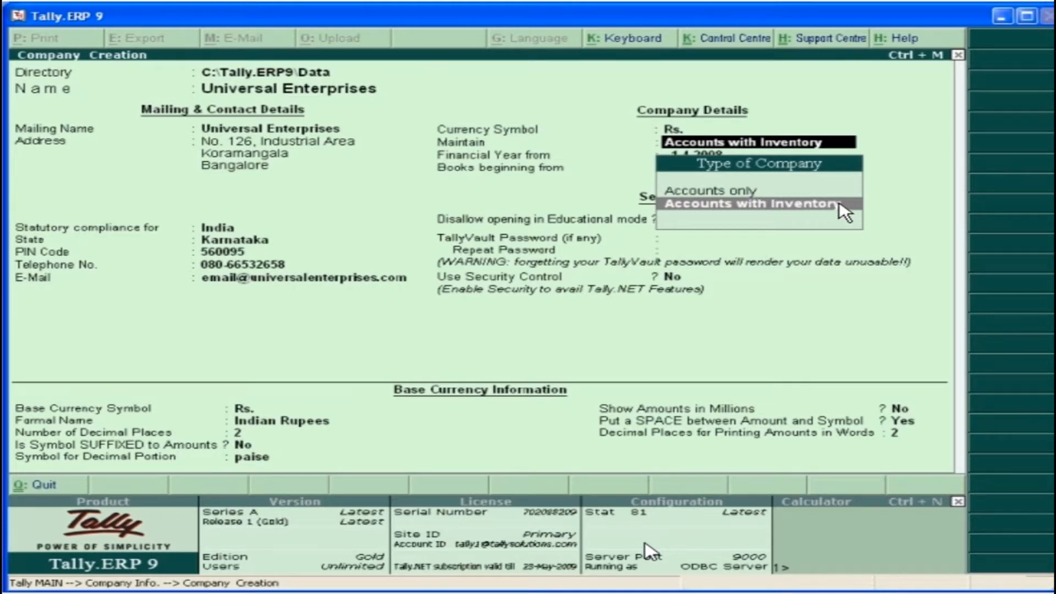
Finish creating the Universal Enterprises company as Accounts with Inventory, with the financial year and books beginning 1-4-2009
{"action": "key", "text": "Return"}
{"action": "type", "text": "1-4-2009"}
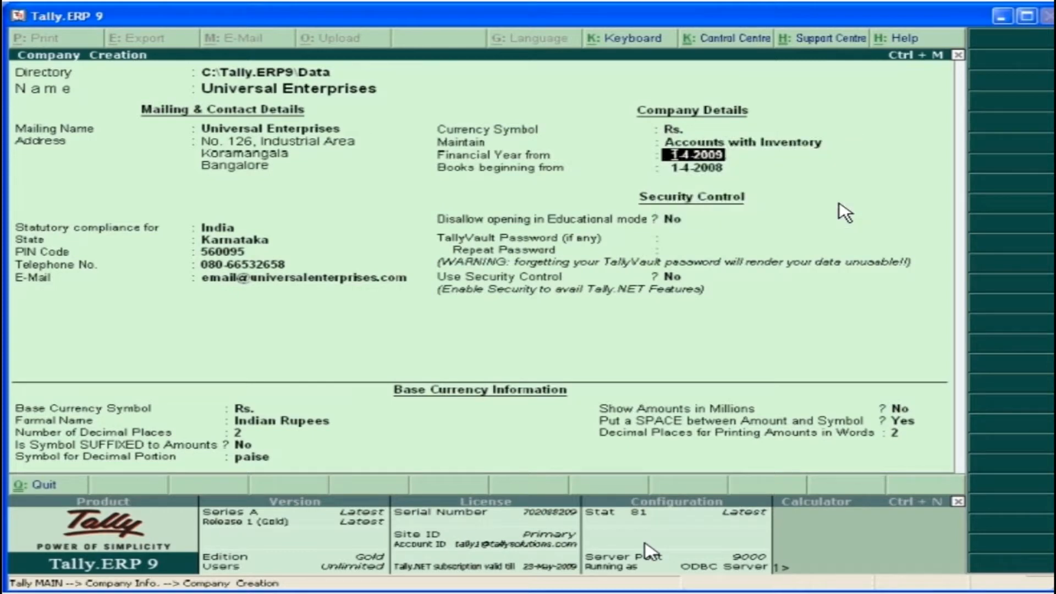
{"action": "key", "text": "Return"}
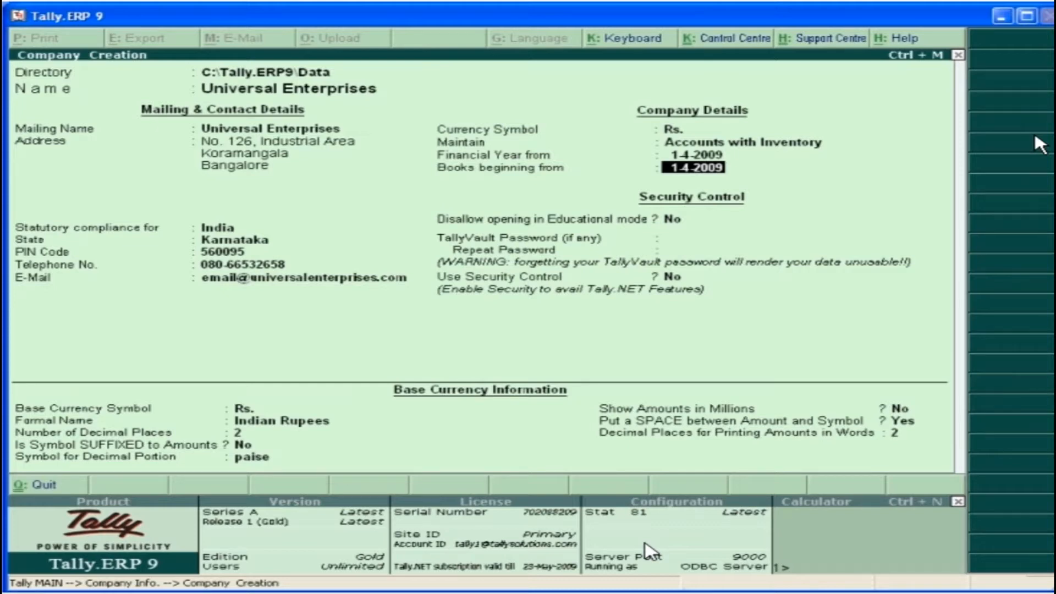
{"action": "key", "text": "ctrl+a"}
{"action": "left_click", "coordinate": [871, 469]}
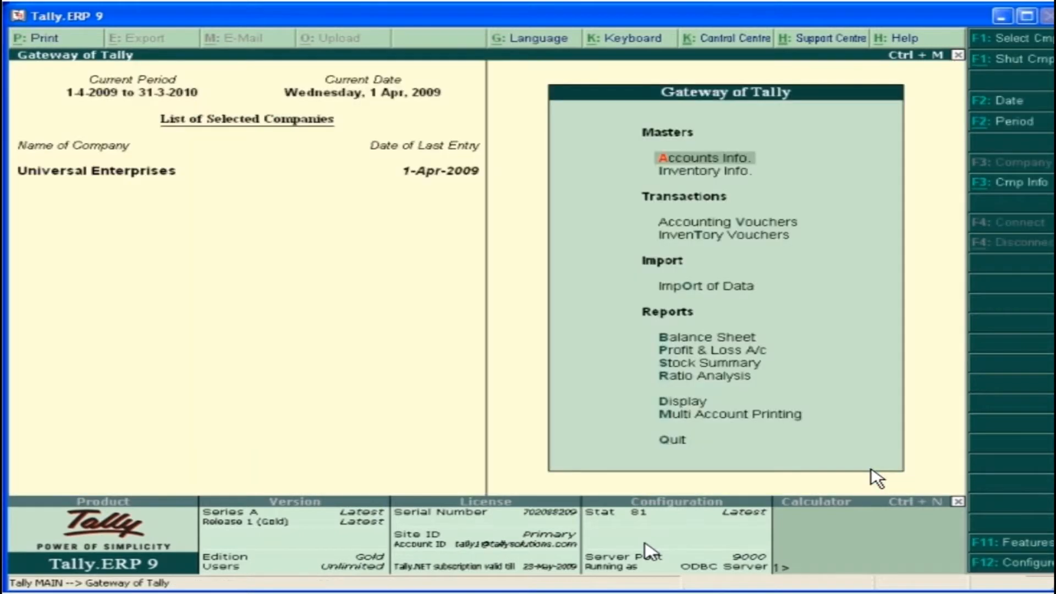
Load Universal Trading Company and UTC Group as additional companies, and choose Universal Trading Company in the list of selected companies
{"action": "left_click", "coordinate": [1013, 54]}
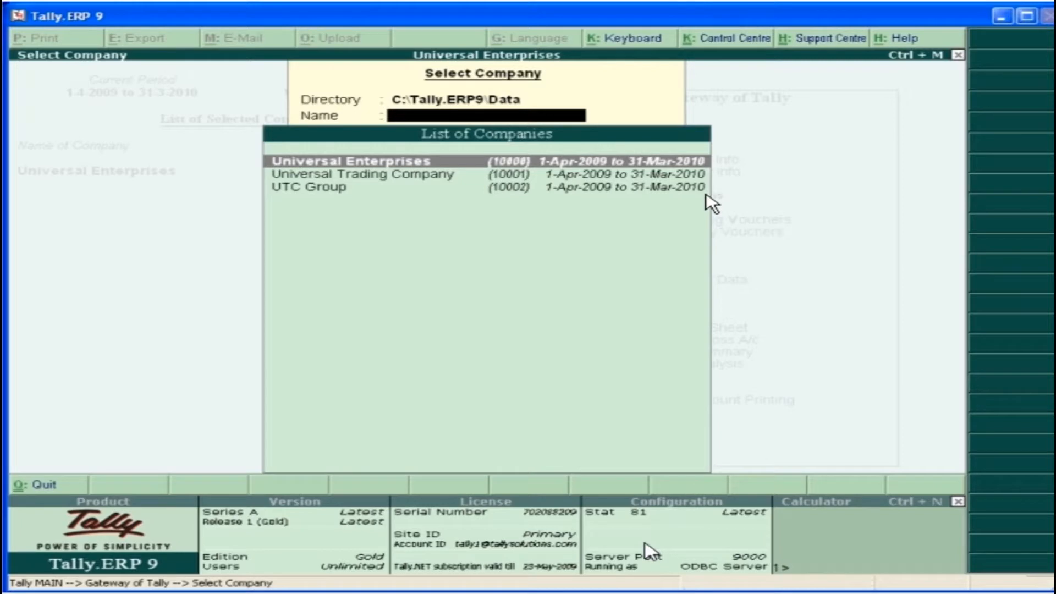
{"action": "double_click", "coordinate": [368, 173]}
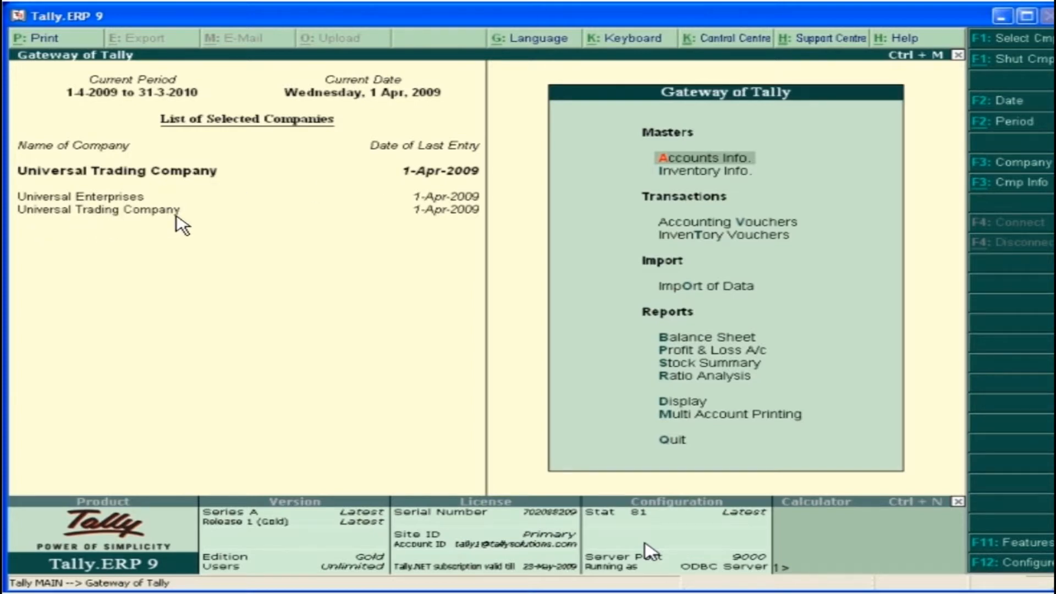
{"action": "left_click", "coordinate": [1001, 40]}
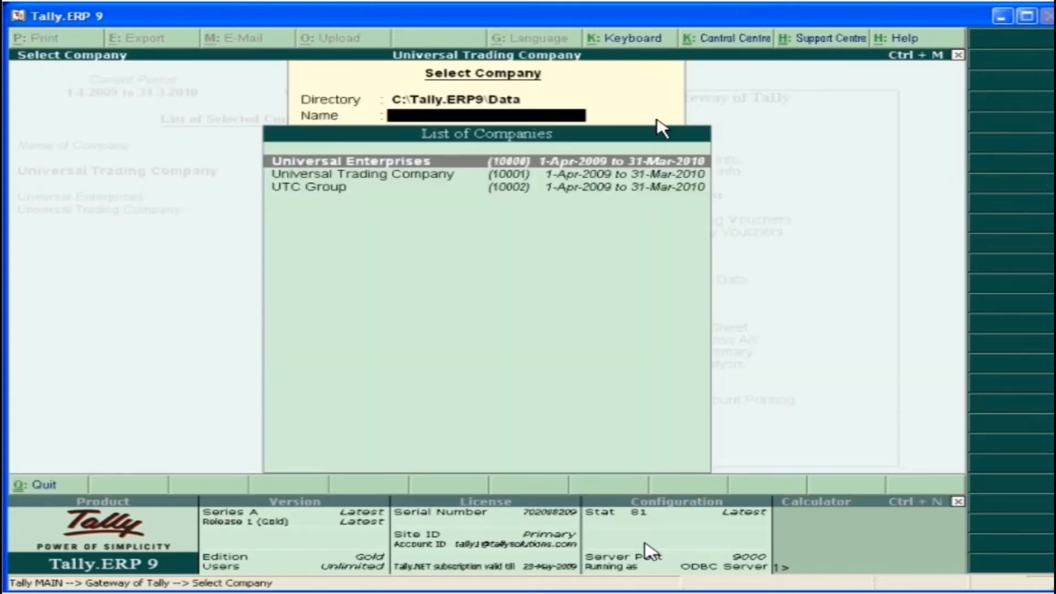
{"action": "left_click", "coordinate": [318, 188]}
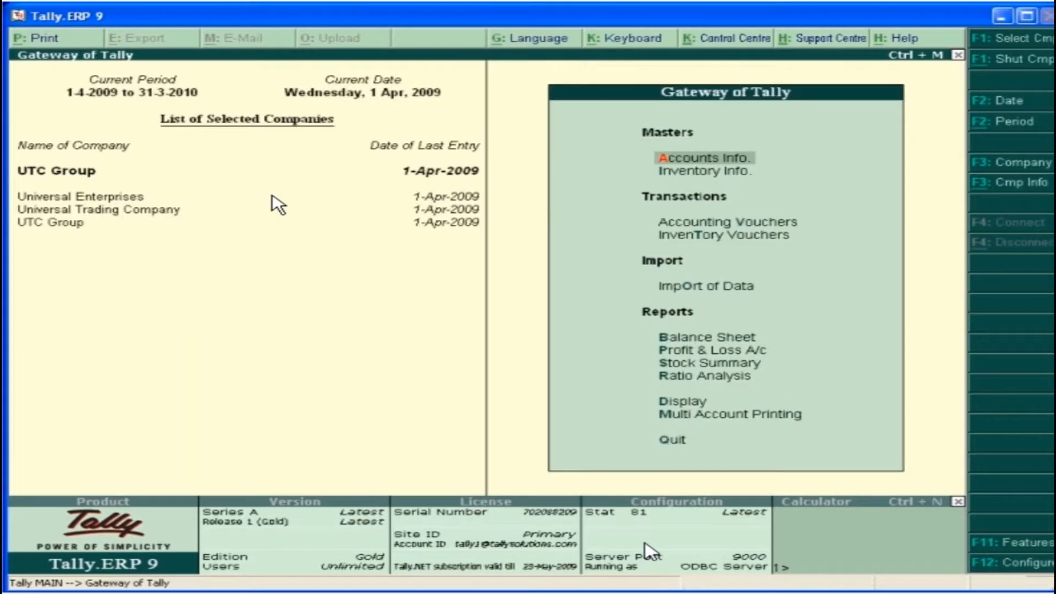
{"action": "left_click", "coordinate": [80, 210]}
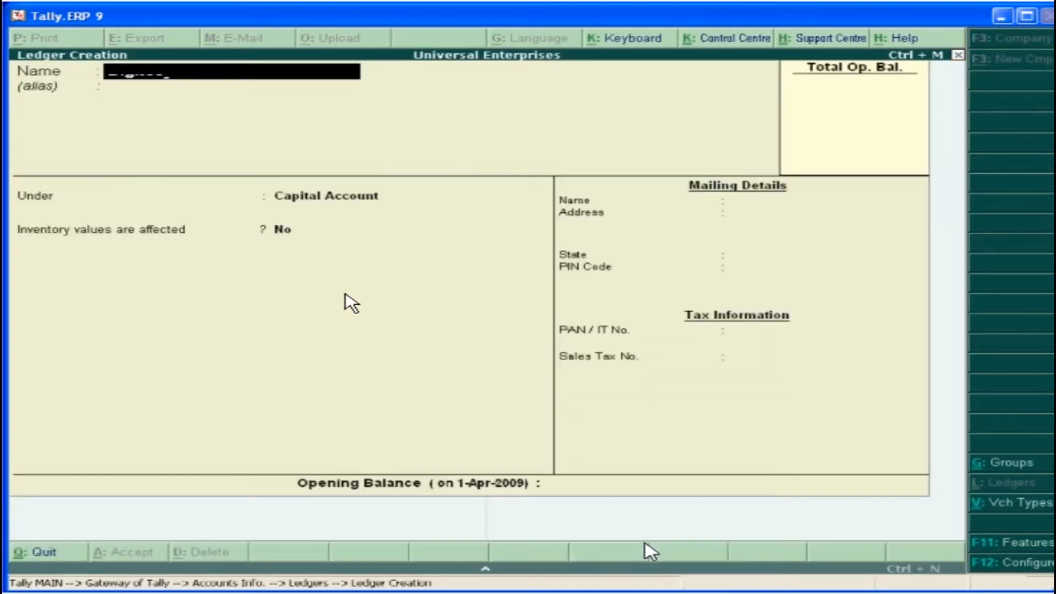
Create a ledger named Horizon Computers under Sundry Debtors
{"action": "type", "text": "Horizon Computers"}
{"action": "key", "text": "Return"}
{"action": "key", "text": "Return"}
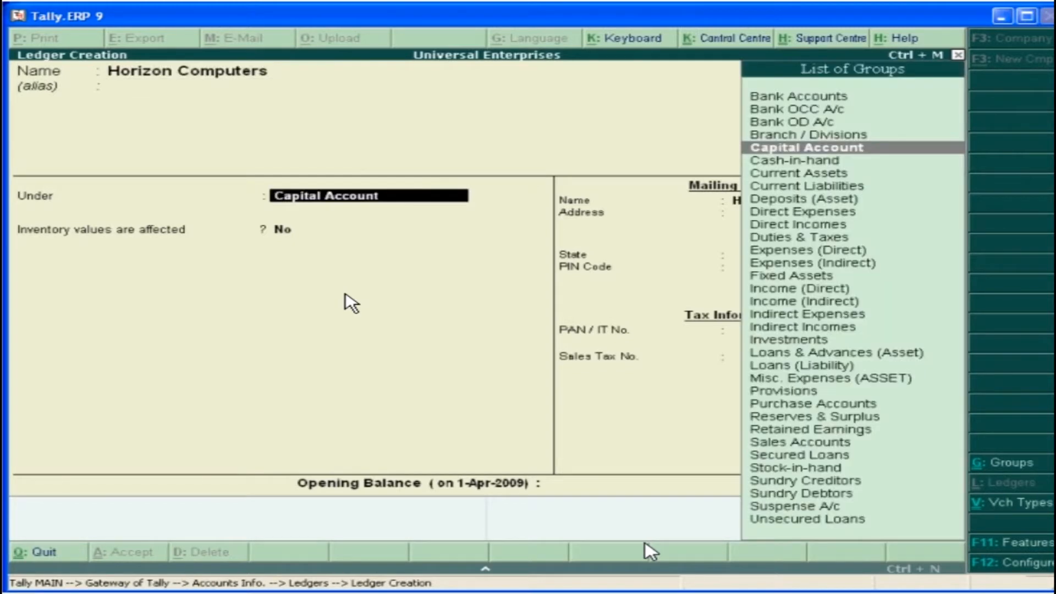
{"action": "type", "text": "Su"}
{"action": "left_click", "coordinate": [806, 493]}
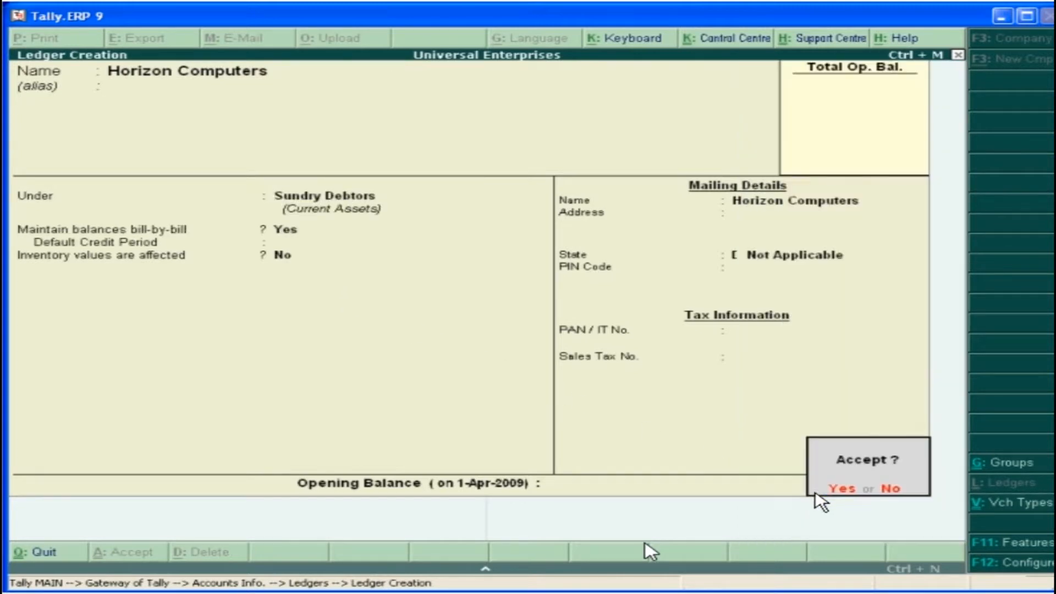
{"action": "left_click", "coordinate": [833, 491]}
Create a ledger named Rent under the Indirect Expenses group
{"action": "type", "text": "Rent"}
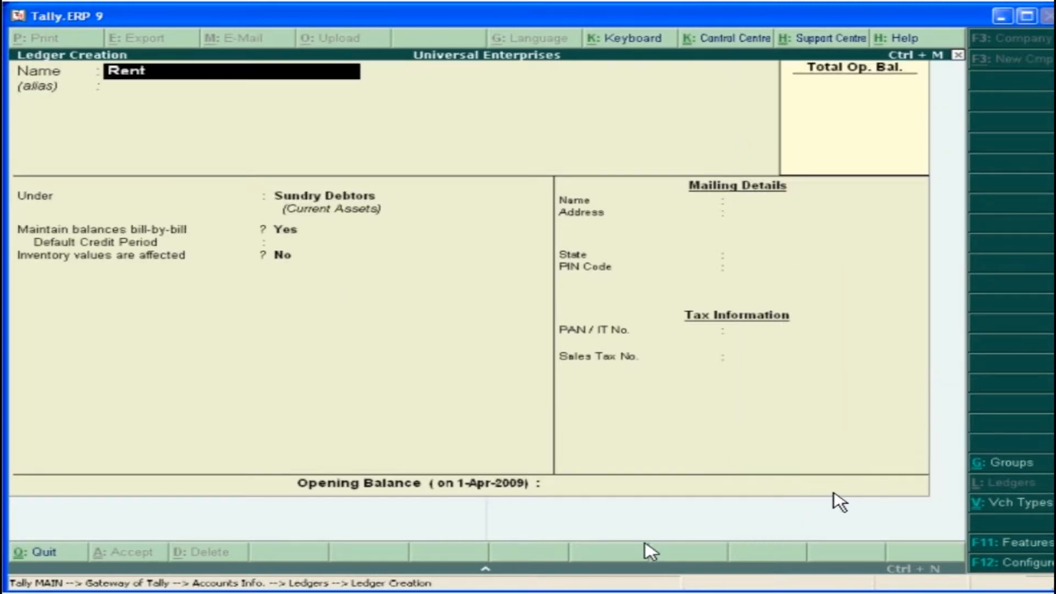
{"action": "key", "text": "Return"}
{"action": "key", "text": "Return"}
{"action": "type", "text": "I"}
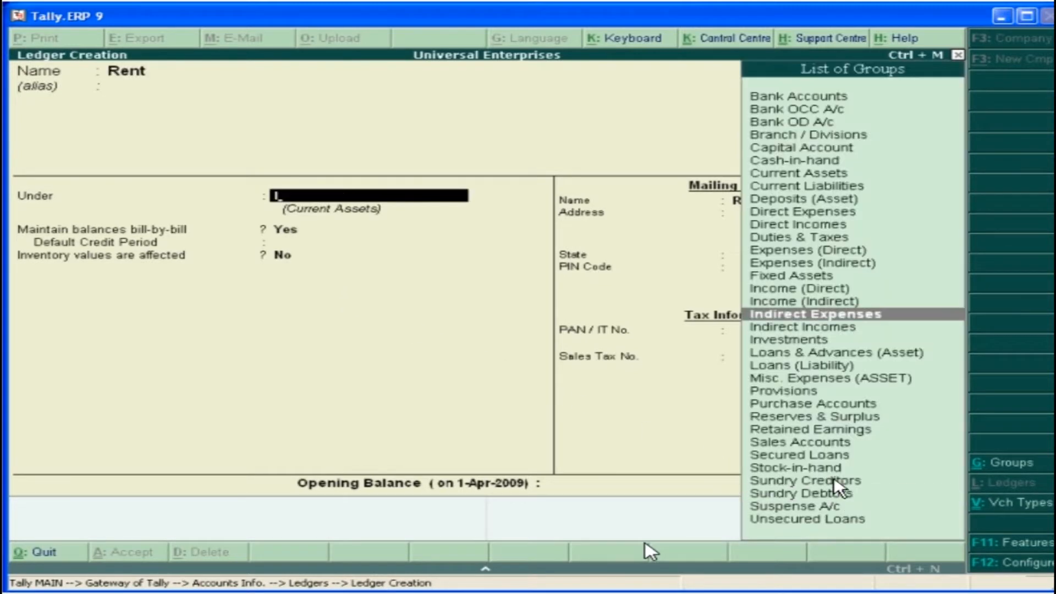
{"action": "left_click", "coordinate": [834, 316]}
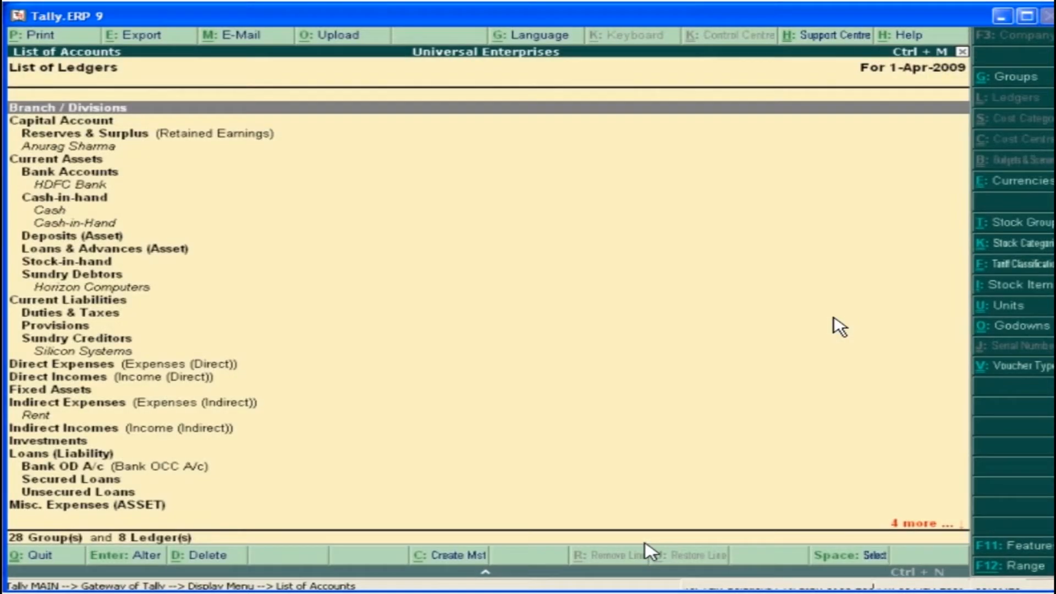
Review the ledgers in the list of accounts, going through the groups under Capital Account and Current Assets
{"action": "key", "text": "Down"}
{"action": "key", "text": "Down"}
{"action": "key", "text": "Down"}
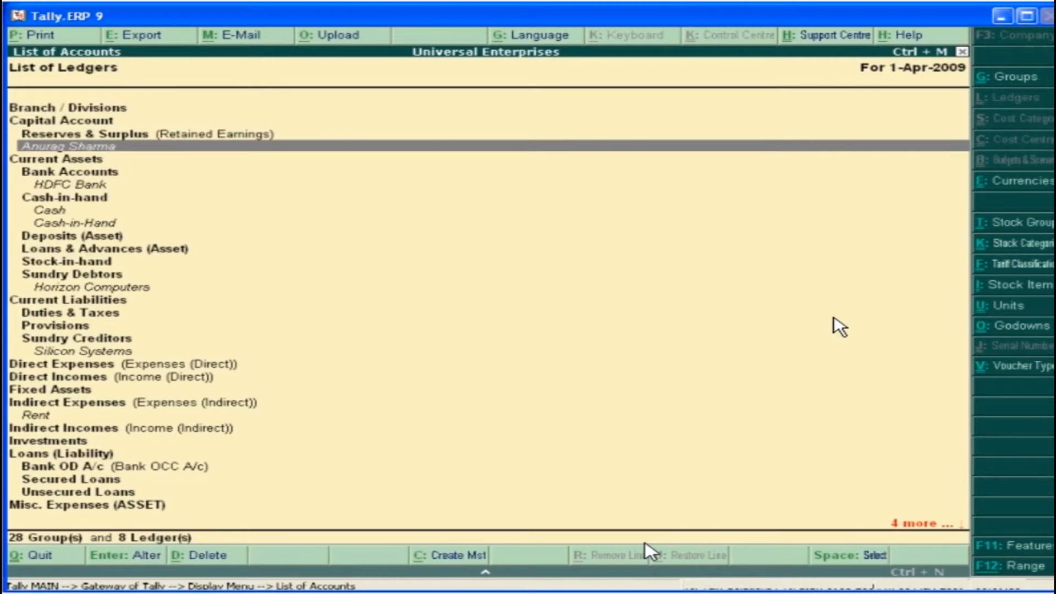
{"action": "key", "text": "Down"}
{"action": "key", "text": "Down"}
{"action": "key", "text": "Down"}
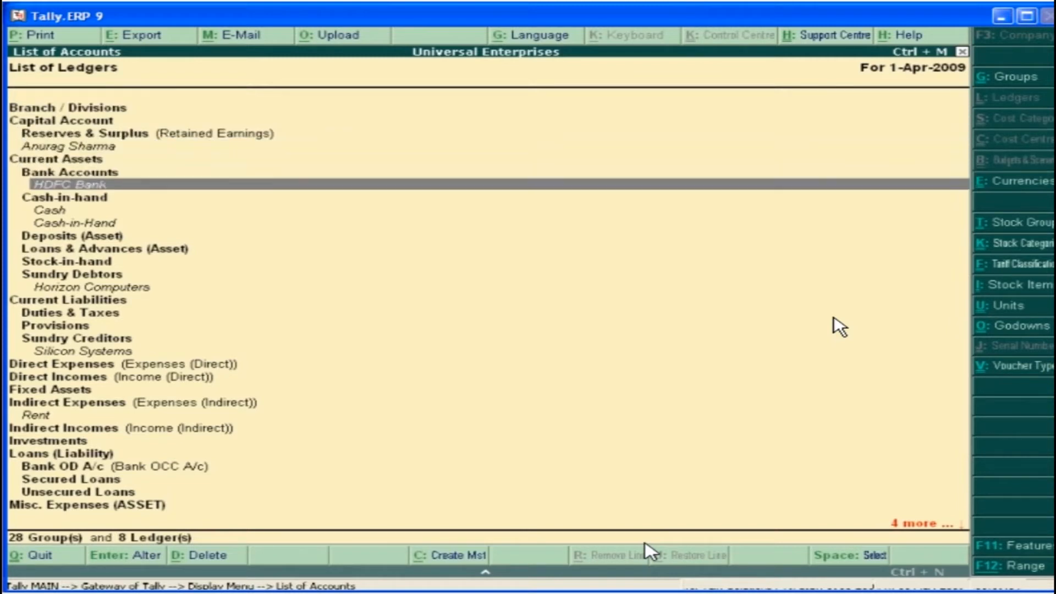
{"action": "key", "text": "Down"}
{"action": "key", "text": "Down"}
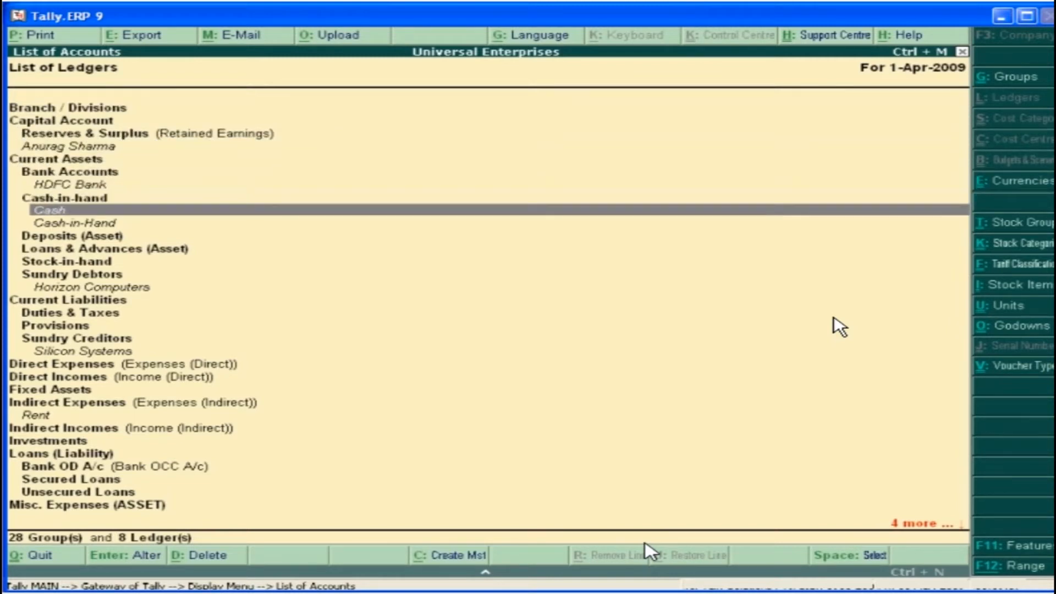
{"action": "key", "text": "Down"}
{"action": "key", "text": "Down"}
{"action": "key", "text": "Down"}
{"action": "key", "text": "Down"}
{"action": "key", "text": "Down"}
{"action": "key", "text": "Down"}
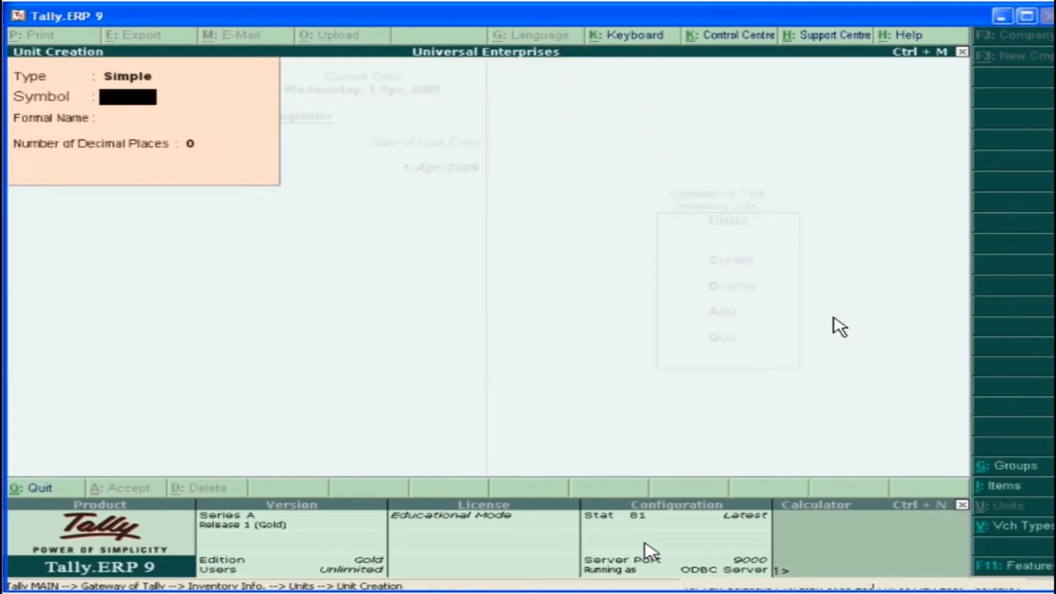
Create a simple unit with symbol No., formal name Numbers and 2 decimal places
{"action": "type", "text": "No."}
{"action": "key", "text": "Return"}
{"action": "type", "text": "Numbers"}
{"action": "key", "text": "Return"}
{"action": "type", "text": "2"}
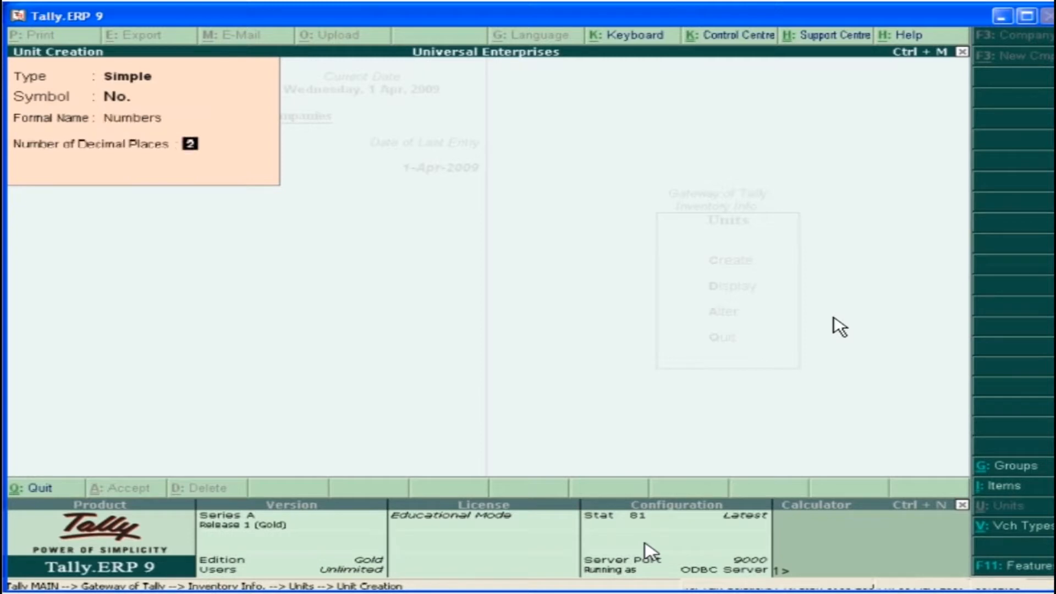
{"action": "key", "text": "Return"}
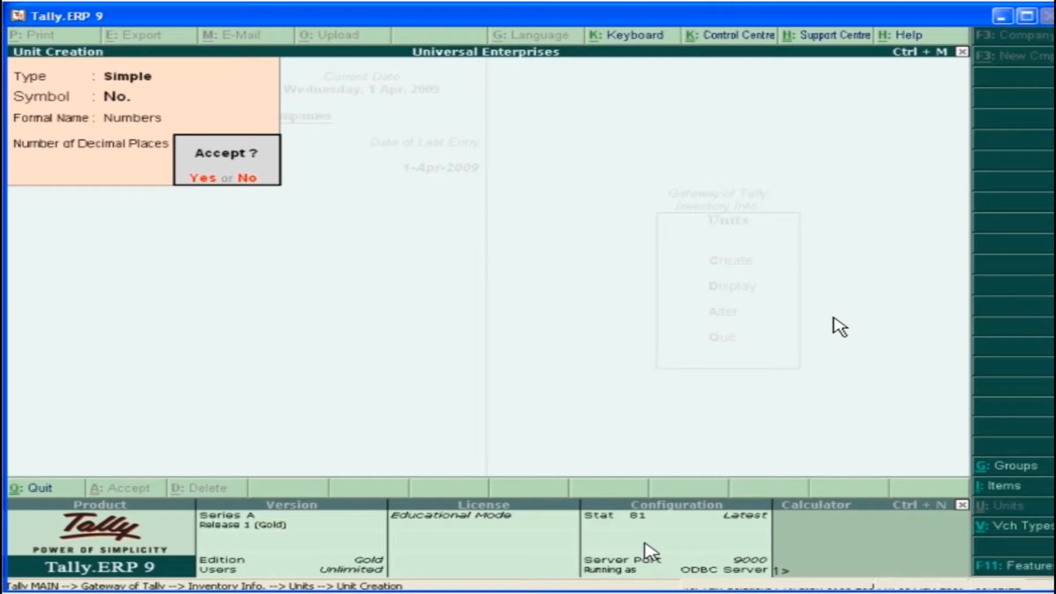
{"action": "left_click", "coordinate": [203, 177]}
Create a compound unit of measure defined as one box of 12 No
{"action": "key", "text": "Up"}
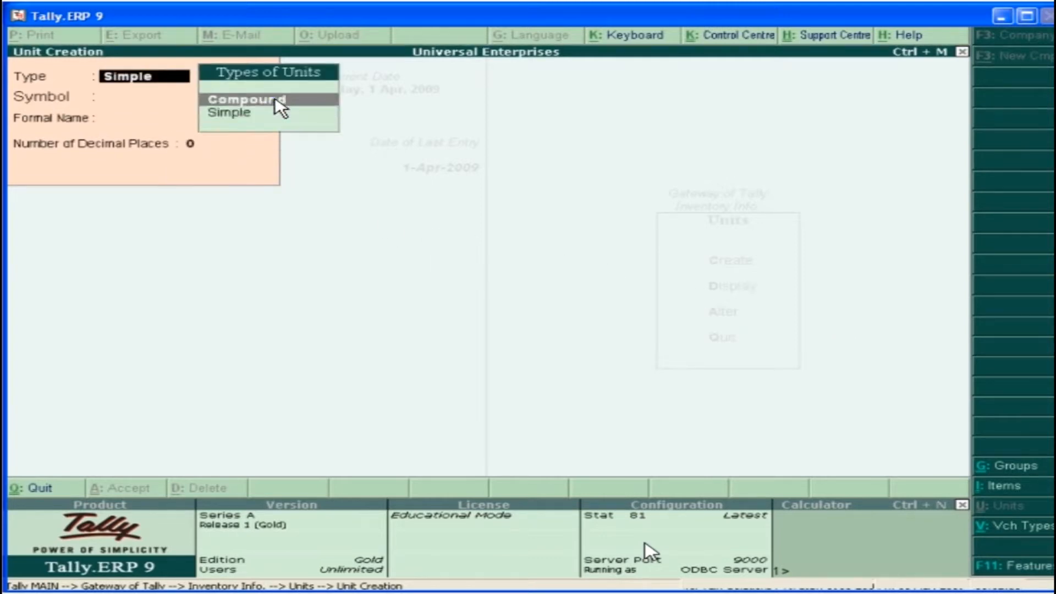
{"action": "key", "text": "Return"}
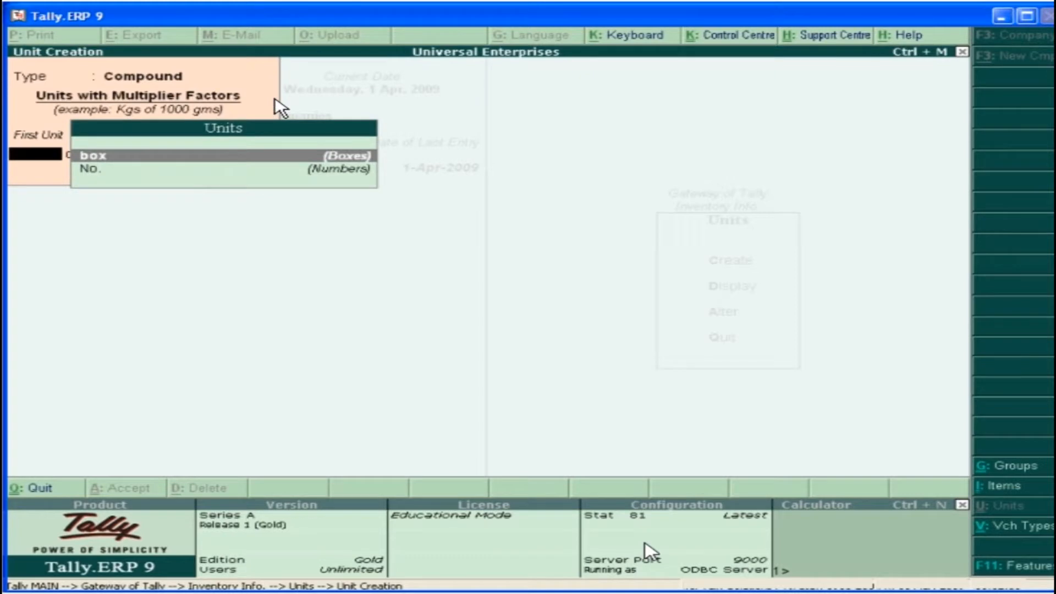
{"action": "left_click", "coordinate": [112, 158]}
{"action": "type", "text": "12"}
{"action": "key", "text": "Return"}
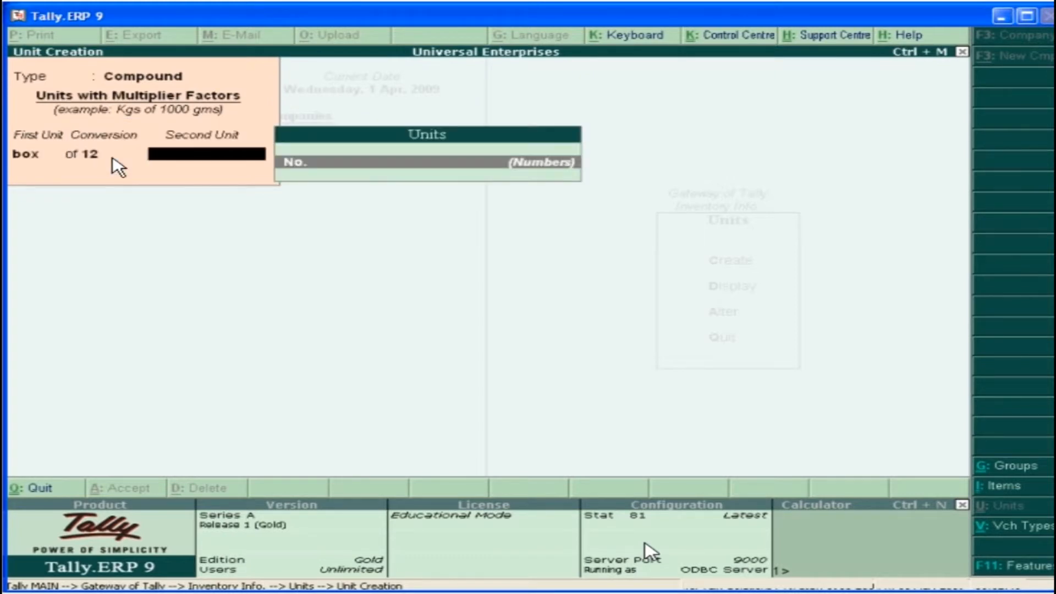
{"action": "key", "text": "Return"}
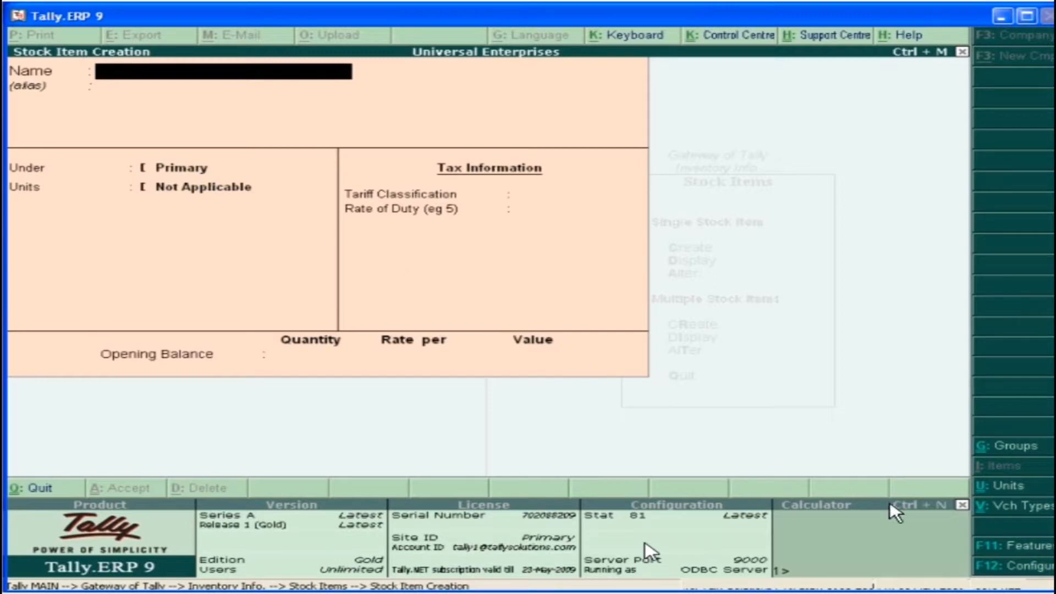
Open the configuration options for stock item creation
{"action": "left_click", "coordinate": [1027, 570]}
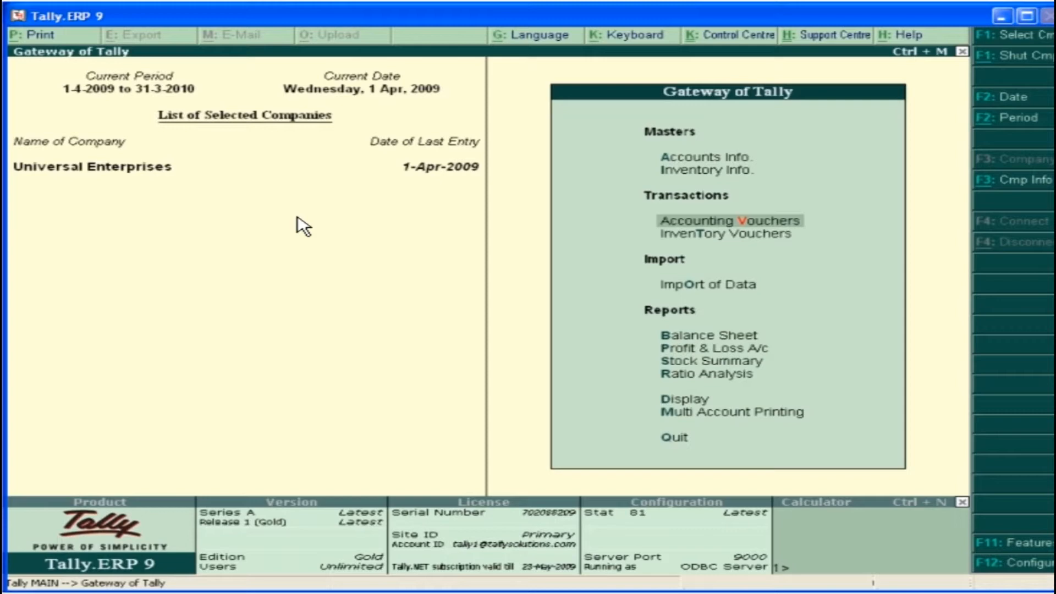
Open accounting voucher entry and go through the Payment, Receipt and Journal voucher types
{"action": "left_click", "coordinate": [763, 221]}
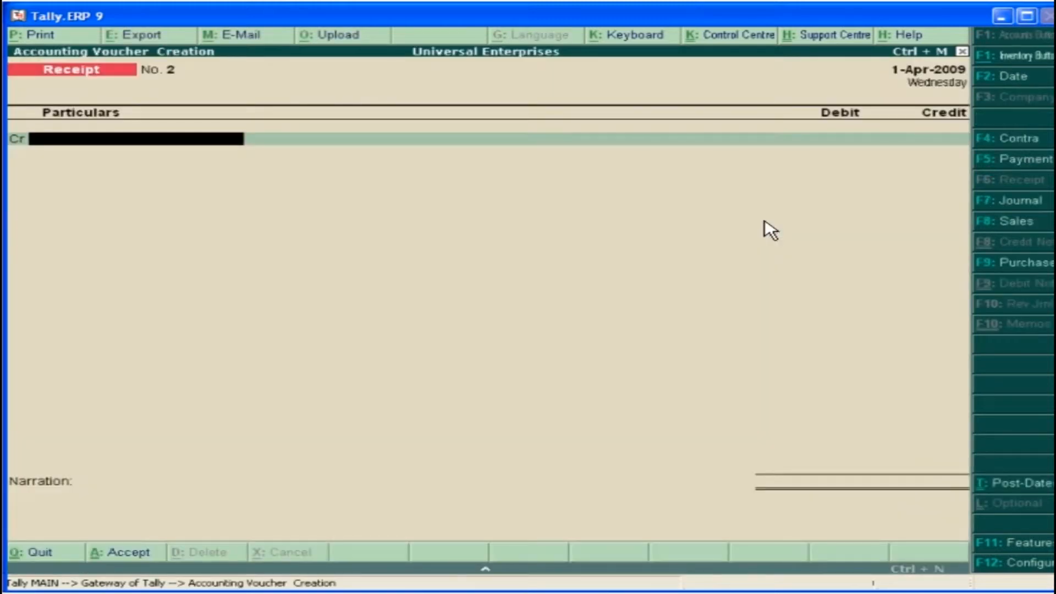
{"action": "left_click", "coordinate": [1027, 159]}
{"action": "left_click", "coordinate": [1036, 180]}
{"action": "left_click", "coordinate": [1040, 201]}
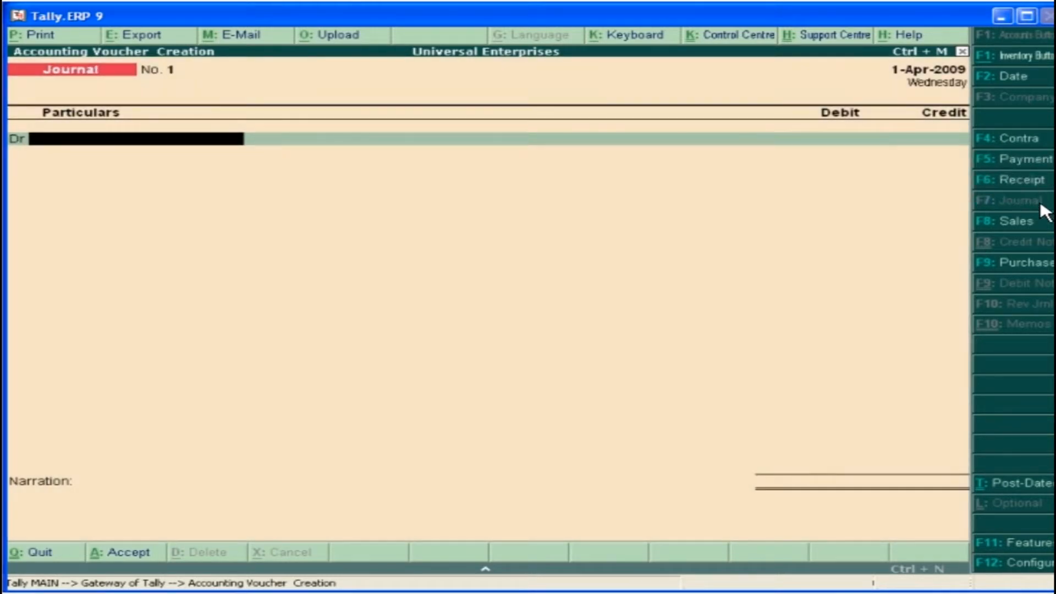
Record a payment voucher that debits Travel Expenses with 500 and credits HDFC Bank, including the cheque number
{"action": "left_click", "coordinate": [1040, 161]}
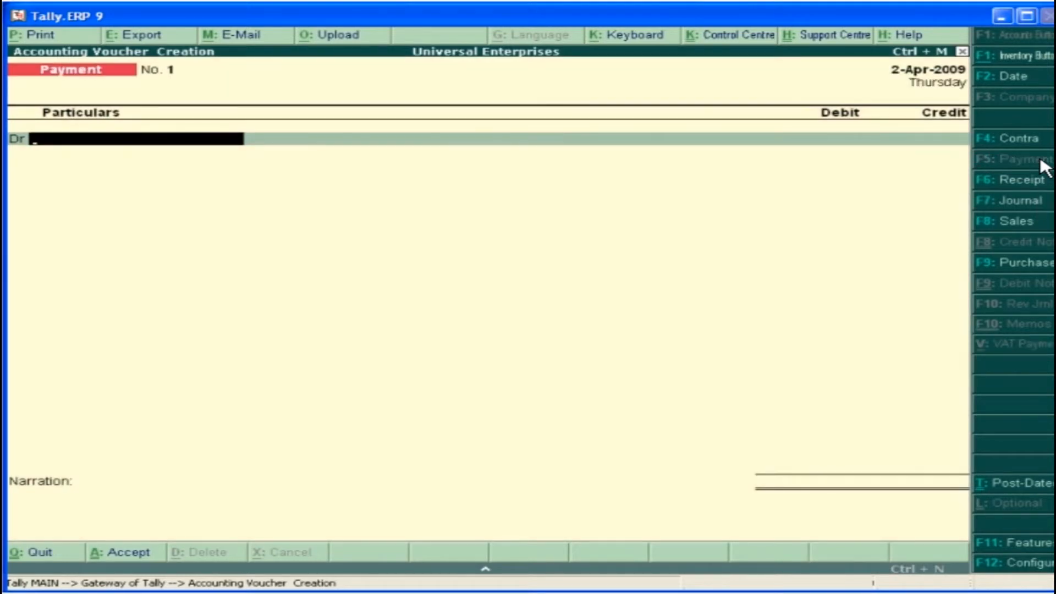
{"action": "type", "text": "T"}
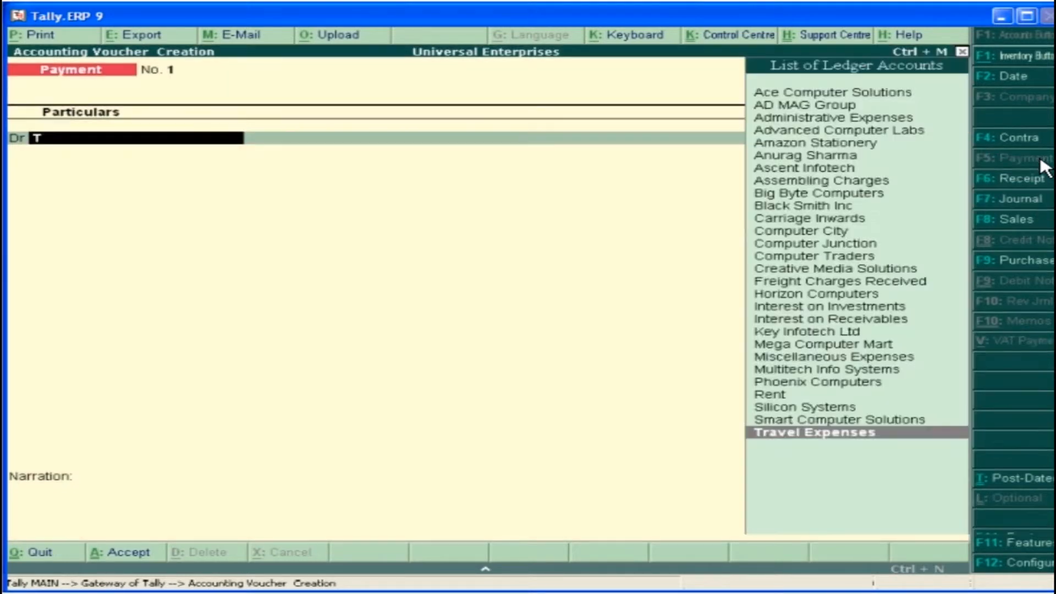
{"action": "left_click", "coordinate": [862, 436]}
{"action": "type", "text": "500"}
{"action": "key", "text": "Return"}
{"action": "type", "text": "Hd"}
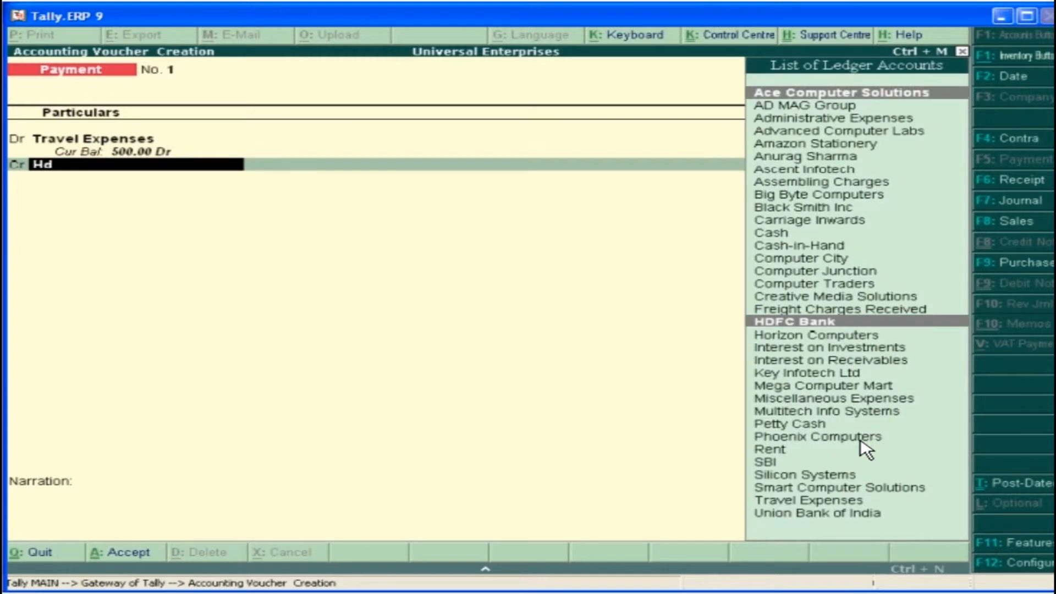
{"action": "left_click", "coordinate": [805, 326]}
{"action": "key", "text": "Return"}
{"action": "type", "text": "562354"}
{"action": "key", "text": "Return"}
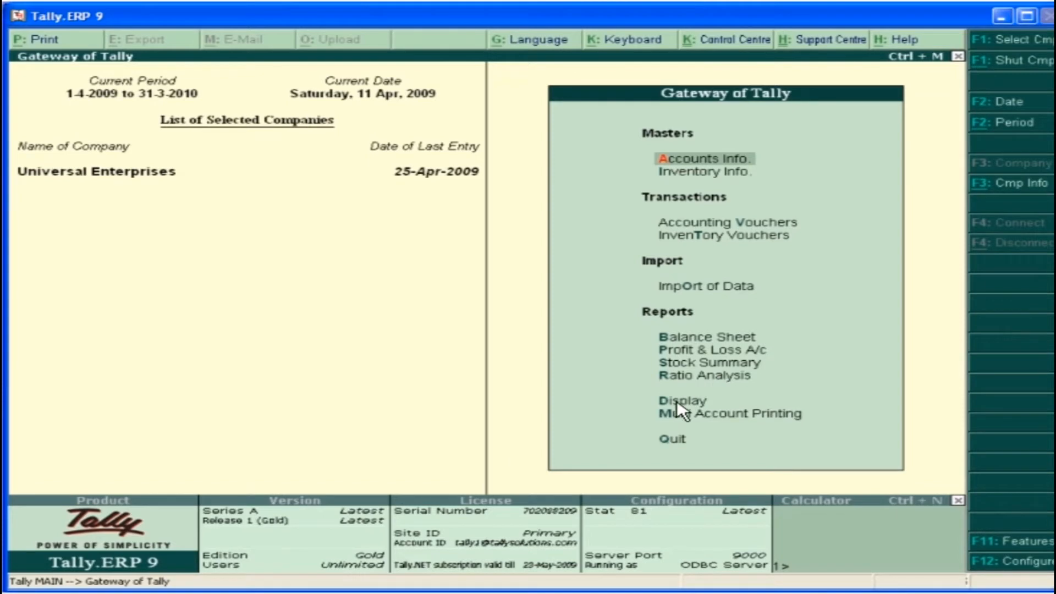
Display the Day Book and open the Travel Expenses payment voucher dated 2-4-2009 from it
{"action": "left_click", "coordinate": [677, 401]}
{"action": "left_click", "coordinate": [677, 400]}
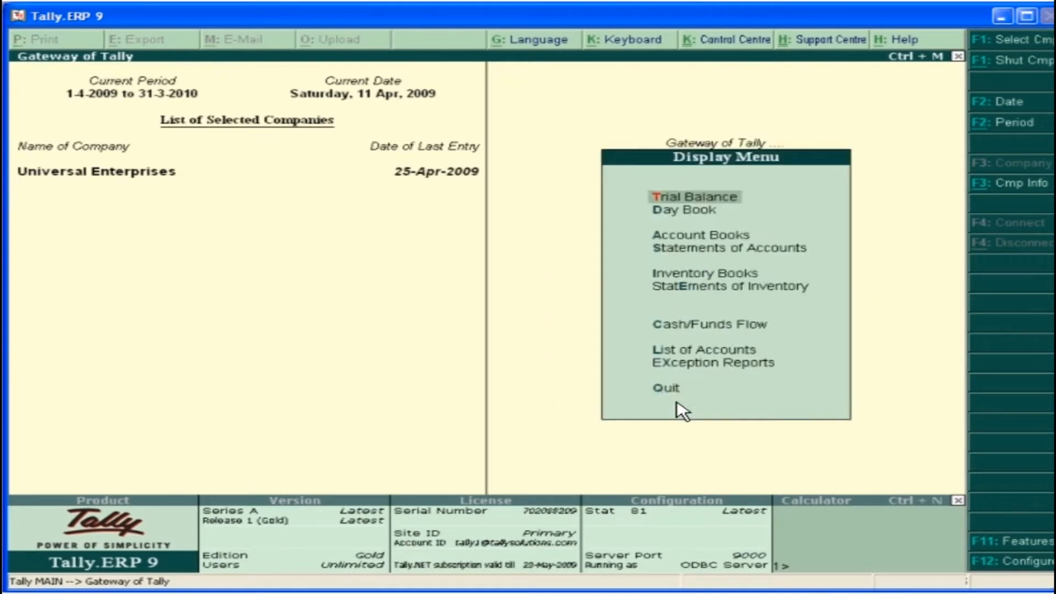
{"action": "left_click", "coordinate": [684, 215]}
{"action": "left_click", "coordinate": [684, 214]}
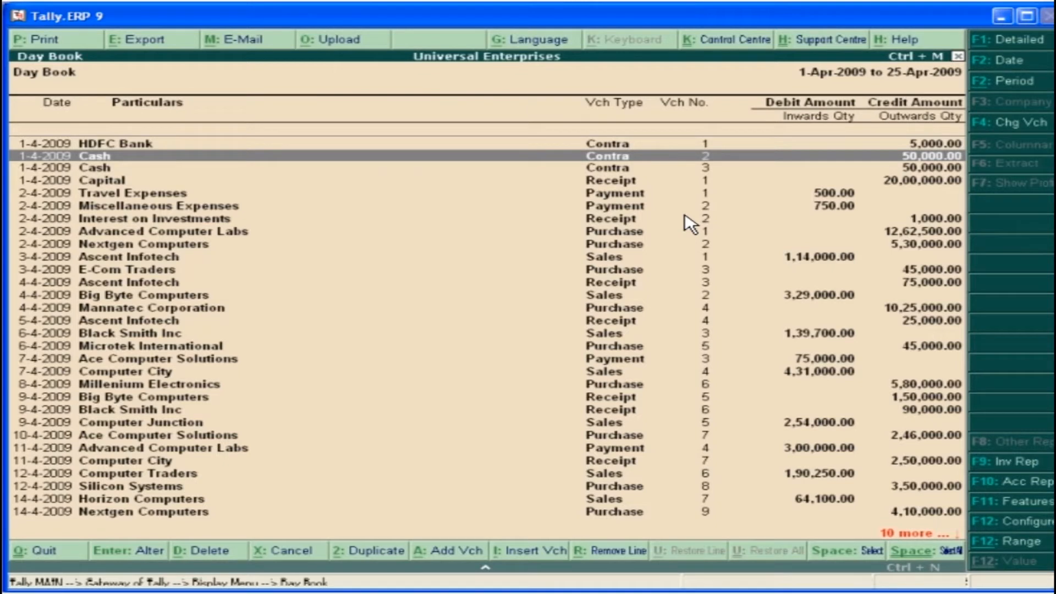
{"action": "key", "text": "Down"}
{"action": "key", "text": "Down"}
{"action": "key", "text": "Down"}
{"action": "key", "text": "Down"}
{"action": "key", "text": "Down"}
{"action": "key", "text": "Down"}
{"action": "key", "text": "Down"}
{"action": "key", "text": "Down"}
{"action": "key", "text": "Down"}
{"action": "key", "text": "Down"}
{"action": "key", "text": "Return"}
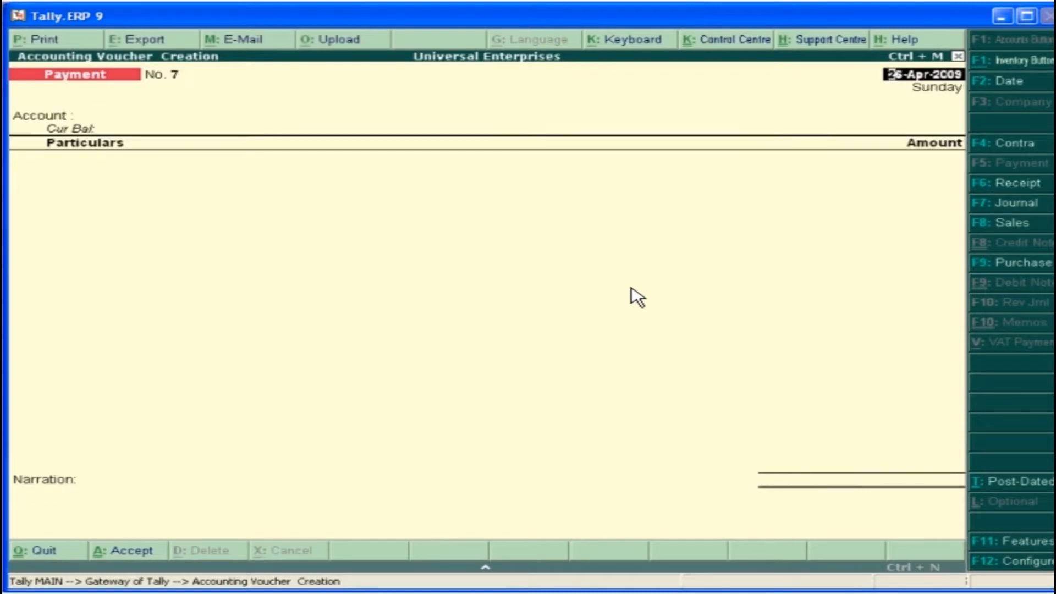
Accept the E-Com Traders payment, and start a payment voucher from Petty Cash with 750 for Travel Expenses
{"action": "key", "text": "Return"}
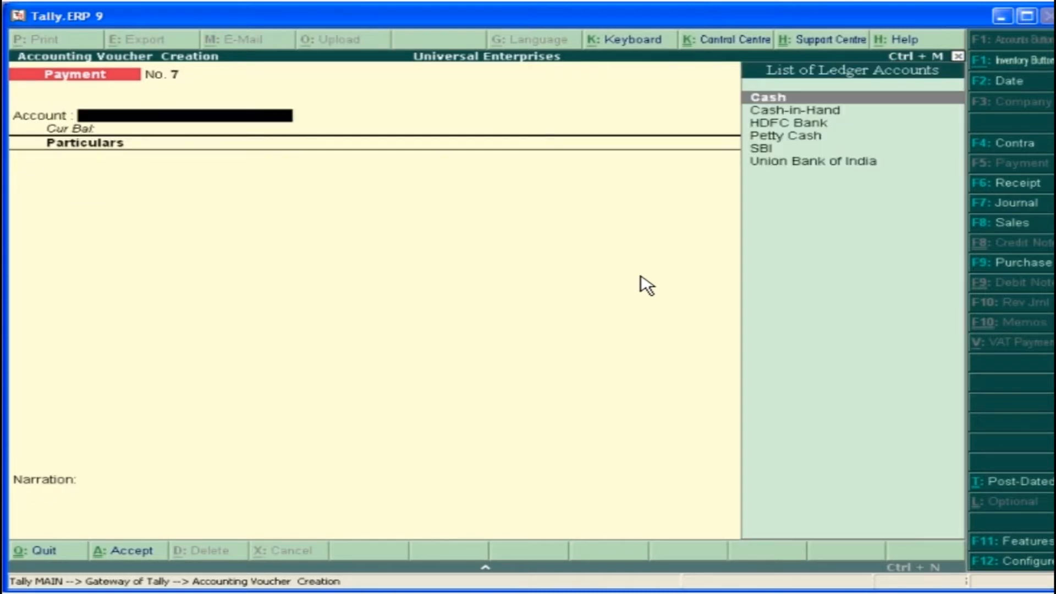
{"action": "left_click", "coordinate": [770, 134]}
{"action": "type", "text": "T"}
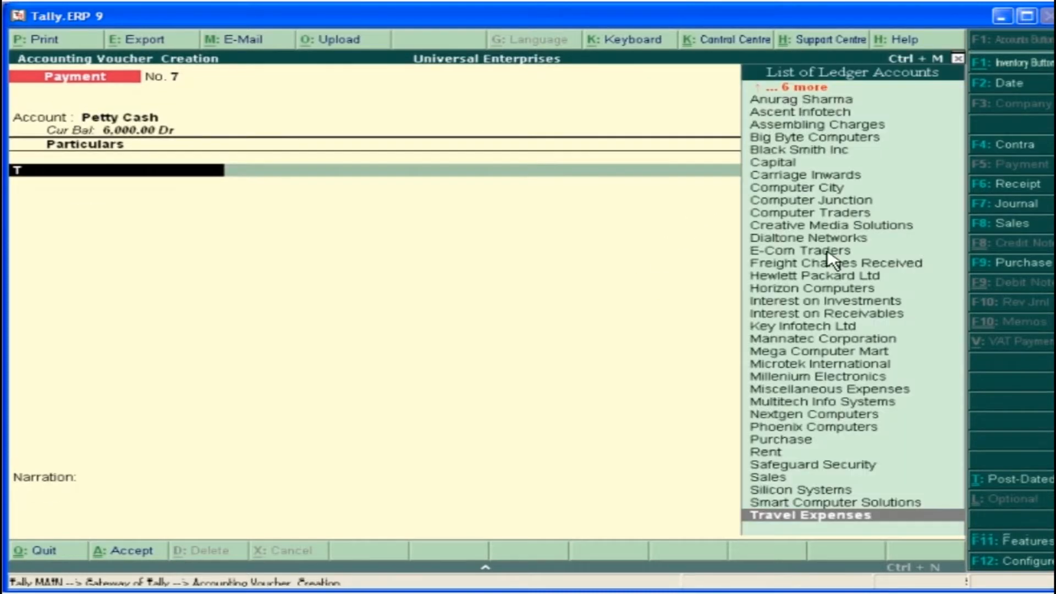
{"action": "key", "text": "Return"}
{"action": "type", "text": "750"}
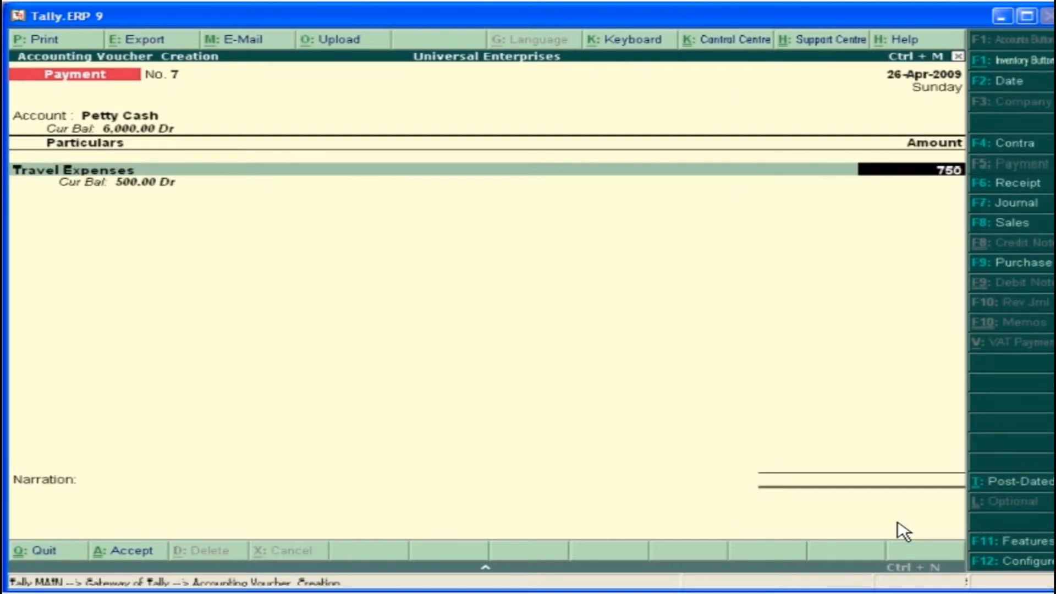
{"action": "key", "text": "Return"}
Add 500 for Miscellaneous Expenses to the Petty Cash payment voucher and leave the narration empty
{"action": "type", "text": "M"}
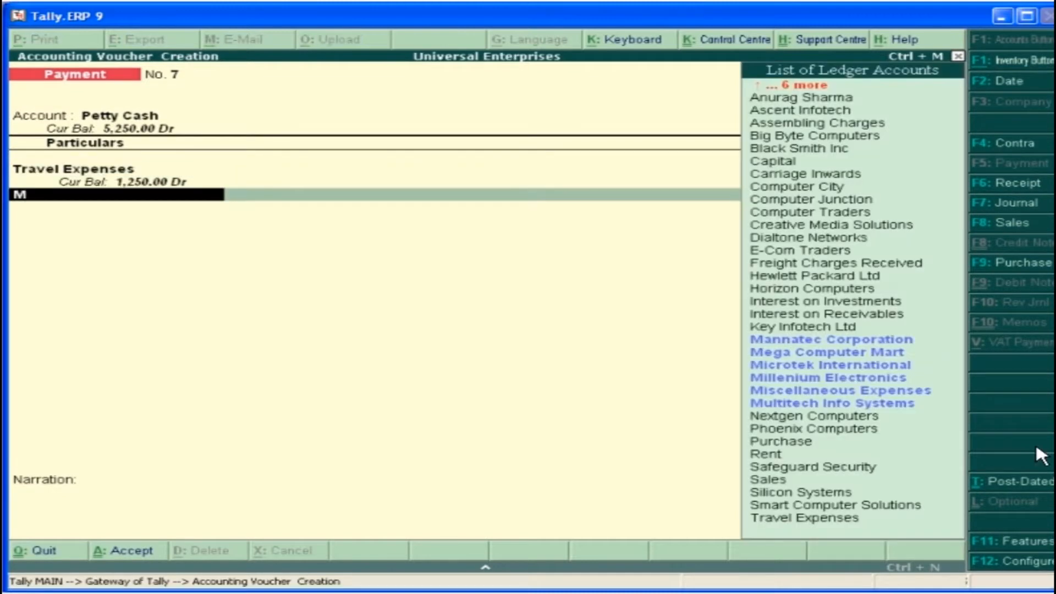
{"action": "left_click", "coordinate": [836, 392]}
{"action": "type", "text": "500"}
{"action": "key", "text": "Return"}
{"action": "key", "text": "Return"}
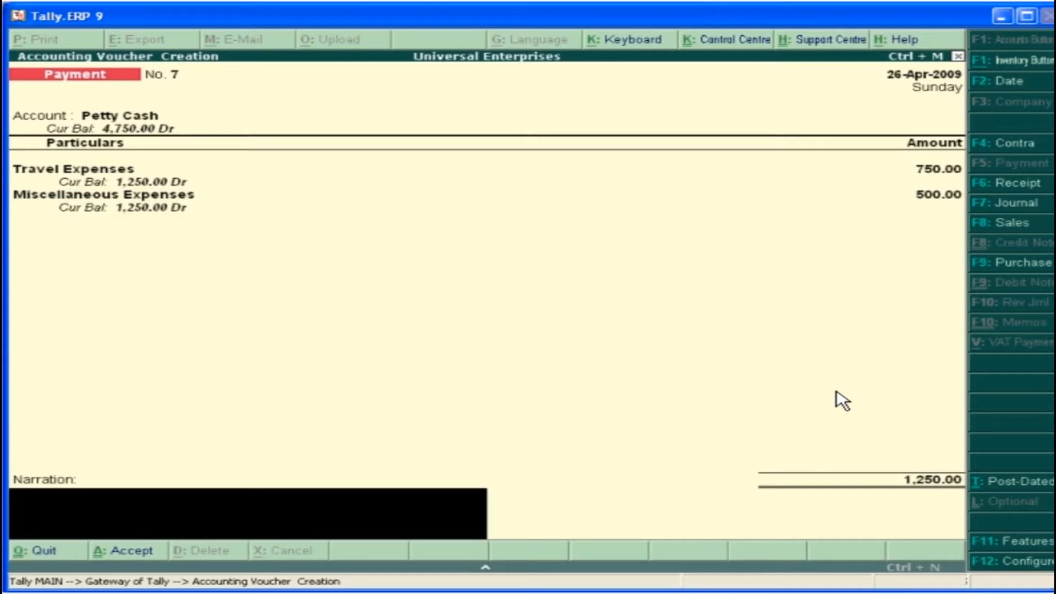
{"action": "key", "text": "Return"}
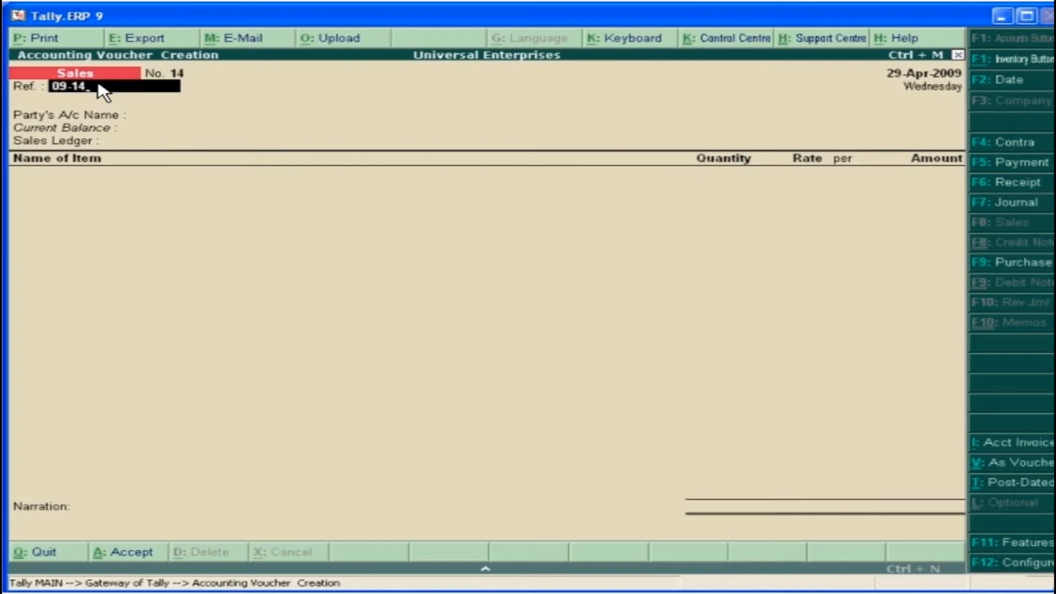
Fill in sales voucher 09-14 for Big Byte Computers with delivery note SO/01 and its despatch, order and buyer details
{"action": "key", "text": "Return"}
{"action": "key", "text": "Return"}
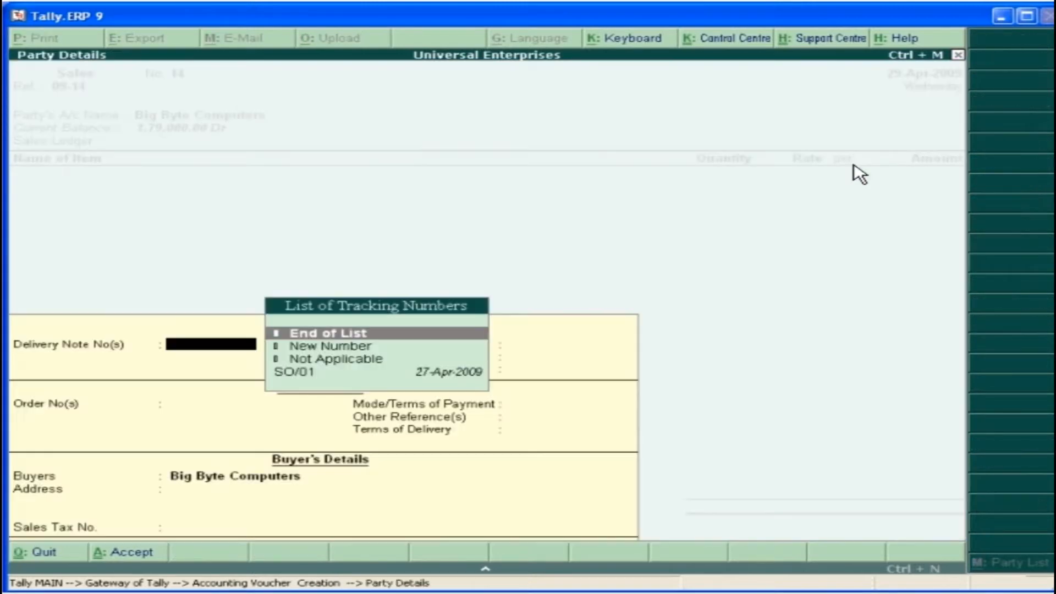
{"action": "left_click", "coordinate": [317, 373]}
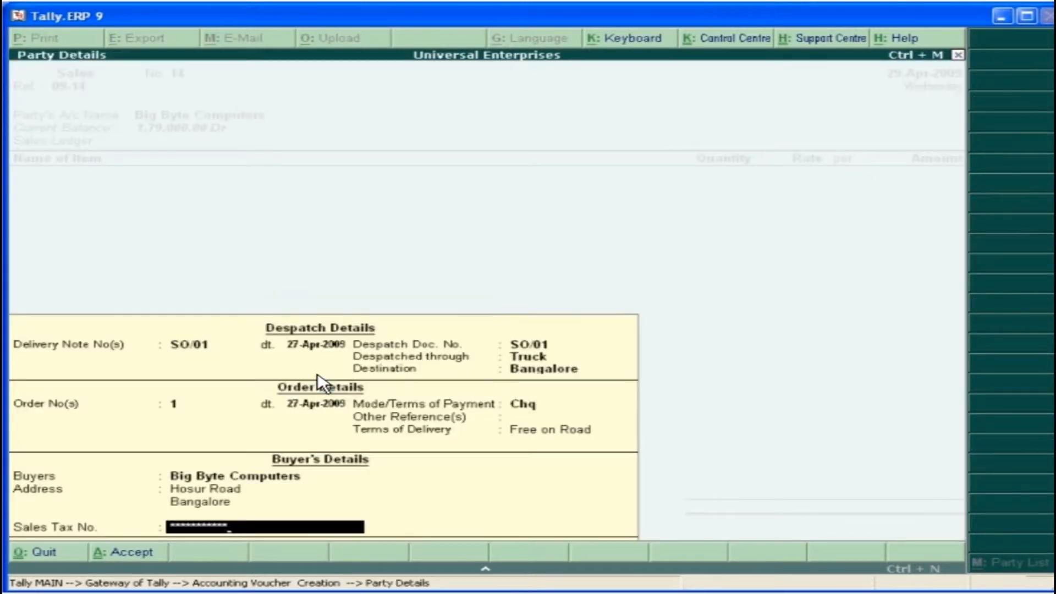
{"action": "key", "text": "Return"}
{"action": "key", "text": "Return"}
Allocate the sale to new reference 09-14 with 30 credit days and accept the voucher
{"action": "key", "text": "Return"}
{"action": "key", "text": "Return"}
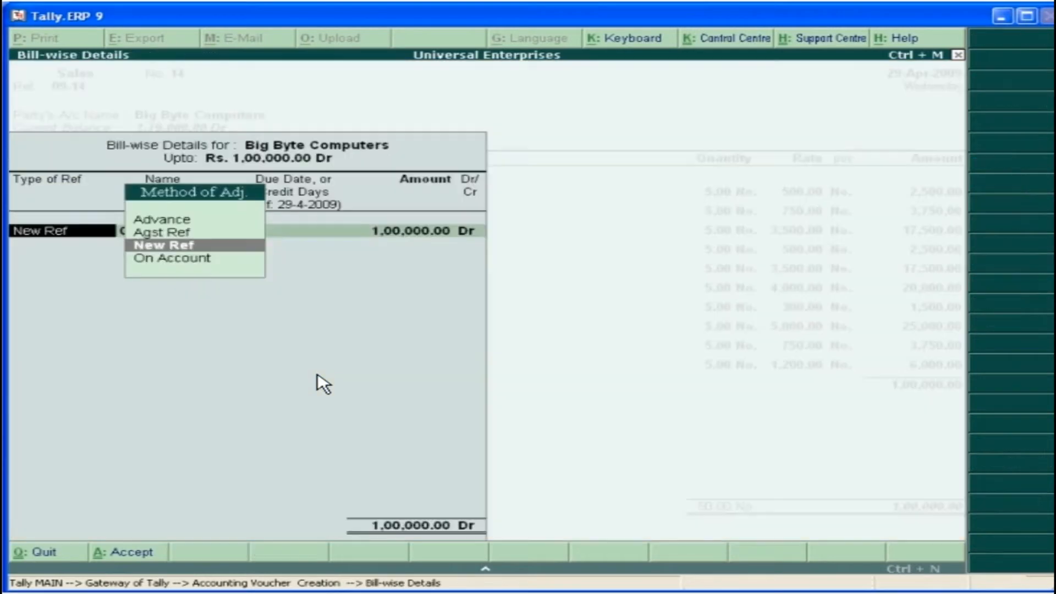
{"action": "key", "text": "Return"}
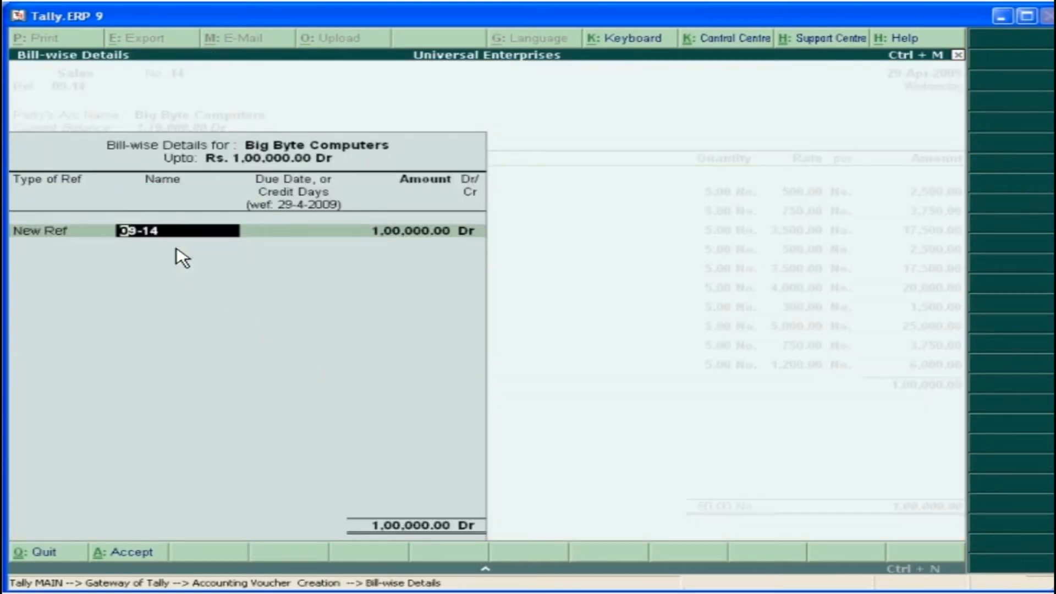
{"action": "key", "text": "Return"}
{"action": "type", "text": "30"}
{"action": "key", "text": "Return"}
{"action": "key", "text": "Return"}
{"action": "key", "text": "Return"}
{"action": "key", "text": "Return"}
{"action": "key", "text": "Return"}
{"action": "left_click", "coordinate": [887, 534]}
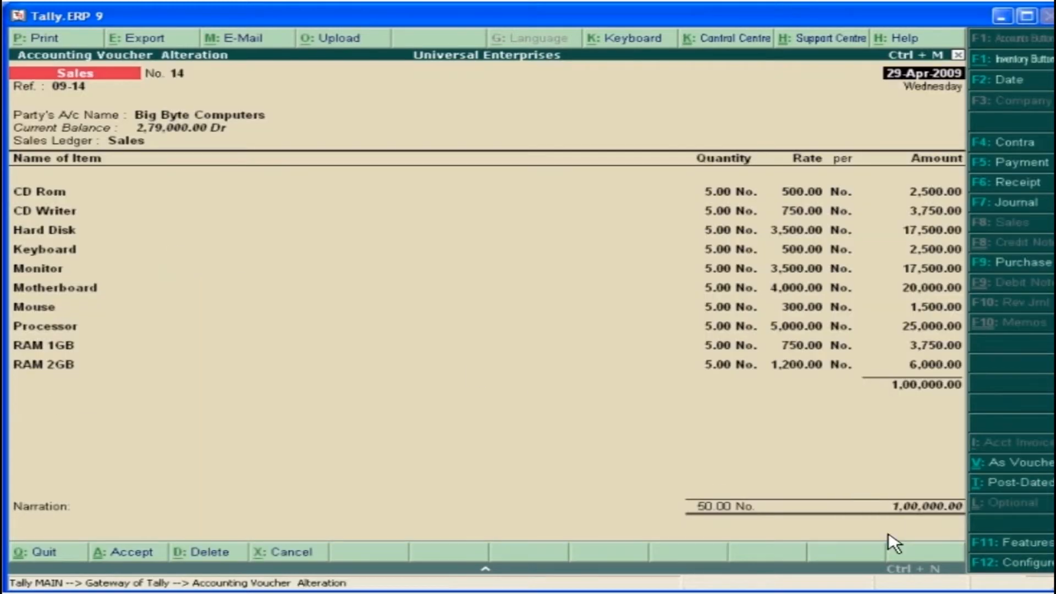
Open the print preview of the Big Byte Computers sales invoice and examine it down to the end
{"action": "left_click", "coordinate": [43, 44]}
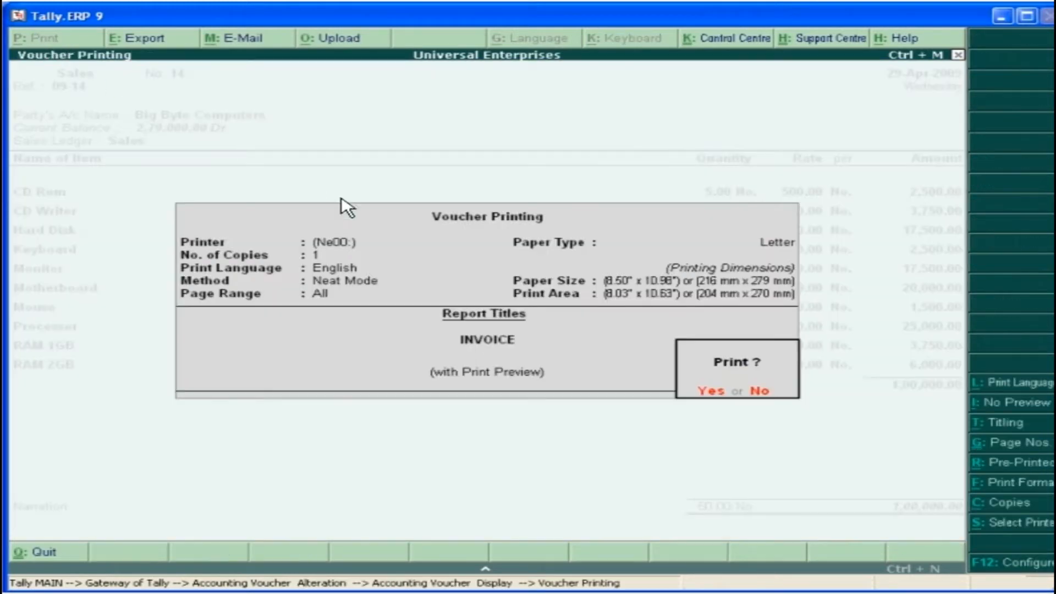
{"action": "left_click", "coordinate": [710, 391]}
{"action": "left_click", "coordinate": [677, 518]}
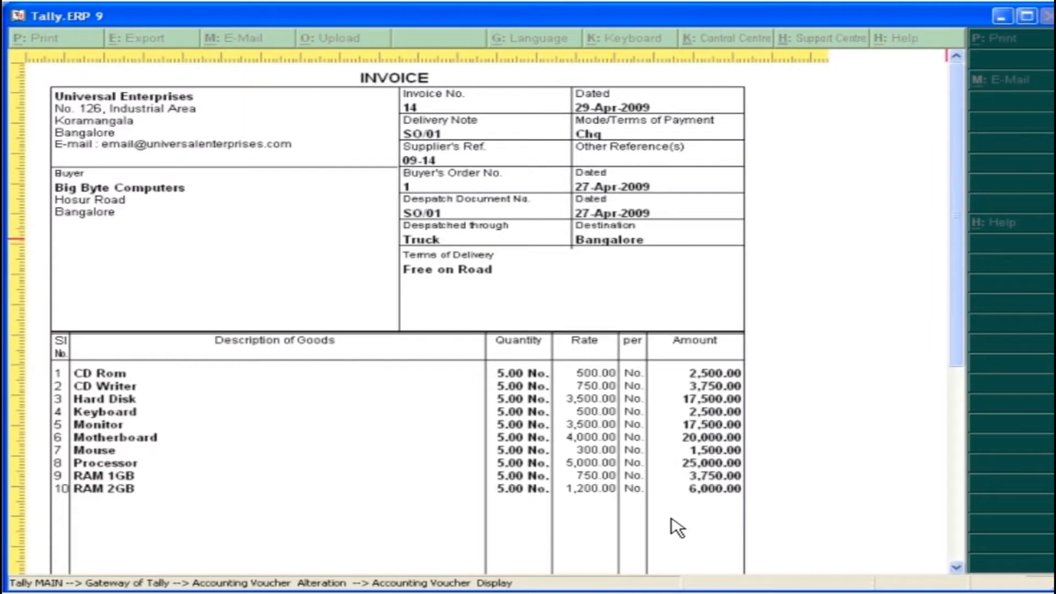
{"action": "left_click_drag", "start_coordinate": [959, 363], "coordinate": [963, 526]}
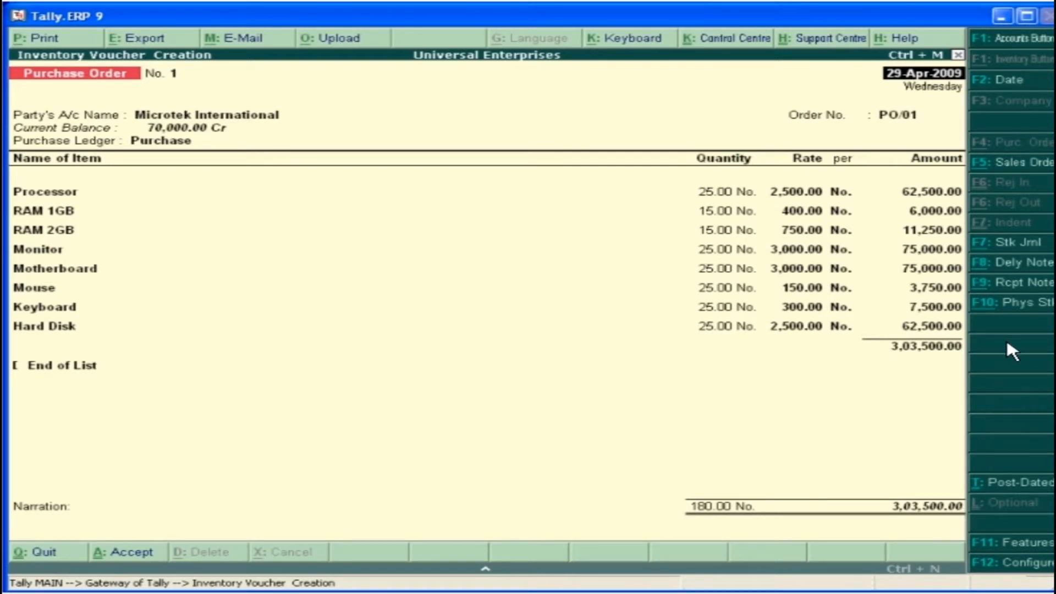
Switch to receipt note entry, and fill in purchase voucher Pur/09-16 for Microtek International from receipt note RC/01
{"action": "left_click", "coordinate": [1024, 283]}
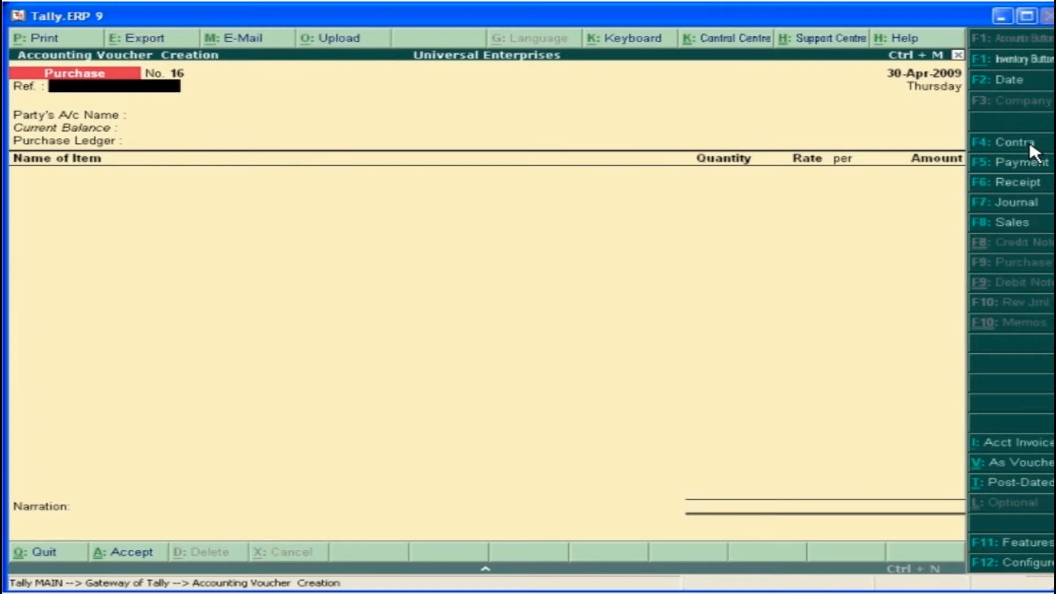
{"action": "type", "text": "Pur/09.16"}
{"action": "key", "text": "Return"}
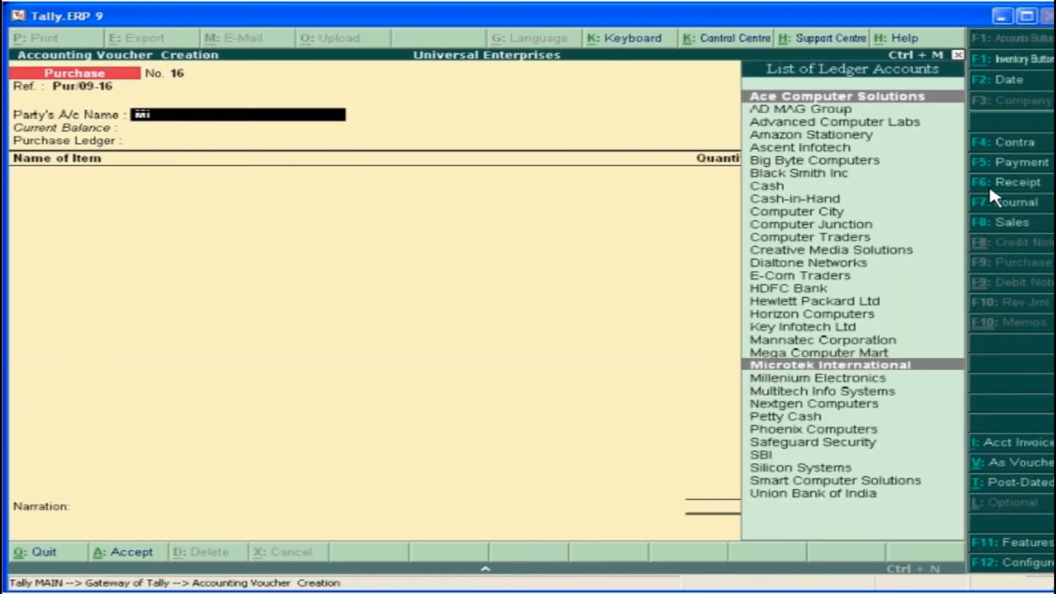
{"action": "left_click", "coordinate": [836, 365]}
{"action": "key", "text": "Down"}
{"action": "key", "text": "Down"}
{"action": "key", "text": "Return"}
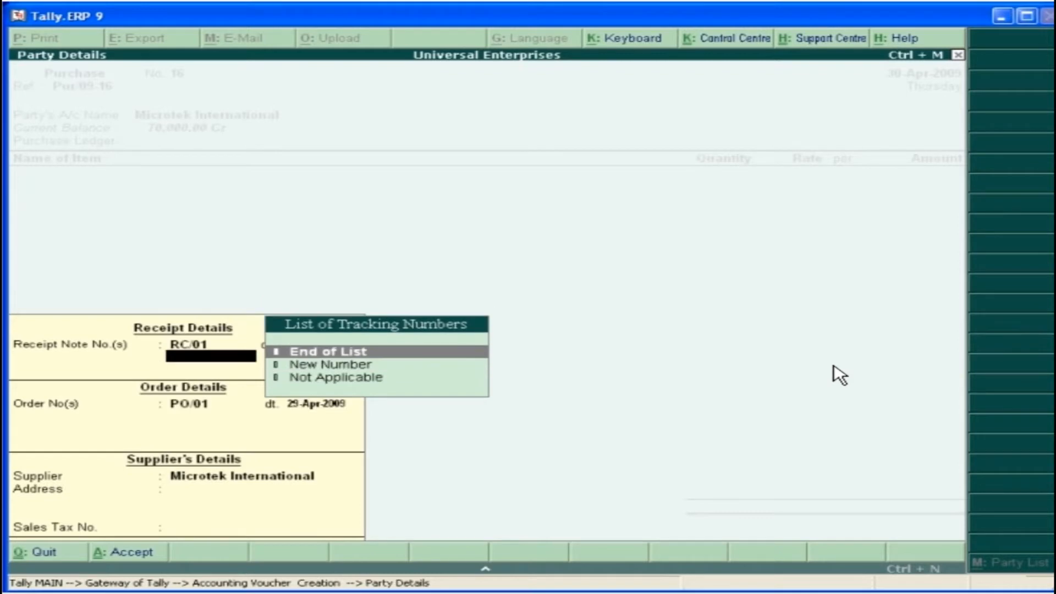
{"action": "key", "text": "Return"}
Allocate the Microtek International purchase to new reference Pur/09-16 with 25 credit days and accept the voucher
{"action": "key", "text": "Return"}
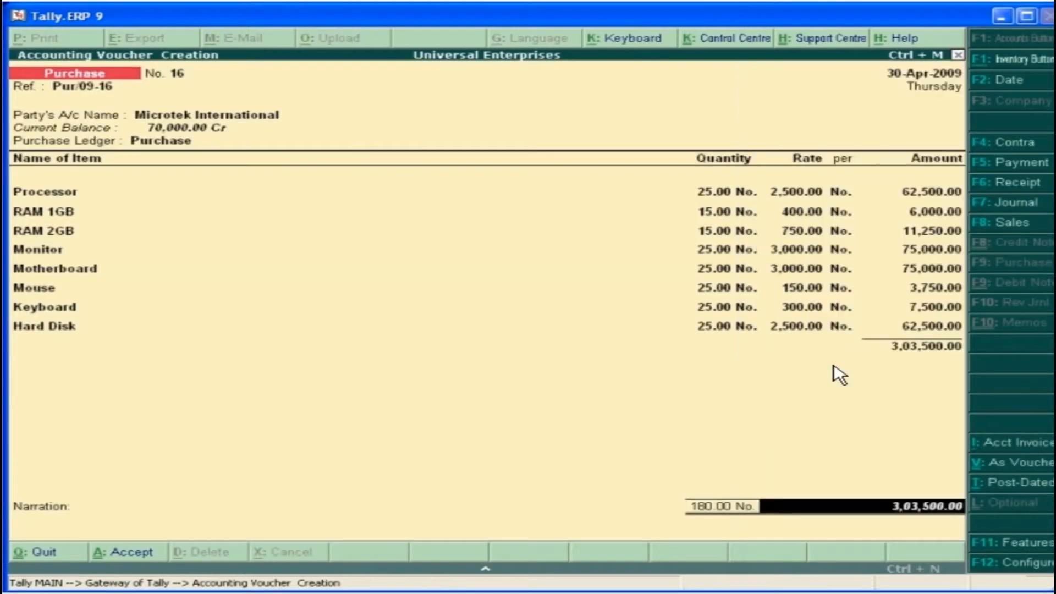
{"action": "key", "text": "Return"}
{"action": "key", "text": "Return"}
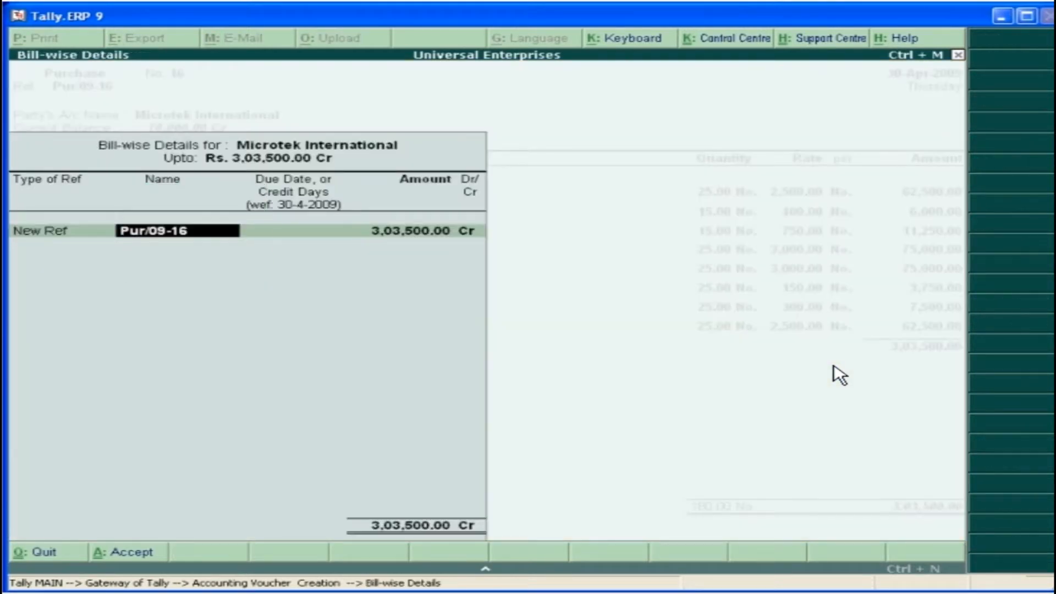
{"action": "key", "text": "Return"}
{"action": "type", "text": "25"}
{"action": "key", "text": "Return"}
{"action": "key", "text": "Return"}
{"action": "key", "text": "Return"}
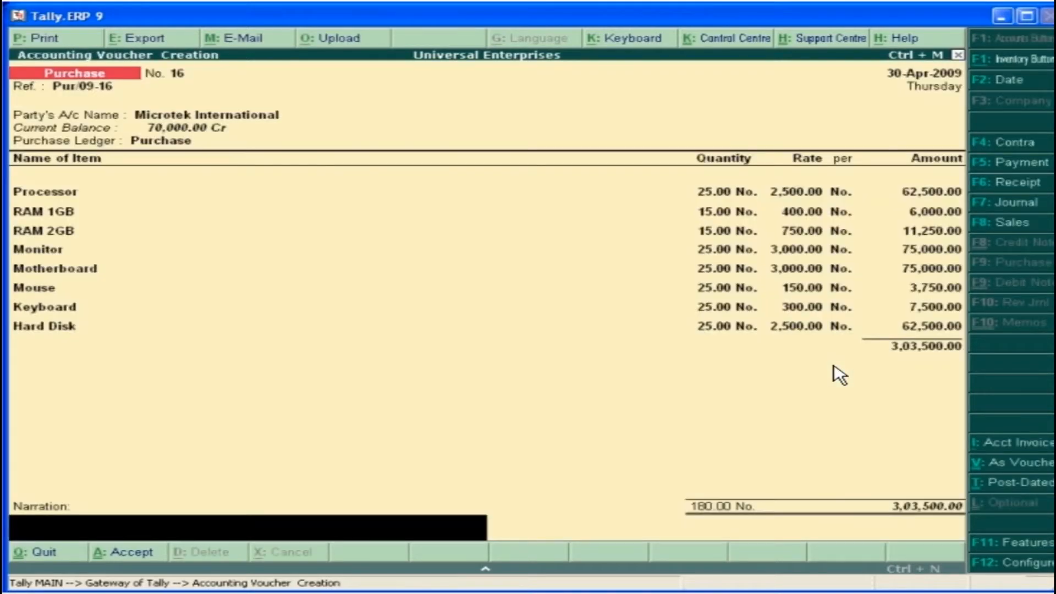
{"action": "key", "text": "Return"}
{"action": "key", "text": "Return"}
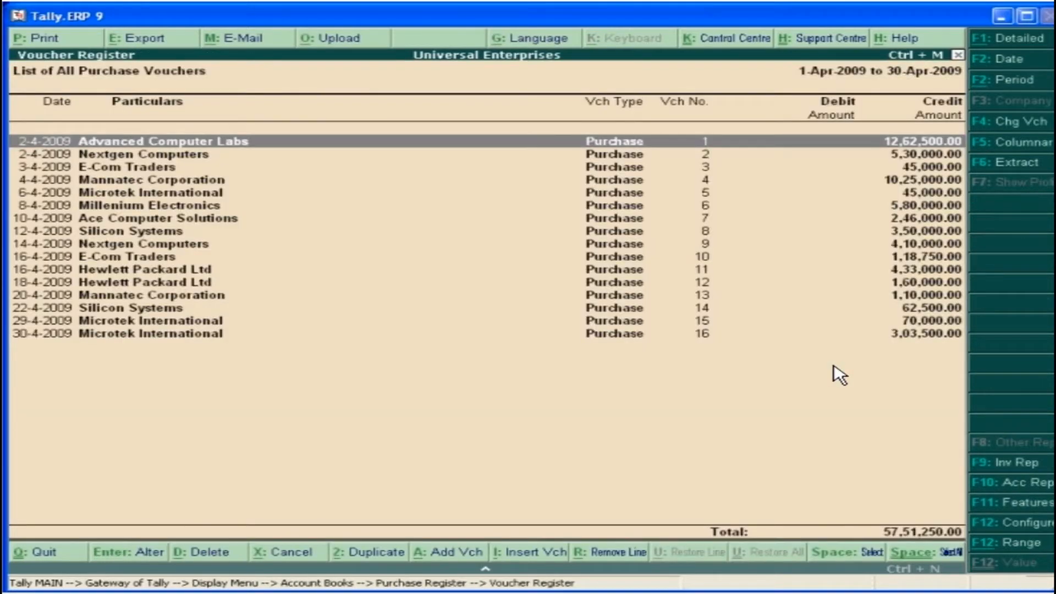
Show the purchase and sales registers in detail, and open outstanding purchase order PO/02 for ACER Aspire 4530
{"action": "left_click", "coordinate": [1031, 38]}
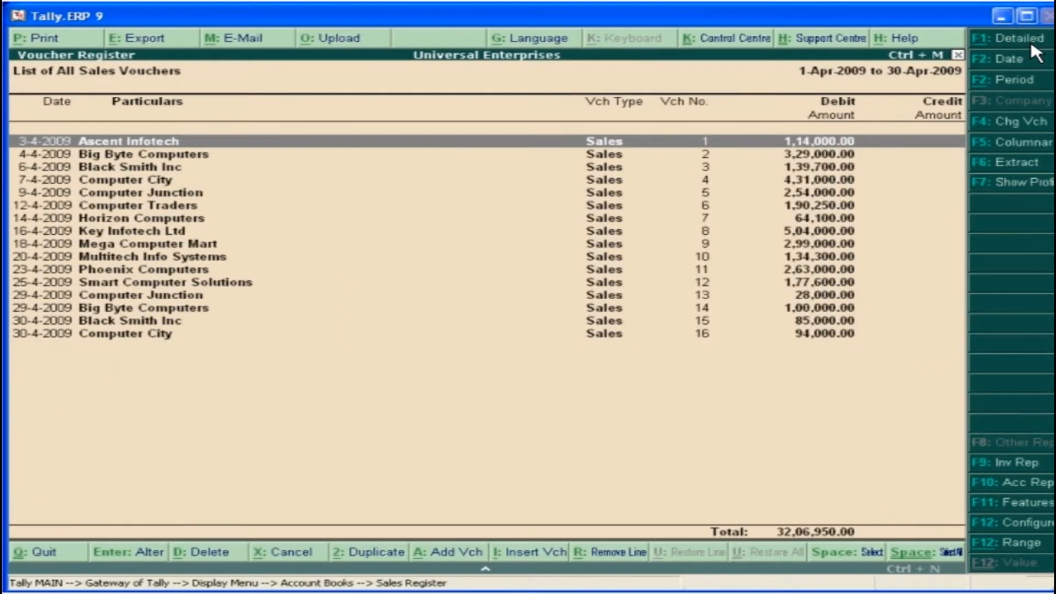
{"action": "left_click", "coordinate": [1031, 40]}
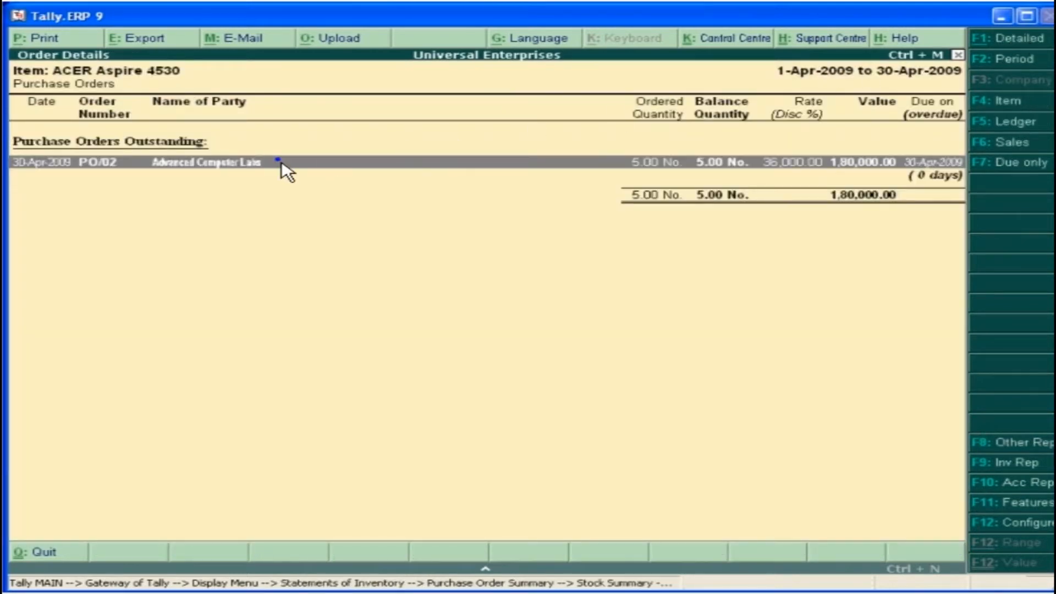
{"action": "left_click", "coordinate": [281, 163], "text": "shift"}
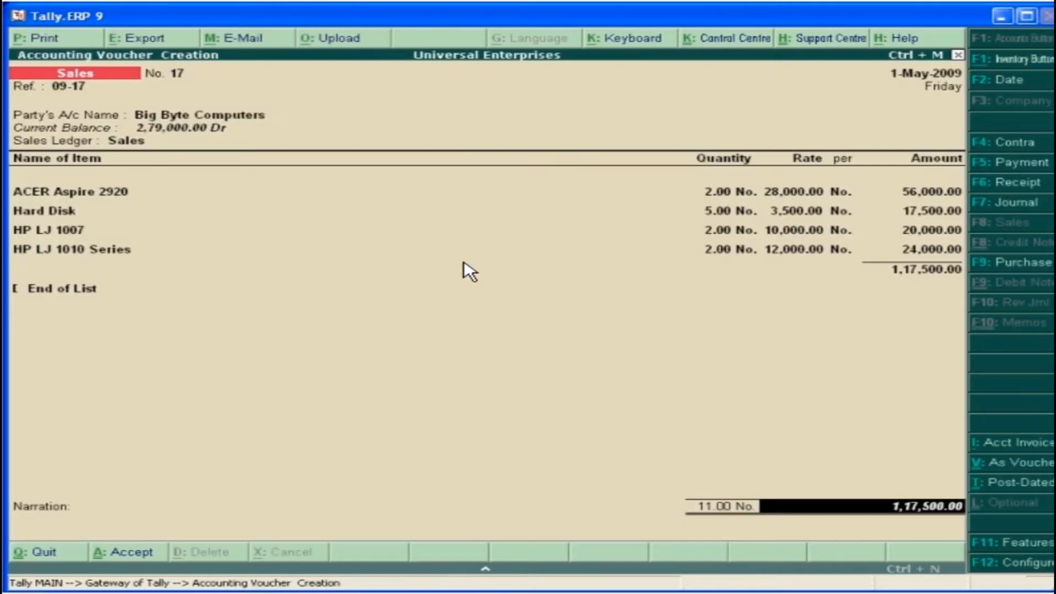
Keep bill-wise details enabled, and record the Big Byte Computers sale as new reference 09-17 with 10 credit days
{"action": "key", "text": "Return"}
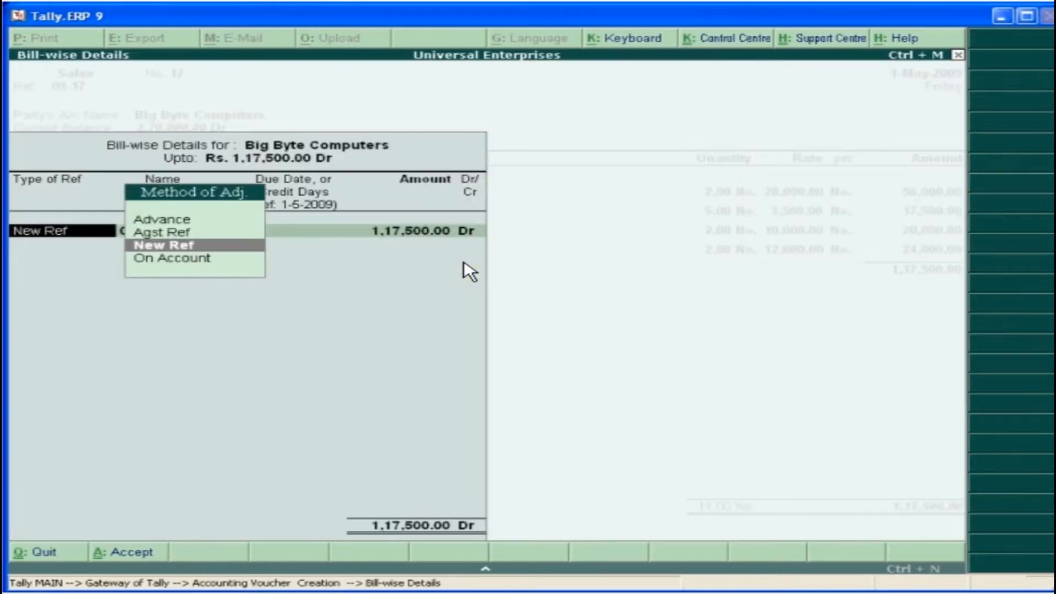
{"action": "left_click", "coordinate": [181, 247]}
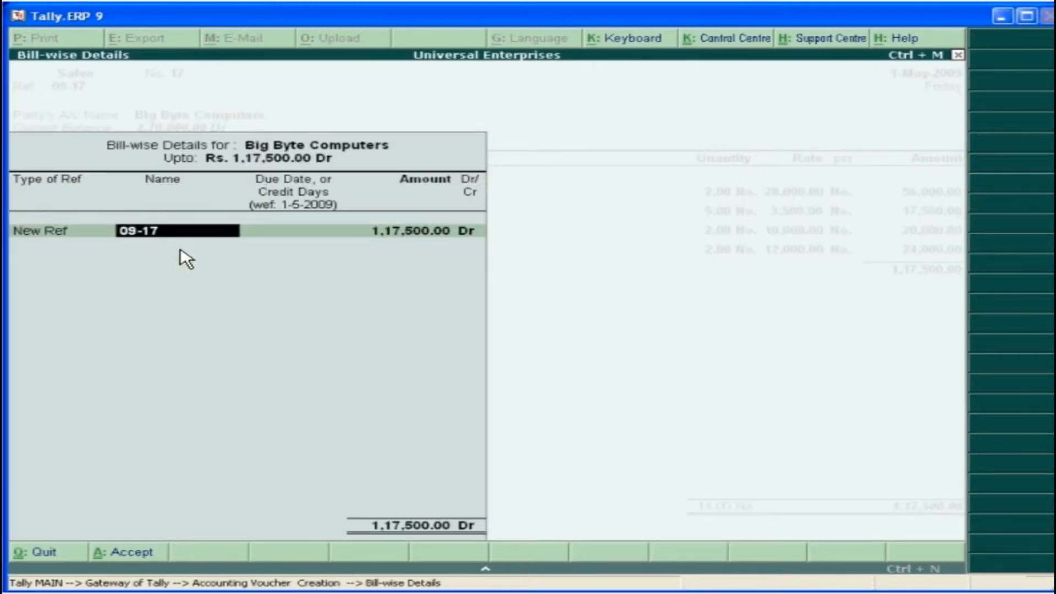
{"action": "key", "text": "Return"}
{"action": "type", "text": "10 Days"}
{"action": "key", "text": "Return"}
{"action": "key", "text": "Return"}
{"action": "key", "text": "Return"}
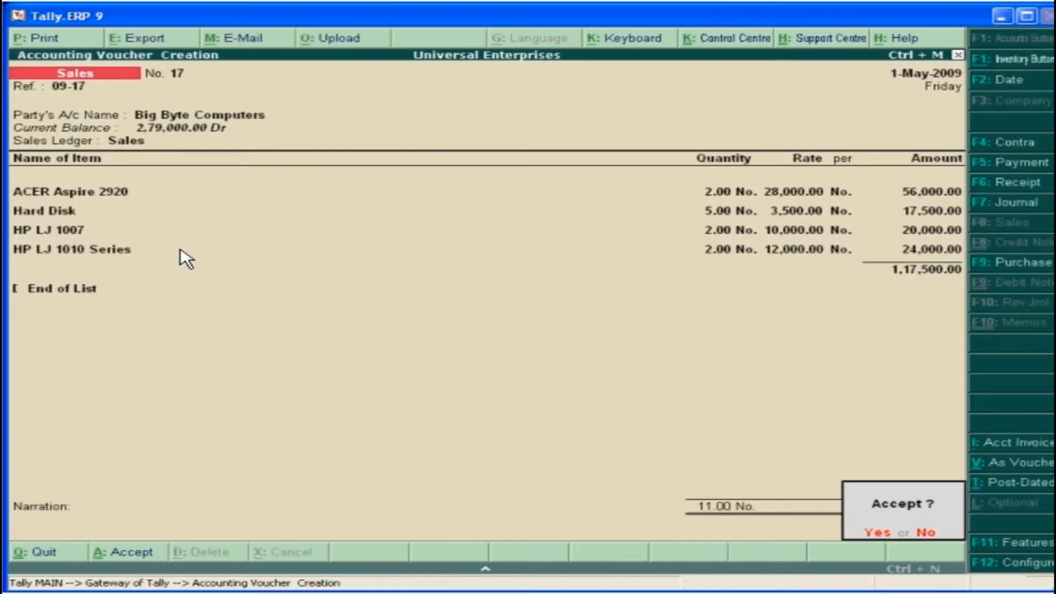
{"action": "left_click", "coordinate": [879, 533]}
Start a receipt voucher dated 5-May-2009 that credits Big Byte Computers with 1,00,000
{"action": "key", "text": "F6"}
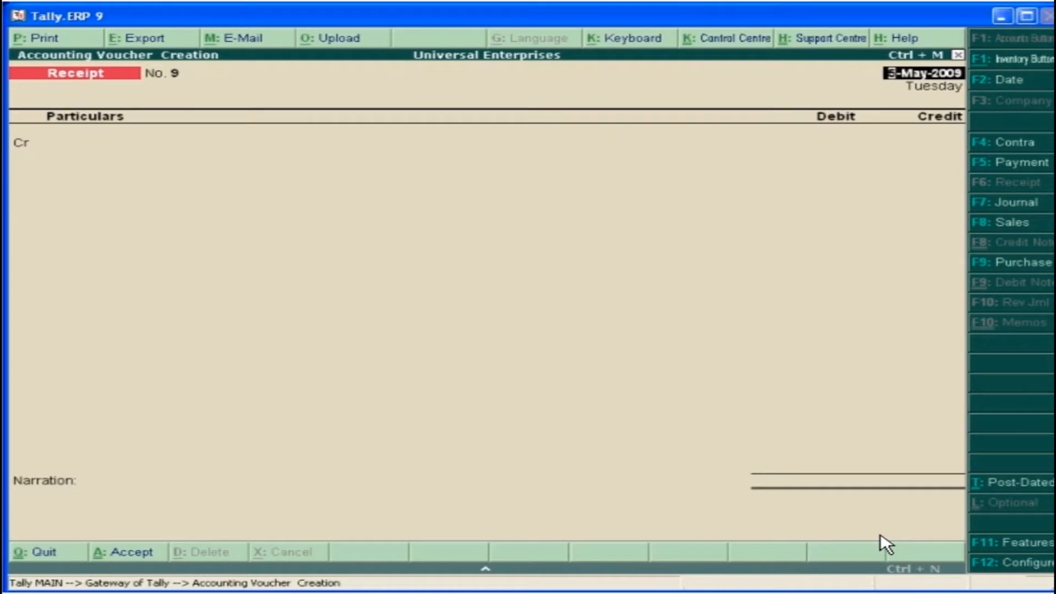
{"action": "key", "text": "Return"}
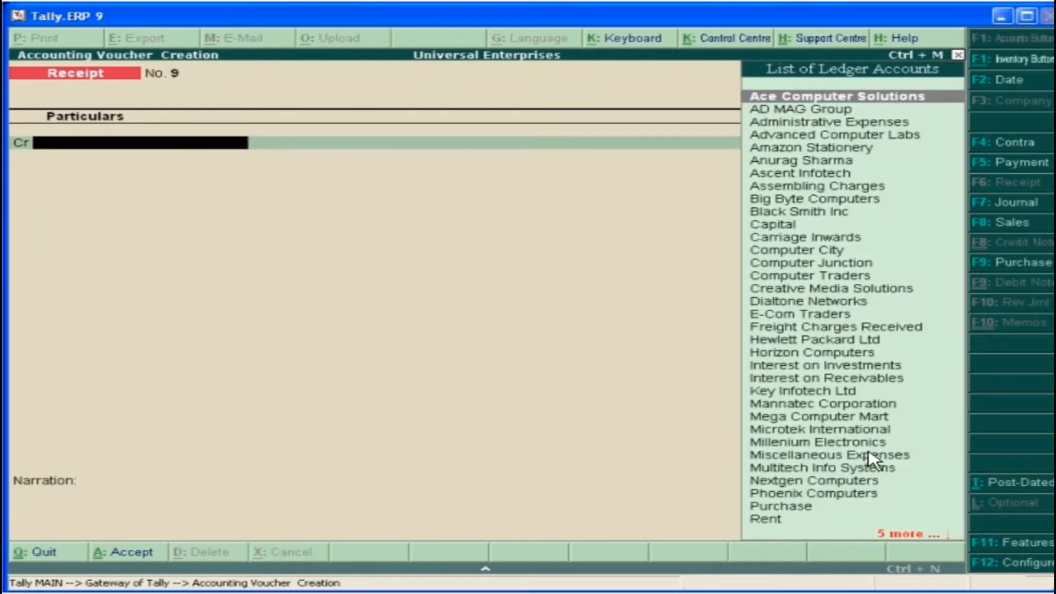
{"action": "left_click", "coordinate": [831, 201]}
{"action": "type", "text": "1,00,000"}
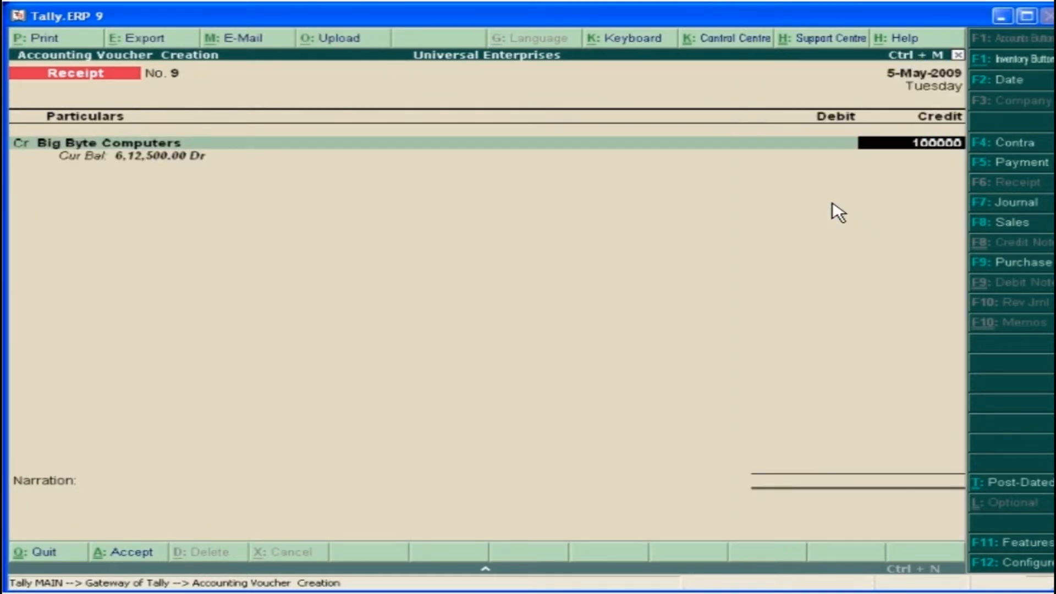
Allocate the 1,00,000 receipt against pending bill 09-02 and debit the amount to SBI
{"action": "key", "text": "Return"}
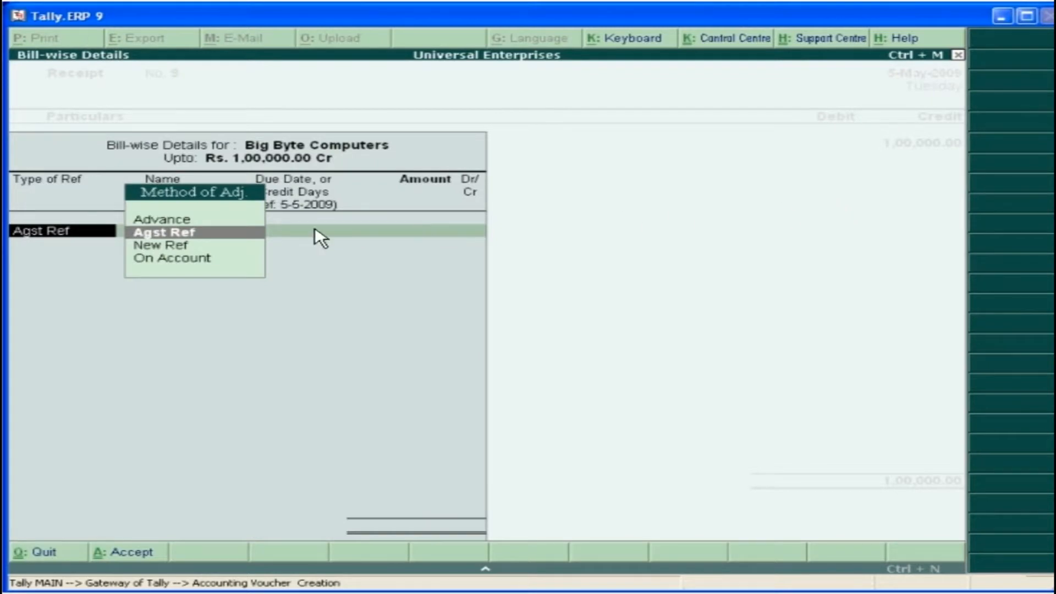
{"action": "key", "text": "Return"}
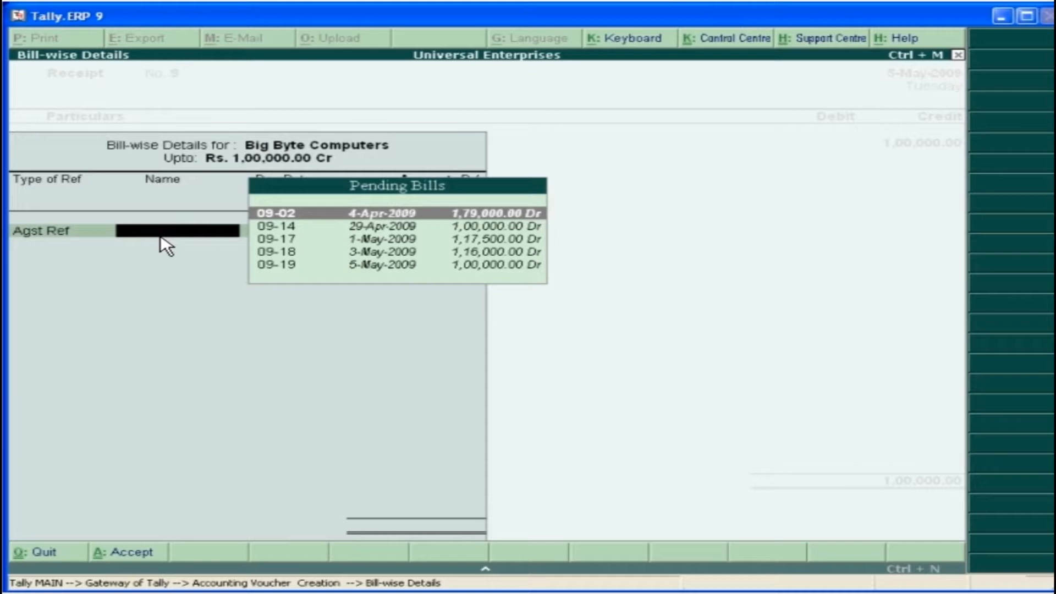
{"action": "key", "text": "Return"}
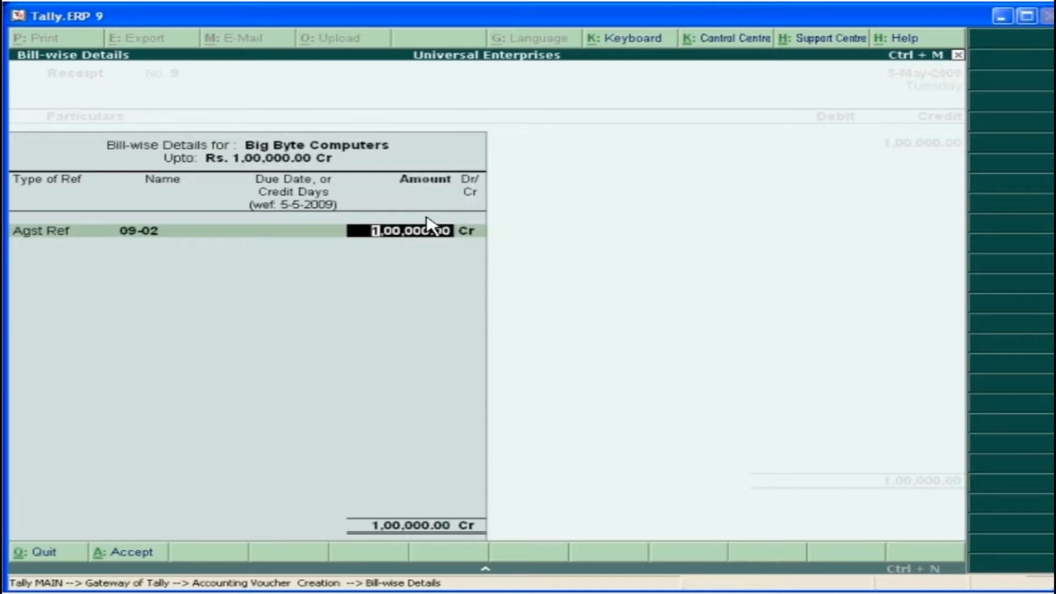
{"action": "key", "text": "Return"}
Complete the Big Byte Computers receipt with the narration "Ch. No. :202321" and save the voucher
{"action": "key", "text": "Return"}
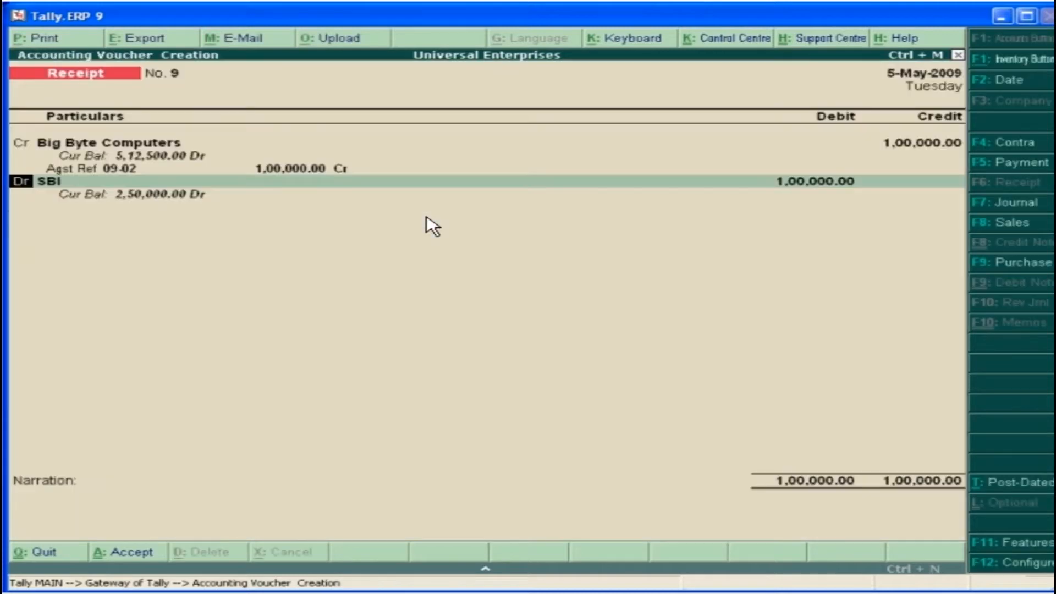
{"action": "key", "text": "Return"}
{"action": "key", "text": "Return"}
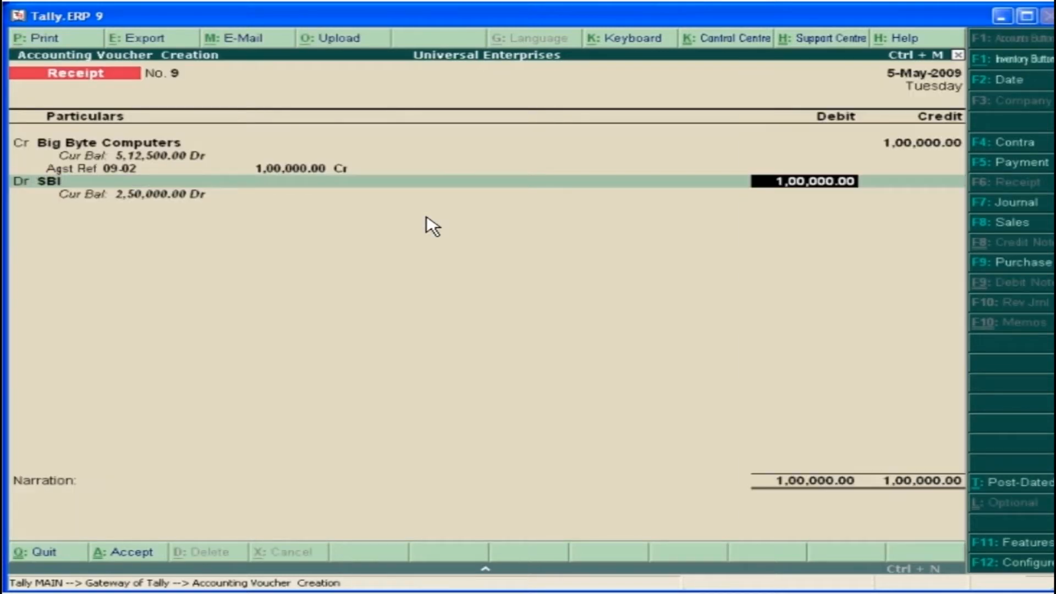
{"action": "key", "text": "Return"}
{"action": "type", "text": "Ch. No. :202321"}
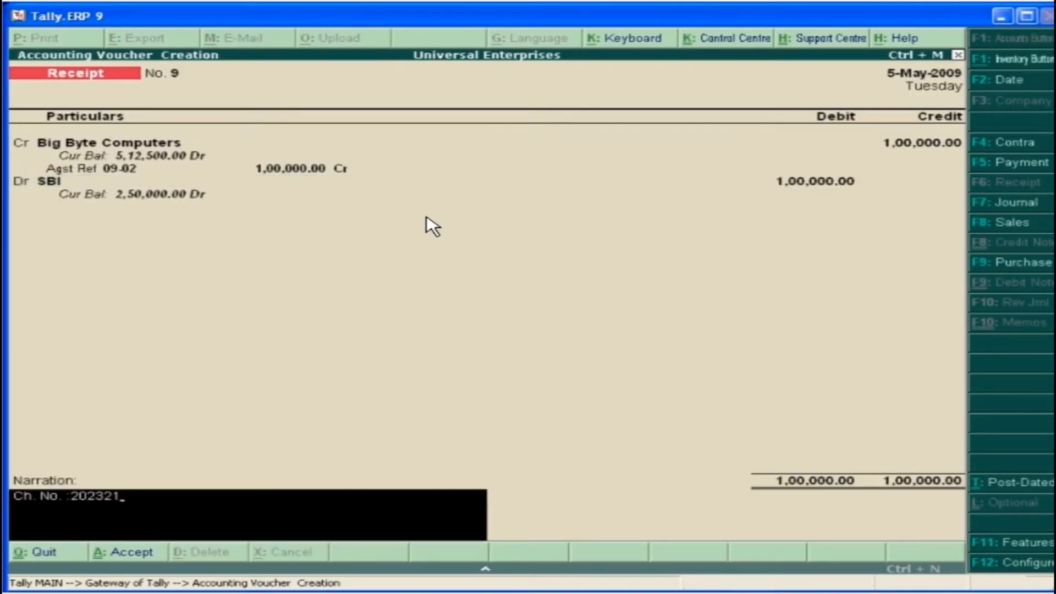
{"action": "key", "text": "Return"}
{"action": "left_click", "coordinate": [878, 532]}
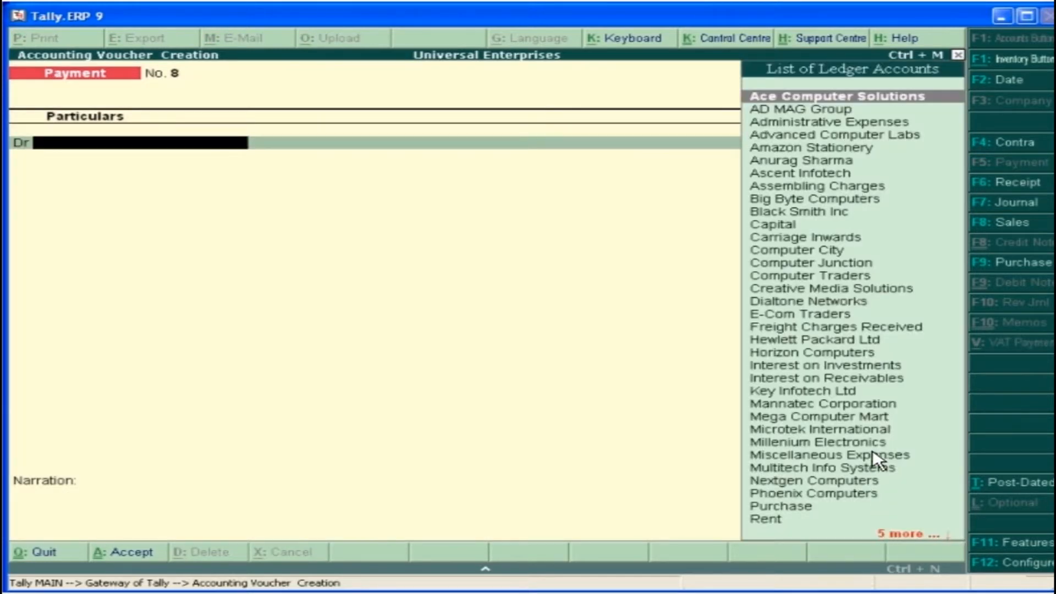
Debit Microtek International with 50,000 in the payment voucher and allocate it against pending bill Pur/09-15
{"action": "left_click", "coordinate": [871, 434]}
{"action": "type", "text": "50000"}
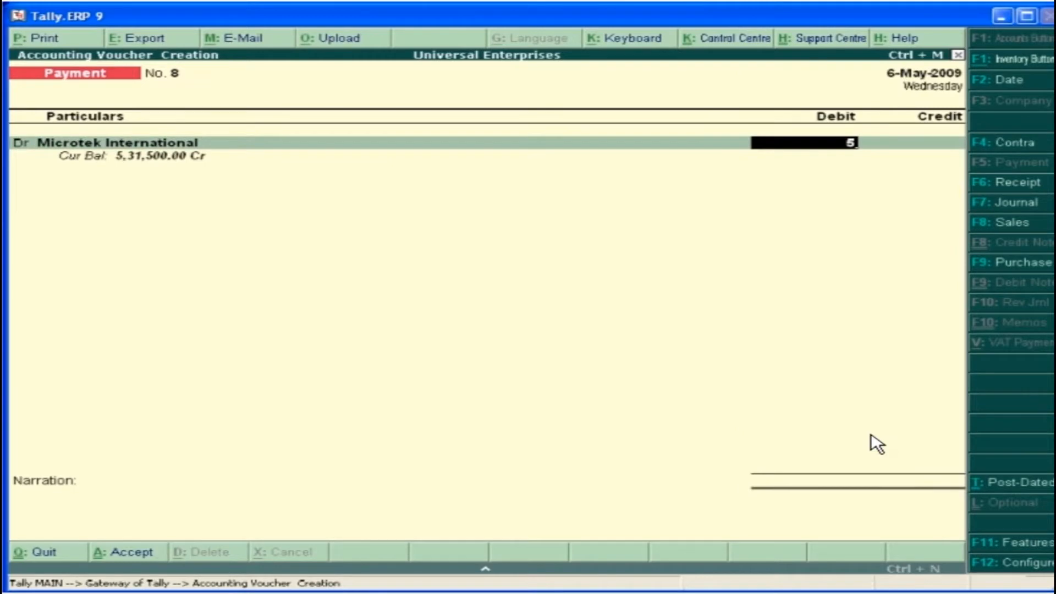
{"action": "key", "text": "Return"}
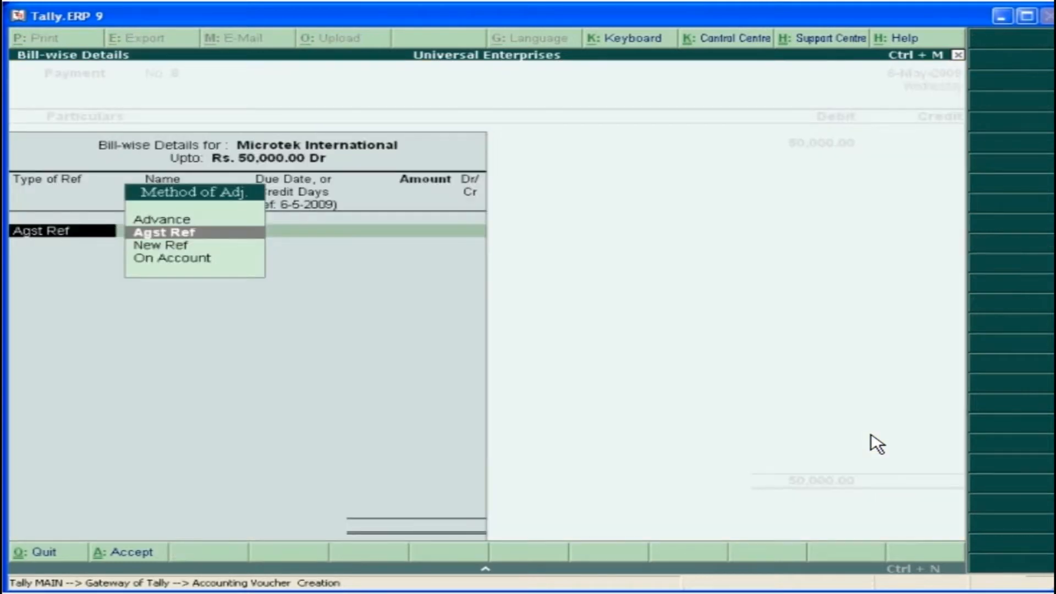
{"action": "left_click", "coordinate": [185, 231]}
{"action": "left_click", "coordinate": [438, 230]}
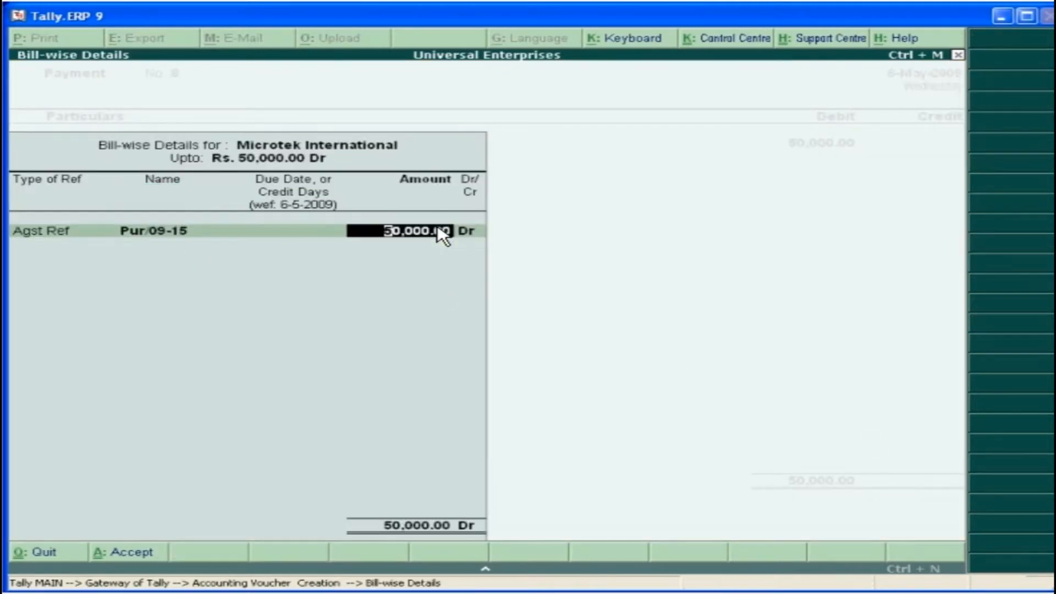
{"action": "key", "text": "Return"}
Credit the 50,000 payment to HDFC Bank, add the narration "Ch. No. :532652" and save the voucher
{"action": "key", "text": "Return"}
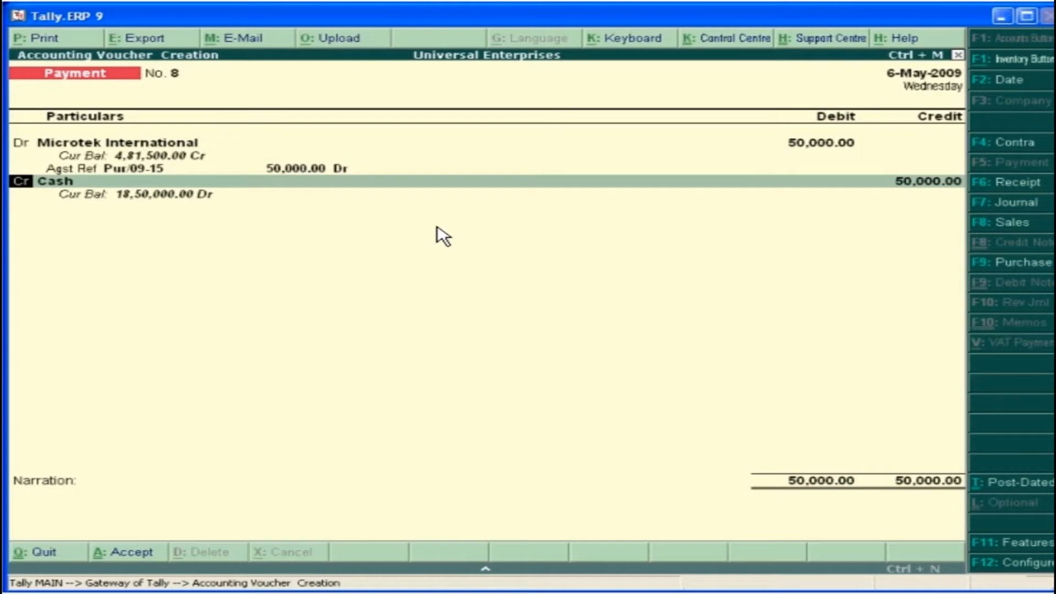
{"action": "key", "text": "Return"}
{"action": "type", "text": "H"}
{"action": "left_click", "coordinate": [819, 367]}
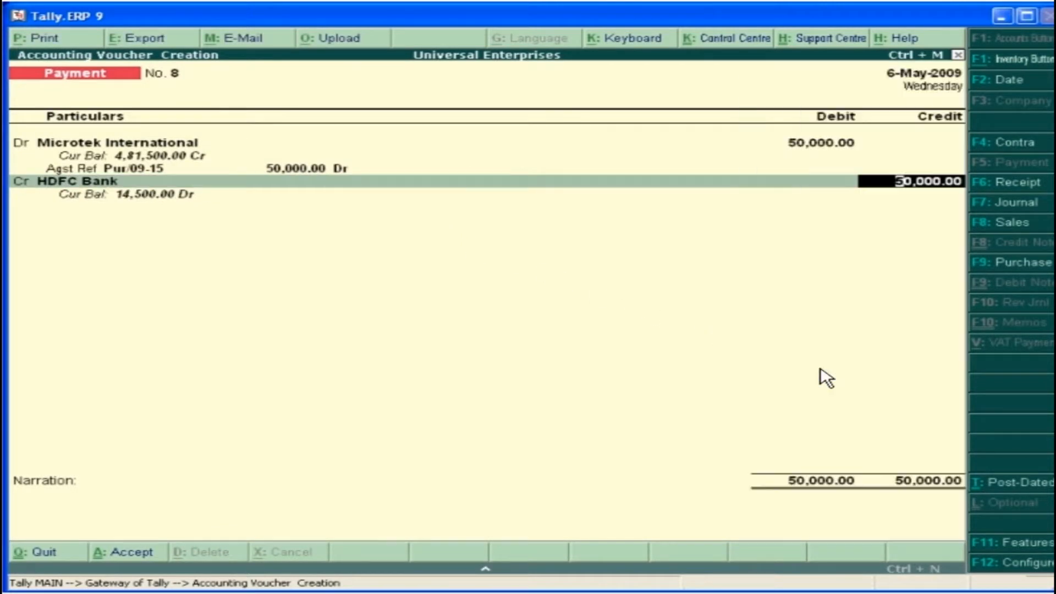
{"action": "key", "text": "Return"}
{"action": "key", "text": "Return"}
{"action": "type", "text": "Ch. No. :532652"}
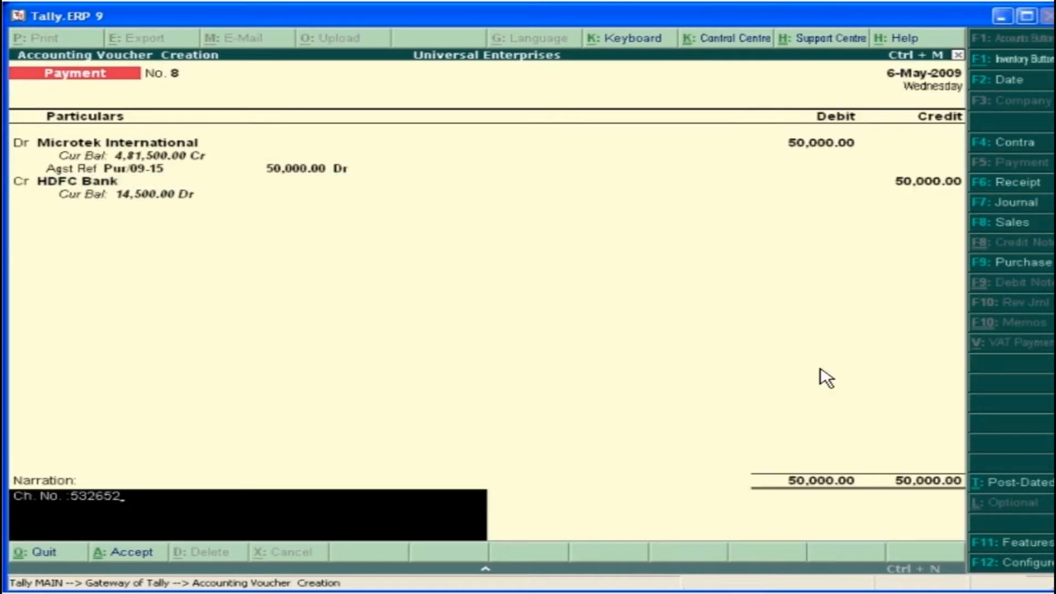
{"action": "key", "text": "Return"}
{"action": "left_click", "coordinate": [880, 534]}
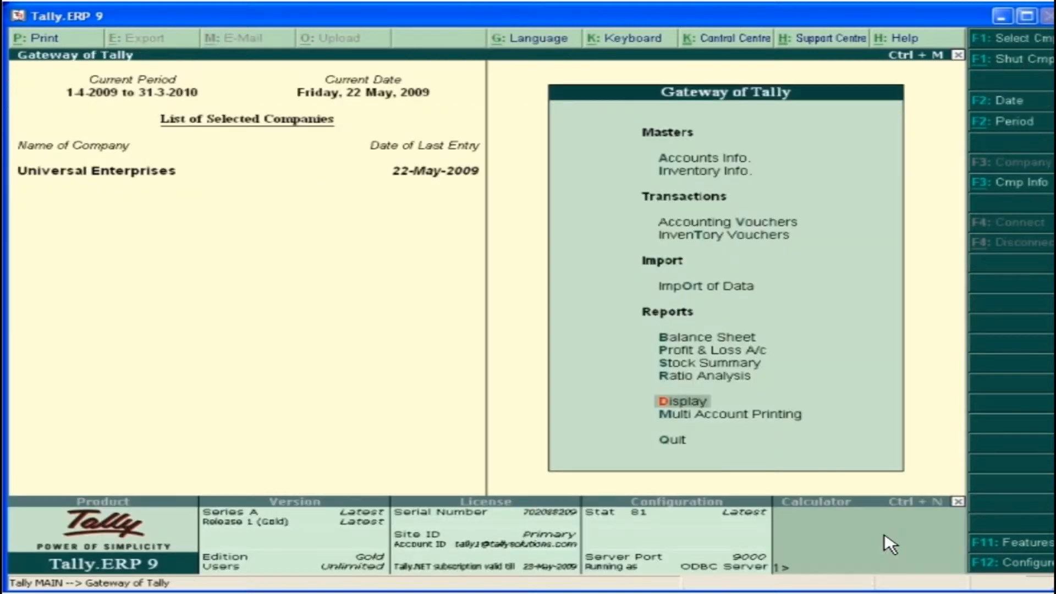
Show the ledger outstandings for Big Byte Computers and go through its pending bills and overdue days
{"action": "left_click", "coordinate": [694, 403]}
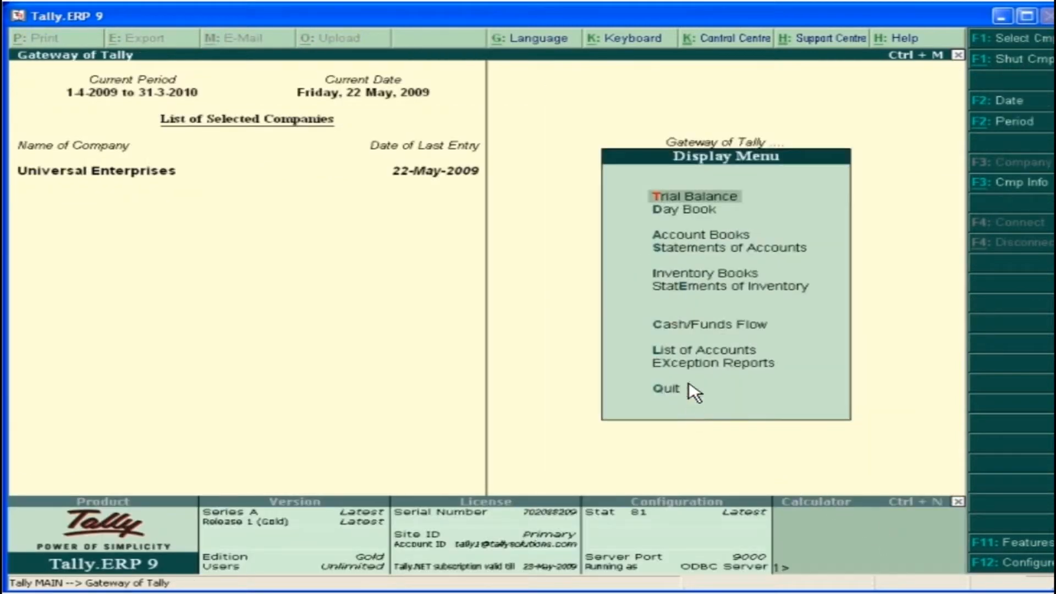
{"action": "left_click", "coordinate": [694, 248]}
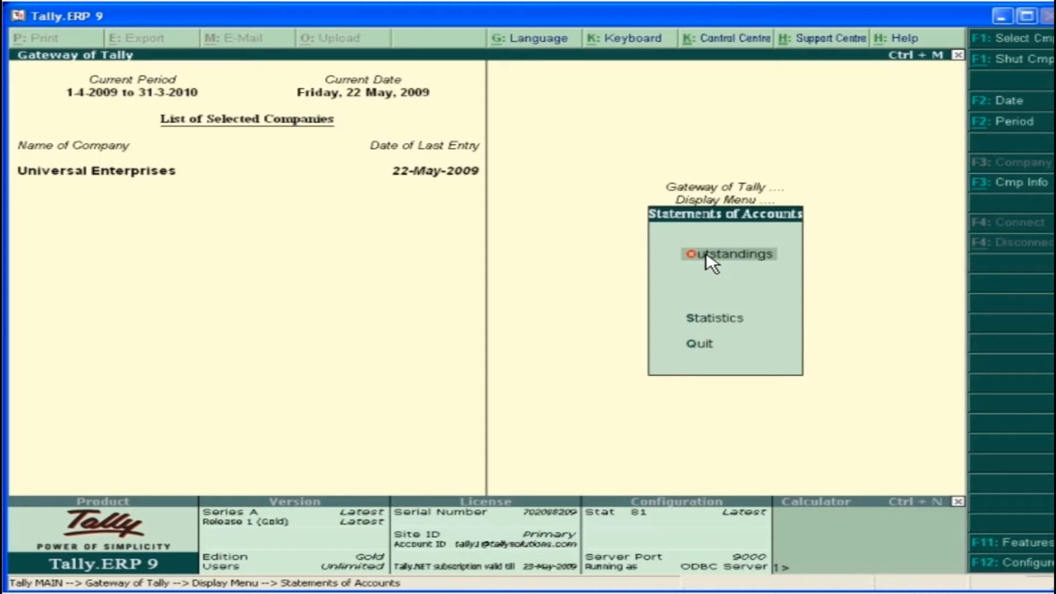
{"action": "left_click", "coordinate": [738, 263]}
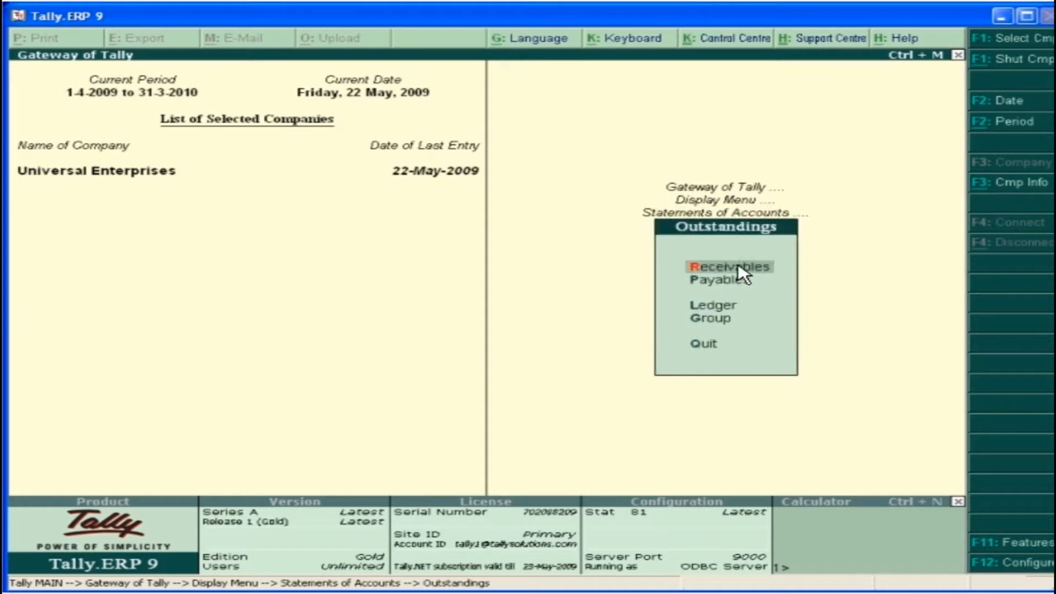
{"action": "left_click", "coordinate": [729, 312]}
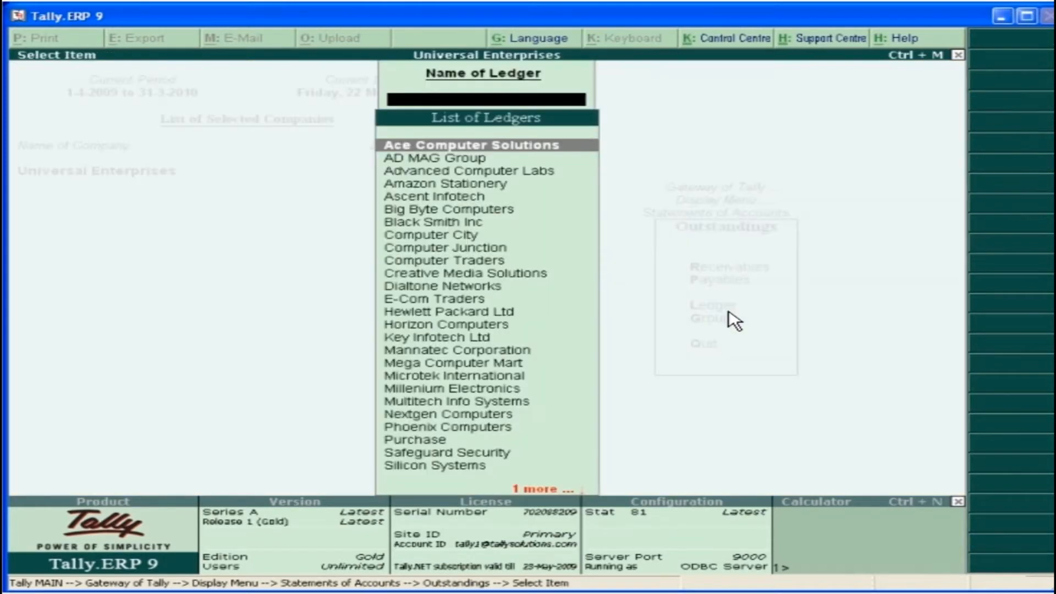
{"action": "left_click", "coordinate": [479, 211]}
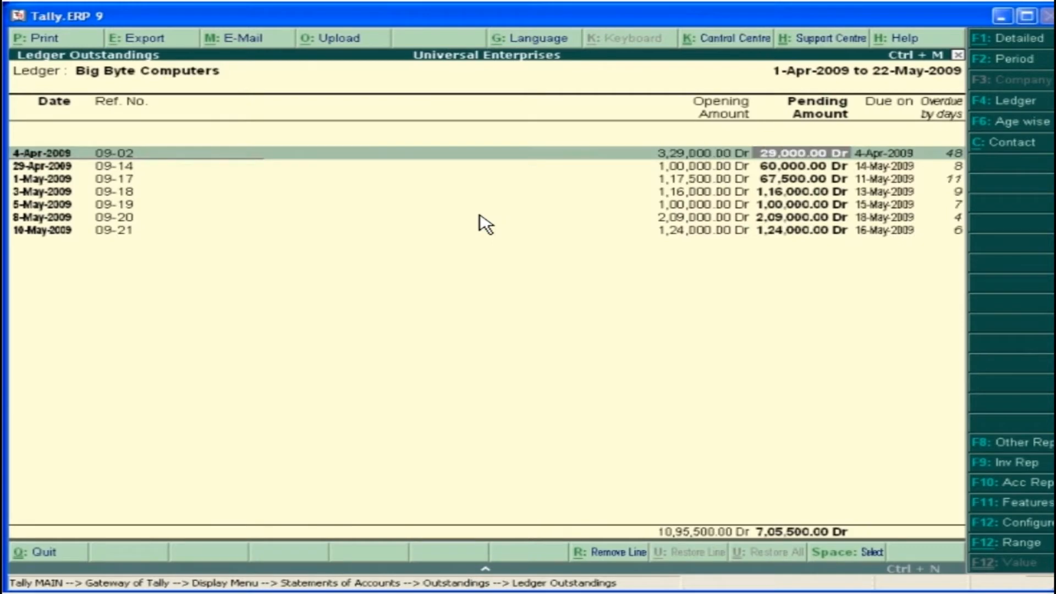
{"action": "key", "text": "Down"}
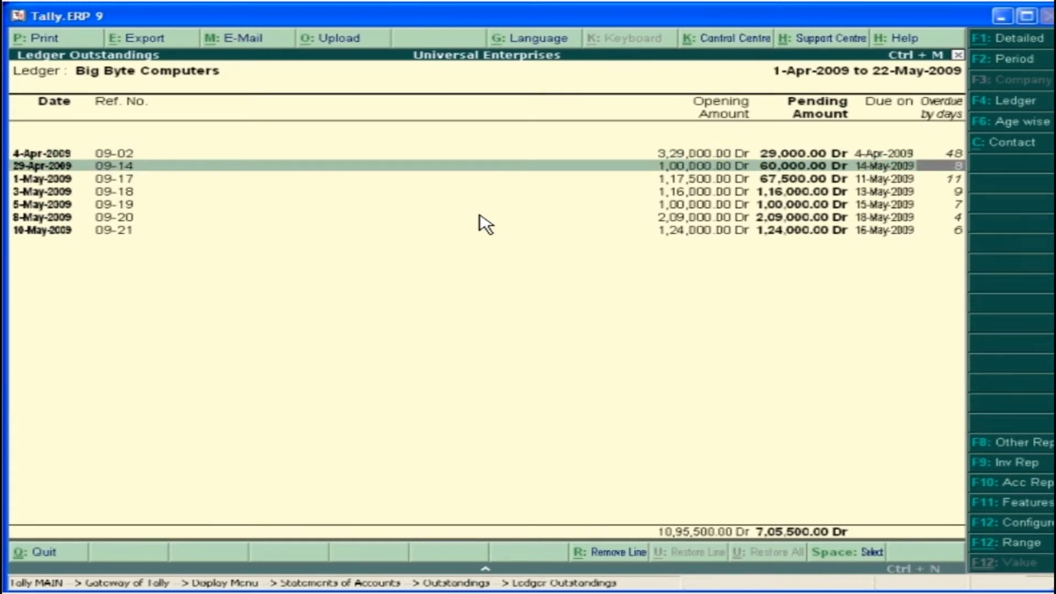
{"action": "key", "text": "Down"}
{"action": "key", "text": "Down"}
{"action": "key", "text": "Down"}
{"action": "key", "text": "Down"}
{"action": "key", "text": "Down"}
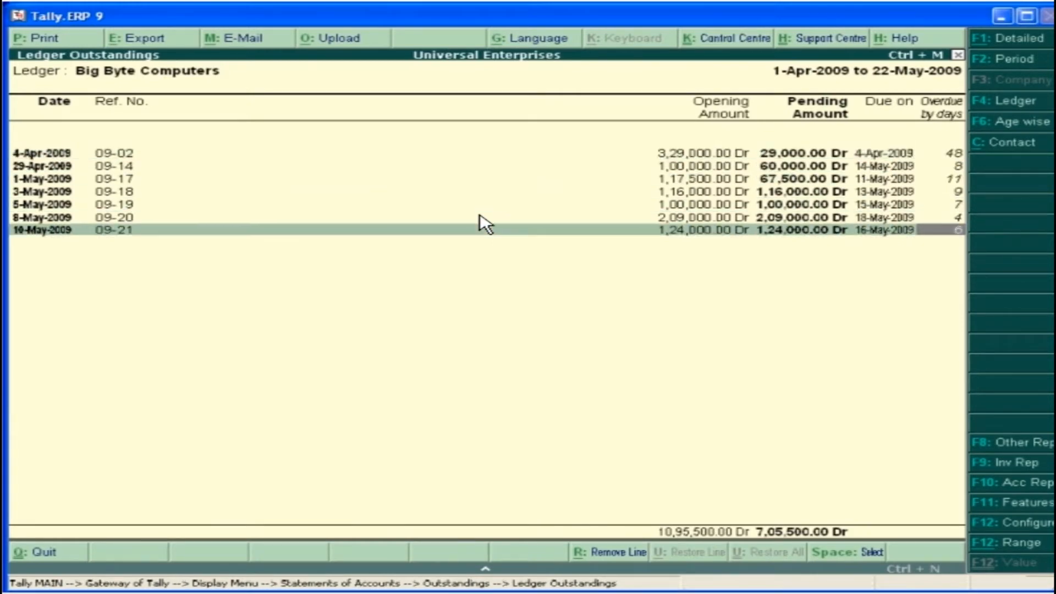
View the contact details of Big Byte Computers, and return to the choice of outstandings reports
{"action": "left_click", "coordinate": [1000, 142]}
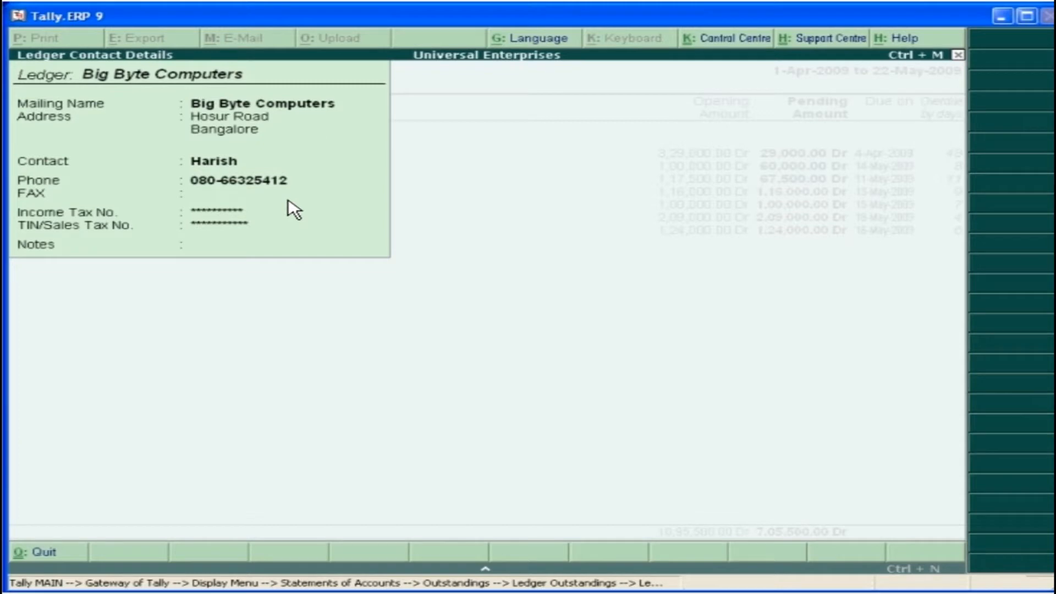
{"action": "key", "text": "Escape"}
{"action": "key", "text": "Escape"}
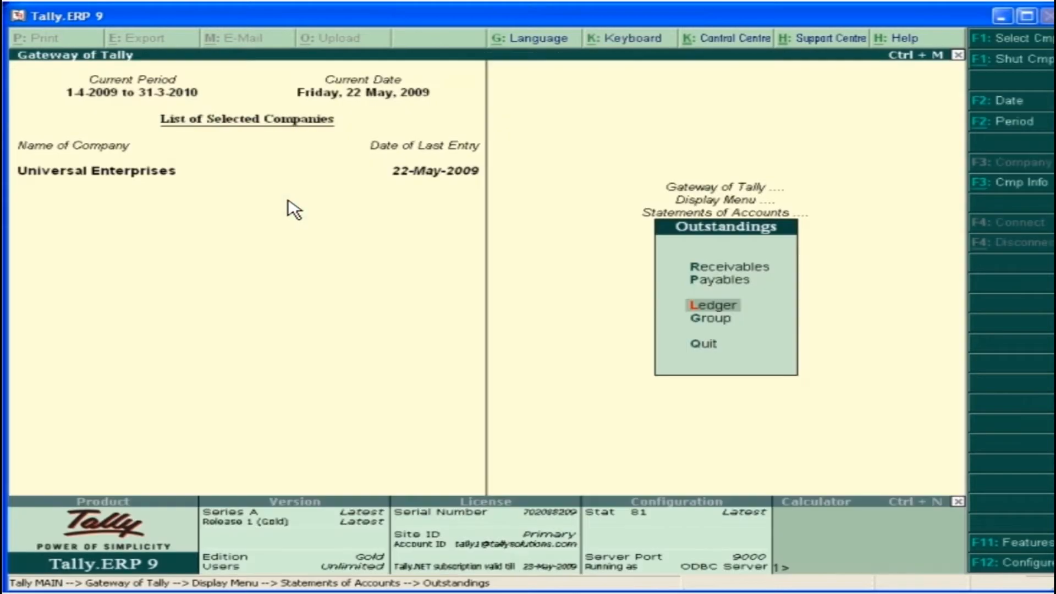
Show the outstanding bills receivable, followed by the outstanding bills payable
{"action": "left_click", "coordinate": [746, 269]}
{"action": "key", "text": "Escape"}
{"action": "left_click", "coordinate": [713, 290]}
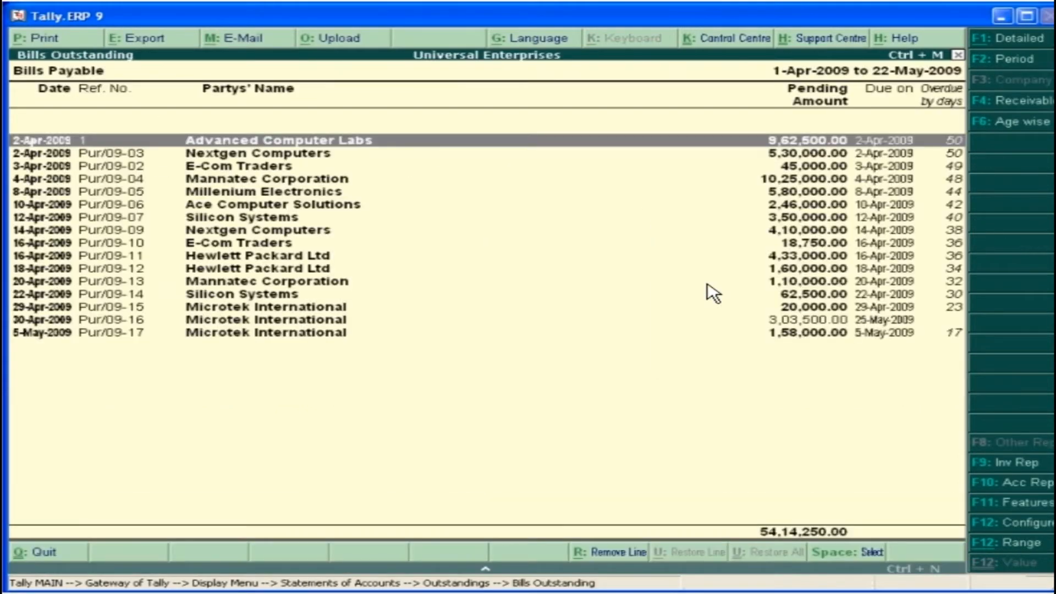
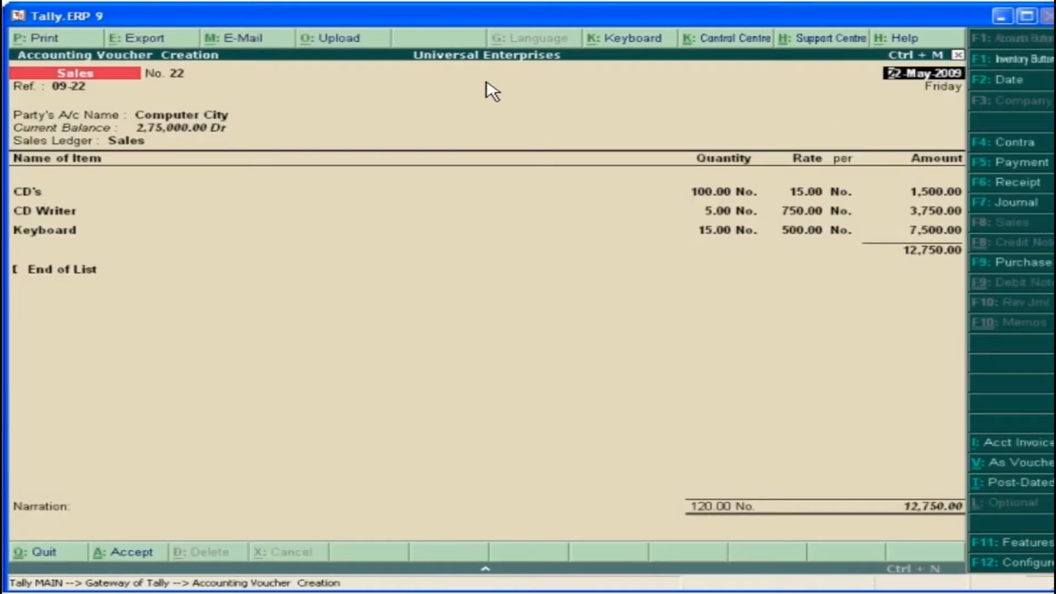
Set the print language of sales invoice No. 22 to Hindi and go through its print preview
{"action": "left_click", "coordinate": [47, 41]}
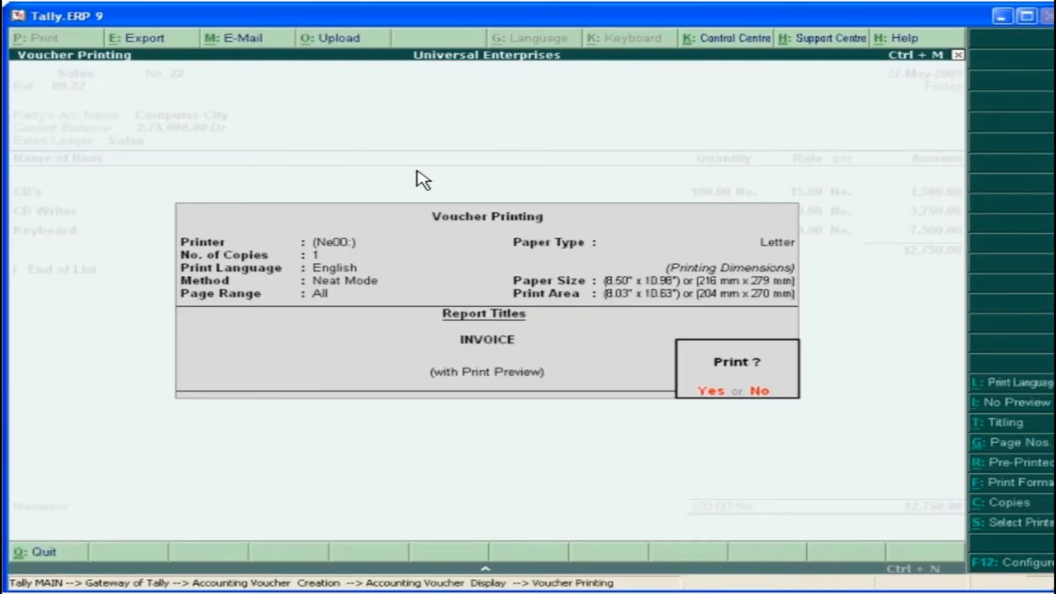
{"action": "left_click", "coordinate": [1037, 385]}
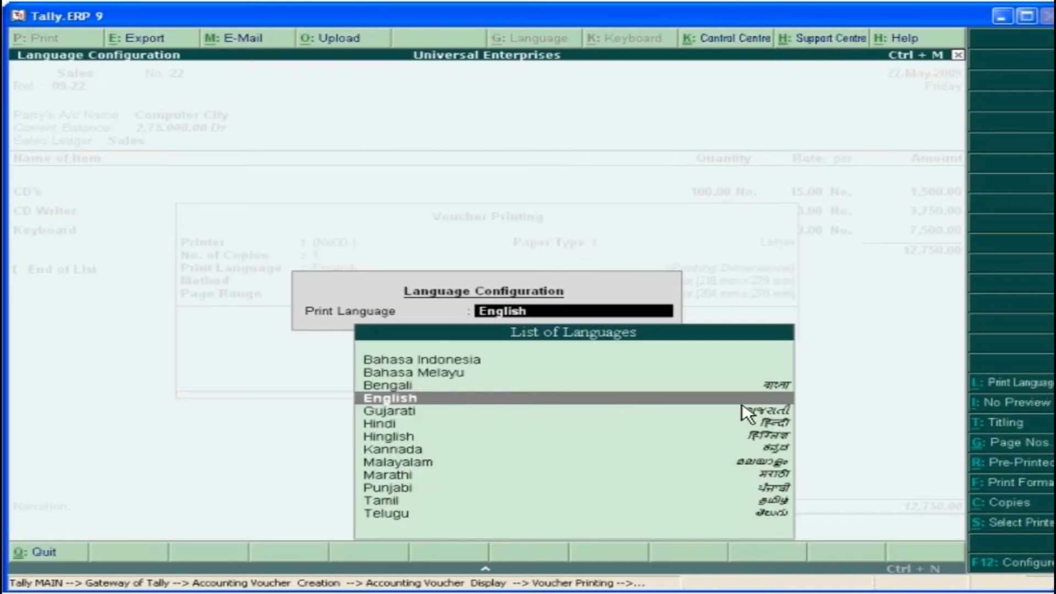
{"action": "left_click", "coordinate": [389, 428]}
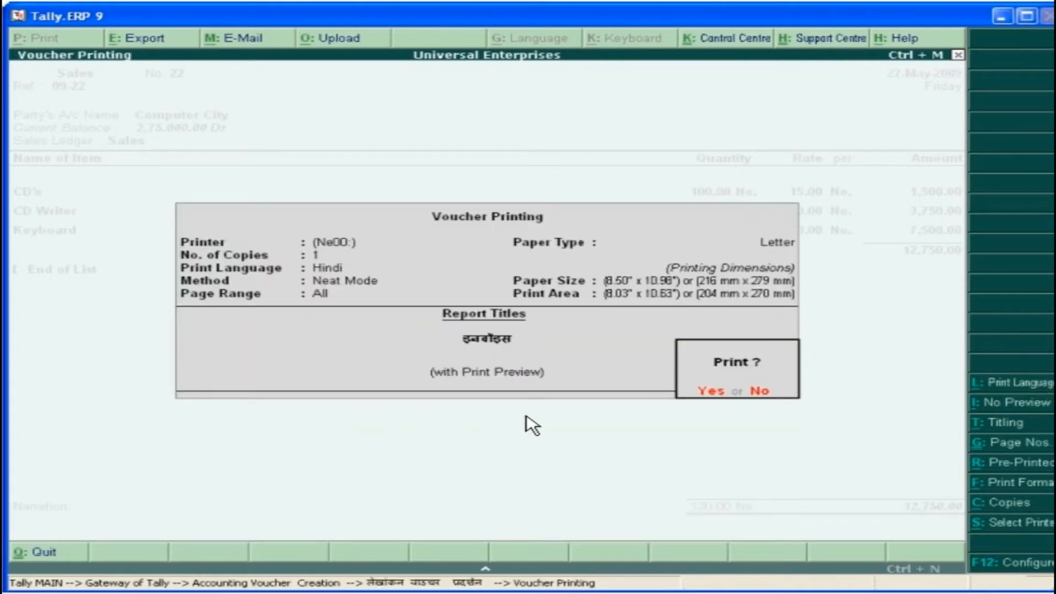
{"action": "left_click", "coordinate": [720, 395]}
{"action": "left_click", "coordinate": [689, 519]}
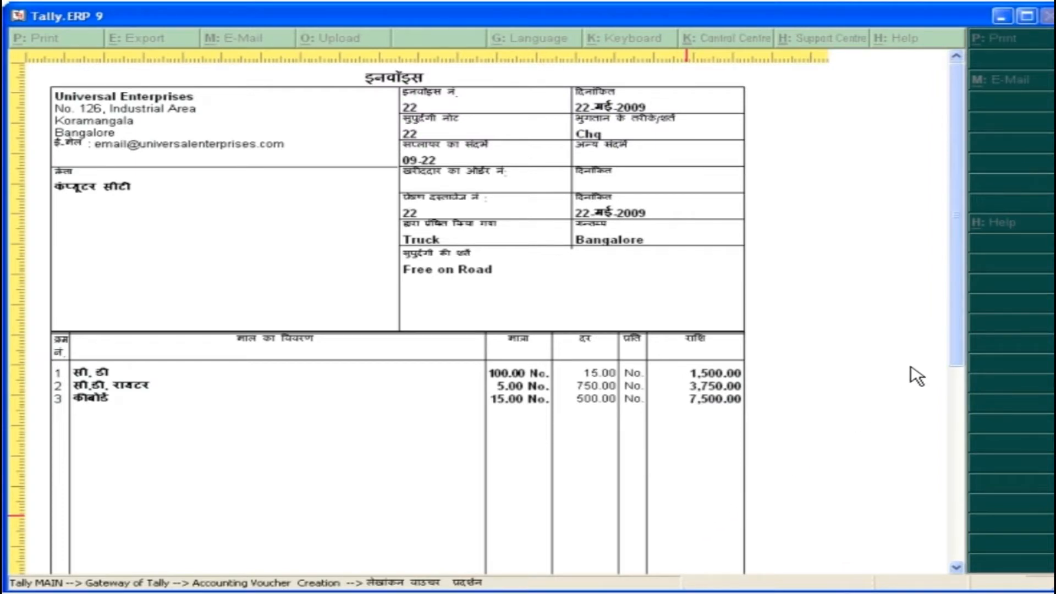
{"action": "left_click_drag", "start_coordinate": [955, 340], "coordinate": [955, 468]}
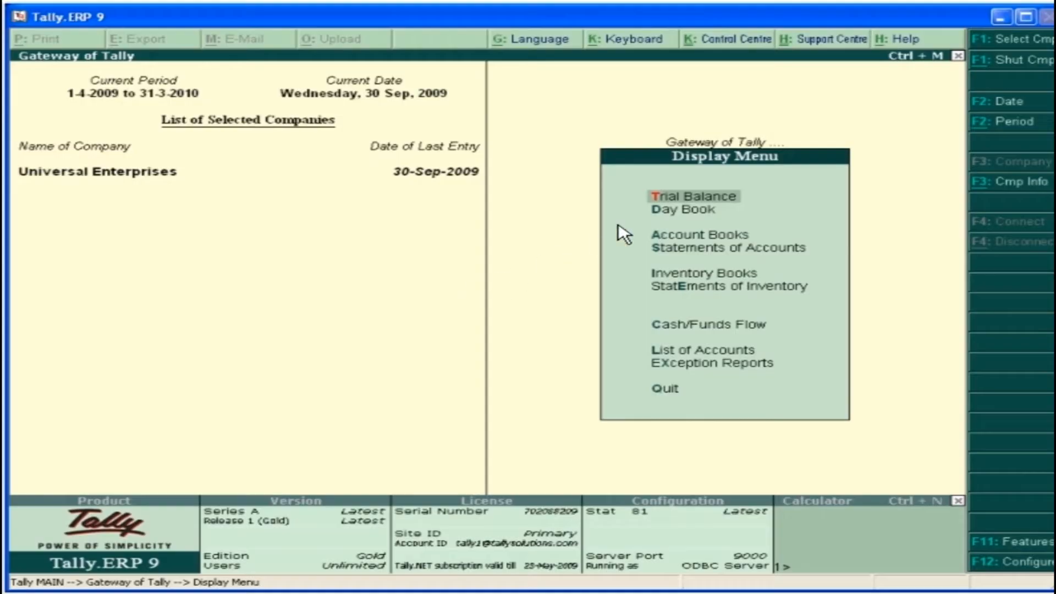
Show the Trial Balance in detailed form, and return to the Gateway of Tally
{"action": "left_click", "coordinate": [685, 197]}
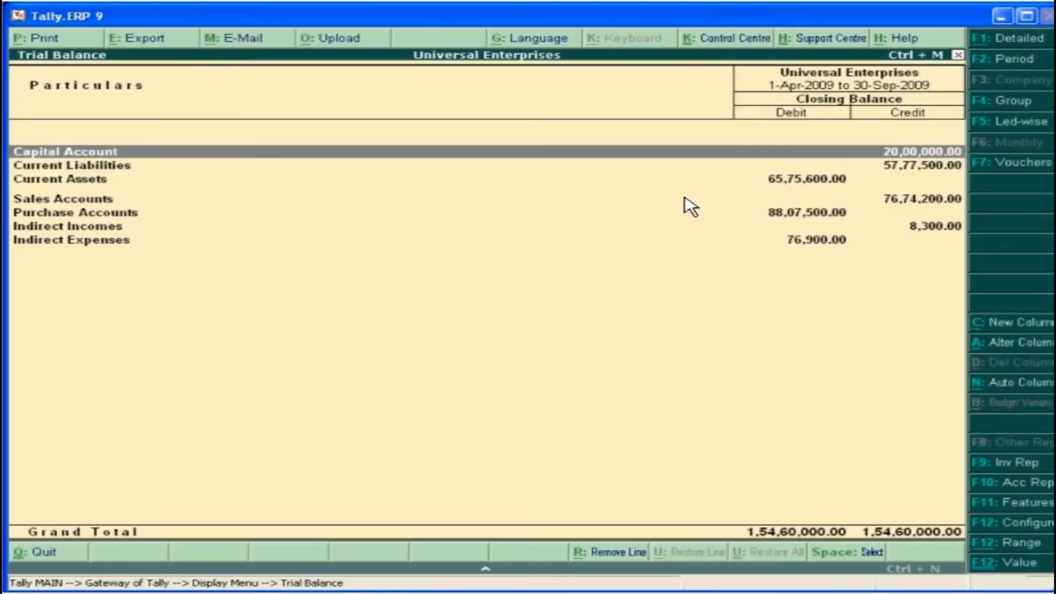
{"action": "left_click", "coordinate": [1038, 37]}
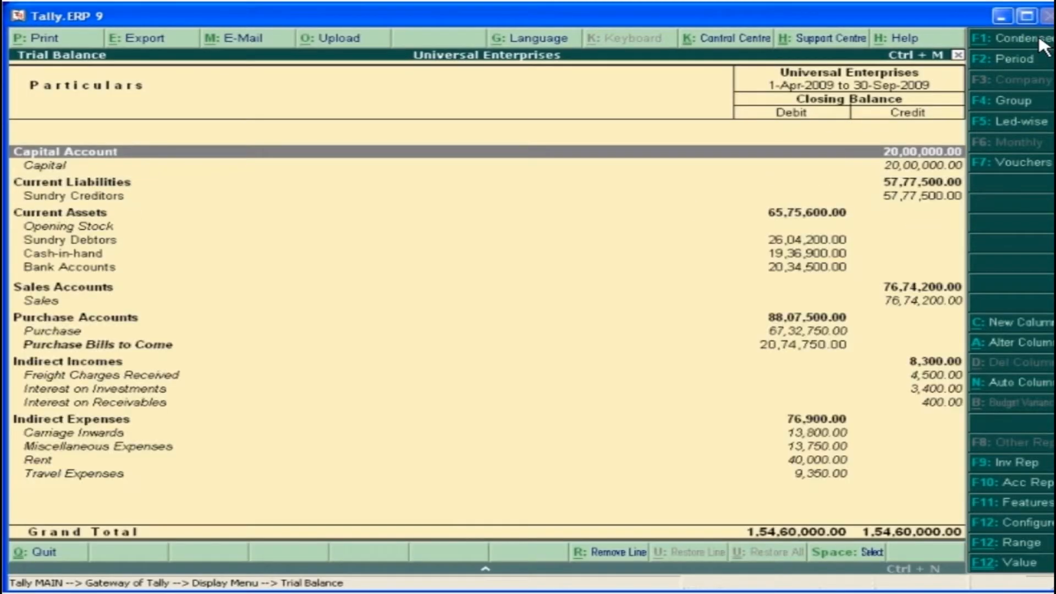
{"action": "key", "text": "ctrl+m"}
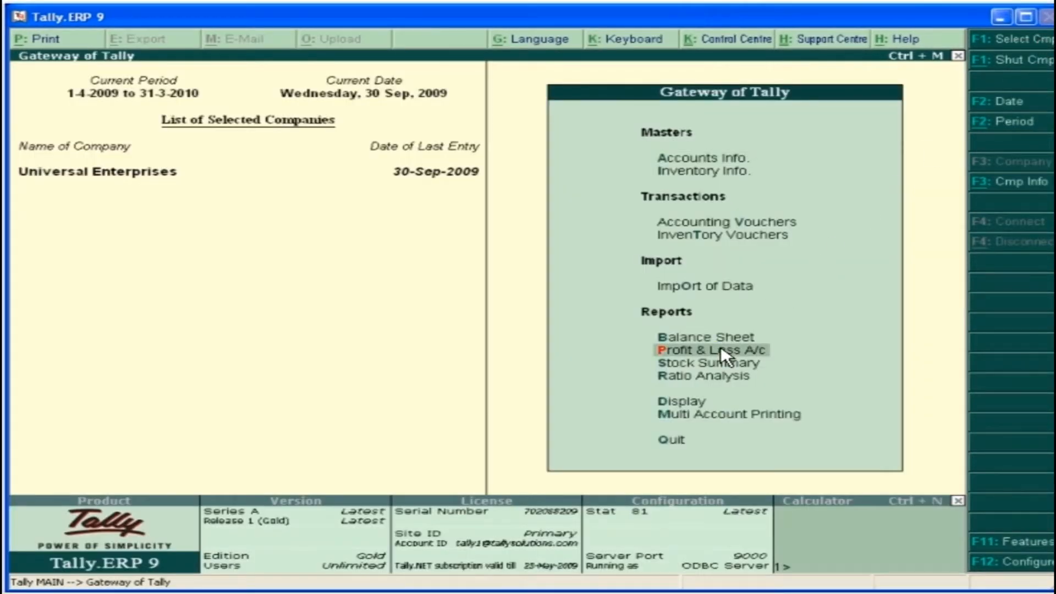
View the detailed Profit & Loss account, followed by the Balance Sheet
{"action": "left_click", "coordinate": [742, 358]}
{"action": "left_click", "coordinate": [1025, 38]}
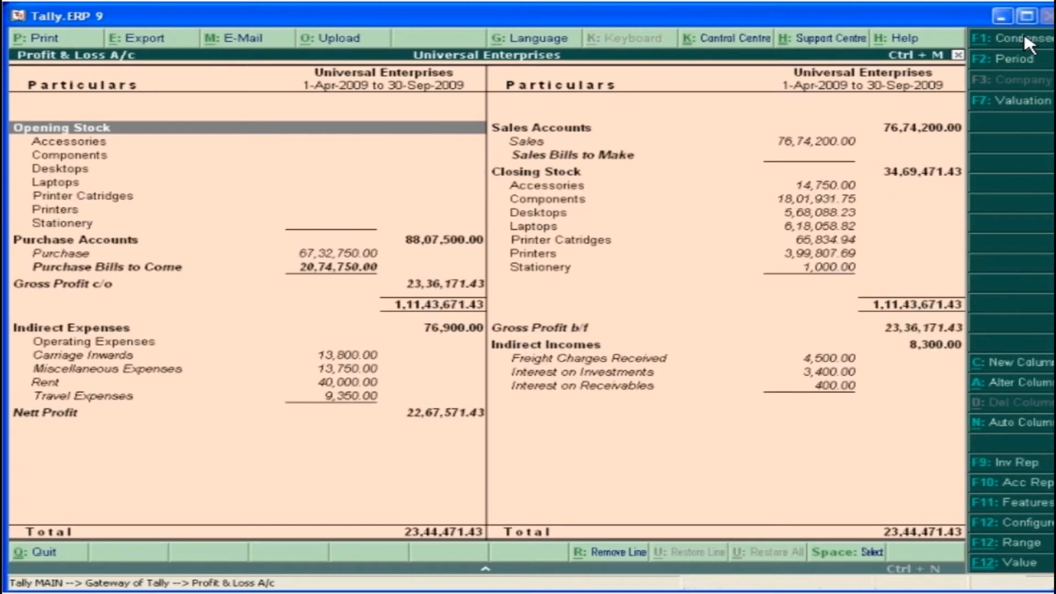
{"action": "key", "text": "Escape"}
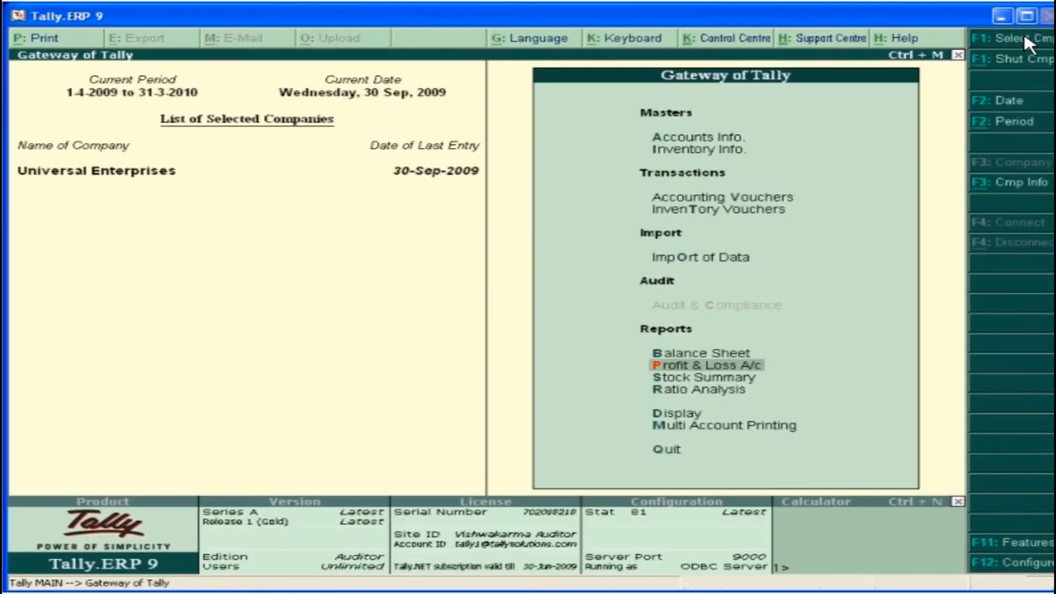
{"action": "left_click", "coordinate": [730, 357]}
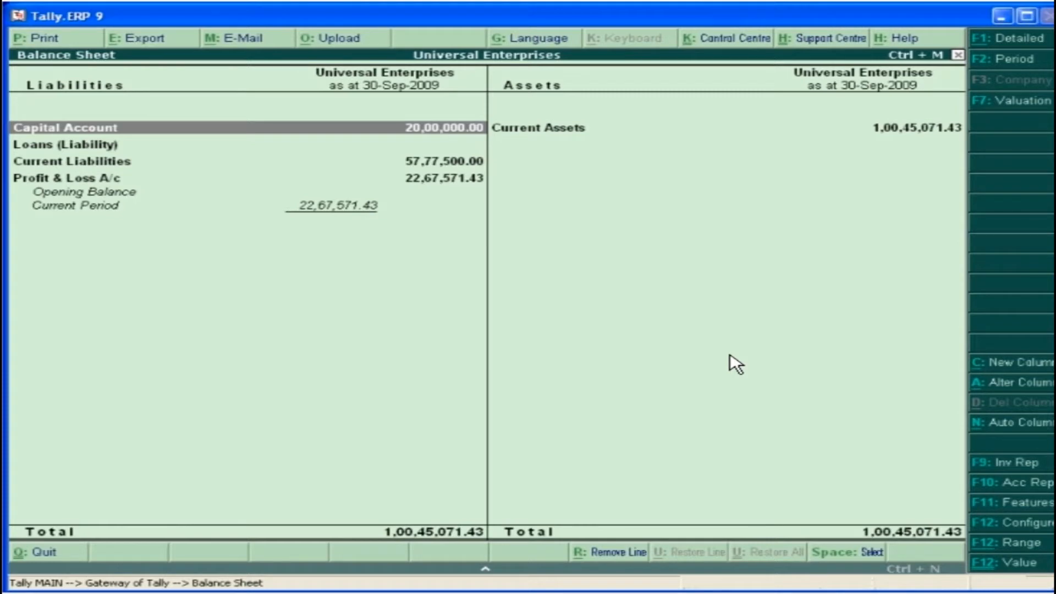
{"action": "key", "text": "Escape"}
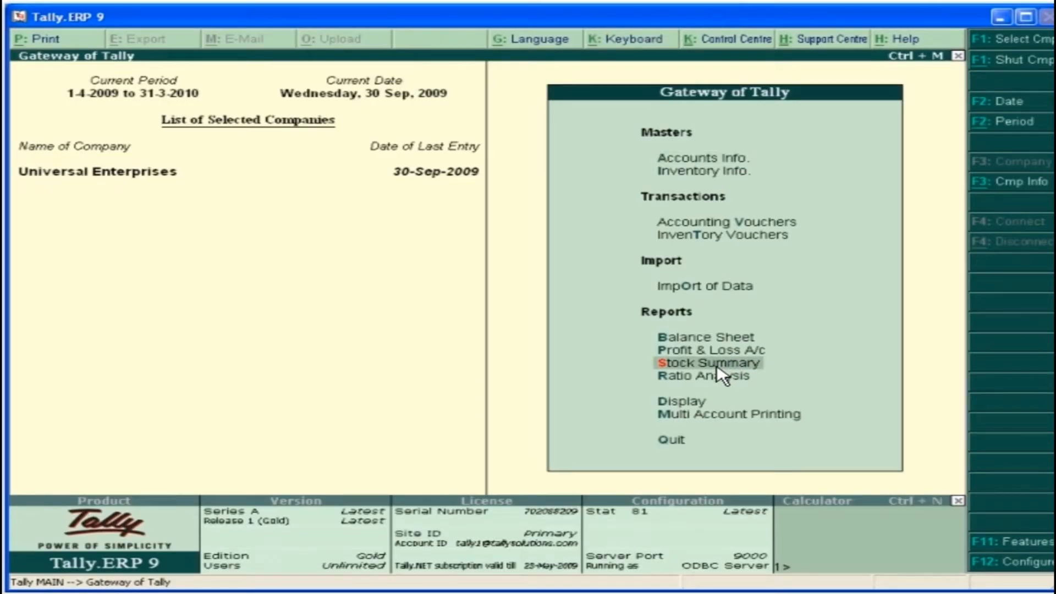
View the Stock Summary in detailed form with its individual items, and condense it back to stock groups
{"action": "left_click", "coordinate": [717, 367]}
{"action": "left_click", "coordinate": [1013, 41]}
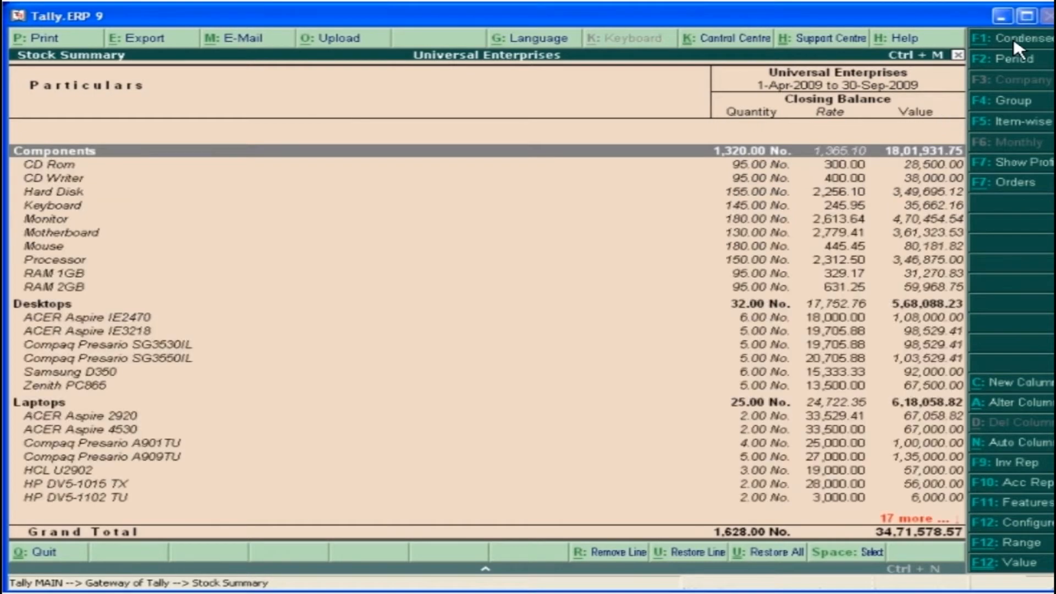
{"action": "left_click", "coordinate": [1013, 40]}
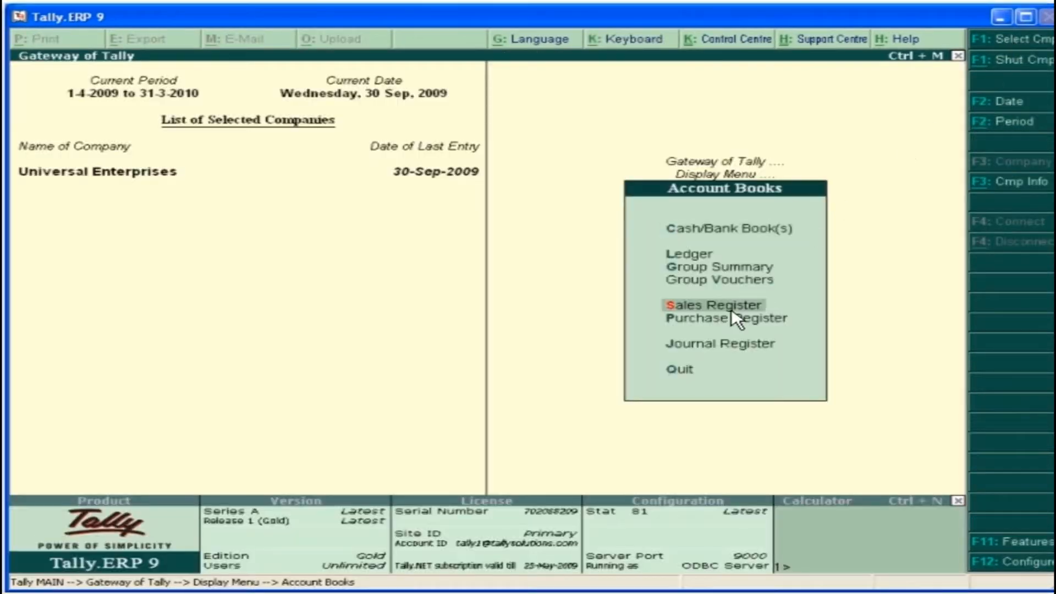
Show the Sales Register and drill down to the list of sales vouchers for August
{"action": "left_click", "coordinate": [727, 306]}
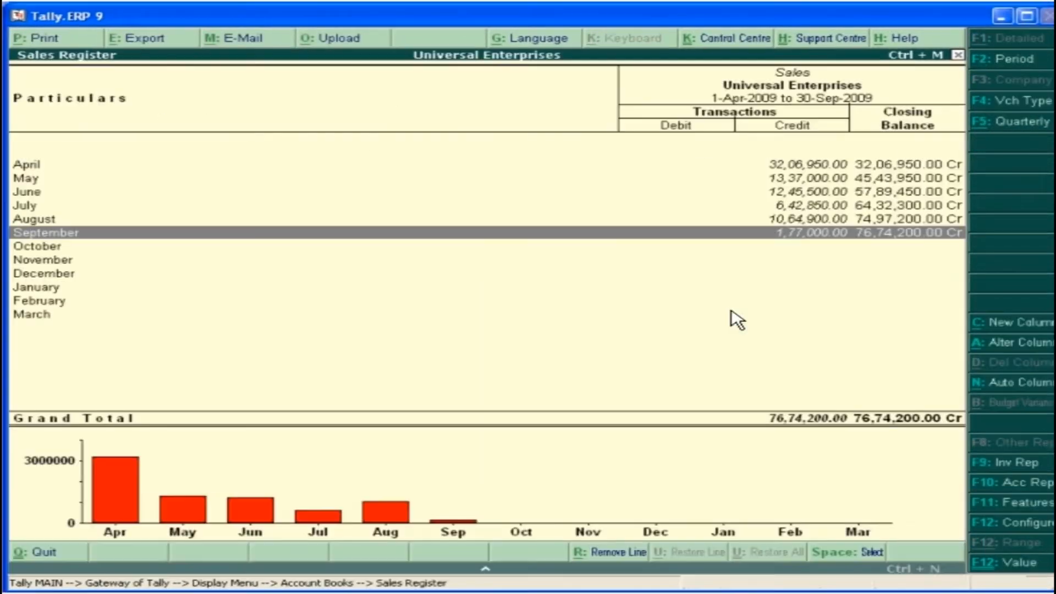
{"action": "key", "text": "Up"}
{"action": "left_click", "coordinate": [739, 219]}
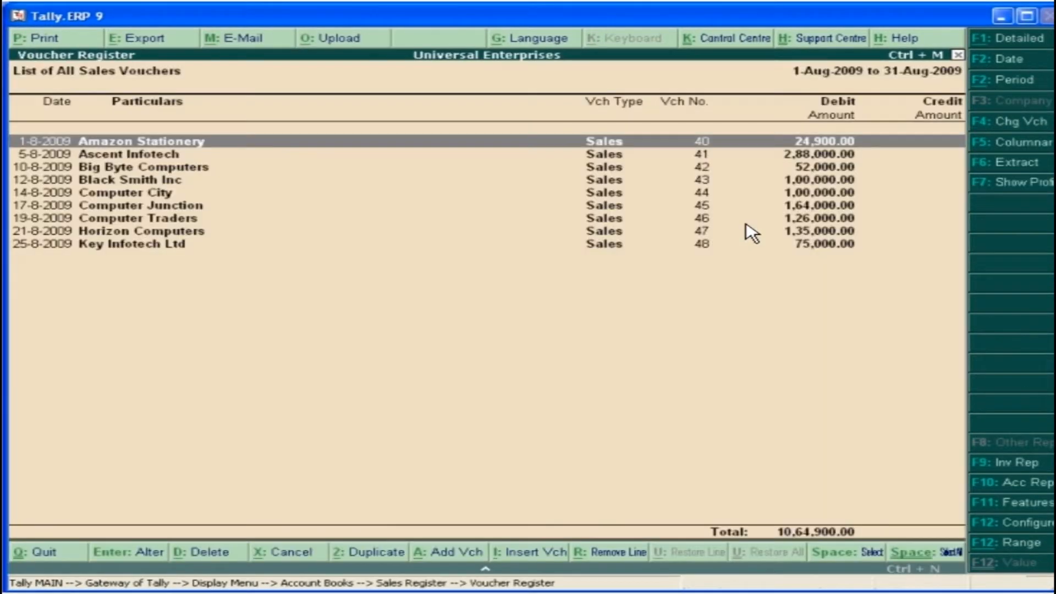
Show the August sales vouchers as a columnar register with voucher number, quantity and rate details, and show the profit
{"action": "left_click", "coordinate": [1038, 148]}
{"action": "key", "text": "Return"}
{"action": "key", "text": "y"}
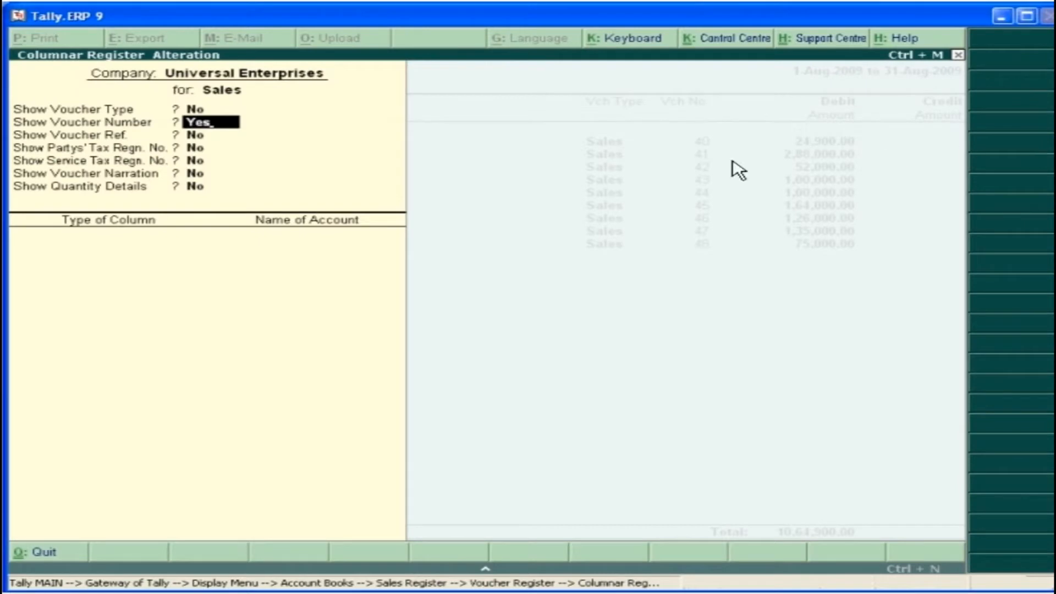
{"action": "left_click", "coordinate": [199, 190]}
{"action": "key", "text": "y"}
{"action": "key", "text": "Return"}
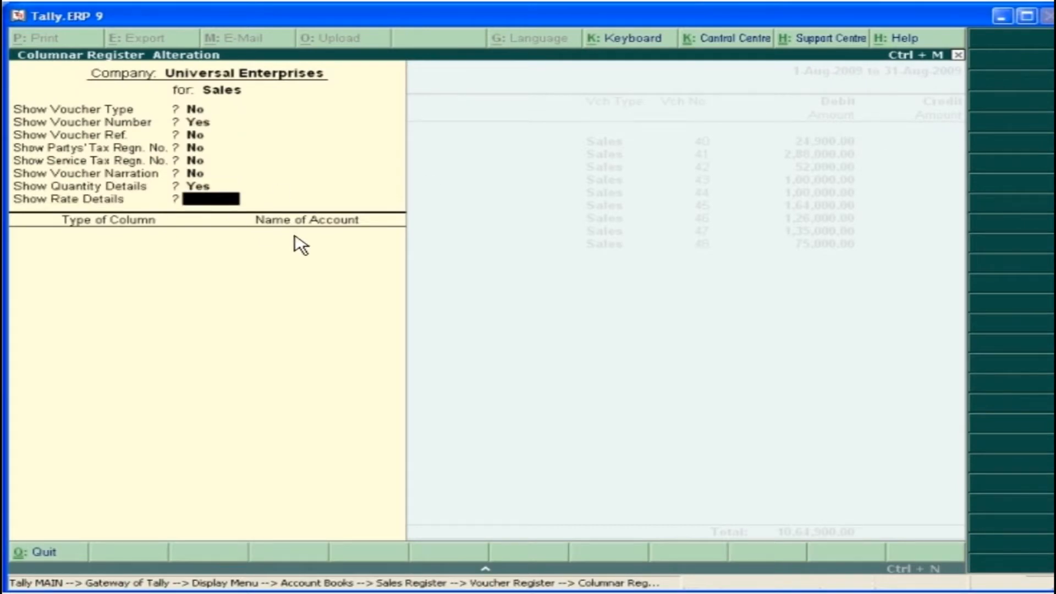
{"action": "key", "text": "y"}
{"action": "key", "text": "Return"}
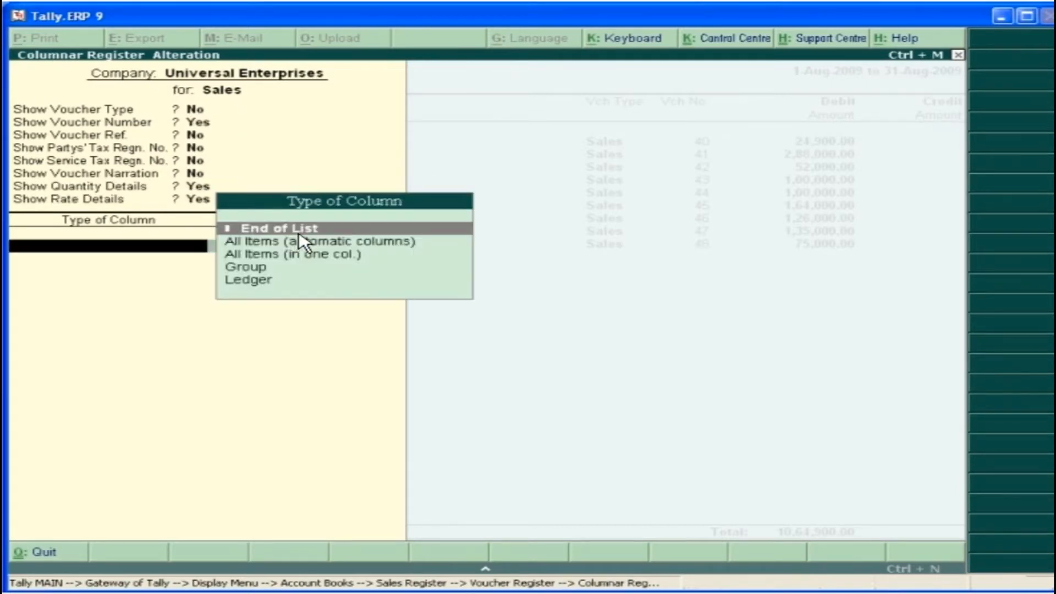
{"action": "left_click", "coordinate": [314, 231]}
{"action": "left_click", "coordinate": [319, 533]}
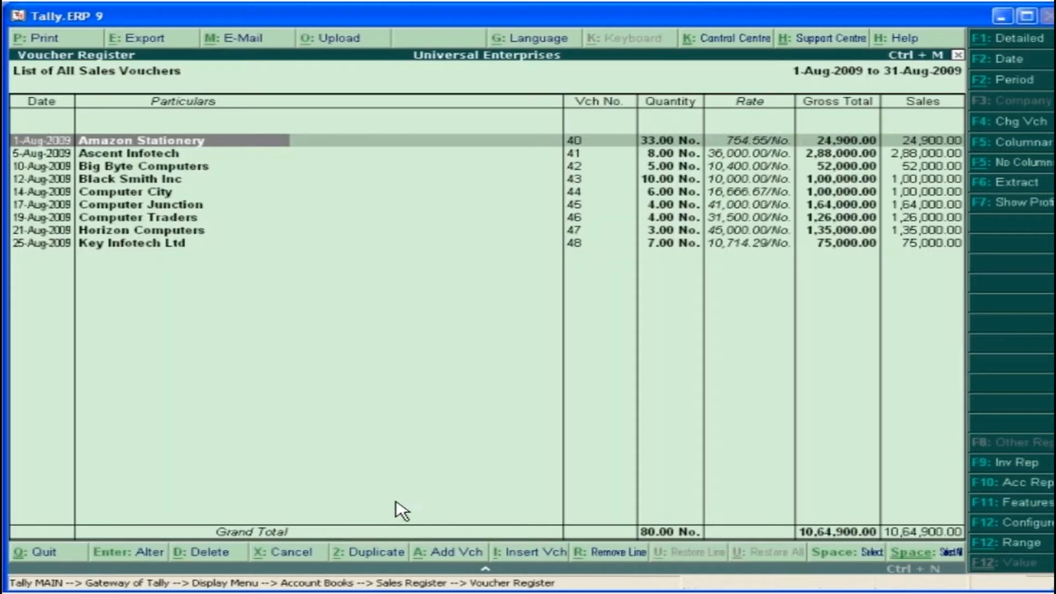
{"action": "left_click", "coordinate": [1044, 203]}
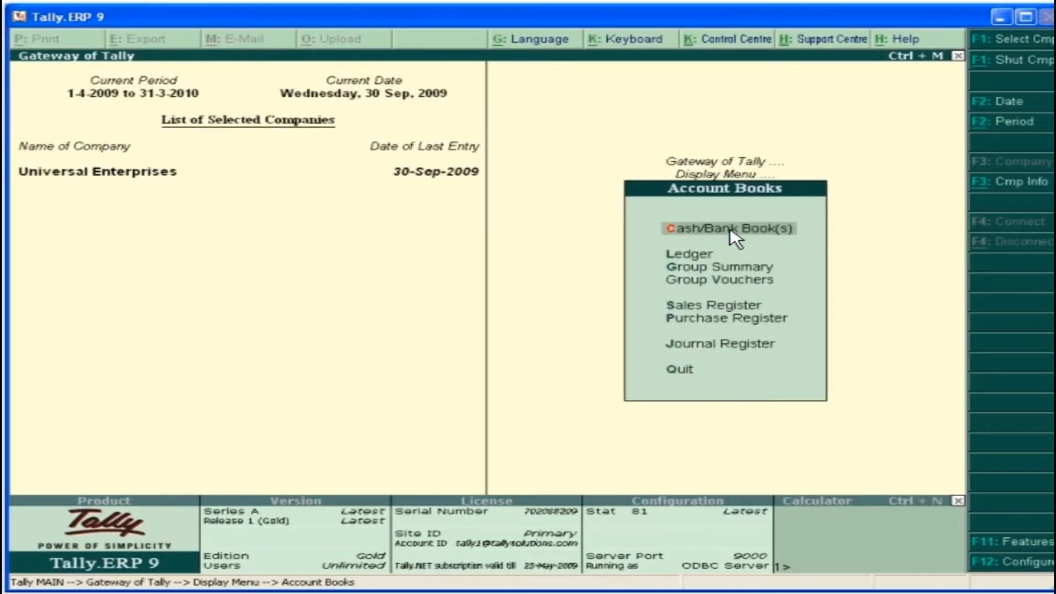
Show the Cash/Bank summary and look at the Petty Cash and Bank Accounts entries
{"action": "left_click", "coordinate": [729, 230]}
{"action": "left_click", "coordinate": [811, 196]}
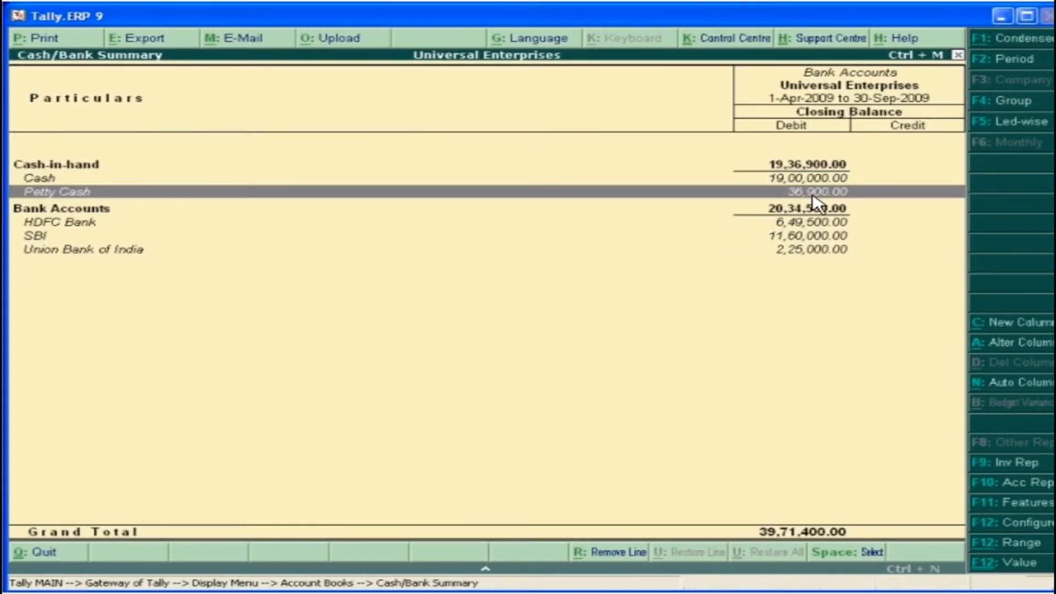
{"action": "left_click", "coordinate": [813, 196]}
{"action": "key", "text": "Escape"}
{"action": "left_click", "coordinate": [797, 212]}
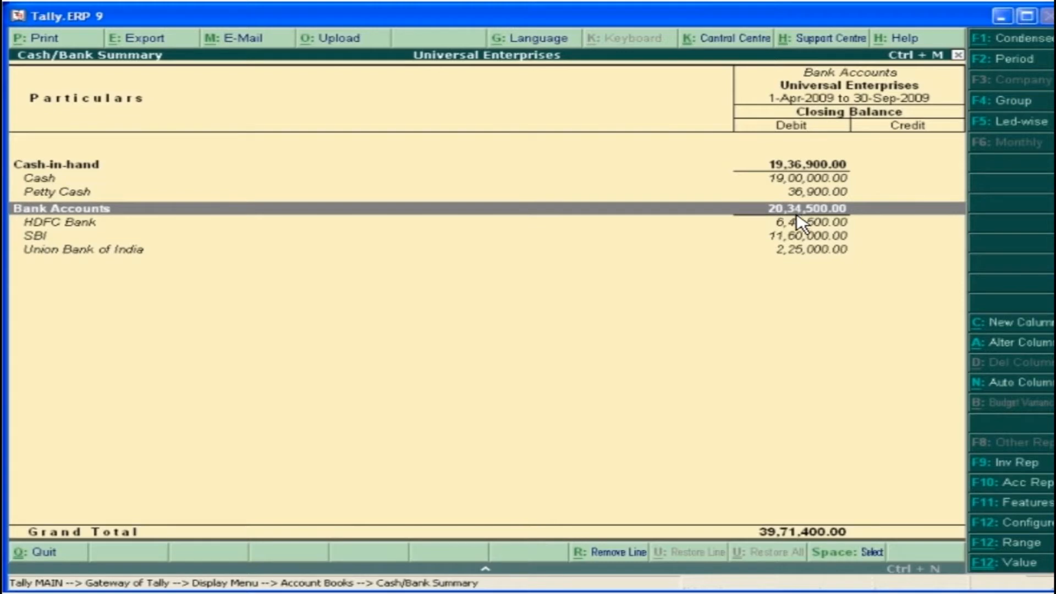
Drill down from the SBI account's monthly summary to its ledger vouchers for May
{"action": "left_click", "coordinate": [797, 239]}
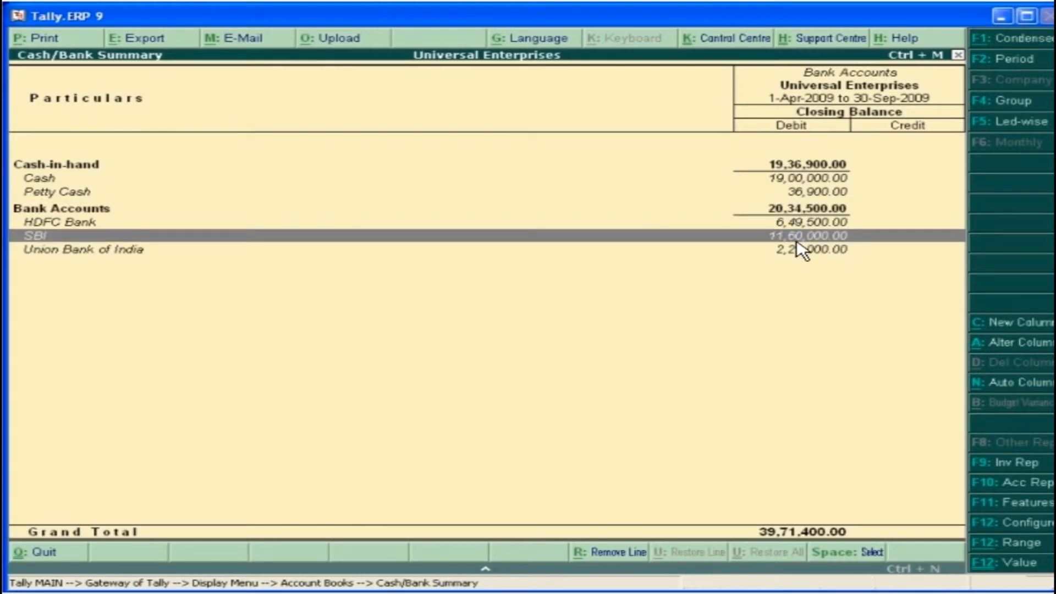
{"action": "left_click", "coordinate": [797, 241]}
{"action": "key", "text": "Down"}
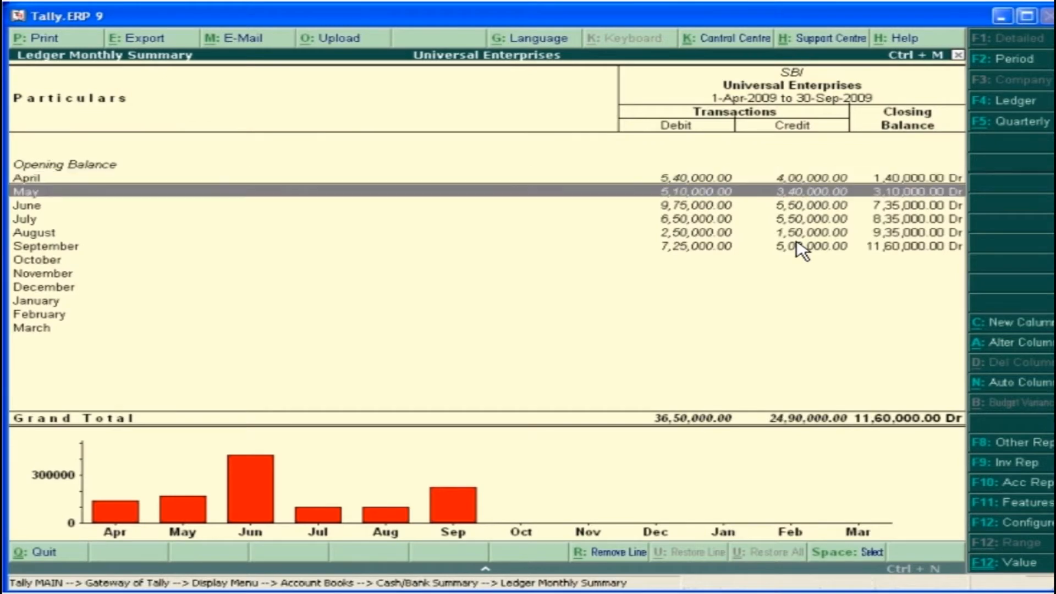
{"action": "left_click", "coordinate": [800, 194]}
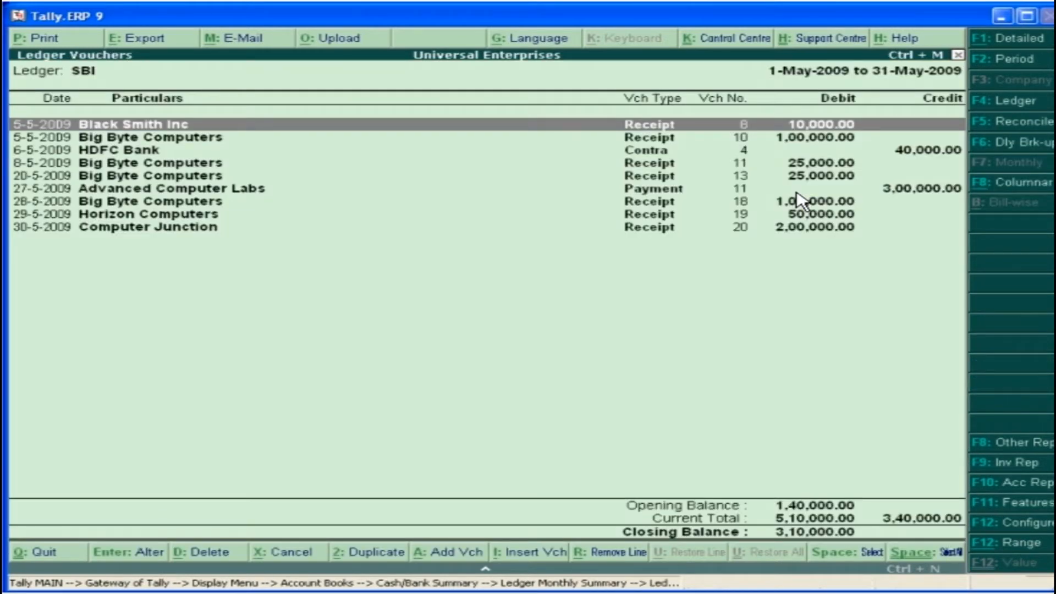
Reconcile SBI with bank date 10-4-2009 for the 9 April Big Byte Computers and Black Smith Inc receipts, and 12-4-2009 for Computer City
{"action": "left_click", "coordinate": [1000, 123]}
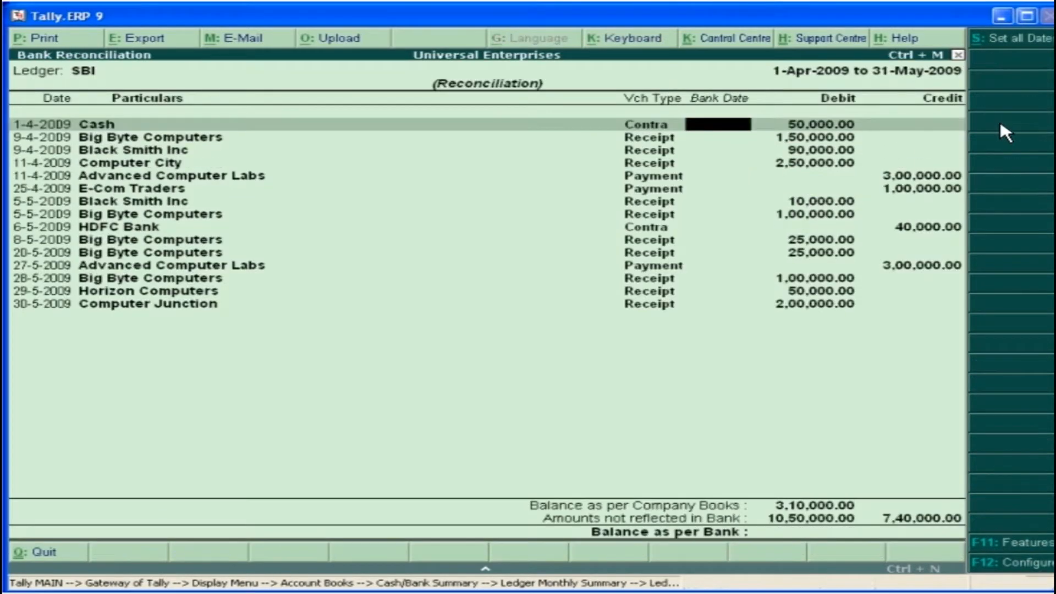
{"action": "key", "text": "Down"}
{"action": "type", "text": "10-4-09"}
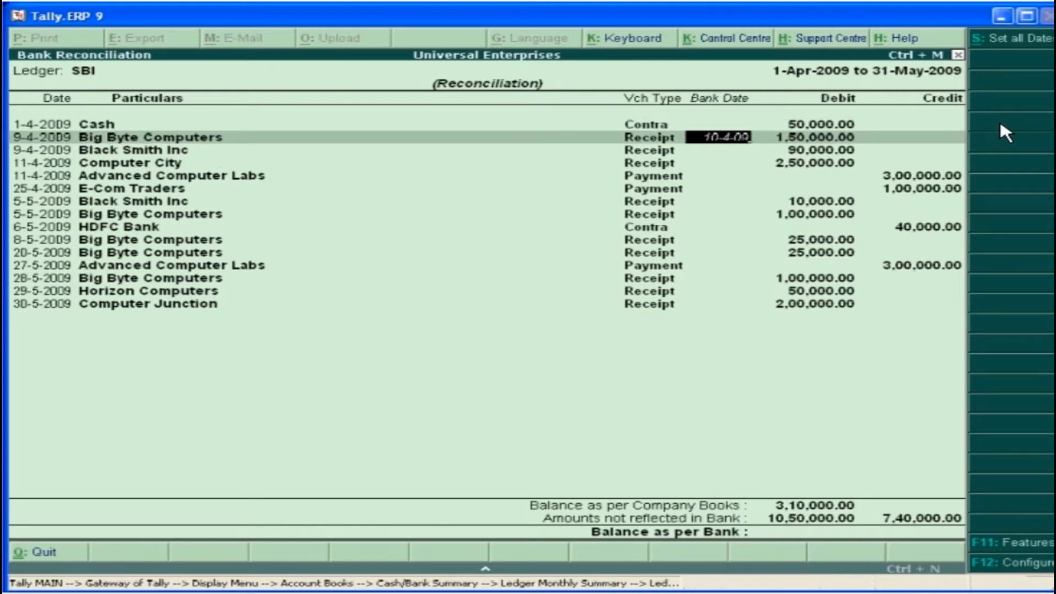
{"action": "key", "text": "Return"}
{"action": "type", "text": "10-4-09"}
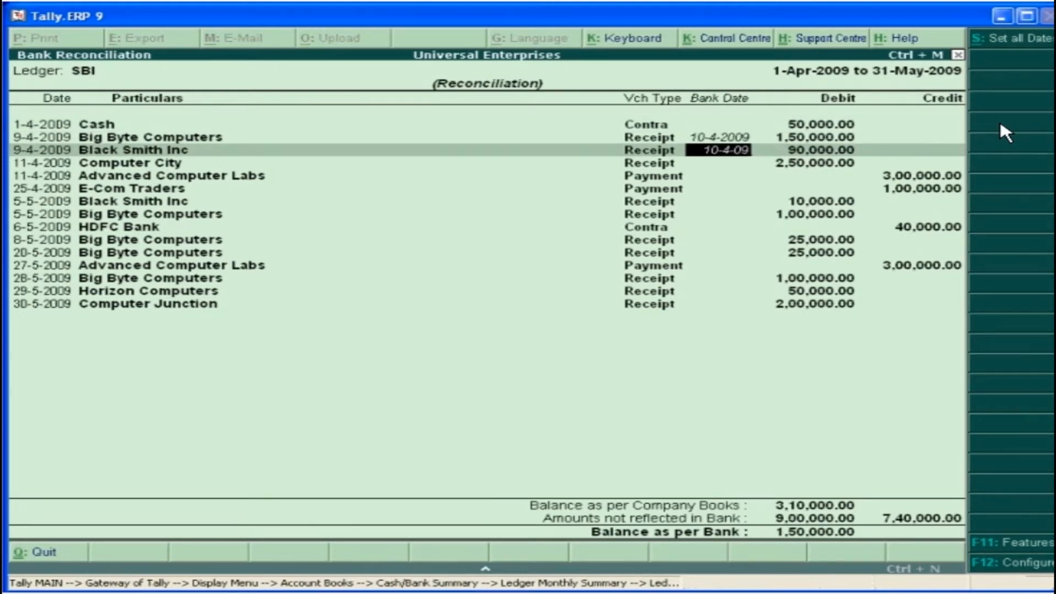
{"action": "key", "text": "Return"}
{"action": "type", "text": "12-4-09"}
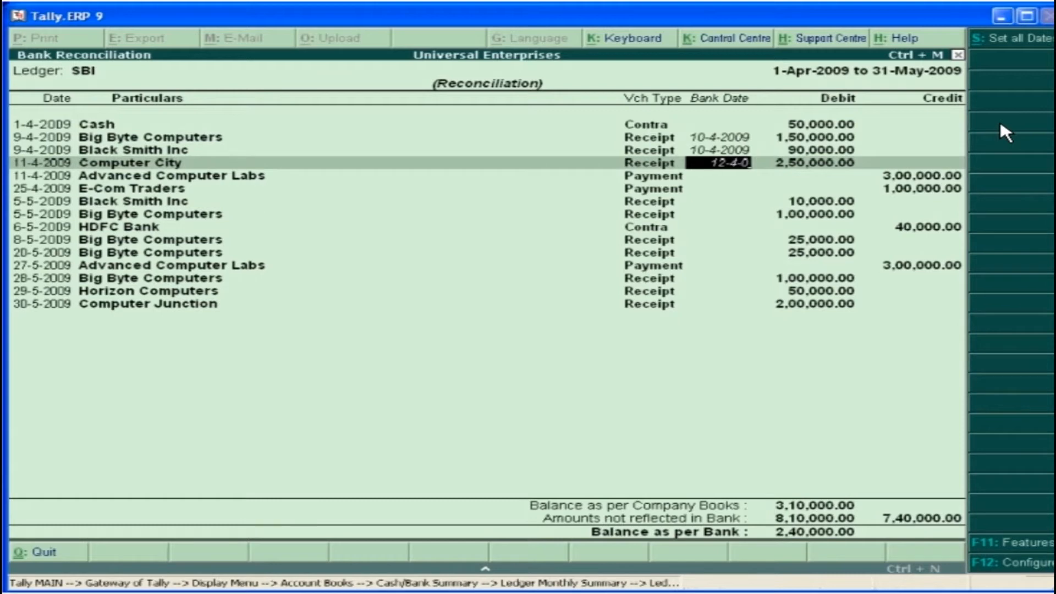
{"action": "key", "text": "Return"}
Set bank date 7-5-2009 for the 5 May Big Byte Computers receipt and save the bank reconciliation
{"action": "key", "text": "Down"}
{"action": "key", "text": "Down"}
{"action": "key", "text": "Down"}
{"action": "type", "text": "7-5"}
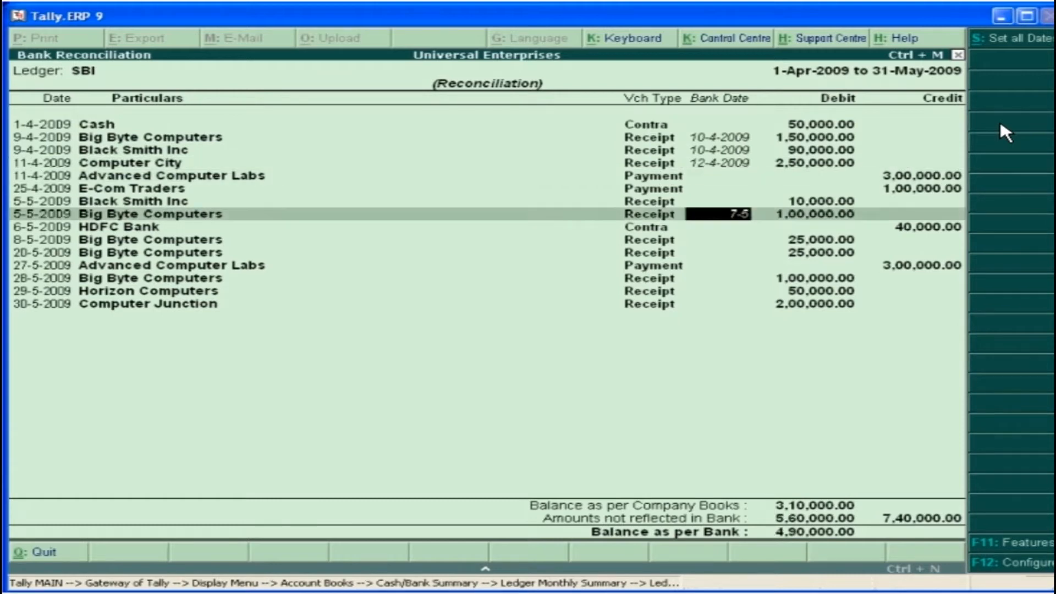
{"action": "type", "text": "-2009"}
{"action": "key", "text": "ctrl+a"}
{"action": "left_click", "coordinate": [876, 538]}
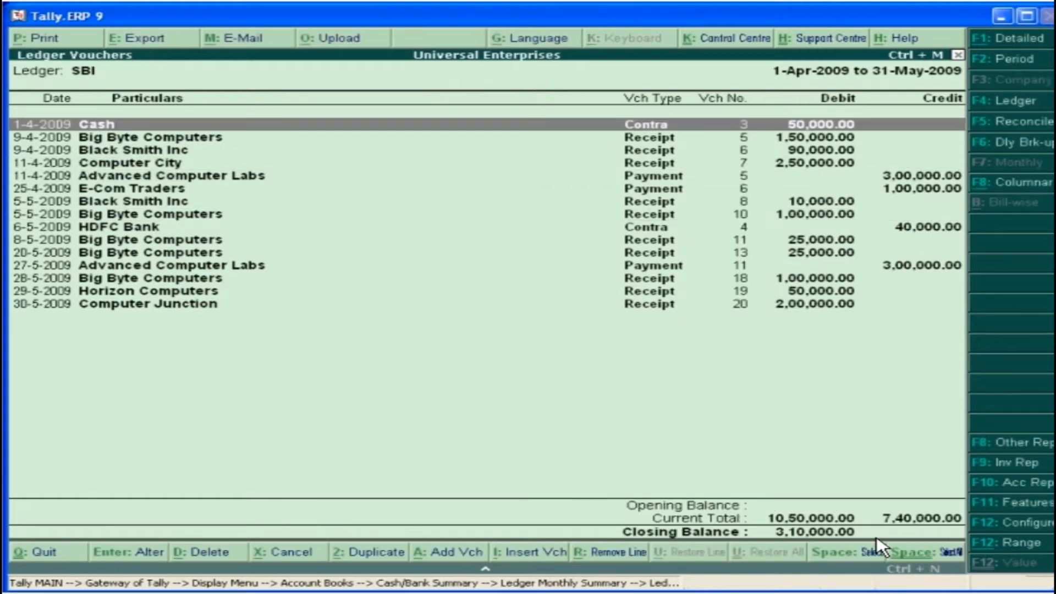
Reopen the SBI bank reconciliation and configure it to show reconciled vouchers also
{"action": "left_click", "coordinate": [1015, 124]}
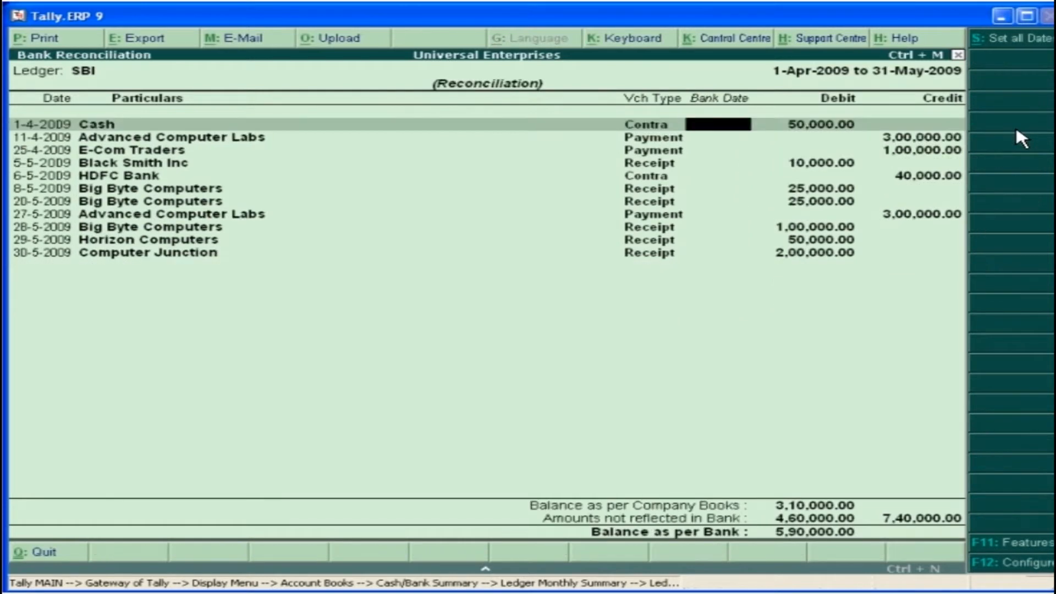
{"action": "left_click", "coordinate": [1049, 565]}
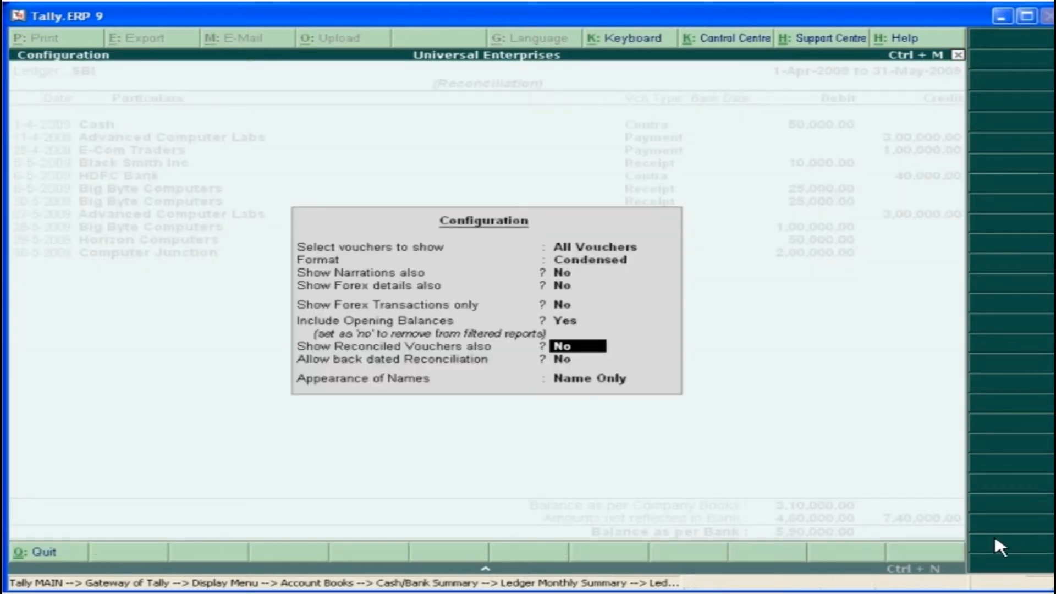
{"action": "type", "text": "Yes"}
{"action": "key", "text": "ctrl+a"}
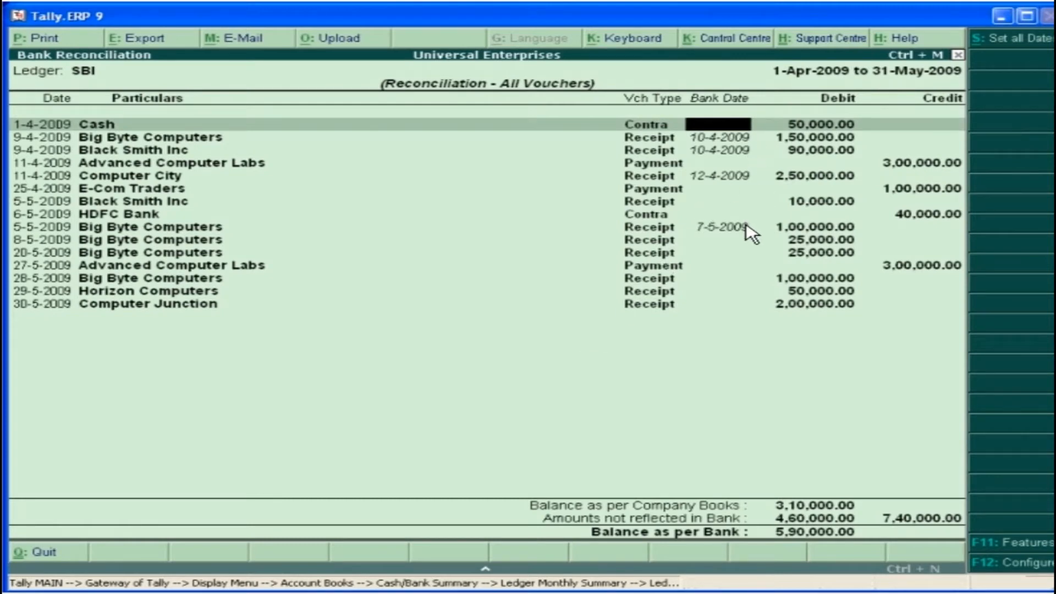
Open the Profit & Loss account and change its period to 1-4-2009 through 30-4-09
{"action": "key", "text": "Escape"}
{"action": "left_click", "coordinate": [876, 530]}
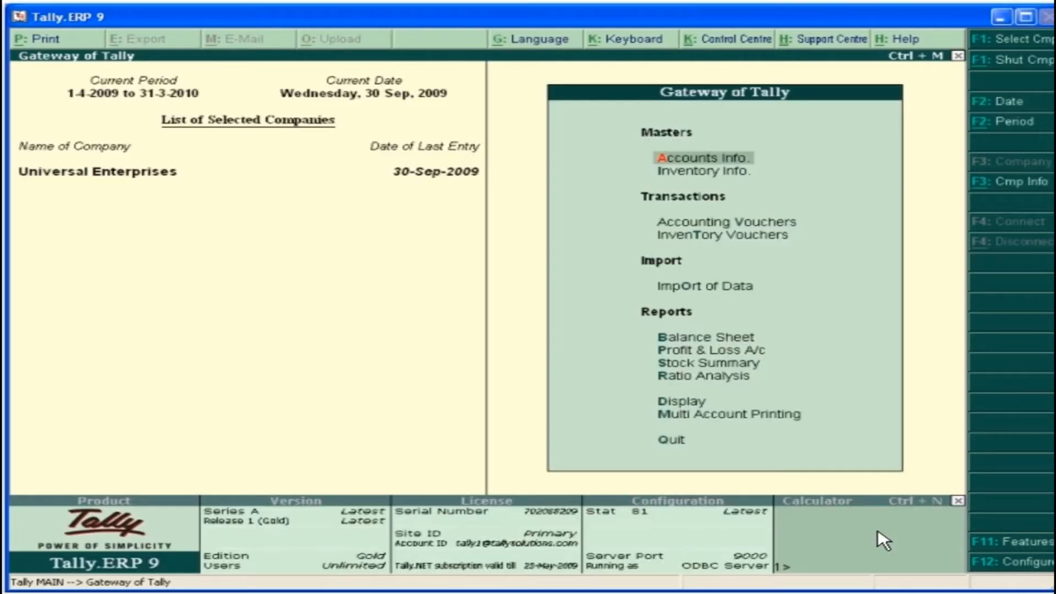
{"action": "left_click", "coordinate": [731, 352]}
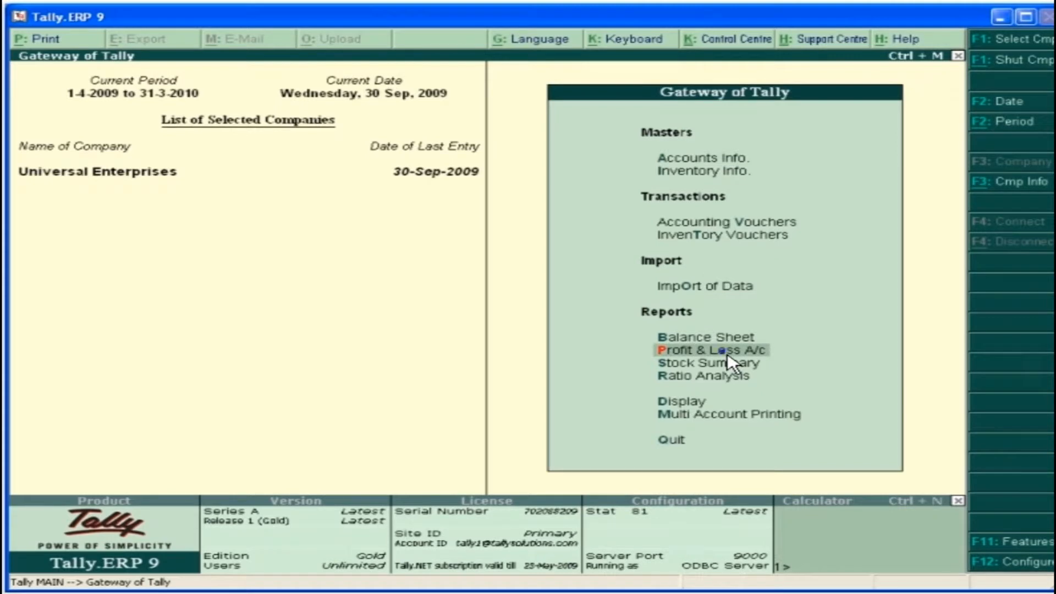
{"action": "left_click", "coordinate": [732, 351]}
{"action": "left_click", "coordinate": [1016, 60]}
{"action": "type", "text": "1-4-2009"}
{"action": "key", "text": "Return"}
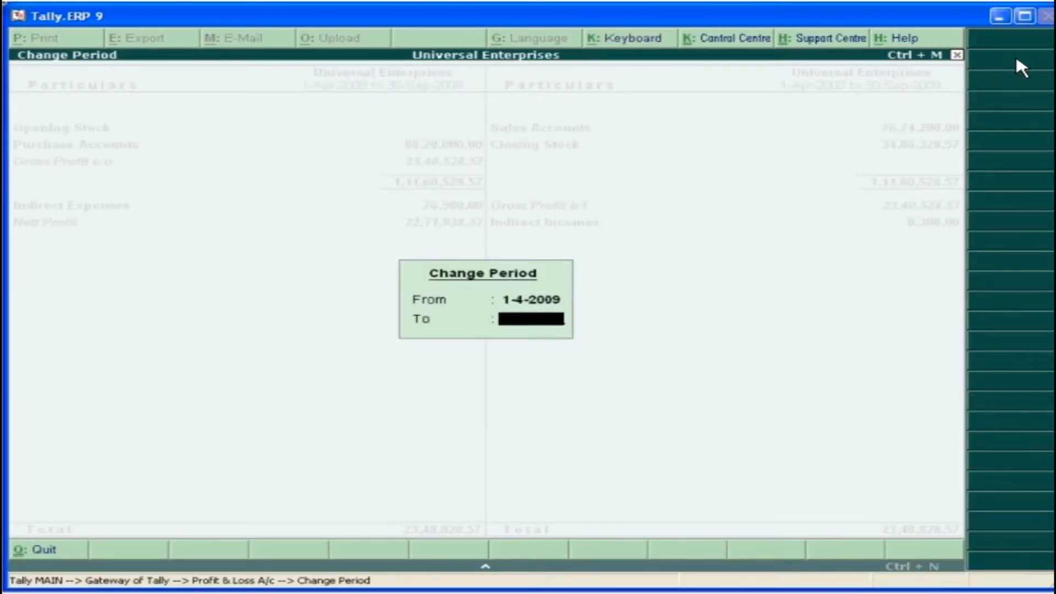
{"action": "type", "text": "30-4-09"}
{"action": "key", "text": "Return"}
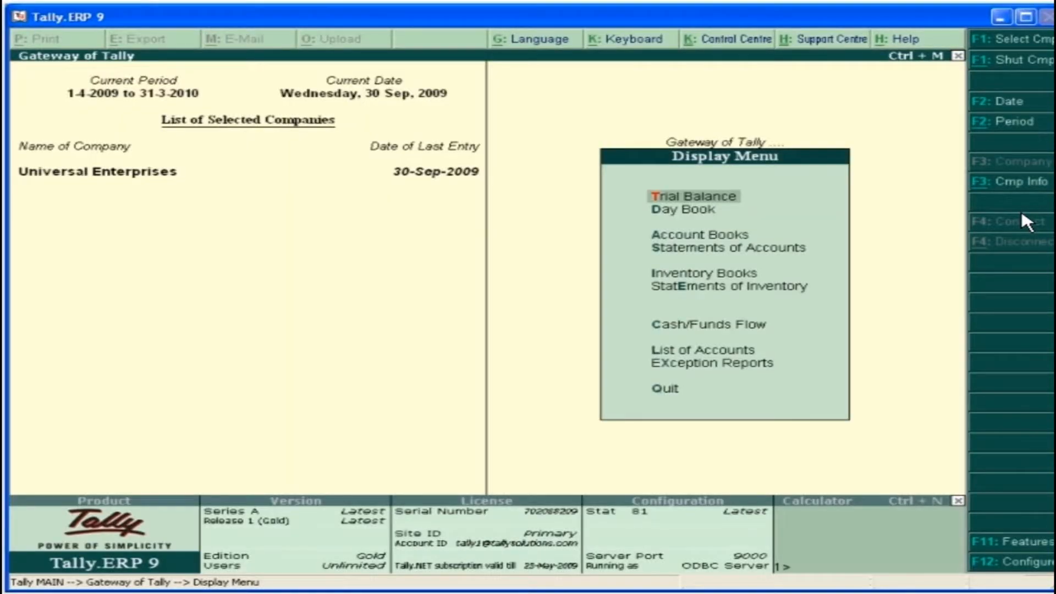
Display the Trial Balance and add automatic quarterly columns together with a total column
{"action": "left_click", "coordinate": [704, 200]}
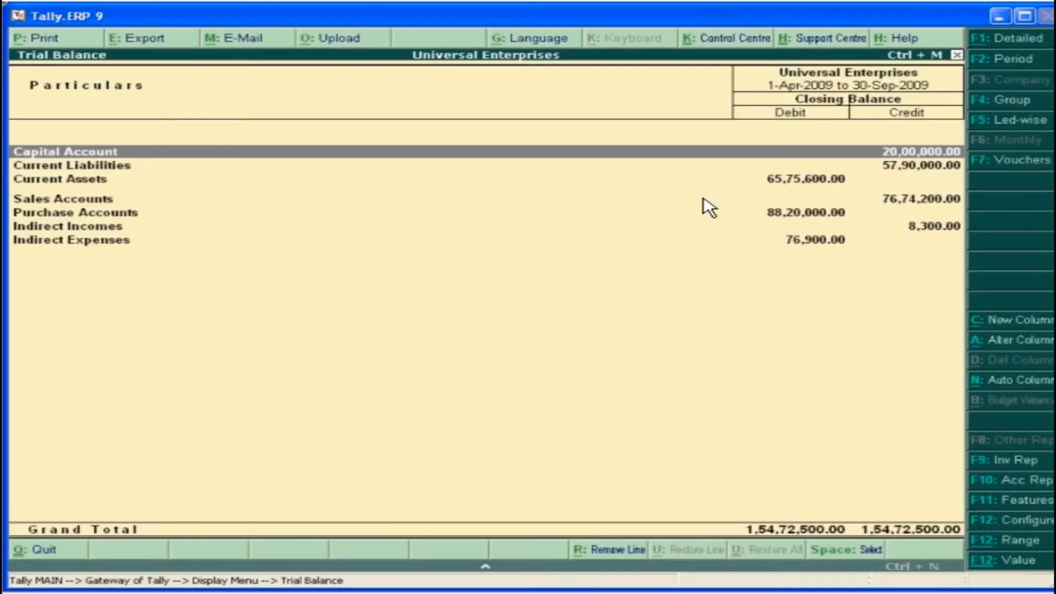
{"action": "left_click", "coordinate": [1021, 375]}
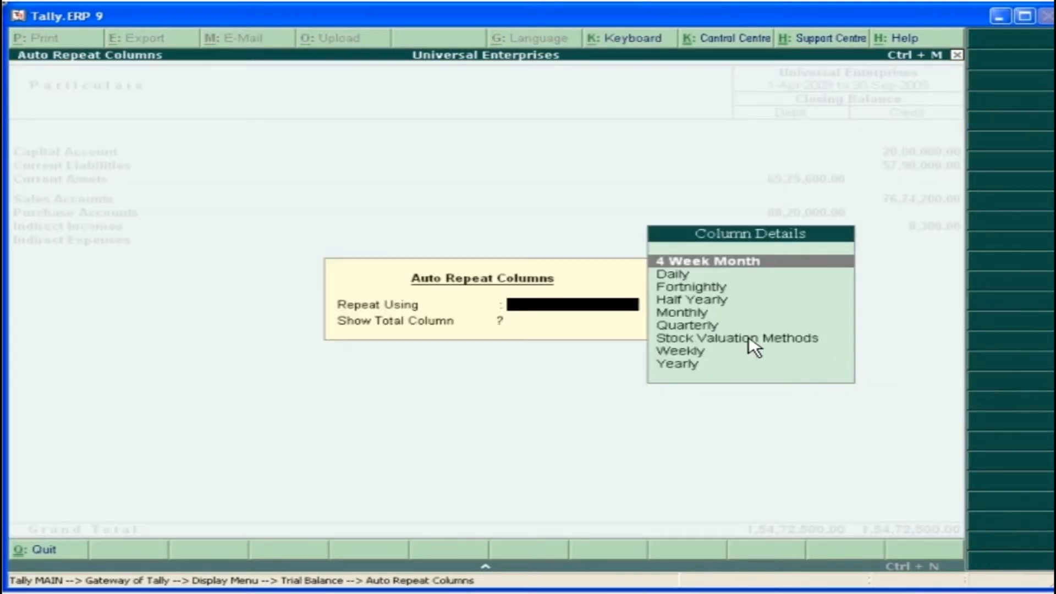
{"action": "left_click", "coordinate": [693, 329]}
{"action": "left_click", "coordinate": [730, 330]}
{"action": "type", "text": "y"}
{"action": "key", "text": "Return"}
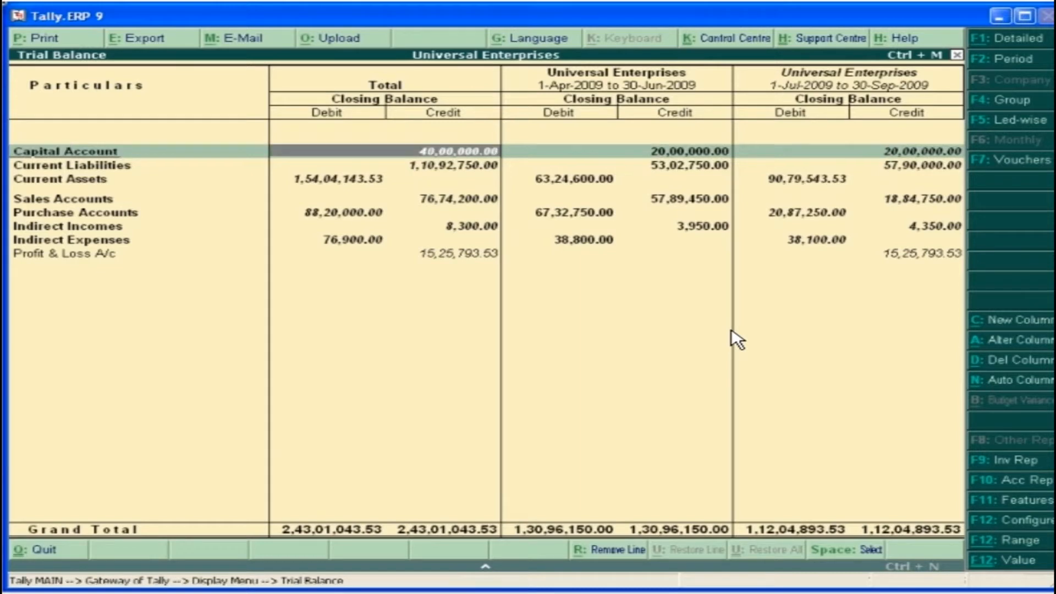
{"action": "key", "text": "Right"}
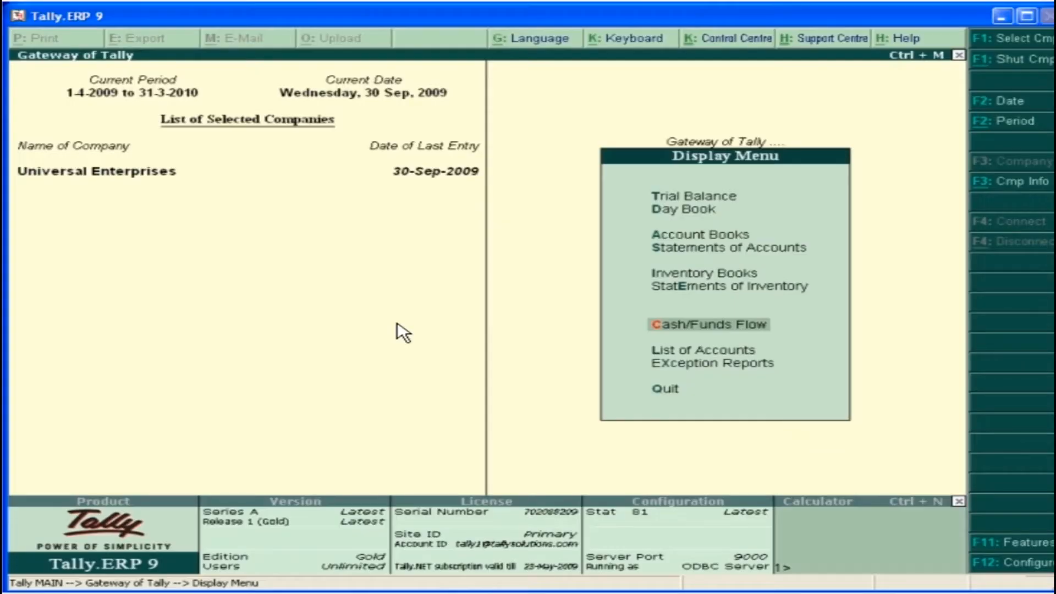
View the cash flow summary for July 2009 in detailed form, and close it
{"action": "left_click", "coordinate": [726, 327]}
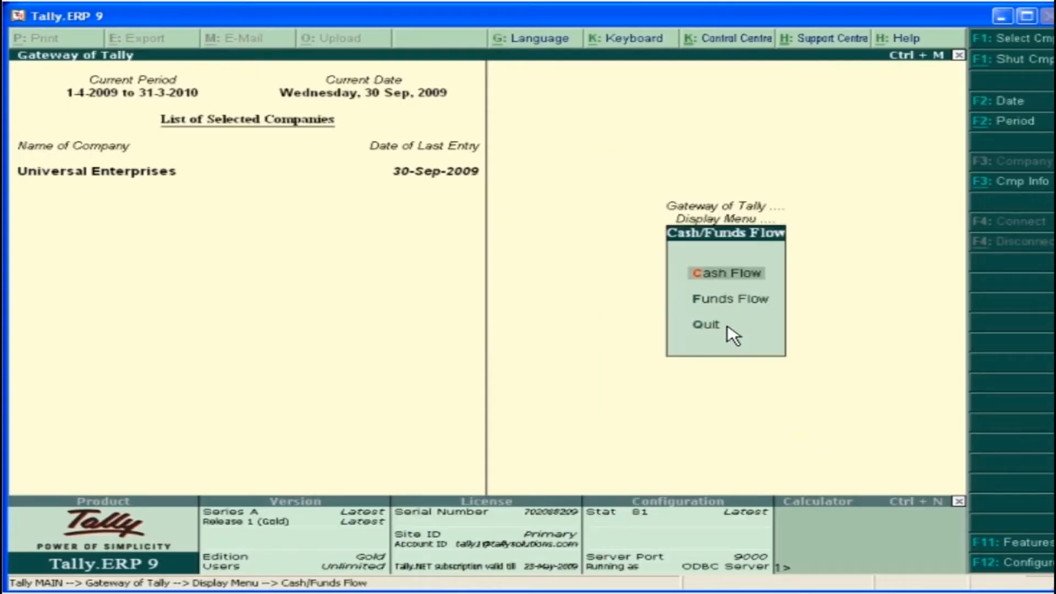
{"action": "left_click", "coordinate": [743, 278]}
{"action": "left_click", "coordinate": [729, 194]}
{"action": "left_click", "coordinate": [728, 196]}
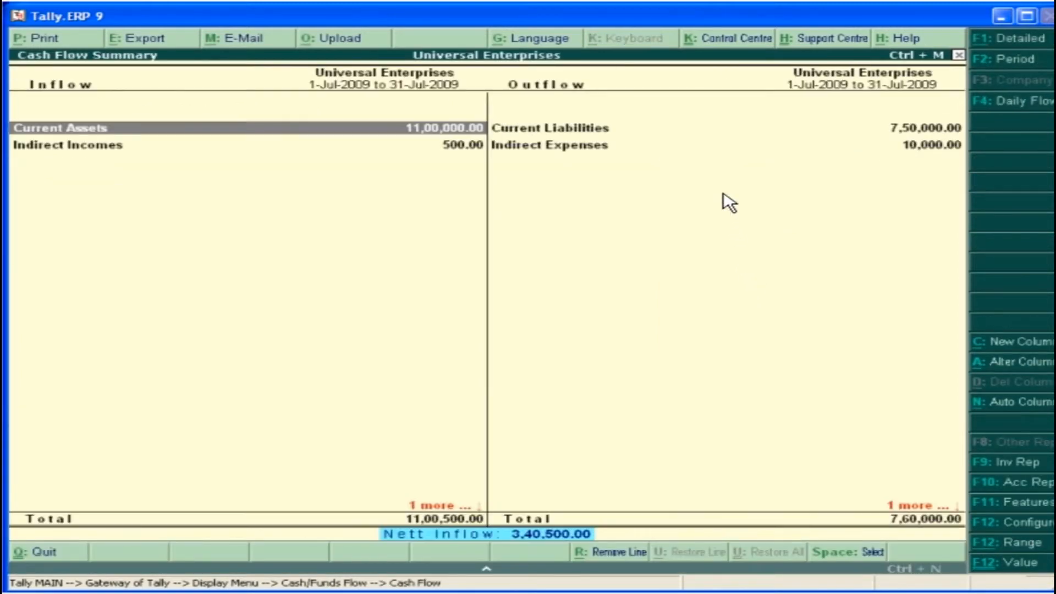
{"action": "left_click", "coordinate": [1015, 40]}
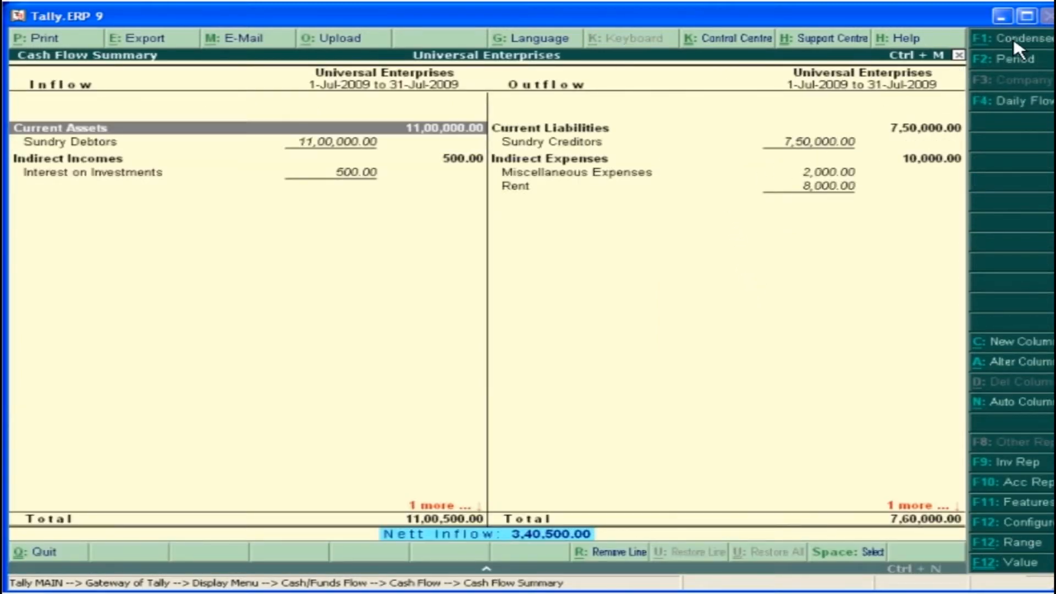
{"action": "key", "text": "Escape"}
{"action": "key", "text": "Escape"}
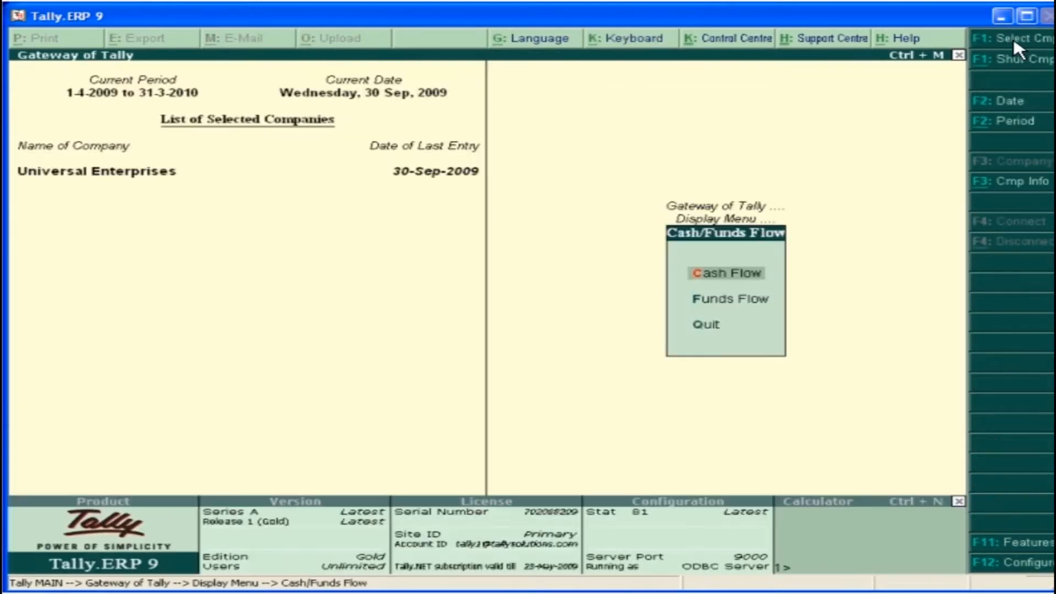
View the funds flow summary for August 2009 and expand it to the detailed form
{"action": "left_click", "coordinate": [769, 304]}
{"action": "double_click", "coordinate": [920, 212]}
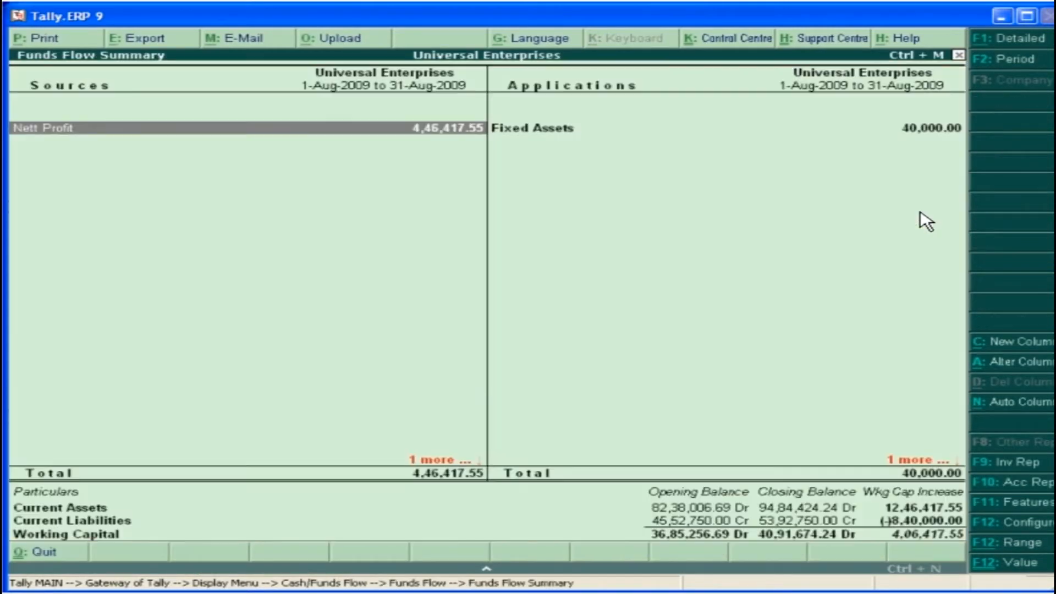
{"action": "left_click", "coordinate": [1012, 42]}
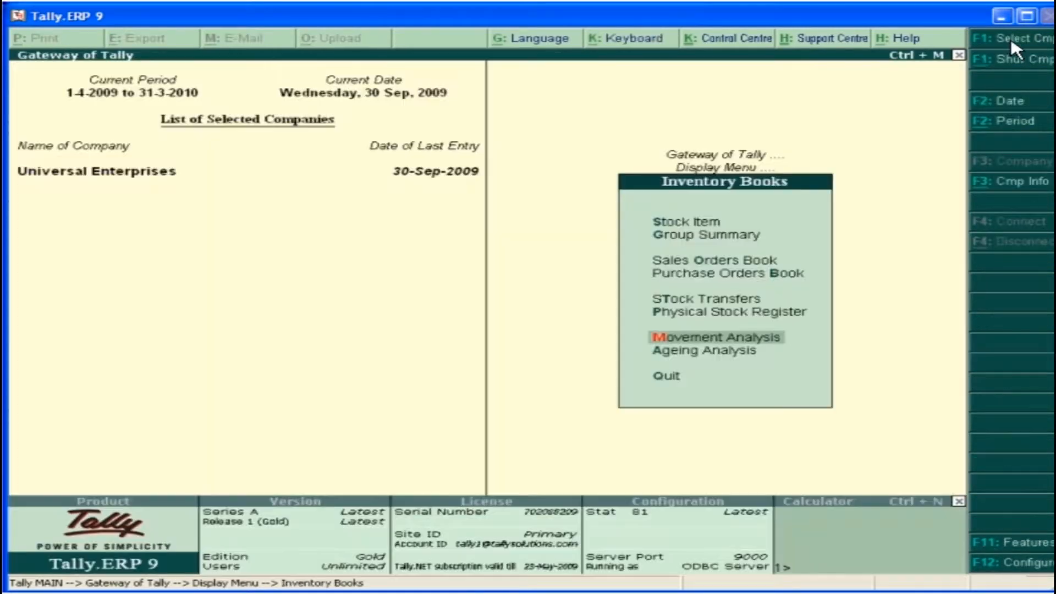
Open the stock group movement analysis covering all stock groups and expand it to the detailed form
{"action": "left_click", "coordinate": [765, 339]}
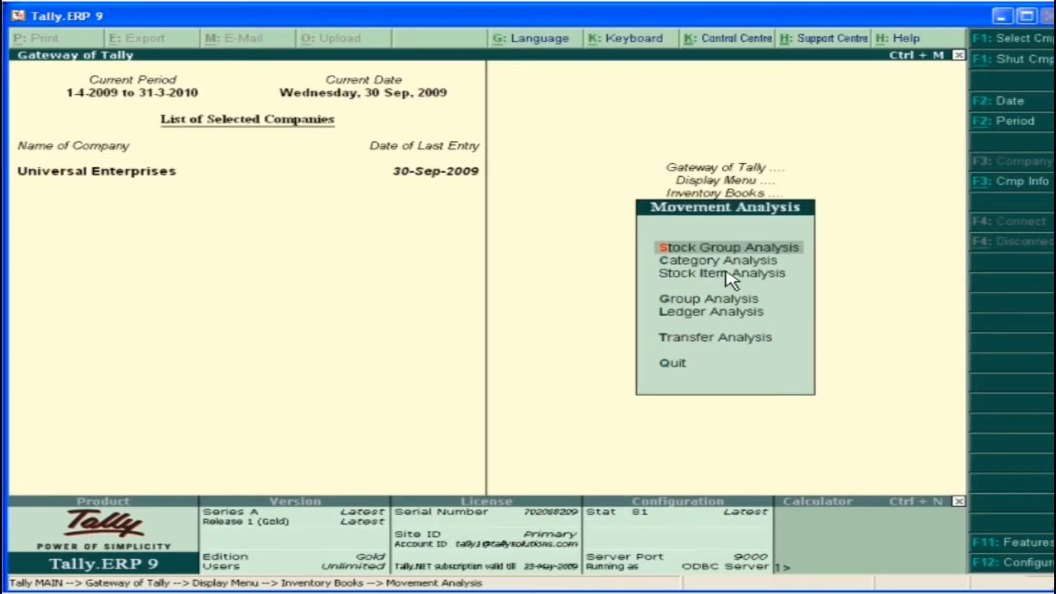
{"action": "left_click", "coordinate": [715, 249]}
{"action": "left_click", "coordinate": [416, 150]}
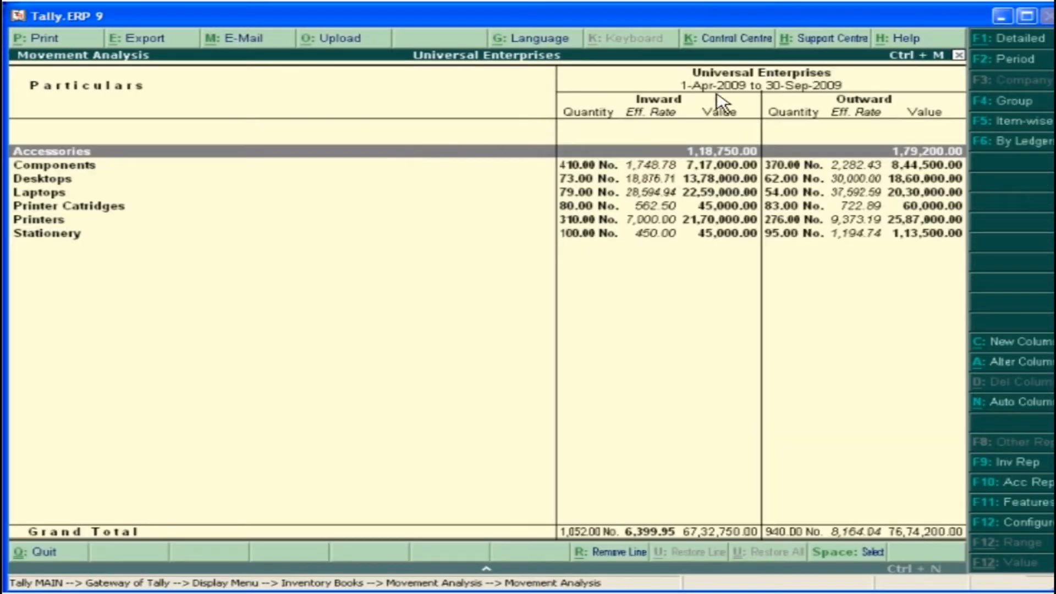
{"action": "left_click", "coordinate": [1016, 37]}
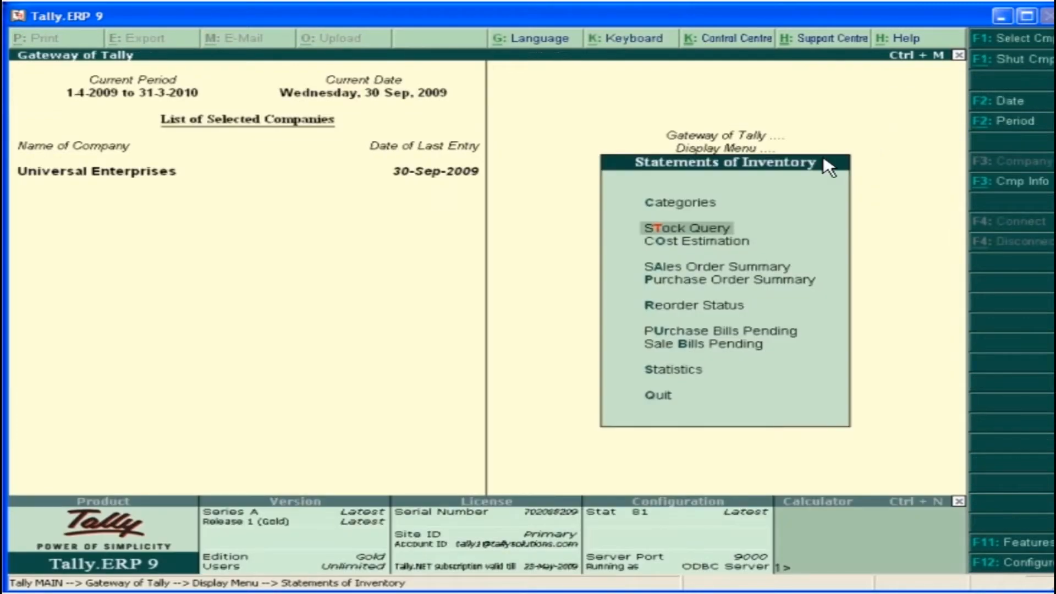
Run a stock query on the item ACER Aspire IE2470 and return to the display options
{"action": "left_click", "coordinate": [706, 227]}
{"action": "left_click", "coordinate": [442, 172]}
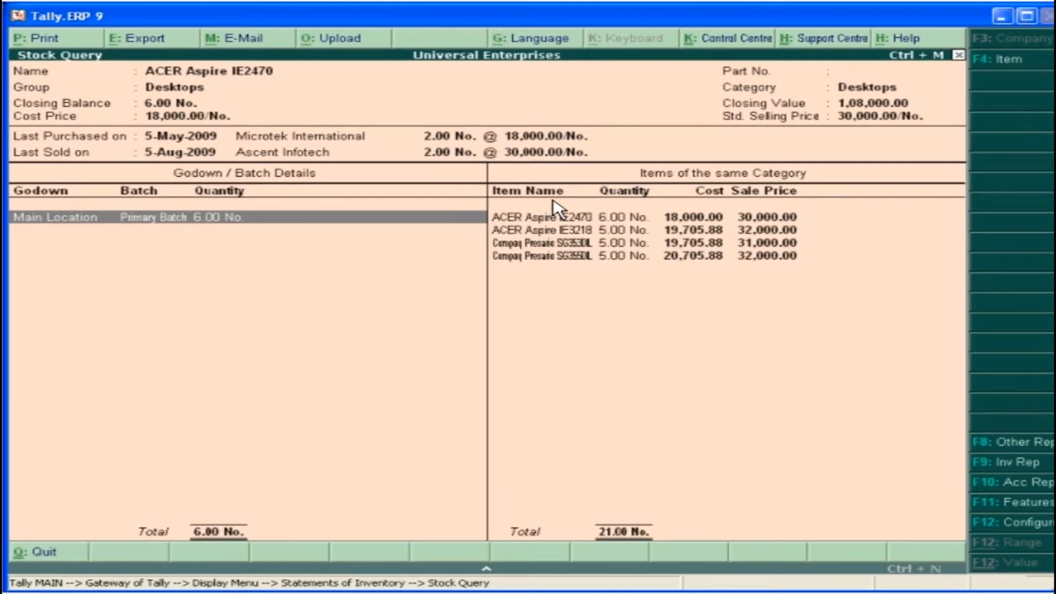
{"action": "key", "text": "Escape"}
{"action": "key", "text": "Escape"}
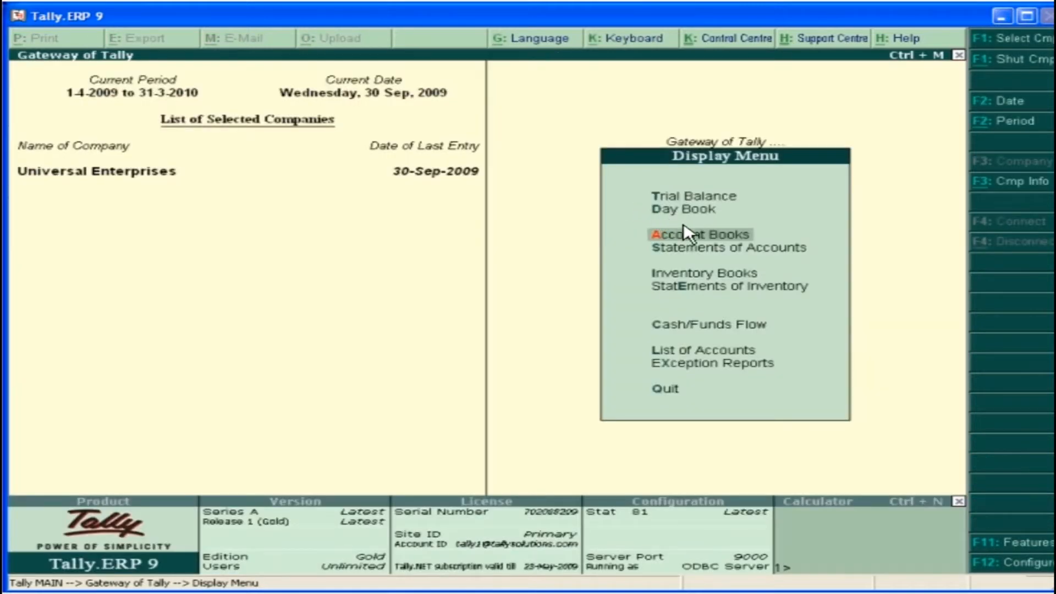
Review the exception reports for negative stock, post-dated vouchers and optional vouchers
{"action": "key", "text": "x"}
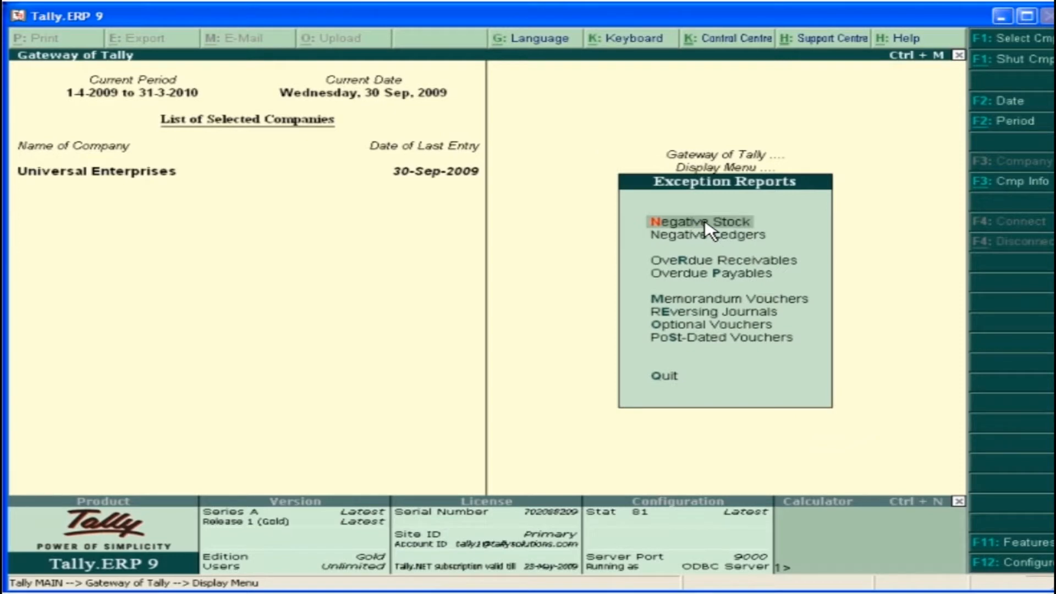
{"action": "left_click", "coordinate": [705, 223]}
{"action": "key", "text": "Escape"}
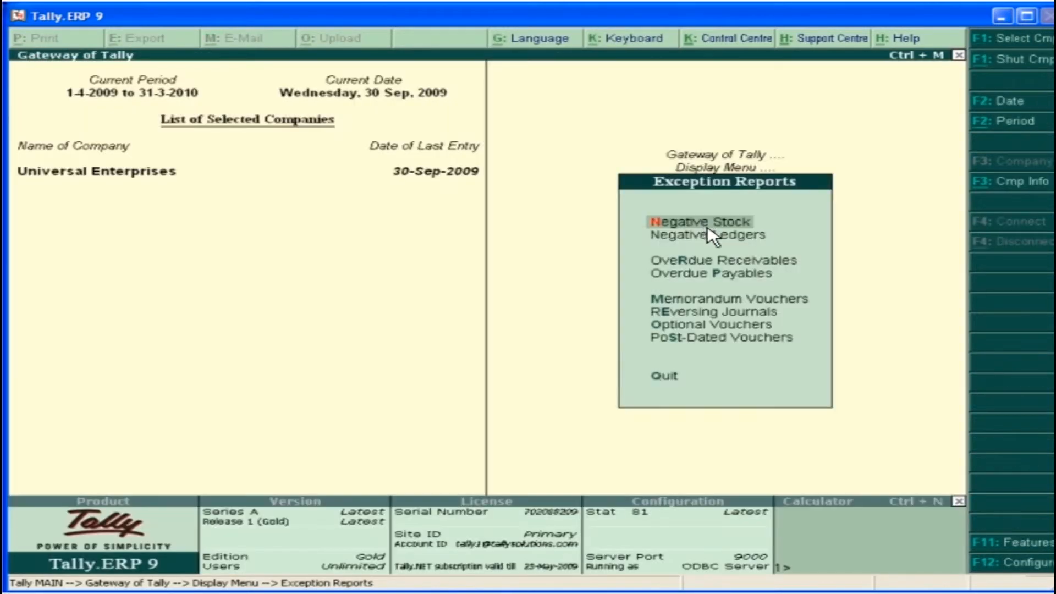
{"action": "left_click", "coordinate": [757, 341]}
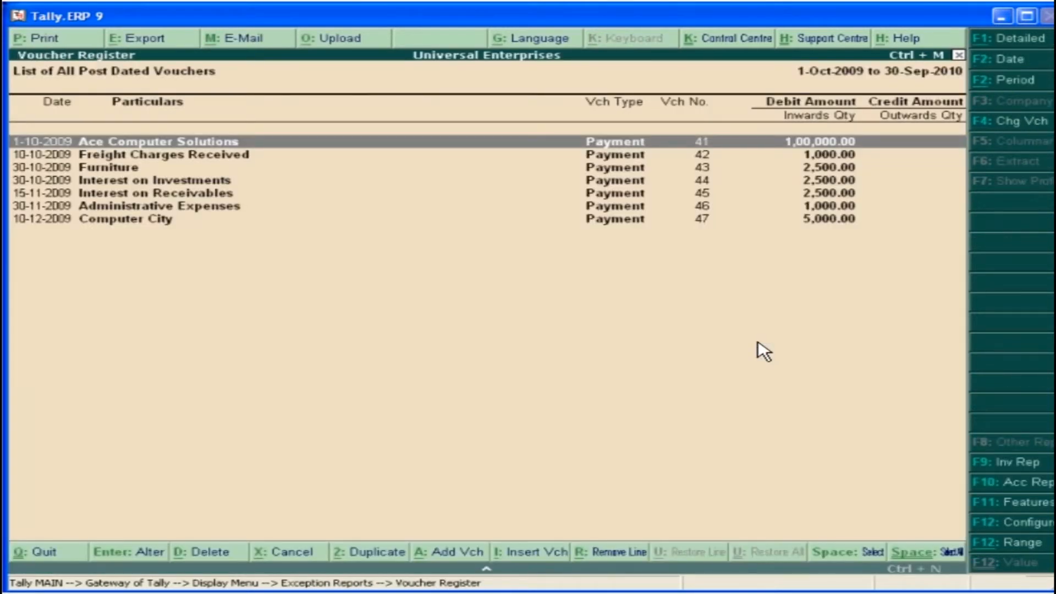
{"action": "key", "text": "Escape"}
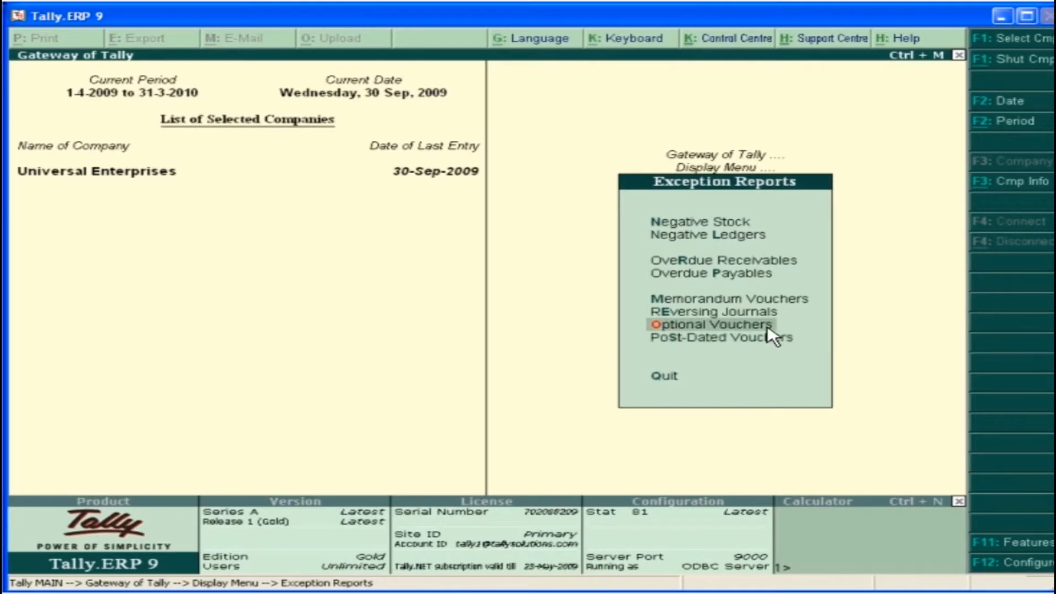
{"action": "left_click", "coordinate": [768, 328]}
{"action": "key", "text": "Escape"}
{"action": "key", "text": "Escape"}
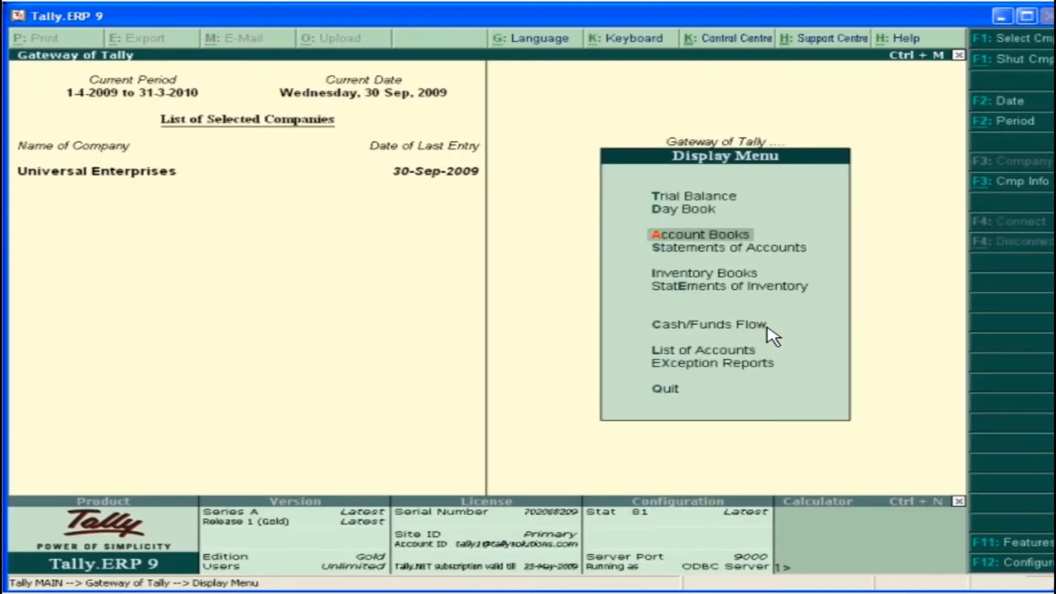
Open the ledger account of Big Byte Computers from the account books
{"action": "left_click", "coordinate": [715, 235]}
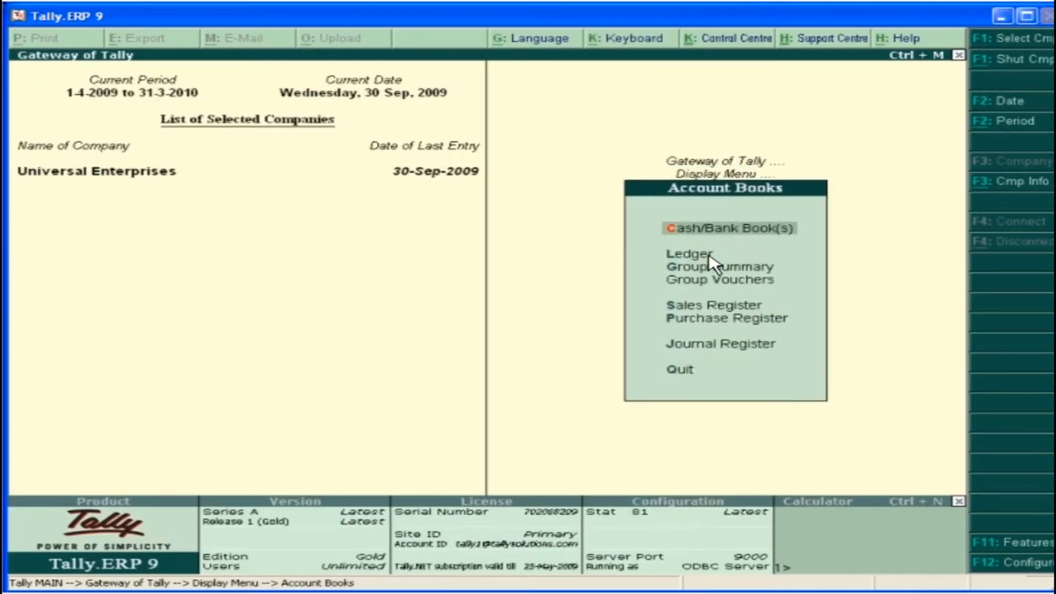
{"action": "left_click", "coordinate": [709, 257]}
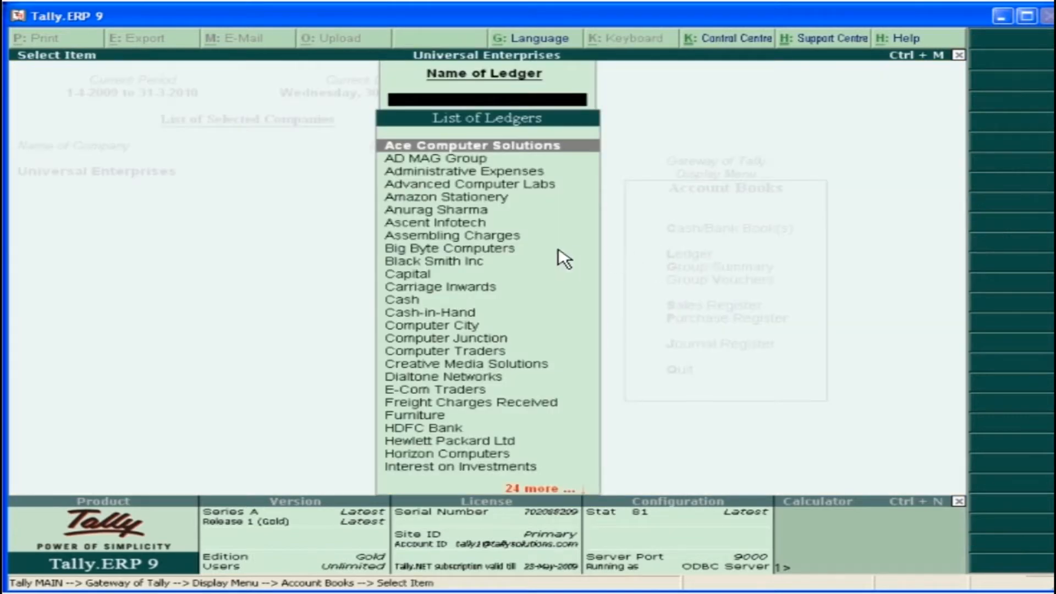
{"action": "left_click", "coordinate": [441, 245]}
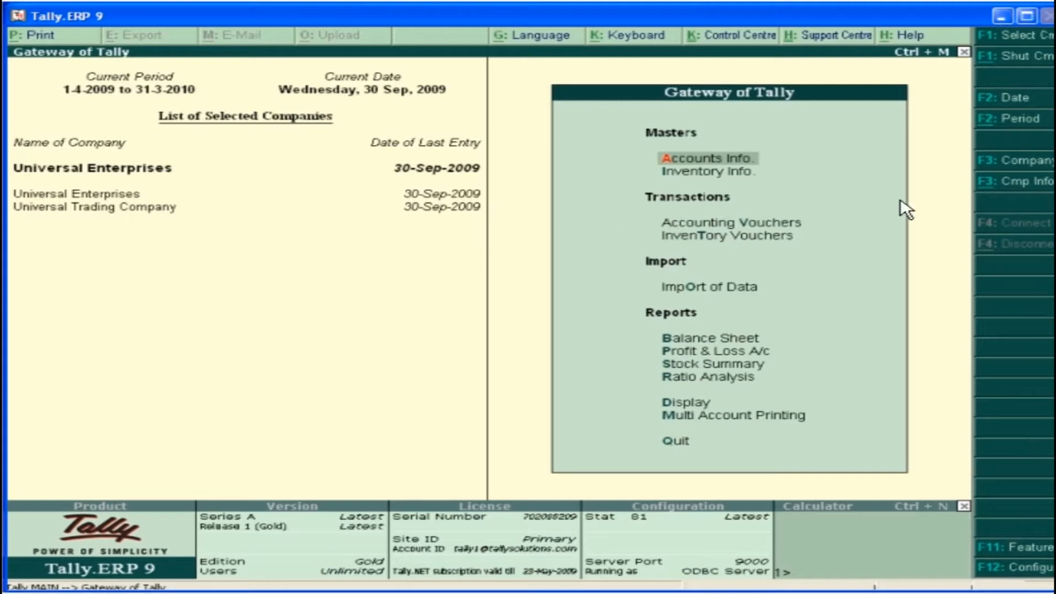
Start a new group company named Universal Group of Companies, keep the same mailing name and enter its address
{"action": "left_click", "coordinate": [1015, 185]}
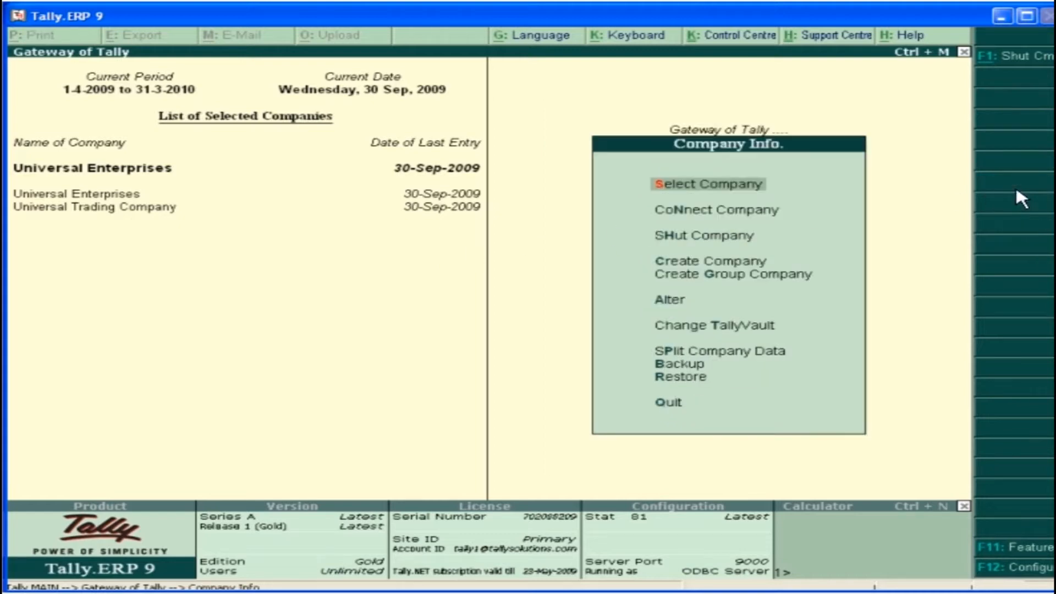
{"action": "left_click", "coordinate": [769, 281]}
{"action": "type", "text": "Universal Group of Companies"}
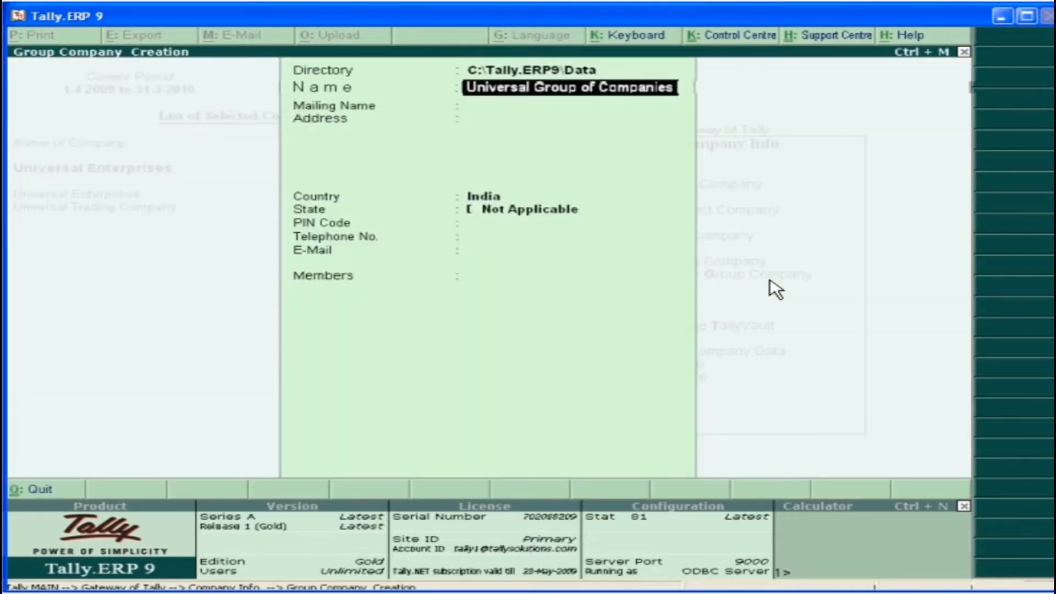
{"action": "key", "text": "Return"}
{"action": "key", "text": "Return"}
{"action": "type", "text": "MG Road"}
Set the group company's country to India and state to Karnataka, and fill in its postal code, telephone number and e-mail
{"action": "key", "text": "Return"}
{"action": "type", "text": "Bangalore"}
{"action": "key", "text": "Return"}
{"action": "key", "text": "Return"}
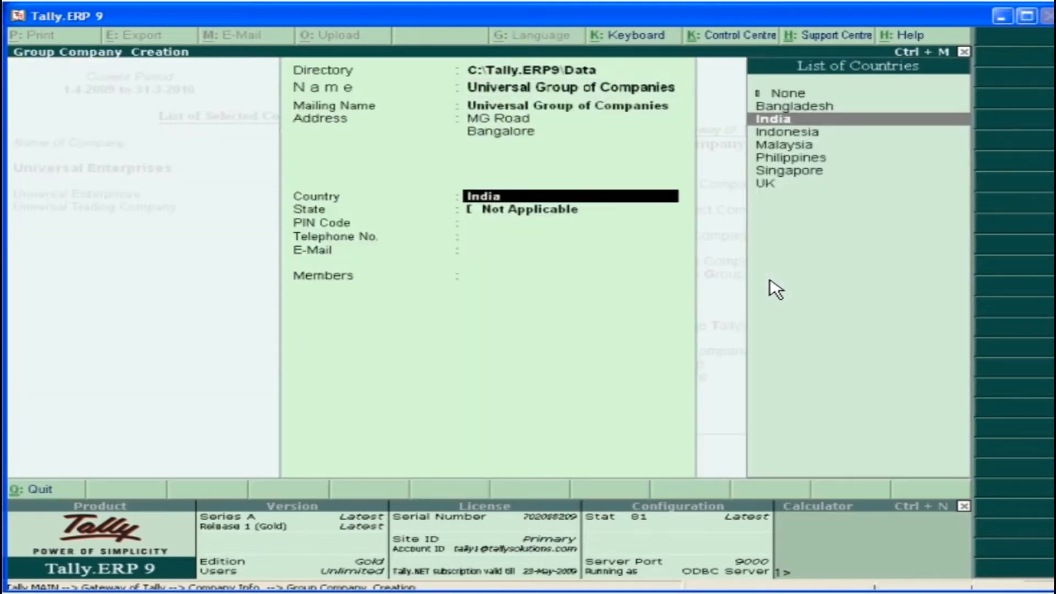
{"action": "key", "text": "Return"}
{"action": "type", "text": "Karnataka"}
{"action": "key", "text": "Return"}
{"action": "type", "text": "560001"}
{"action": "key", "text": "Return"}
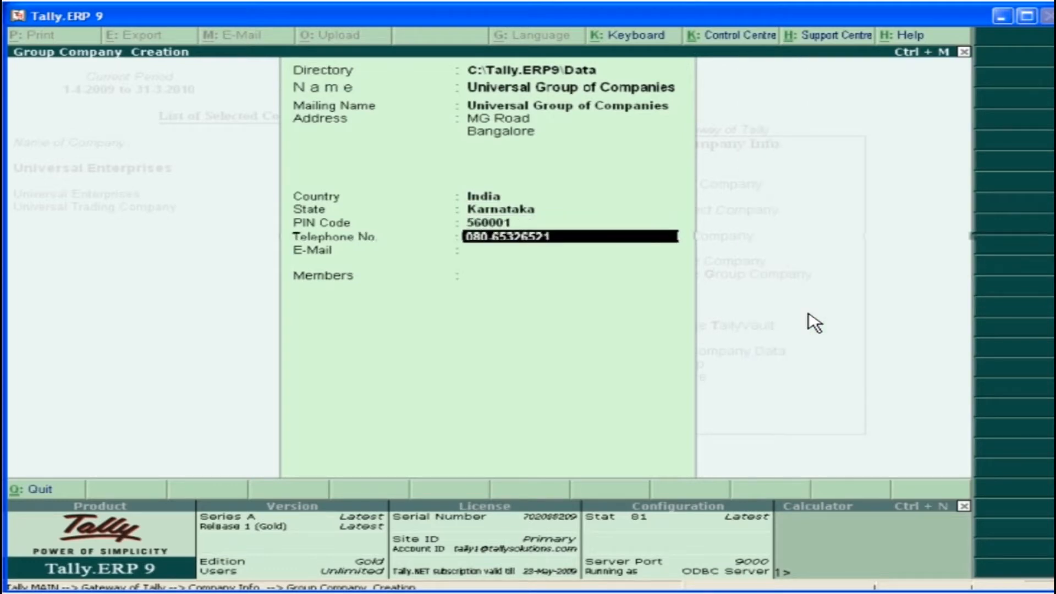
{"action": "key", "text": "Return"}
{"action": "key", "text": "Return"}
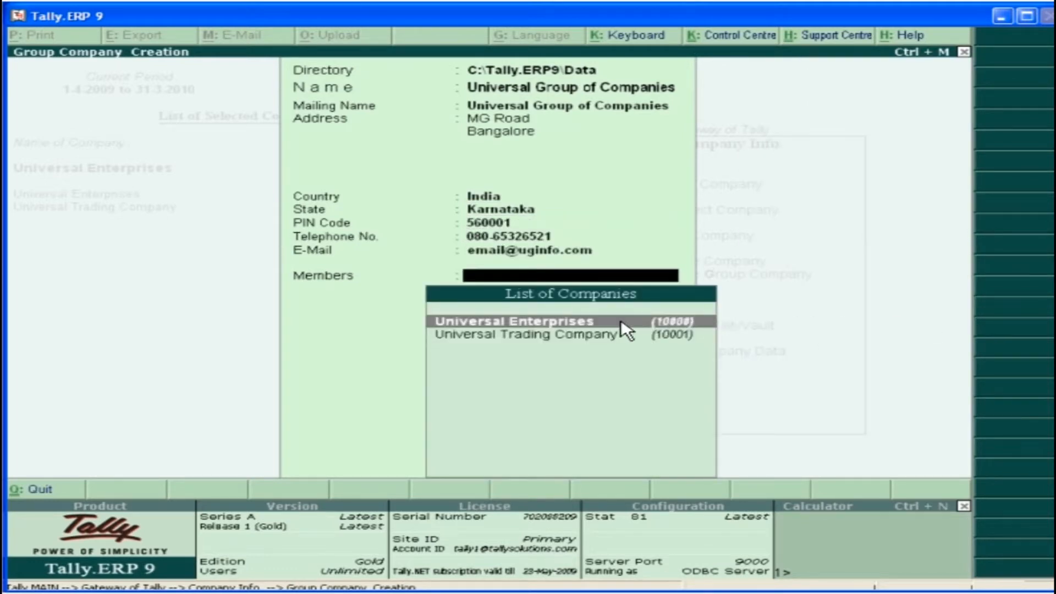
Add Universal Enterprises and Universal Trading Company as members and save the group company
{"action": "key", "text": "Return"}
{"action": "key", "text": "Return"}
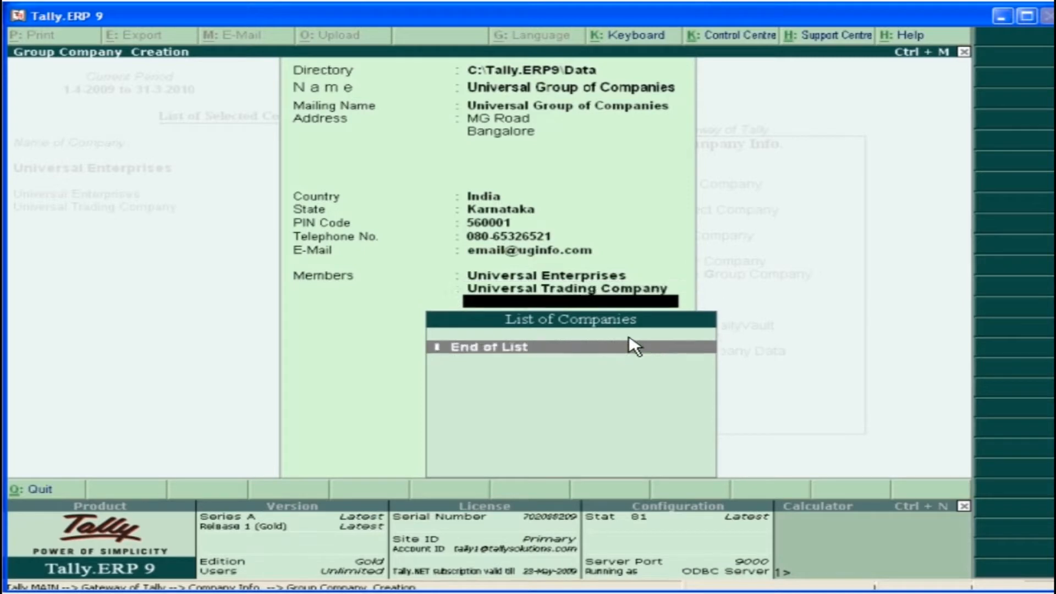
{"action": "key", "text": "Return"}
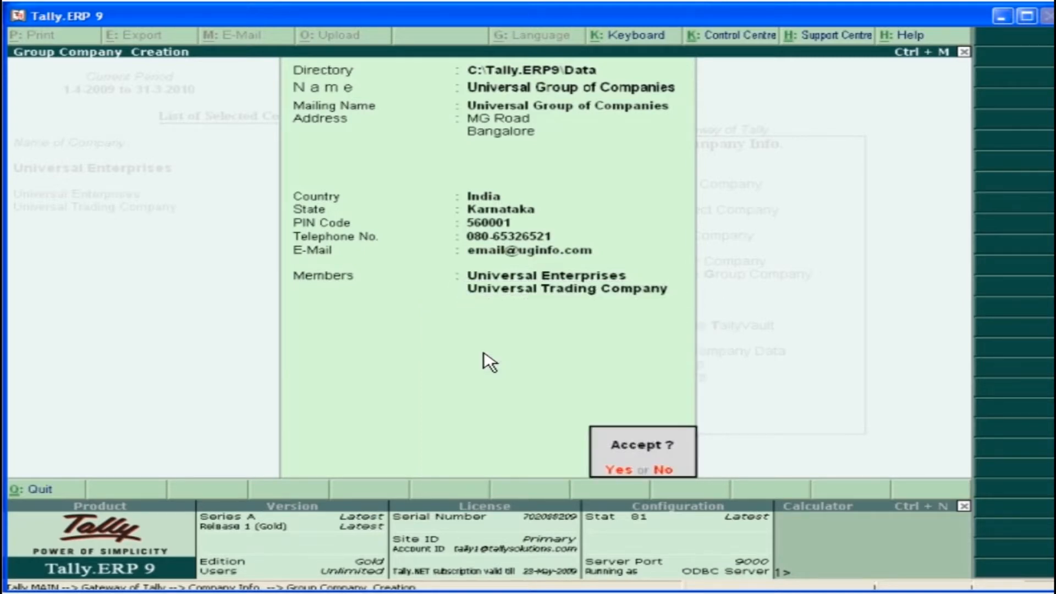
{"action": "left_click", "coordinate": [617, 469]}
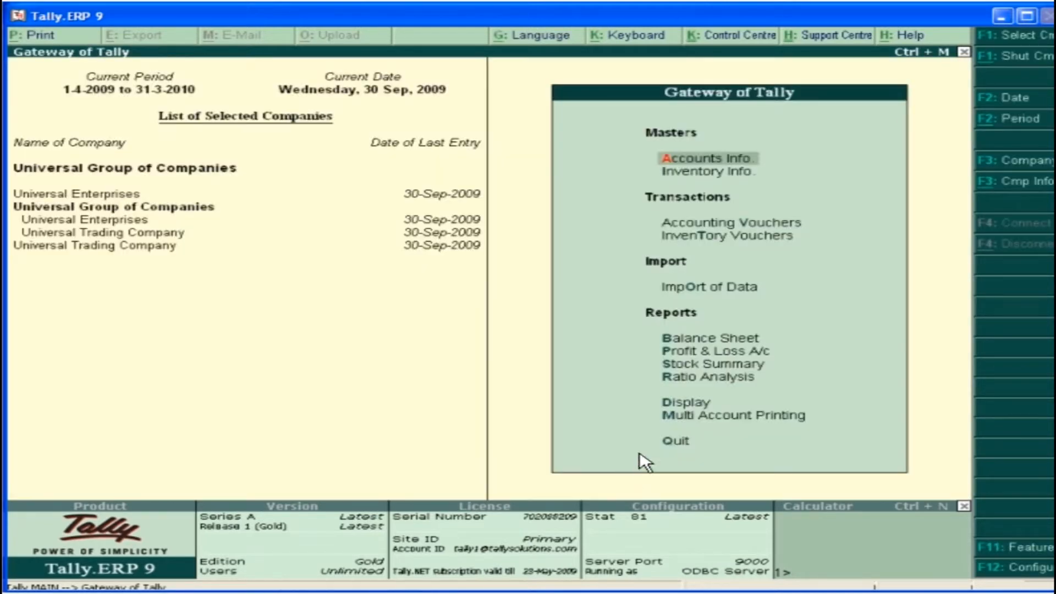
Open the balance sheet of Universal Group of Companies in detailed view
{"action": "left_click", "coordinate": [712, 338]}
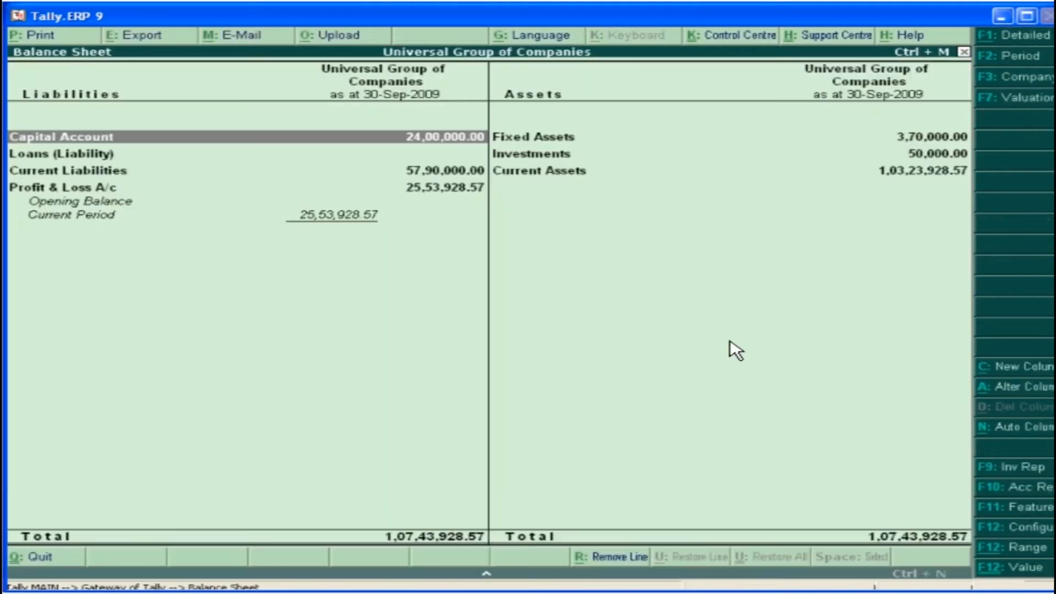
{"action": "left_click", "coordinate": [1015, 34]}
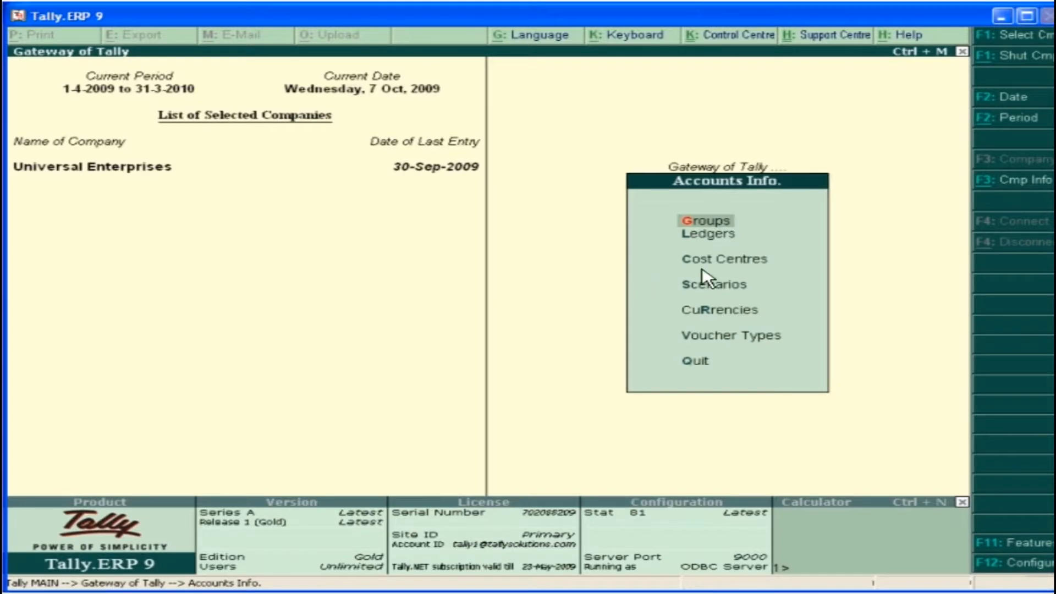
Create a single cost centre named Services under Primary and accept it
{"action": "left_click", "coordinate": [734, 263]}
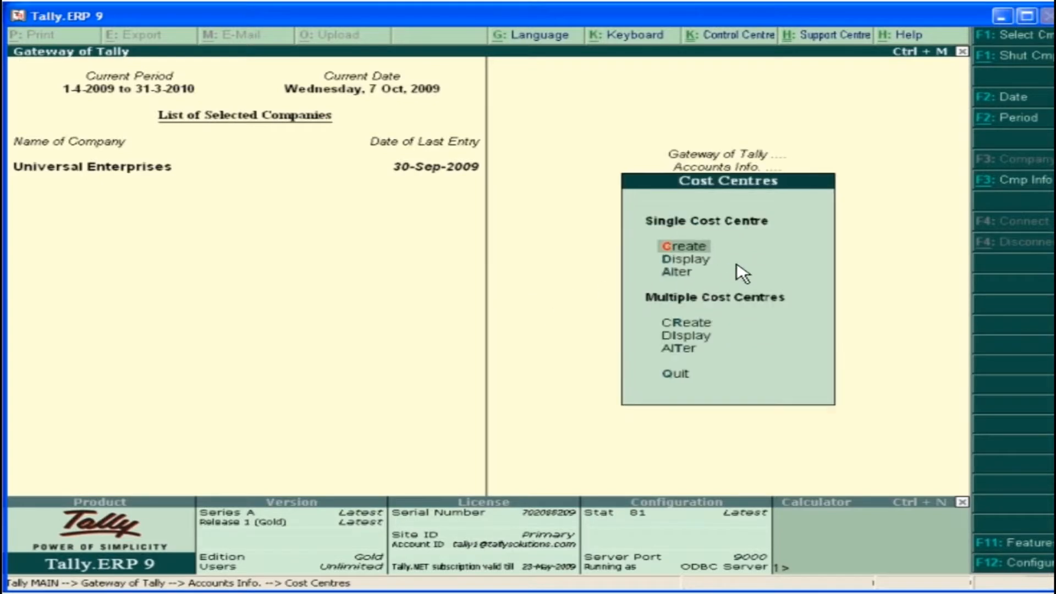
{"action": "left_click", "coordinate": [675, 250]}
{"action": "type", "text": "Services"}
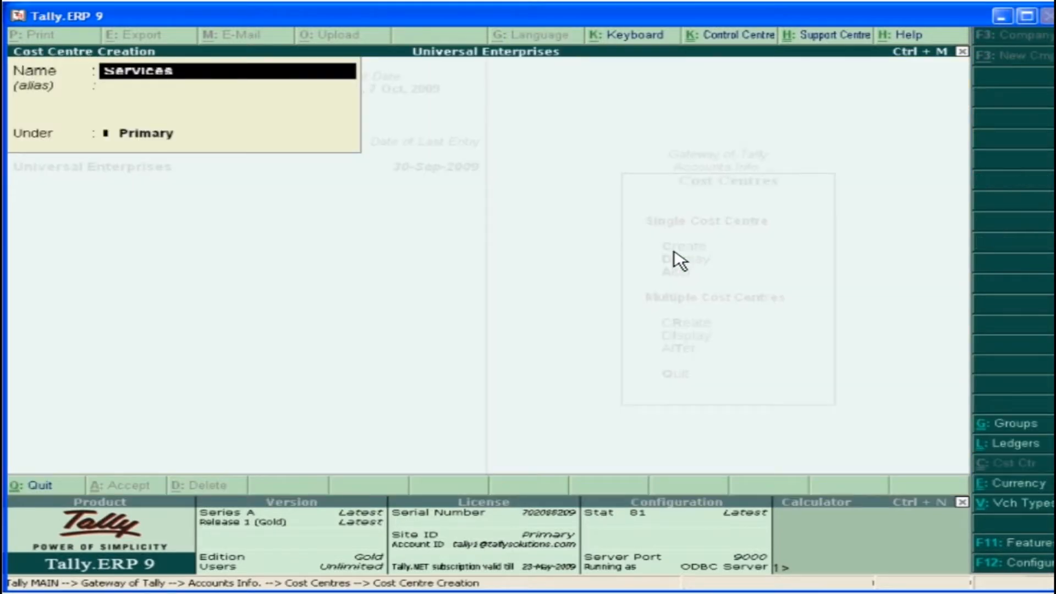
{"action": "key", "text": "Return"}
{"action": "key", "text": "Return"}
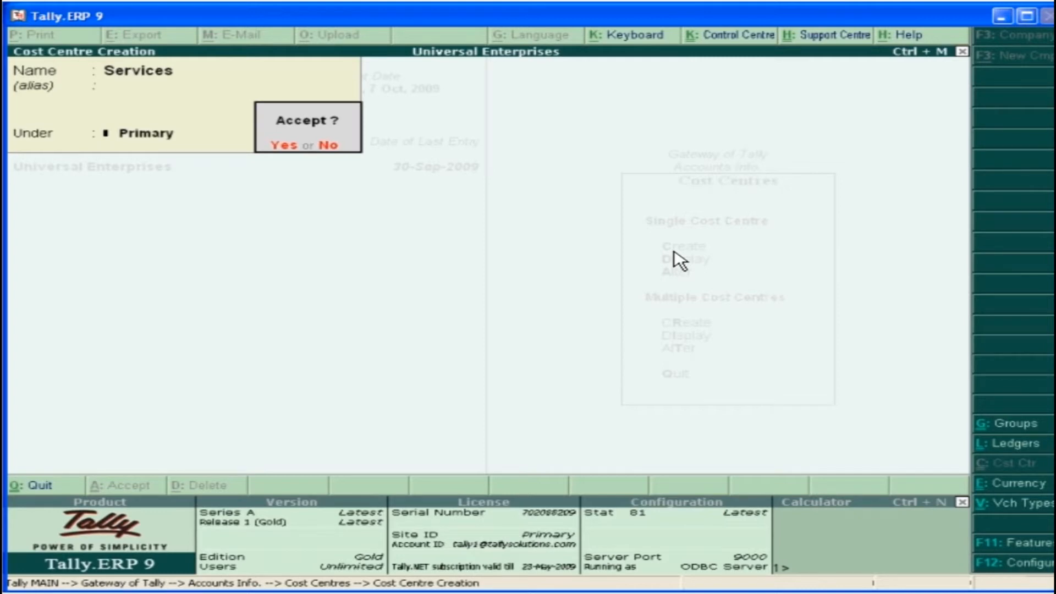
{"action": "left_click", "coordinate": [283, 147]}
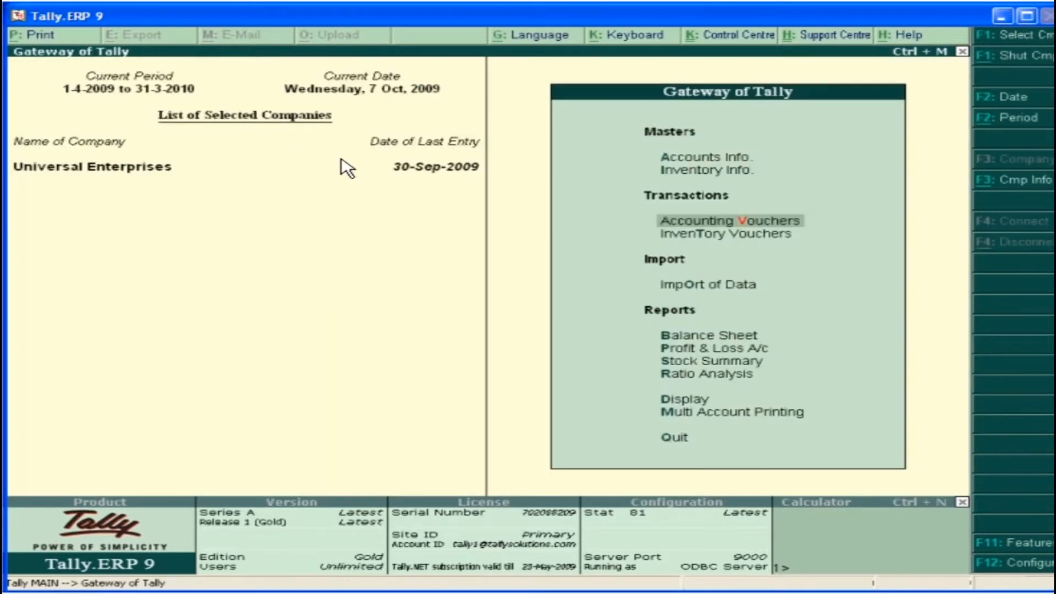
Start a payment voucher for Universal Enterprises and debit Travel Expenses with 3,000
{"action": "left_click", "coordinate": [765, 220]}
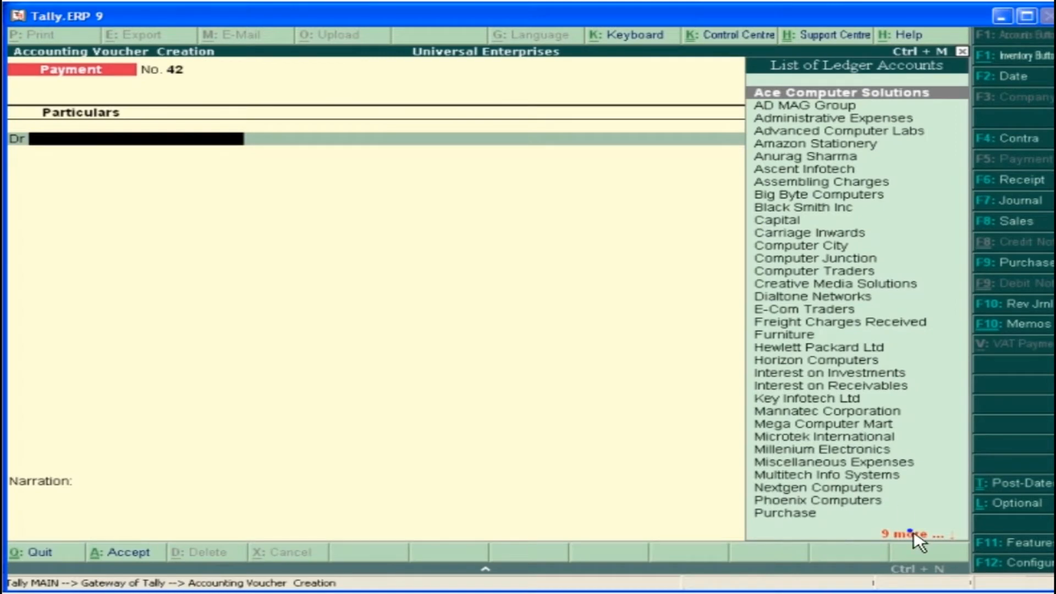
{"action": "type", "text": "T"}
{"action": "key", "text": "Return"}
{"action": "type", "text": "3000"}
{"action": "key", "text": "Return"}
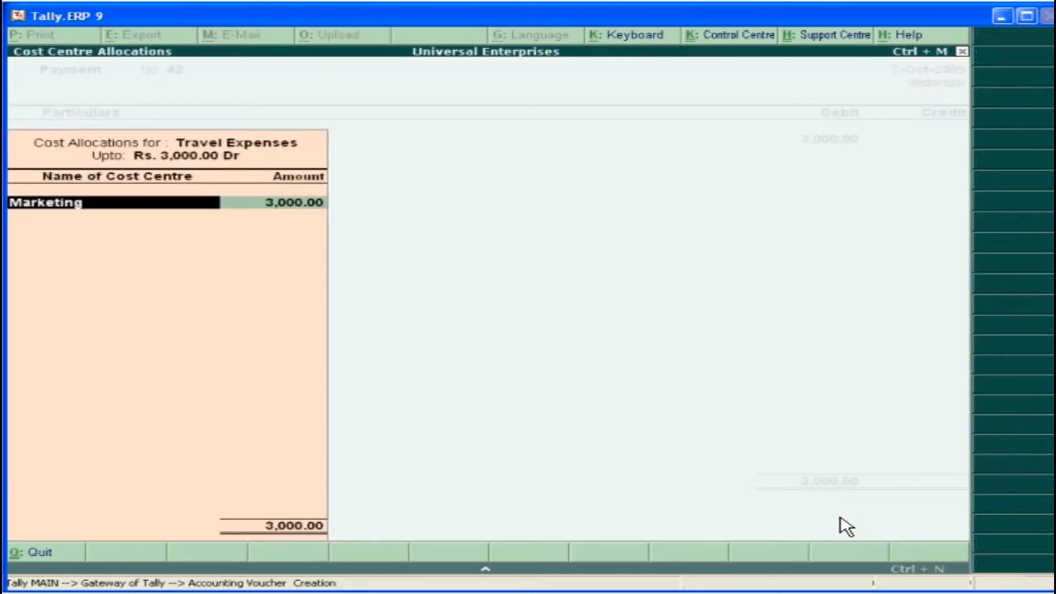
Allocate the travel expenses to the cost centres Marketing with 1,500, Sales with 500 and Services with 1,000
{"action": "key", "text": "Return"}
{"action": "type", "text": "1500"}
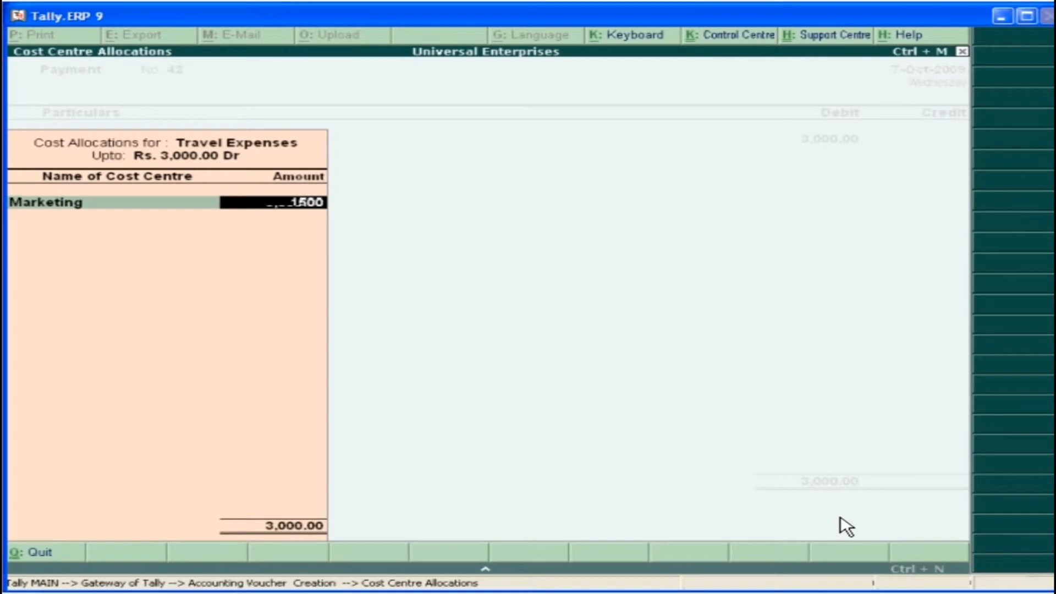
{"action": "key", "text": "Return"}
{"action": "key", "text": "Return"}
{"action": "type", "text": "500"}
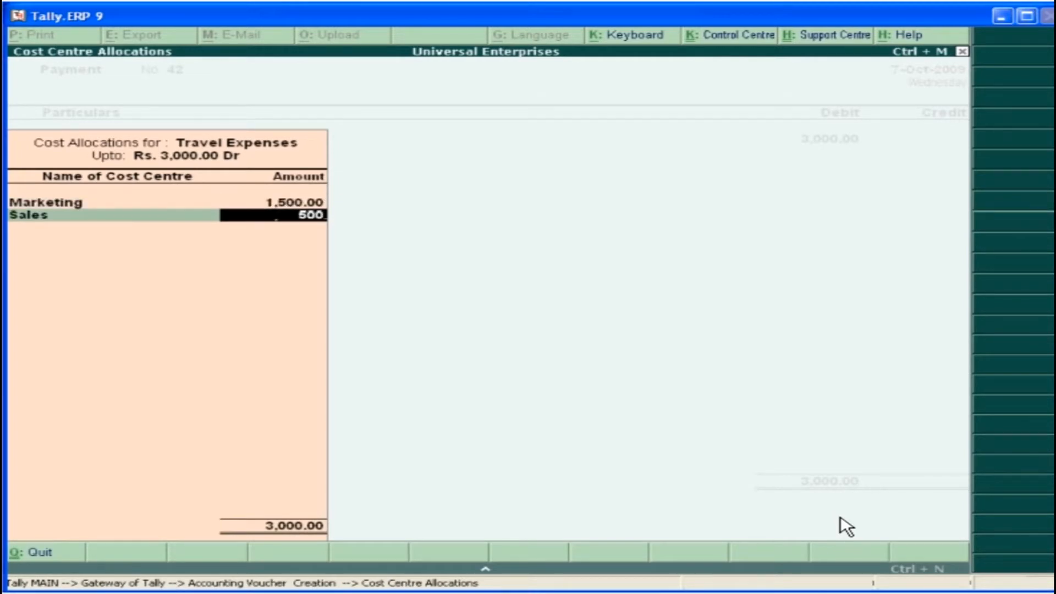
{"action": "key", "text": "Return"}
{"action": "left_click", "coordinate": [779, 128]}
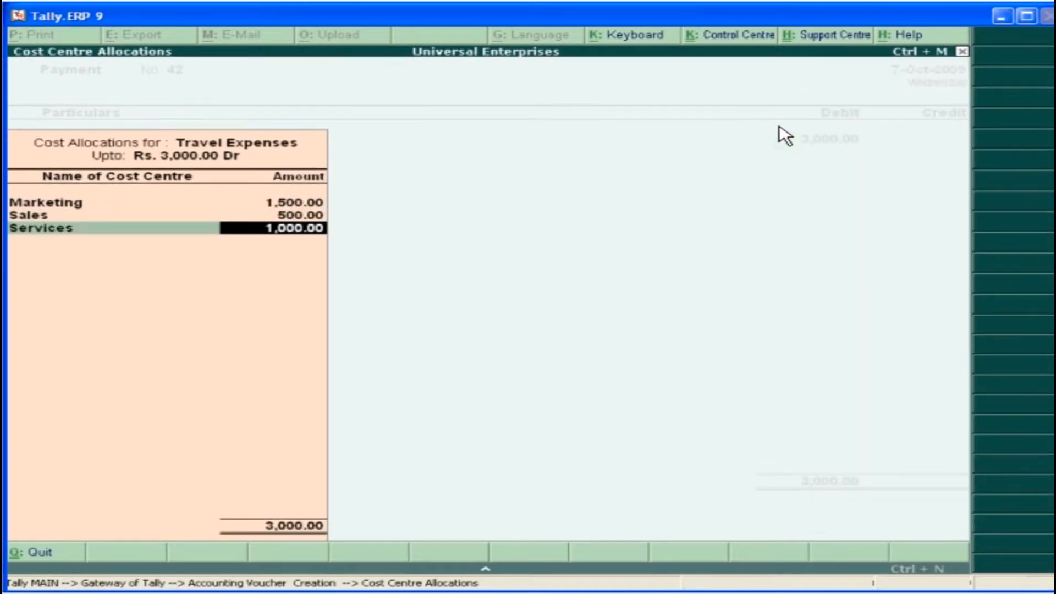
{"action": "key", "text": "Return"}
Credit Petty Cash with 3,000, leave the narration empty and accept the payment voucher
{"action": "key", "text": "Return"}
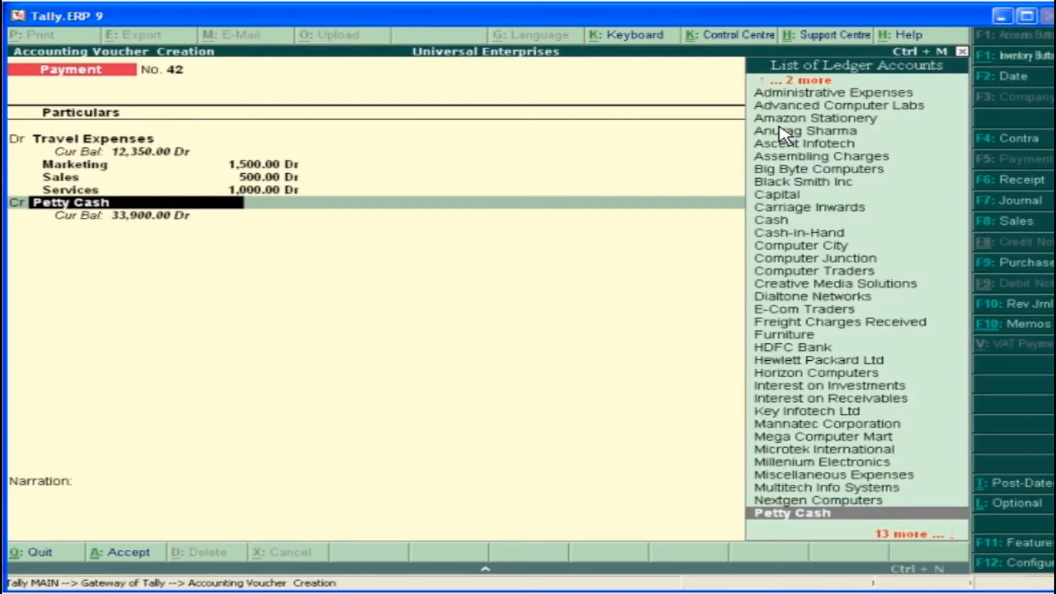
{"action": "key", "text": "Return"}
{"action": "key", "text": "Return"}
{"action": "key", "text": "Return"}
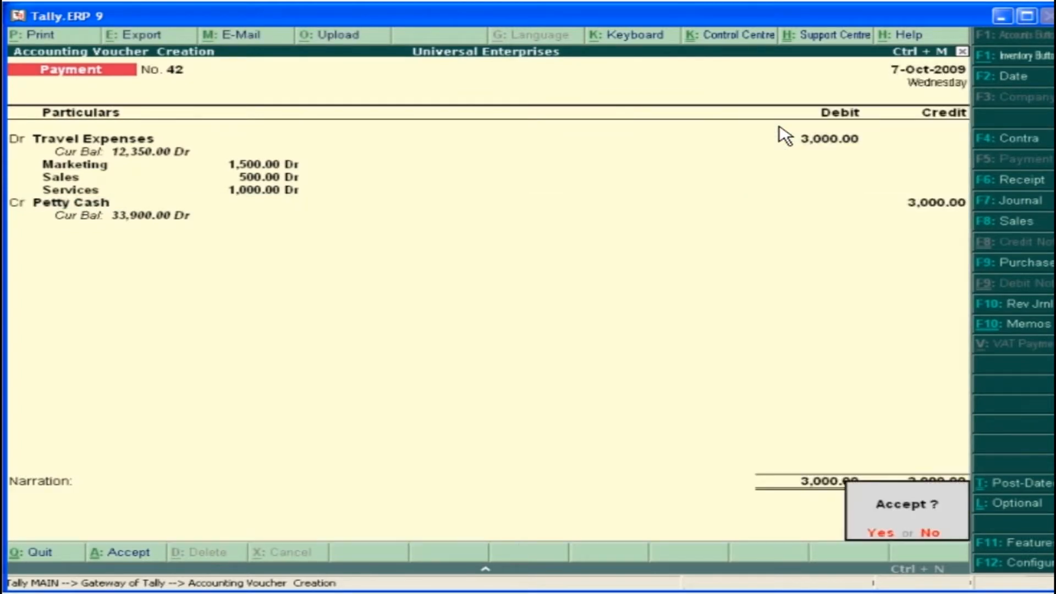
{"action": "left_click", "coordinate": [882, 534]}
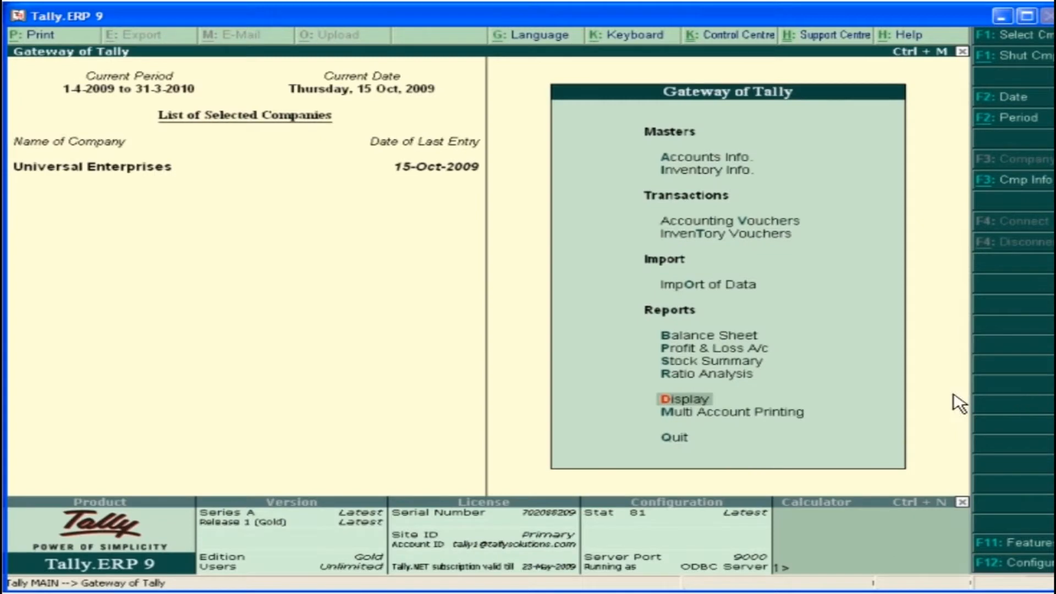
{"action": "key", "text": "Return"}
{"action": "key", "text": "Return"}
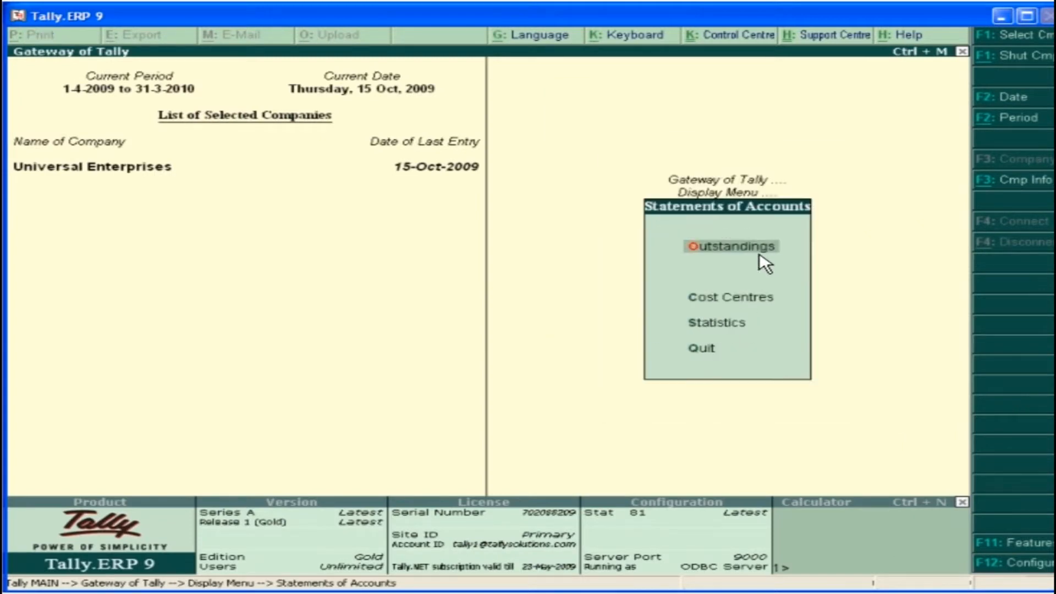
Open the cost centre break-up for Marketing from the statements of accounts and drill into Indirect Expenses
{"action": "left_click", "coordinate": [762, 287]}
{"action": "left_click", "coordinate": [699, 282]}
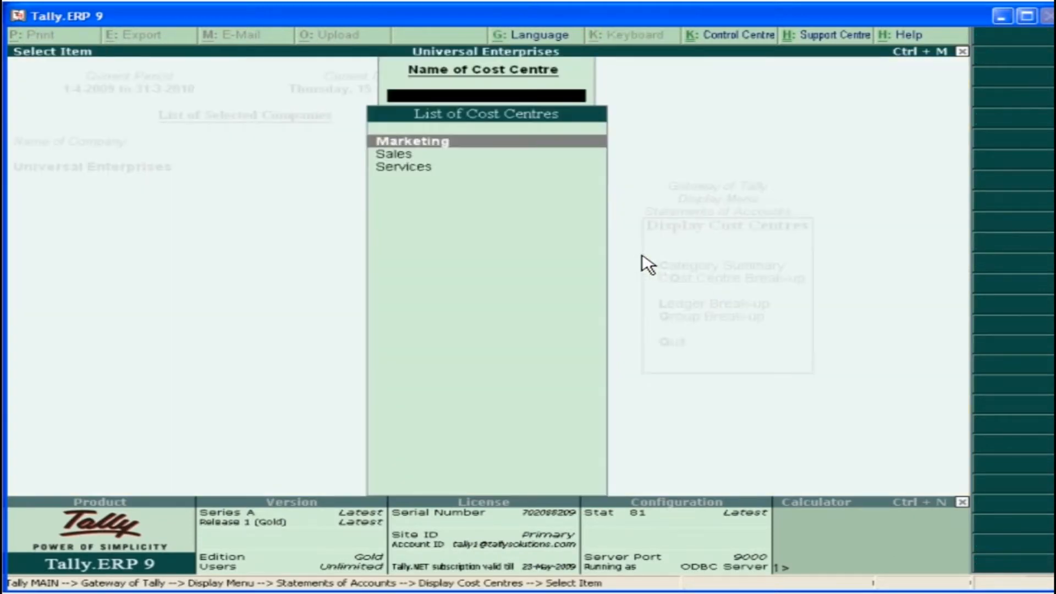
{"action": "left_click", "coordinate": [439, 145]}
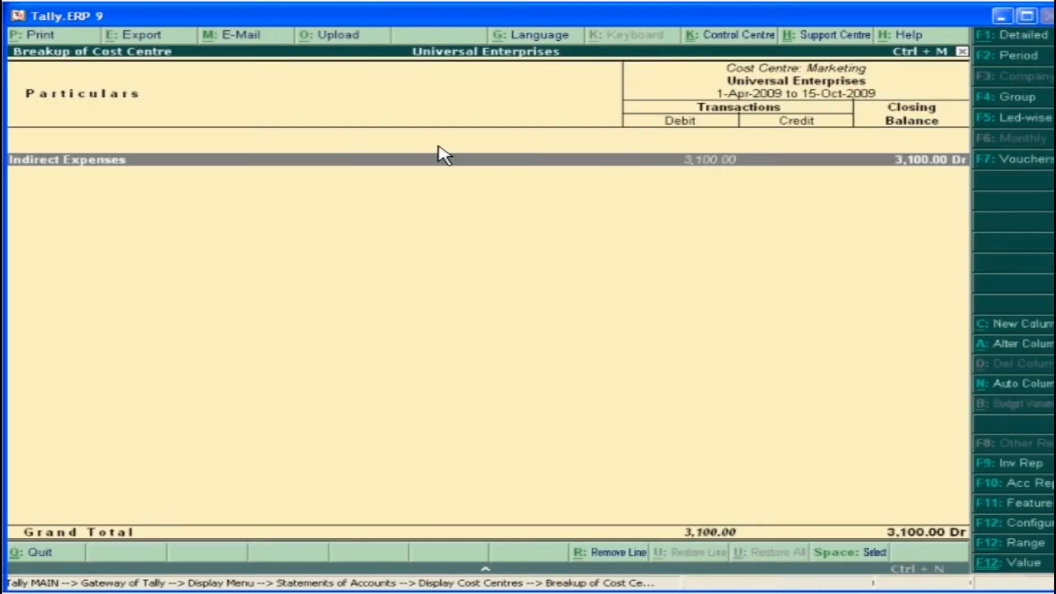
{"action": "left_click", "coordinate": [147, 161]}
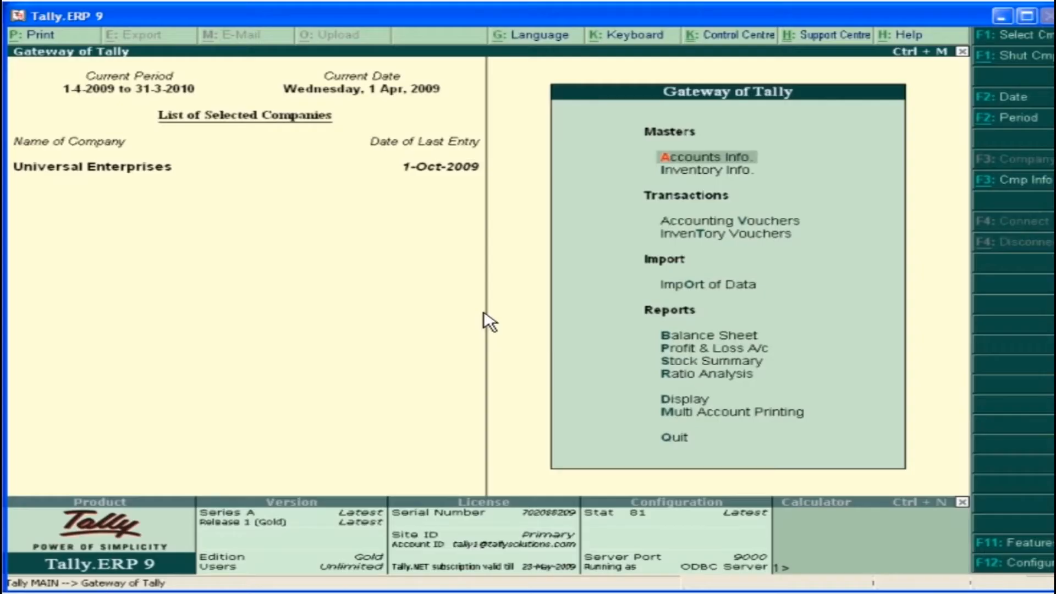
Start creating a budget named Indirect Expenses under Primary
{"action": "left_click", "coordinate": [747, 163]}
{"action": "left_click", "coordinate": [724, 282]}
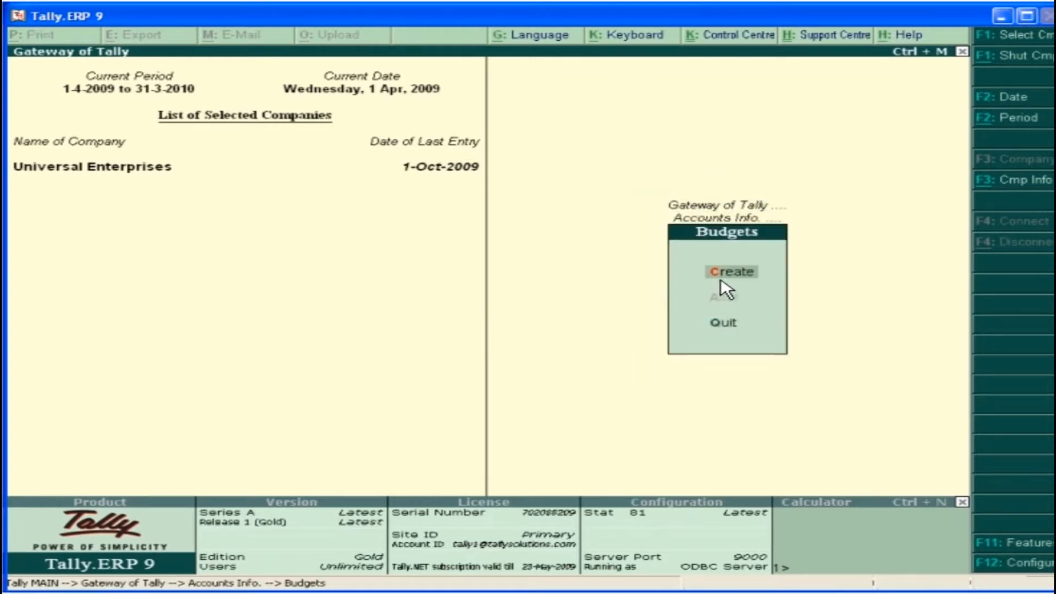
{"action": "left_click", "coordinate": [722, 274]}
{"action": "type", "text": "Indirec"}
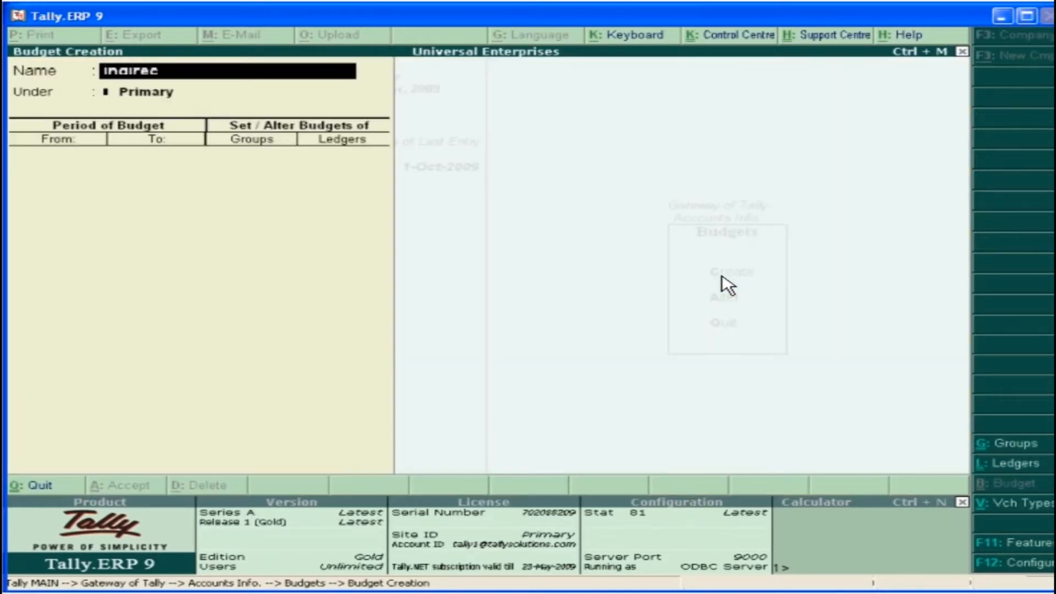
{"action": "type", "text": "t Expenses"}
{"action": "key", "text": "Return"}
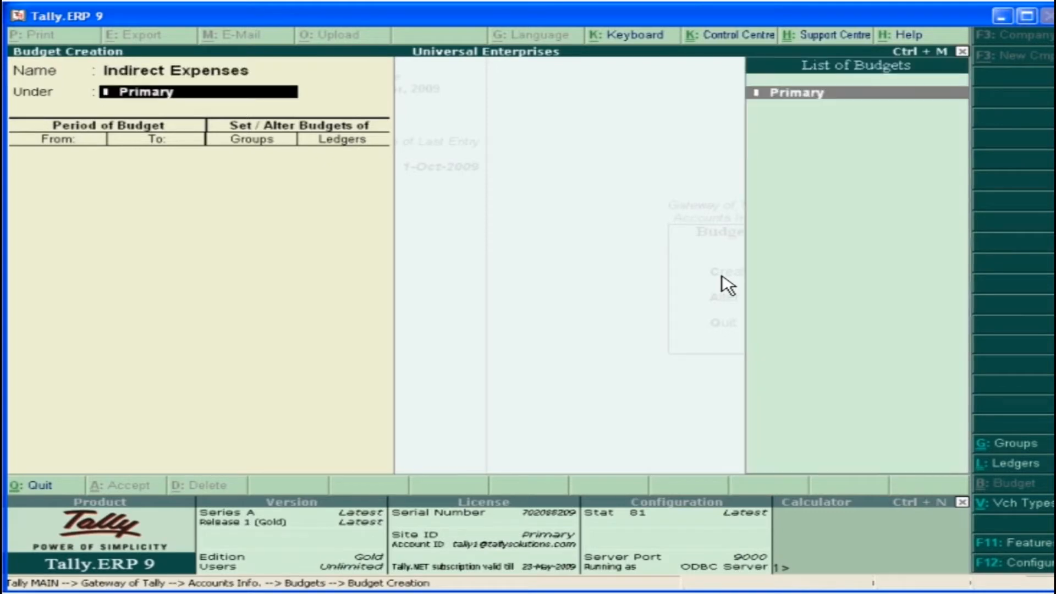
{"action": "key", "text": "Return"}
Set the budget period from 1-Oct-2009 to 31-Oct-2009
{"action": "type", "text": "1-10-"}
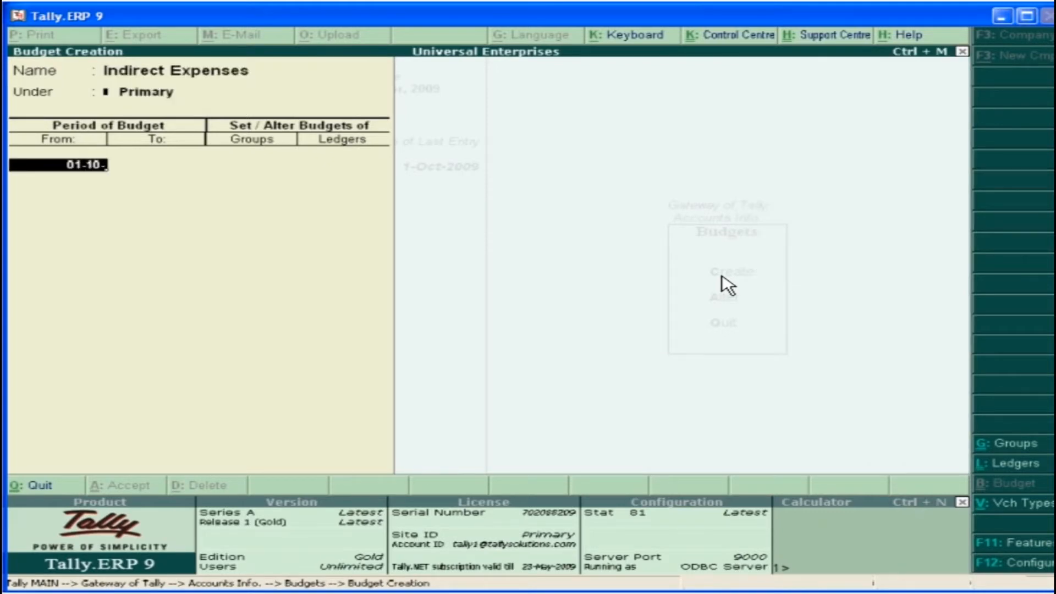
{"action": "key", "text": "Return"}
{"action": "type", "text": "31-10-09"}
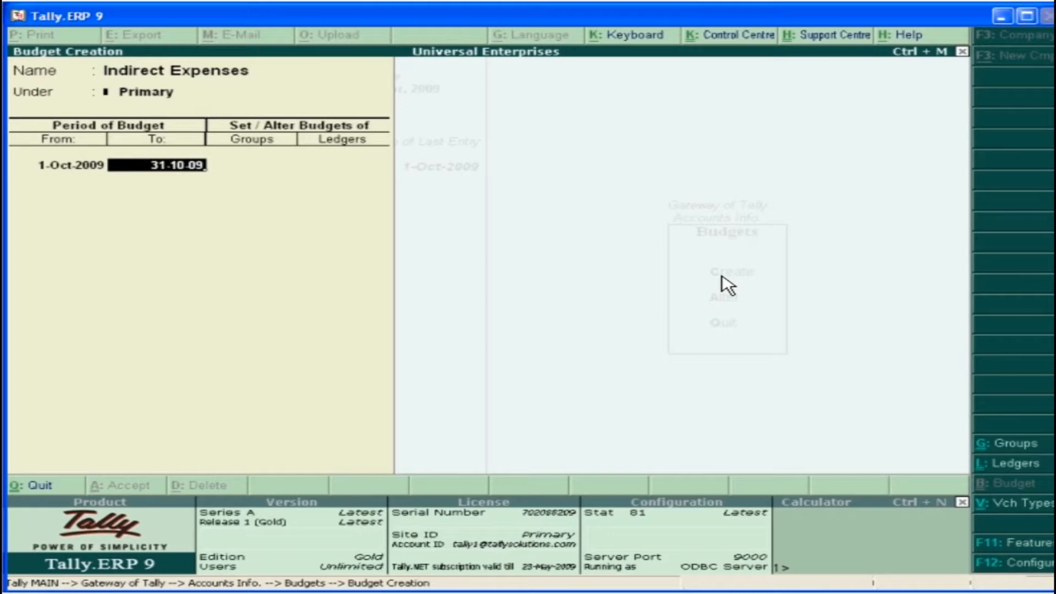
{"action": "key", "text": "Return"}
Enable group budgets and set, on closing balance, 8,000 for Operating Expenses and 6,000 for Selling and Distribution Expenses
{"action": "key", "text": "y"}
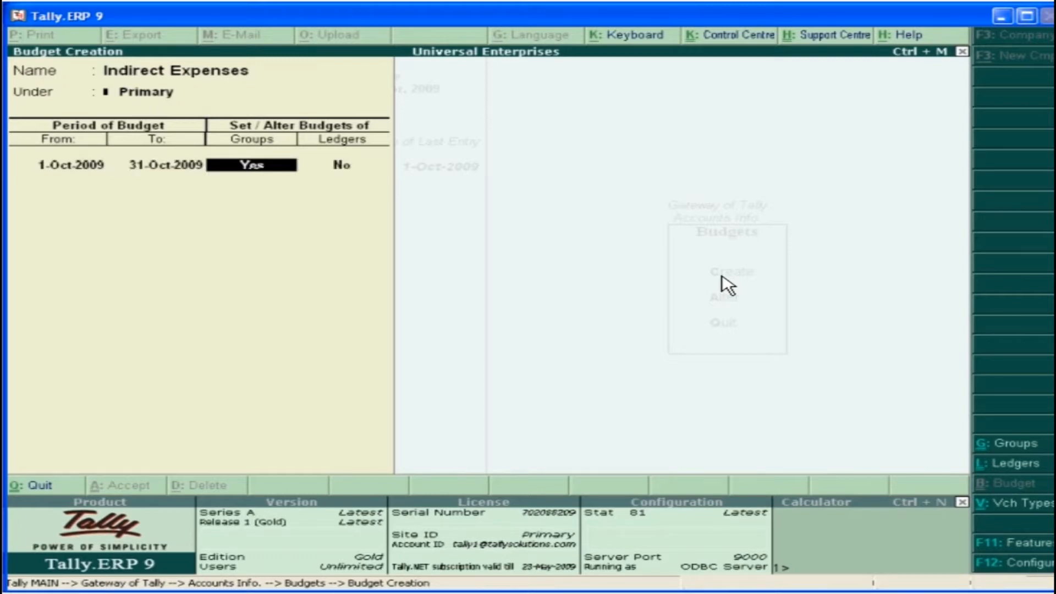
{"action": "key", "text": "Return"}
{"action": "key", "text": "Return"}
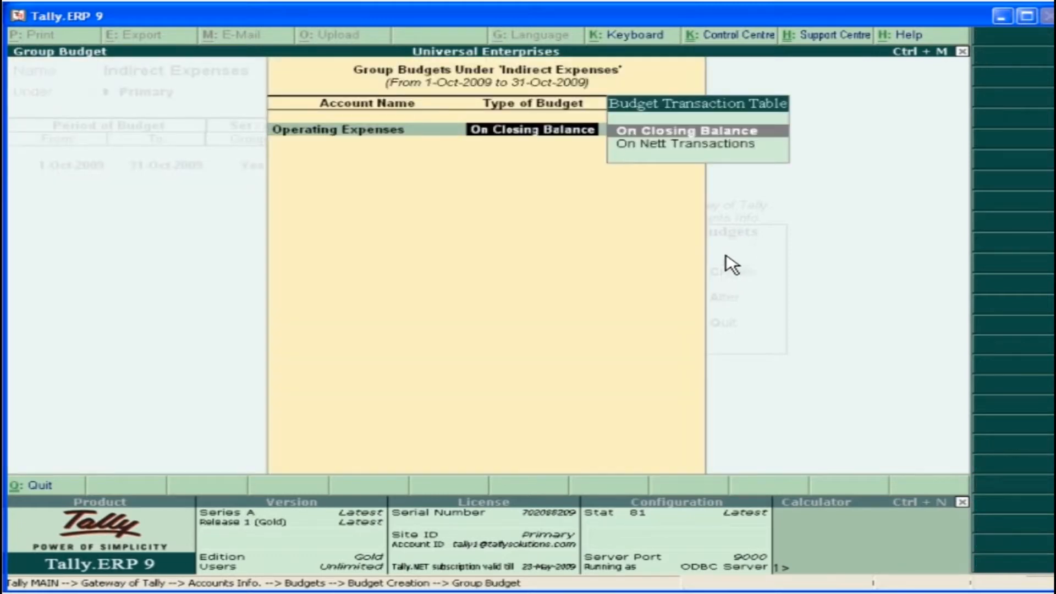
{"action": "left_click", "coordinate": [750, 134]}
{"action": "type", "text": "8000"}
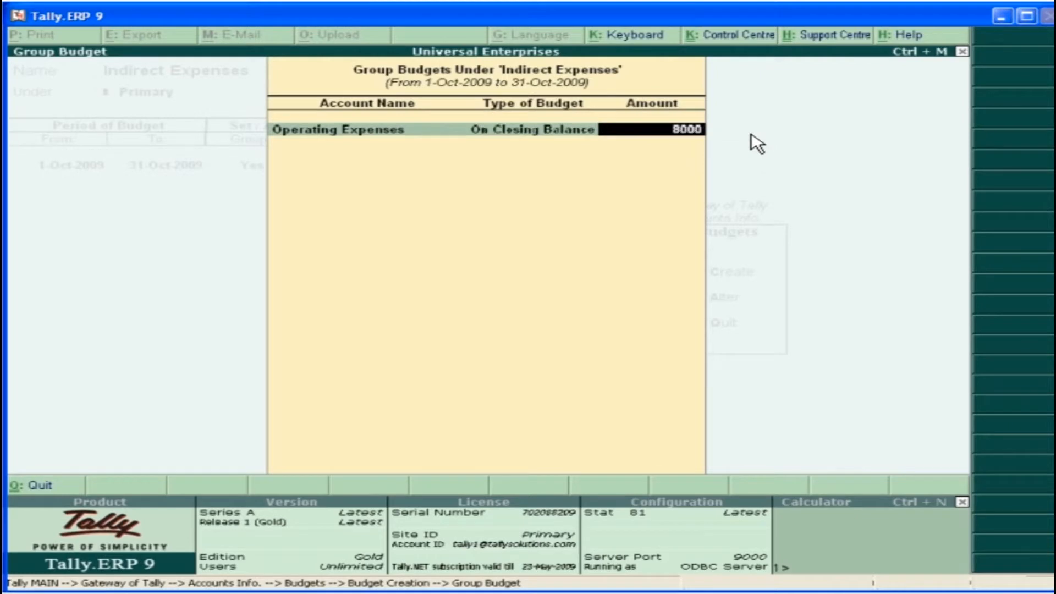
{"action": "key", "text": "Return"}
{"action": "key", "text": "Return"}
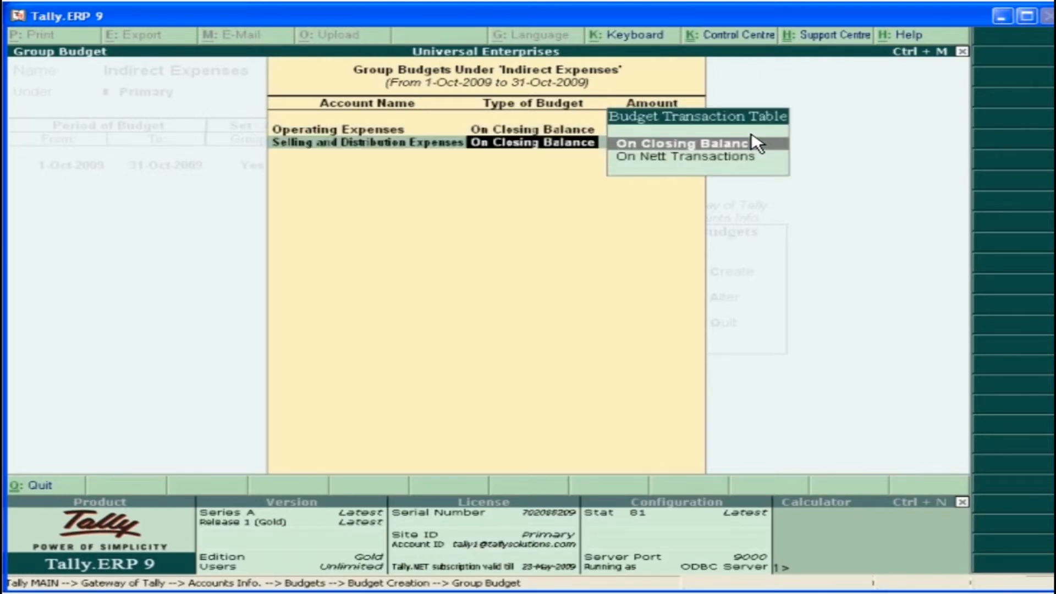
{"action": "left_click", "coordinate": [757, 144]}
{"action": "type", "text": "6000"}
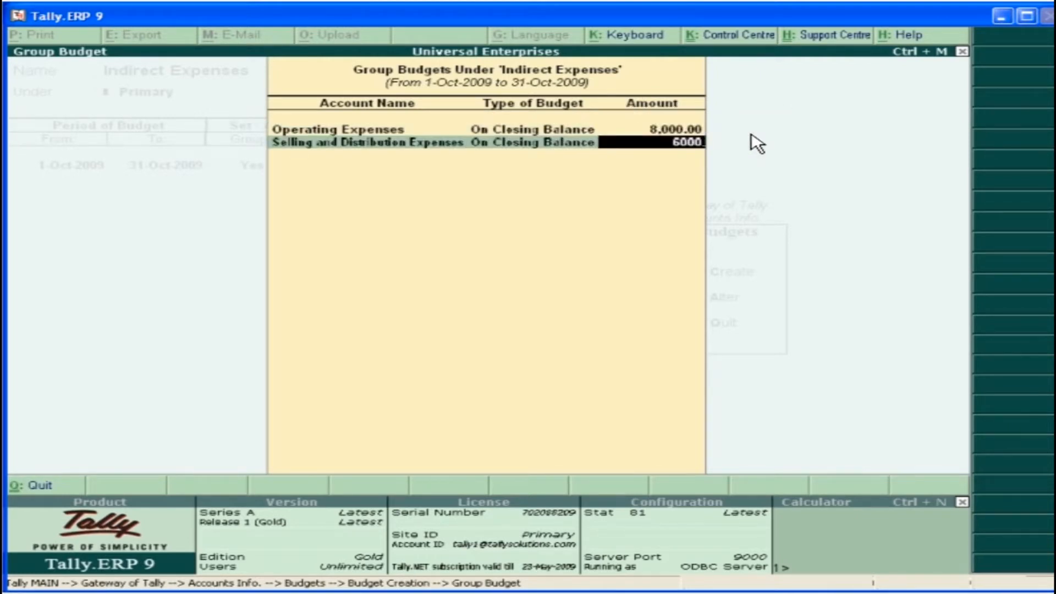
{"action": "key", "text": "Return"}
Enable ledger budgets and set 4,000 on closing balance for Administrative Expenses
{"action": "key", "text": "Return"}
{"action": "type", "text": "y"}
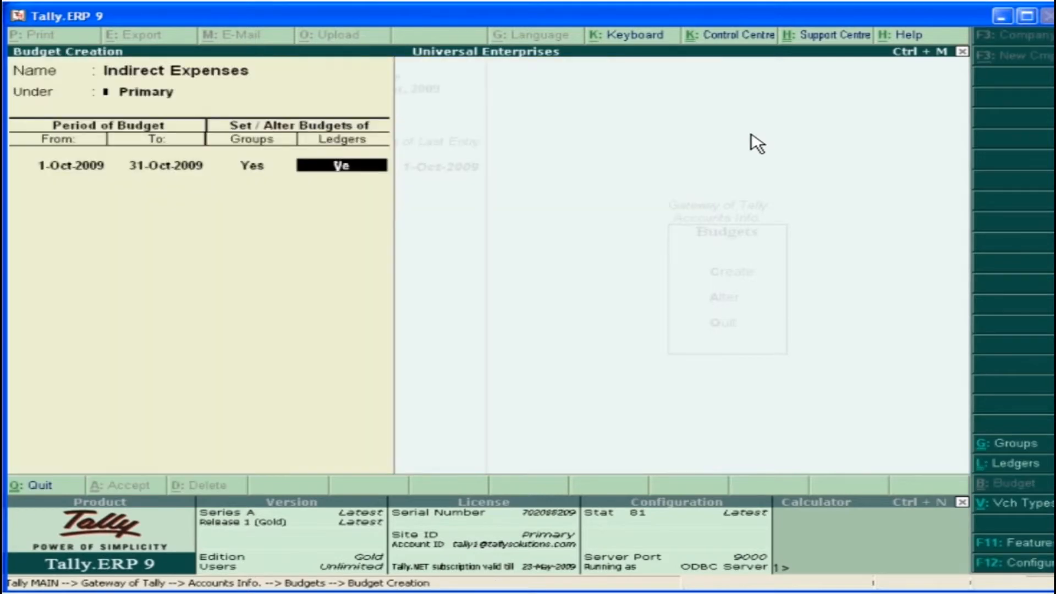
{"action": "key", "text": "Return"}
{"action": "key", "text": "Return"}
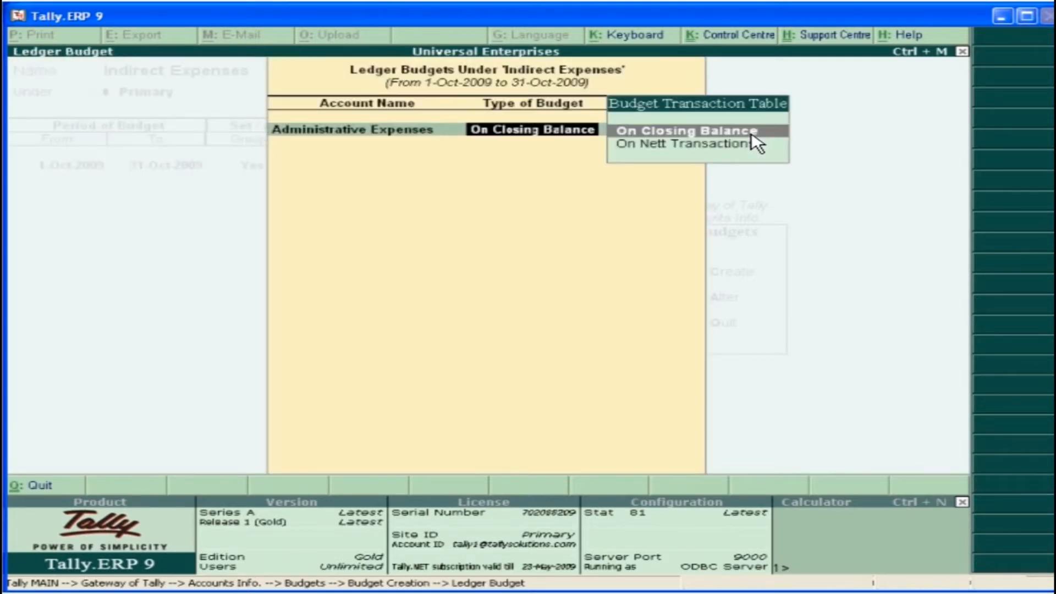
{"action": "key", "text": "Return"}
{"action": "type", "text": "4000"}
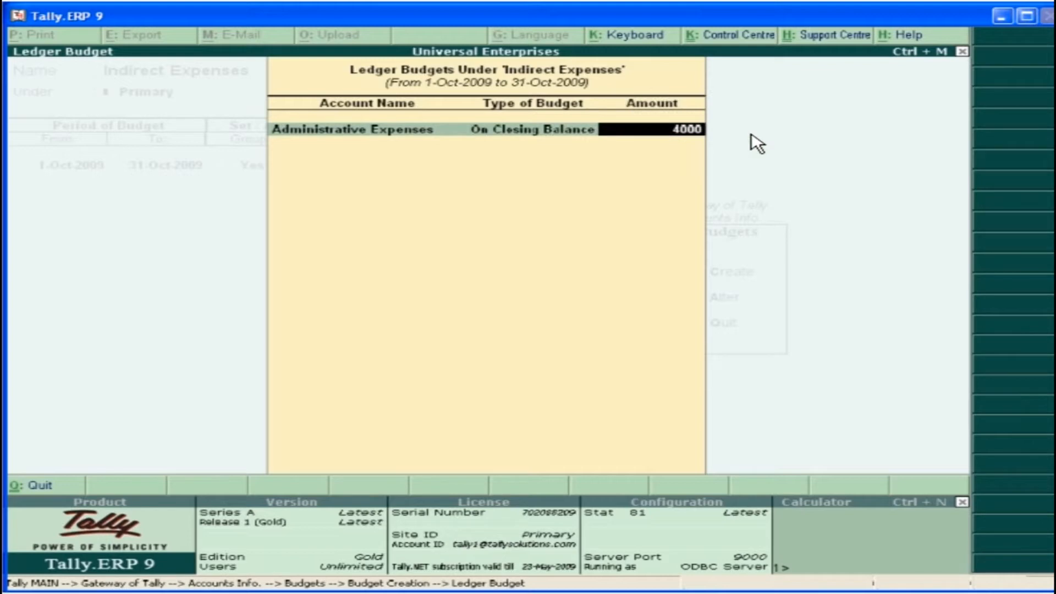
{"action": "key", "text": "Return"}
{"action": "key", "text": "Return"}
{"action": "key", "text": "Return"}
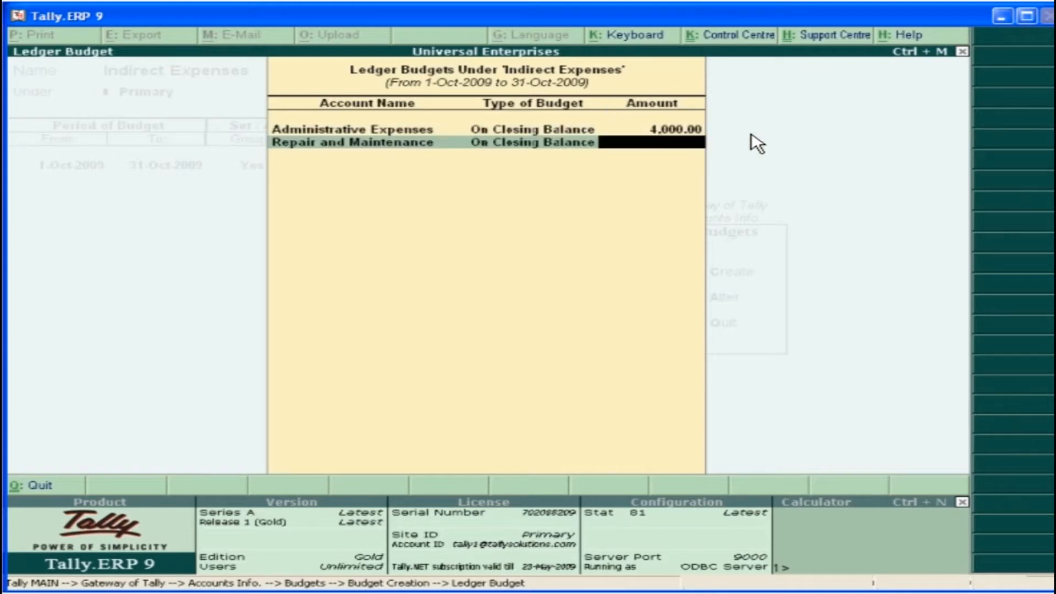
Add ledger budgets of 3,500 for Repair and Maintenance, 500 for Miscellaneous Expenses, and 2,000 each for Freight Outwards, Petrol Expenses and Carriage Outwards
{"action": "type", "text": "3500"}
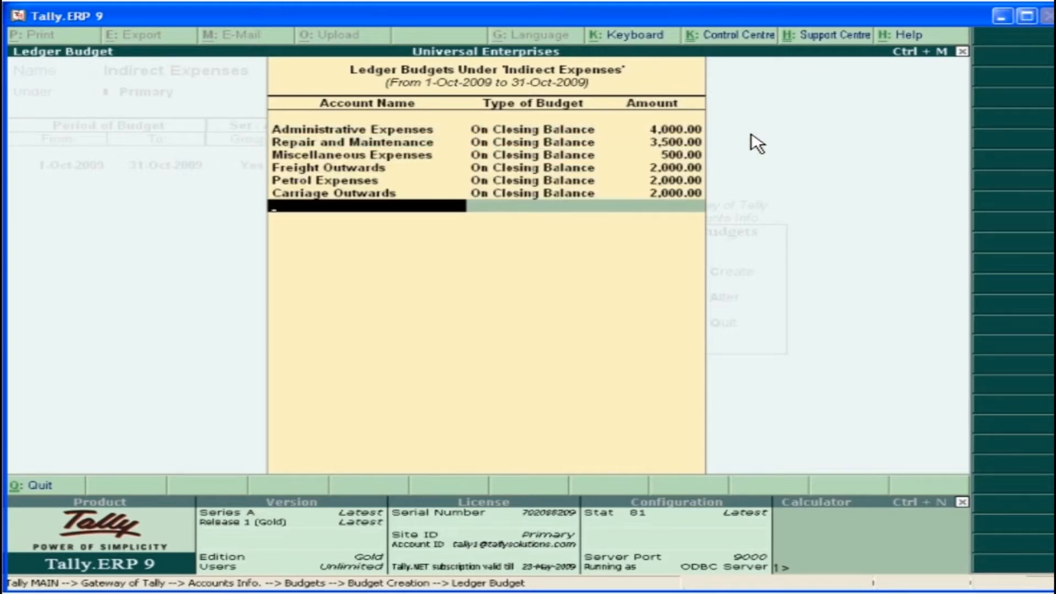
{"action": "key", "text": "Return"}
{"action": "left_click", "coordinate": [322, 468]}
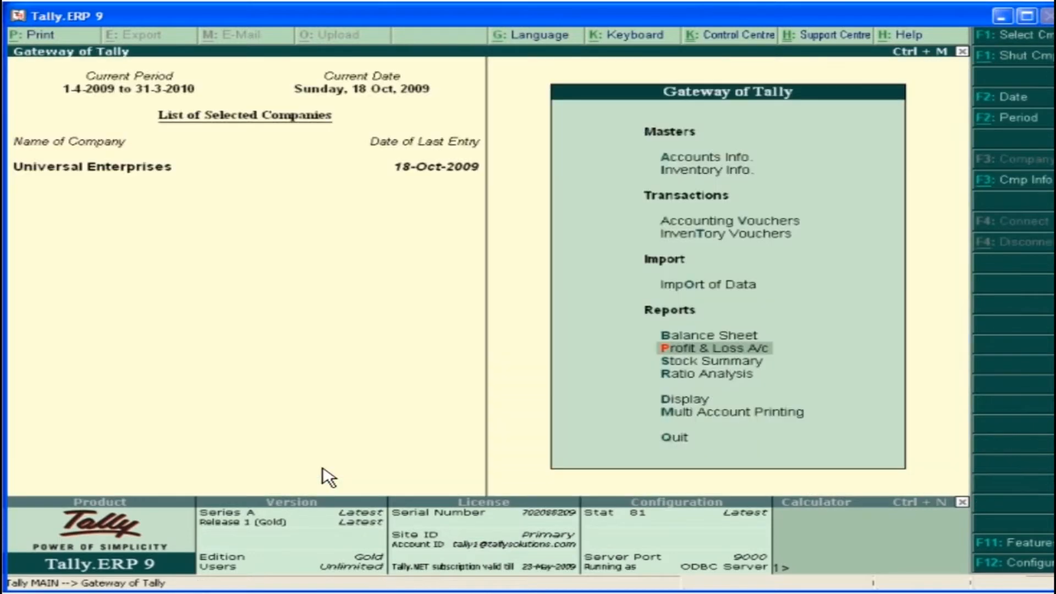
Open the Indirect Expenses group summary from the Profit & Loss account
{"action": "left_click", "coordinate": [742, 350]}
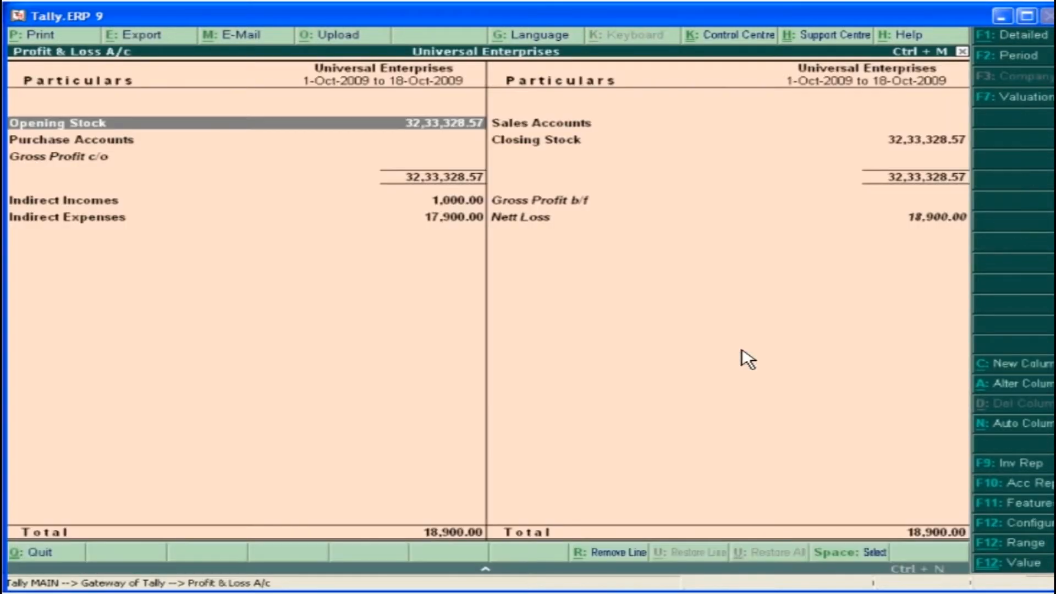
{"action": "left_click", "coordinate": [112, 219]}
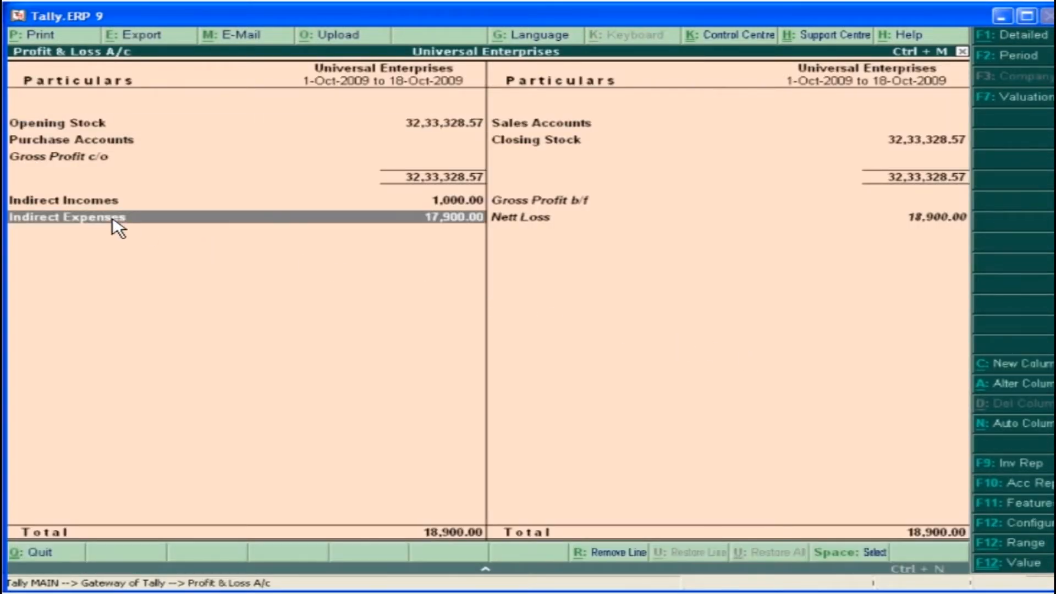
{"action": "left_click", "coordinate": [113, 218]}
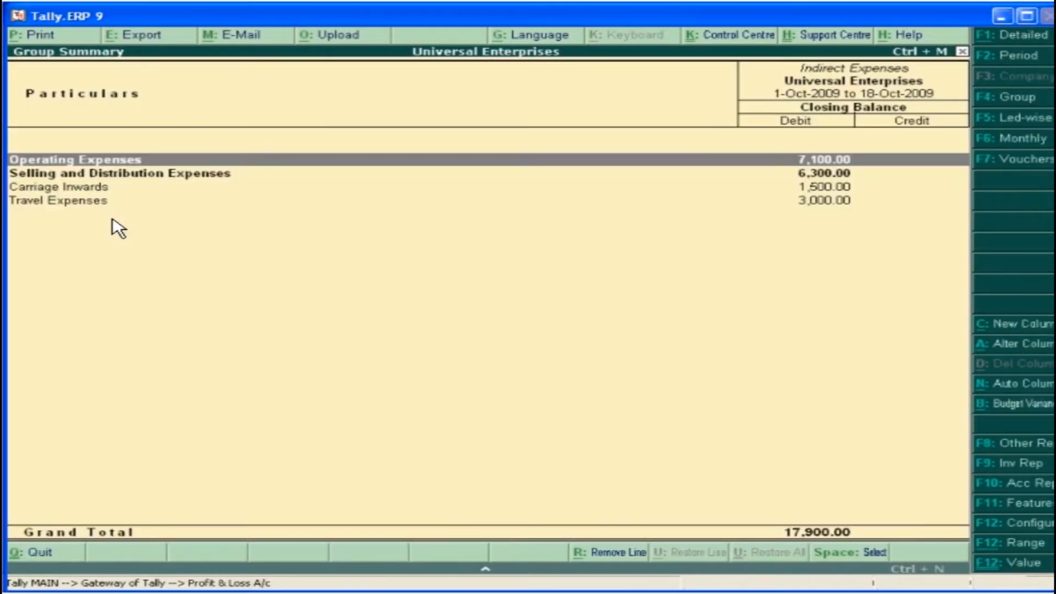
Show the Indirect Expenses summary in detail and compare its figures with the Indirect Expenses budget in a variance analysis
{"action": "left_click", "coordinate": [1002, 35]}
{"action": "left_click", "coordinate": [1001, 403]}
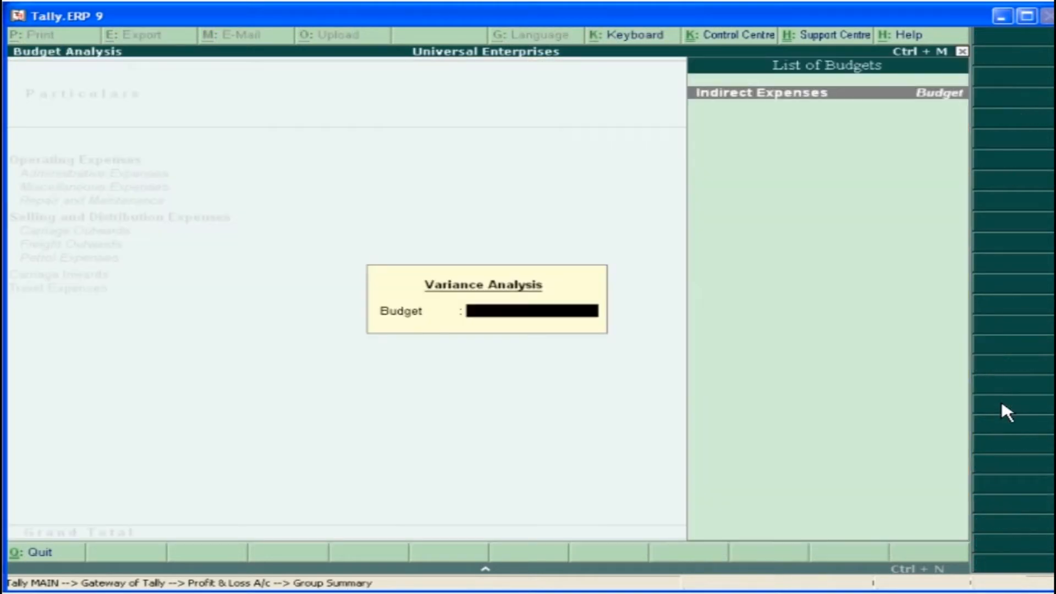
{"action": "left_click", "coordinate": [809, 96]}
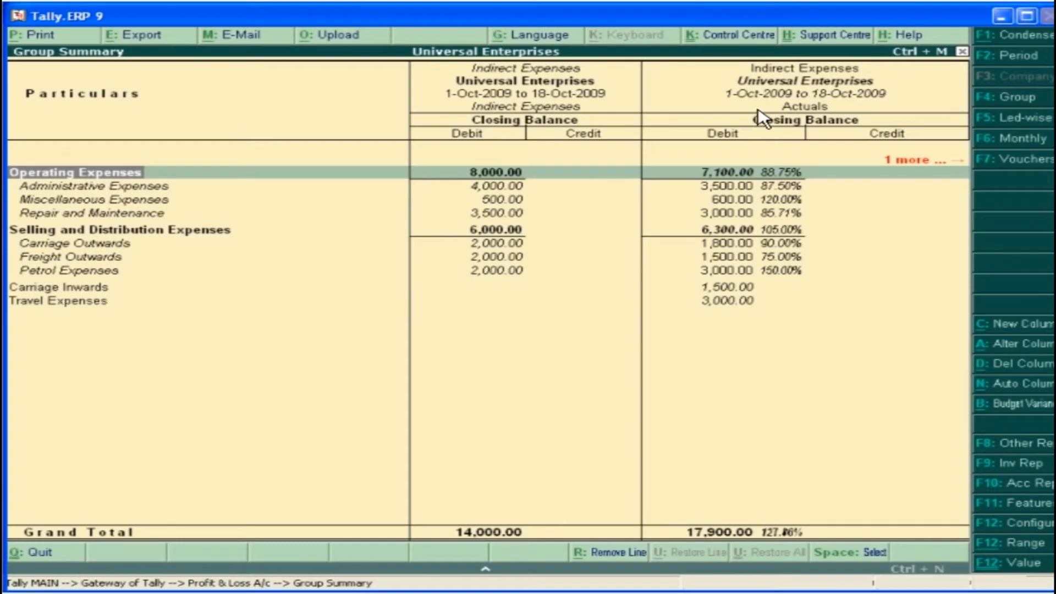
{"action": "left_click", "coordinate": [497, 174]}
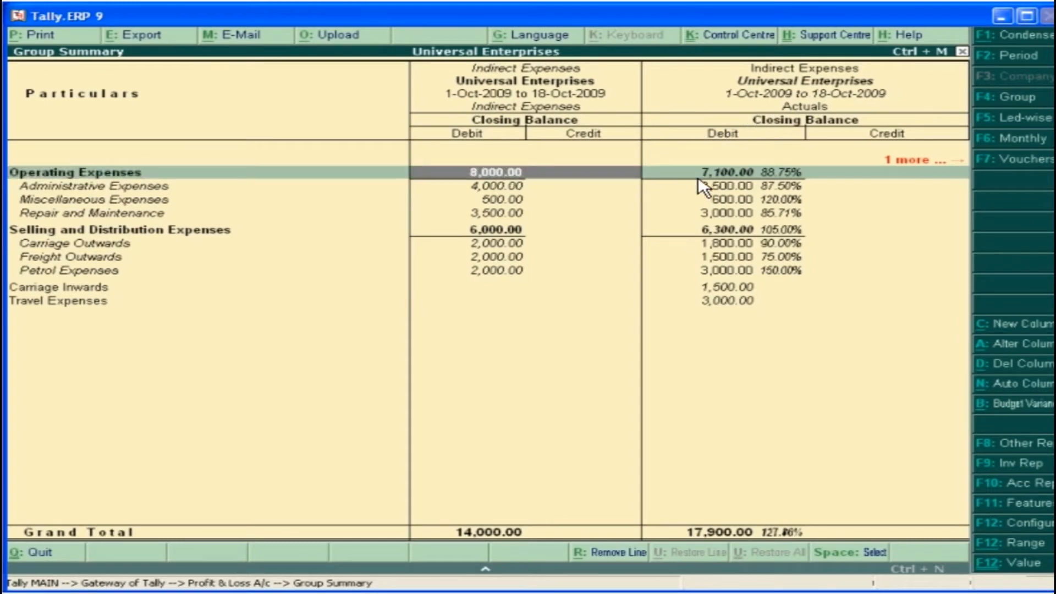
{"action": "left_click", "coordinate": [753, 177]}
{"action": "left_click", "coordinate": [911, 163]}
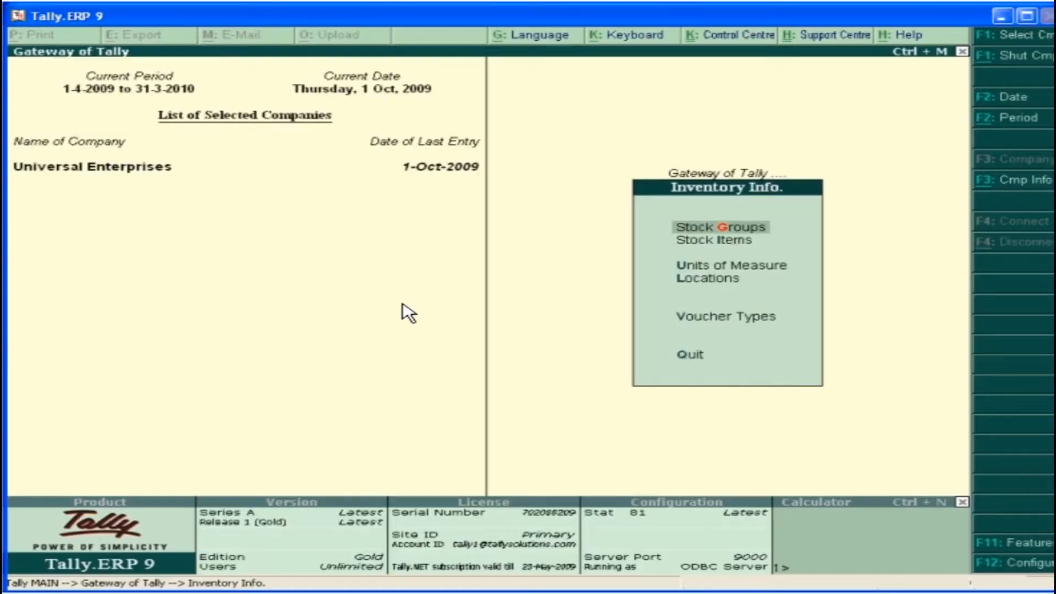
Create a single stock location named Mumbai Stores under Primary and return to the Gateway of Tally
{"action": "left_click", "coordinate": [702, 279]}
{"action": "left_click", "coordinate": [695, 248]}
{"action": "type", "text": "Mumbai Stores"}
{"action": "key", "text": "Return"}
{"action": "key", "text": "Return"}
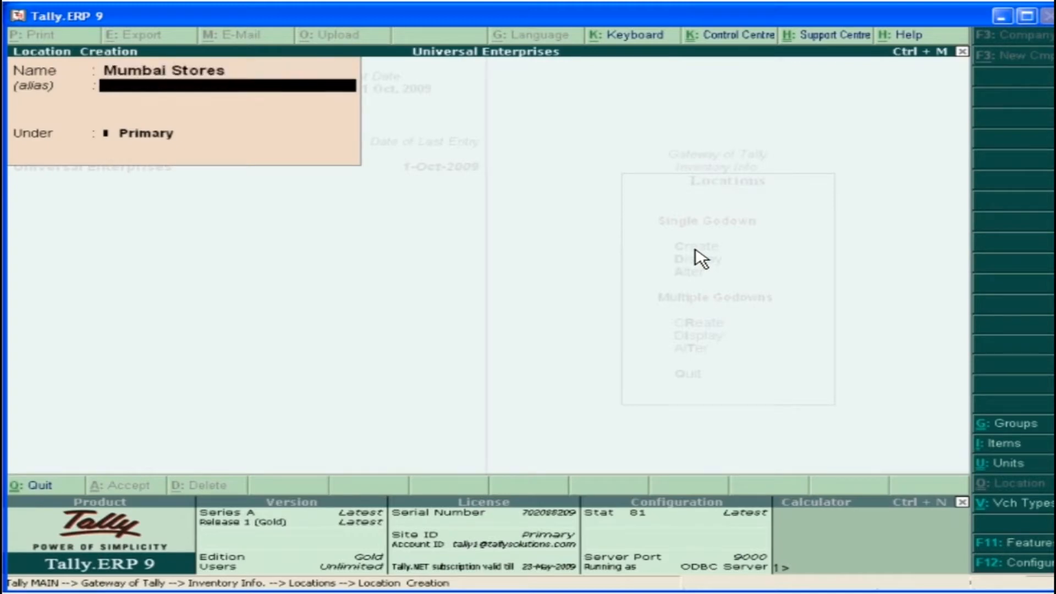
{"action": "left_click", "coordinate": [804, 93]}
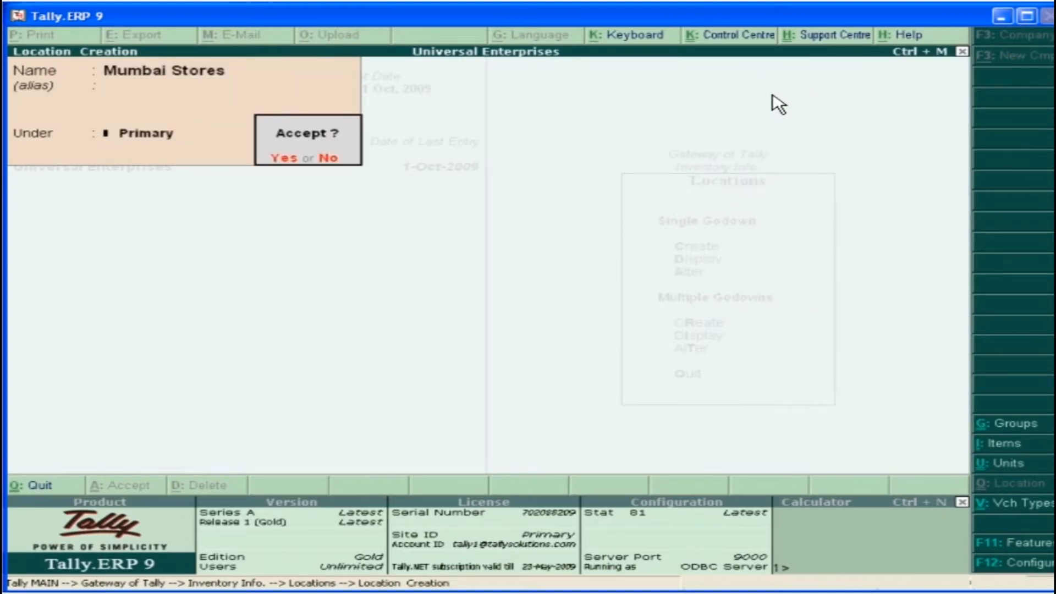
{"action": "left_click", "coordinate": [286, 162]}
{"action": "key", "text": "Escape"}
{"action": "key", "text": "Escape"}
{"action": "key", "text": "Escape"}
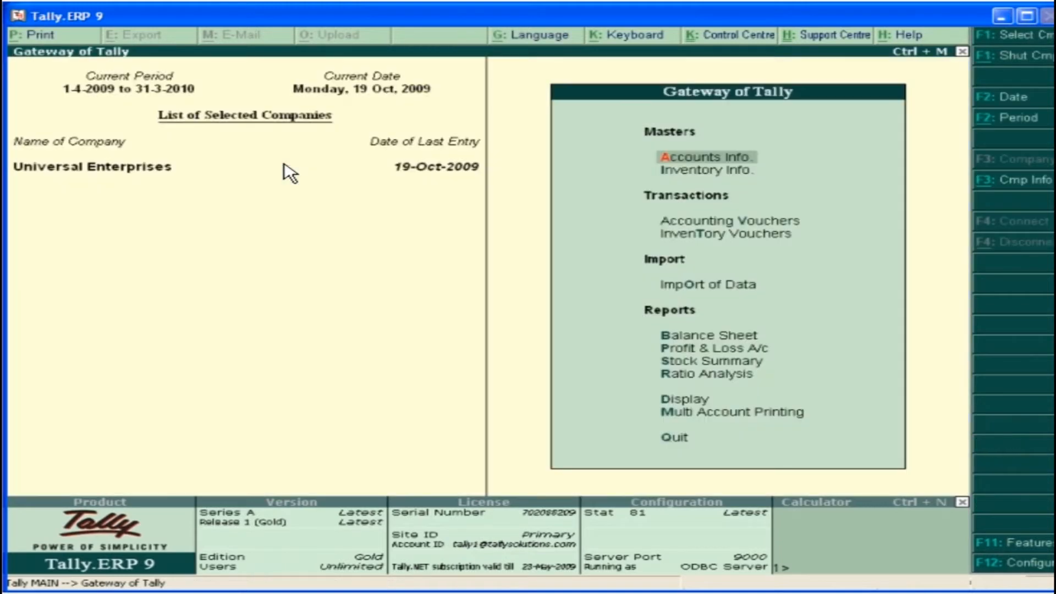
Start a Transfer Journal stock voucher to Mumbai Stores and enter 2 Lenovo 3000 Y410 from the Warehouse
{"action": "left_click", "coordinate": [737, 235]}
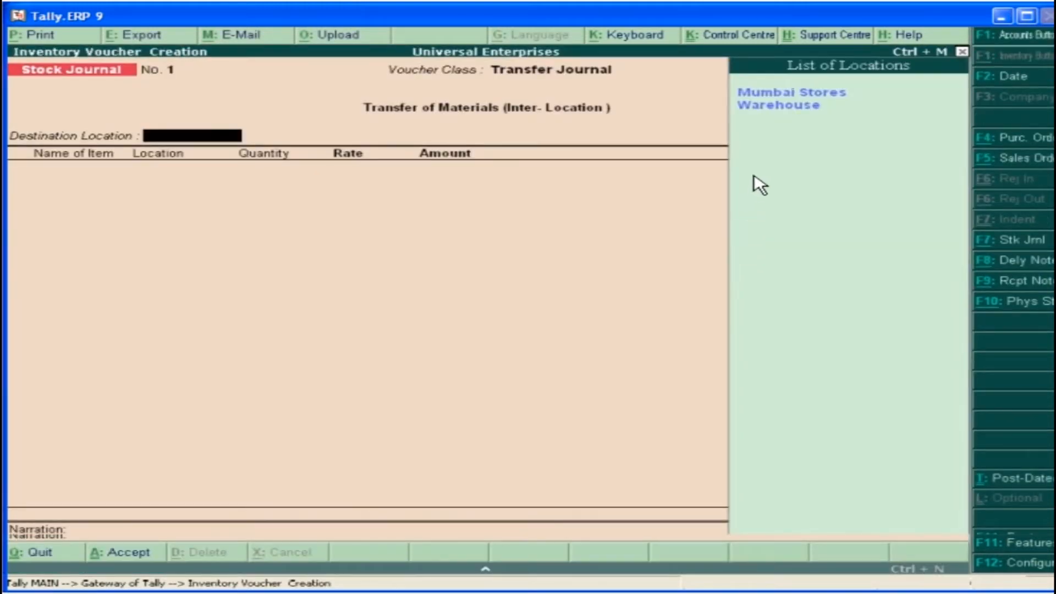
{"action": "left_click", "coordinate": [780, 98]}
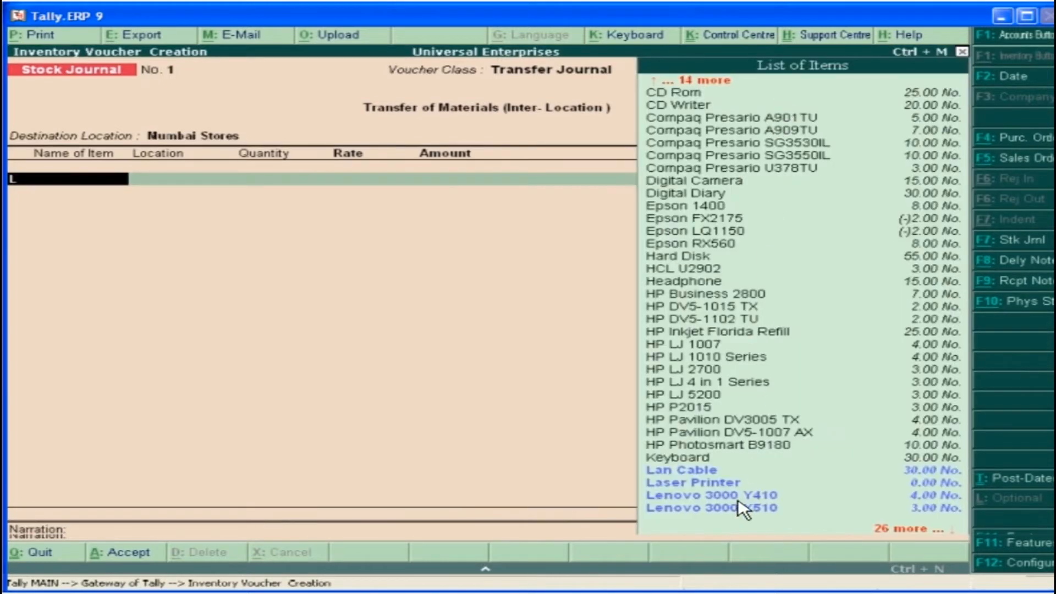
{"action": "left_click", "coordinate": [737, 500]}
{"action": "type", "text": "W"}
{"action": "key", "text": "Return"}
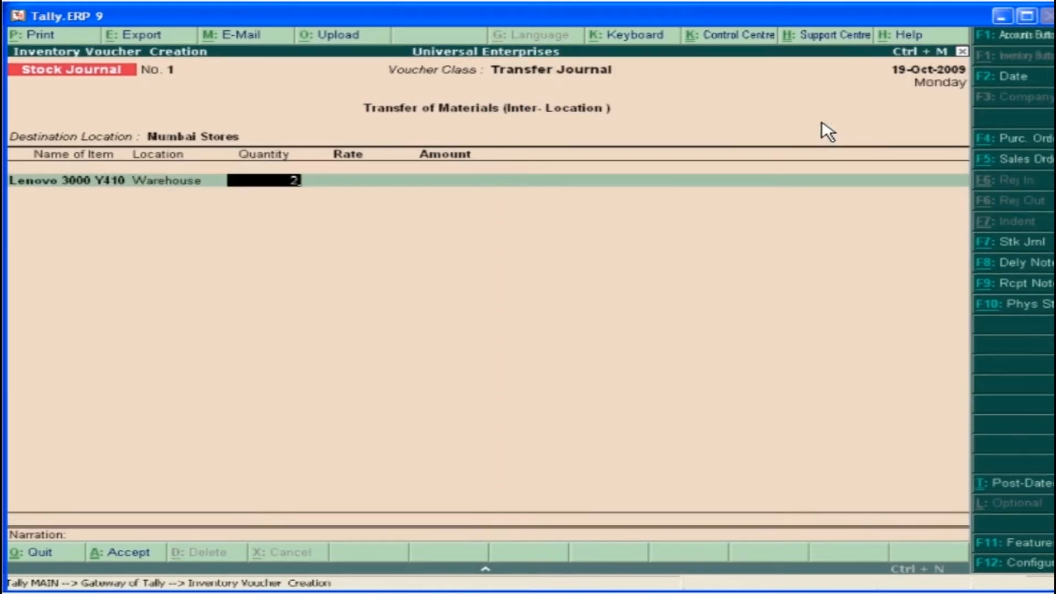
{"action": "key", "text": "Return"}
{"action": "key", "text": "Return"}
{"action": "key", "text": "Return"}
Add 2 Lenovo 3000 Y510 from the Warehouse to the stock transfer, leave the narration blank and save the voucher
{"action": "type", "text": "L"}
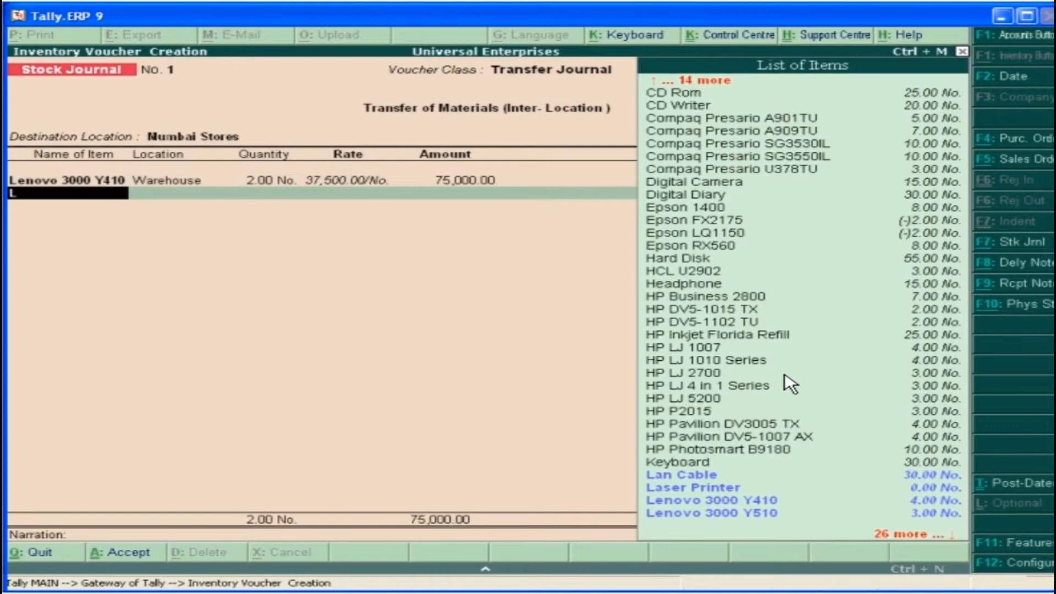
{"action": "left_click", "coordinate": [765, 514]}
{"action": "type", "text": "W"}
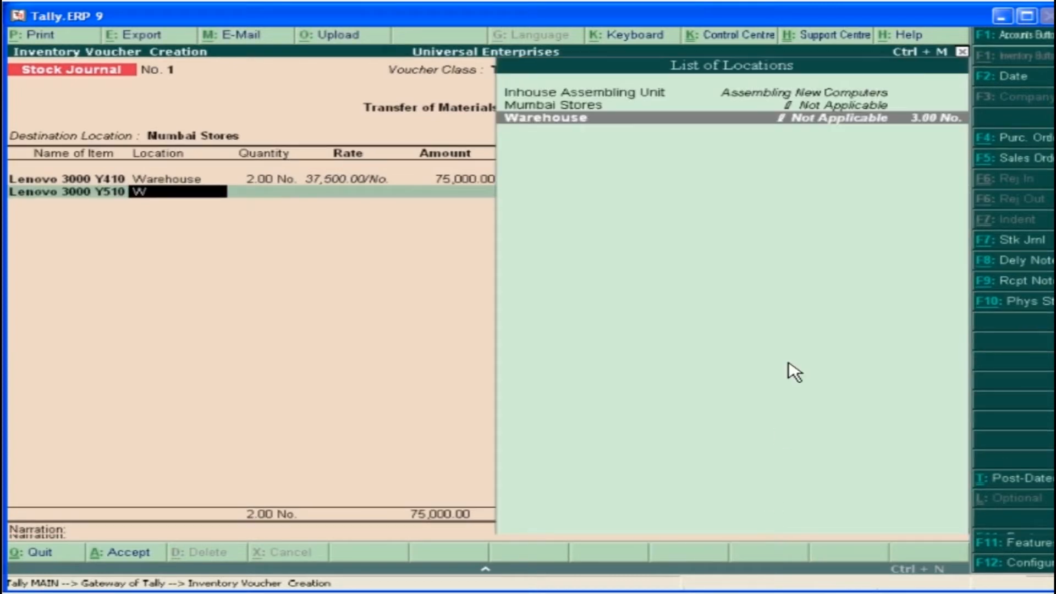
{"action": "left_click", "coordinate": [826, 121]}
{"action": "type", "text": "2"}
{"action": "key", "text": "Return"}
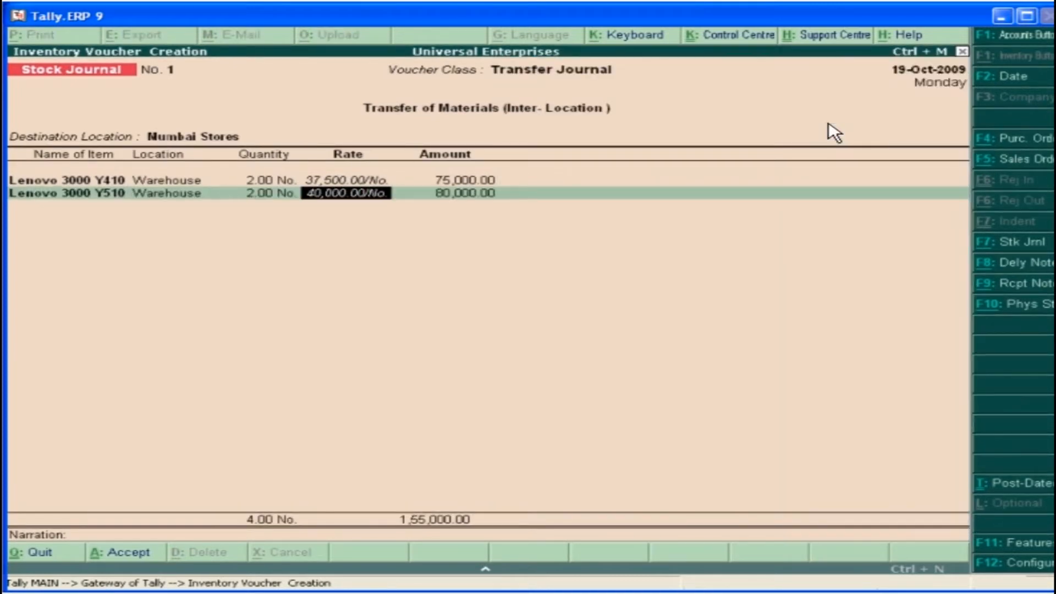
{"action": "key", "text": "Return"}
{"action": "key", "text": "Return"}
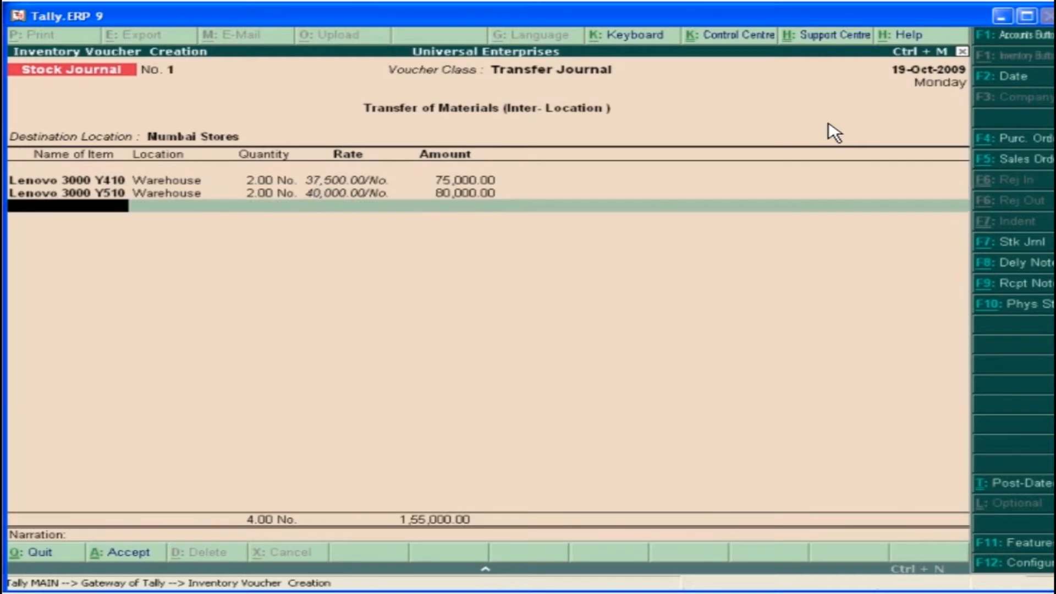
{"action": "key", "text": "Return"}
{"action": "key", "text": "Return"}
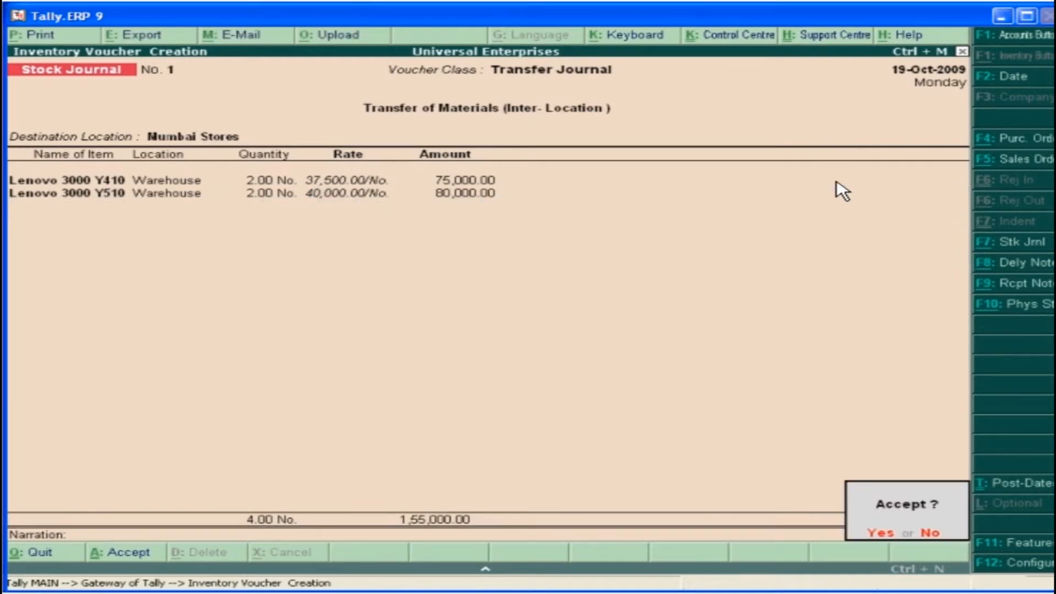
{"action": "left_click", "coordinate": [886, 533]}
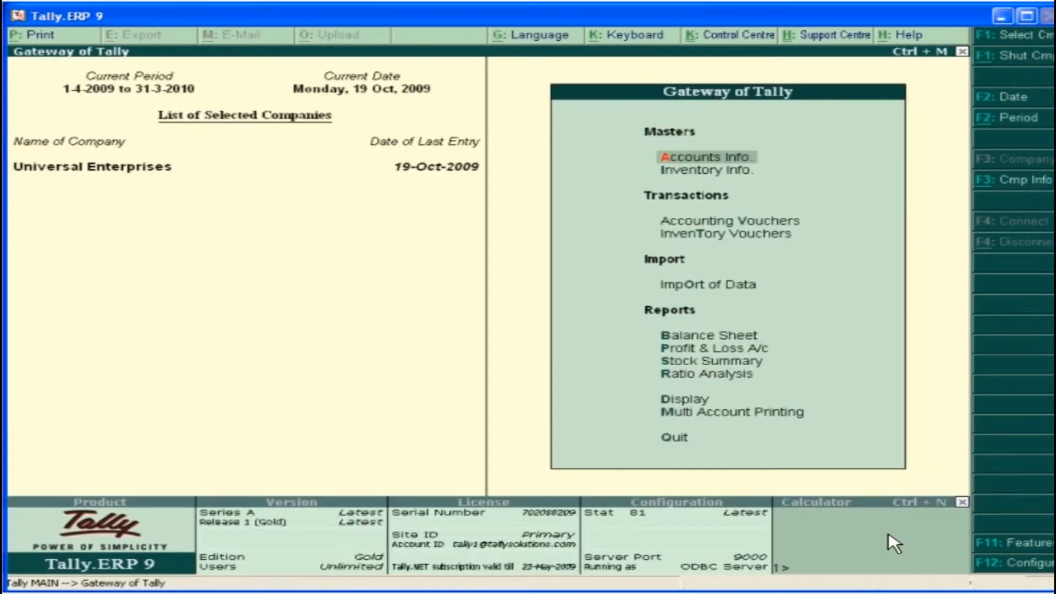
Open the location summary of the Warehouse from the inventory statements
{"action": "left_click", "coordinate": [697, 406]}
{"action": "left_click", "coordinate": [697, 405]}
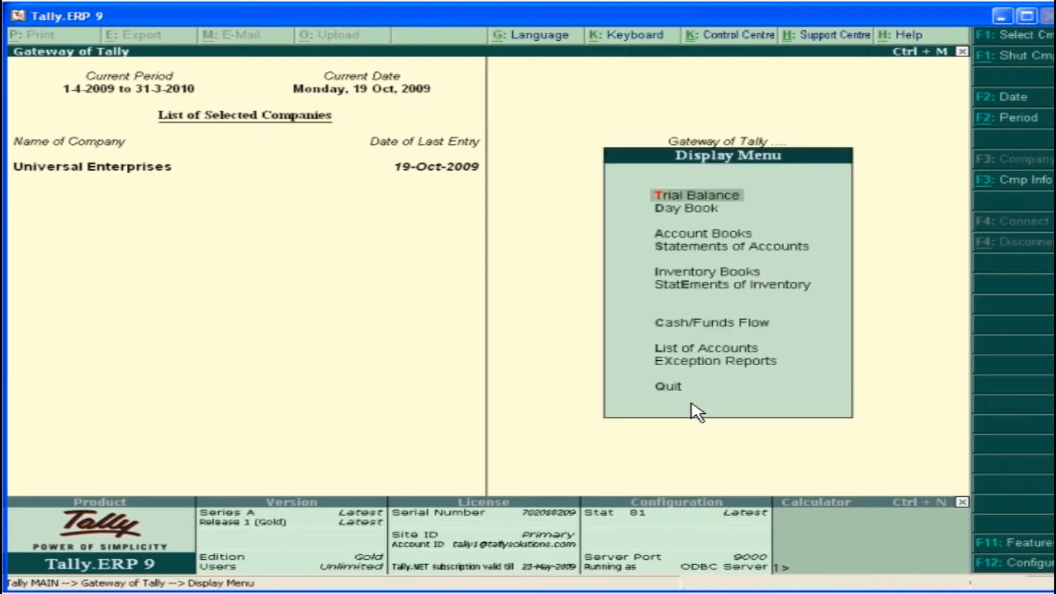
{"action": "left_click", "coordinate": [760, 284]}
{"action": "left_click", "coordinate": [695, 198]}
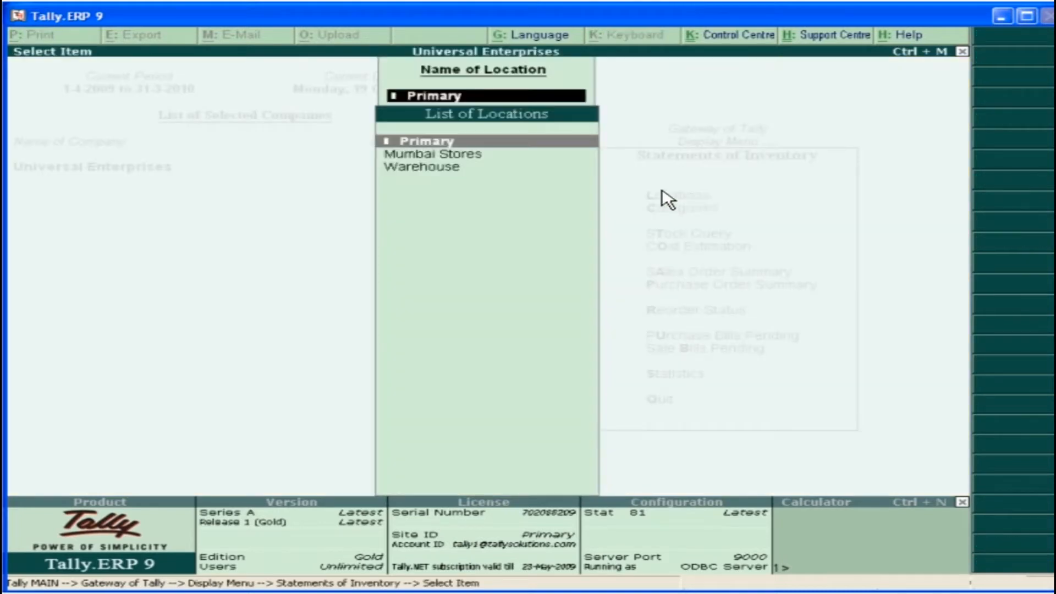
{"action": "left_click", "coordinate": [441, 168]}
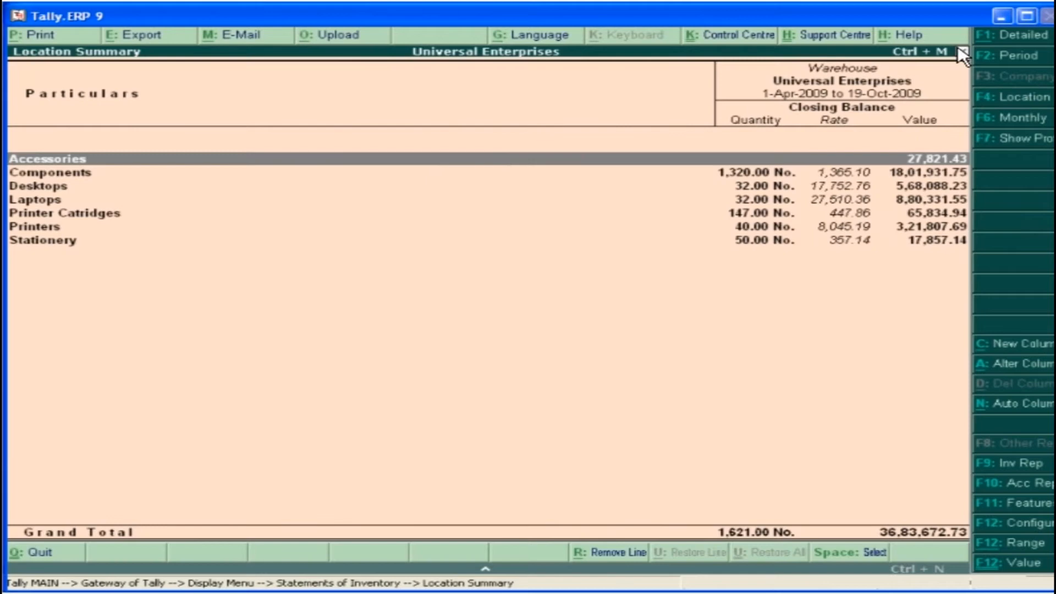
Show the location summary in detail and add a comparison column for Mumbai Stores from 1-4-2009
{"action": "left_click", "coordinate": [1010, 37]}
{"action": "left_click", "coordinate": [1036, 349]}
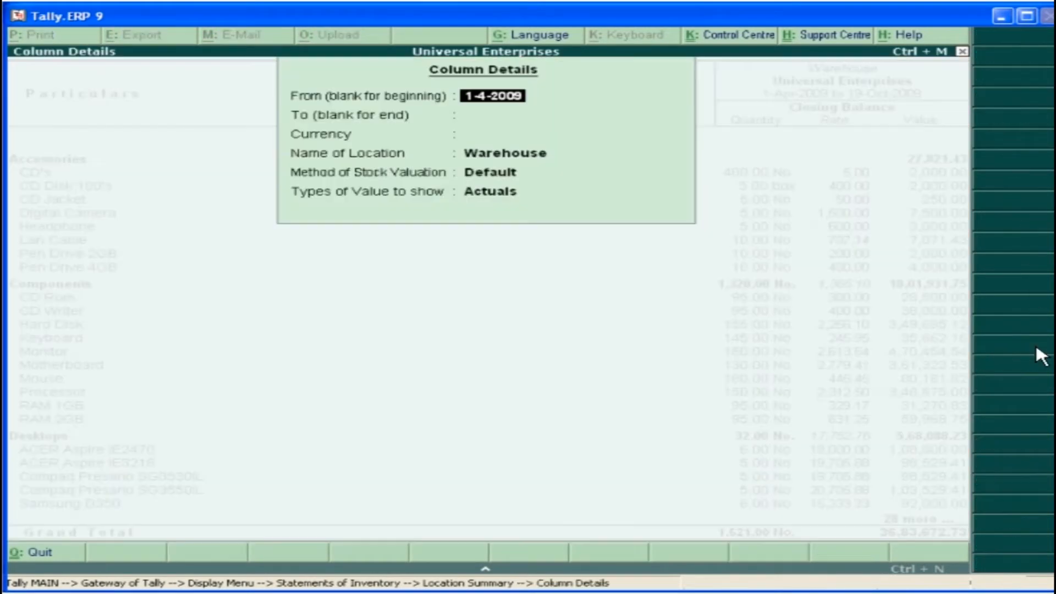
{"action": "key", "text": "Return"}
{"action": "key", "text": "Return"}
{"action": "key", "text": "Return"}
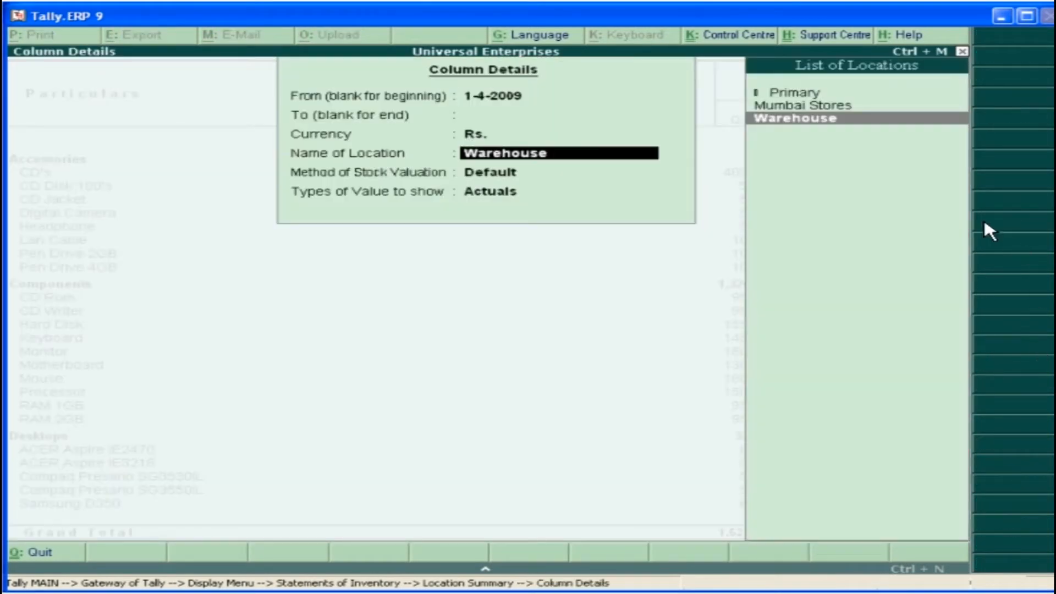
{"action": "left_click", "coordinate": [805, 106]}
{"action": "key", "text": "Return"}
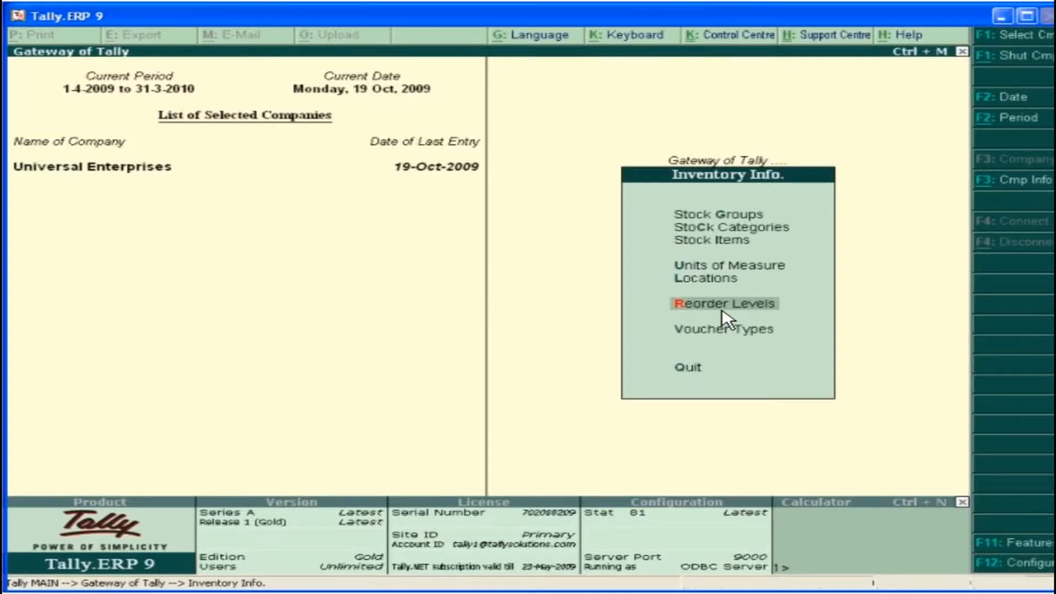
For the Components group, set CD Rom's reorder level to 20 or 5 days' consumption with the Higher criterion
{"action": "left_click", "coordinate": [722, 310]}
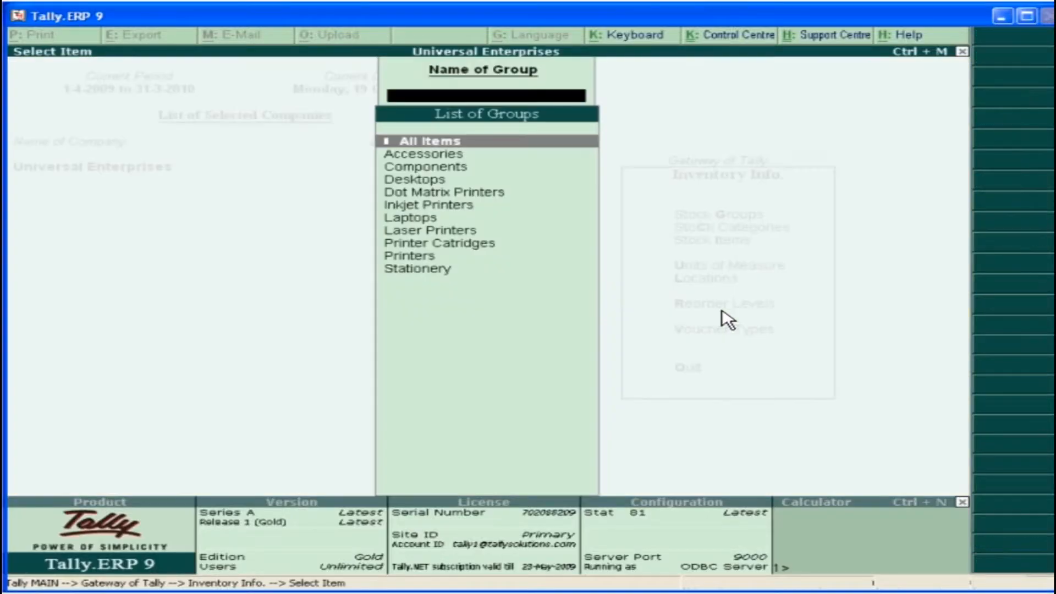
{"action": "left_click", "coordinate": [457, 171]}
{"action": "type", "text": "20"}
{"action": "key", "text": "Return"}
{"action": "type", "text": "5"}
{"action": "key", "text": "Return"}
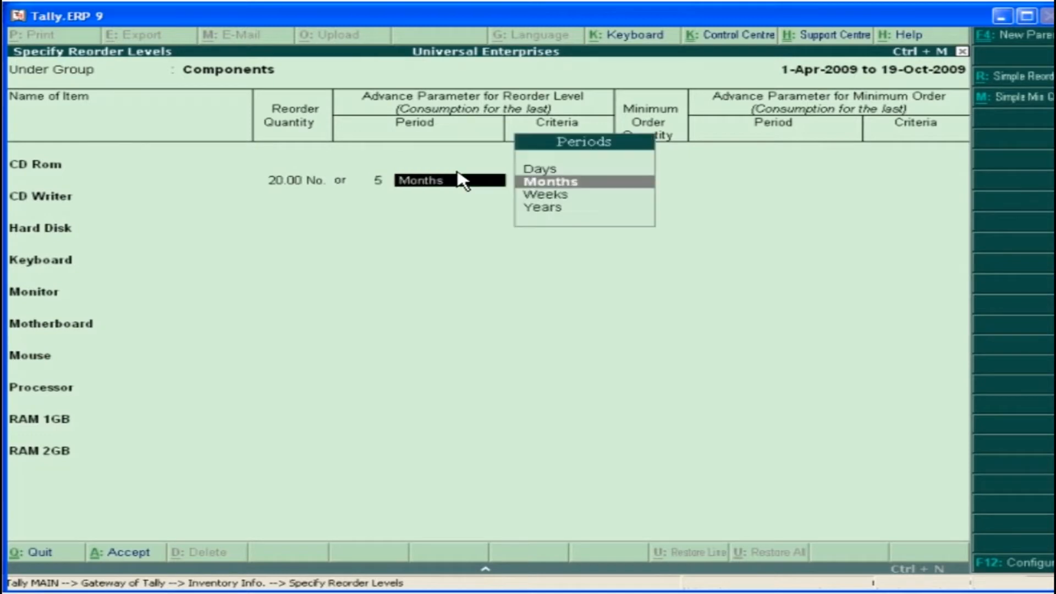
{"action": "left_click", "coordinate": [562, 170]}
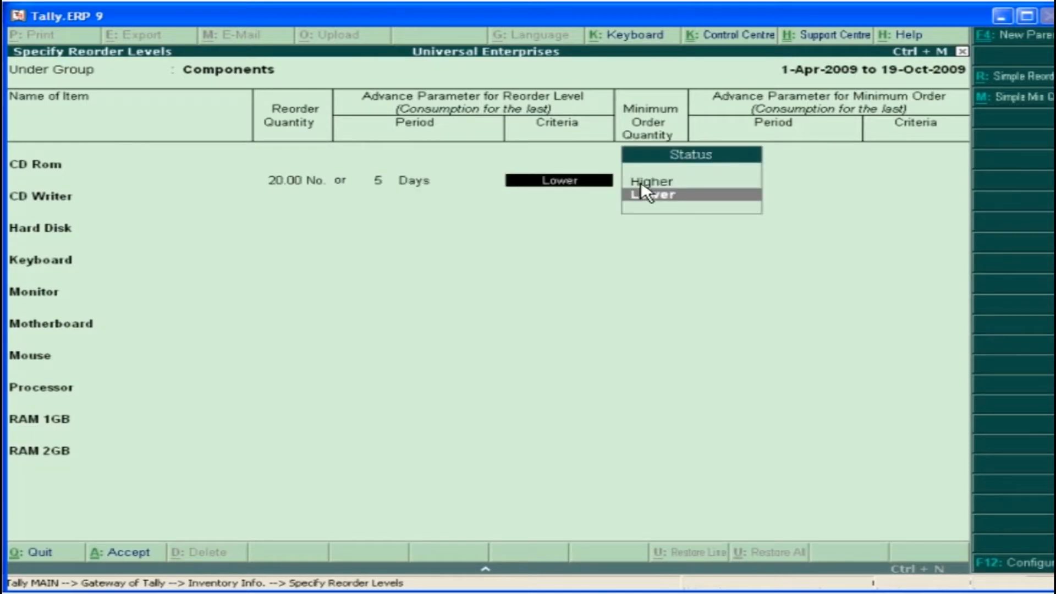
{"action": "left_click", "coordinate": [667, 186]}
Set CD Rom's minimum order quantity to 50 or 3 months' consumption with the Lower criterion, and save the Components reorder levels
{"action": "type", "text": "50"}
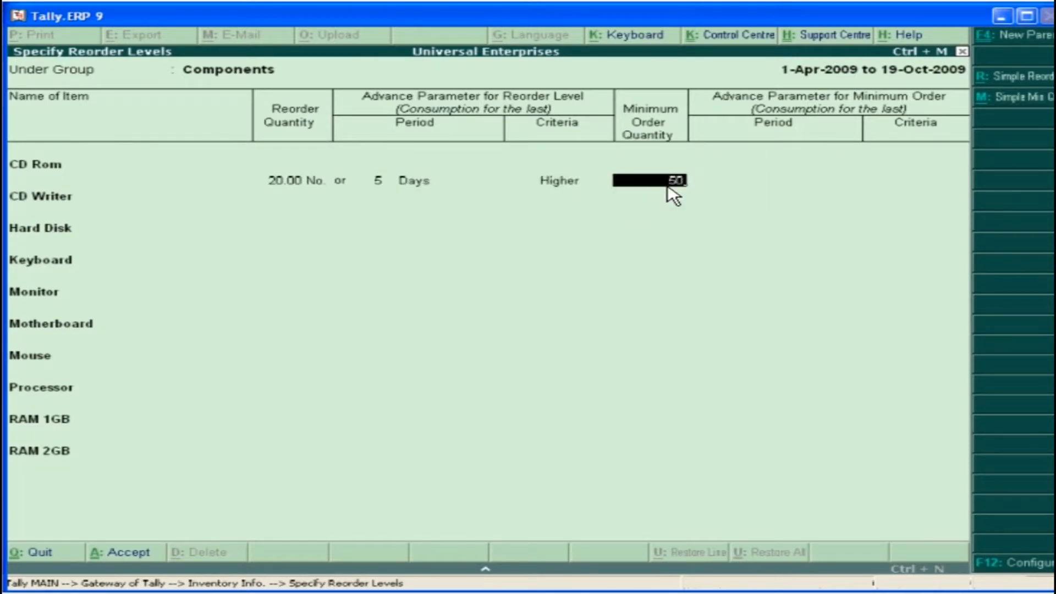
{"action": "key", "text": "Return"}
{"action": "type", "text": "3"}
{"action": "key", "text": "Return"}
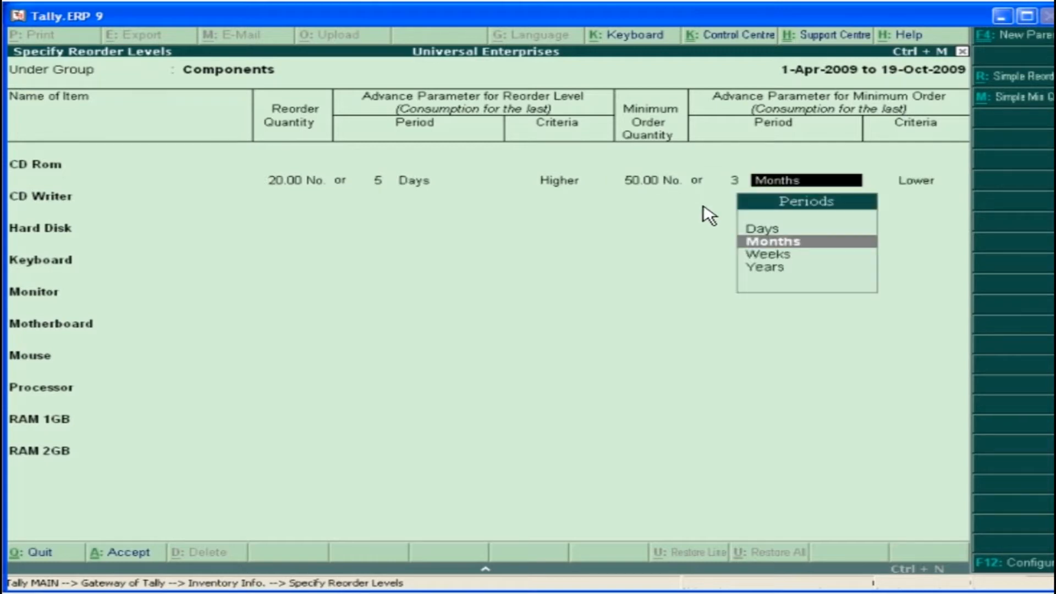
{"action": "left_click", "coordinate": [777, 245]}
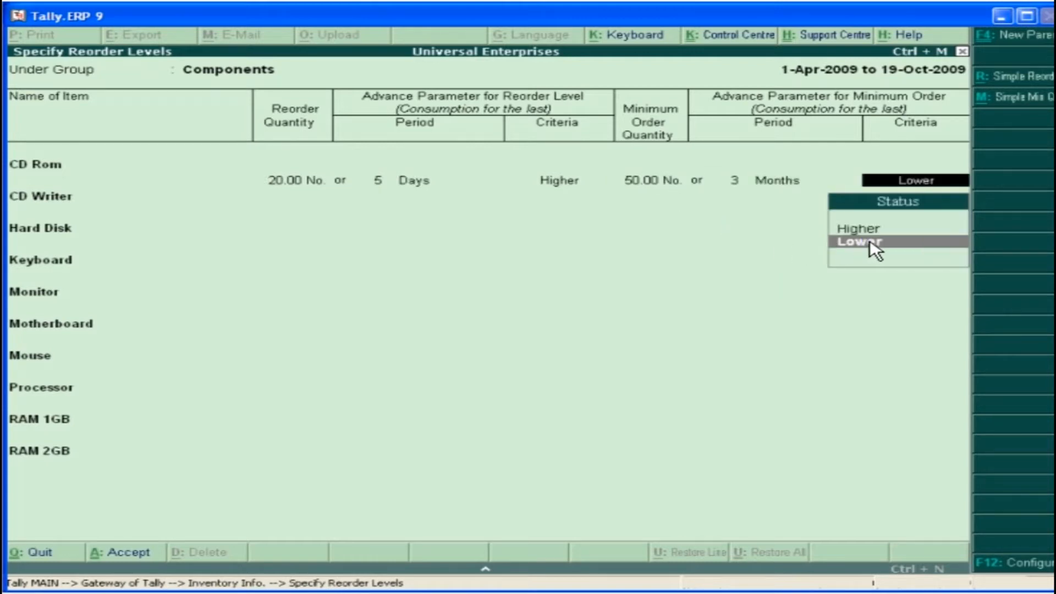
{"action": "left_click", "coordinate": [869, 241]}
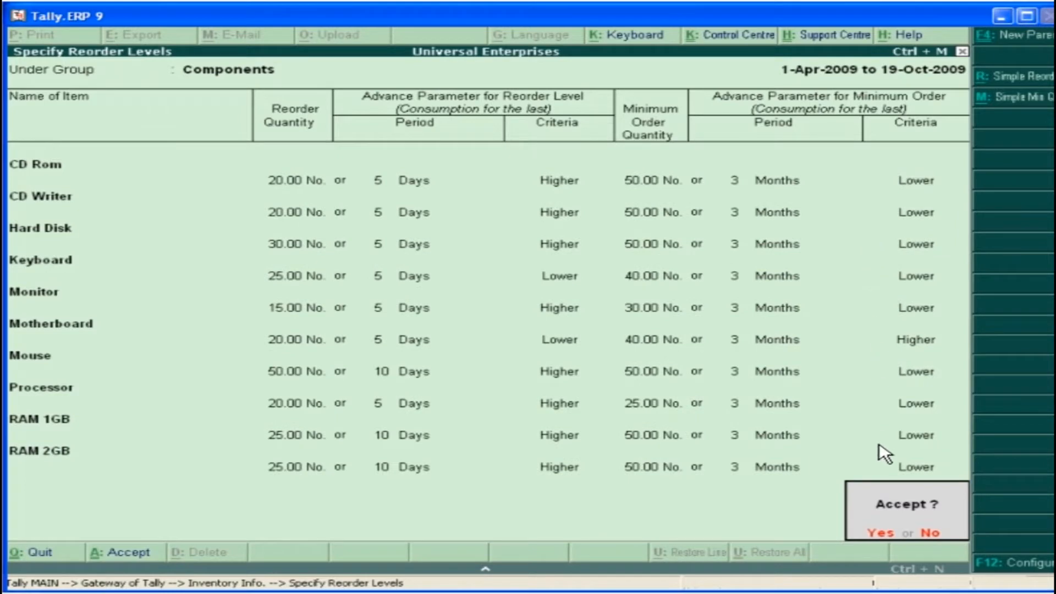
{"action": "left_click", "coordinate": [883, 536]}
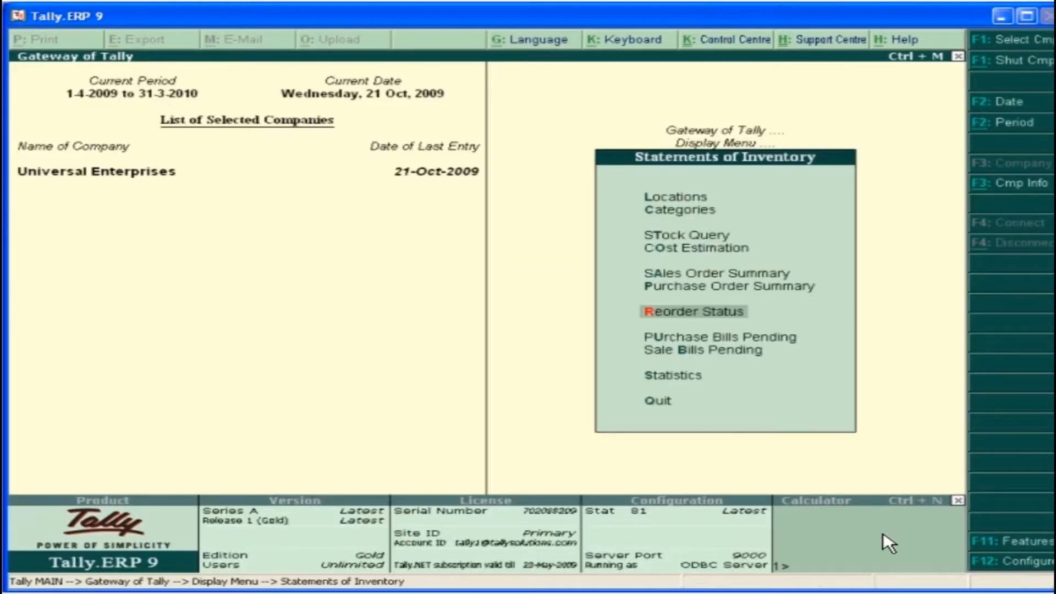
Open the reorder status report for the Components group
{"action": "left_click", "coordinate": [706, 318]}
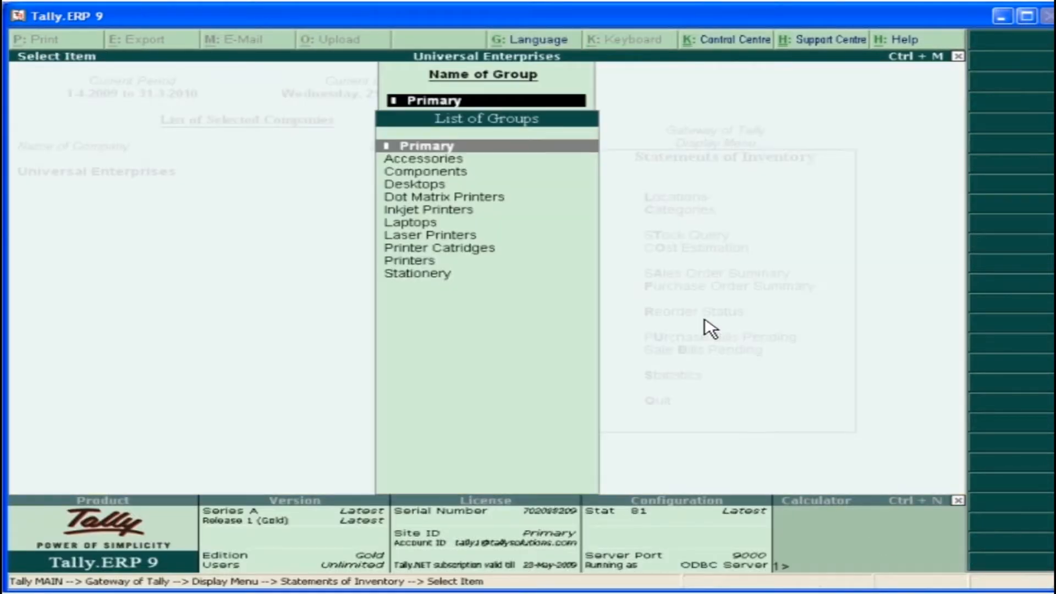
{"action": "left_click", "coordinate": [436, 175]}
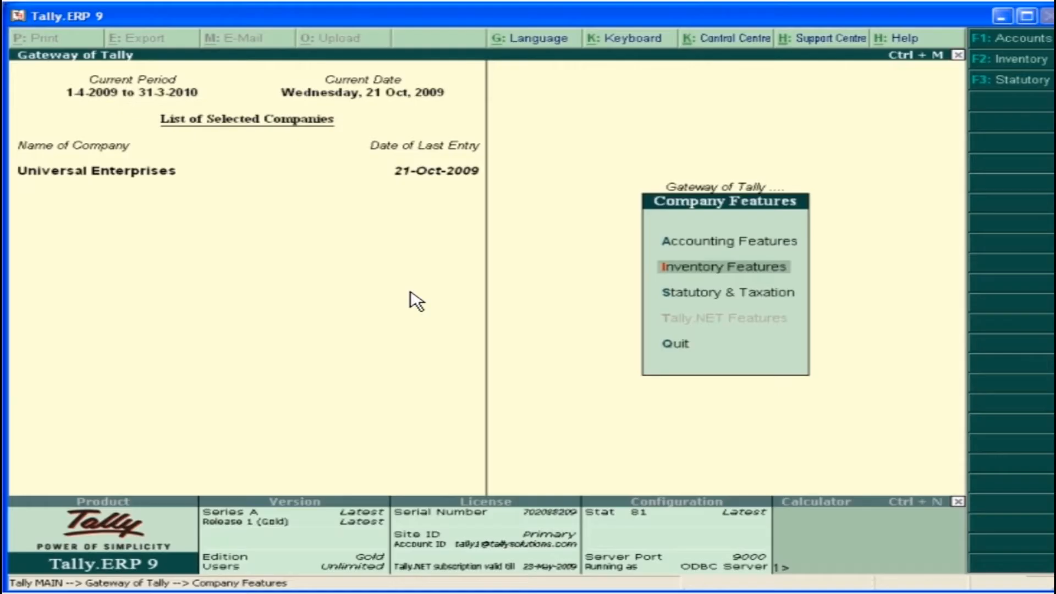
Turn on multiple price levels in the company's inventory features
{"action": "left_click", "coordinate": [738, 268]}
{"action": "key", "text": "Return"}
{"action": "key", "text": "Return"}
{"action": "key", "text": "Return"}
{"action": "key", "text": "Return"}
{"action": "key", "text": "Return"}
{"action": "key", "text": "Return"}
{"action": "key", "text": "Return"}
{"action": "key", "text": "Return"}
{"action": "key", "text": "Return"}
{"action": "key", "text": "Return"}
{"action": "key", "text": "Return"}
{"action": "key", "text": "Return"}
{"action": "key", "text": "Return"}
{"action": "type", "text": "Yes"}
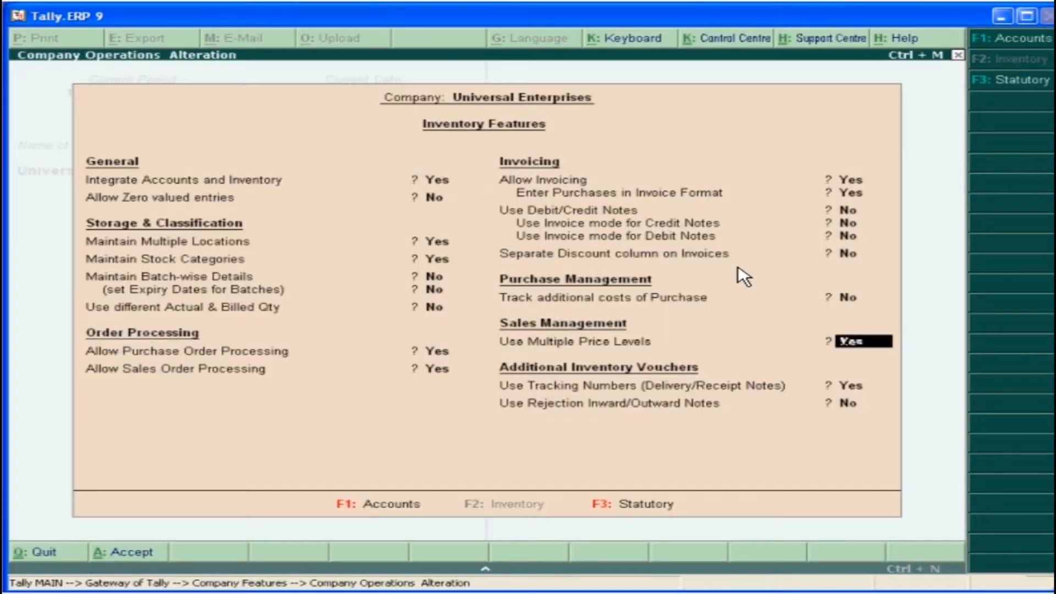
Create the company price levels Wholesale and Retail, and save the inventory features
{"action": "key", "text": "Return"}
{"action": "type", "text": "Wholesale"}
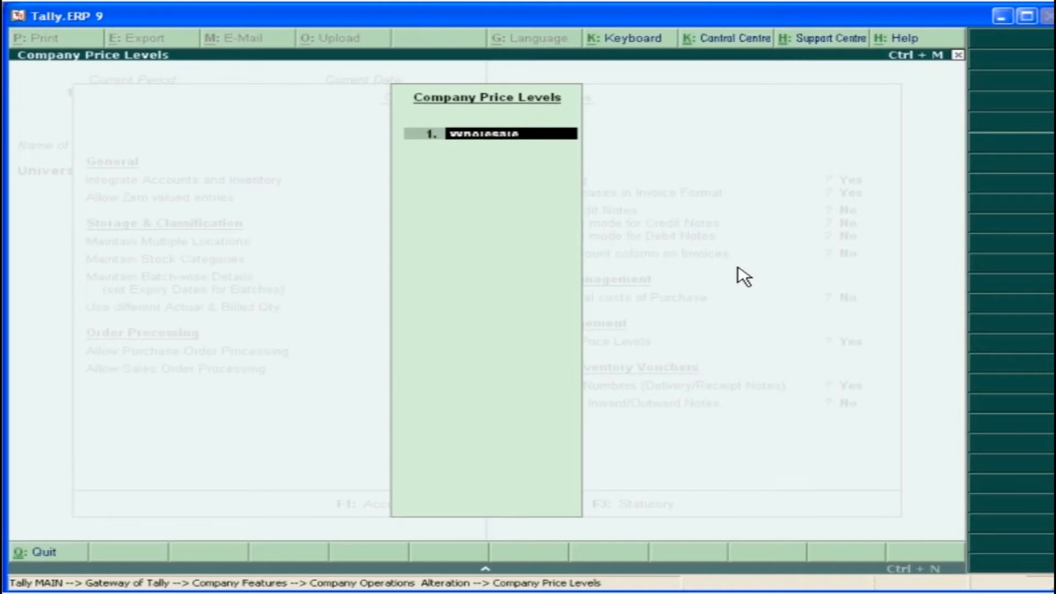
{"action": "key", "text": "Return"}
{"action": "type", "text": "Retail"}
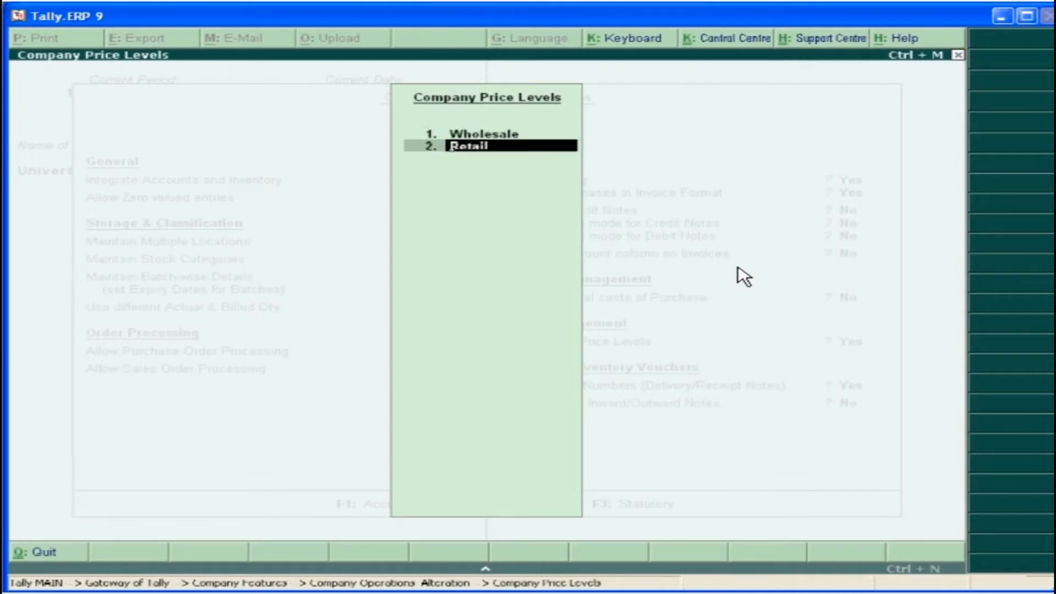
{"action": "key", "text": "Return"}
{"action": "key", "text": "Return"}
{"action": "key", "text": "Return"}
{"action": "key", "text": "Return"}
{"action": "left_click", "coordinate": [829, 516]}
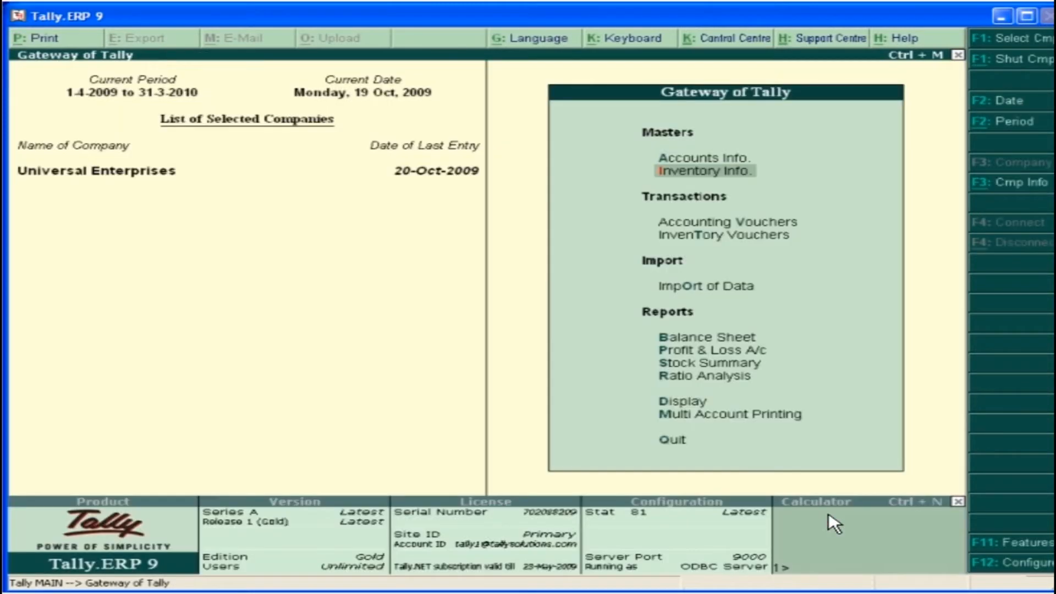
Open the Wholesale price list for the Inkjet Printers group, applicable from 20-Oct-2009
{"action": "left_click", "coordinate": [706, 172]}
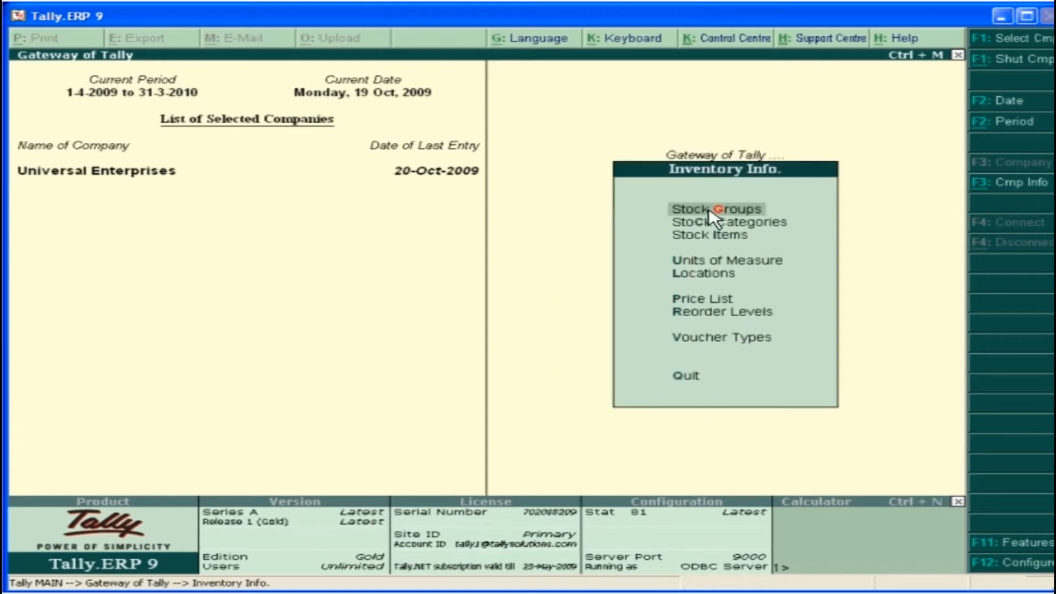
{"action": "left_click", "coordinate": [715, 311]}
{"action": "left_click", "coordinate": [432, 214]}
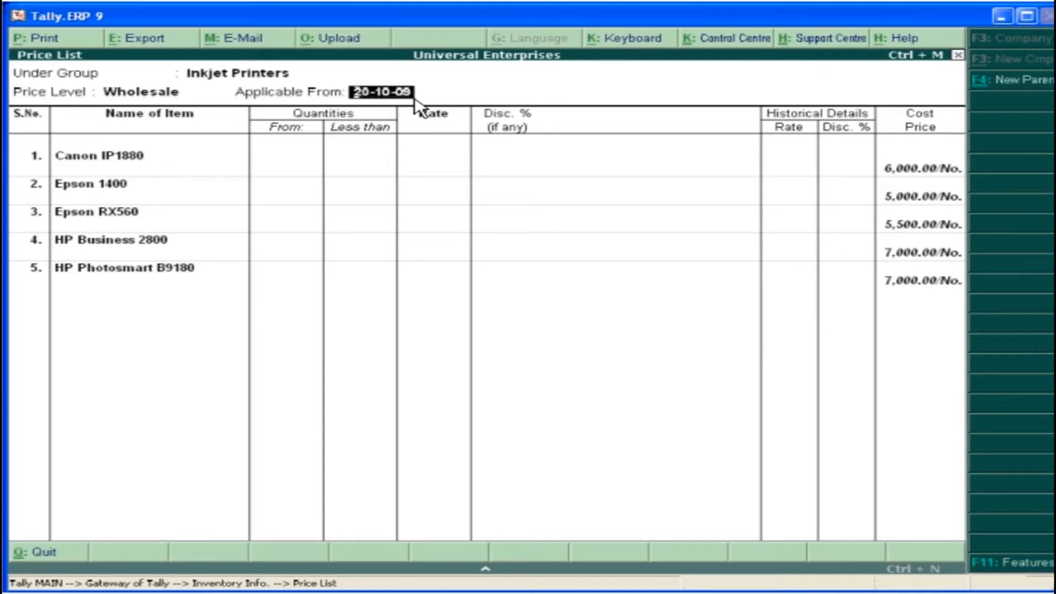
{"action": "key", "text": "Return"}
Set Canon IP1880's rate to 7,500 for quantities less than 2, without a discount
{"action": "type", "text": "2"}
{"action": "key", "text": "Return"}
{"action": "type", "text": "7500"}
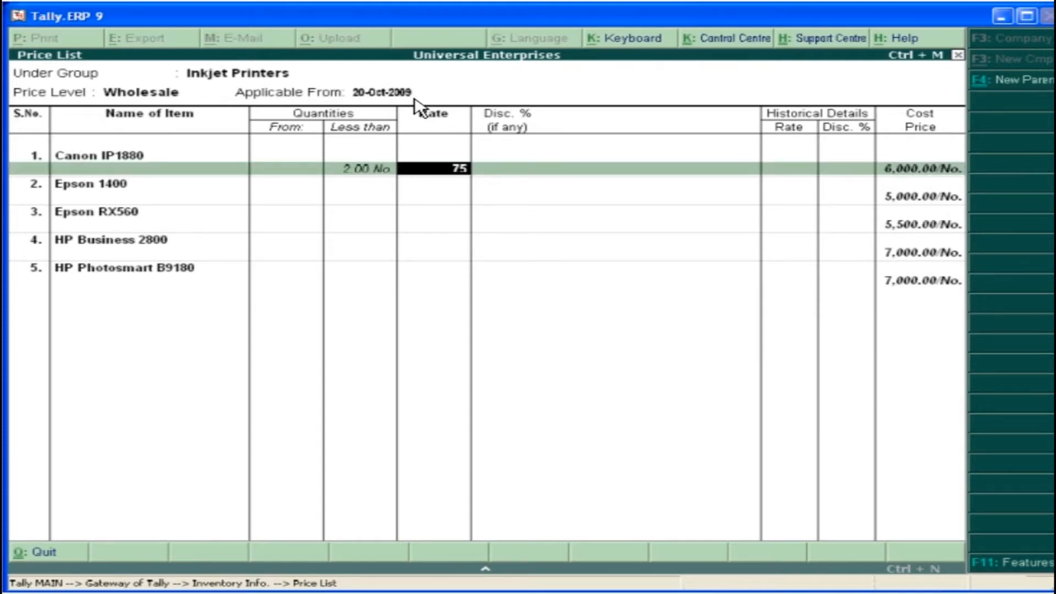
{"action": "key", "text": "Return"}
Add a Canon IP1880 price slab for quantities from 2 to less than 5 at 7,500 with 5% discount
{"action": "key", "text": "Return"}
{"action": "type", "text": "5"}
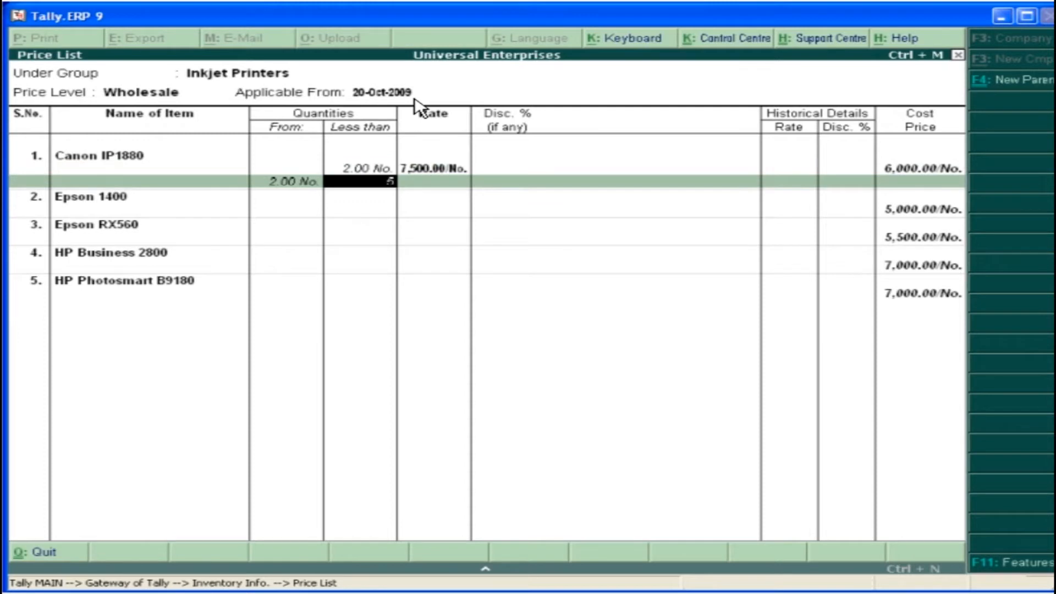
{"action": "key", "text": "Return"}
{"action": "type", "text": "7,500"}
{"action": "key", "text": "Return"}
{"action": "type", "text": "5"}
Add a Canon IP1880 slab from 5 to less than 10 at 7,500 with 10% discount, and save the completed price list
{"action": "key", "text": "Return"}
{"action": "type", "text": "1"}
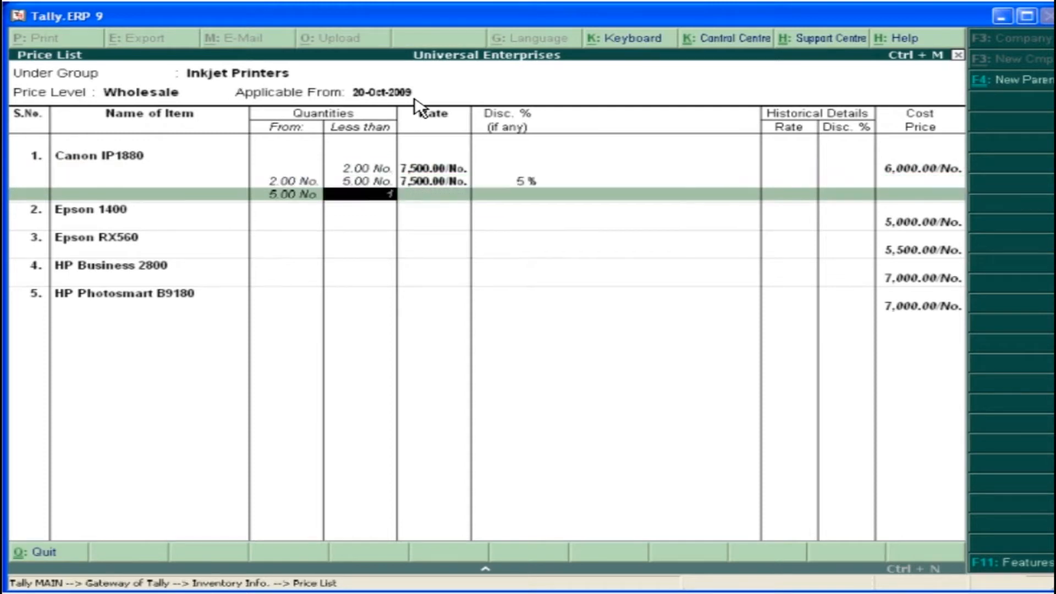
{"action": "key", "text": "Return"}
{"action": "key", "text": "Return"}
{"action": "type", "text": "10"}
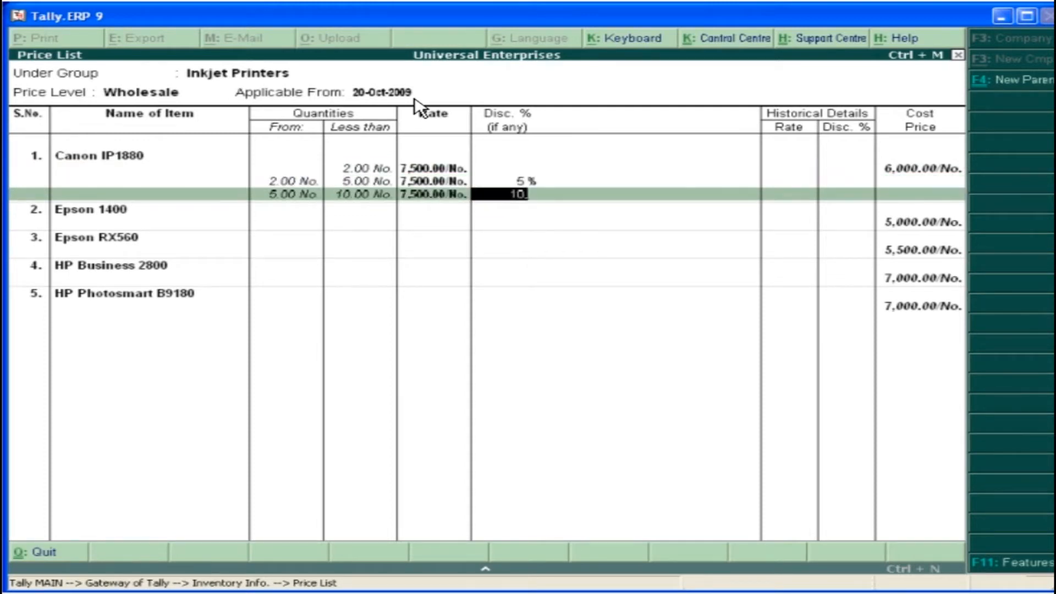
{"action": "key", "text": "Return"}
{"action": "key", "text": "Return"}
{"action": "key", "text": "Return"}
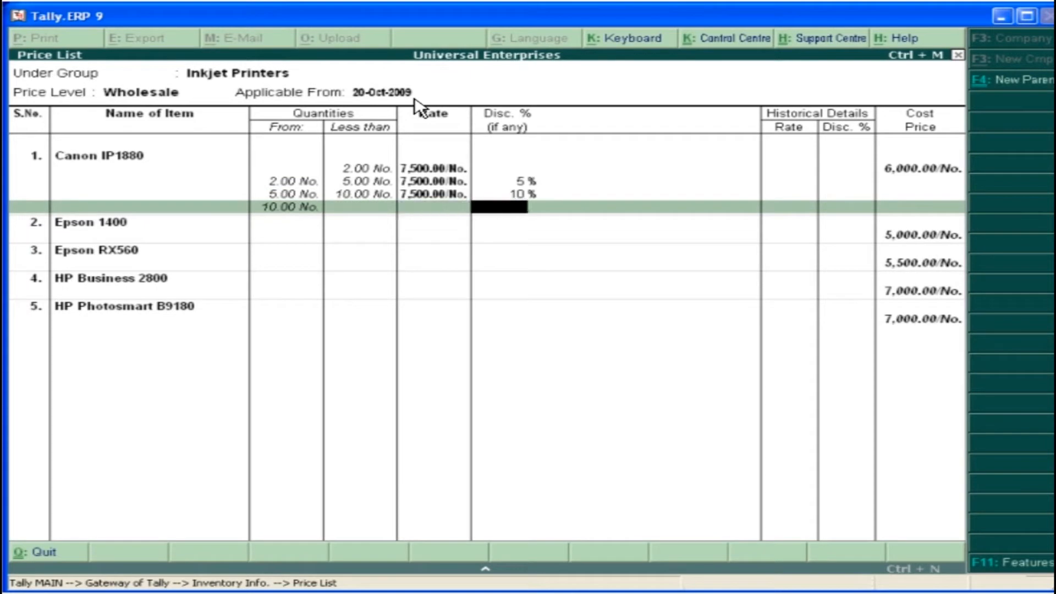
{"action": "key", "text": "Return"}
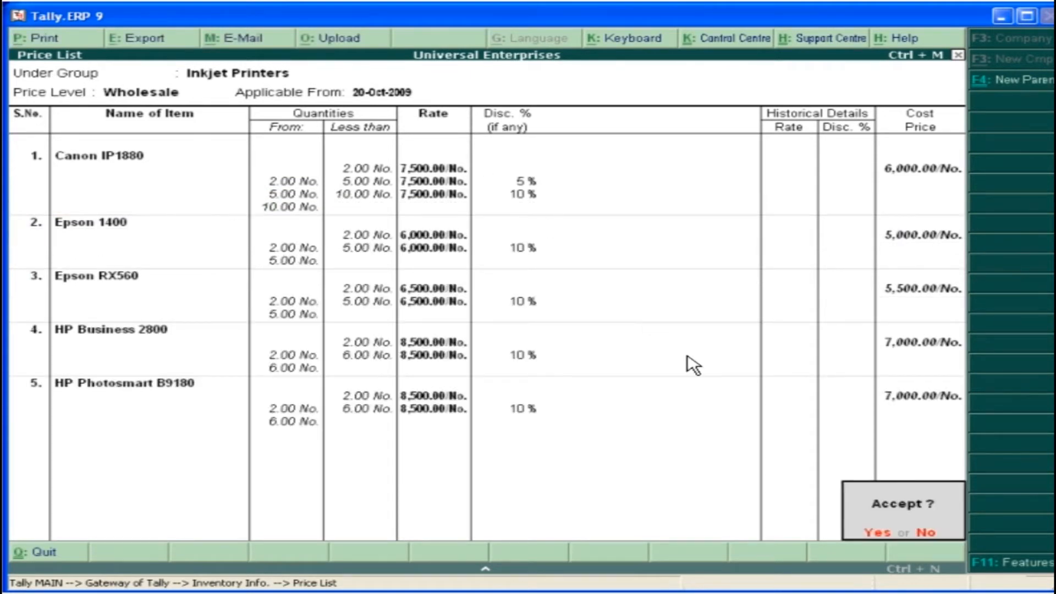
{"action": "left_click", "coordinate": [877, 536]}
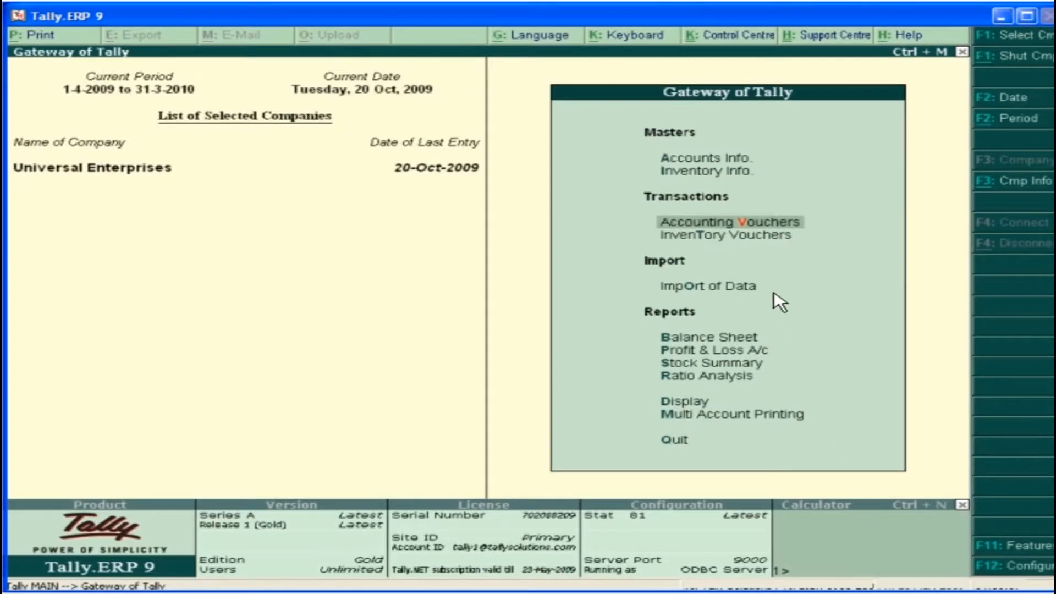
Start a sales voucher with reference 09-54 for Computer City, using the Wholesale price level and the Sales ledger
{"action": "left_click", "coordinate": [746, 222]}
{"action": "type", "text": "09-54"}
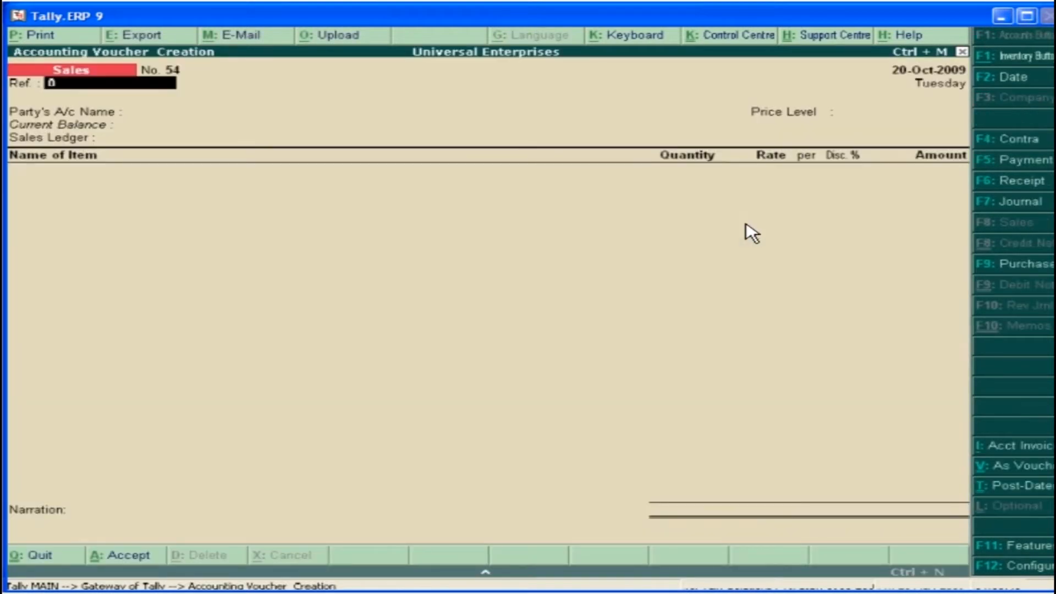
{"action": "key", "text": "Return"}
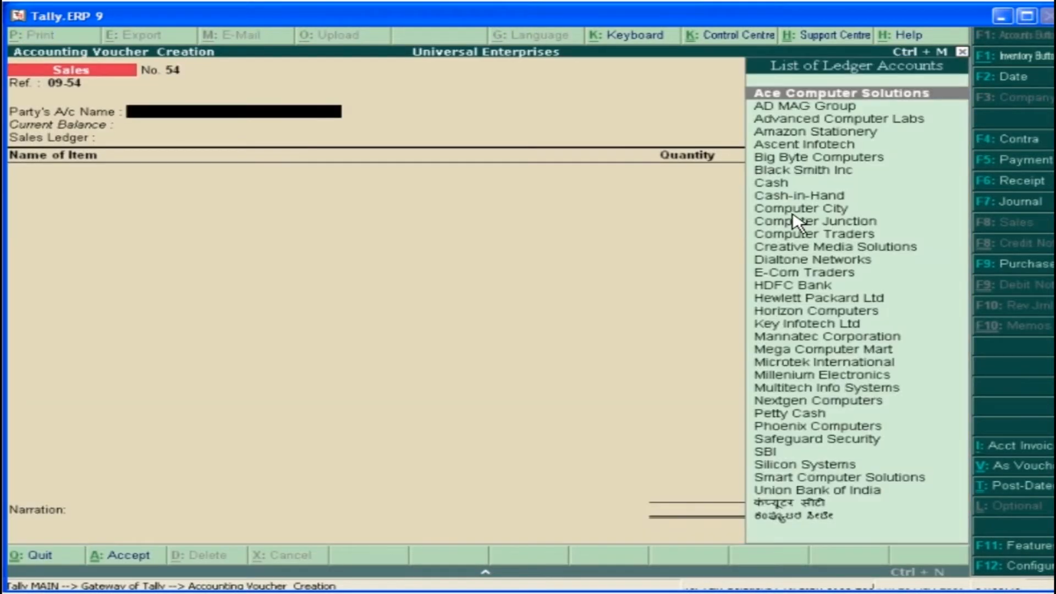
{"action": "left_click", "coordinate": [815, 209]}
{"action": "left_click", "coordinate": [879, 188]}
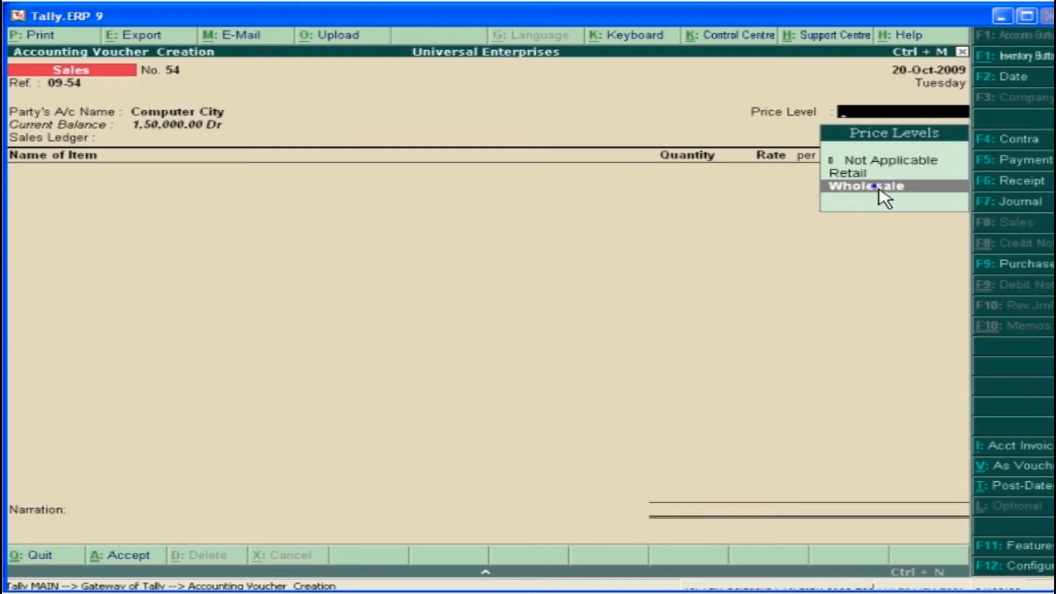
{"action": "left_click", "coordinate": [882, 187]}
{"action": "left_click", "coordinate": [843, 97]}
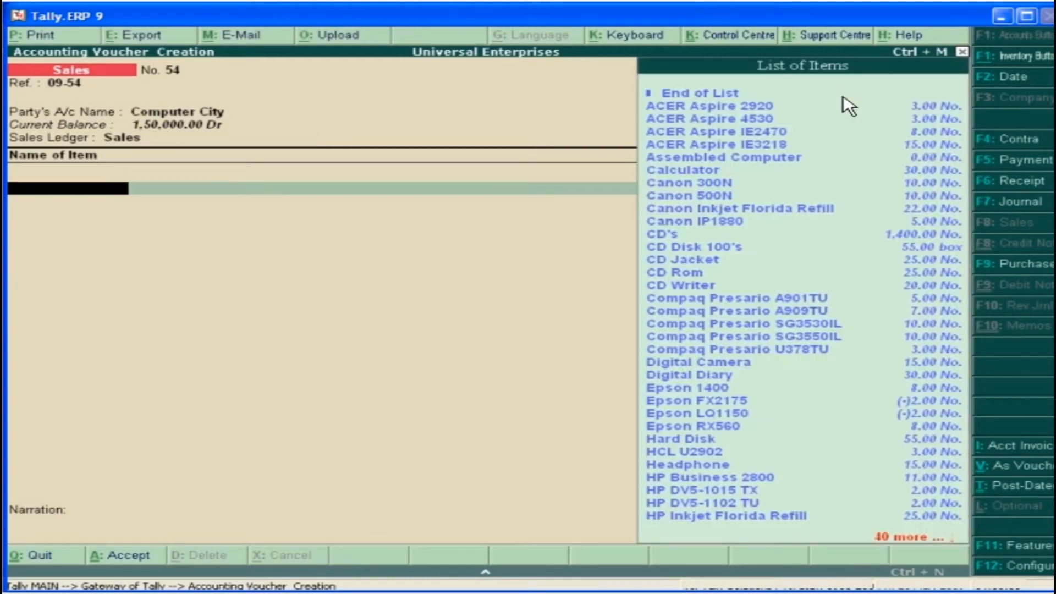
Add 4 Canon IP1880 from Warehouse to the sales voucher, with tracking and order numbers not applicable
{"action": "left_click", "coordinate": [698, 221]}
{"action": "left_click", "coordinate": [699, 222]}
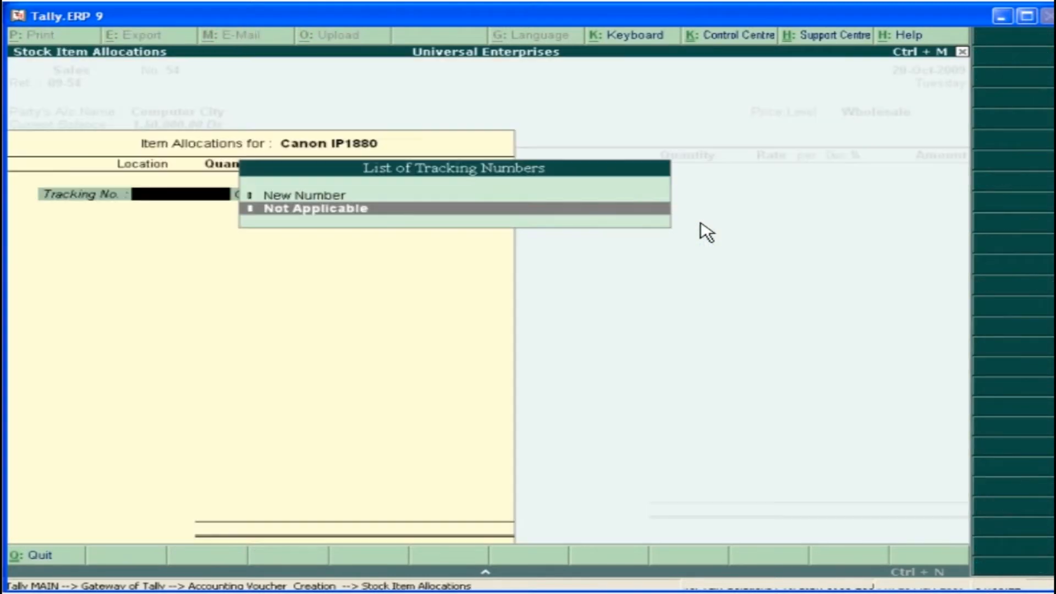
{"action": "left_click", "coordinate": [319, 211]}
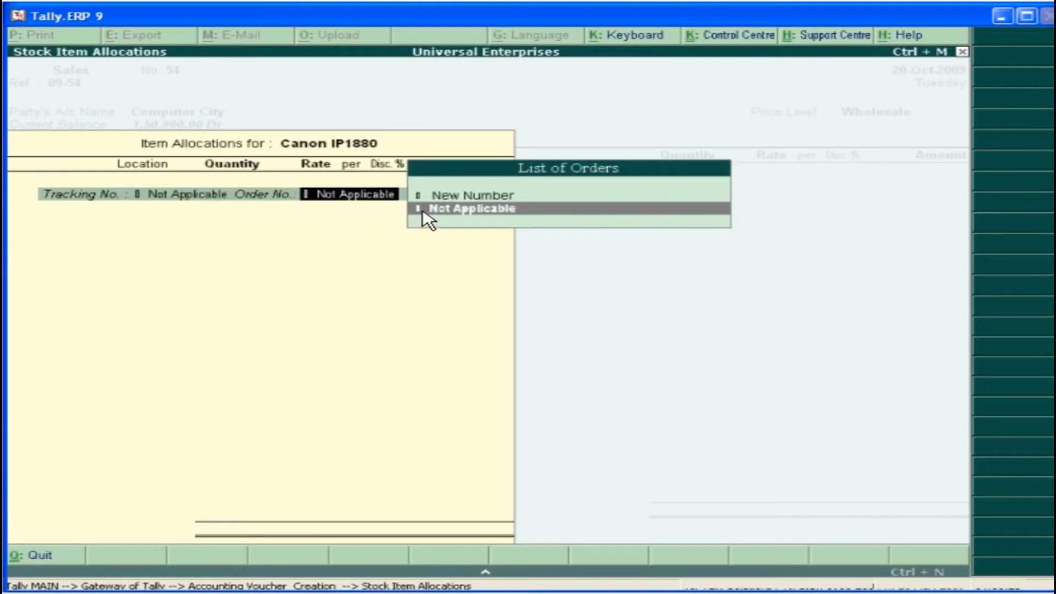
{"action": "left_click", "coordinate": [470, 210]}
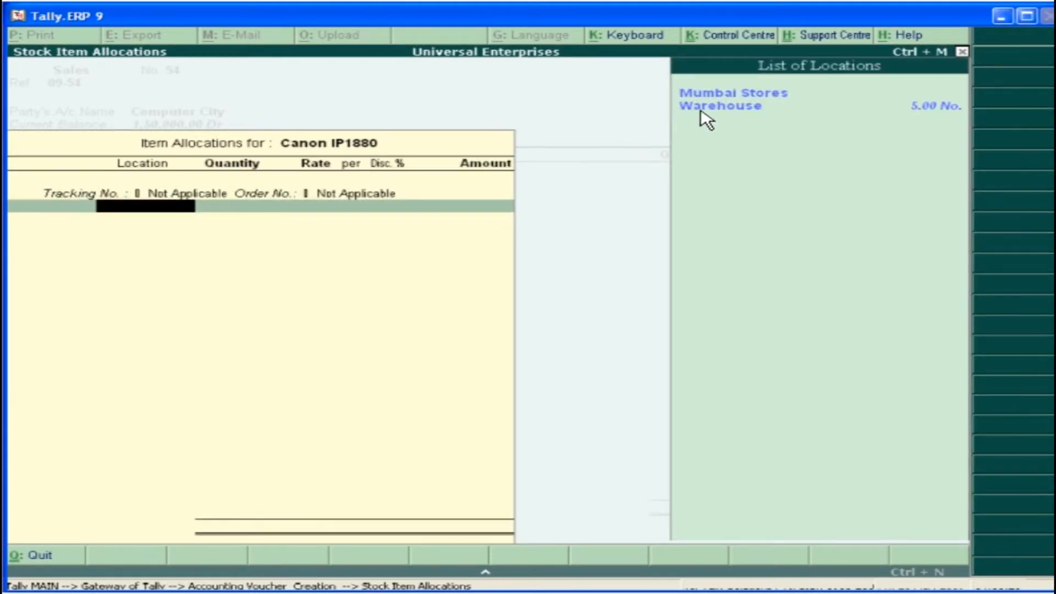
{"action": "left_click", "coordinate": [706, 106]}
{"action": "type", "text": "4"}
{"action": "key", "text": "Return"}
{"action": "key", "text": "Return"}
{"action": "key", "text": "Return"}
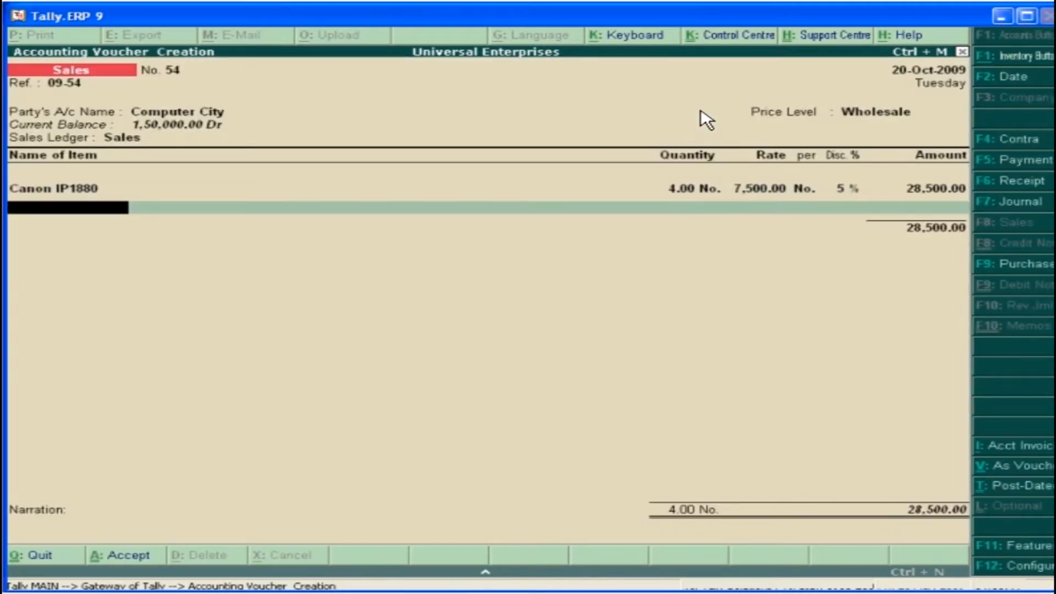
Add 4 HP Business 2800 from Warehouse, with tracking and order numbers not applicable, and finish the item allocation
{"action": "left_click", "coordinate": [754, 478]}
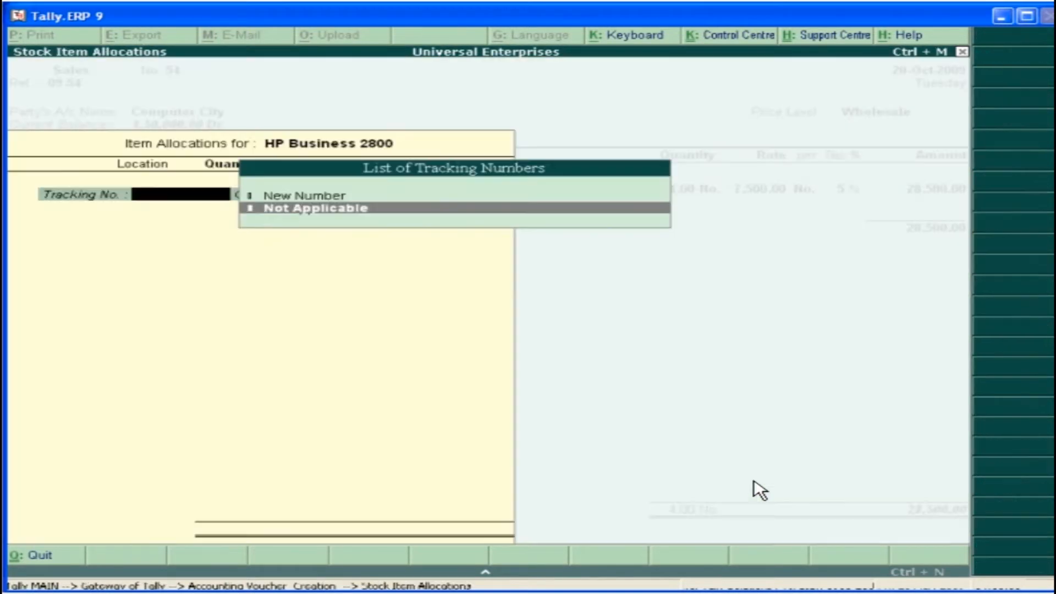
{"action": "key", "text": "Return"}
{"action": "key", "text": "Return"}
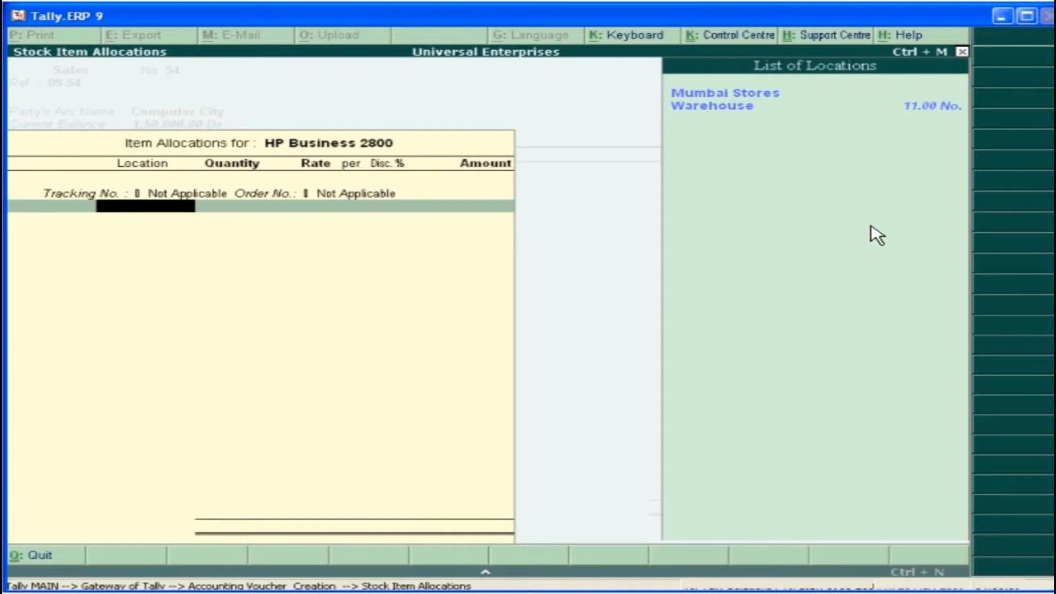
{"action": "key", "text": "Return"}
{"action": "type", "text": "4"}
{"action": "key", "text": "Return"}
{"action": "key", "text": "Return"}
{"action": "key", "text": "Return"}
{"action": "key", "text": "Return"}
{"action": "key", "text": "Return"}
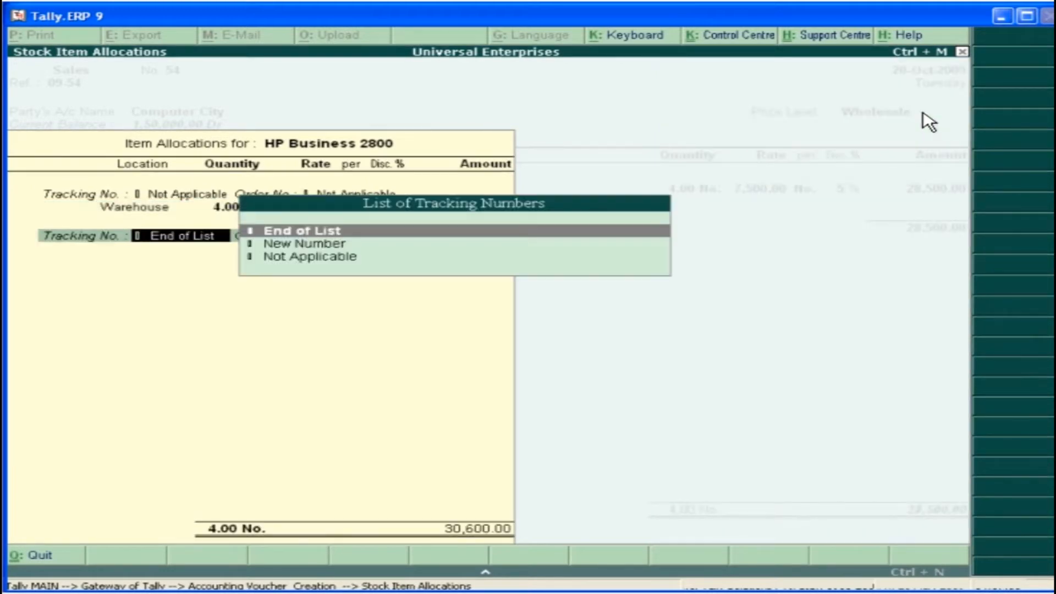
{"action": "key", "text": "Return"}
{"action": "key", "text": "Return"}
{"action": "key", "text": "Return"}
{"action": "key", "text": "Return"}
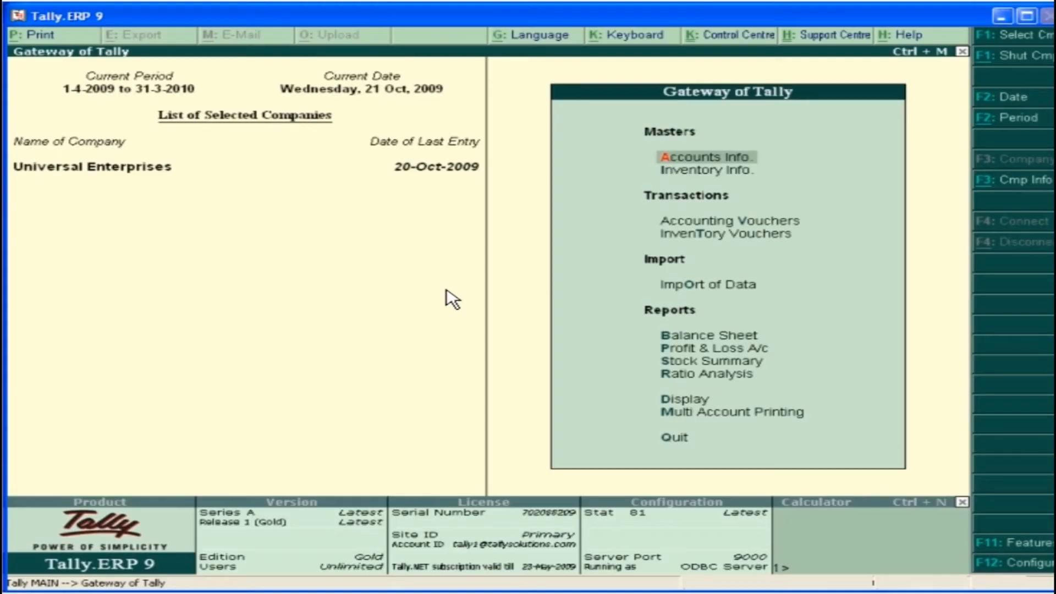
Create the cost centre Assembling New Computers under Primary, enabled for job costing
{"action": "left_click", "coordinate": [736, 159]}
{"action": "left_click", "coordinate": [765, 263]}
{"action": "left_click", "coordinate": [704, 249]}
{"action": "type", "text": "Assembling New Computers"}
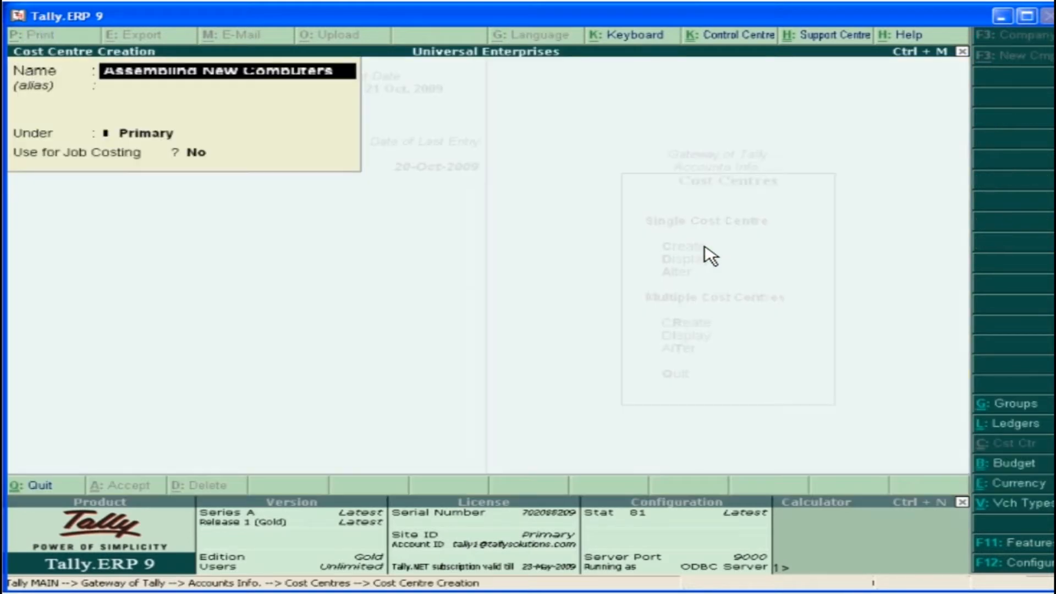
{"action": "key", "text": "Return"}
{"action": "key", "text": "Return"}
{"action": "type", "text": "y"}
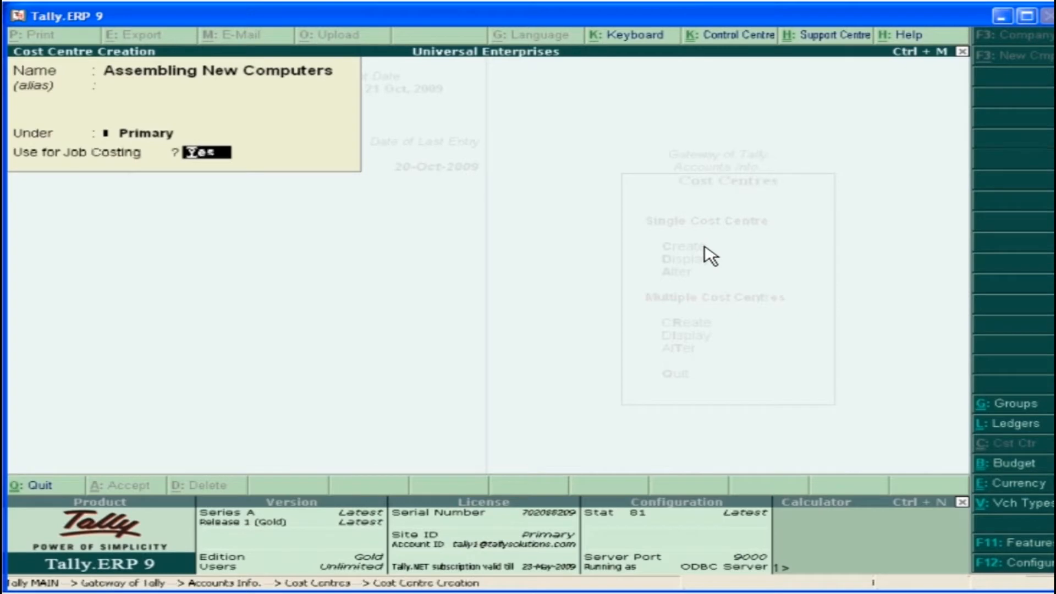
{"action": "key", "text": "Return"}
{"action": "left_click", "coordinate": [284, 164]}
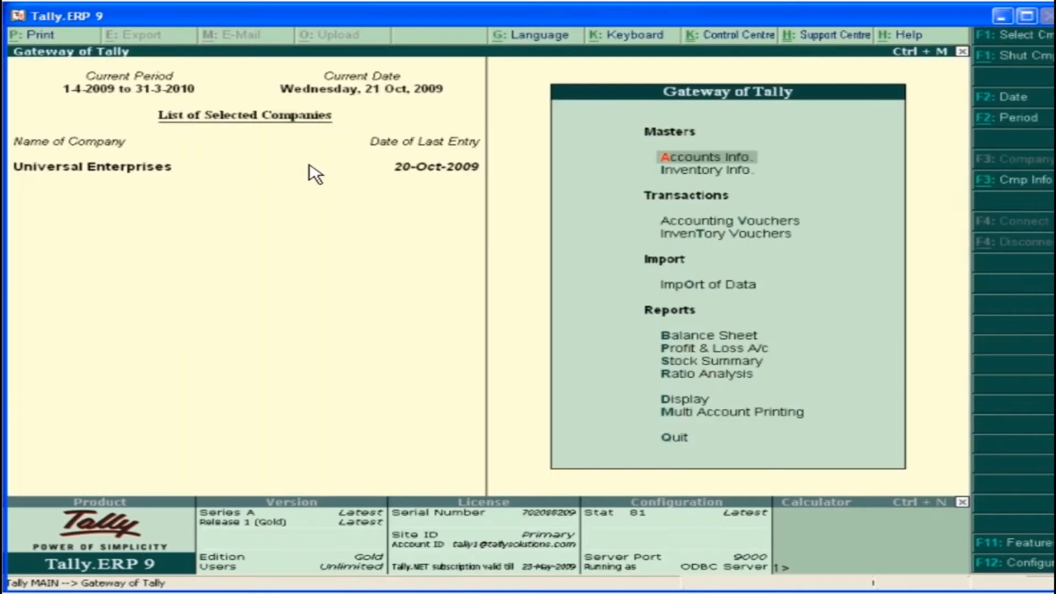
Create the location Inhouse Assembling Unit under Primary with material storage allowed, linked to the Assembling New Computers job
{"action": "left_click", "coordinate": [739, 175]}
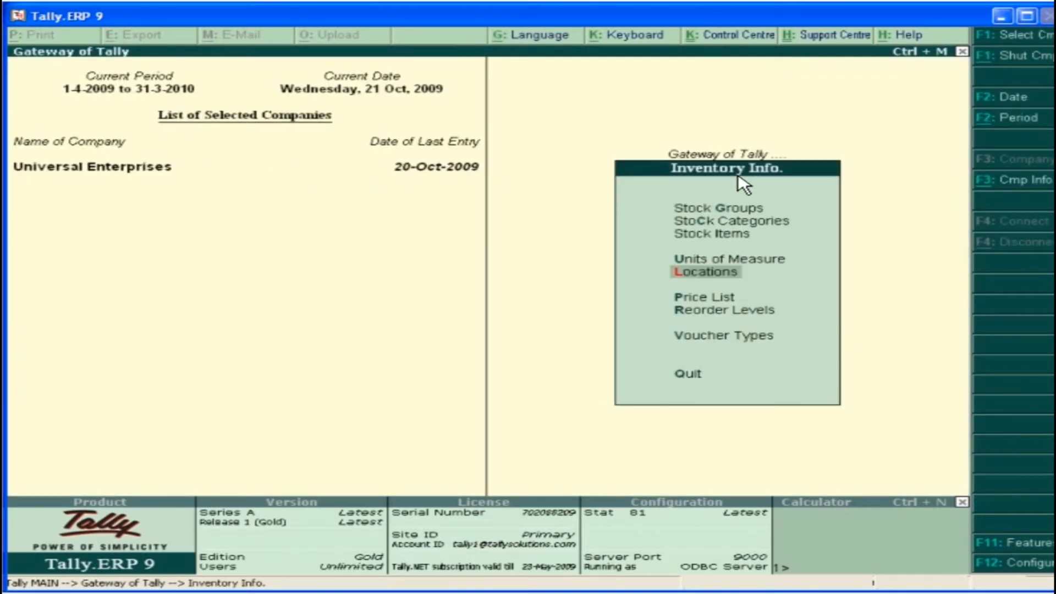
{"action": "left_click", "coordinate": [721, 271]}
{"action": "key", "text": "Return"}
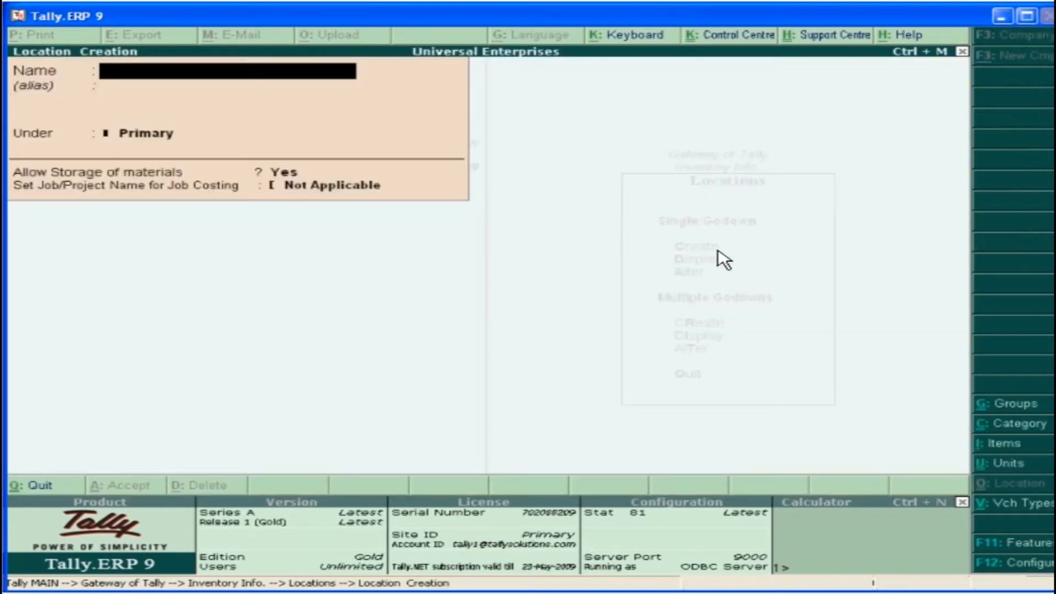
{"action": "type", "text": "Inhouse Assembling Unit"}
{"action": "key", "text": "Return"}
{"action": "key", "text": "Return"}
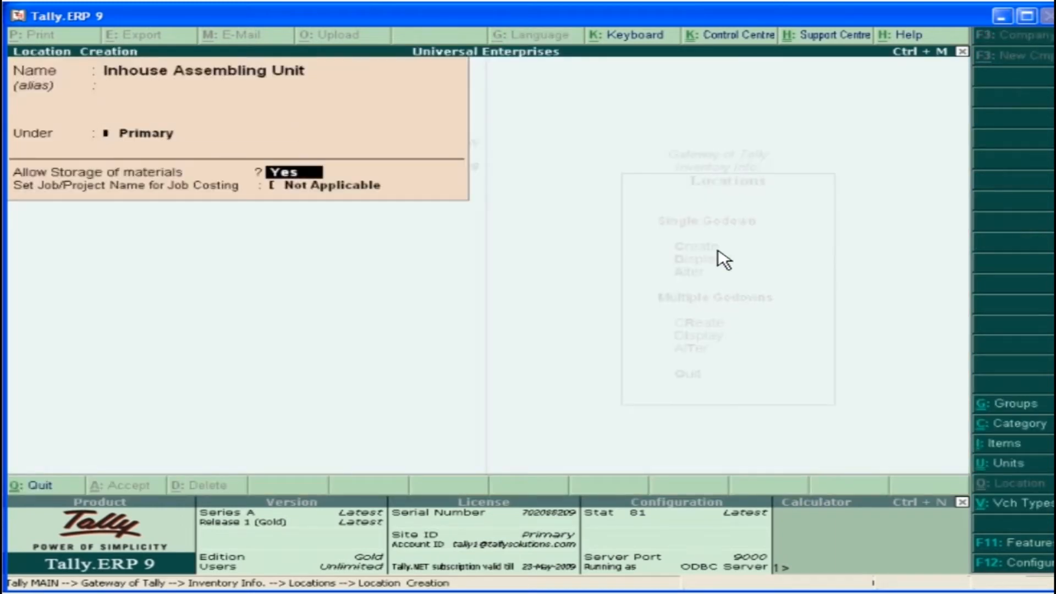
{"action": "key", "text": "Return"}
{"action": "key", "text": "Down"}
{"action": "key", "text": "Return"}
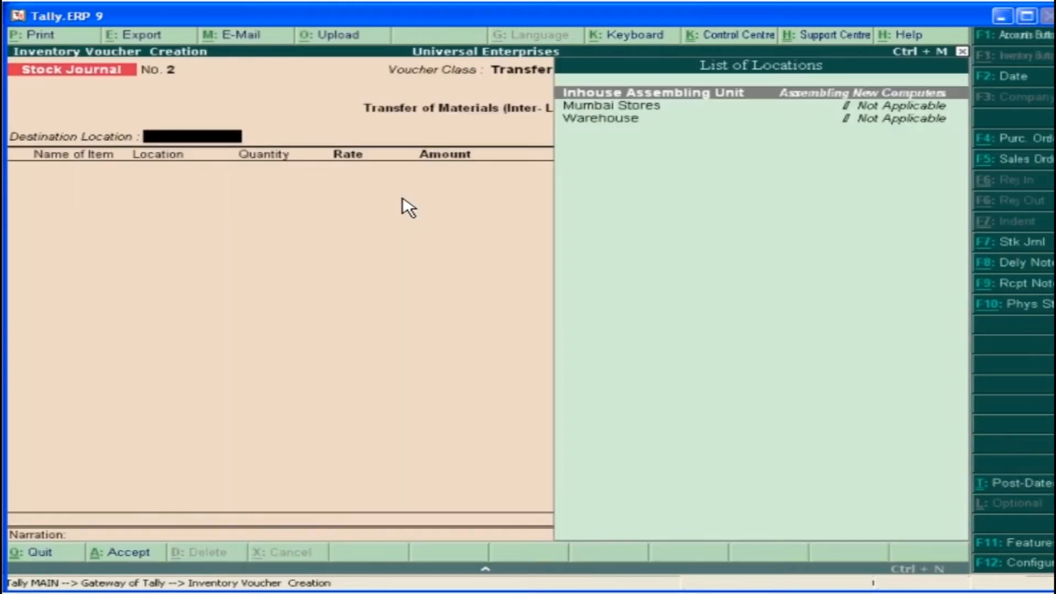
Set the stock journal transfer's destination location to Inhouse Assembling Unit
{"action": "key", "text": "Return"}
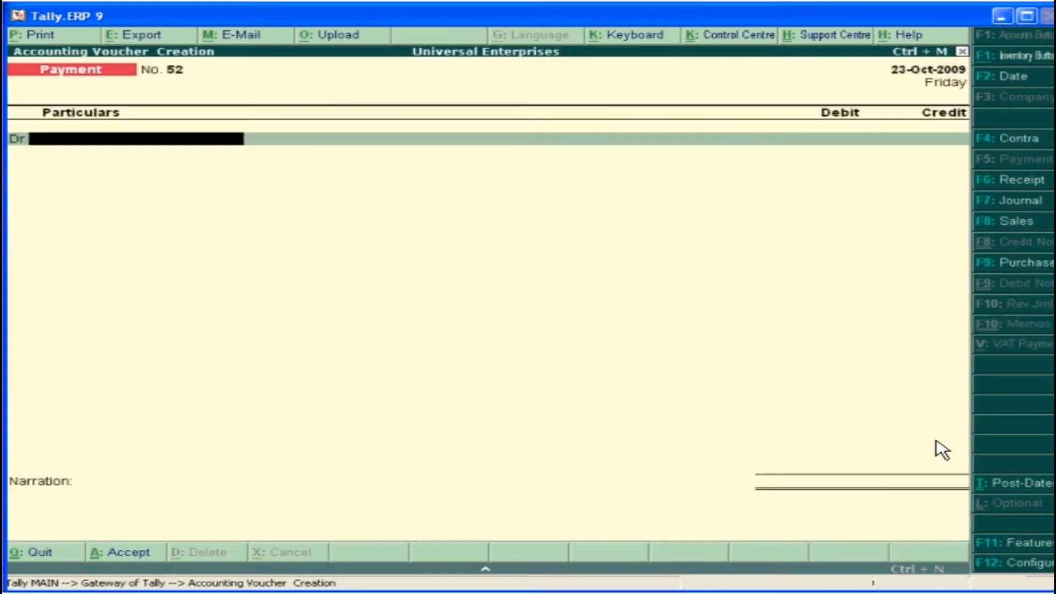
Debit Assembling Charges 9,000 in the payment voucher and allocate it to the Assembling New Computers cost centre
{"action": "left_click", "coordinate": [922, 183]}
{"action": "type", "text": "9000"}
{"action": "key", "text": "Return"}
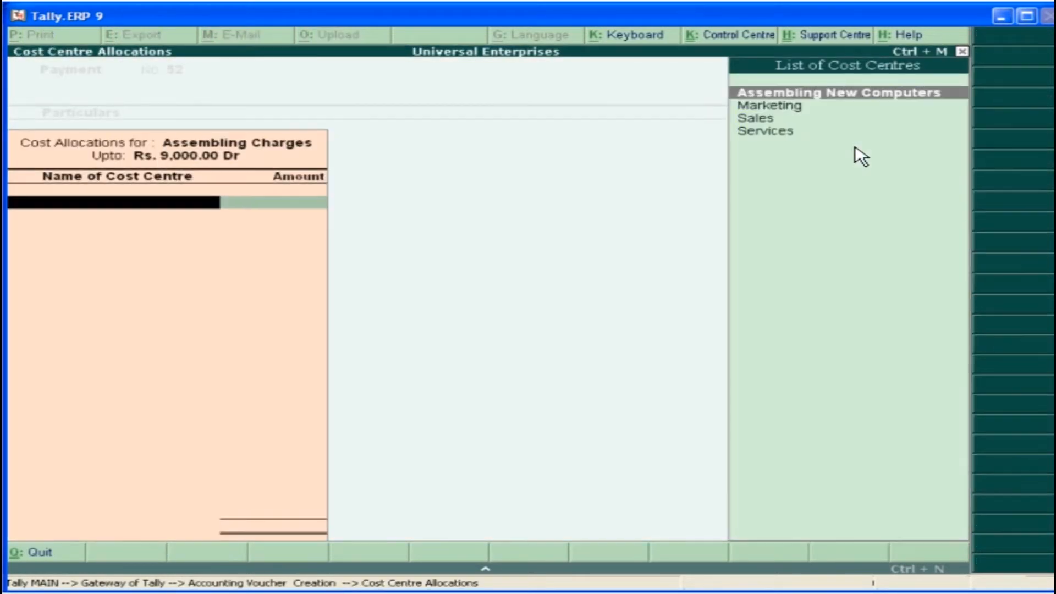
{"action": "key", "text": "Return"}
{"action": "key", "text": "Return"}
{"action": "key", "text": "Return"}
{"action": "key", "text": "Return"}
{"action": "key", "text": "Return"}
Credit HDFC Bank with 9,000 and enter the cheque number in the payment voucher's narration
{"action": "type", "text": "253654"}
{"action": "key", "text": "Return"}
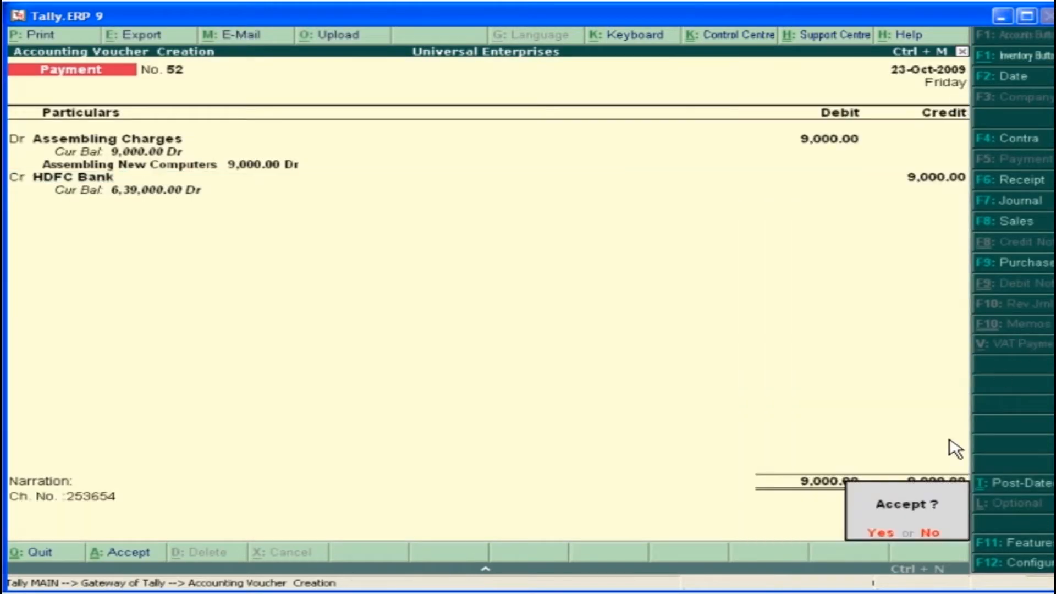
Save the payment voucher and start a sales voucher with reference 09-55 for the party Computer Junction
{"action": "left_click", "coordinate": [880, 532]}
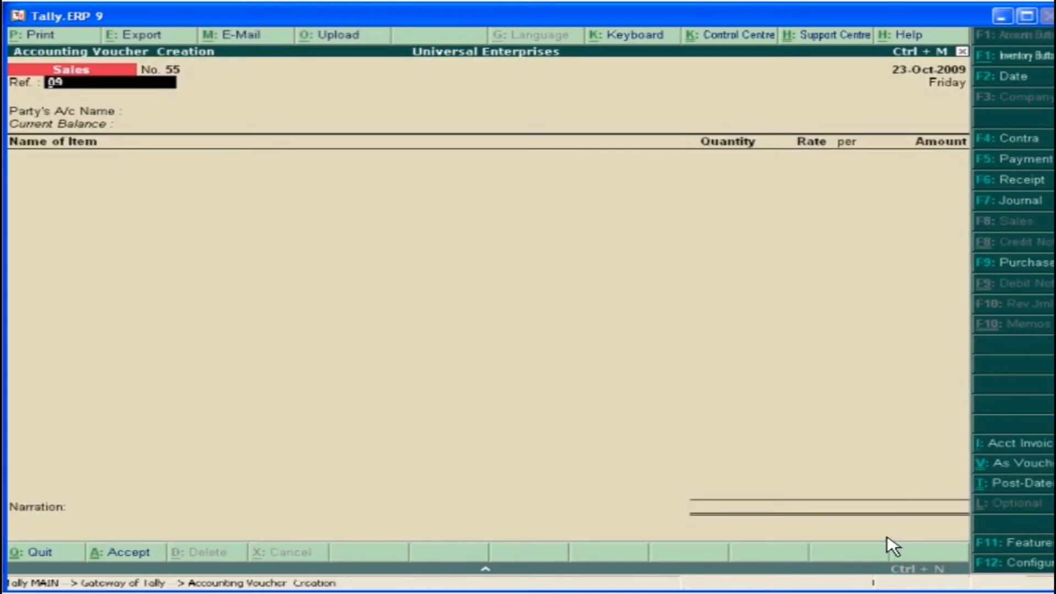
{"action": "type", "text": "-55"}
{"action": "key", "text": "Return"}
{"action": "left_click", "coordinate": [855, 223]}
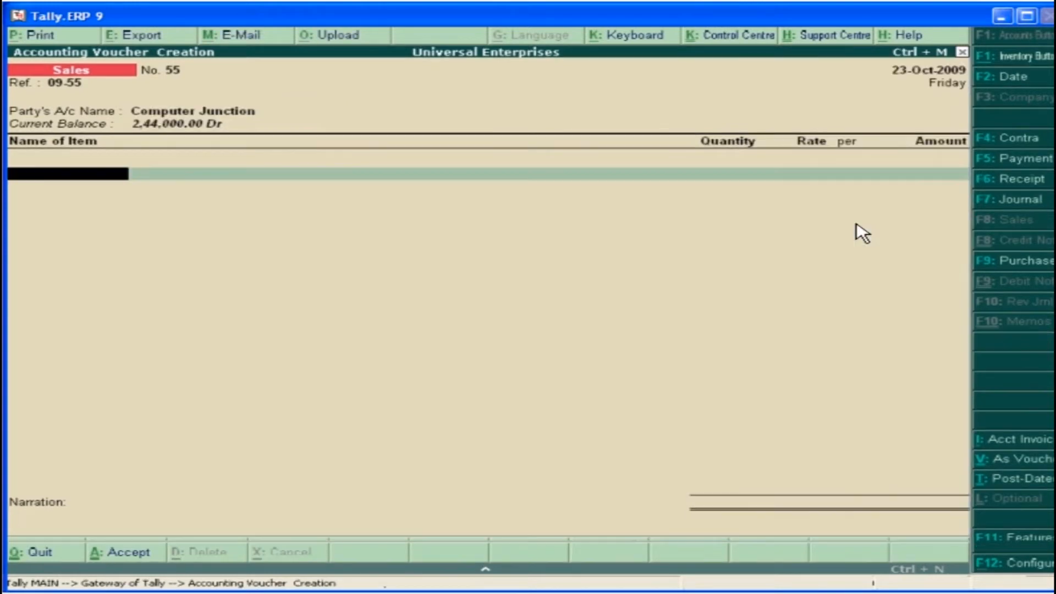
{"action": "key", "text": "ctrl+a"}
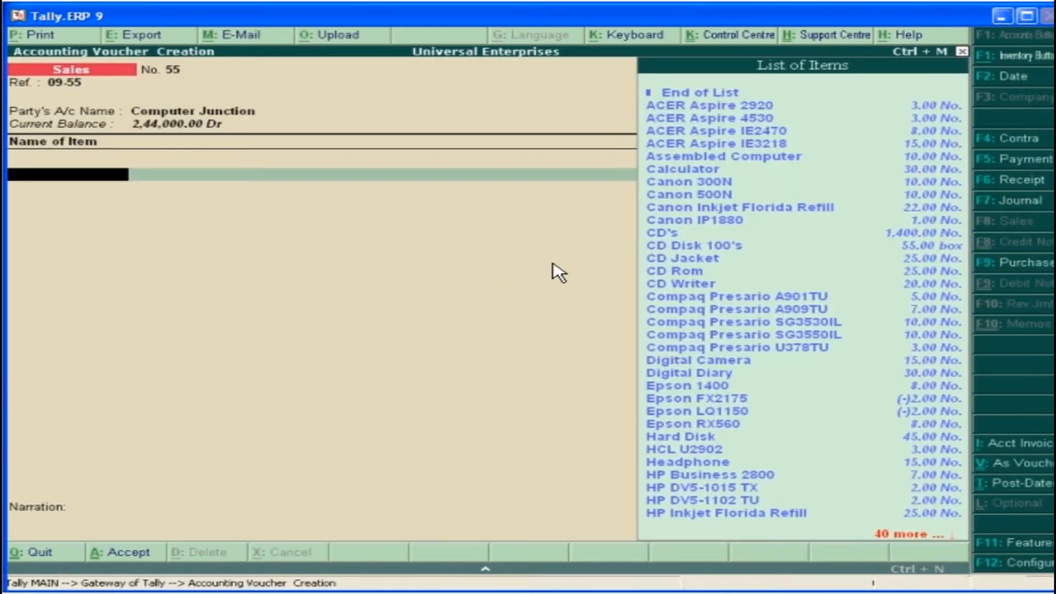
Add the item Assembled Computer to the sales voucher with tracking number and order number Not Applicable
{"action": "left_click", "coordinate": [803, 159]}
{"action": "key", "text": "Down"}
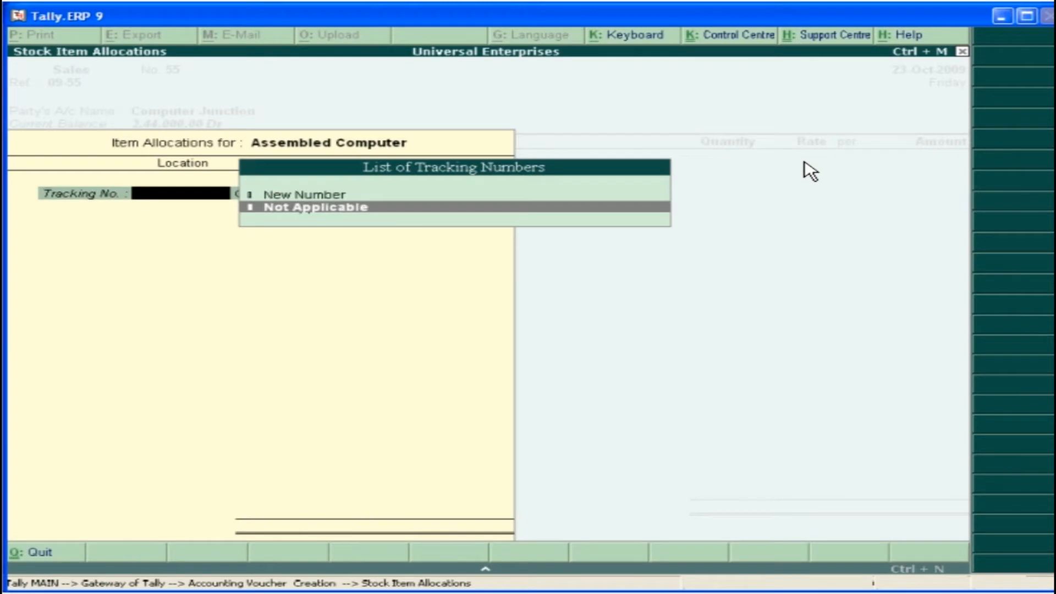
{"action": "key", "text": "Return"}
{"action": "key", "text": "Return"}
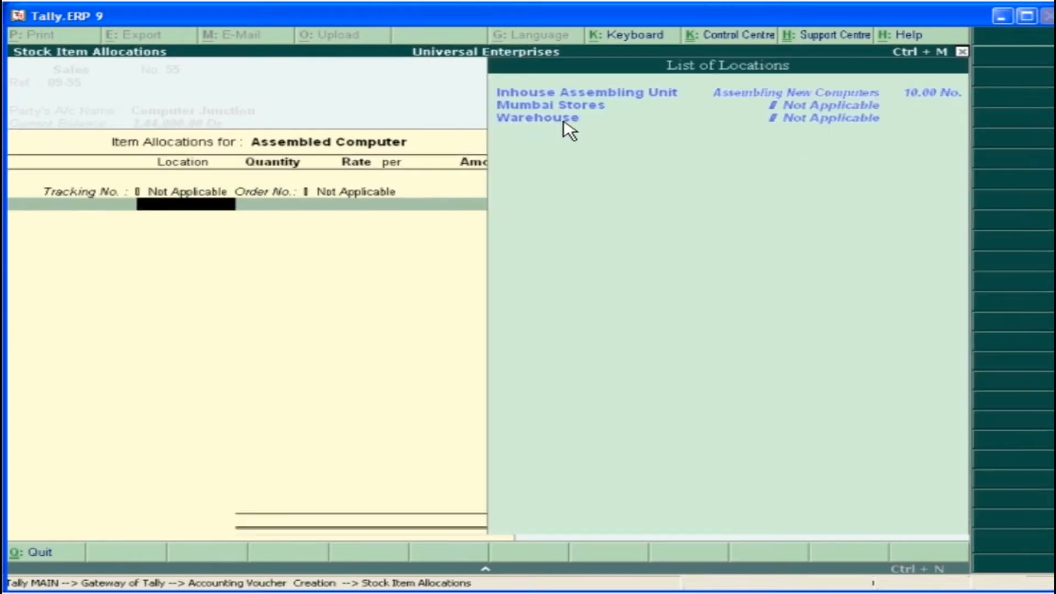
Allocate 10 Assembled Computer units from Inhouse Assembling Unit for an amount of 1,80,000 and end the item allocation
{"action": "key", "text": "Return"}
{"action": "type", "text": "10.00 No."}
{"action": "key", "text": "Return"}
{"action": "type", "text": "1,80,000.00"}
{"action": "key", "text": "Return"}
{"action": "key", "text": "Return"}
{"action": "key", "text": "Return"}
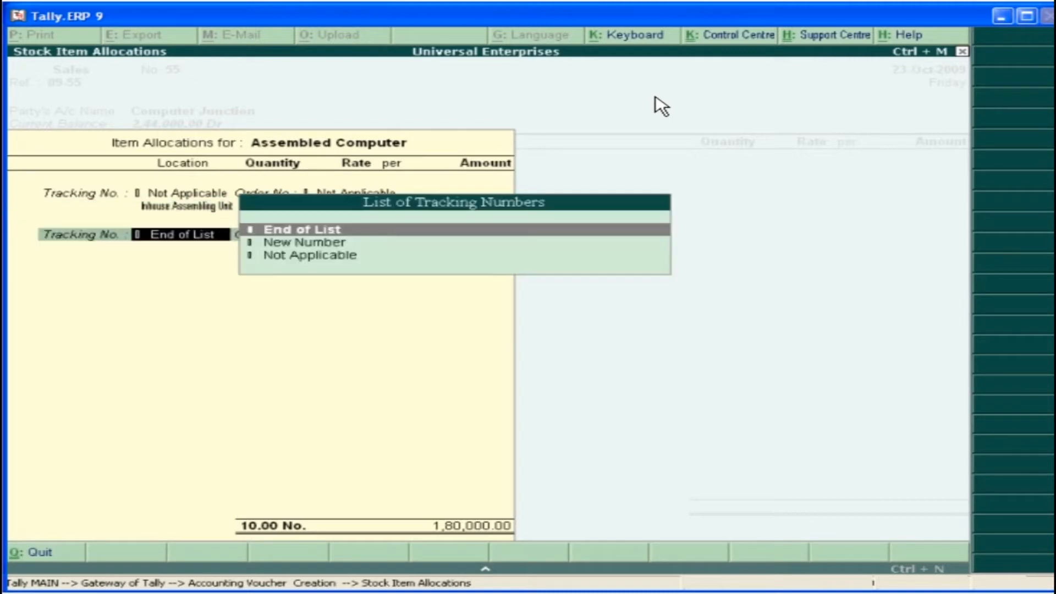
{"action": "key", "text": "Return"}
{"action": "key", "text": "Return"}
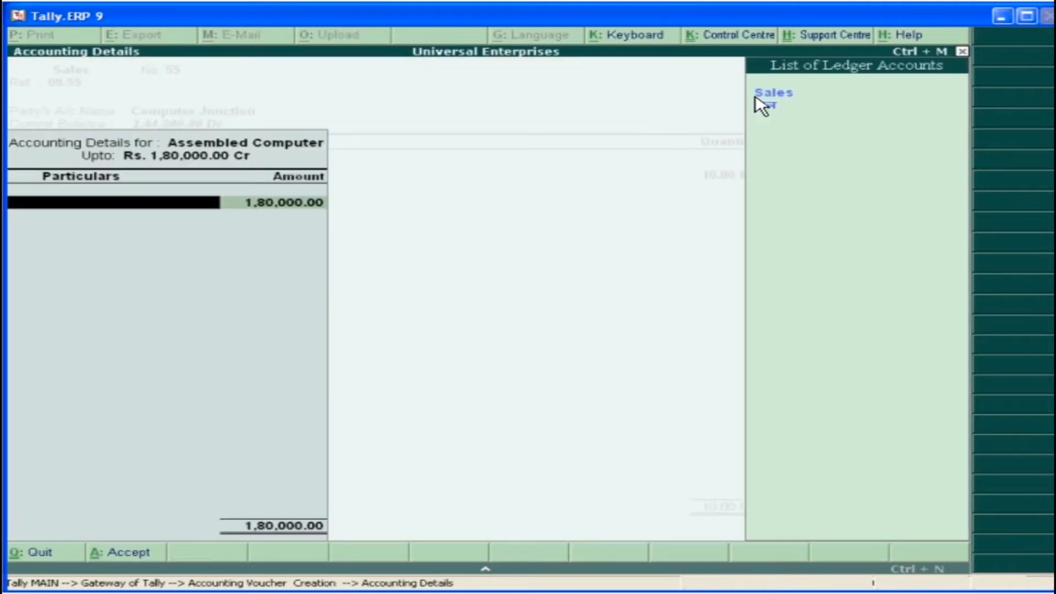
Credit the 1,80,000 to the Sales ledger and allocate it to the Assembling New Computers cost centre
{"action": "left_click", "coordinate": [794, 104]}
{"action": "key", "text": "Return"}
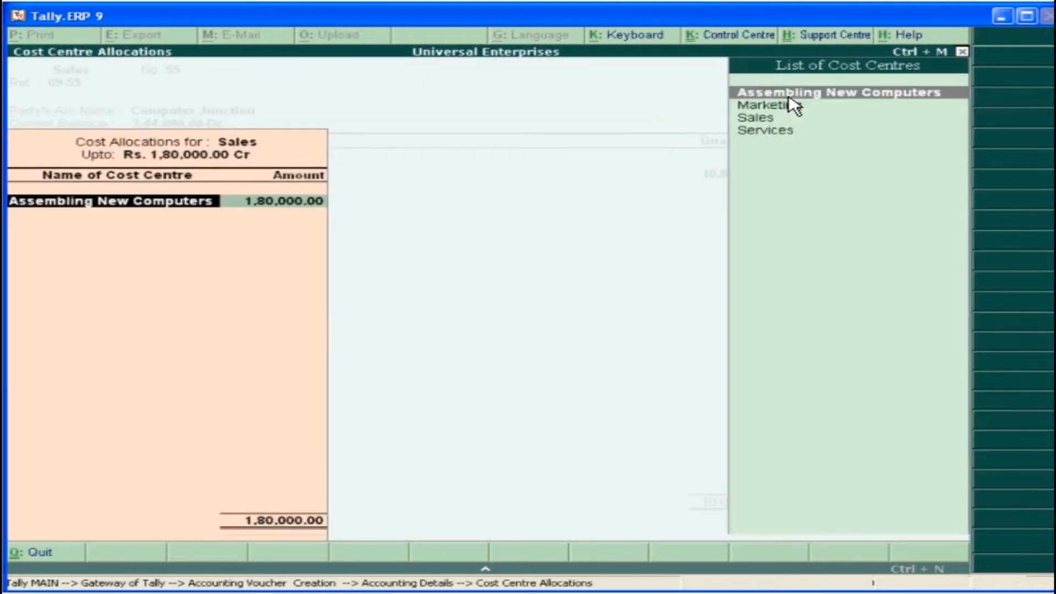
{"action": "left_click", "coordinate": [825, 99]}
{"action": "key", "text": "Return"}
{"action": "key", "text": "Return"}
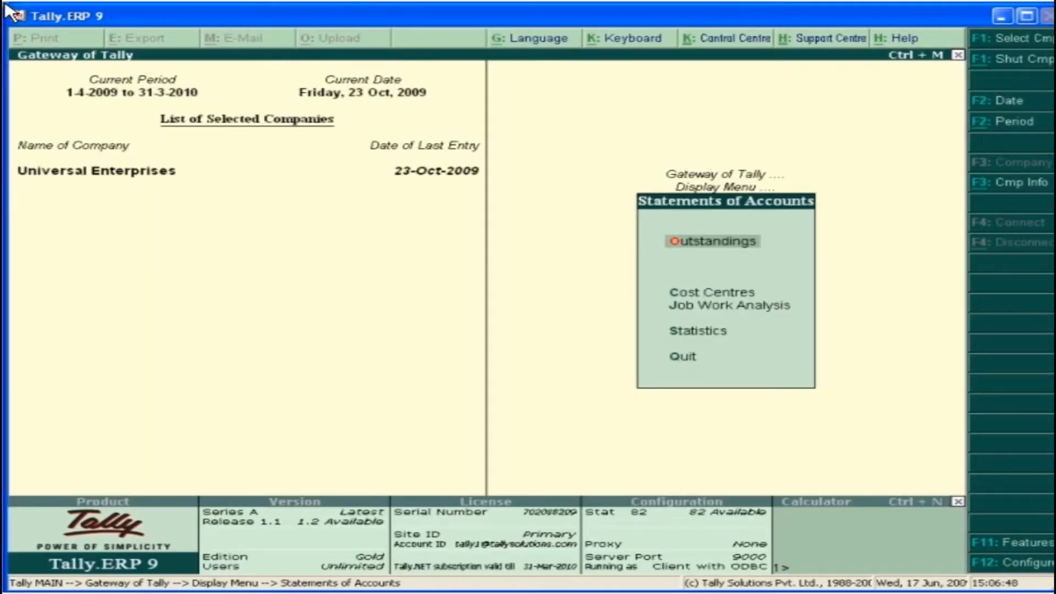
Display the Job Work Analysis for Assembling New Computers and add a column from 1-4-2009 in Indian Rupees
{"action": "left_click", "coordinate": [775, 313]}
{"action": "left_click", "coordinate": [587, 151]}
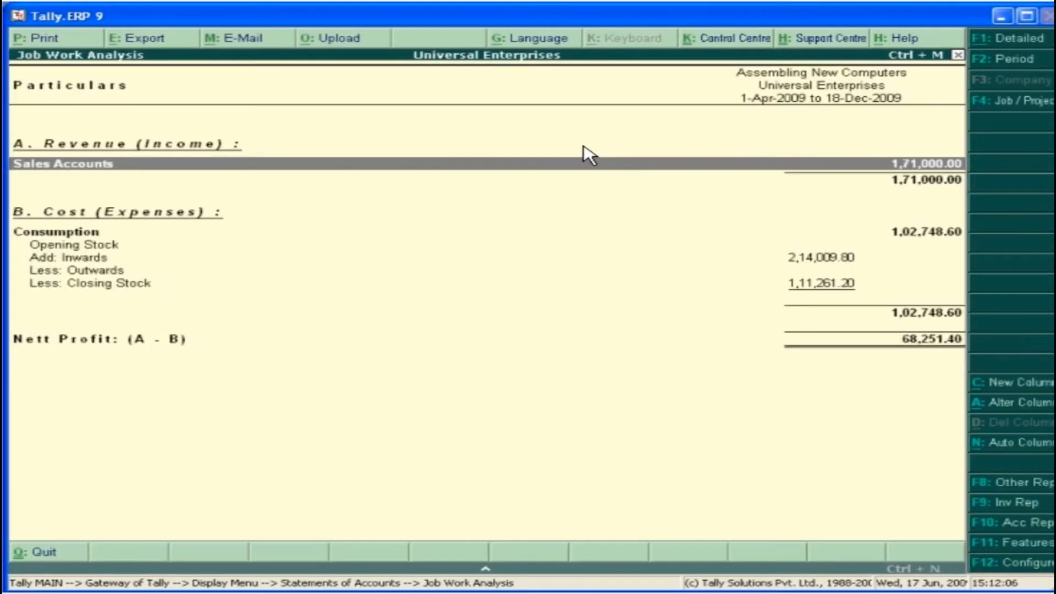
{"action": "left_click", "coordinate": [1017, 384]}
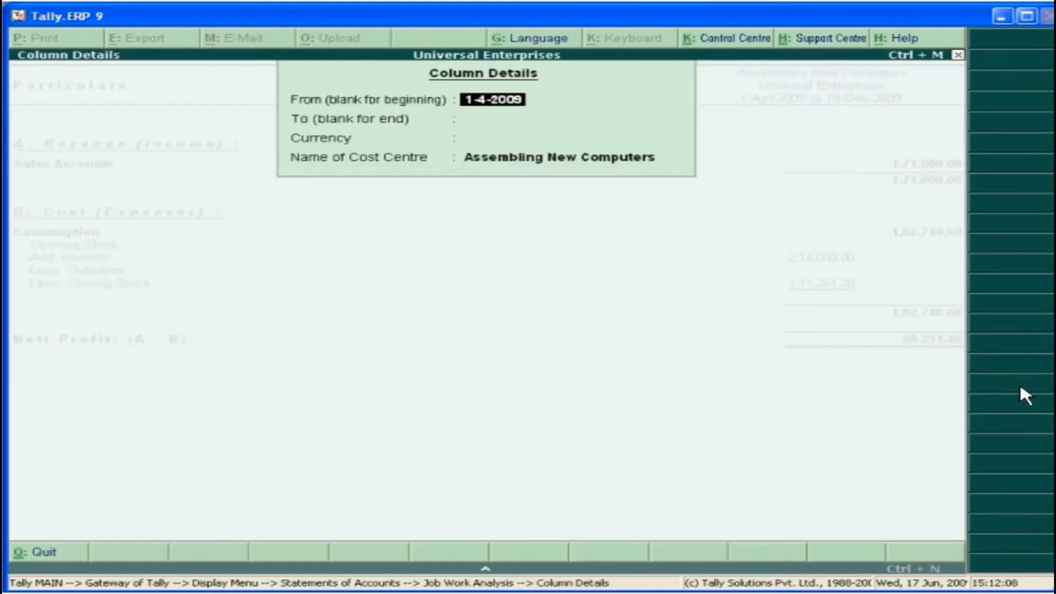
{"action": "key", "text": "Return"}
{"action": "key", "text": "Return"}
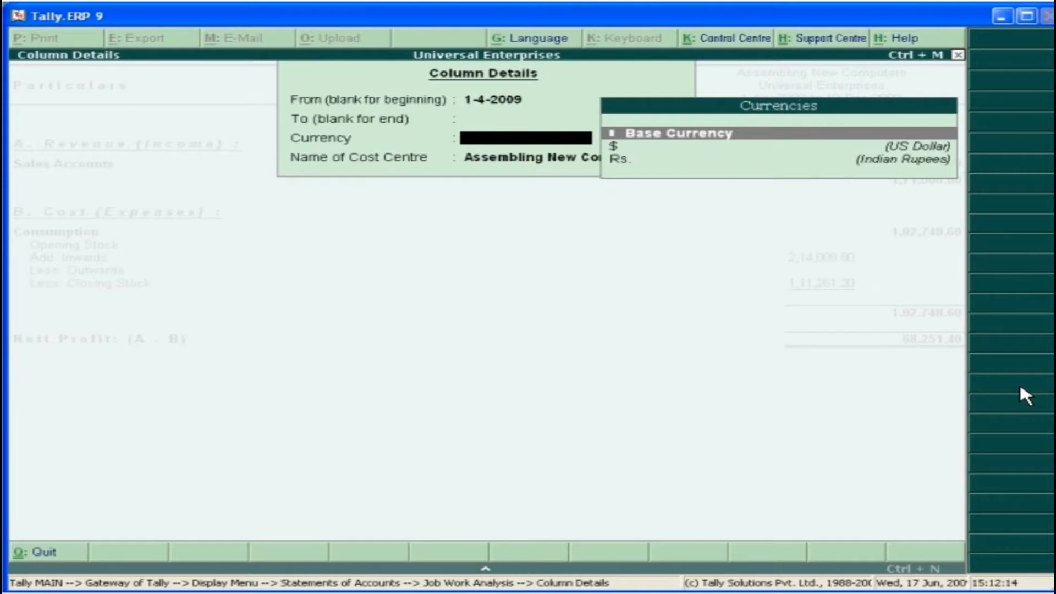
{"action": "left_click", "coordinate": [885, 164]}
{"action": "left_click", "coordinate": [795, 111]}
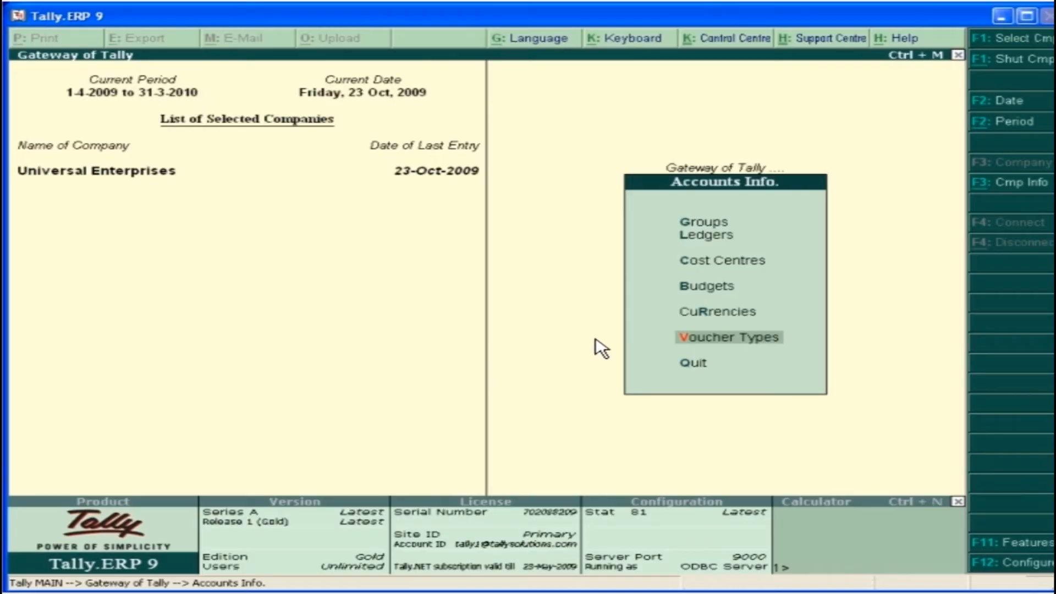
Create a voucher type named POS Invoice and choose its type of voucher
{"action": "left_click", "coordinate": [735, 338]}
{"action": "left_click", "coordinate": [731, 263]}
{"action": "type", "text": "POS Invoice"}
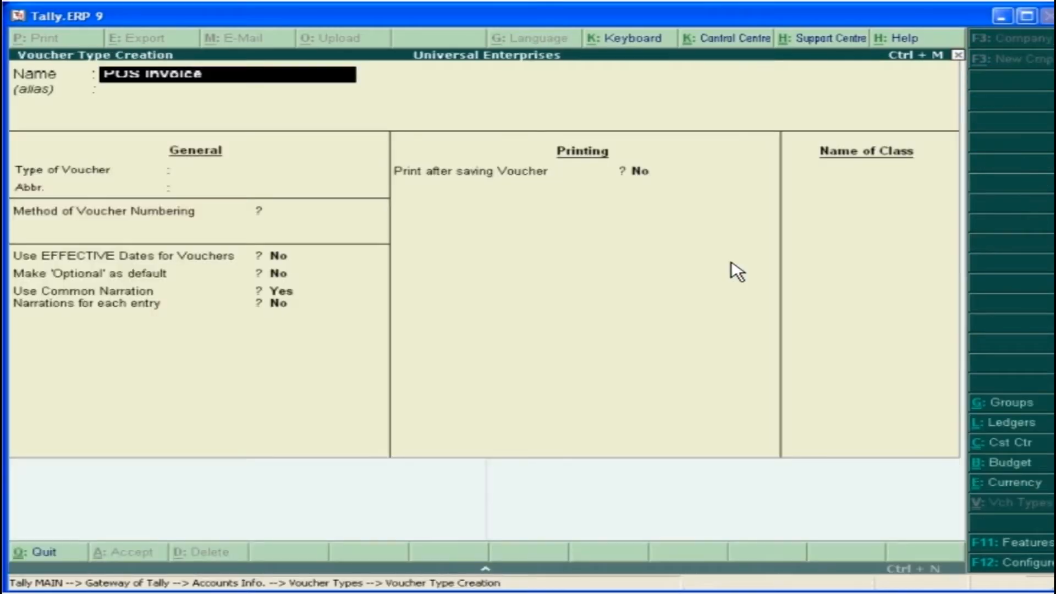
{"action": "key", "text": "Return"}
{"action": "left_click", "coordinate": [820, 291]}
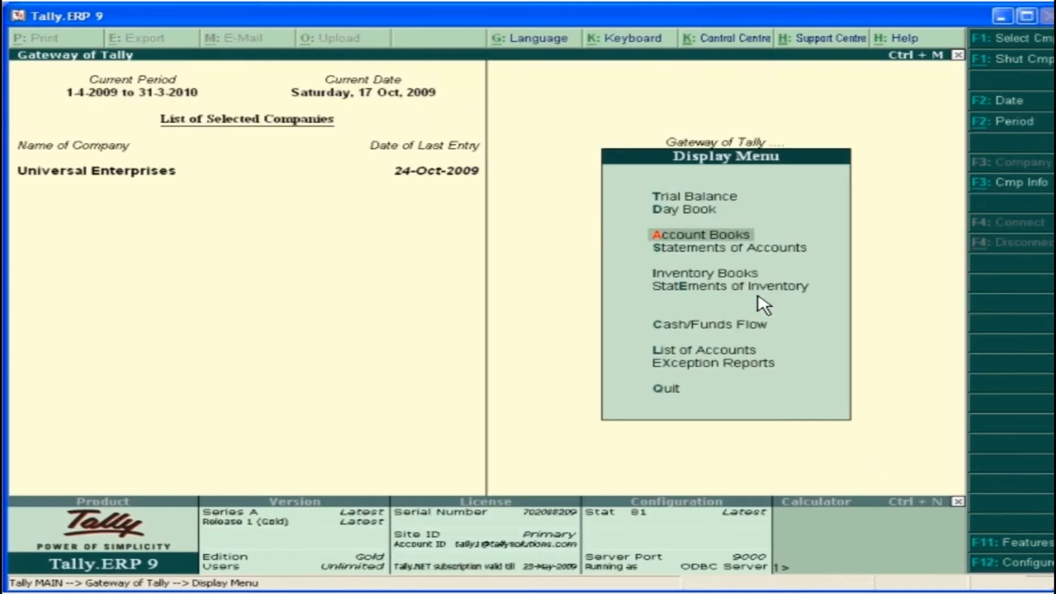
Open the POS Register from the account books, switch it to detailed format and display its extract
{"action": "left_click", "coordinate": [714, 238]}
{"action": "left_click", "coordinate": [725, 313]}
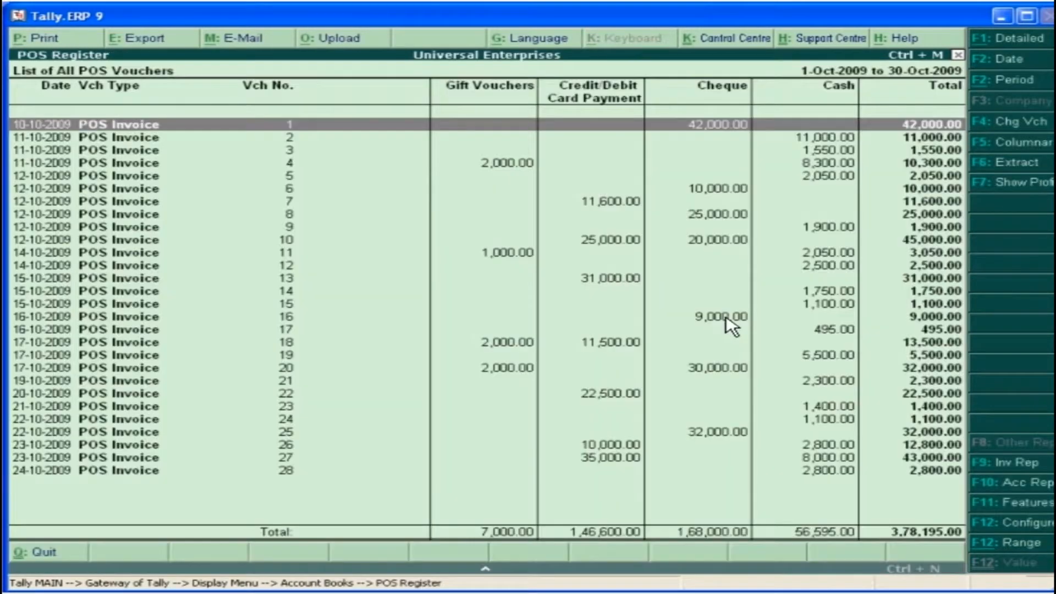
{"action": "left_click", "coordinate": [1030, 36]}
{"action": "left_click", "coordinate": [1013, 162]}
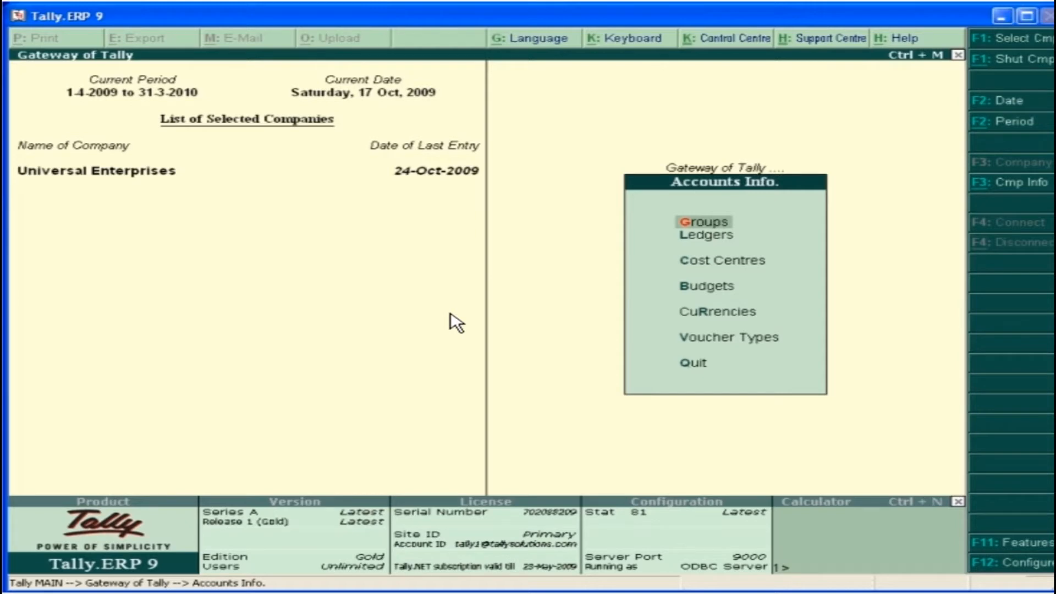
Start a new currency with the symbol $ and the formal name US Dollar
{"action": "left_click", "coordinate": [737, 318]}
{"action": "left_click", "coordinate": [737, 318]}
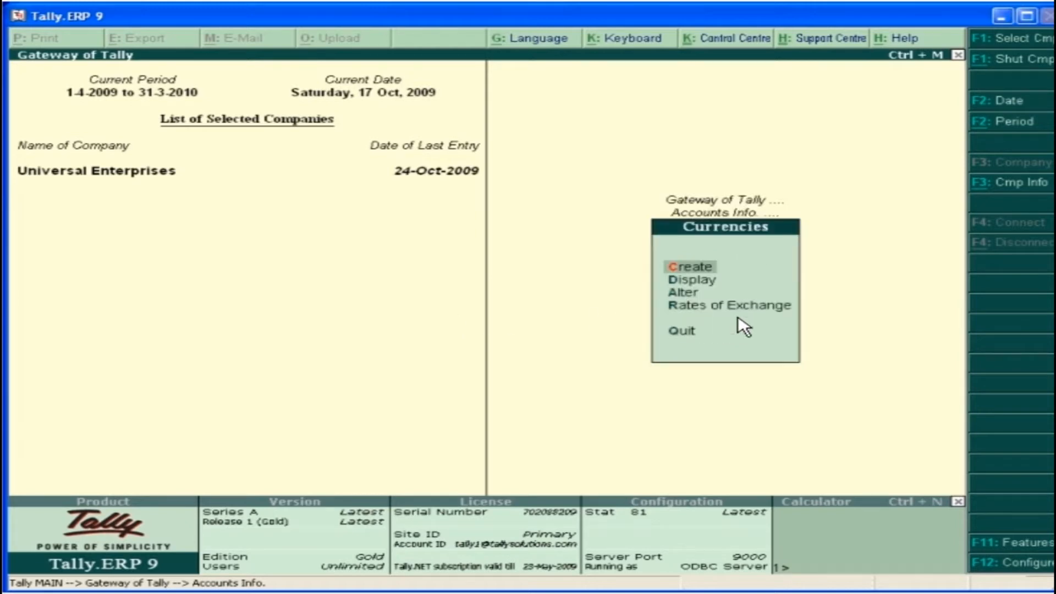
{"action": "left_click", "coordinate": [704, 270]}
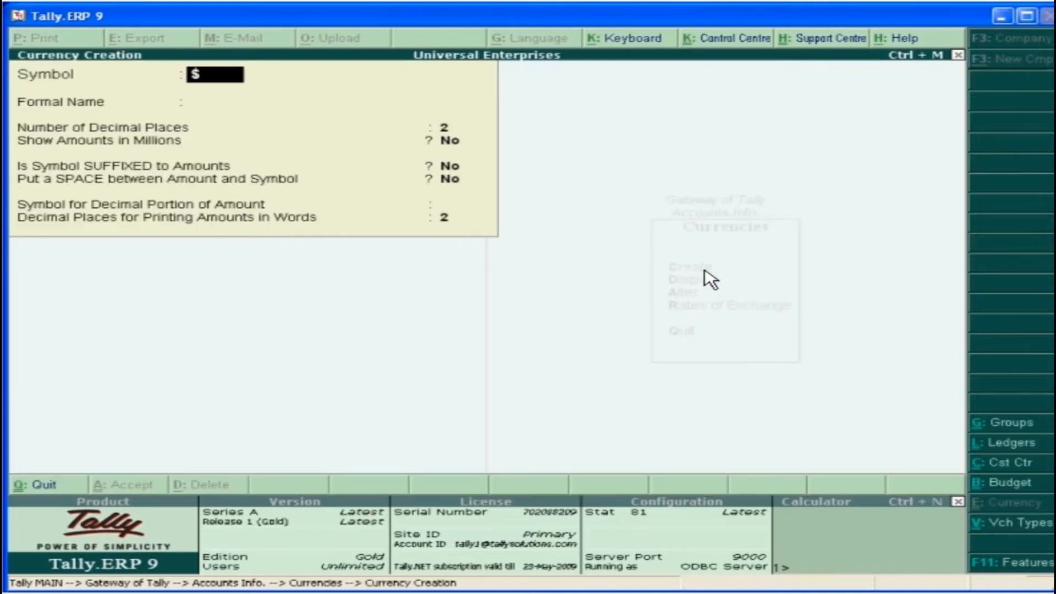
{"action": "type", "text": "$"}
{"action": "key", "text": "Return"}
{"action": "type", "text": "US Dollar"}
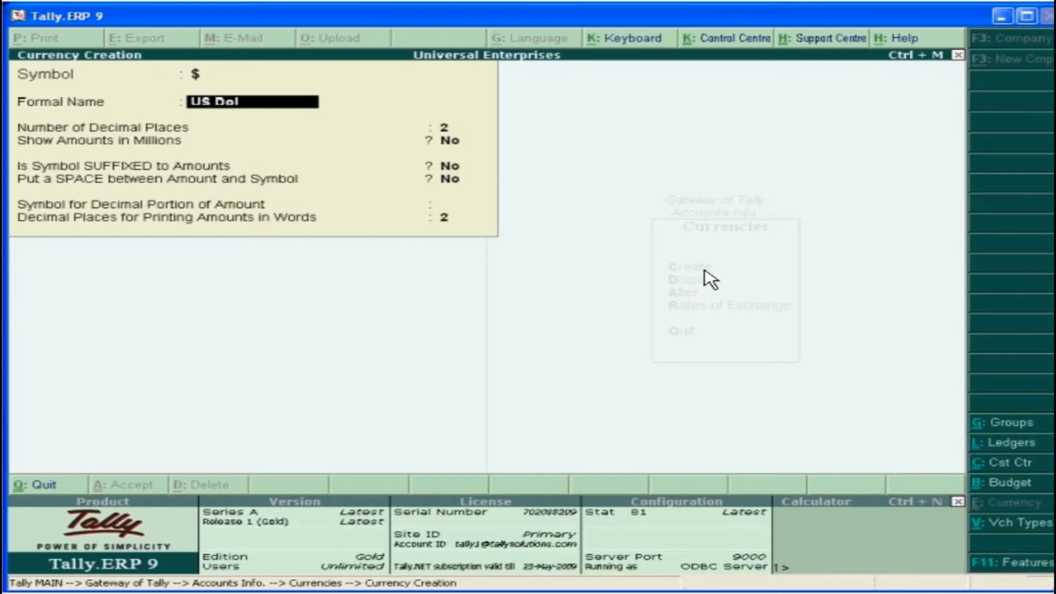
{"action": "key", "text": "Return"}
Suffix the US Dollar symbol to amounts, keep 2 decimal places without millions or a space, and save the currency
{"action": "key", "text": "Return"}
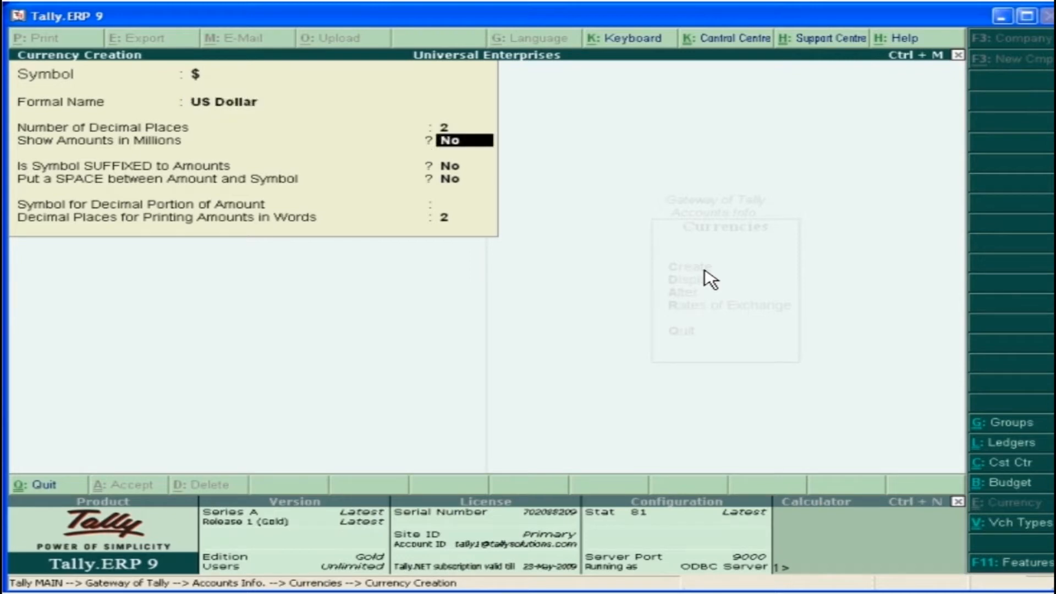
{"action": "key", "text": "Return"}
{"action": "key", "text": "y"}
{"action": "key", "text": "Return"}
{"action": "key", "text": "Return"}
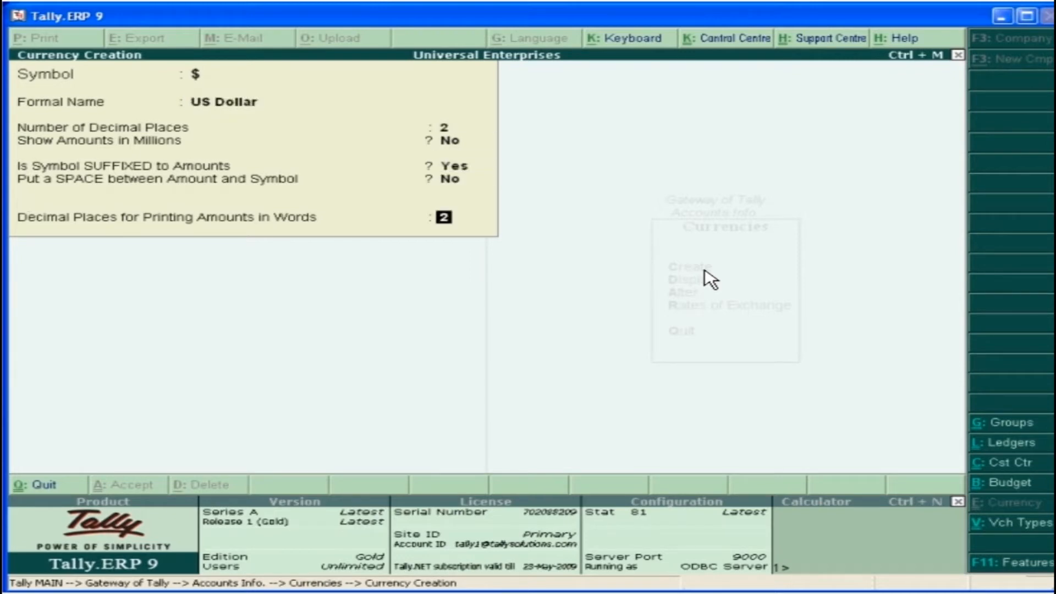
{"action": "key", "text": "Return"}
{"action": "left_click", "coordinate": [430, 232]}
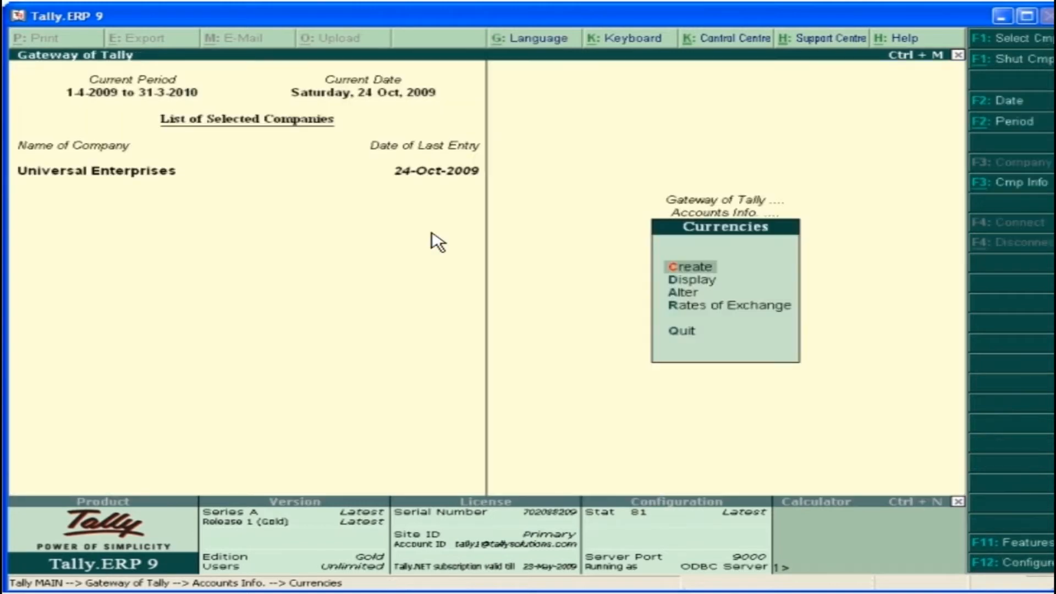
Set the US Dollar exchange rates for 1-Oct-2009 to standard 51, selling 50 and buying 52, and save them
{"action": "left_click", "coordinate": [769, 306]}
{"action": "key", "text": "Return"}
{"action": "type", "text": "51"}
{"action": "key", "text": "Return"}
{"action": "type", "text": "50"}
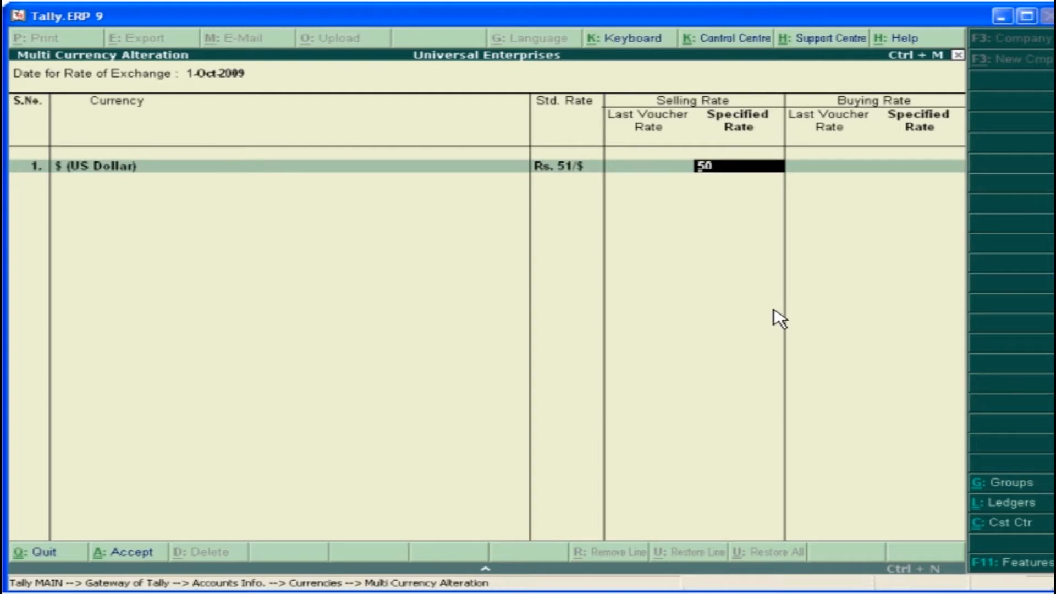
{"action": "key", "text": "Return"}
{"action": "type", "text": "52"}
{"action": "key", "text": "Return"}
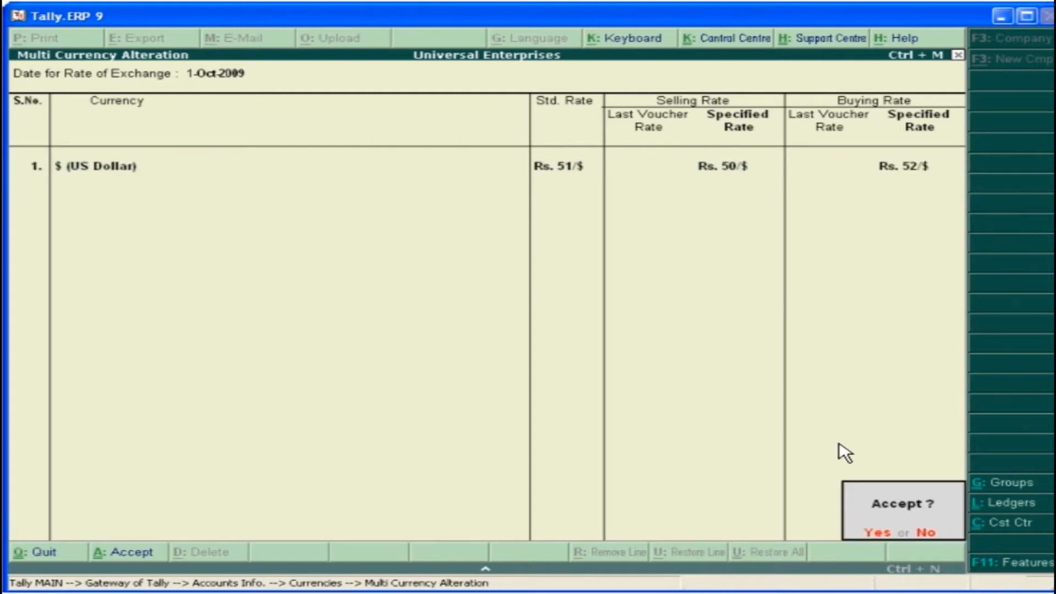
{"action": "left_click", "coordinate": [883, 534]}
Enter reference 09-57 in a sales voucher and select Newage Computers Inc as the party
{"action": "type", "text": "09-57"}
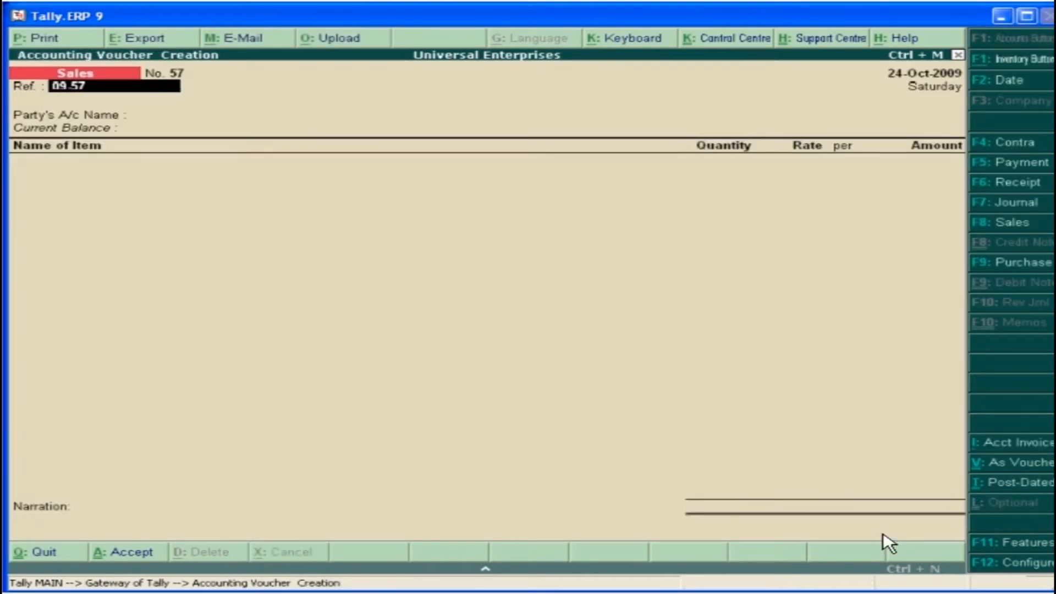
{"action": "key", "text": "Return"}
{"action": "left_click", "coordinate": [851, 457]}
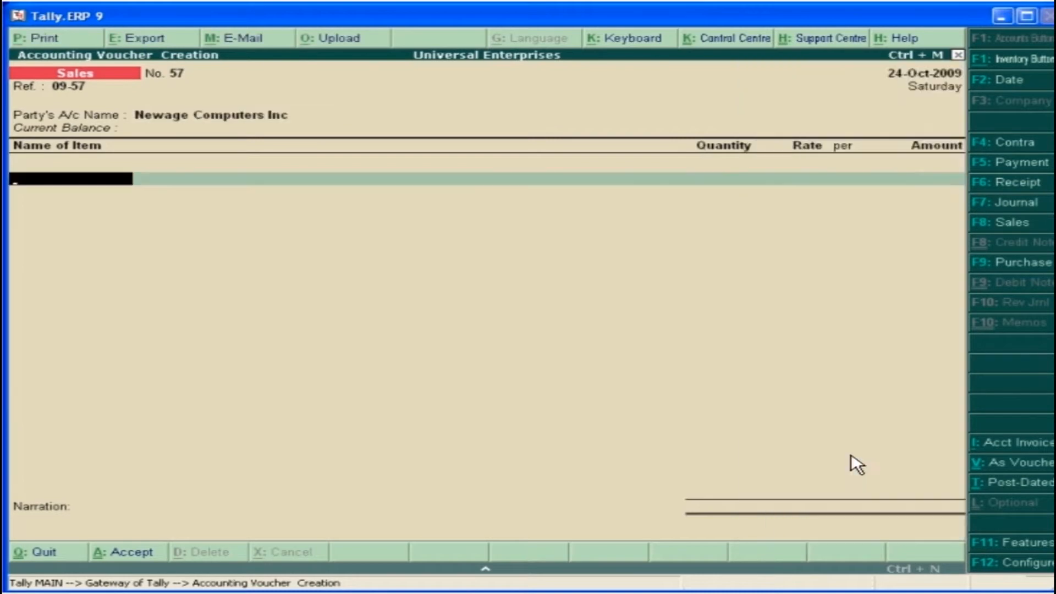
Add the item Sony Vaio P to the sales voucher with order number Not Applicable, supplied from the Warehouse
{"action": "type", "text": "S"}
{"action": "left_click", "coordinate": [714, 506]}
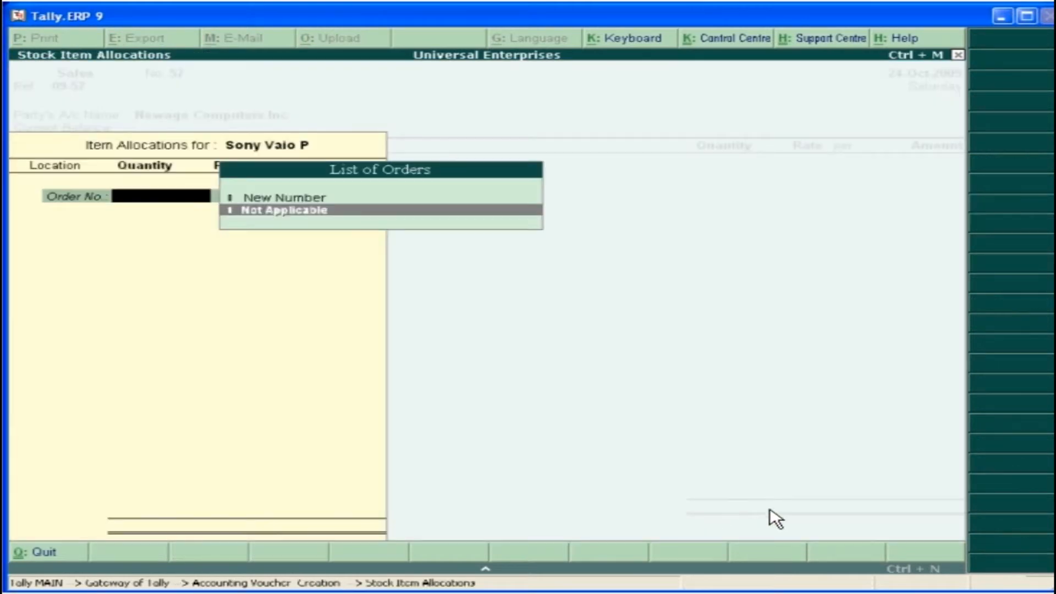
{"action": "left_click", "coordinate": [311, 210]}
{"action": "type", "text": "W"}
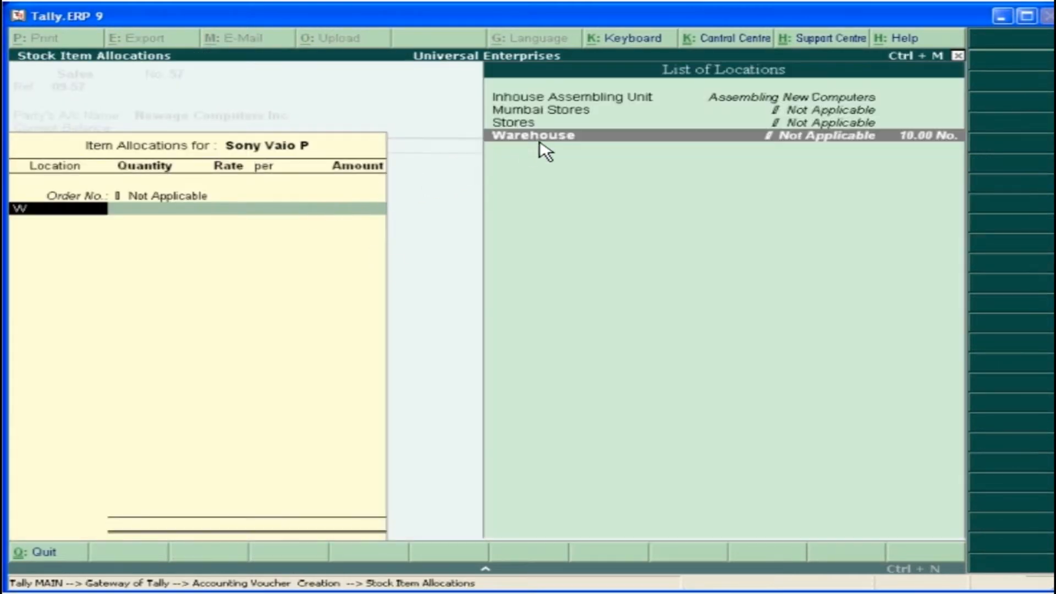
{"action": "left_click", "coordinate": [568, 135]}
Set the Sony Vaio P quantity to 1 and its rate to $1,000, accepting the Rs. 50/$ exchange rate
{"action": "type", "text": "1"}
{"action": "key", "text": "Return"}
{"action": "type", "text": "1000"}
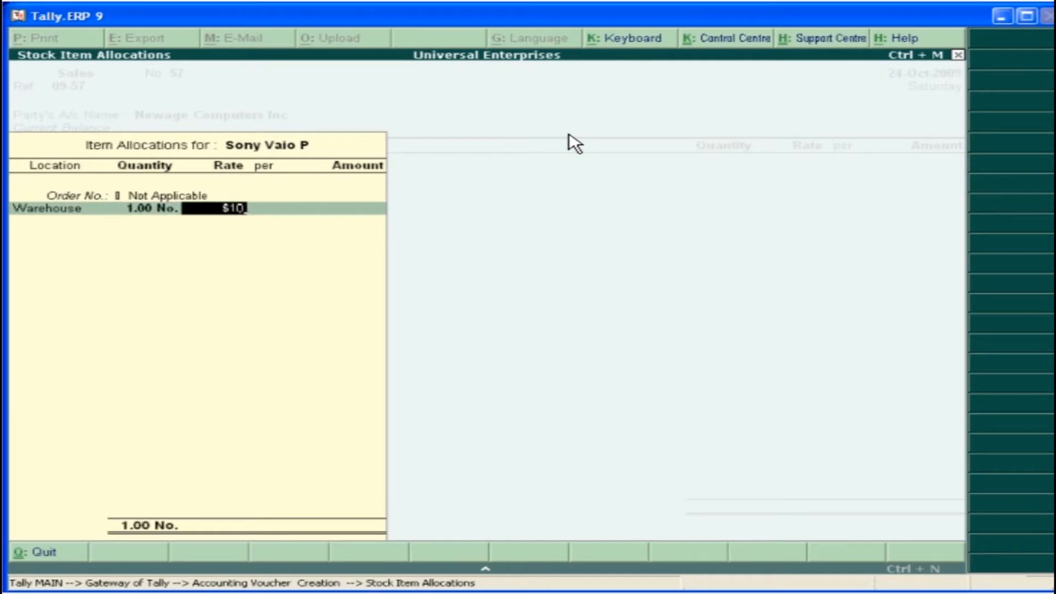
{"action": "key", "text": "Return"}
{"action": "key", "text": "Return"}
{"action": "key", "text": "Return"}
{"action": "key", "text": "Return"}
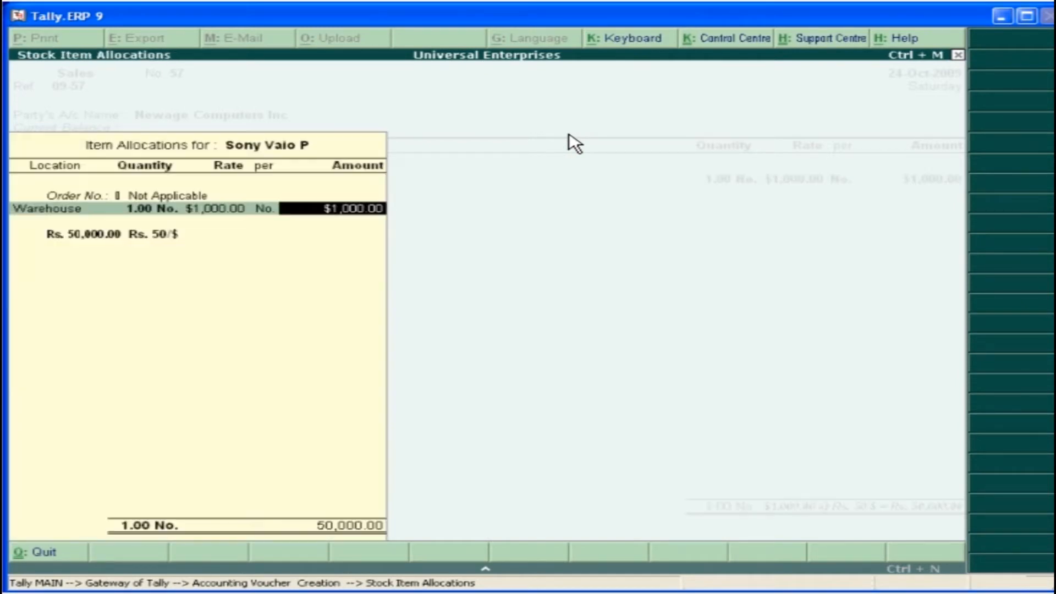
{"action": "key", "text": "Return"}
Record the $1,000 debit for Newage Computers Inc as new bill reference 09-57 and save the sales voucher
{"action": "key", "text": "Return"}
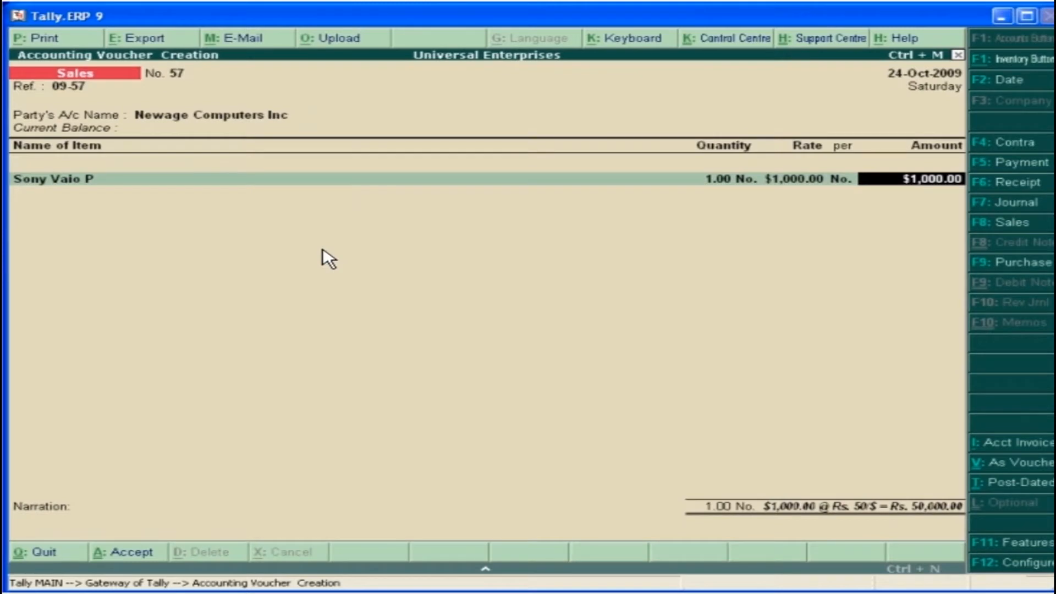
{"action": "key", "text": "Return"}
{"action": "key", "text": "Return"}
{"action": "key", "text": "Return"}
{"action": "key", "text": "Return"}
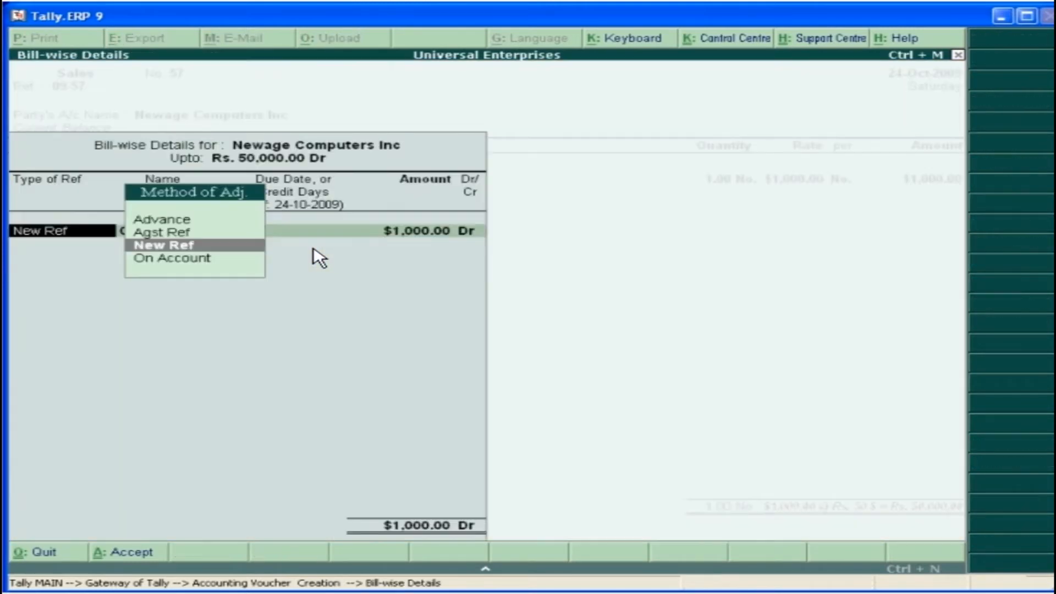
{"action": "key", "text": "Return"}
{"action": "key", "text": "Return"}
{"action": "key", "text": "Return"}
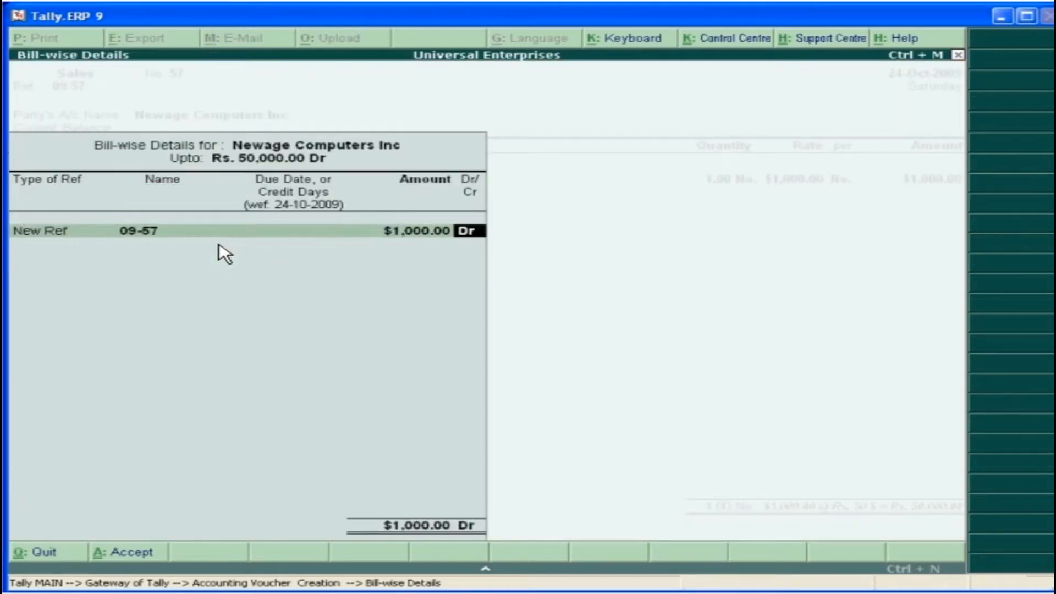
{"action": "key", "text": "Return"}
{"action": "key", "text": "Return"}
{"action": "left_click", "coordinate": [877, 534]}
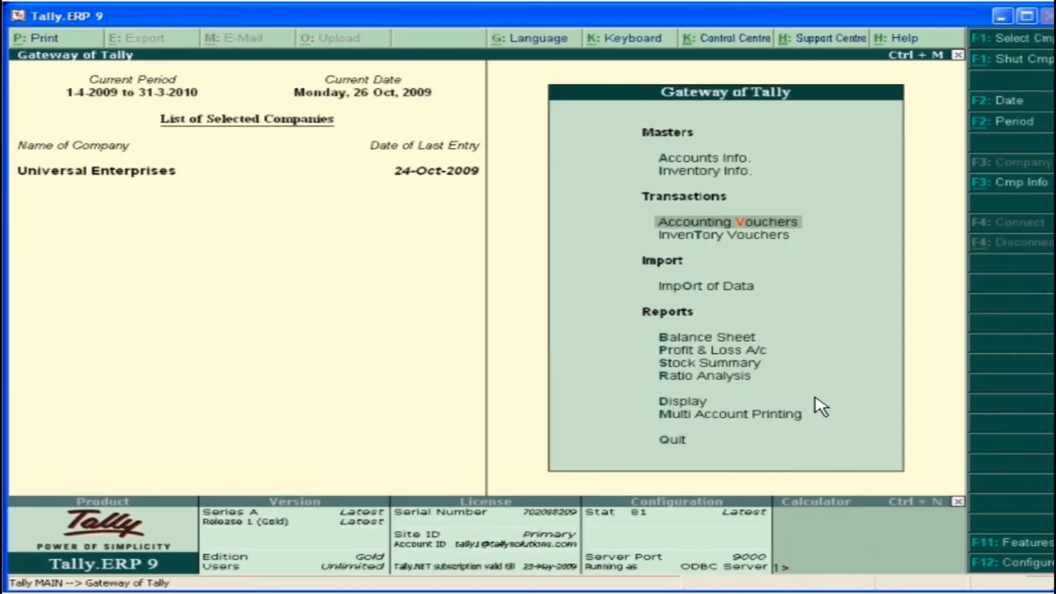
Start a receipt voucher crediting Newage Computers Inc with $1,000 at an exchange rate of Rs. 52/$
{"action": "left_click", "coordinate": [735, 224]}
{"action": "type", "text": "N"}
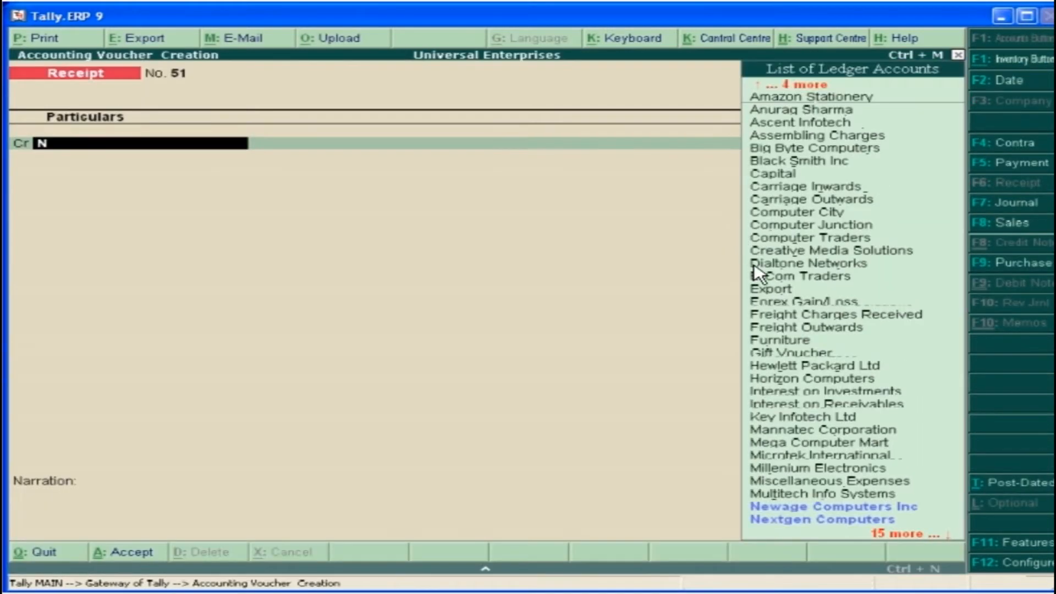
{"action": "left_click", "coordinate": [865, 506]}
{"action": "type", "text": "$1000"}
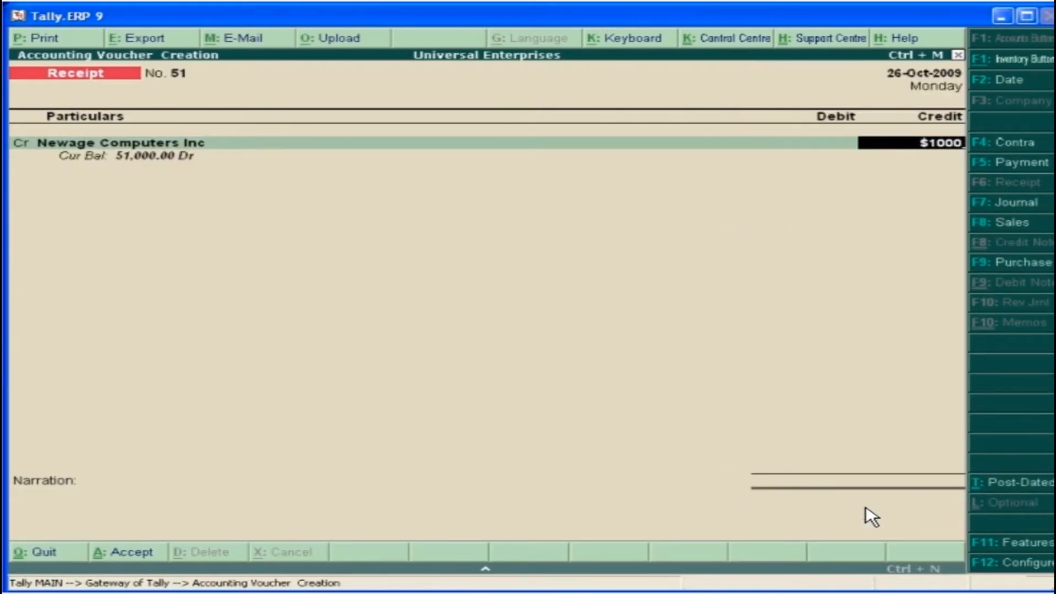
{"action": "key", "text": "Return"}
{"action": "type", "text": "52/$"}
{"action": "key", "text": "Return"}
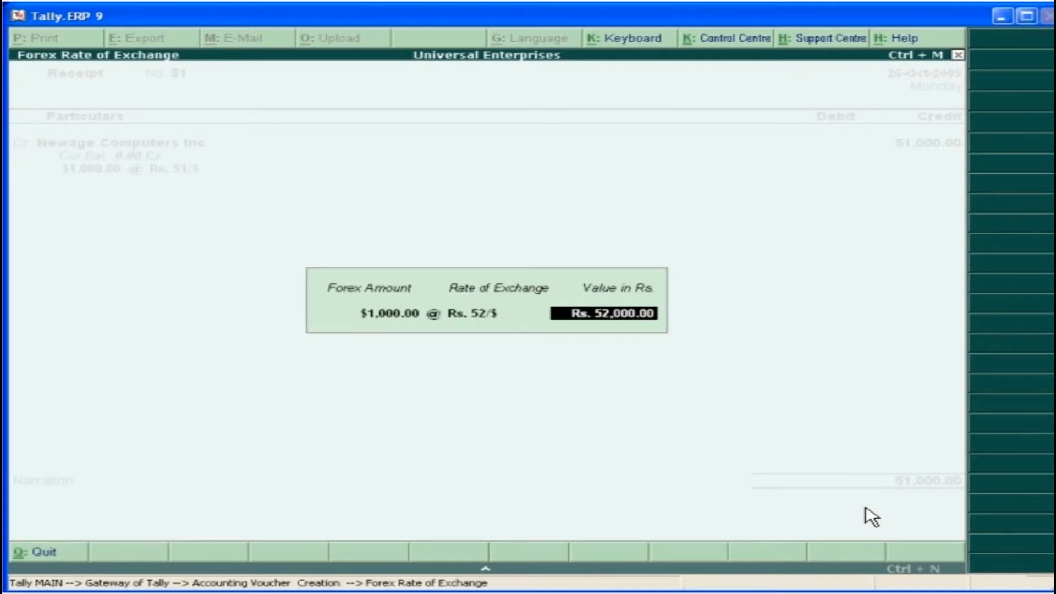
{"action": "key", "text": "Return"}
Allocate the $1,000 receipt from Newage Computers Inc against the pending bill 09-57
{"action": "key", "text": "Return"}
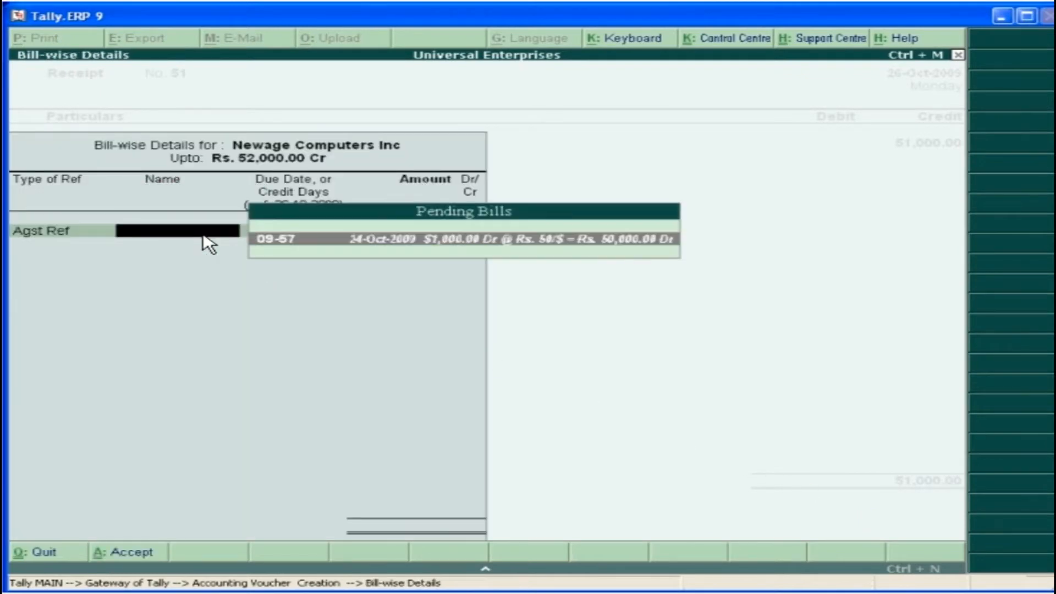
{"action": "key", "text": "Return"}
Debit HDFC Bank with $1,000 at Rs. 52/$ and save the receipt voucher
{"action": "key", "text": "Return"}
{"action": "key", "text": "Return"}
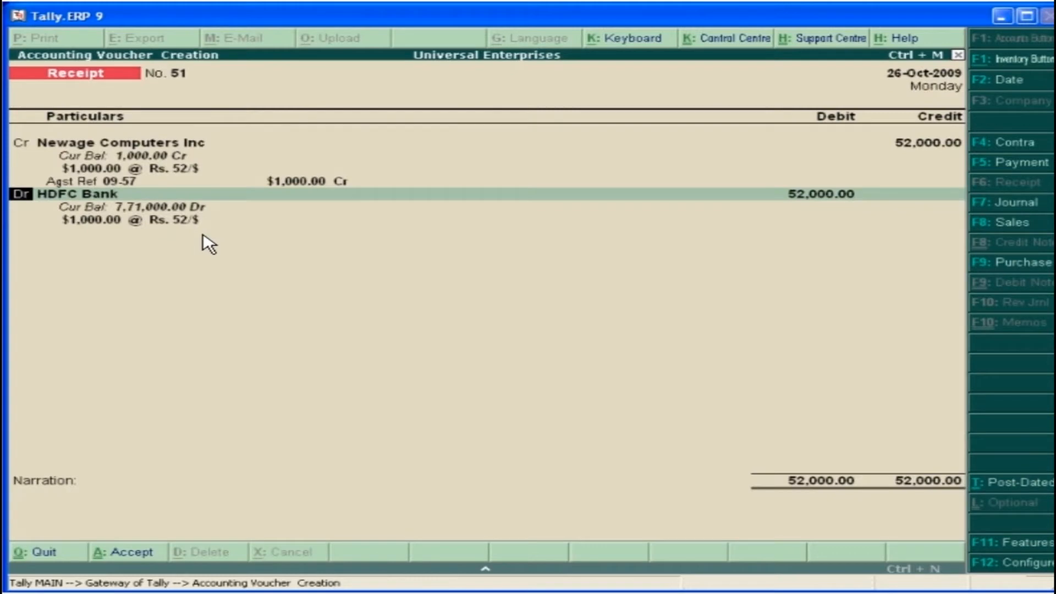
{"action": "key", "text": "Return"}
{"action": "key", "text": "Return"}
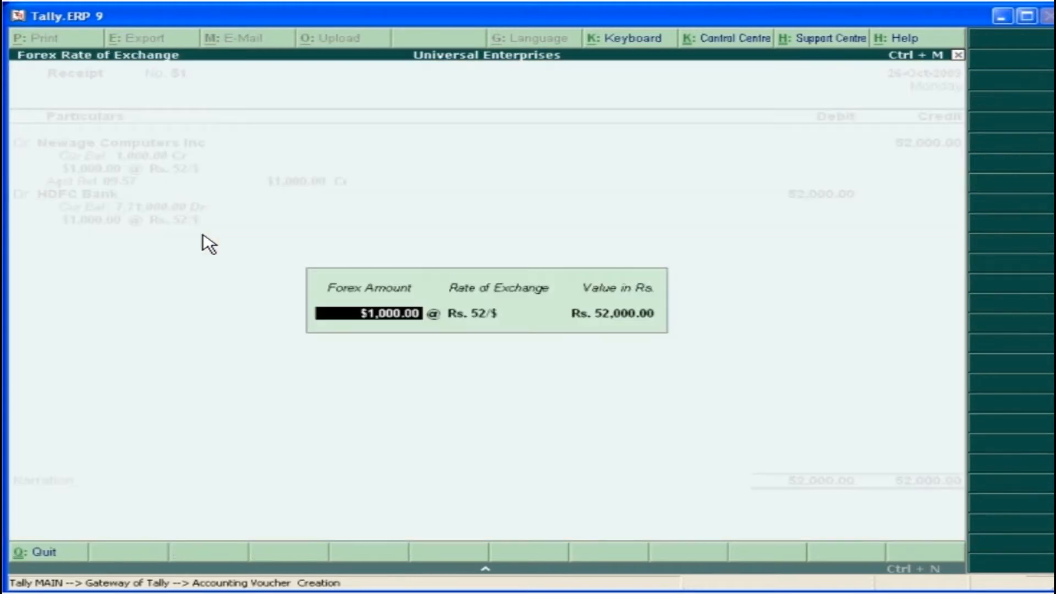
{"action": "key", "text": "Return"}
{"action": "key", "text": "Return"}
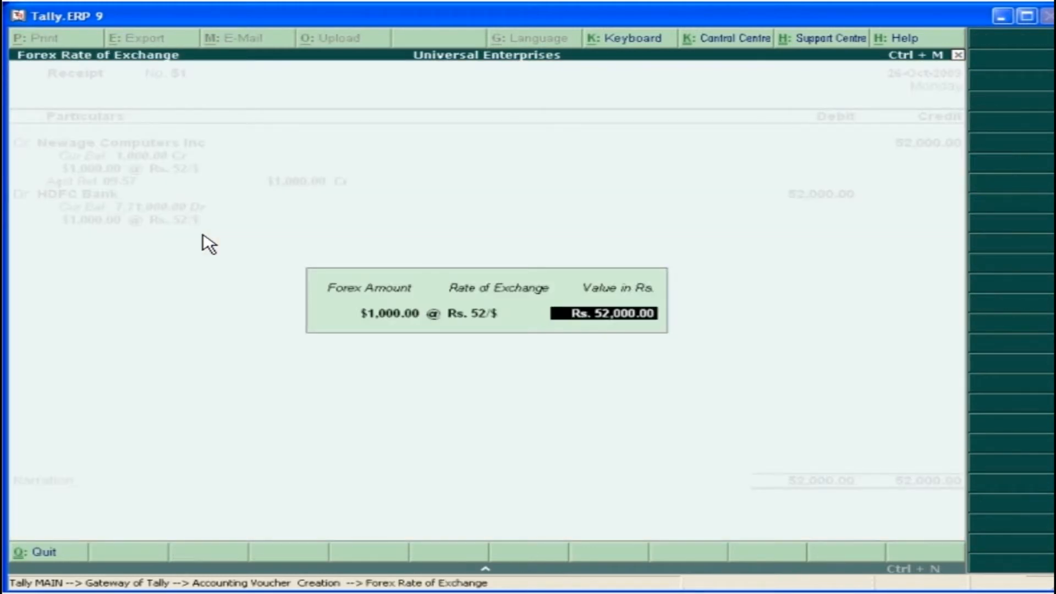
{"action": "key", "text": "Return"}
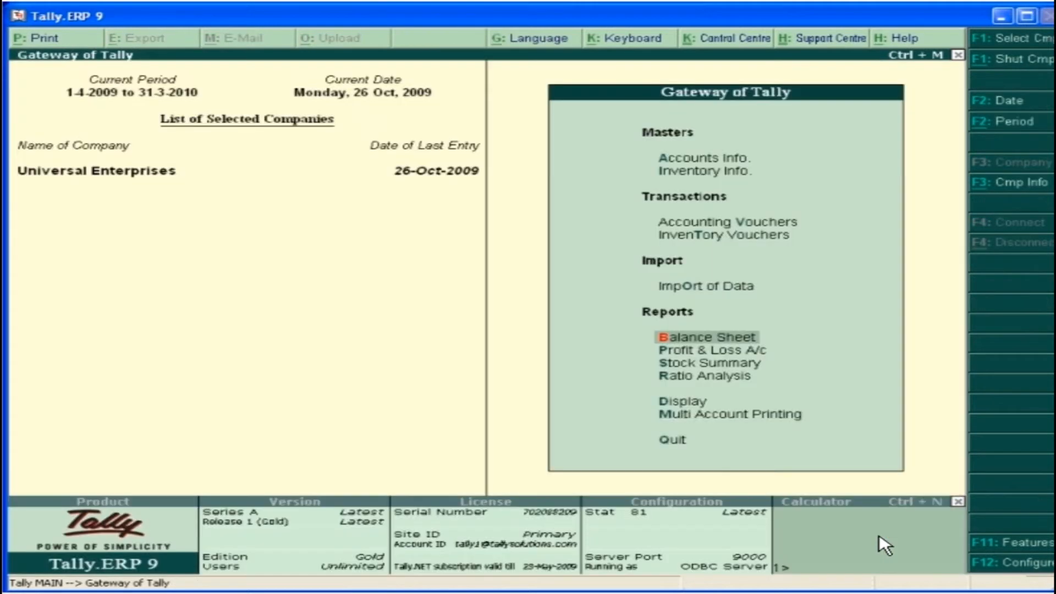
Open the Balance Sheet and examine the Unadjusted Forex Gain/Loss line
{"action": "left_click", "coordinate": [715, 337]}
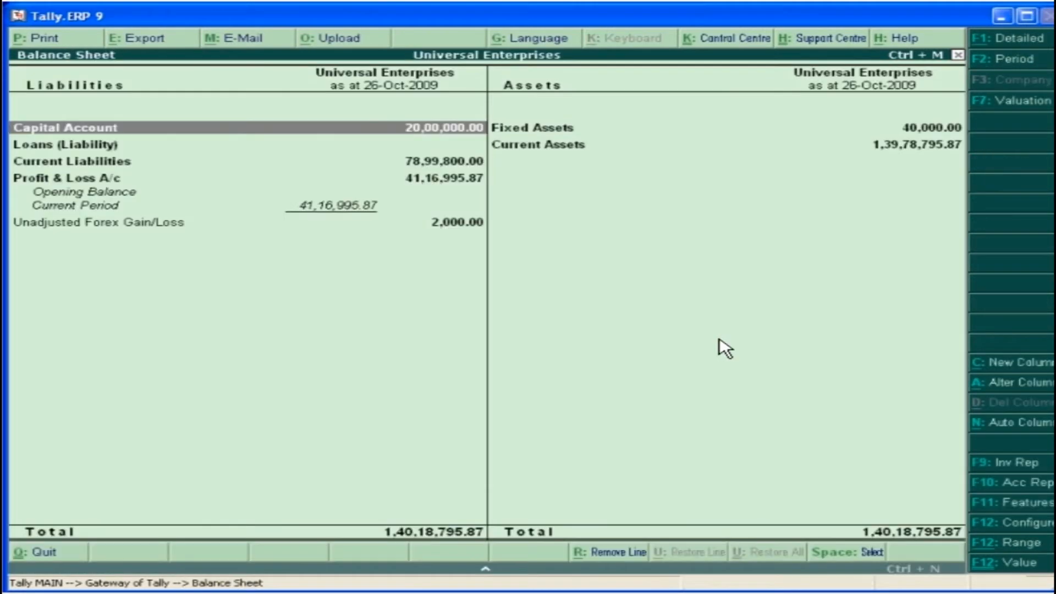
{"action": "left_click", "coordinate": [441, 222]}
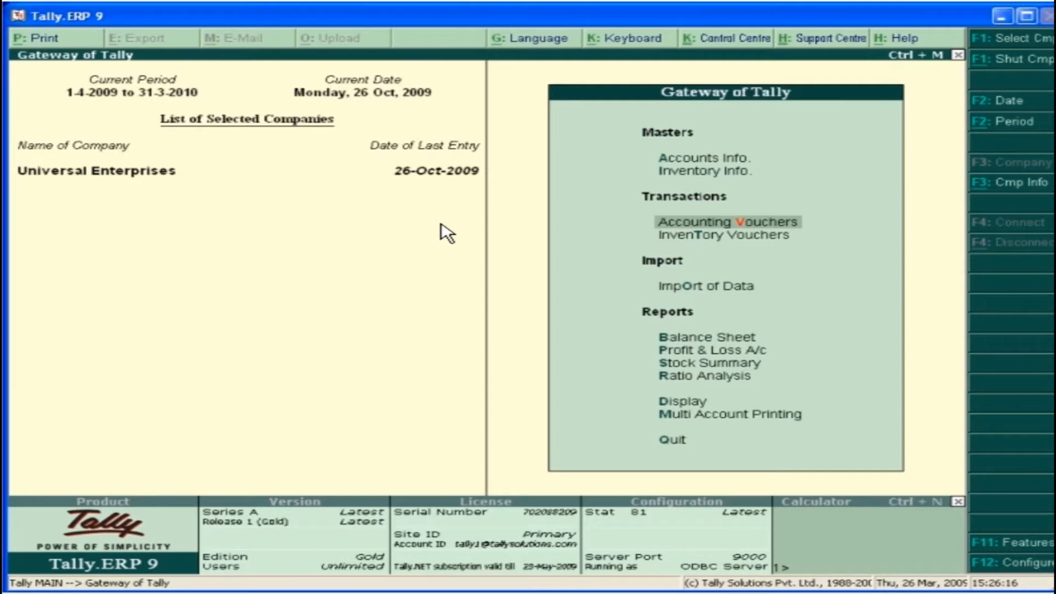
Start a journal voucher of class Forex Gain/Loss and select Forex Gain/Loss as its account
{"action": "left_click", "coordinate": [742, 224]}
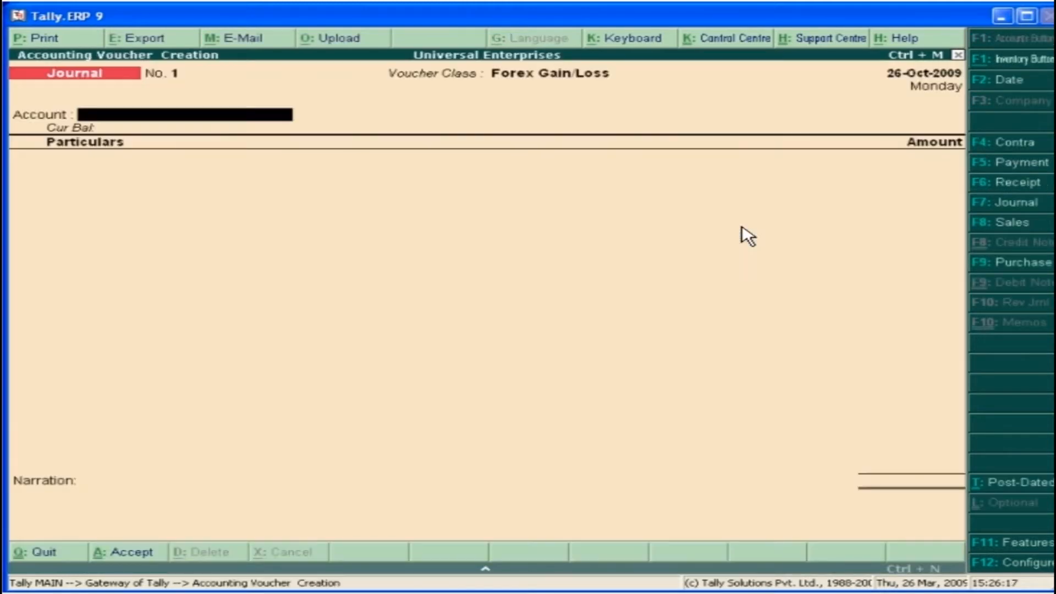
{"action": "type", "text": "F"}
{"action": "double_click", "coordinate": [832, 359]}
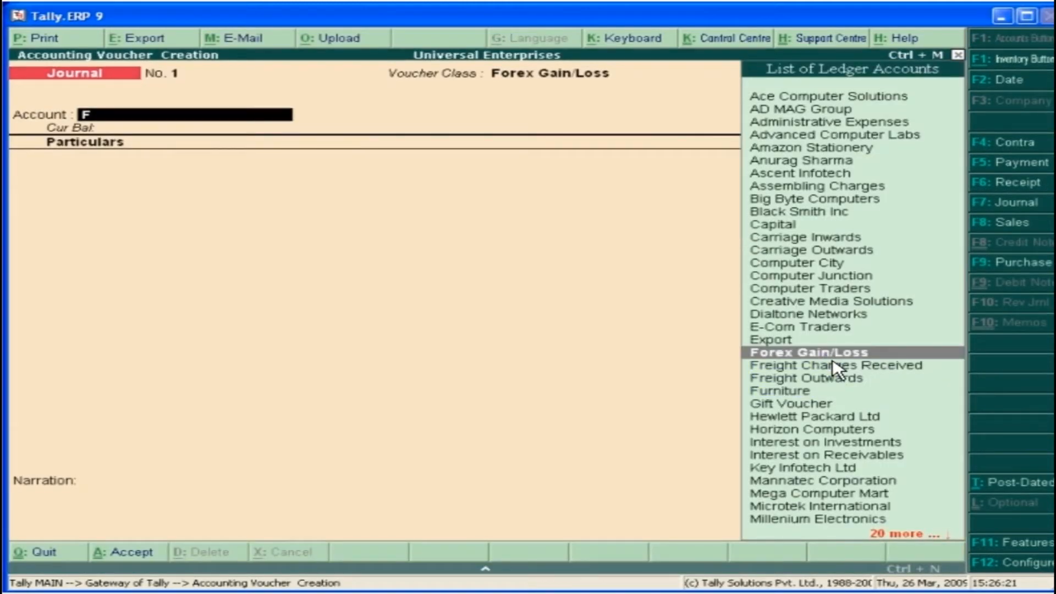
Add Newage Computers Inc to the journal with a 2,000.00 debit against bill 09-57 and finish the entry lines
{"action": "type", "text": "N"}
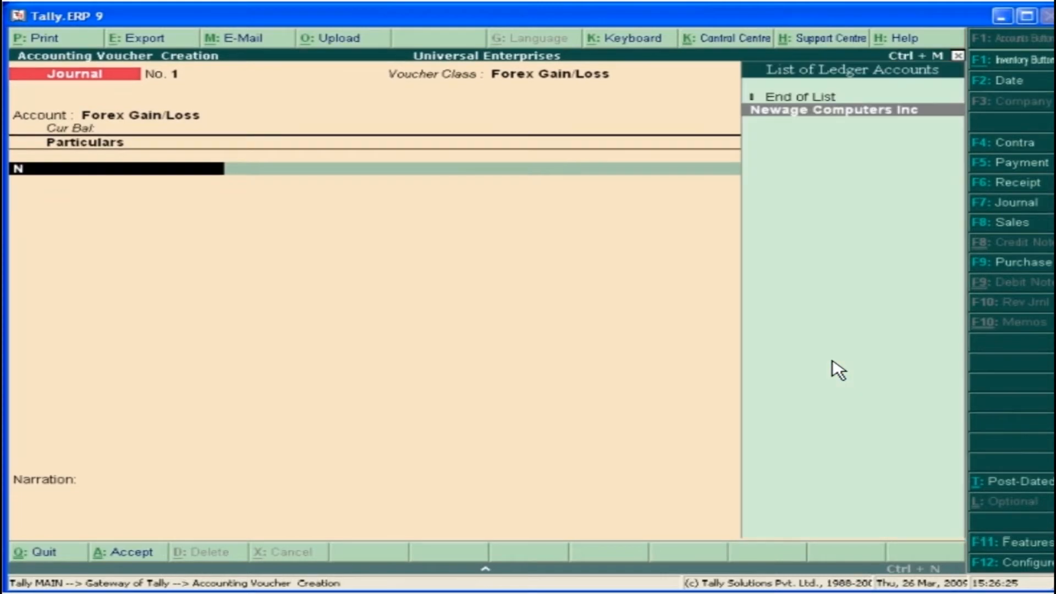
{"action": "double_click", "coordinate": [819, 108]}
{"action": "key", "text": "Return"}
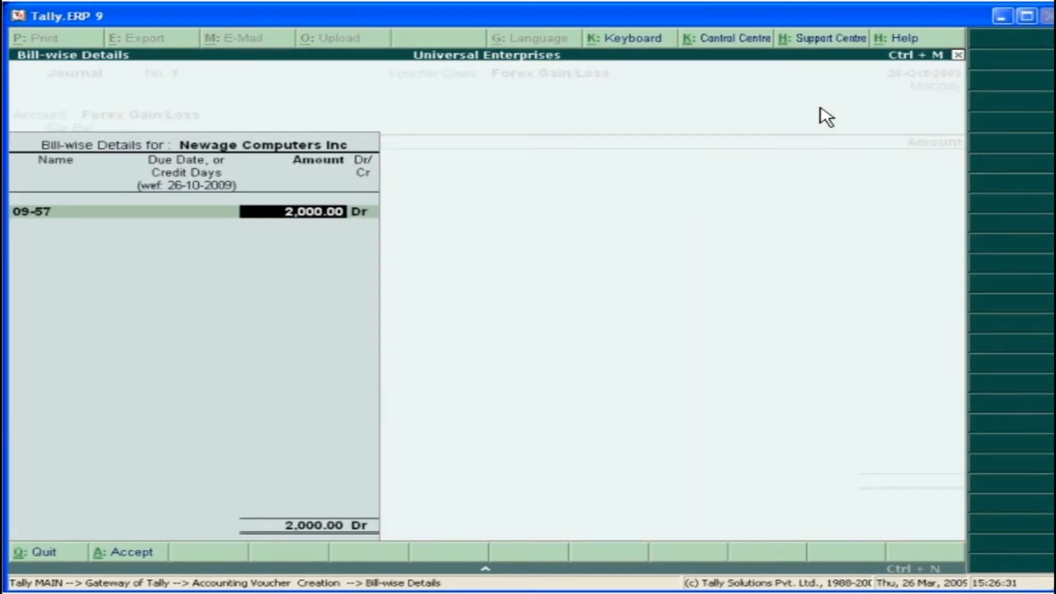
{"action": "key", "text": "Return"}
{"action": "double_click", "coordinate": [243, 245]}
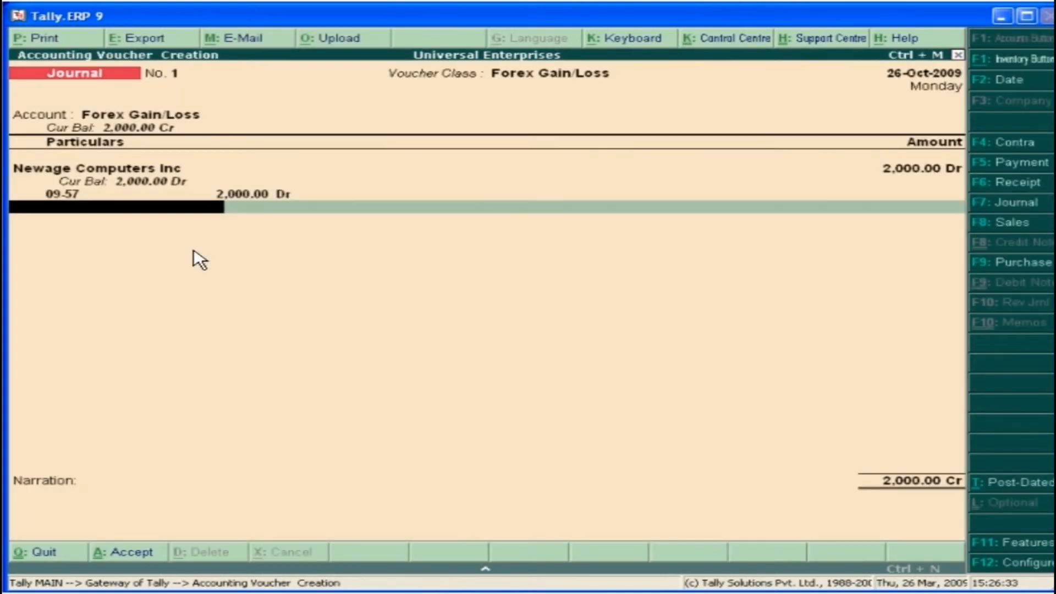
{"action": "key", "text": "Return"}
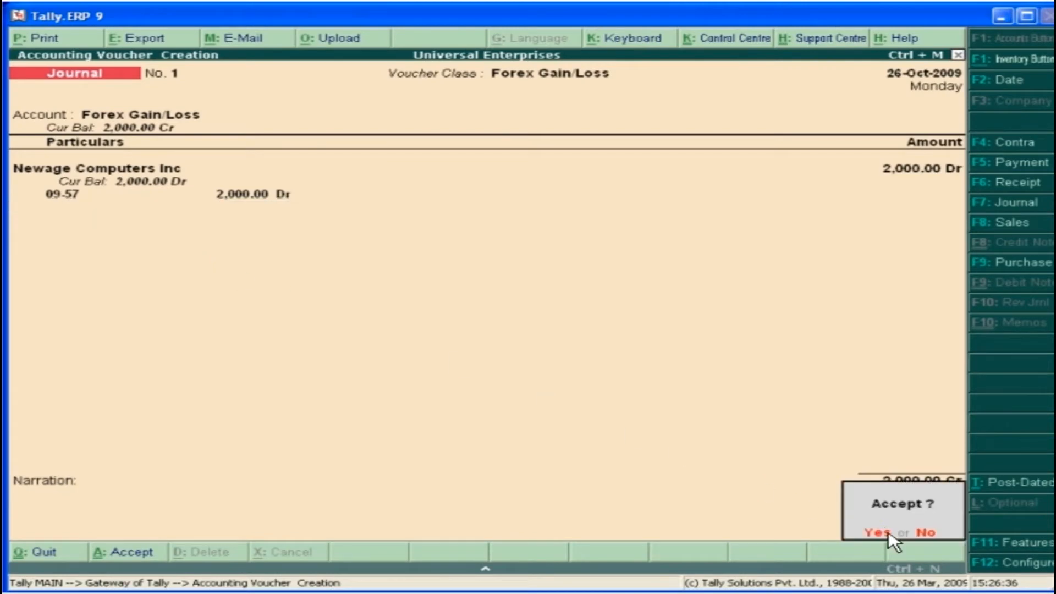
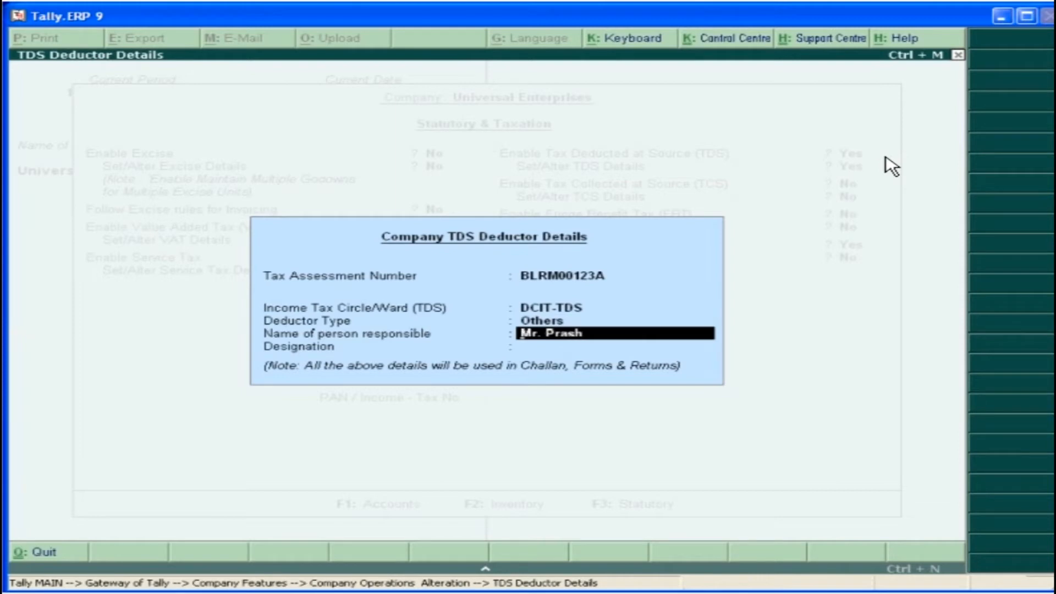
Complete the company TDS deductor details with Accounts Manager as the responsible person's designation and save them
{"action": "key", "text": "Return"}
{"action": "type", "text": "Accounts Manag"}
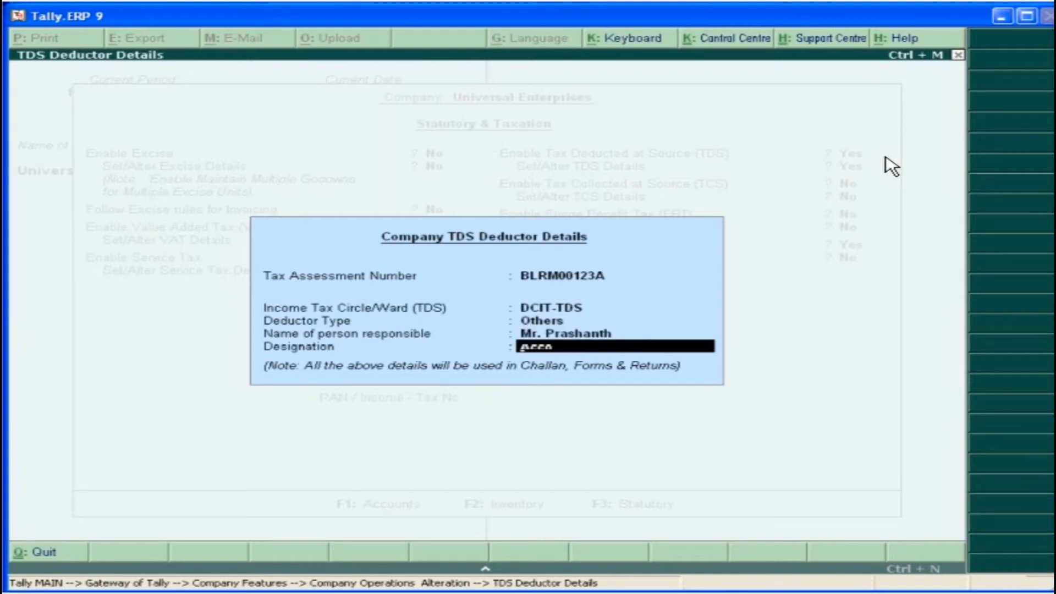
{"action": "type", "text": "er"}
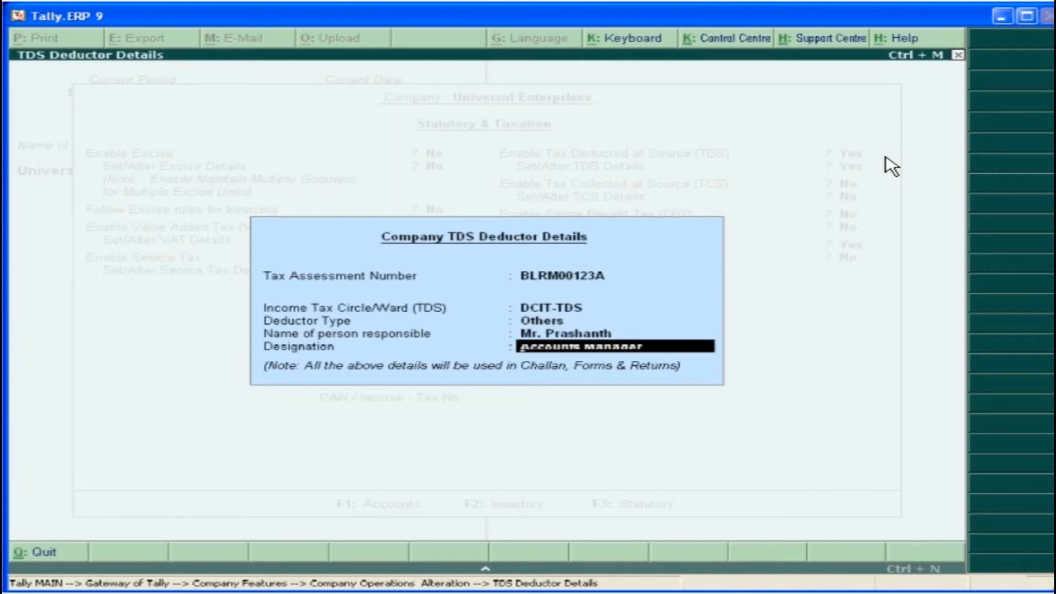
{"action": "key", "text": "Return"}
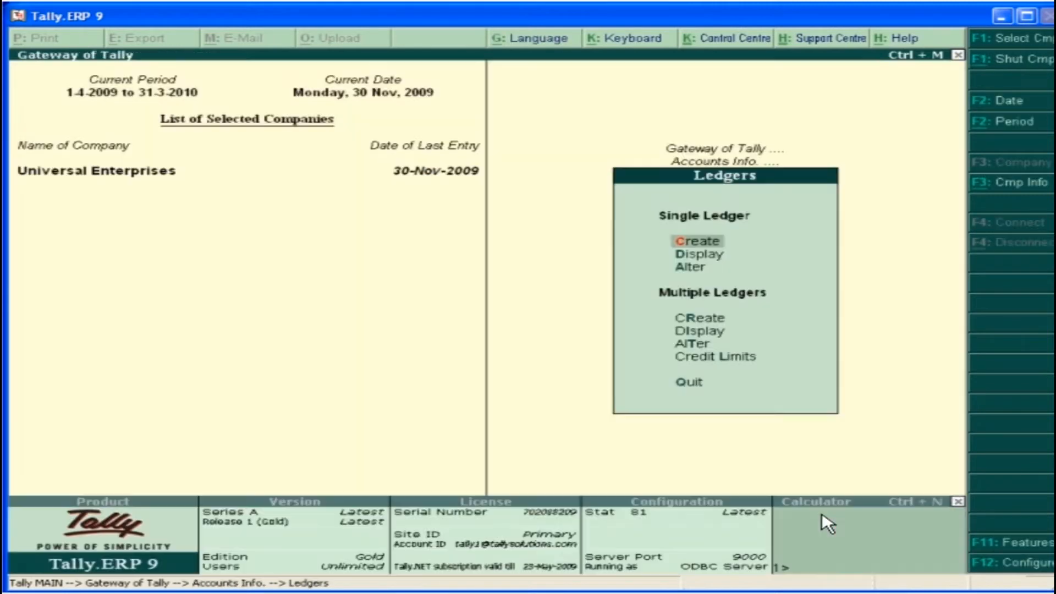
Start a new single ledger named Swastik Solutions under the Sundry Creditors group
{"action": "left_click", "coordinate": [723, 246]}
{"action": "type", "text": "Swastik Solutions"}
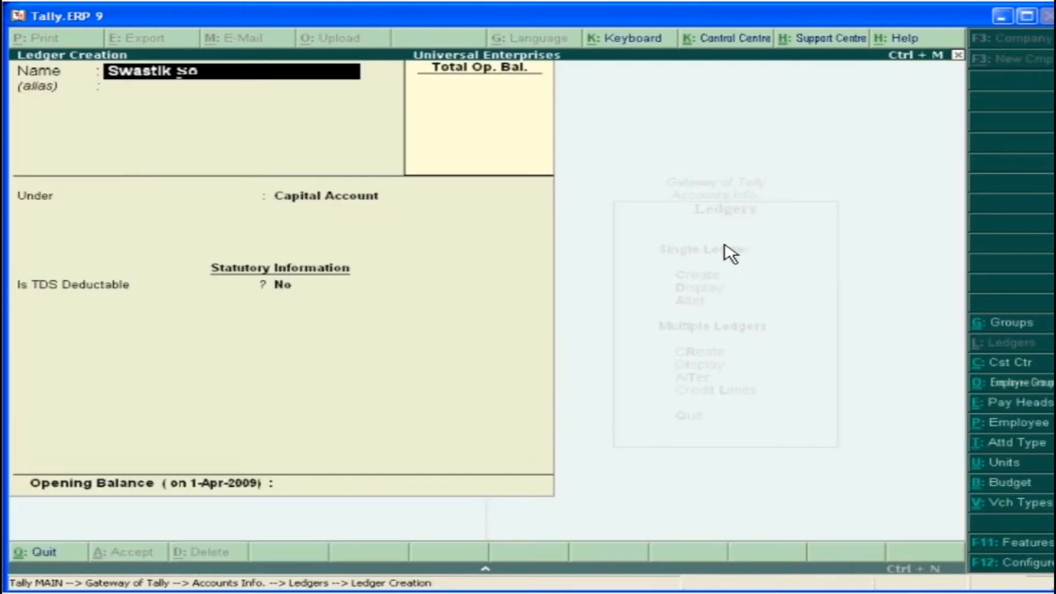
{"action": "key", "text": "Return"}
{"action": "key", "text": "Return"}
{"action": "type", "text": "S"}
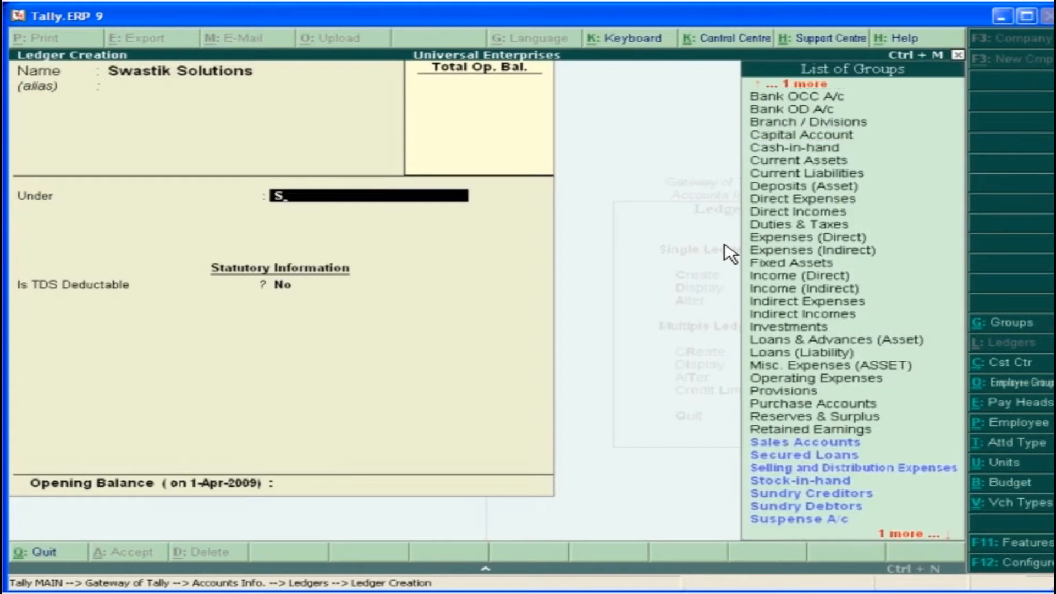
{"action": "left_click", "coordinate": [870, 494]}
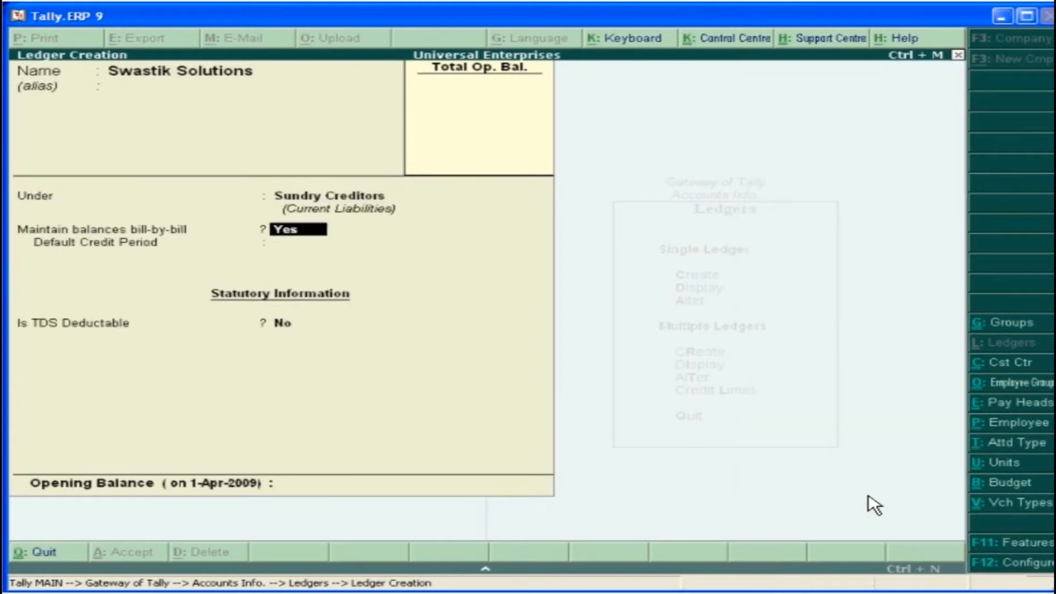
Give the Swastik Solutions ledger a 30-day credit period, make it TDS deductable as Company - Resident, and save it
{"action": "key", "text": "Return"}
{"action": "type", "text": "30 Days"}
{"action": "key", "text": "Return"}
{"action": "key", "text": "y"}
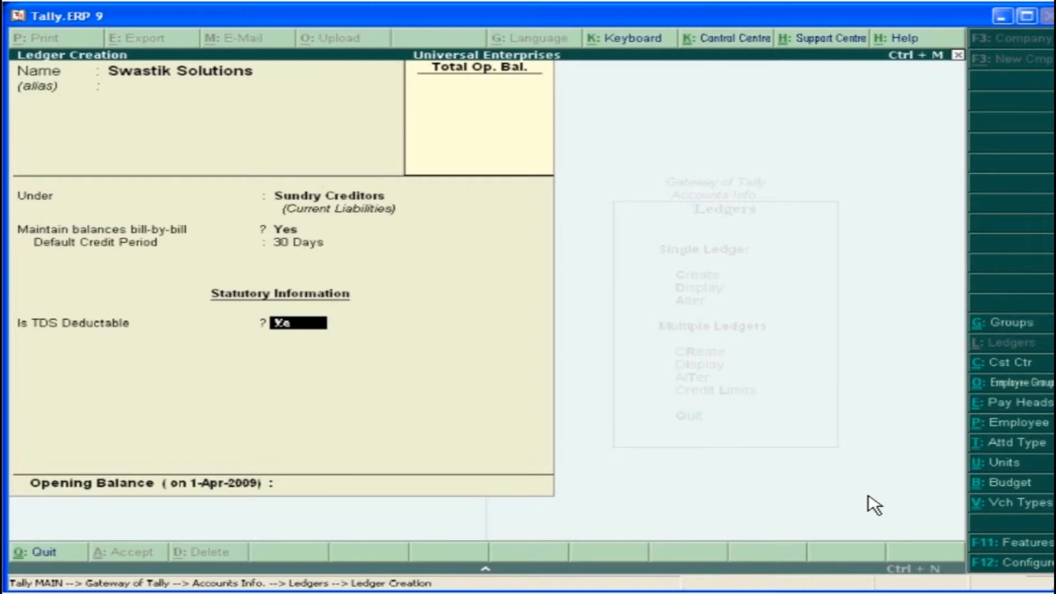
{"action": "key", "text": "Return"}
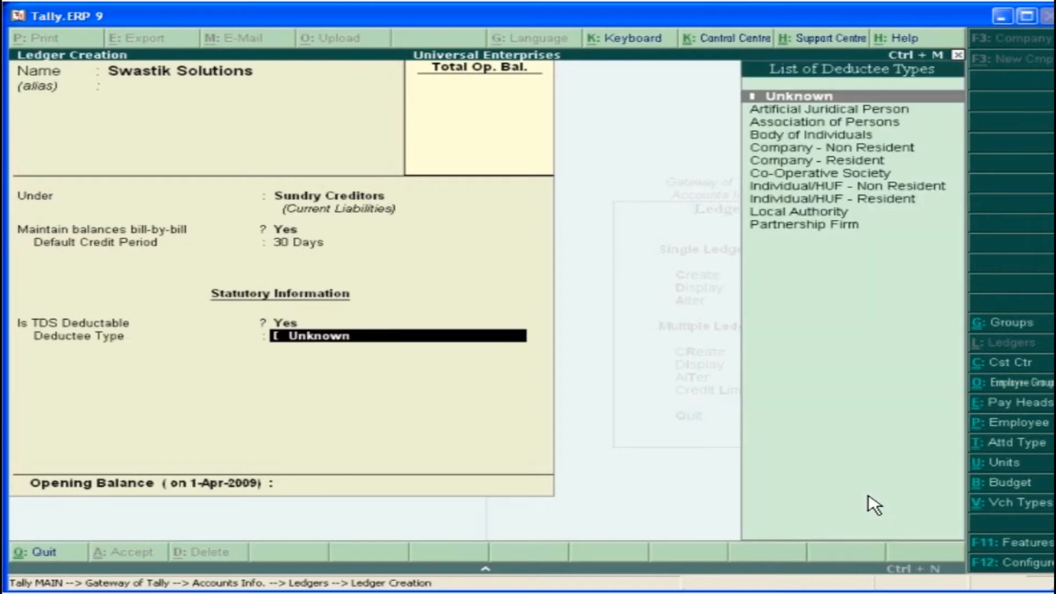
{"action": "left_click", "coordinate": [831, 161]}
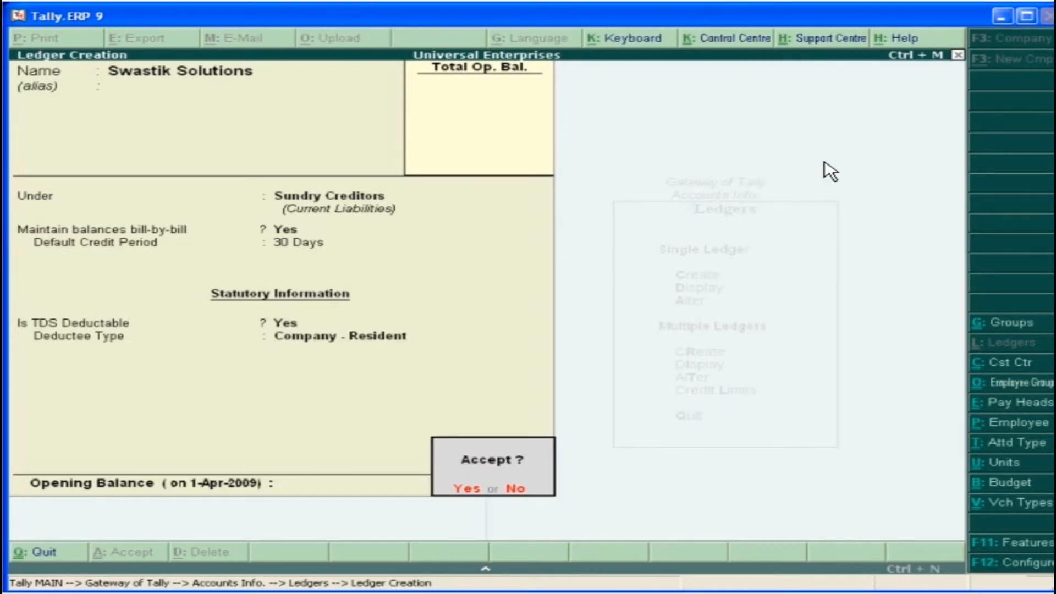
{"action": "left_click", "coordinate": [477, 489]}
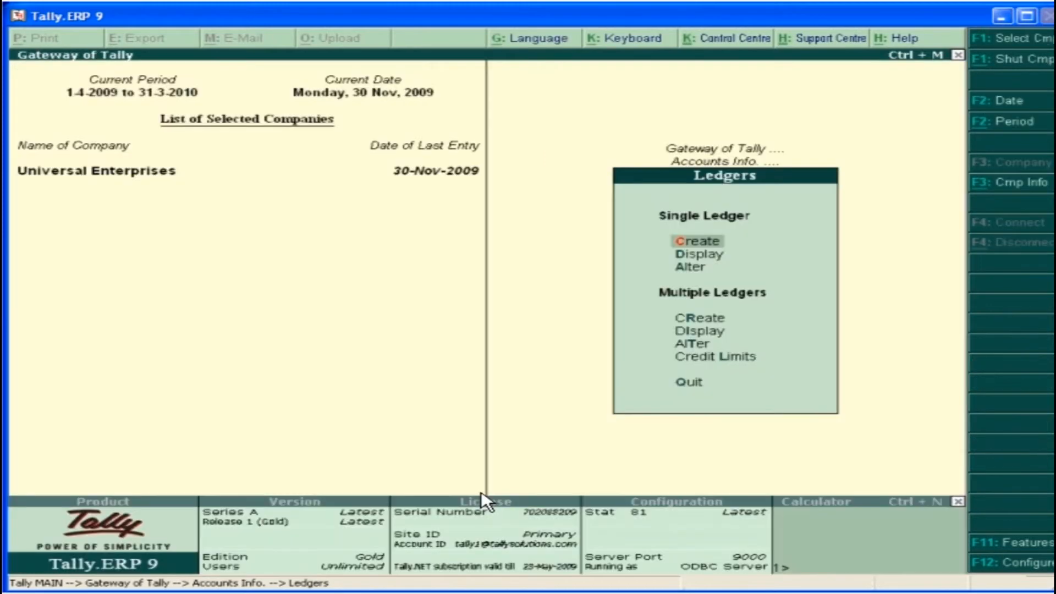
Create a Commission Paid ledger under Indirect Expenses with TDS applicable and Commission Or Brokerage as the default nature of payment
{"action": "key", "text": "Return"}
{"action": "type", "text": "Commission Paid"}
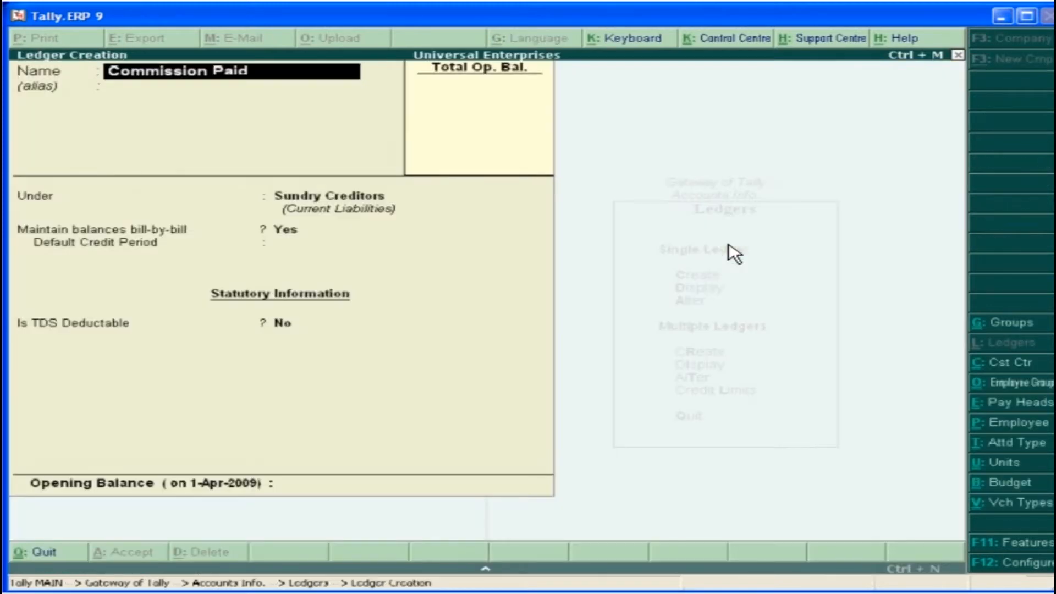
{"action": "key", "text": "Return"}
{"action": "type", "text": "I"}
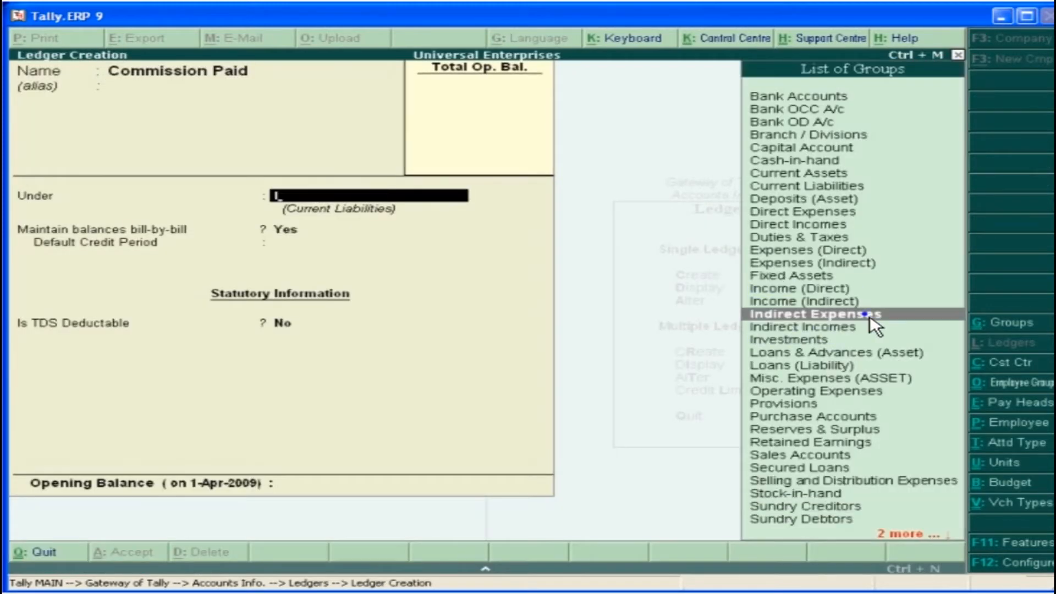
{"action": "left_click", "coordinate": [872, 314]}
{"action": "key", "text": "y"}
{"action": "key", "text": "Return"}
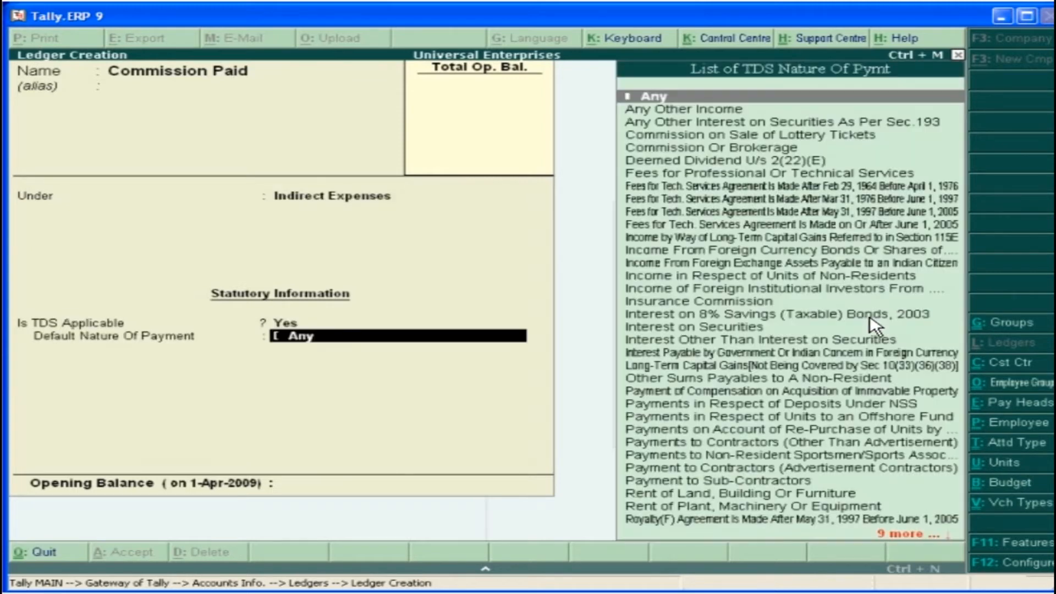
{"action": "left_click", "coordinate": [745, 149]}
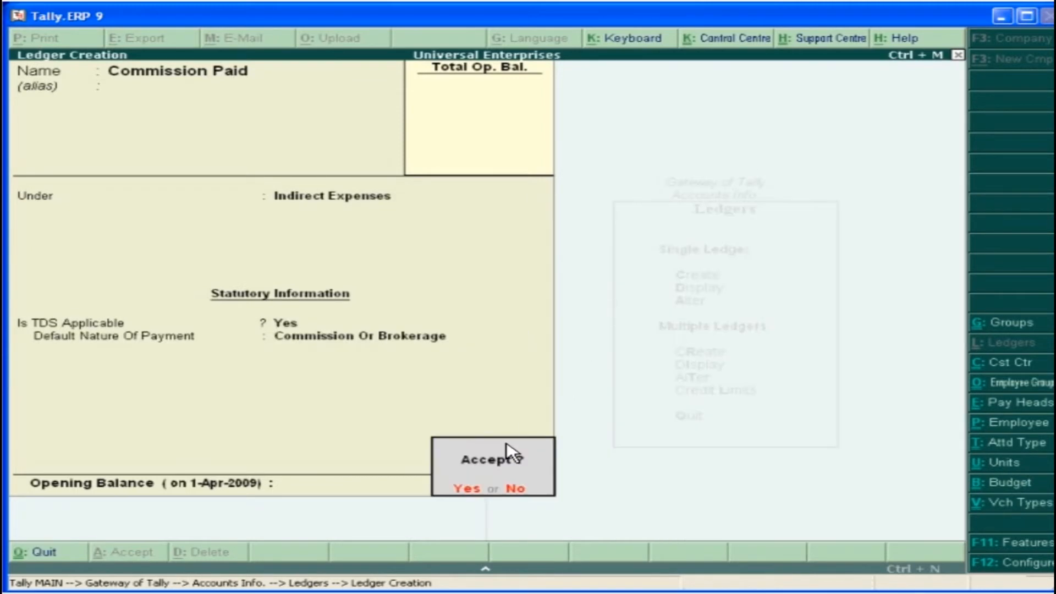
{"action": "left_click", "coordinate": [473, 496]}
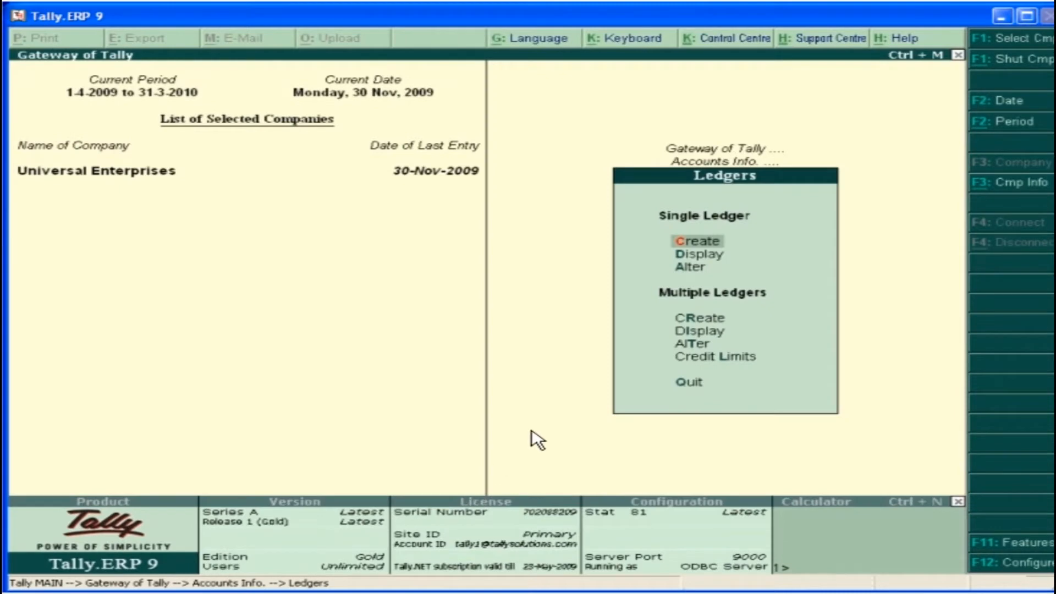
Create a TDS on Commission/Brokerage ledger under Duties & Taxes, with duty type TDS and nature of payment Commission Or Brokerage
{"action": "key", "text": "Return"}
{"action": "type", "text": "TDS on Commission/Brokerage"}
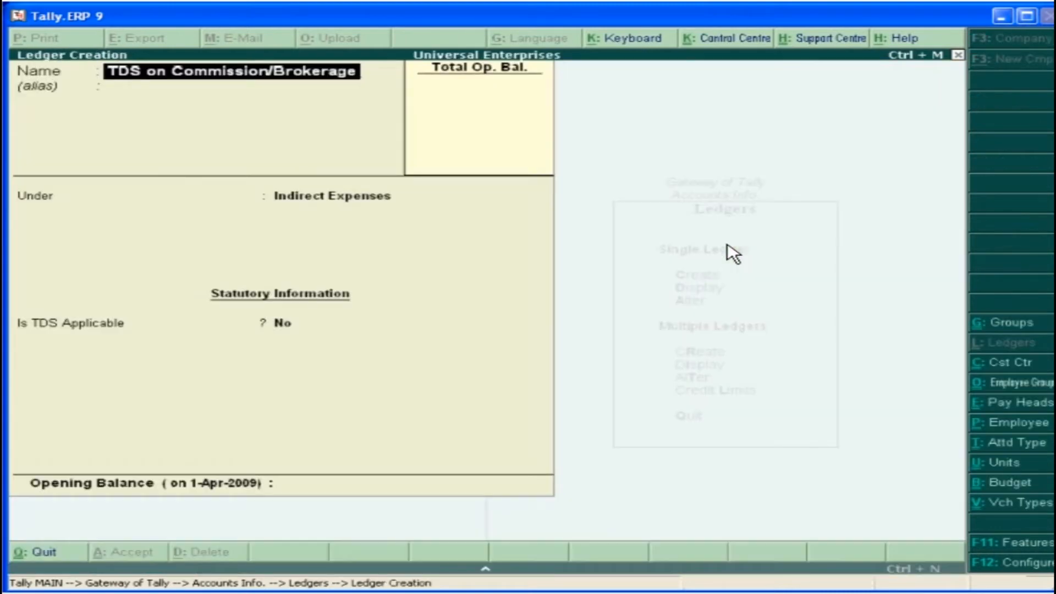
{"action": "key", "text": "Return"}
{"action": "key", "text": "Return"}
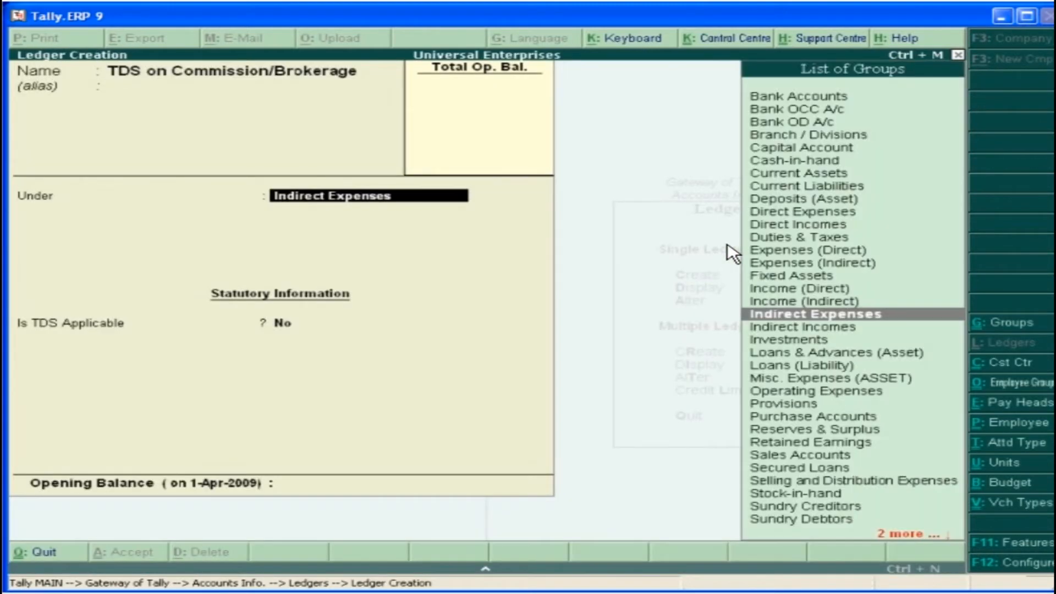
{"action": "left_click", "coordinate": [834, 238]}
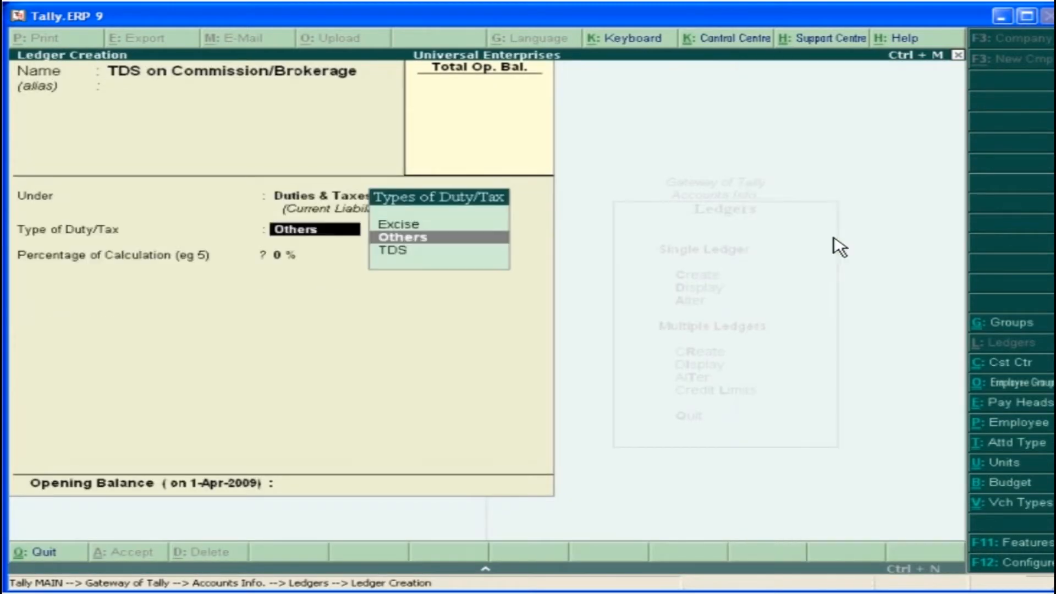
{"action": "left_click", "coordinate": [408, 254]}
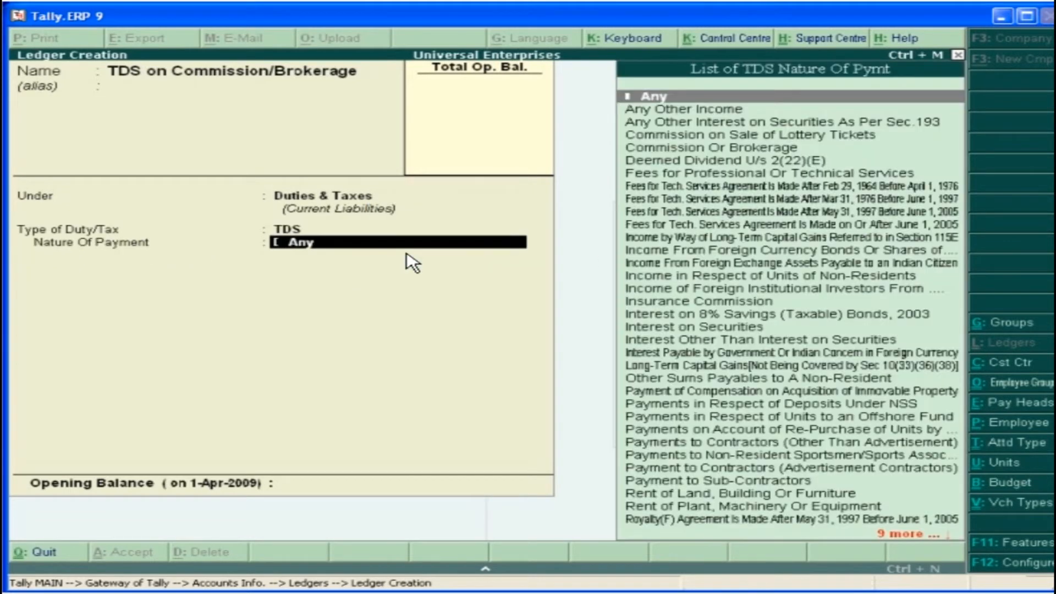
{"action": "left_click", "coordinate": [786, 150]}
{"action": "left_click", "coordinate": [469, 495]}
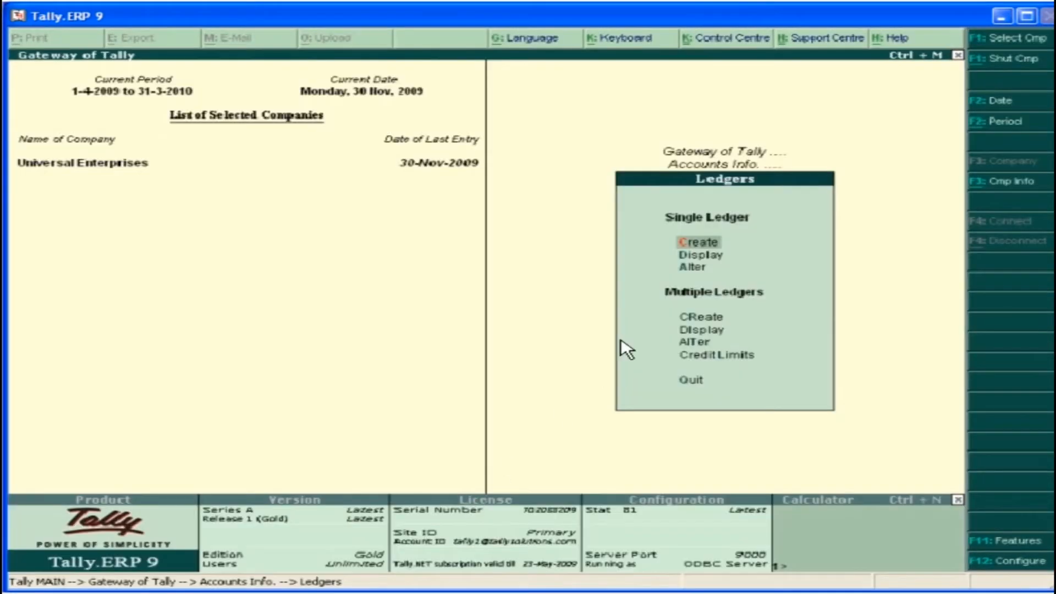
Create a TDS on Payment to Contractors ledger under Duties & Taxes, with duty type TDS and nature of payment Any
{"action": "left_click", "coordinate": [708, 246]}
{"action": "type", "text": "TDS on Payment to Contractors"}
{"action": "key", "text": "Return"}
{"action": "key", "text": "Return"}
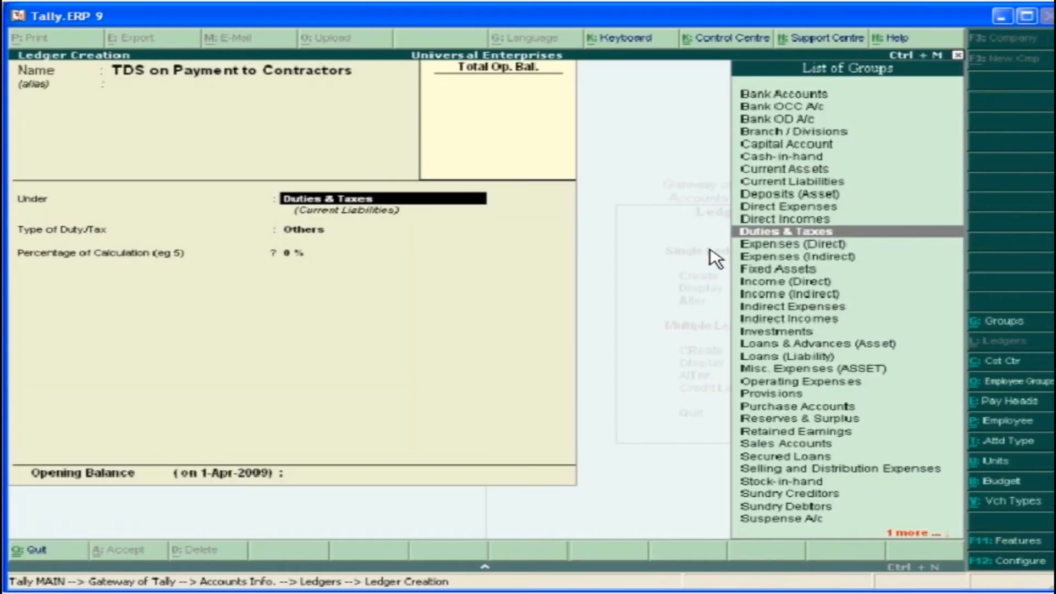
{"action": "left_click", "coordinate": [776, 234]}
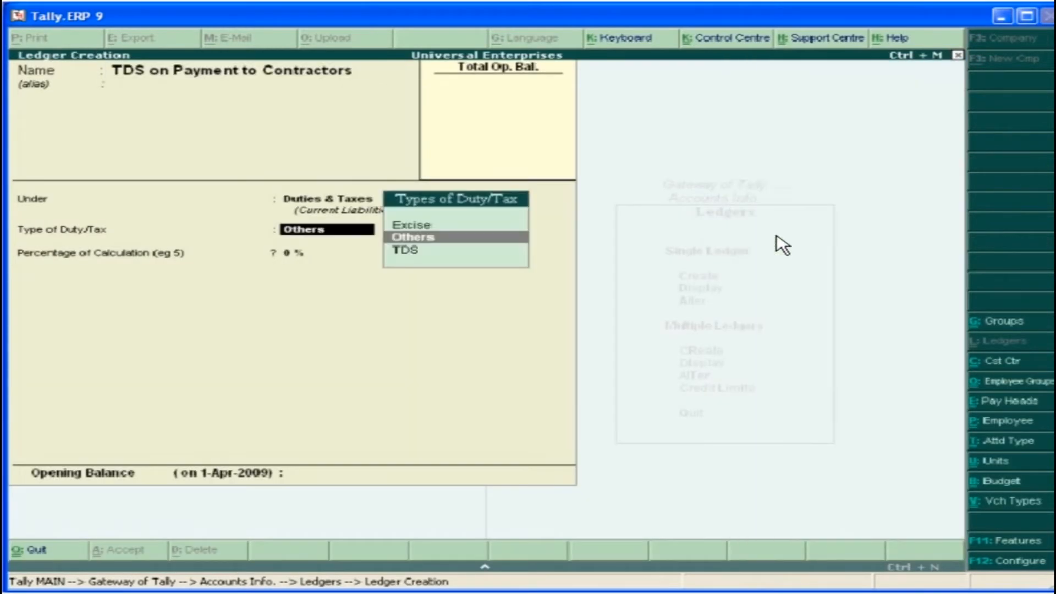
{"action": "key", "text": "Down"}
{"action": "key", "text": "Return"}
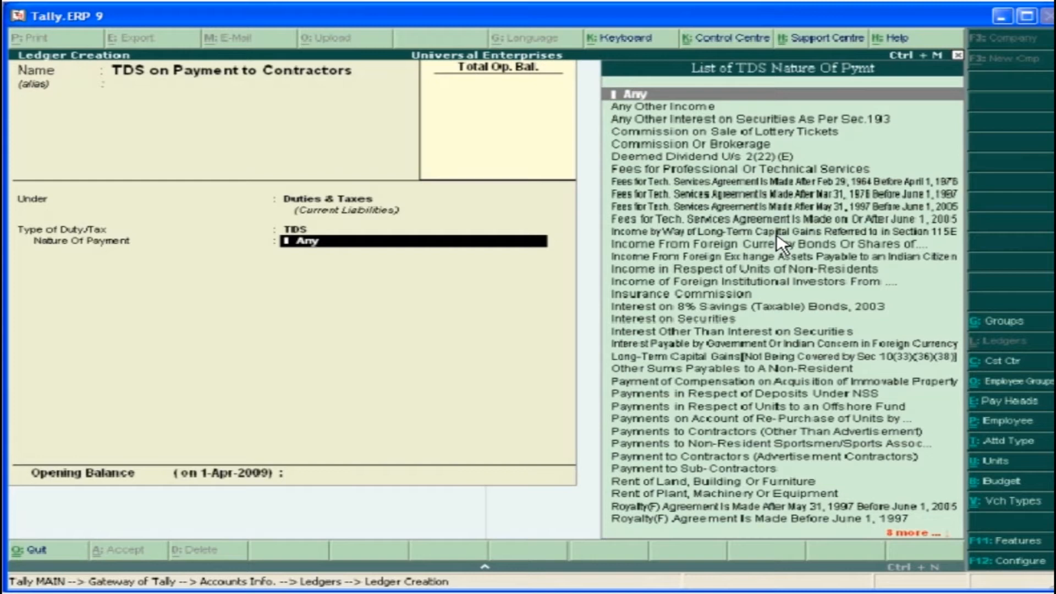
{"action": "key", "text": "Return"}
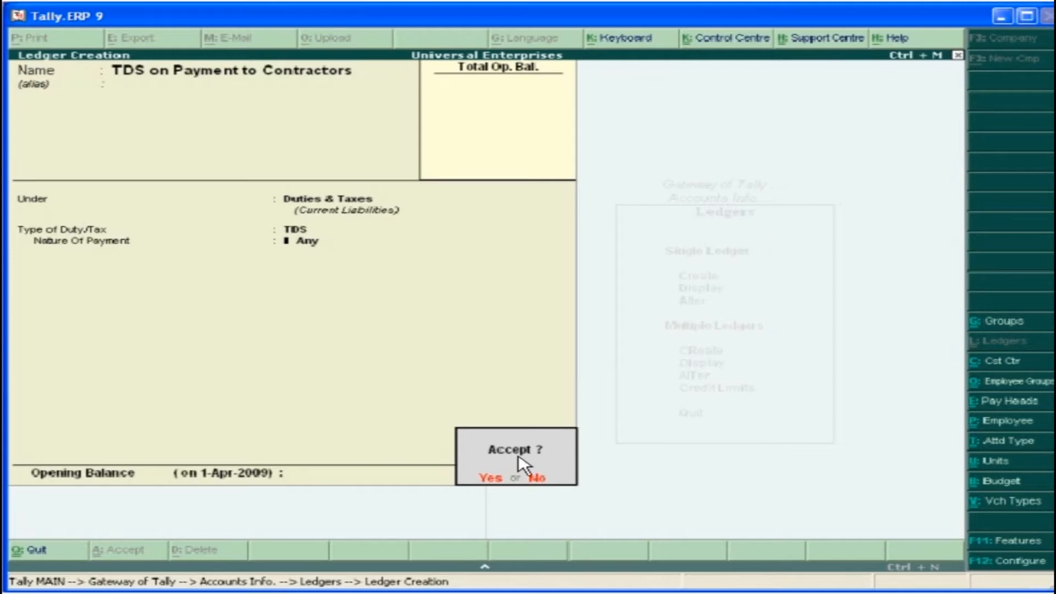
{"action": "left_click", "coordinate": [491, 477]}
In the 2-Dec-2009 journal voucher, debit Commission Paid with 27,000, fully assessable as Commission Or Brokerage
{"action": "left_click", "coordinate": [778, 223]}
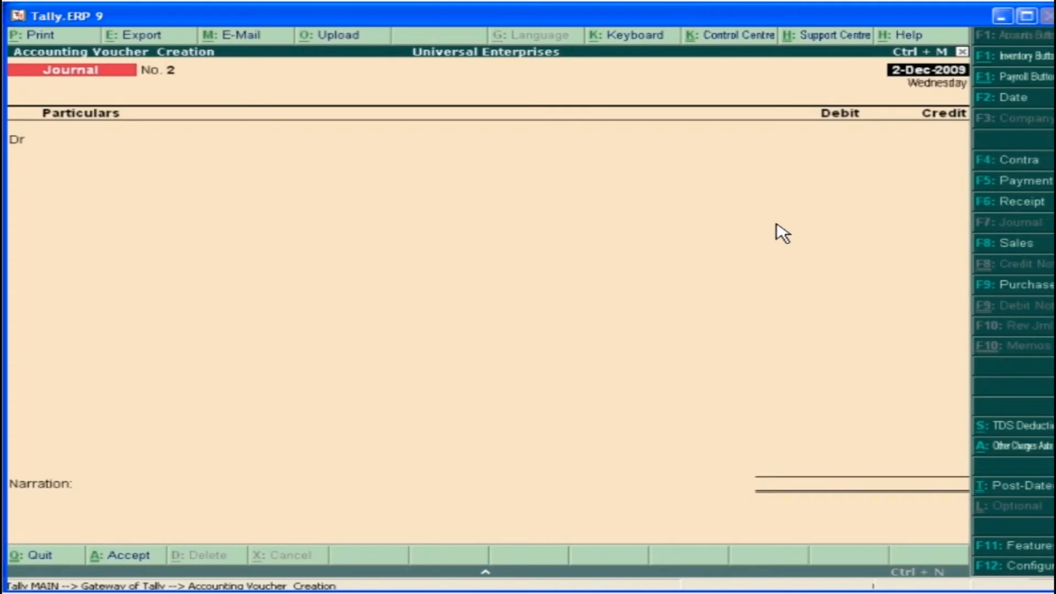
{"action": "type", "text": "C"}
{"action": "left_click", "coordinate": [877, 297]}
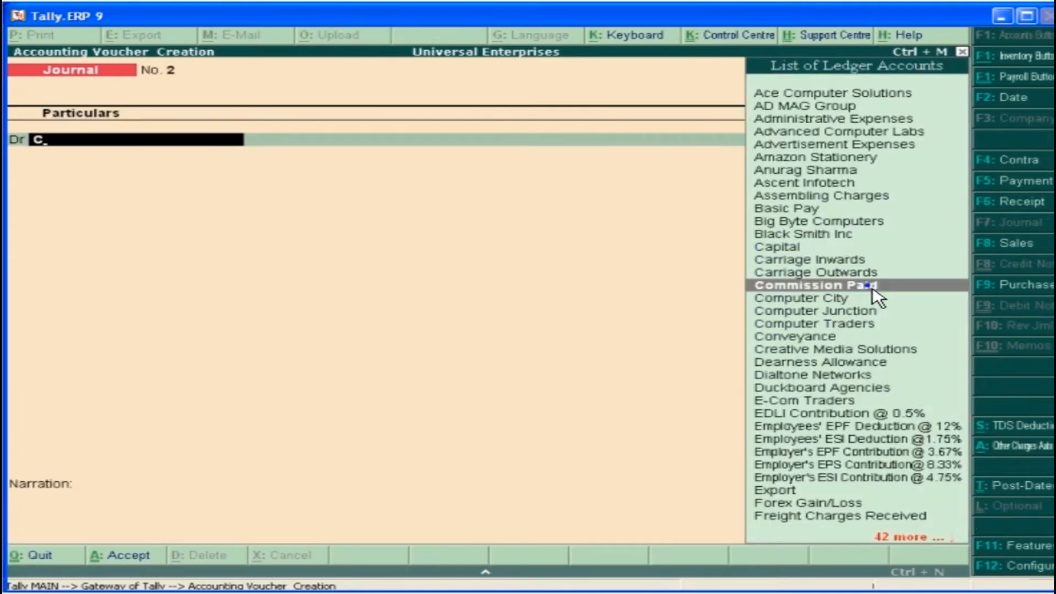
{"action": "type", "text": "27000"}
{"action": "key", "text": "Return"}
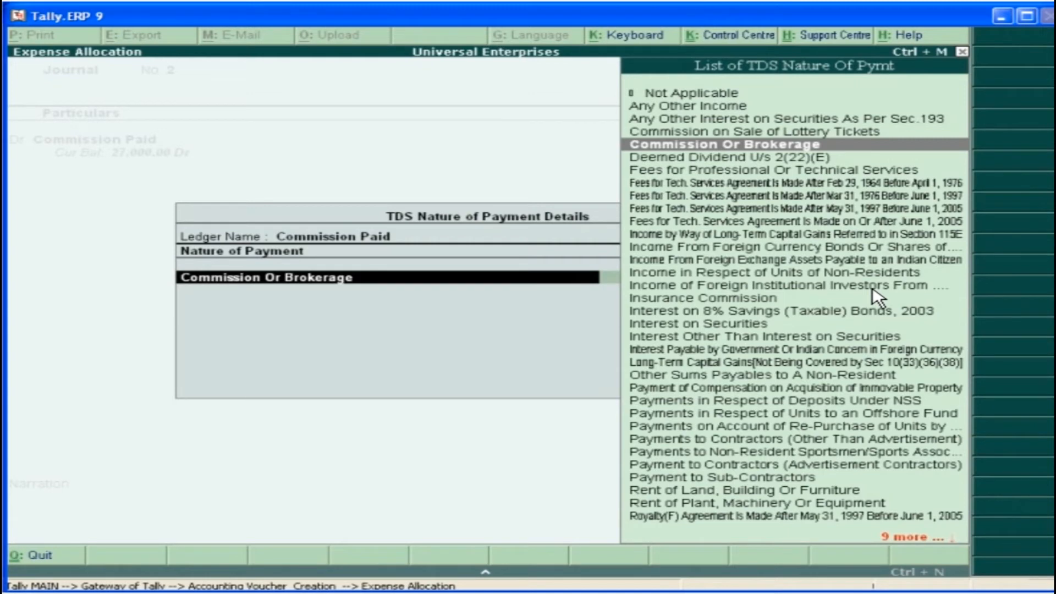
{"action": "key", "text": "Return"}
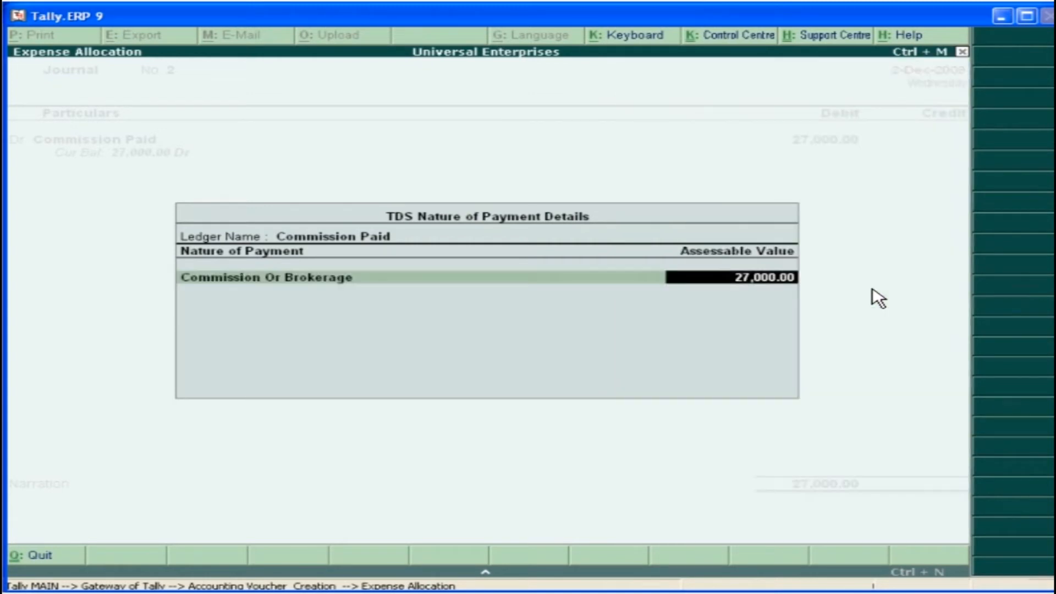
{"action": "key", "text": "Return"}
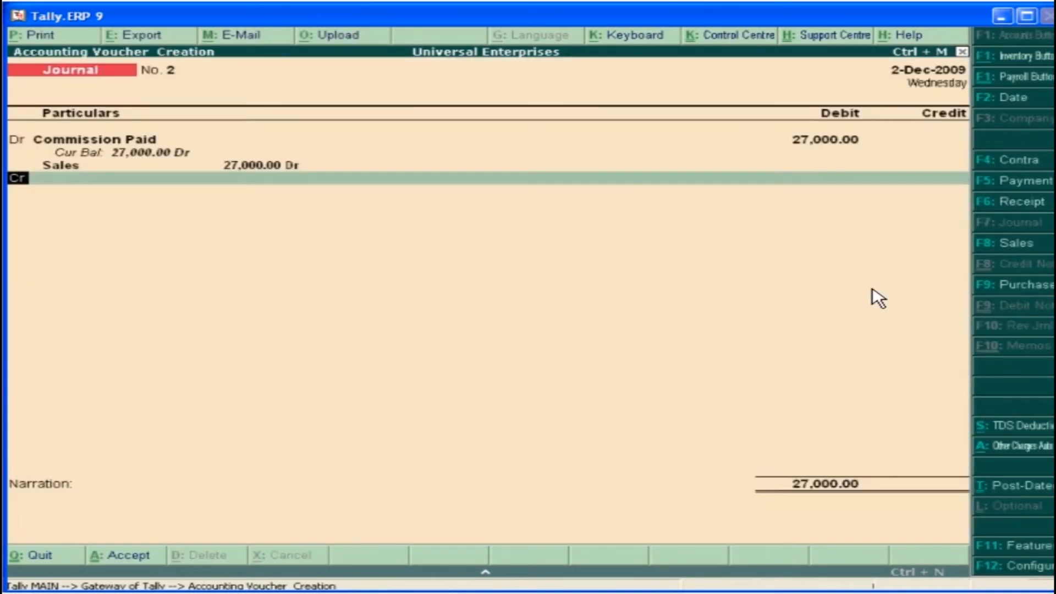
Credit Swastik Solutions using a new TDS reference for Commission Or Brokerage, with tax deducted now through TDS on Commission/Brokerage
{"action": "type", "text": "S"}
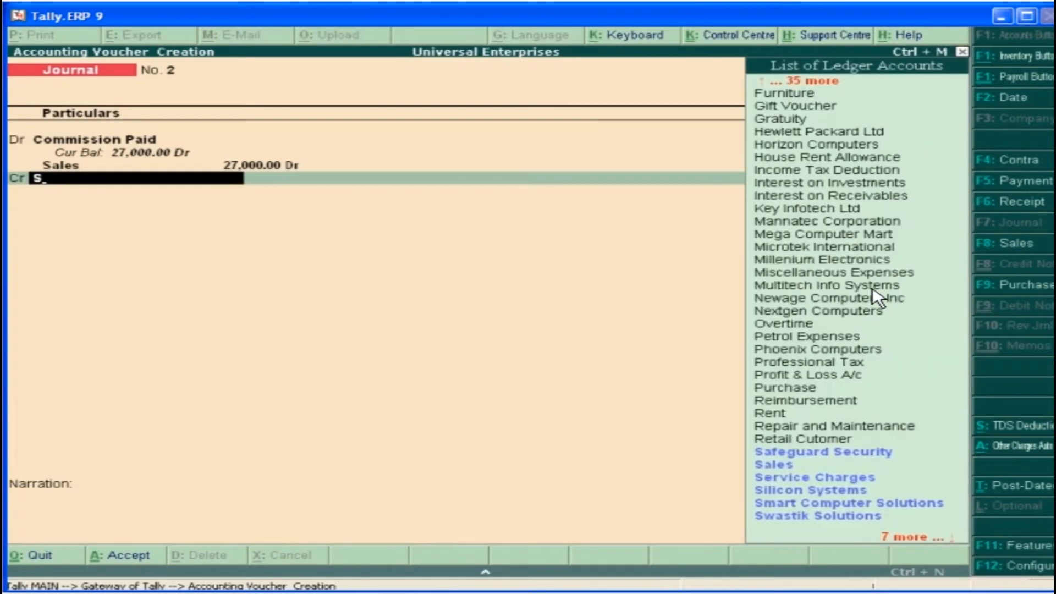
{"action": "left_click", "coordinate": [881, 519]}
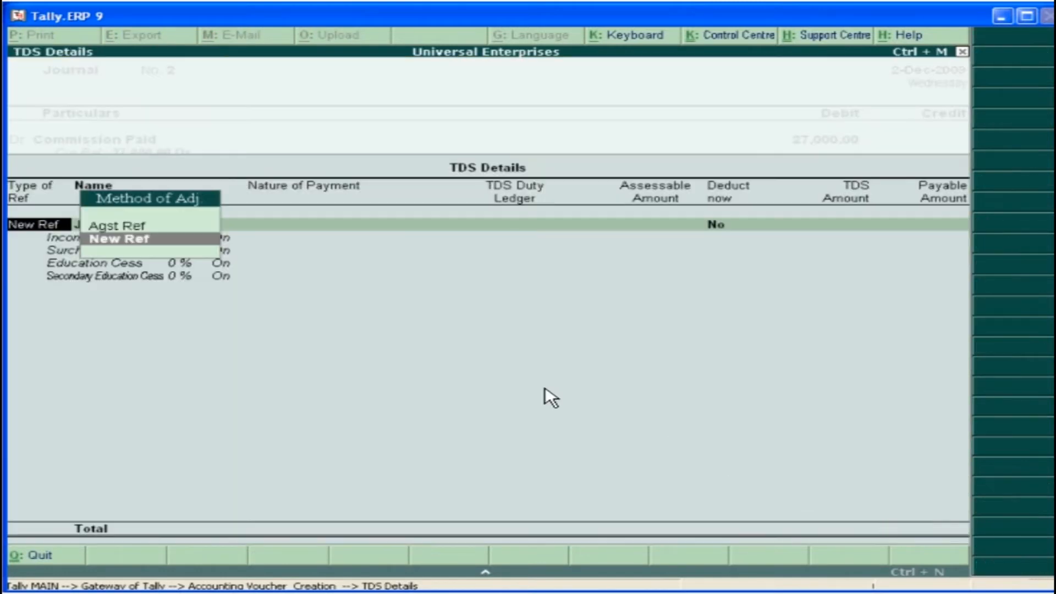
{"action": "left_click", "coordinate": [166, 241]}
{"action": "key", "text": "Return"}
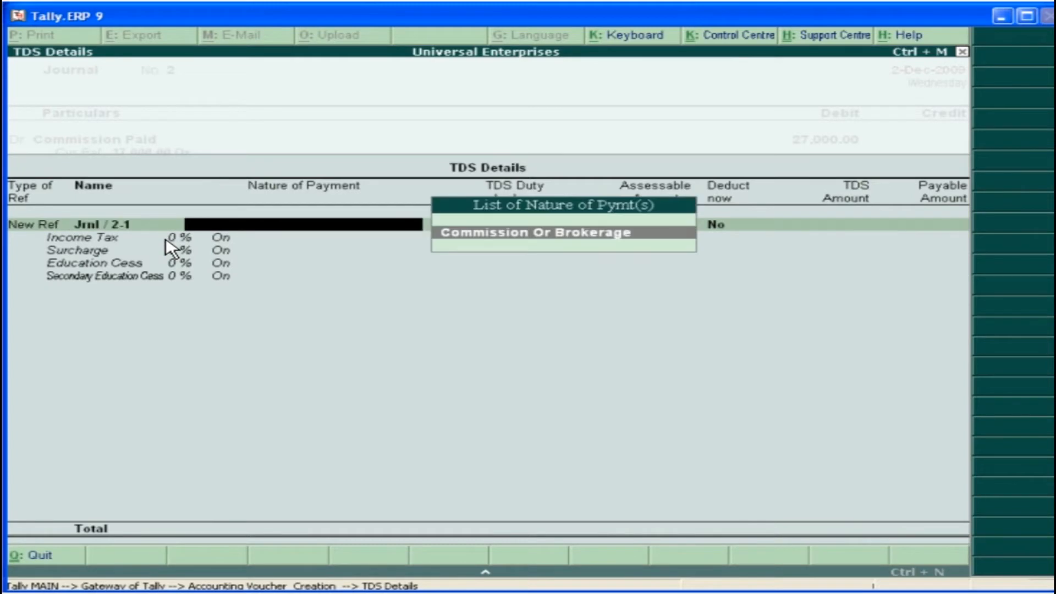
{"action": "key", "text": "Return"}
{"action": "key", "text": "Return"}
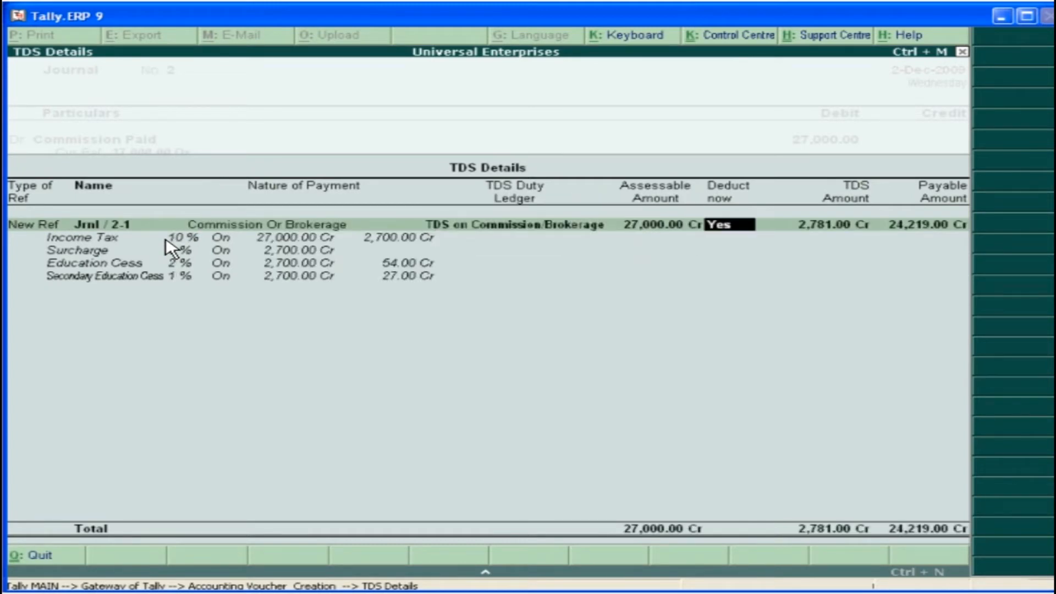
{"action": "key", "text": "Return"}
Allocate Swastik Solutions bill-wise under new reference 2 at 30 days, with 27,000 credit and 2,781 debit
{"action": "key", "text": "Return"}
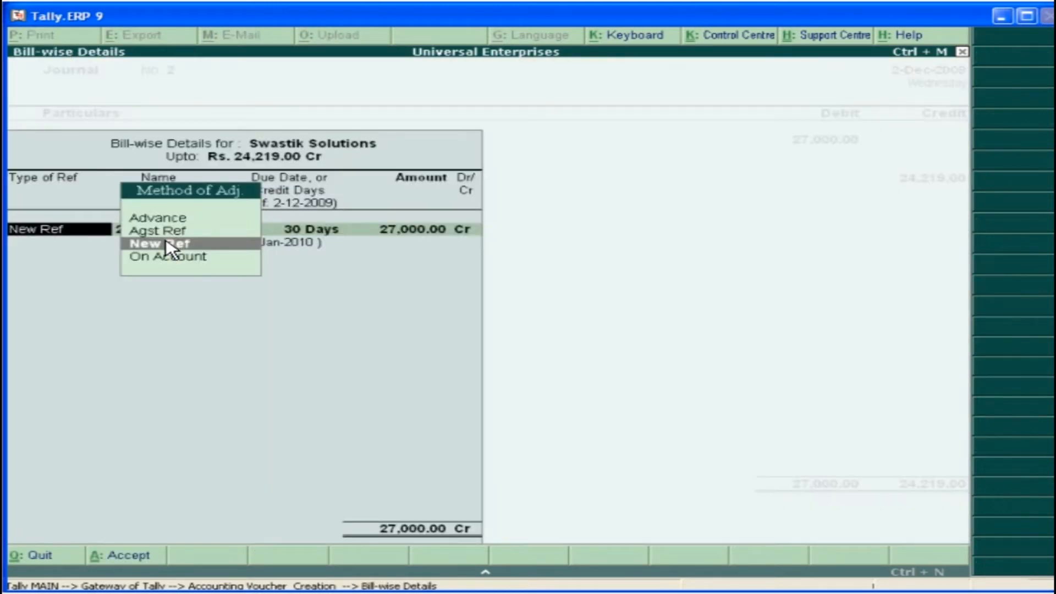
{"action": "key", "text": "Return"}
{"action": "key", "text": "Return"}
{"action": "key", "text": "Return"}
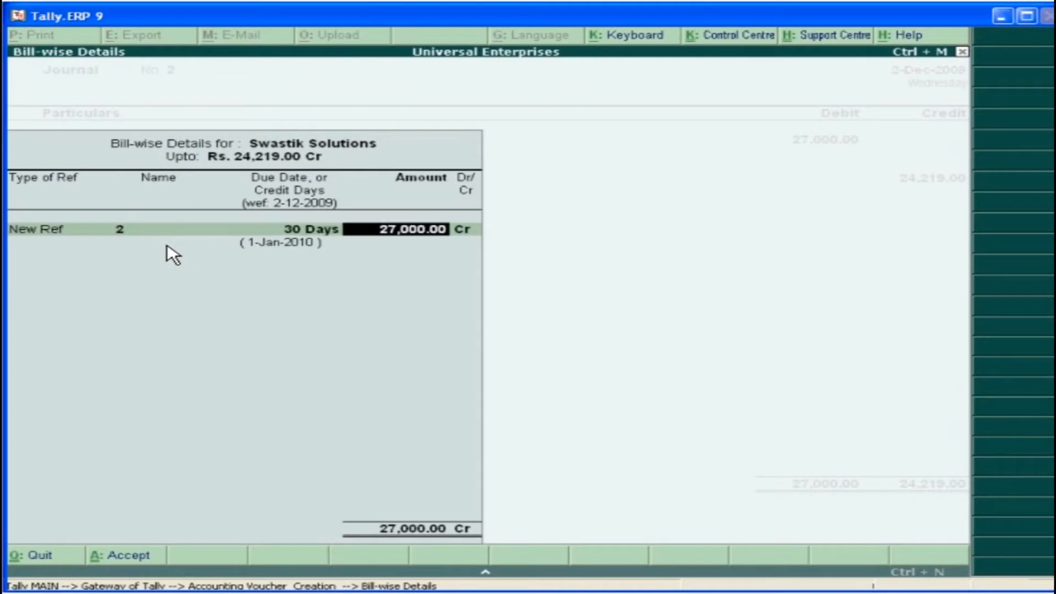
{"action": "key", "text": "Return"}
{"action": "key", "text": "Return"}
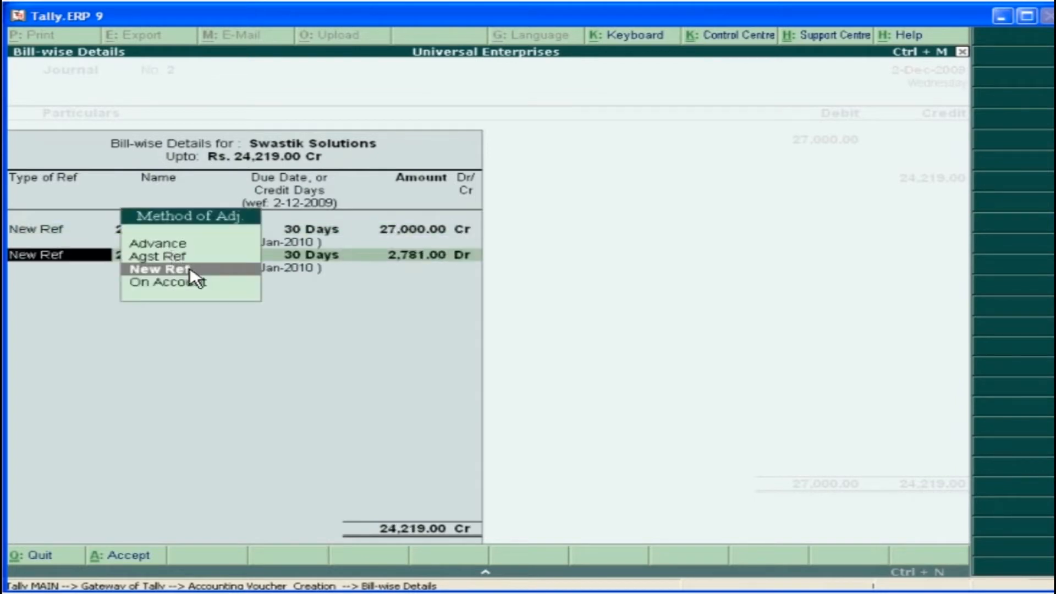
{"action": "left_click", "coordinate": [189, 270]}
{"action": "key", "text": "Return"}
{"action": "key", "text": "Return"}
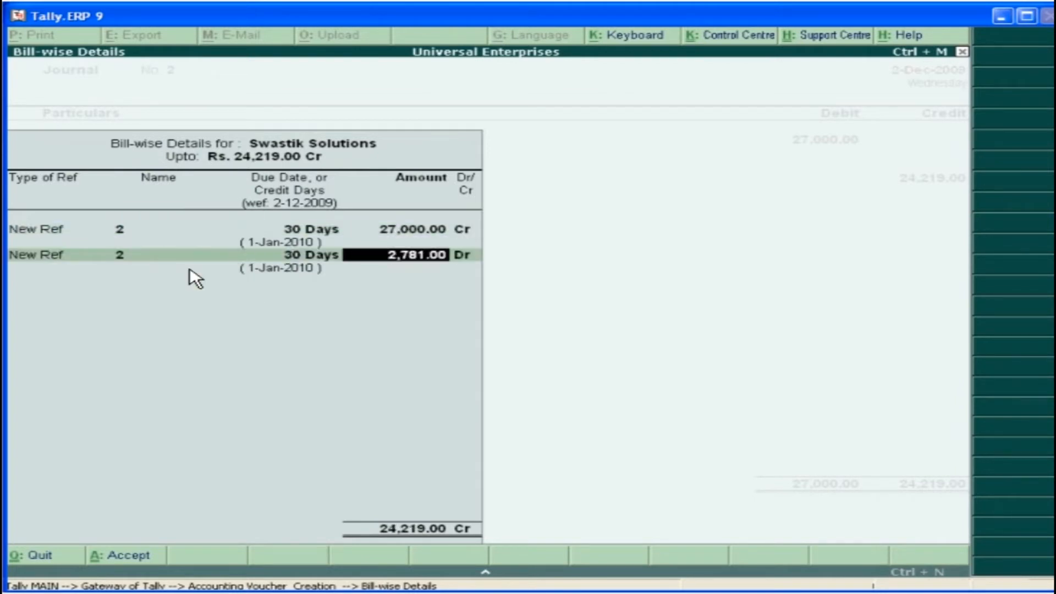
{"action": "key", "text": "Return"}
Credit TDS on Commission/Brokerage with 2,781 and save the commission journal voucher
{"action": "key", "text": "Return"}
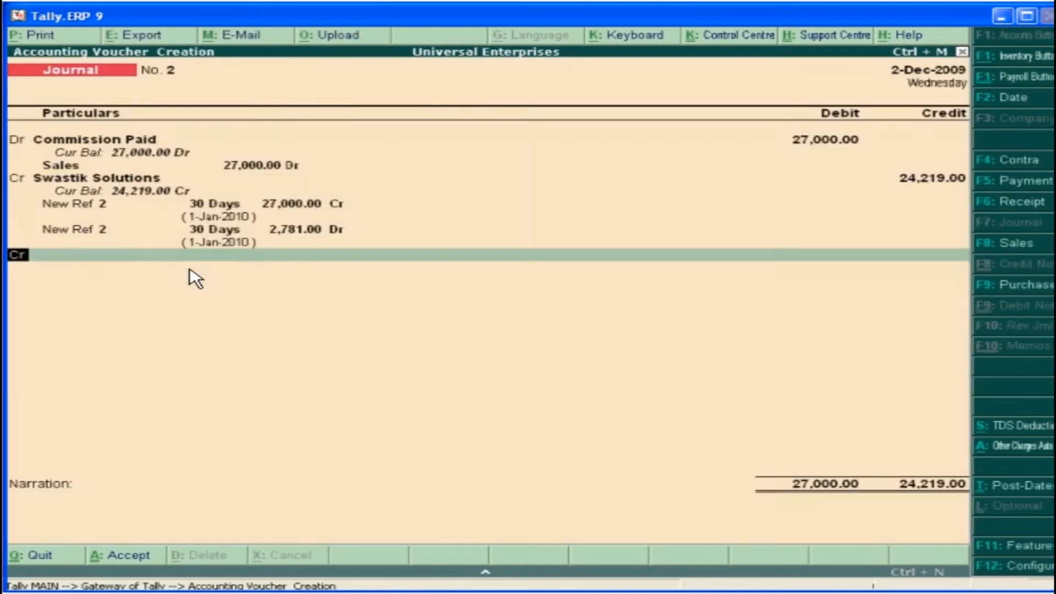
{"action": "key", "text": "Return"}
{"action": "key", "text": "Return"}
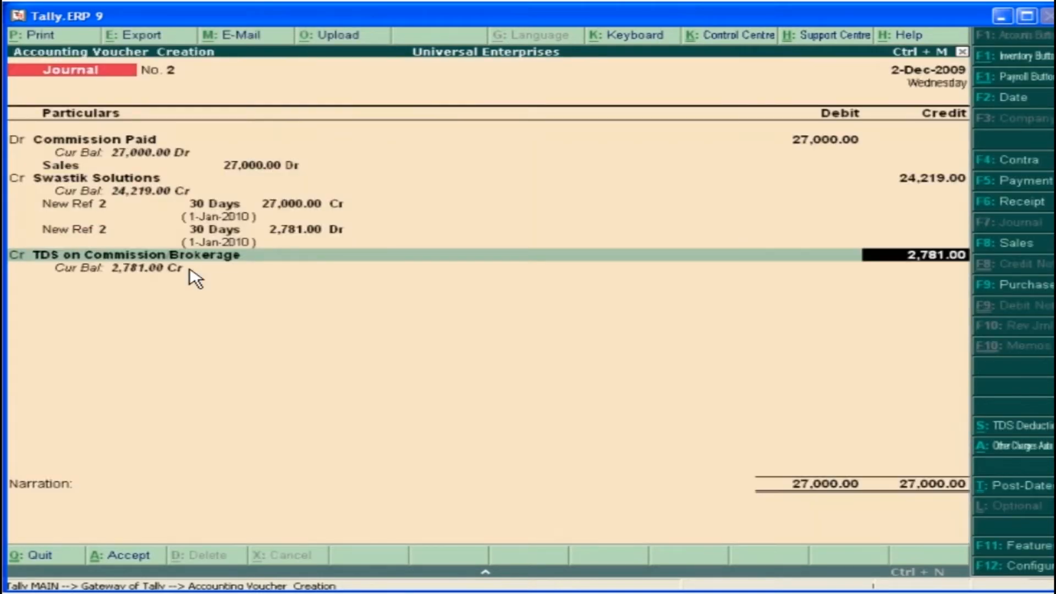
{"action": "key", "text": "Return"}
{"action": "key", "text": "Return"}
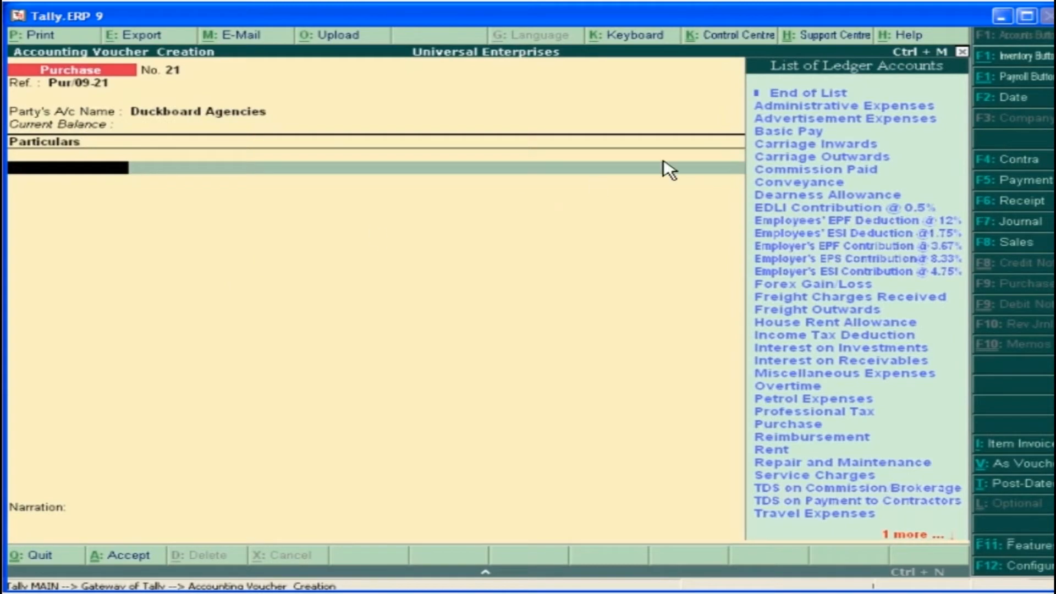
In the Duckboard Agencies purchase voucher, enter Advertisement Expenses of 45,000, fully assessable, under TDS on Payment to Contractors, and save it
{"action": "left_click", "coordinate": [846, 117]}
{"action": "type", "text": "45000"}
{"action": "key", "text": "Return"}
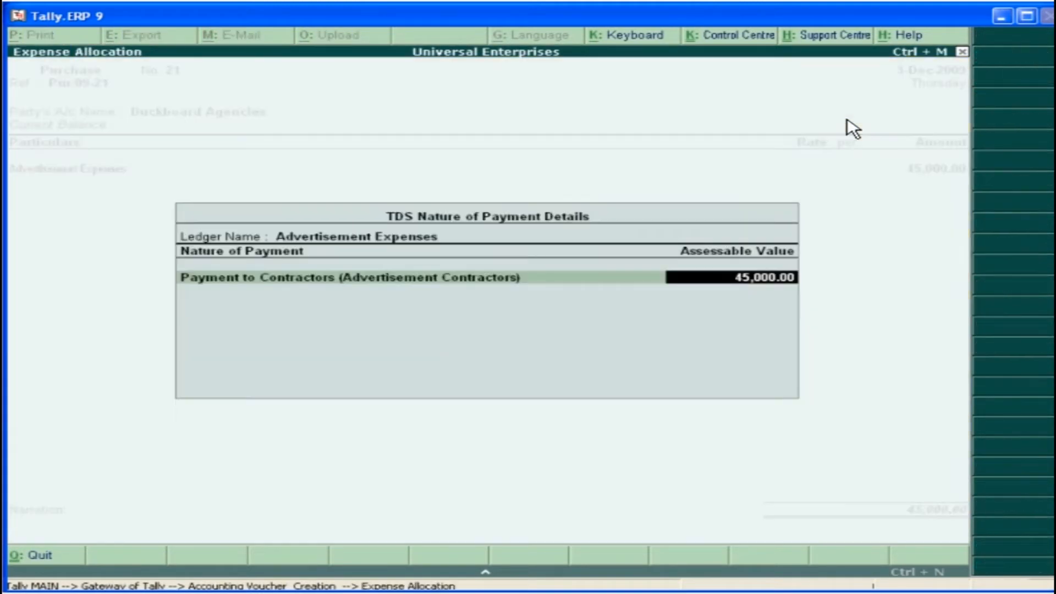
{"action": "key", "text": "Return"}
{"action": "key", "text": "Return"}
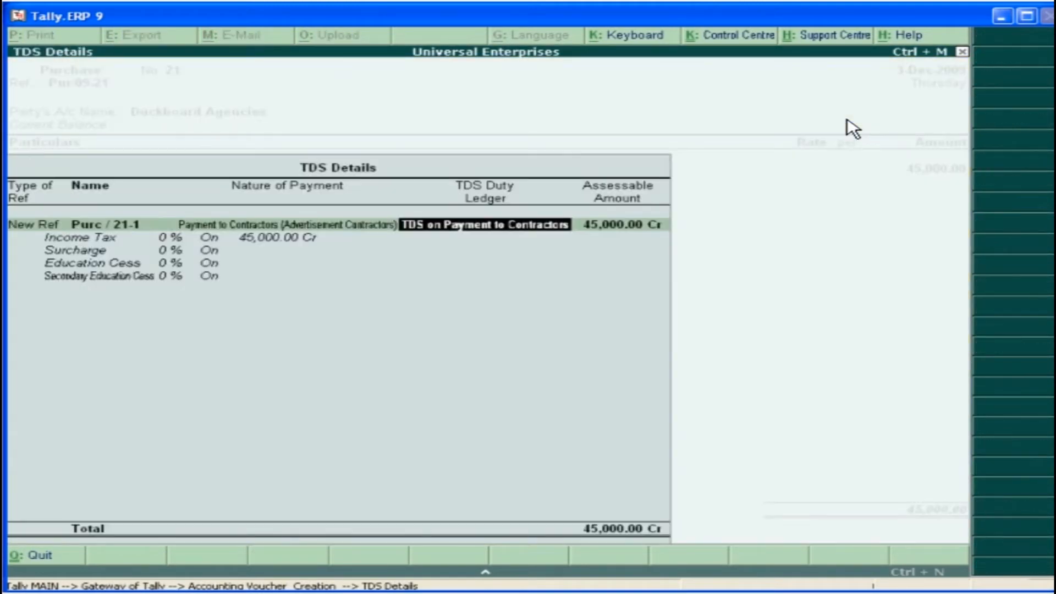
{"action": "key", "text": "Return"}
{"action": "left_click", "coordinate": [886, 535]}
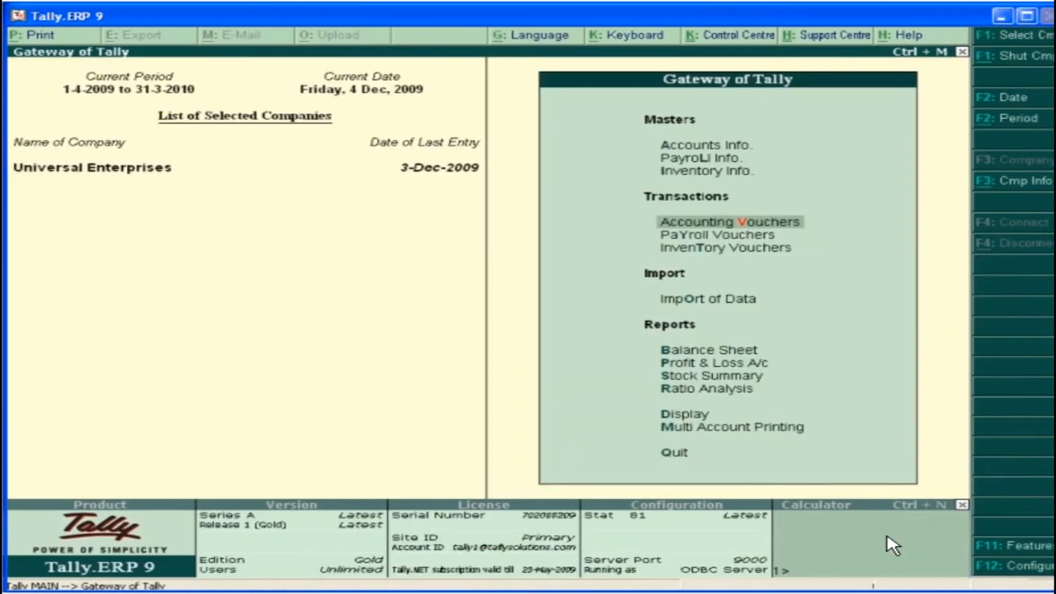
In a 4-Dec-2009 journal voucher, fill TDS Deductions till 4-Dec-2009 for Duckboard Agencies, nature Payment to Contractors (Advertisement Contractors)
{"action": "key", "text": "Return"}
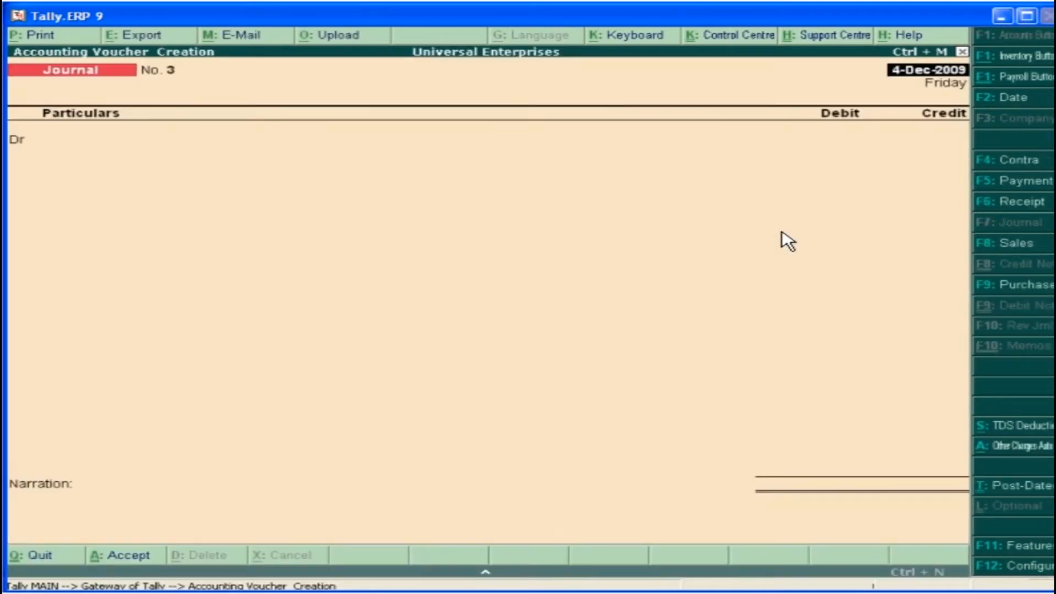
{"action": "left_click", "coordinate": [1017, 426]}
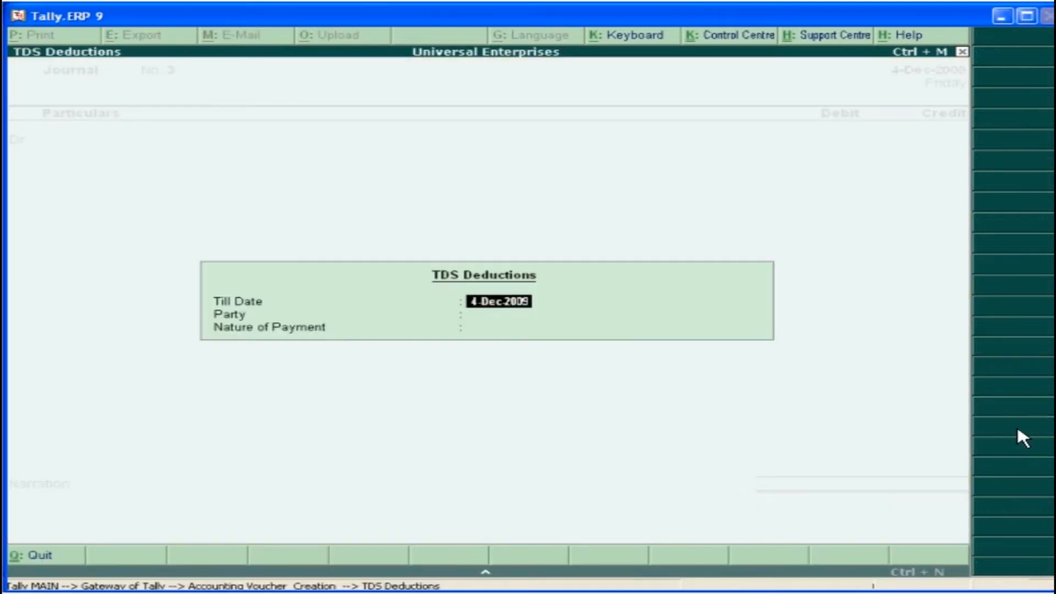
{"action": "key", "text": "Return"}
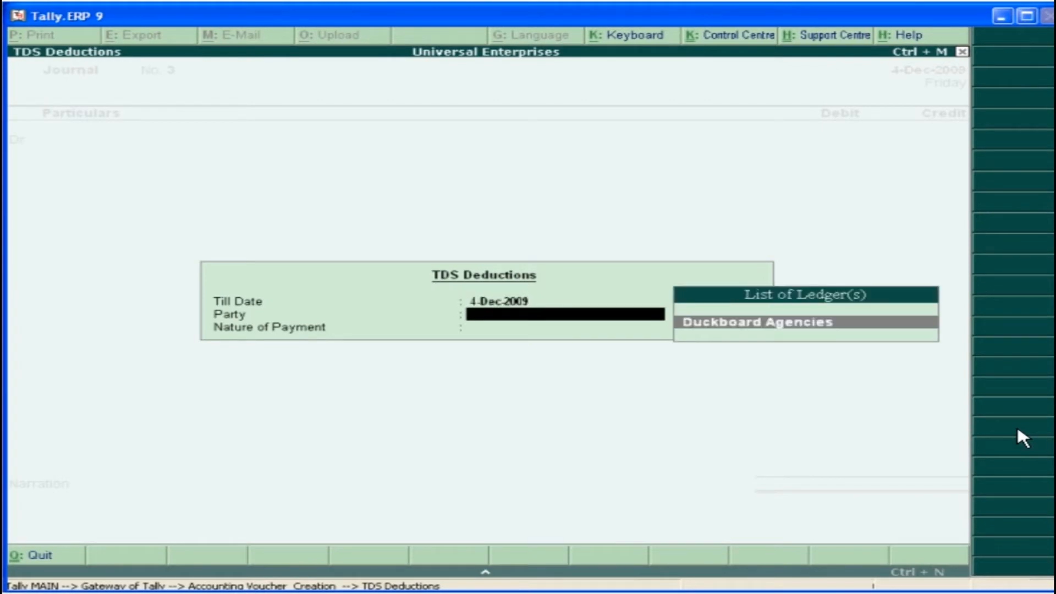
{"action": "left_click", "coordinate": [840, 324]}
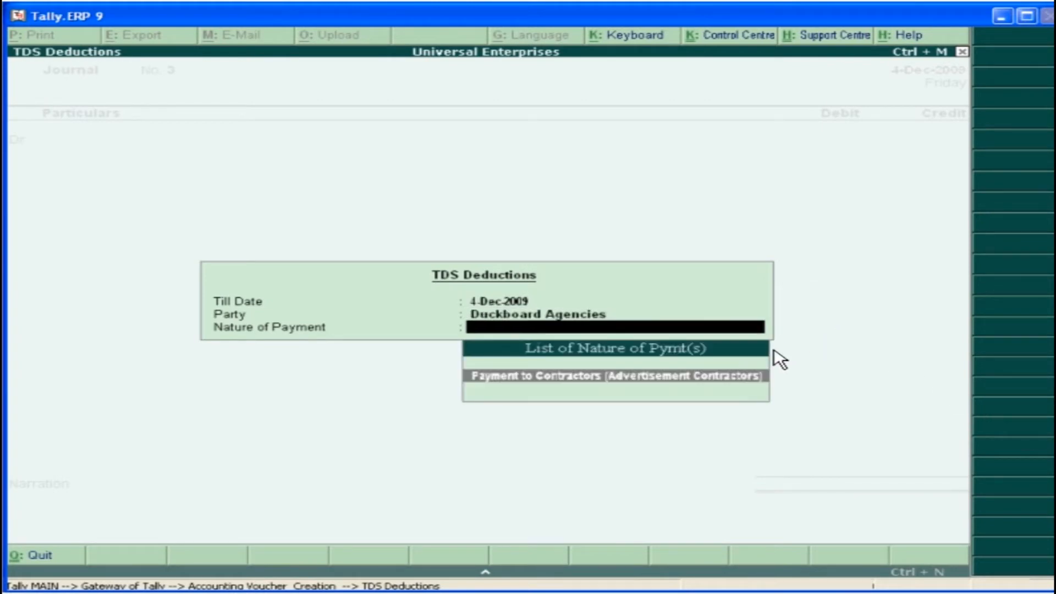
{"action": "left_click", "coordinate": [694, 375]}
{"action": "key", "text": "Return"}
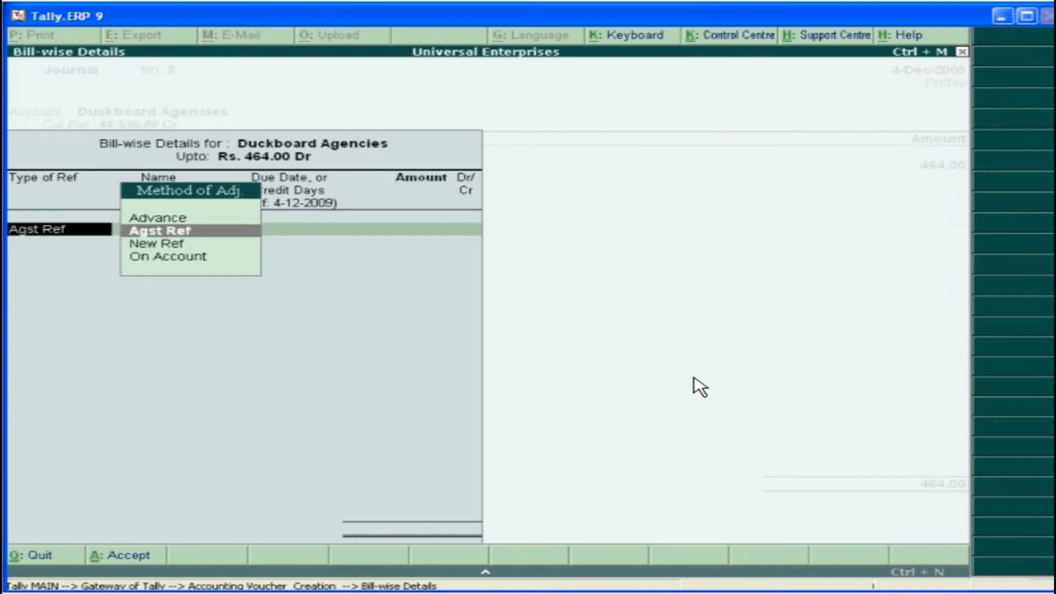
Adjust the Duckboard Agencies TDS of 464 against an existing reference and save the journal voucher
{"action": "left_click", "coordinate": [185, 233]}
{"action": "key", "text": "Return"}
{"action": "key", "text": "Return"}
{"action": "key", "text": "Return"}
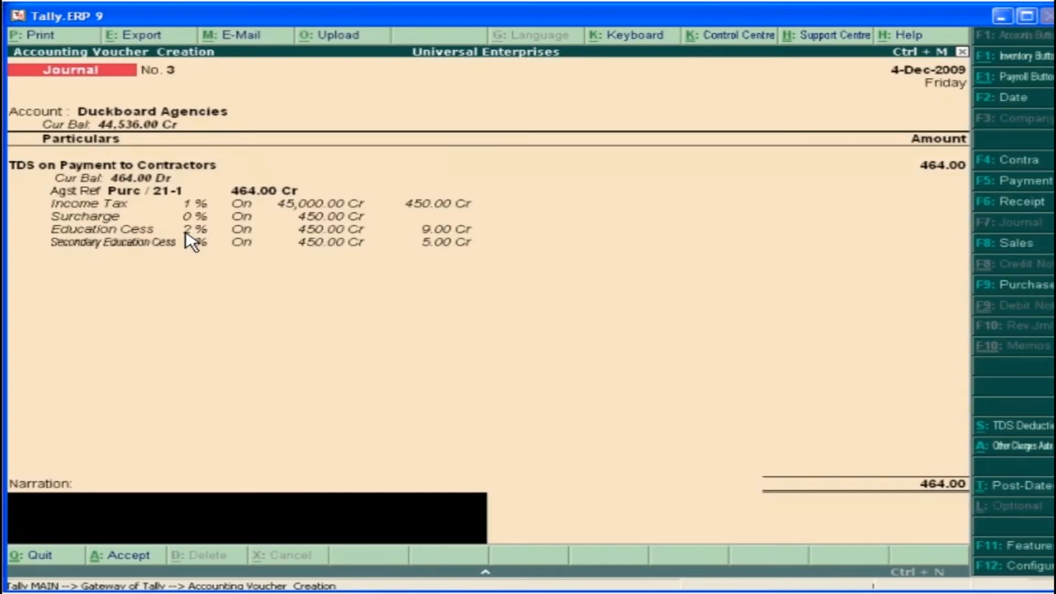
{"action": "key", "text": "Return"}
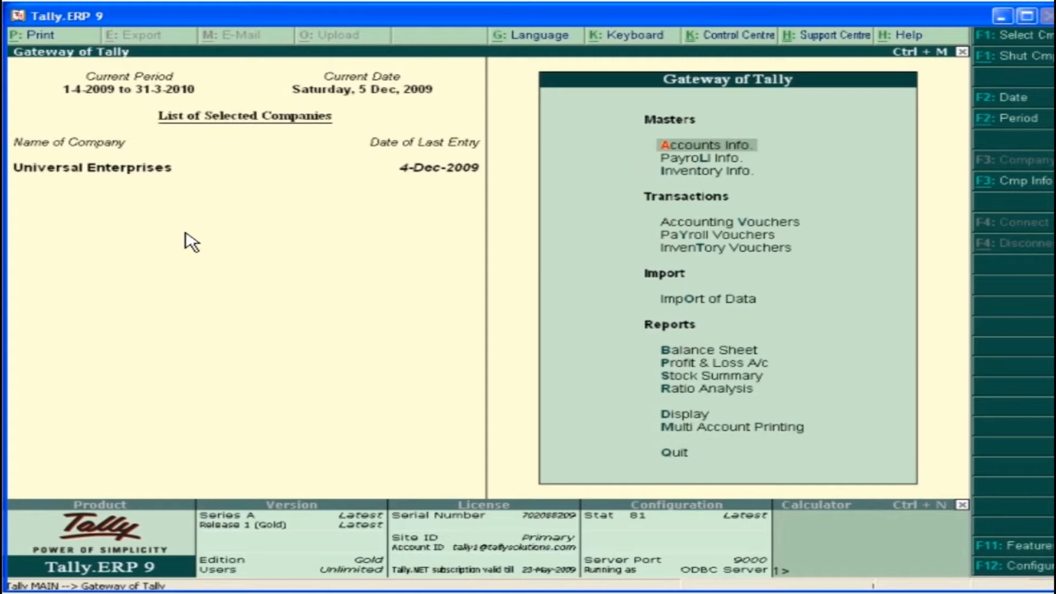
Fill a 5-Dec-2009 payment voucher through TDS Helper: section 194C, Payment to Contractors (Advertisement Contractors), Company deductee, paid from Union Bank of India
{"action": "double_click", "coordinate": [737, 222]}
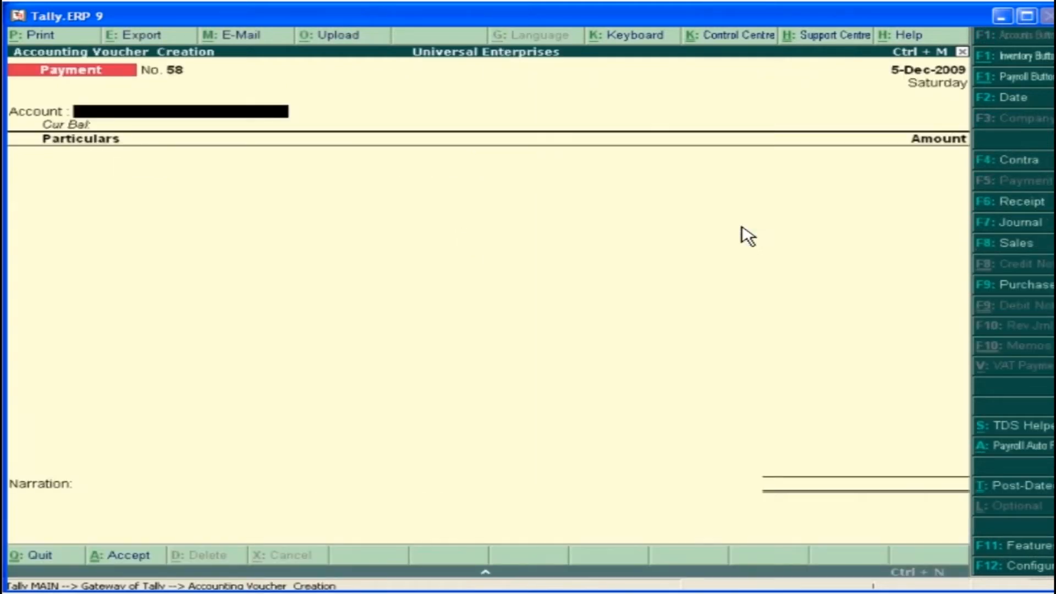
{"action": "left_click", "coordinate": [1024, 426]}
{"action": "key", "text": "Return"}
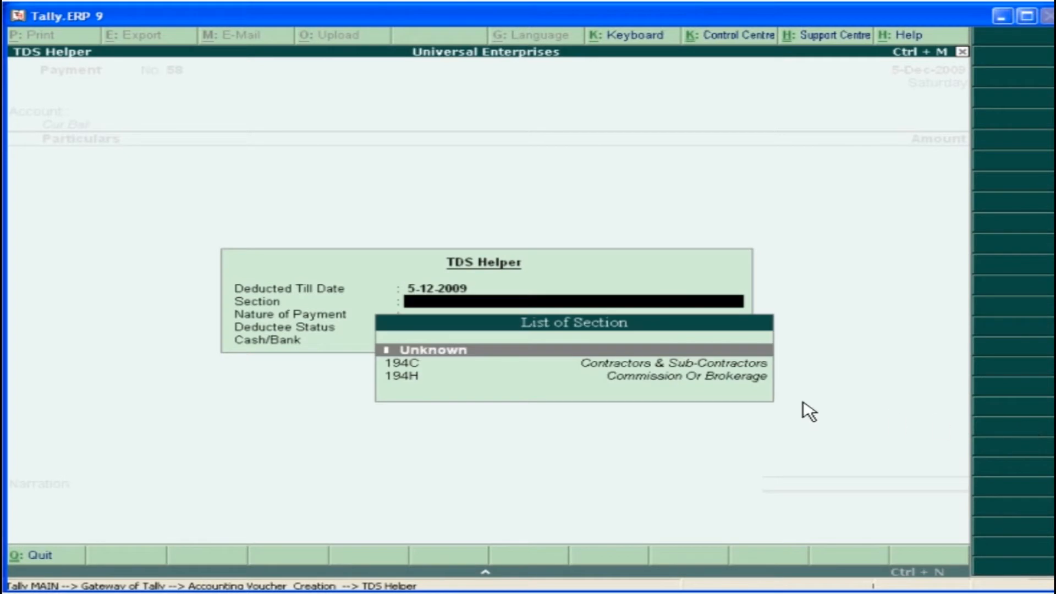
{"action": "left_click", "coordinate": [407, 364]}
{"action": "left_click", "coordinate": [406, 363]}
{"action": "key", "text": "Return"}
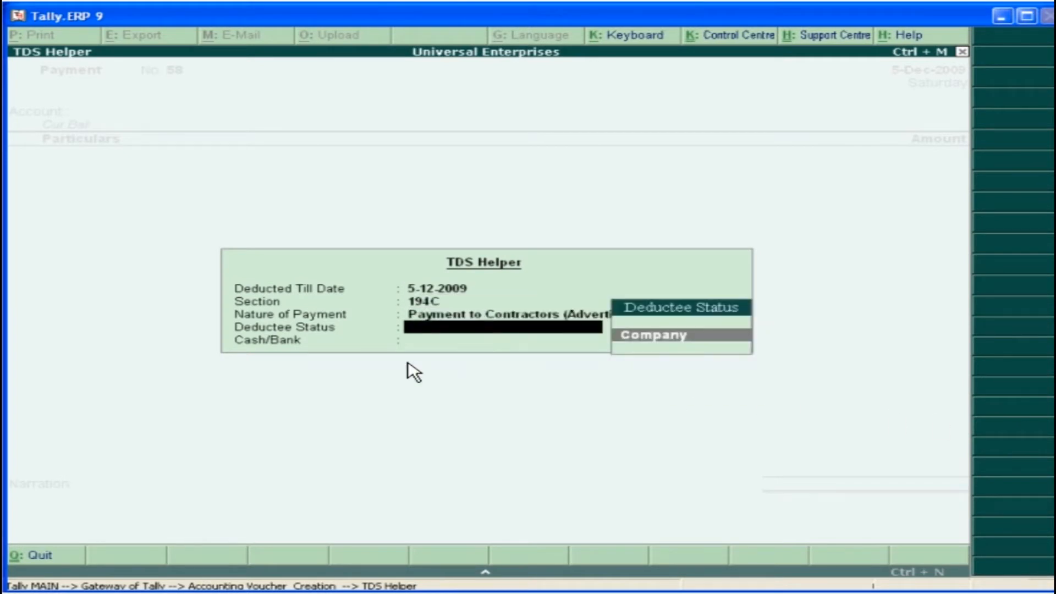
{"action": "key", "text": "Return"}
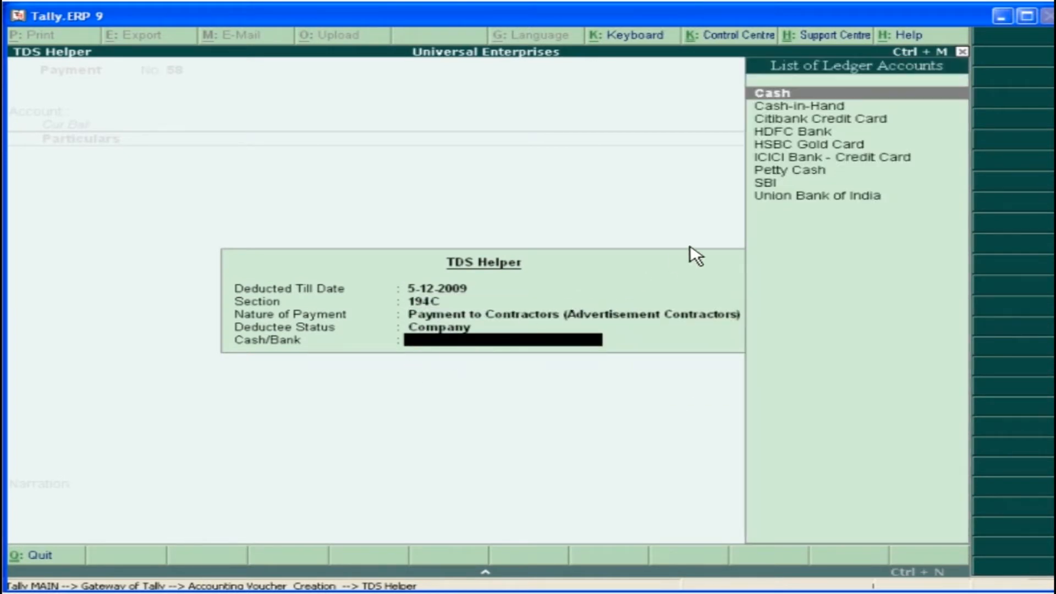
{"action": "left_click", "coordinate": [804, 199]}
Provide the TDS payment details with cheque number 235678, bank SBI, branch Museum Road and BSR code 0025851, leaving the challan fields blank
{"action": "key", "text": "y"}
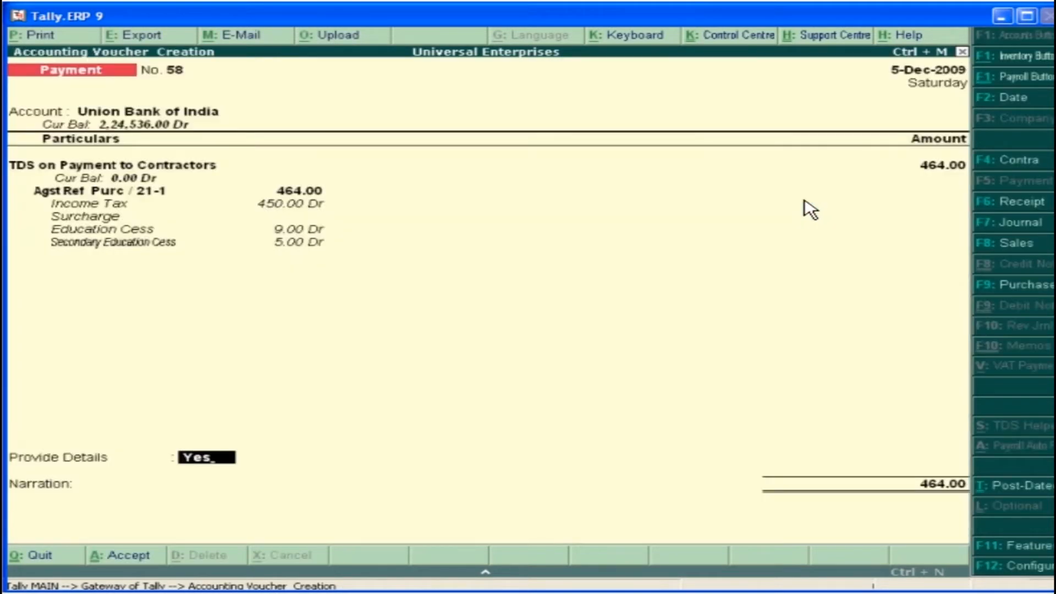
{"action": "key", "text": "Return"}
{"action": "type", "text": "235678"}
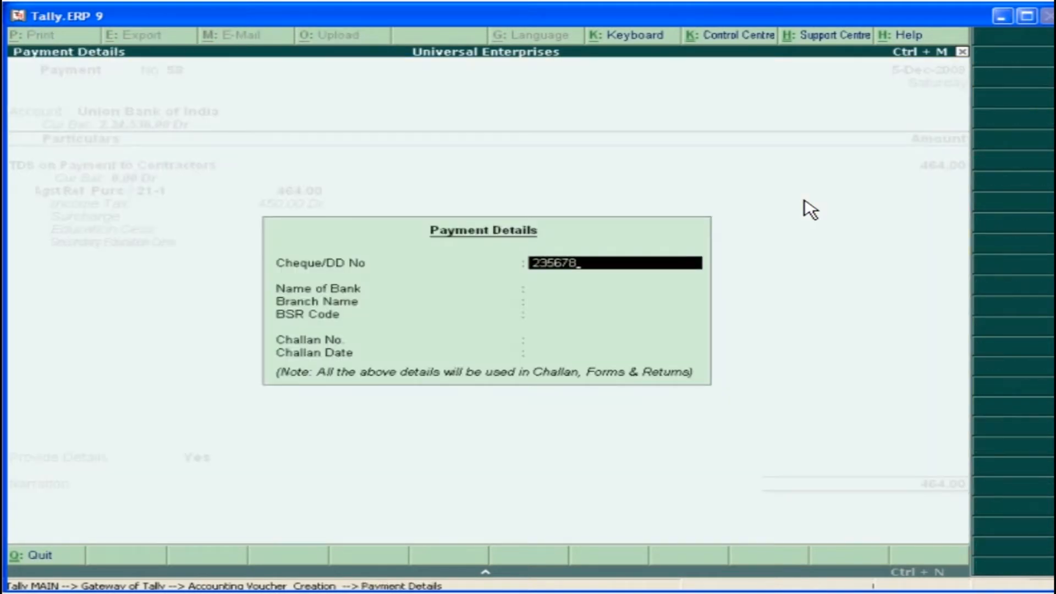
{"action": "key", "text": "Return"}
{"action": "left_click", "coordinate": [734, 318]}
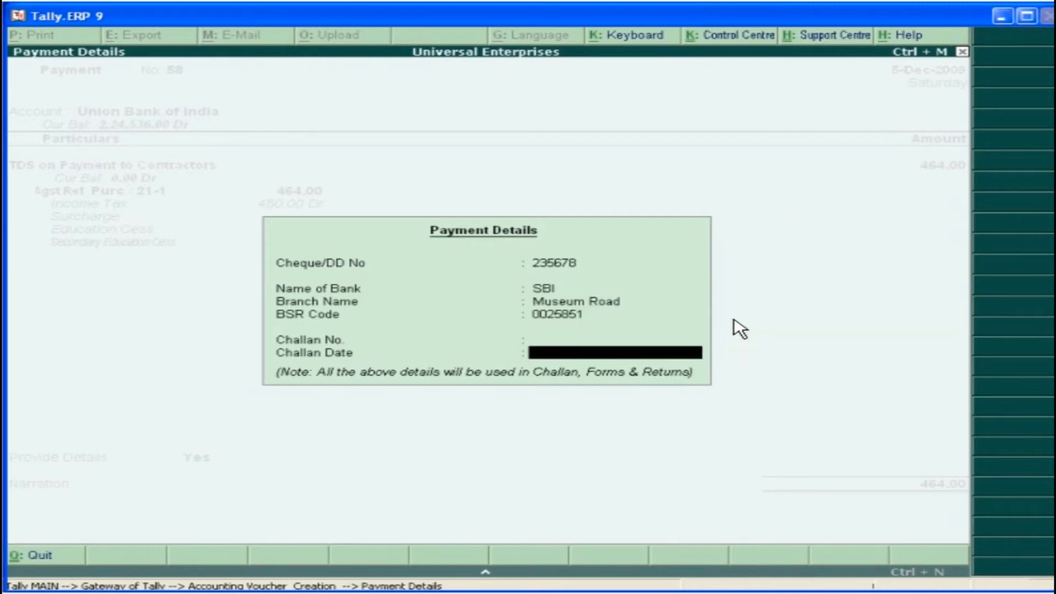
{"action": "key", "text": "Return"}
{"action": "key", "text": "Return"}
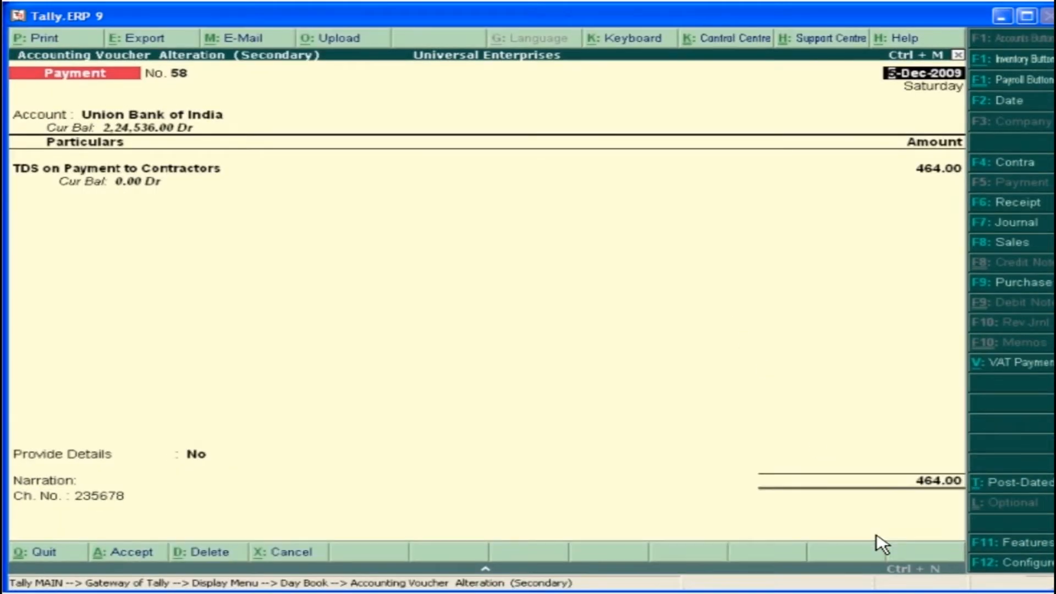
Preview the 464 payment voucher as a TDS challan filed on 5-Dec-2009 and read through the enlarged form
{"action": "left_click", "coordinate": [59, 41]}
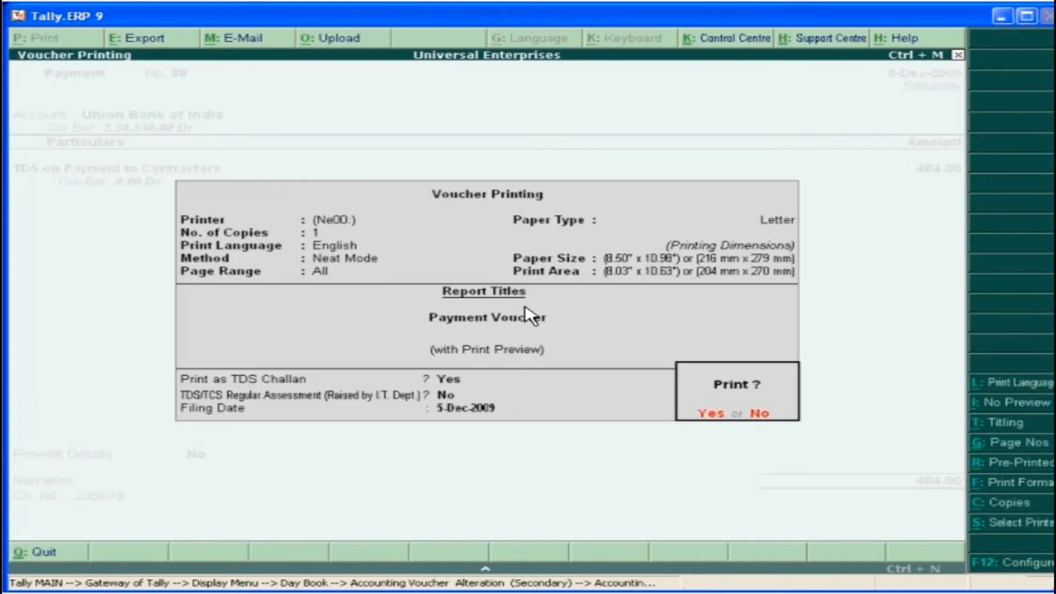
{"action": "left_click", "coordinate": [711, 413]}
{"action": "left_click", "coordinate": [679, 514]}
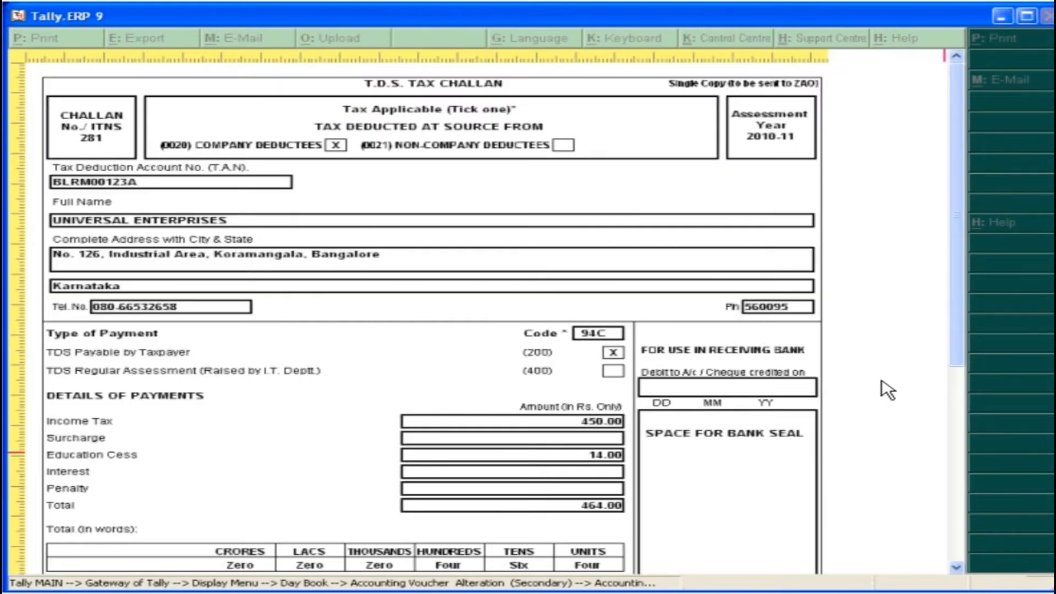
{"action": "left_click_drag", "start_coordinate": [962, 339], "coordinate": [960, 525]}
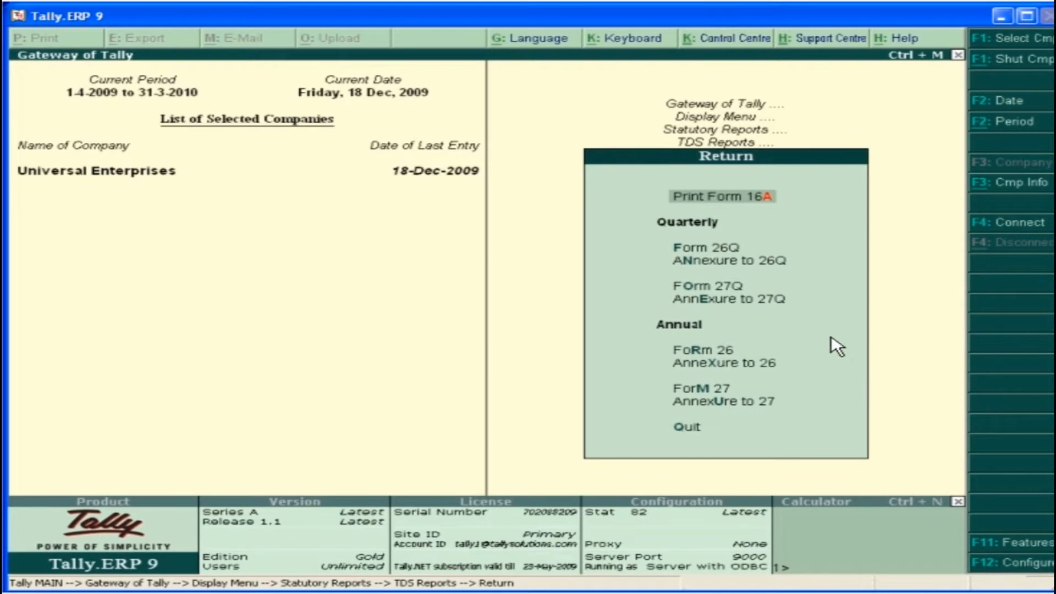
Preview Form 16A for Swastik Solutions' Commission Or Brokerage from 1-4-2009 to 31-12-2009 and examine its tax deposit details
{"action": "left_click", "coordinate": [734, 199]}
{"action": "left_click", "coordinate": [452, 164]}
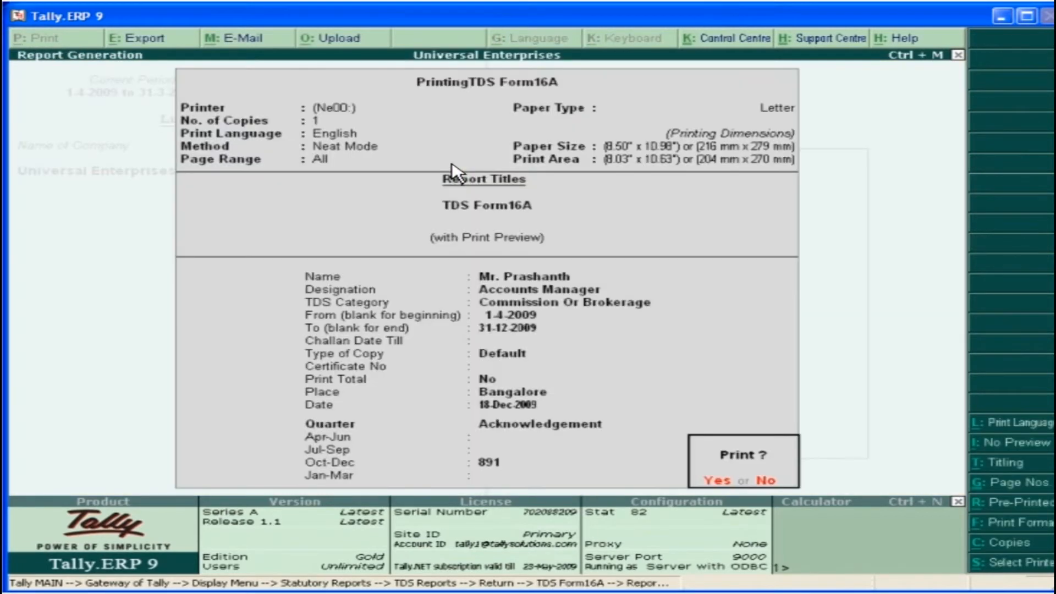
{"action": "left_click", "coordinate": [709, 483]}
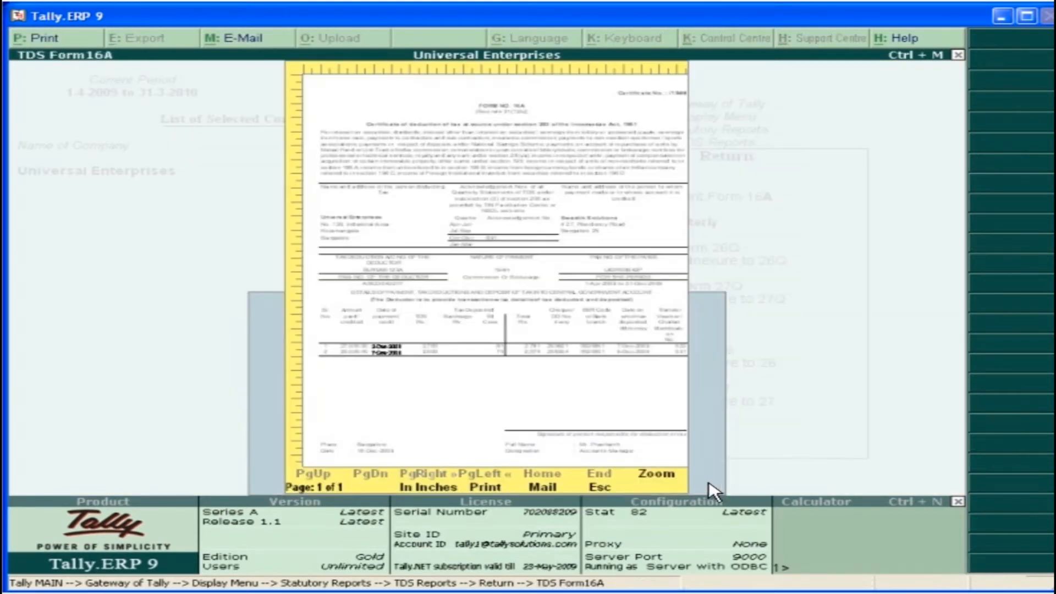
{"action": "left_click", "coordinate": [660, 480]}
{"action": "left_click_drag", "start_coordinate": [957, 317], "coordinate": [957, 514]}
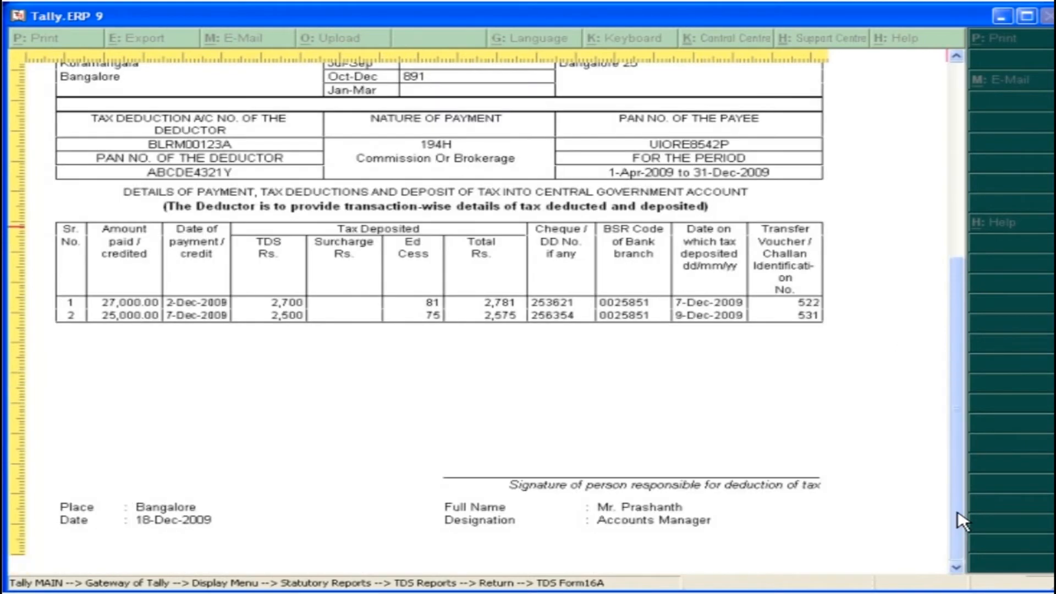
{"action": "key", "text": "Escape"}
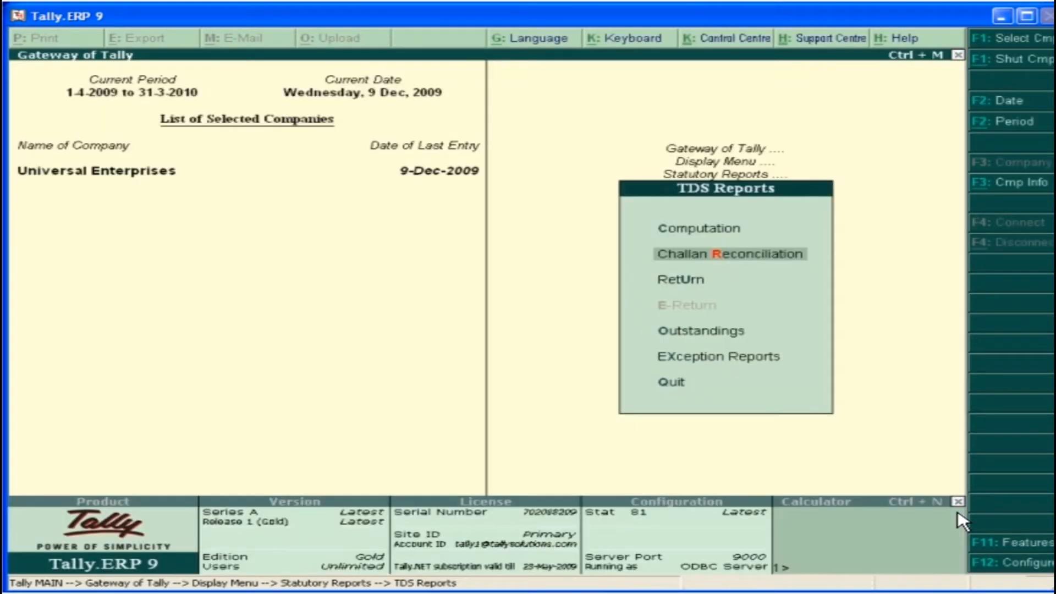
Reconcile the TDS on Commission/Brokerage challans by entering number 522 for the 2,781 payment and number 531 for the 2,575 payment
{"action": "left_click", "coordinate": [759, 255]}
{"action": "left_click", "coordinate": [539, 146]}
{"action": "type", "text": "522"}
{"action": "key", "text": "Return"}
{"action": "key", "text": "Return"}
{"action": "type", "text": "531"}
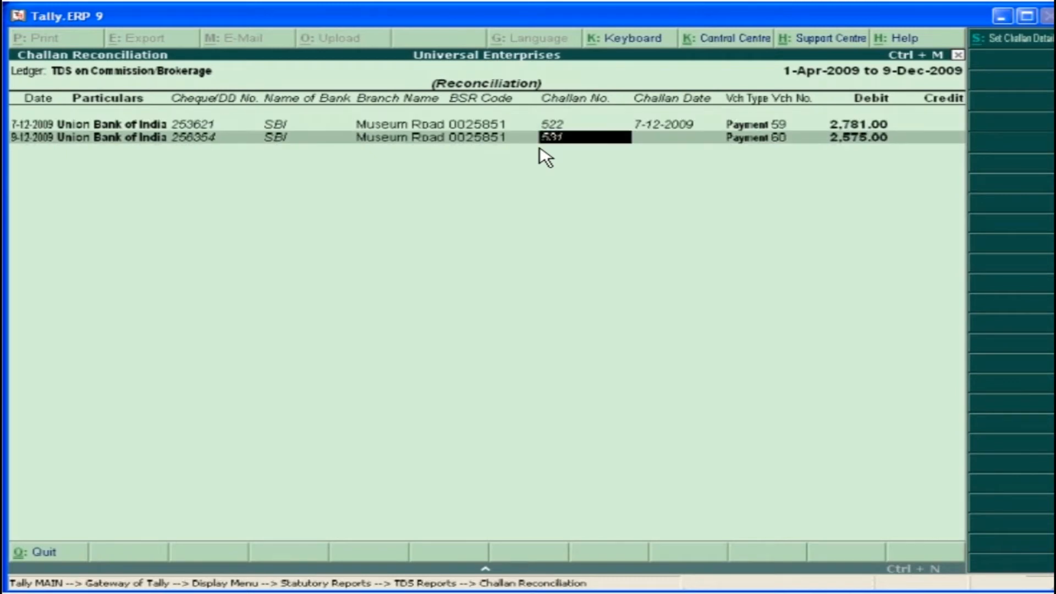
{"action": "key", "text": "Return"}
{"action": "key", "text": "Return"}
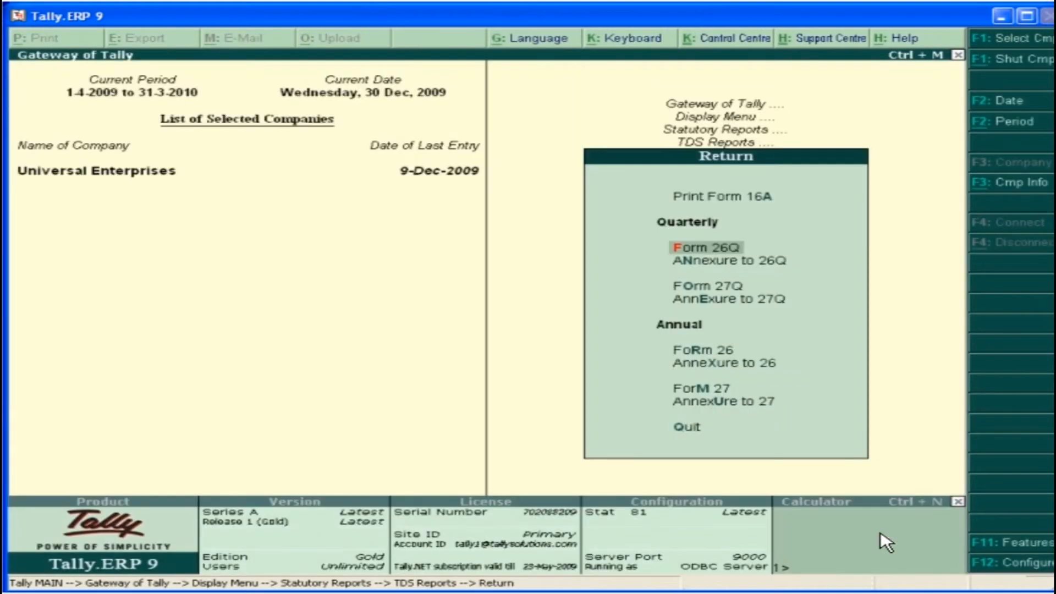
Preview the quarterly Form 26Q return from 1-4-2009, dated 30-Dec-2009
{"action": "left_click", "coordinate": [713, 252]}
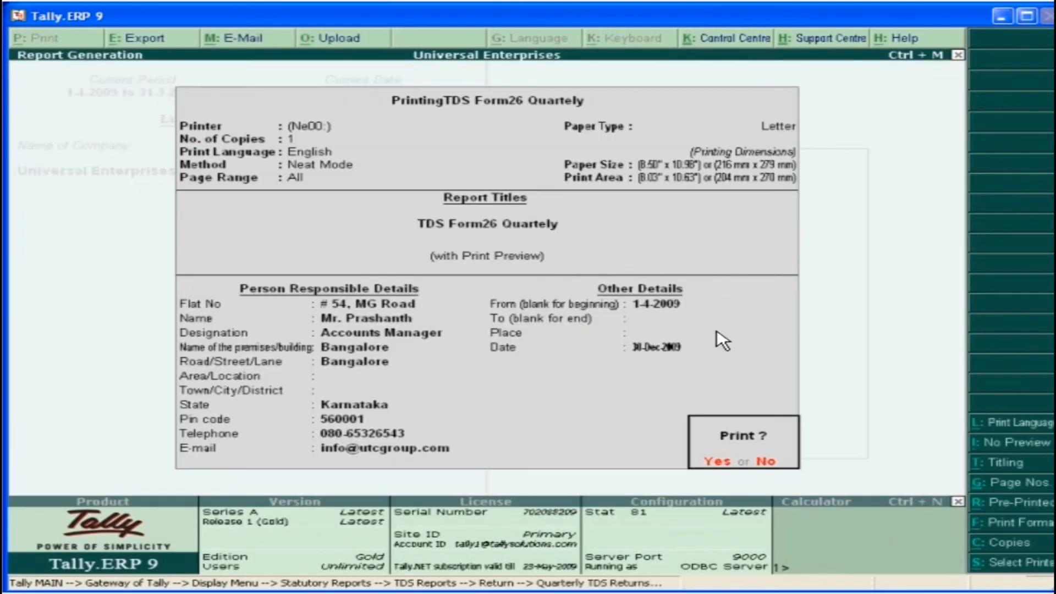
{"action": "left_click", "coordinate": [720, 465]}
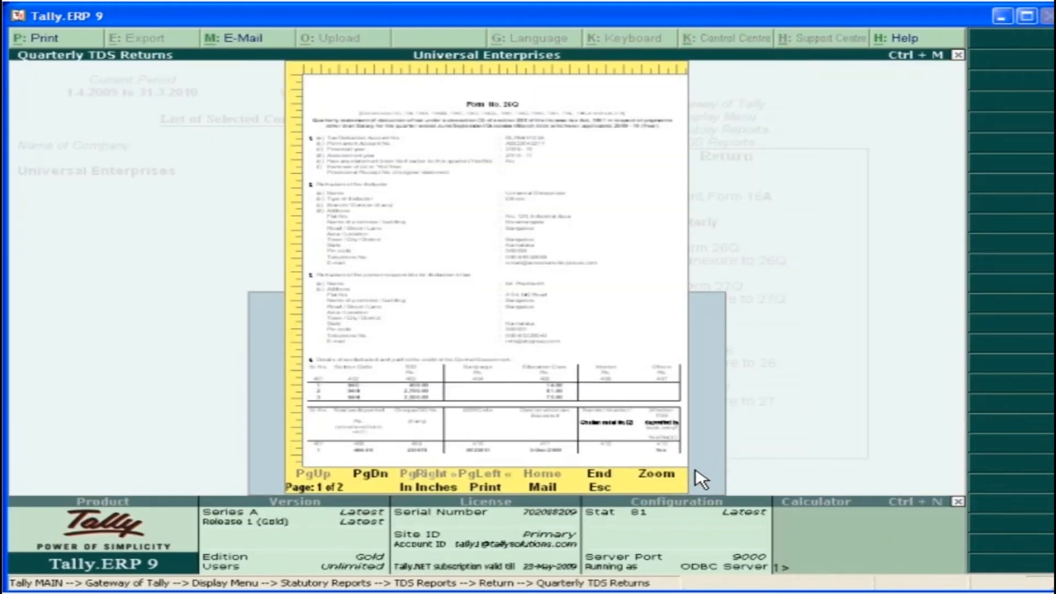
Enlarge the Form 26Q preview, read down to its tax deposit details, and close it
{"action": "left_click", "coordinate": [667, 483]}
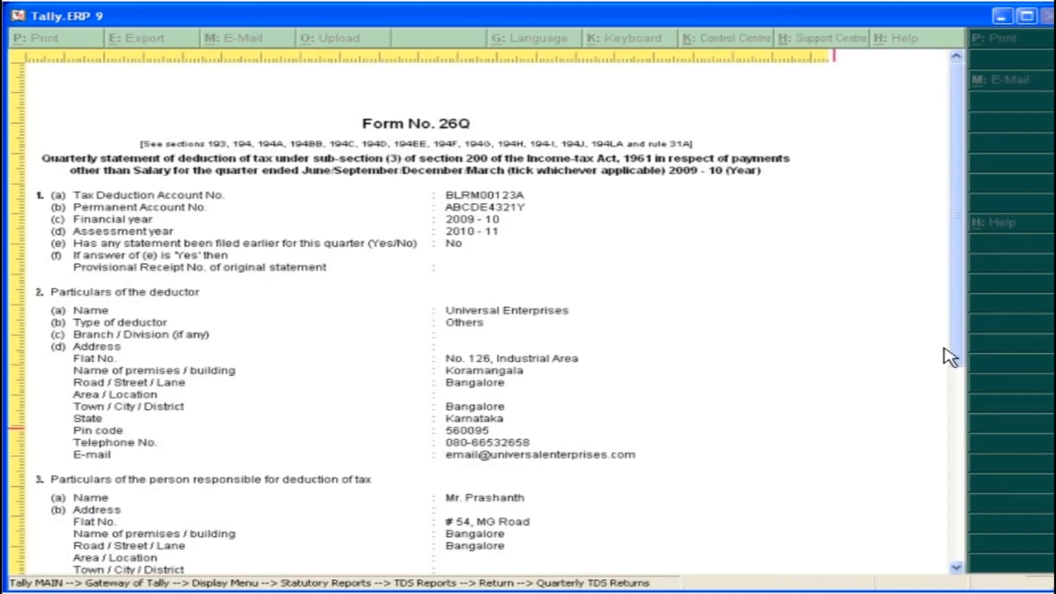
{"action": "left_click_drag", "start_coordinate": [959, 352], "coordinate": [962, 534]}
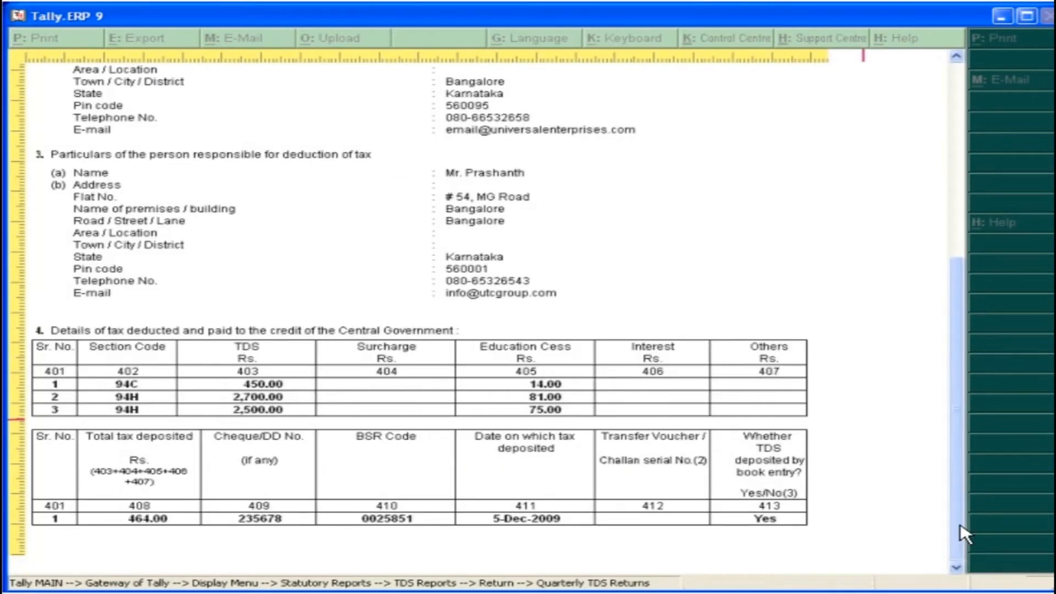
{"action": "key", "text": "Escape"}
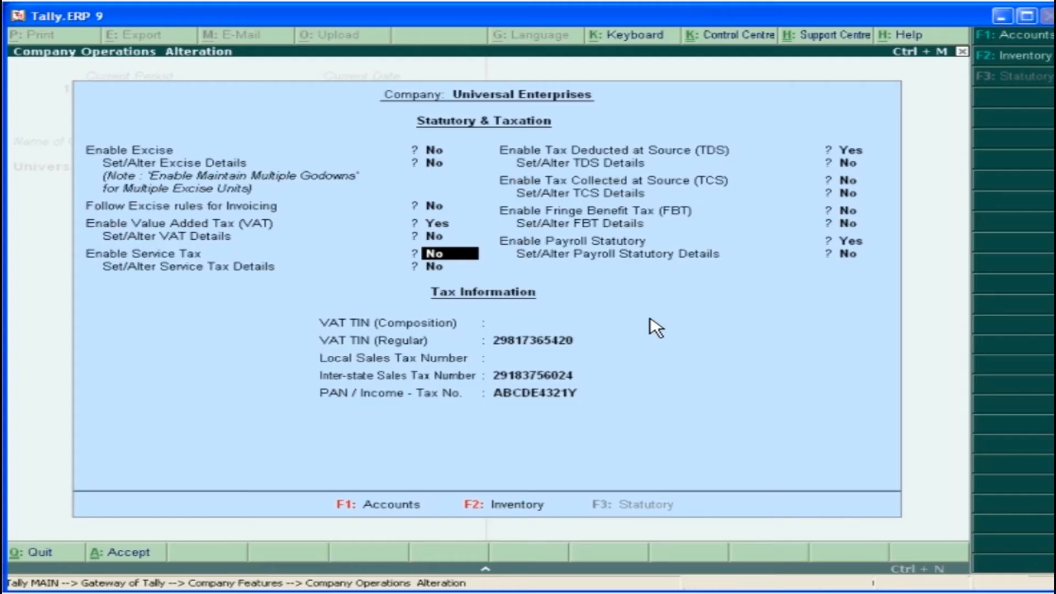
Enable Service Tax for Universal Enterprises and enter the company's service tax registration number in its service tax details
{"action": "type", "text": "y"}
{"action": "key", "text": "Return"}
{"action": "type", "text": "y"}
{"action": "key", "text": "Return"}
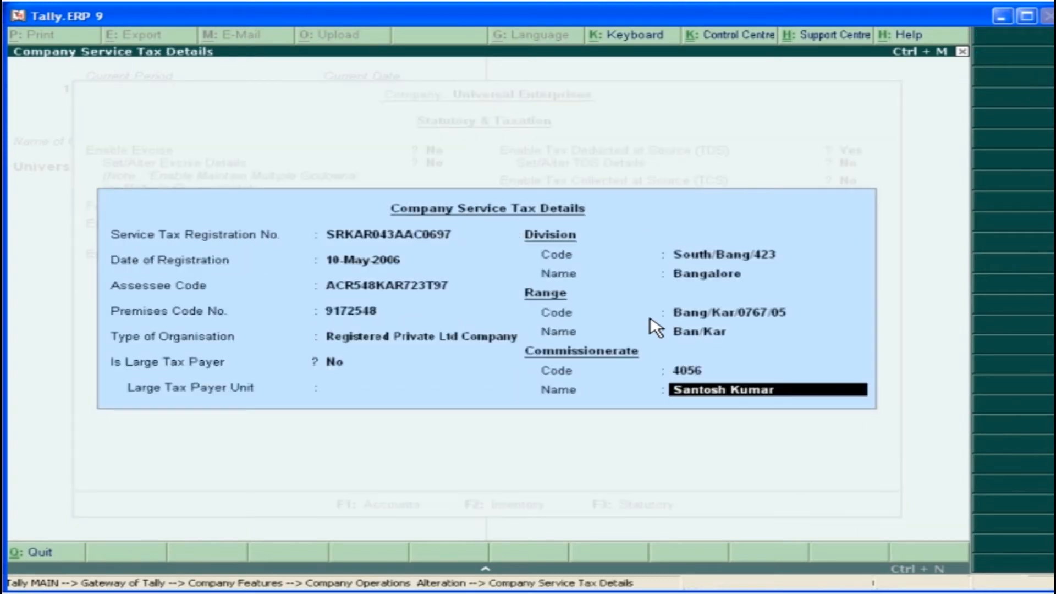
{"action": "key", "text": "Return"}
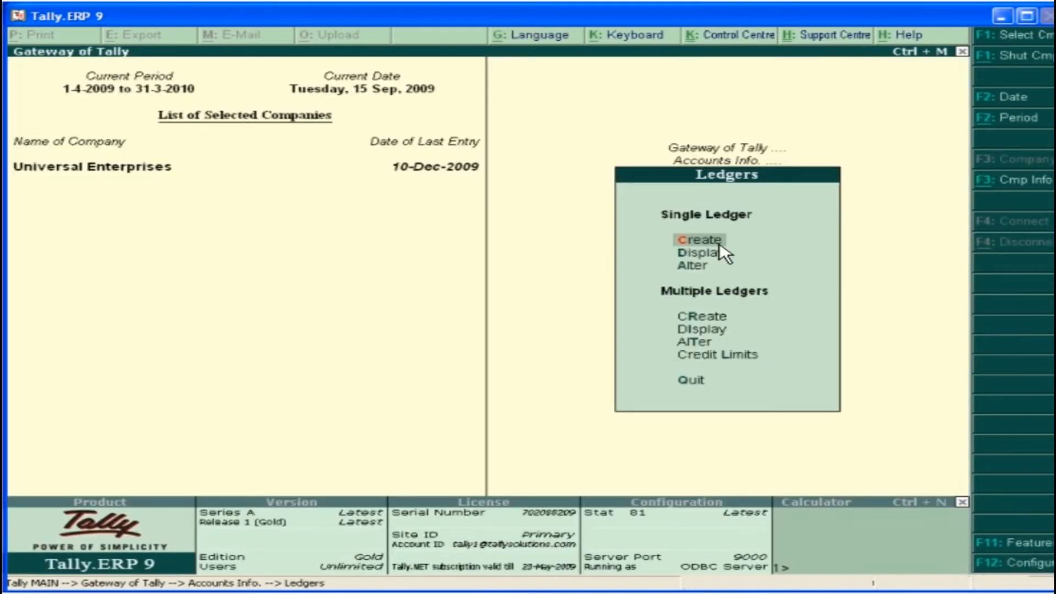
Create the ledger ST on Telephone Expenses under Duties & Taxes, with duty type Service Tax and category Telephone Services
{"action": "left_click", "coordinate": [725, 254]}
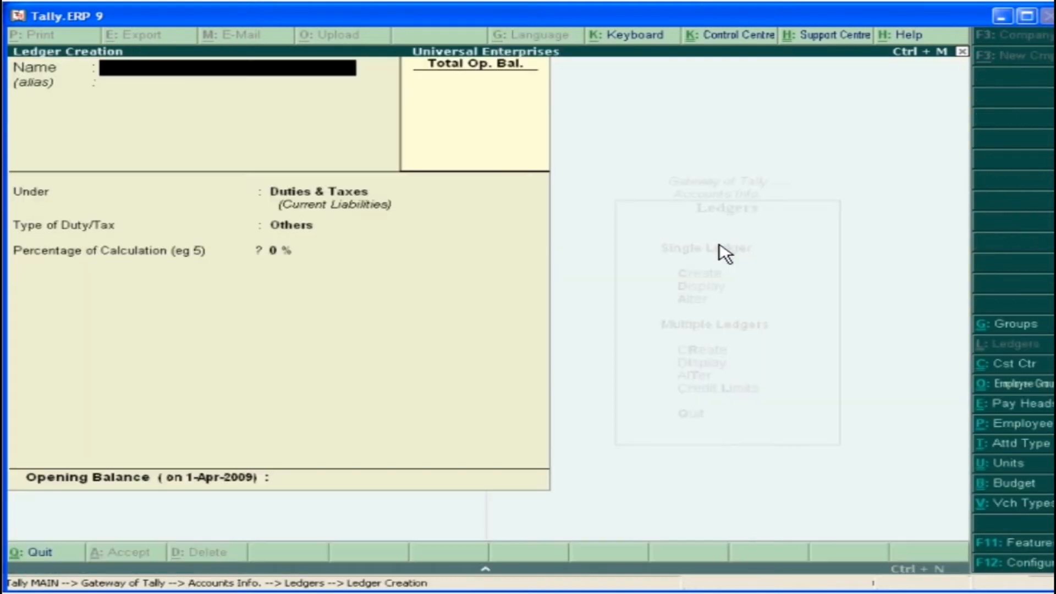
{"action": "type", "text": "ST on Telephone Expenses"}
{"action": "key", "text": "Return"}
{"action": "key", "text": "Return"}
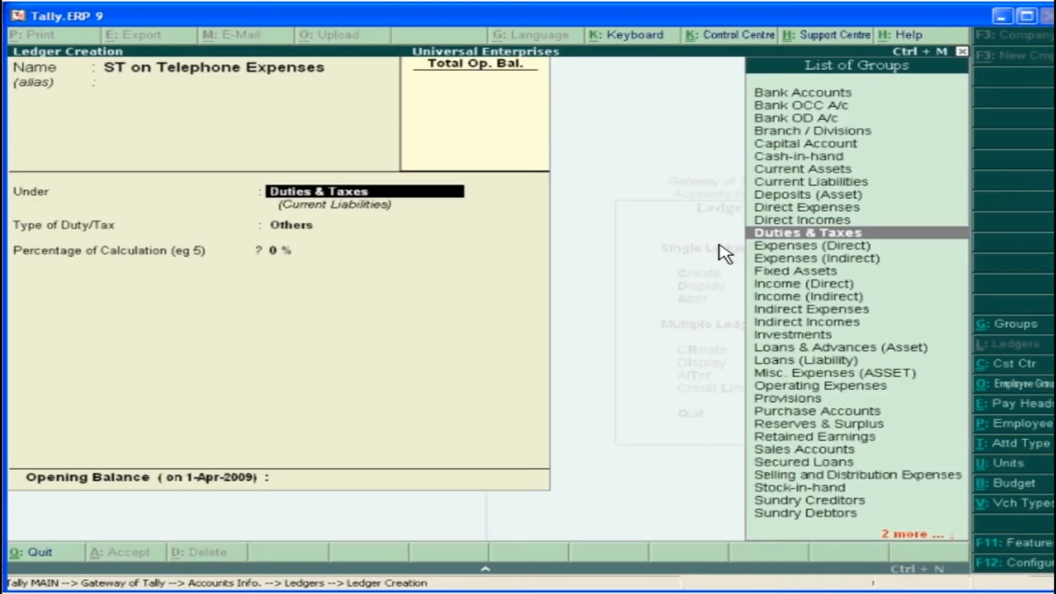
{"action": "key", "text": "Return"}
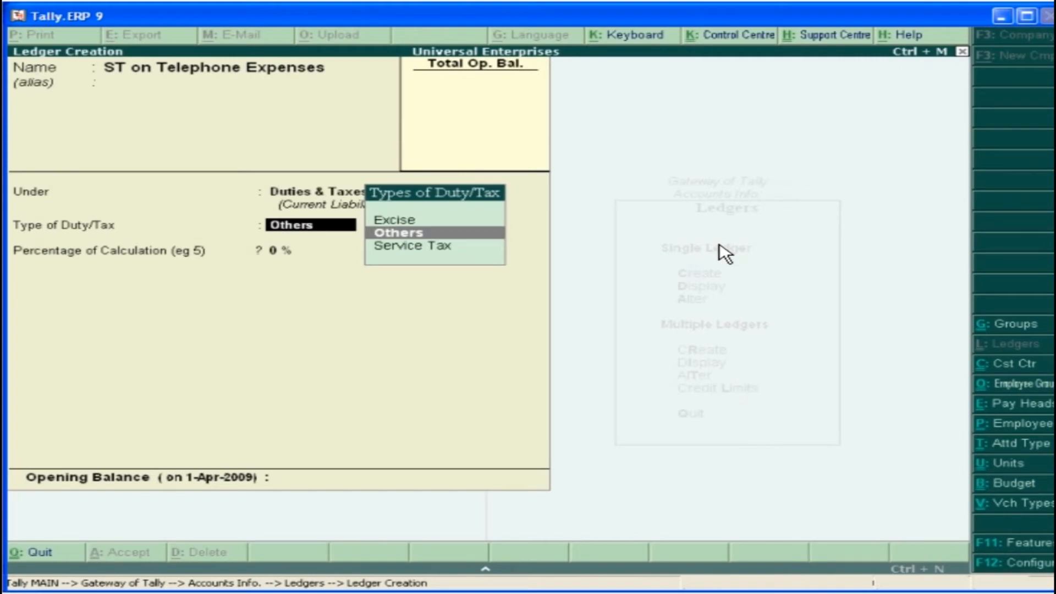
{"action": "key", "text": "Down"}
{"action": "key", "text": "Return"}
{"action": "left_click", "coordinate": [869, 400]}
{"action": "key", "text": "Return"}
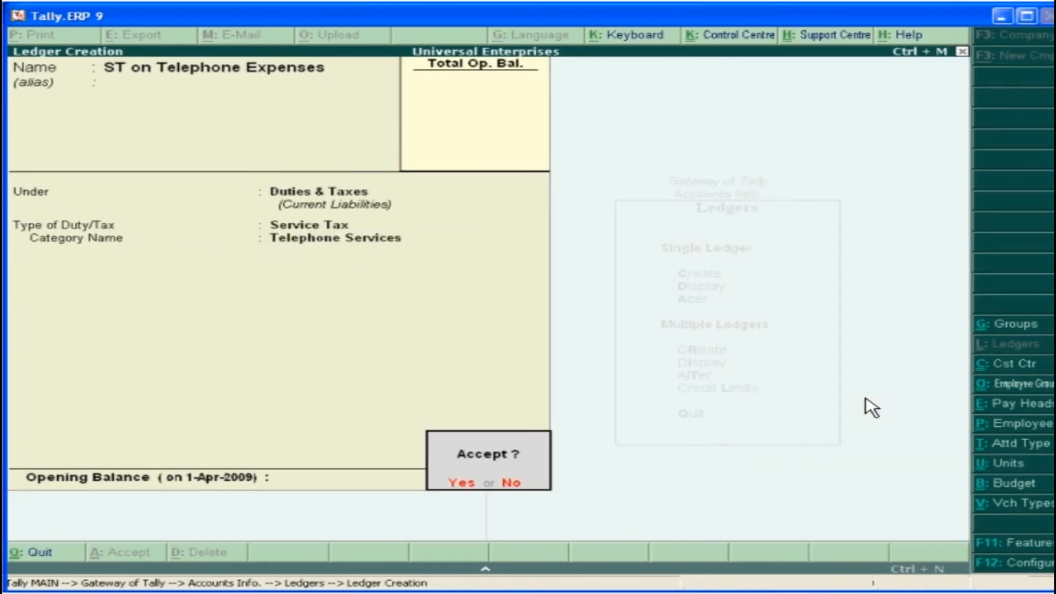
{"action": "left_click", "coordinate": [468, 486]}
Create the ledger ST on Maintenance Charges under Duties & Taxes, with duty type Service Tax and category Maintenance Or Repair Service
{"action": "type", "text": "ST on Maintenance Charges"}
{"action": "key", "text": "Return"}
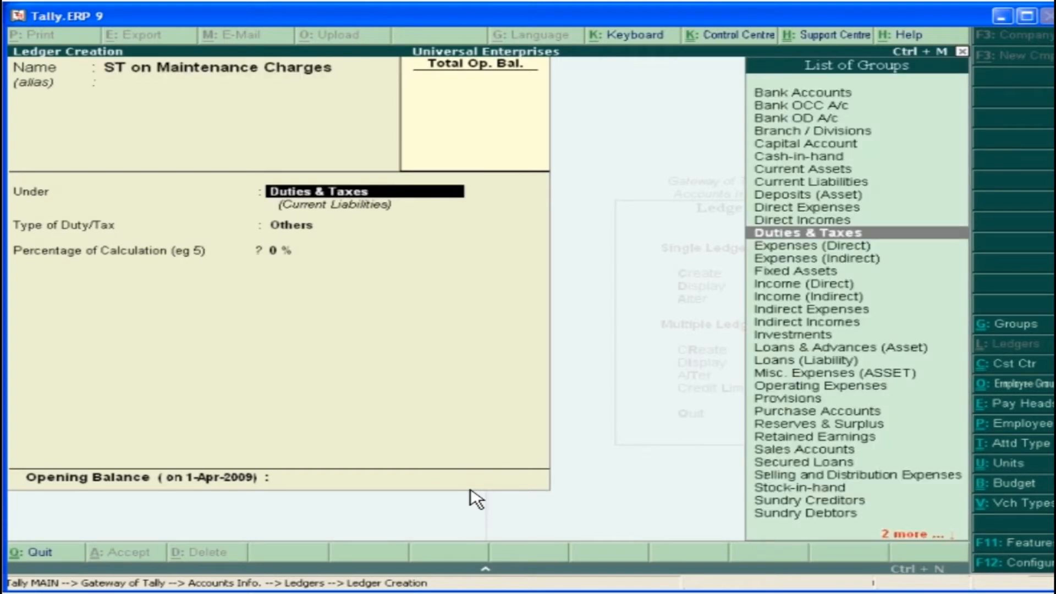
{"action": "key", "text": "Return"}
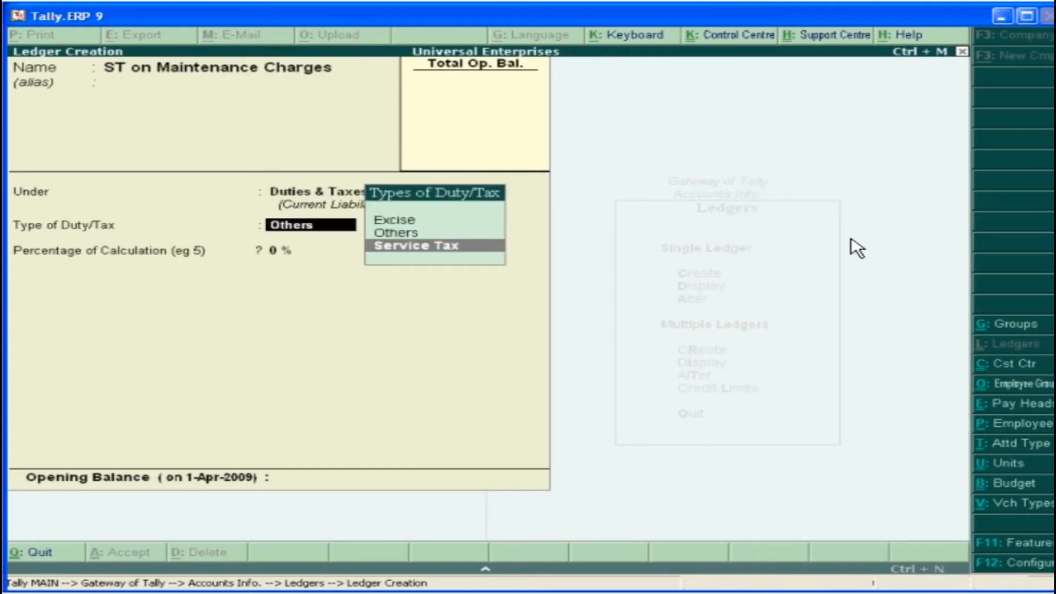
{"action": "key", "text": "Return"}
{"action": "type", "text": "M"}
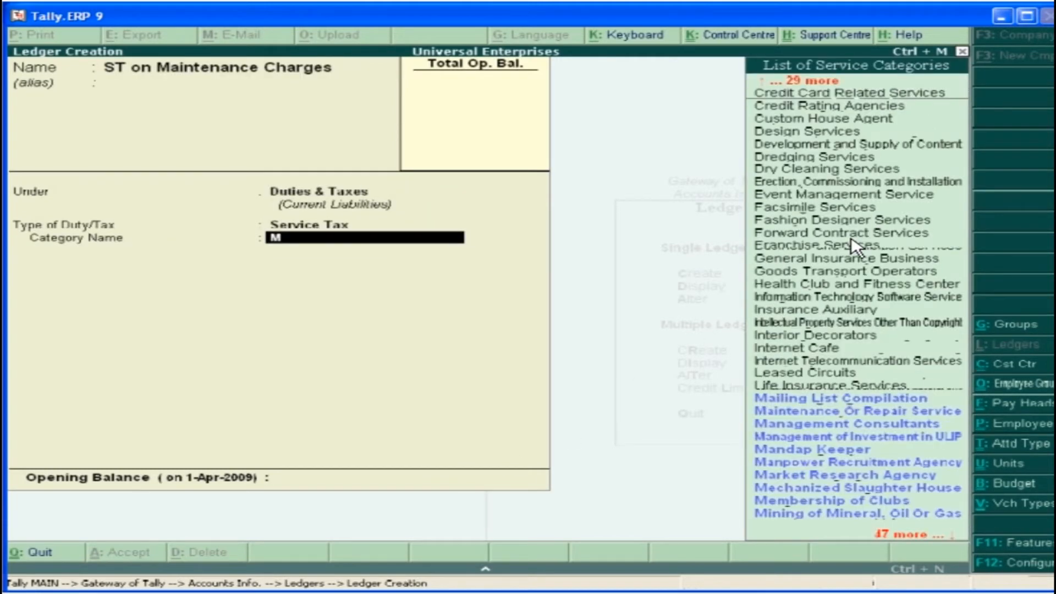
{"action": "left_click", "coordinate": [953, 418]}
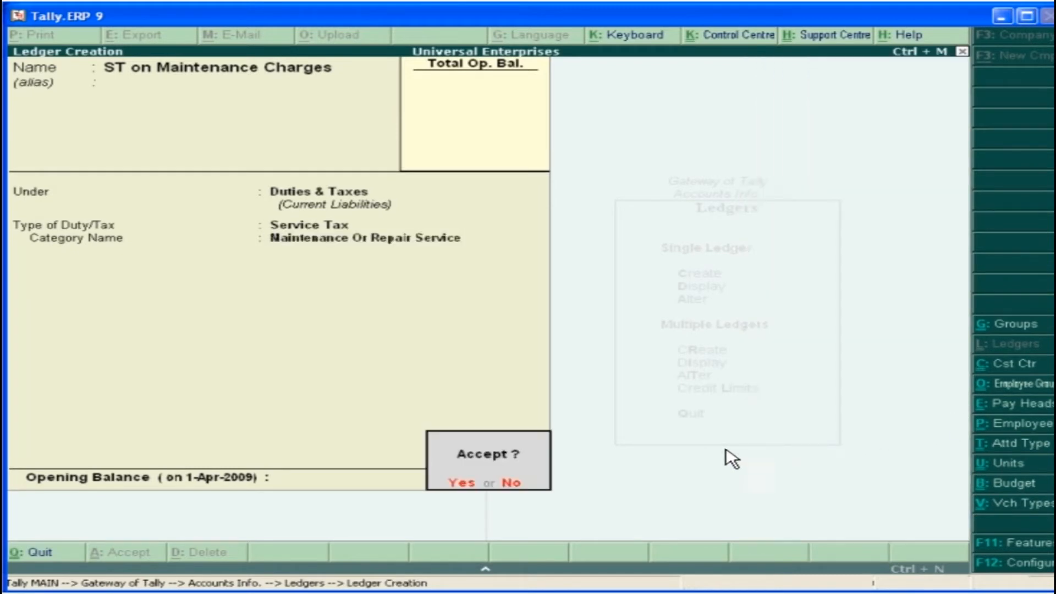
{"action": "left_click", "coordinate": [464, 485]}
Create the ledger Telephone Expenses under Indirect Expenses, with service tax applicable in the Telephone Services category and no abatement
{"action": "type", "text": "Telephone Expenses"}
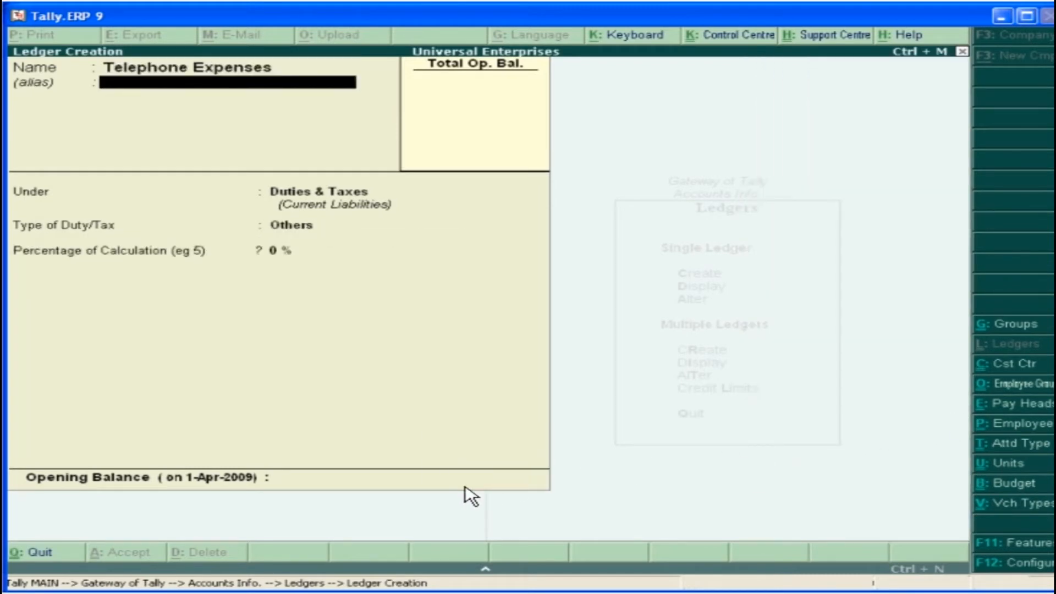
{"action": "key", "text": "Return"}
{"action": "type", "text": "I"}
{"action": "double_click", "coordinate": [874, 313]}
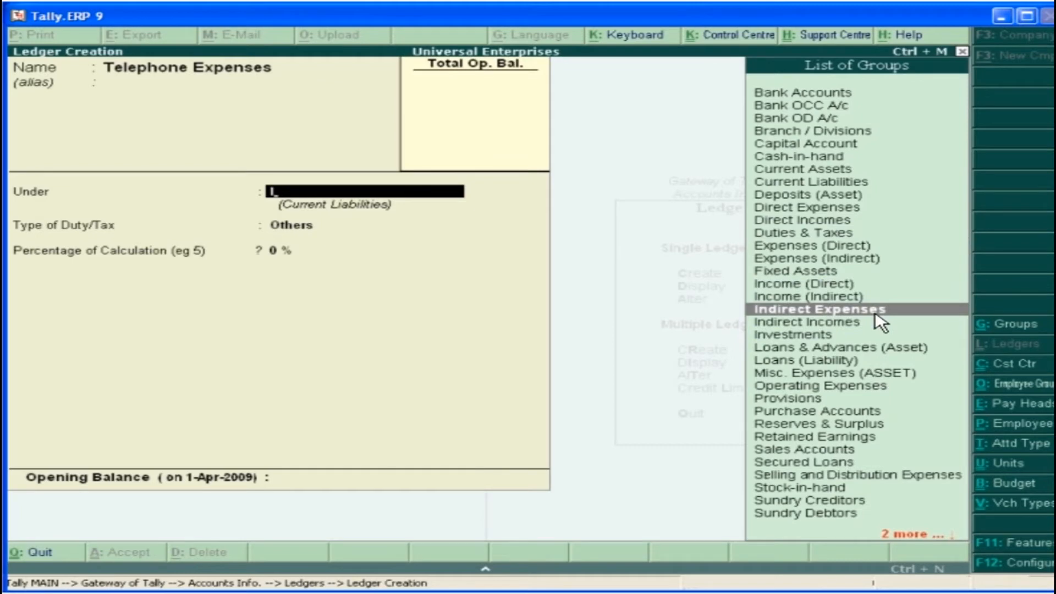
{"action": "type", "text": "Yes"}
{"action": "key", "text": "Return"}
{"action": "type", "text": "T"}
{"action": "double_click", "coordinate": [848, 401]}
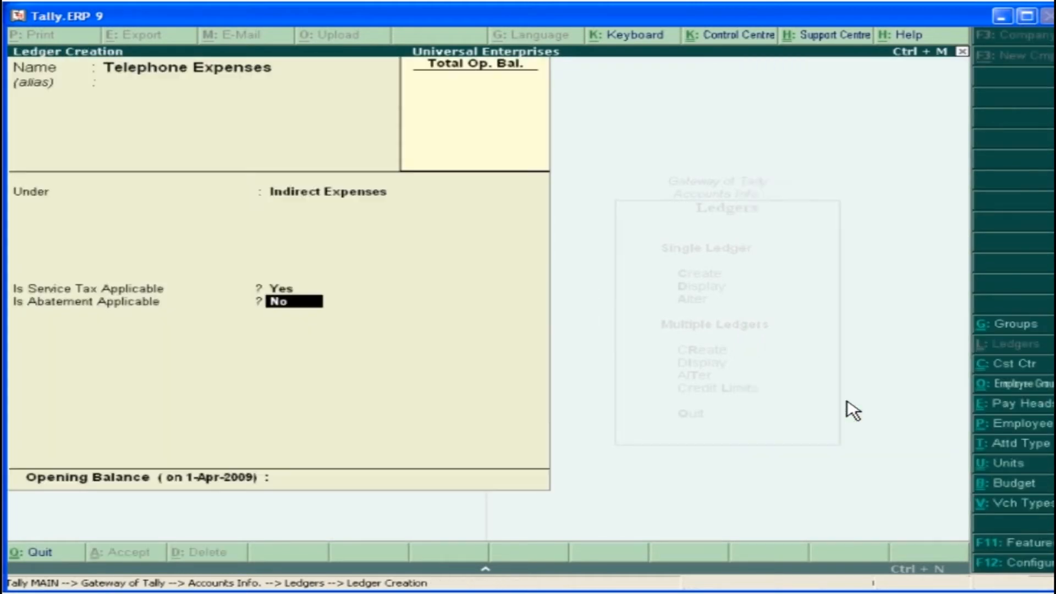
{"action": "key", "text": "Return"}
{"action": "left_click", "coordinate": [458, 483]}
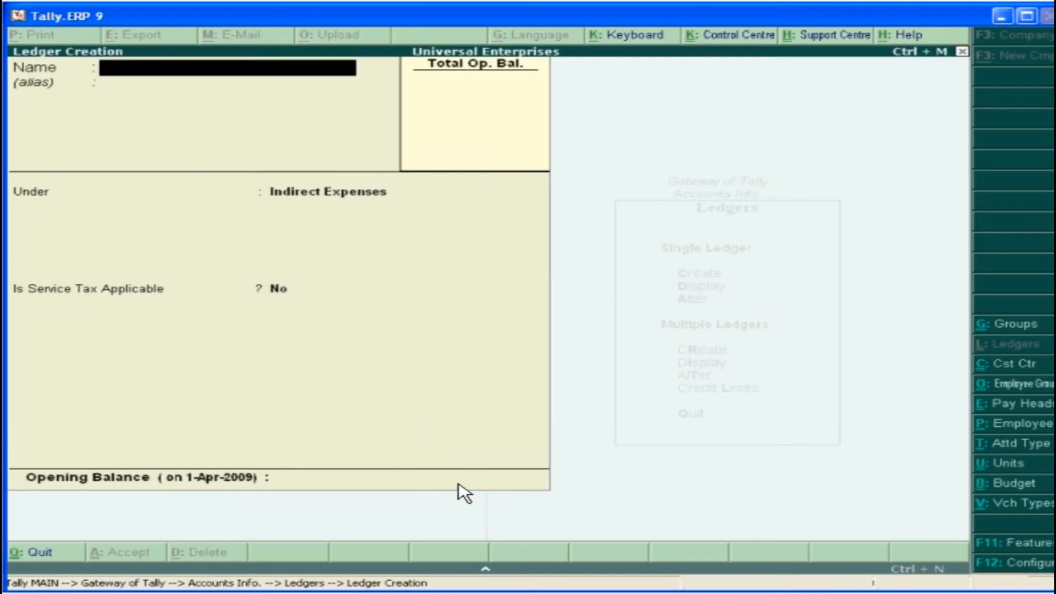
Create the ledger Maintenance Services under Indirect Incomes, with service tax applicable in the Maintenance Or Repair Service category and no abatement
{"action": "type", "text": "Maintenance Services"}
{"action": "key", "text": "Return"}
{"action": "key", "text": "Down"}
{"action": "double_click", "coordinate": [820, 324]}
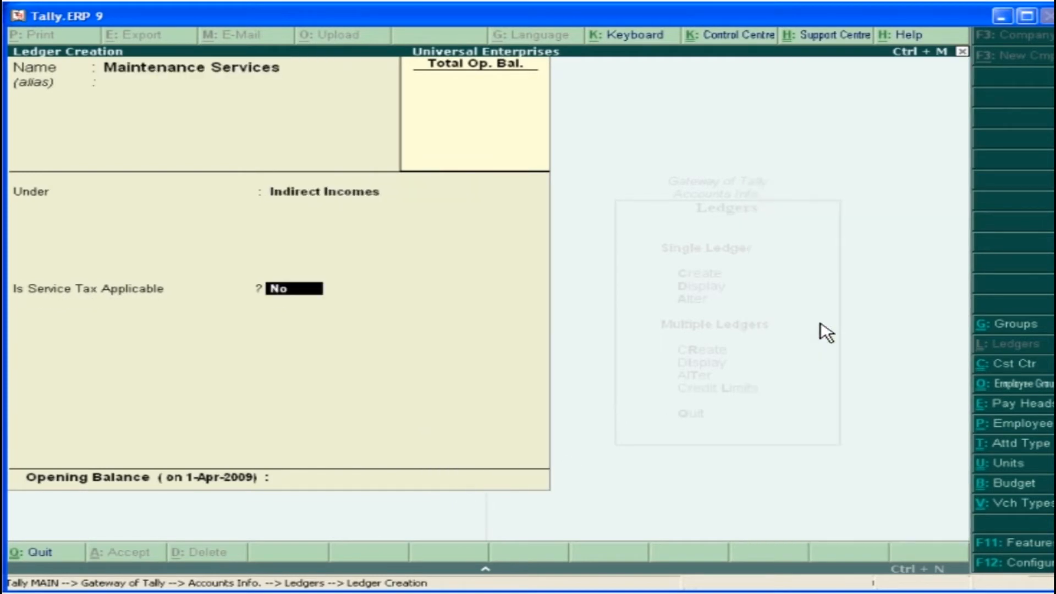
{"action": "key", "text": "y"}
{"action": "key", "text": "Return"}
{"action": "type", "text": "M"}
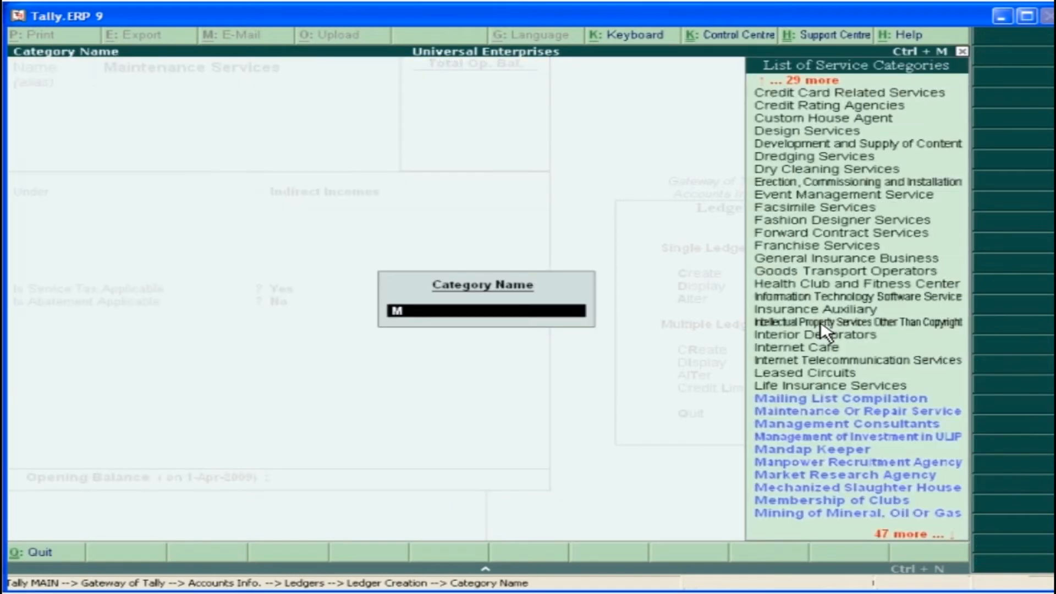
{"action": "left_click", "coordinate": [929, 414]}
{"action": "key", "text": "Return"}
{"action": "key", "text": "Return"}
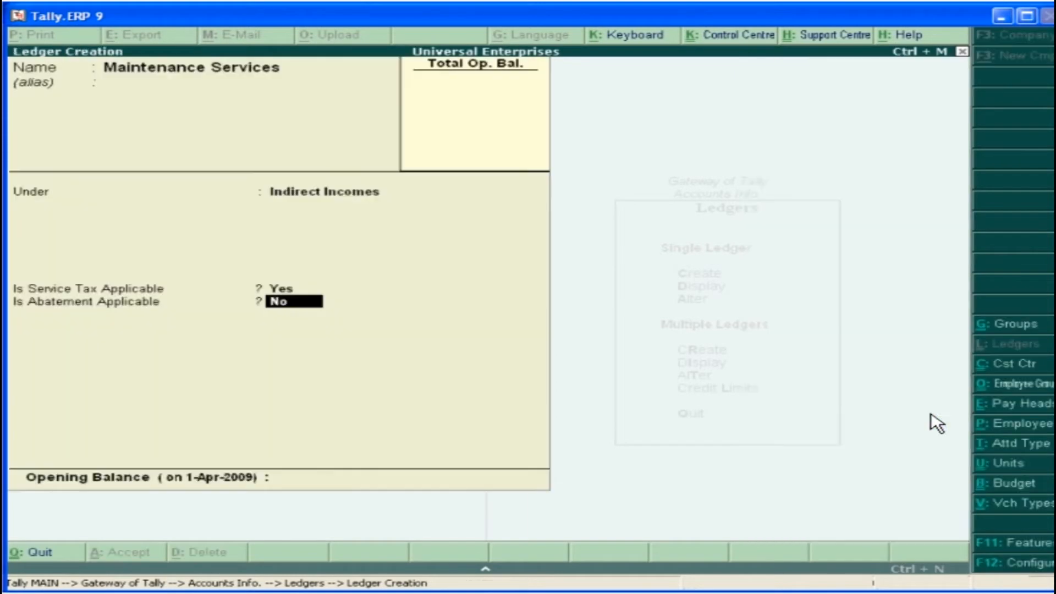
{"action": "left_click", "coordinate": [472, 486]}
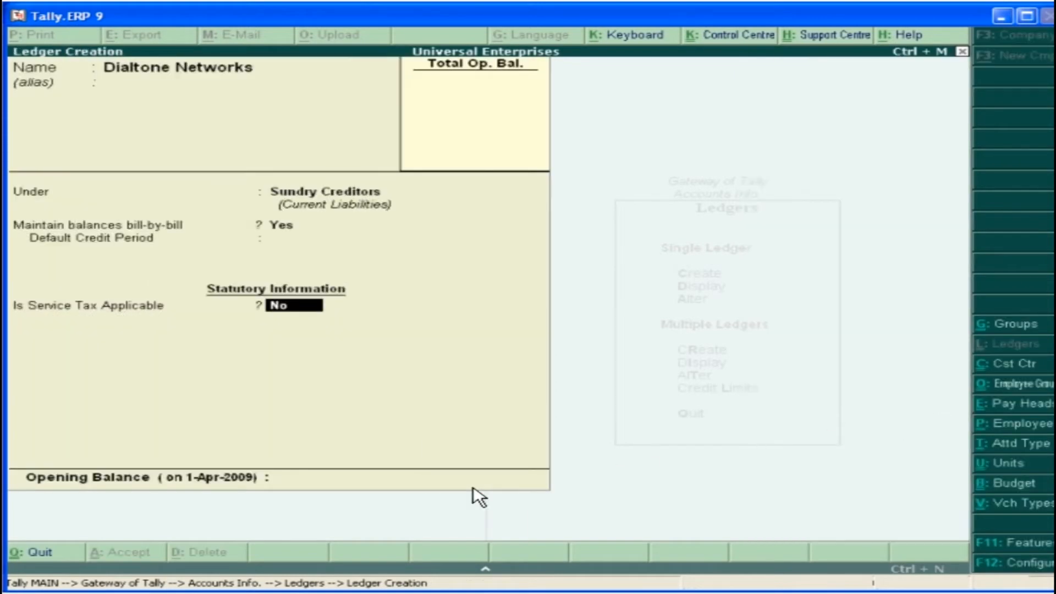
Create party ledgers Dialtone Networks under Sundry Creditors and PNG Software Company under Sundry Debtors, both with service tax applicable
{"action": "key", "text": "y"}
{"action": "key", "text": "Return"}
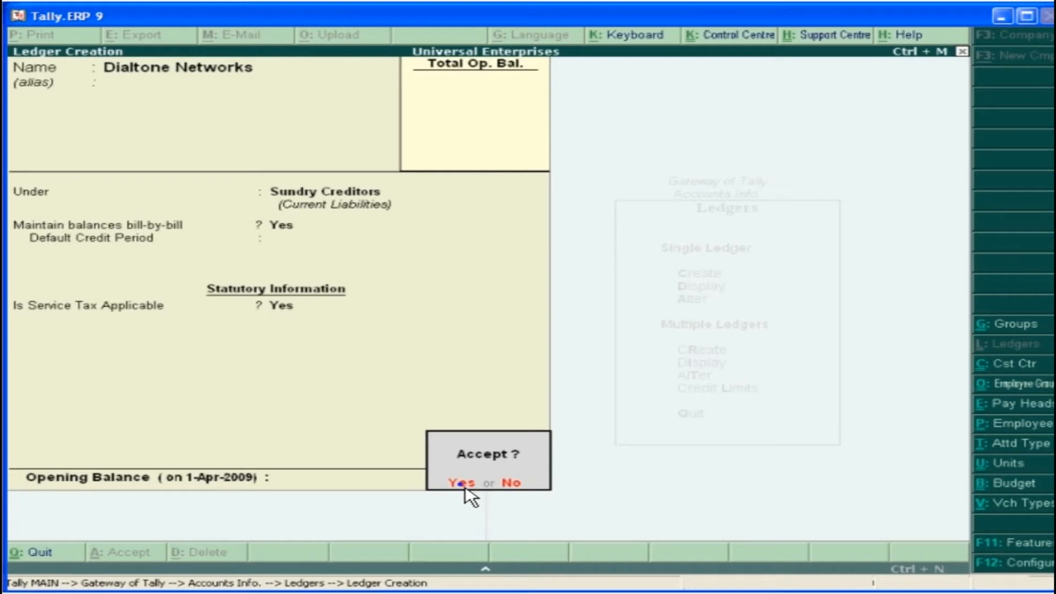
{"action": "left_click", "coordinate": [464, 486]}
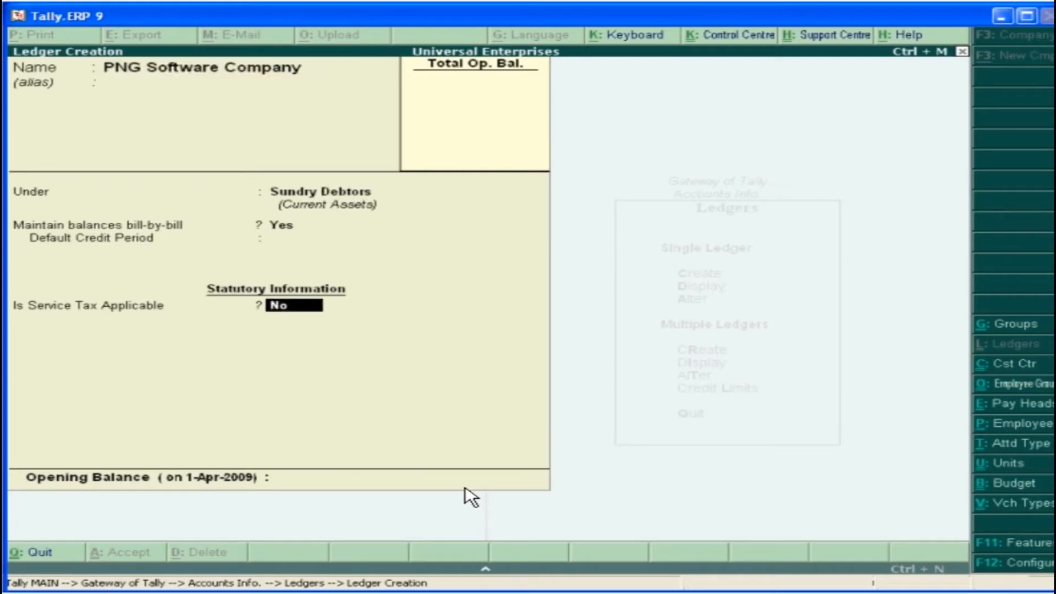
{"action": "key", "text": "y"}
{"action": "key", "text": "Return"}
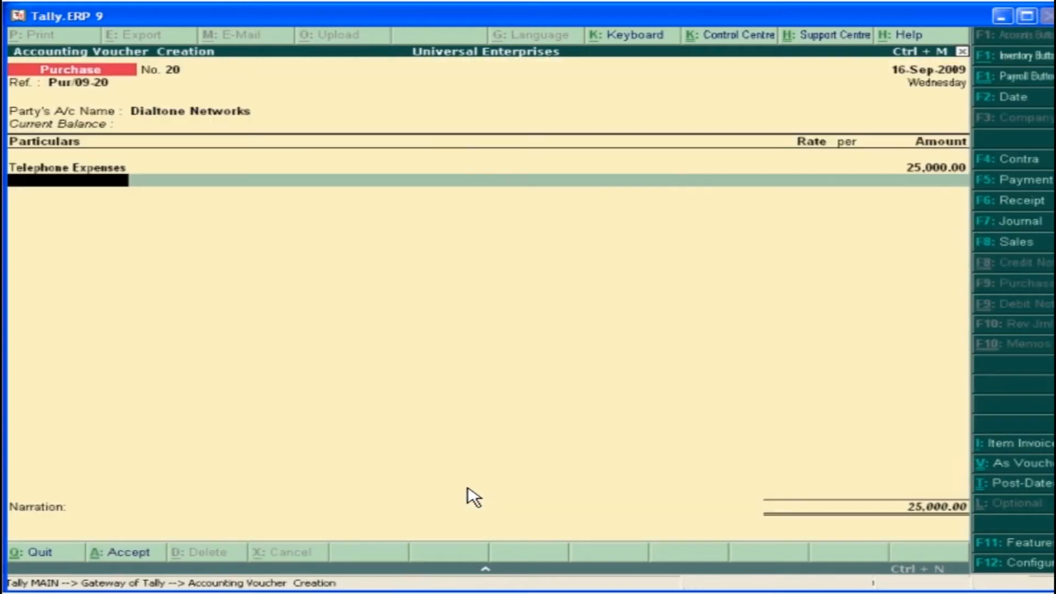
Add ST on Telephone Expenses with new reference Purc/20 to the 25,000 Dialtone Networks purchase voucher and complete the voucher
{"action": "type", "text": "S"}
{"action": "double_click", "coordinate": [940, 466]}
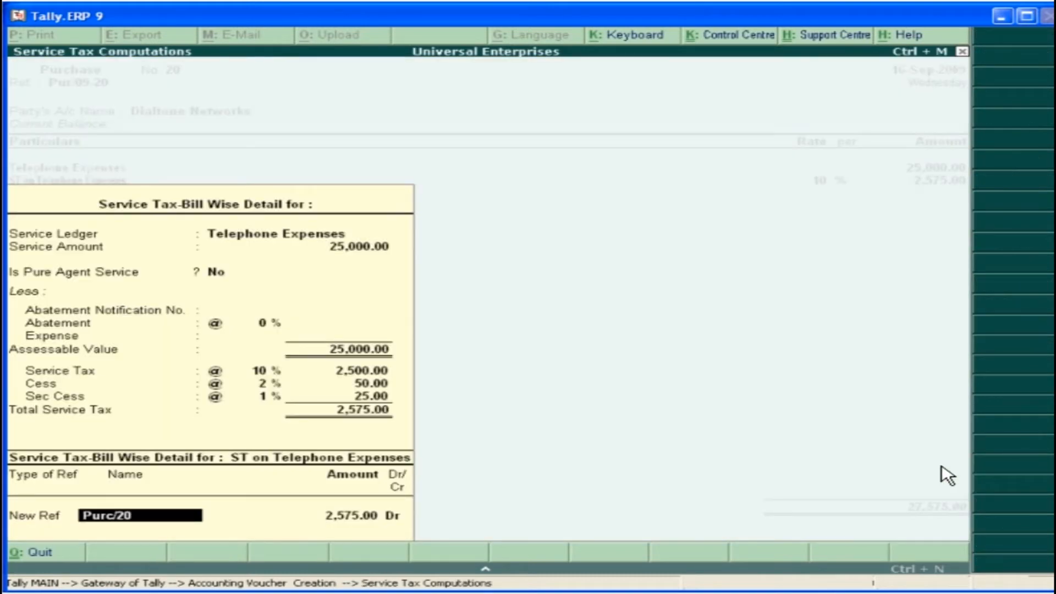
{"action": "key", "text": "Return"}
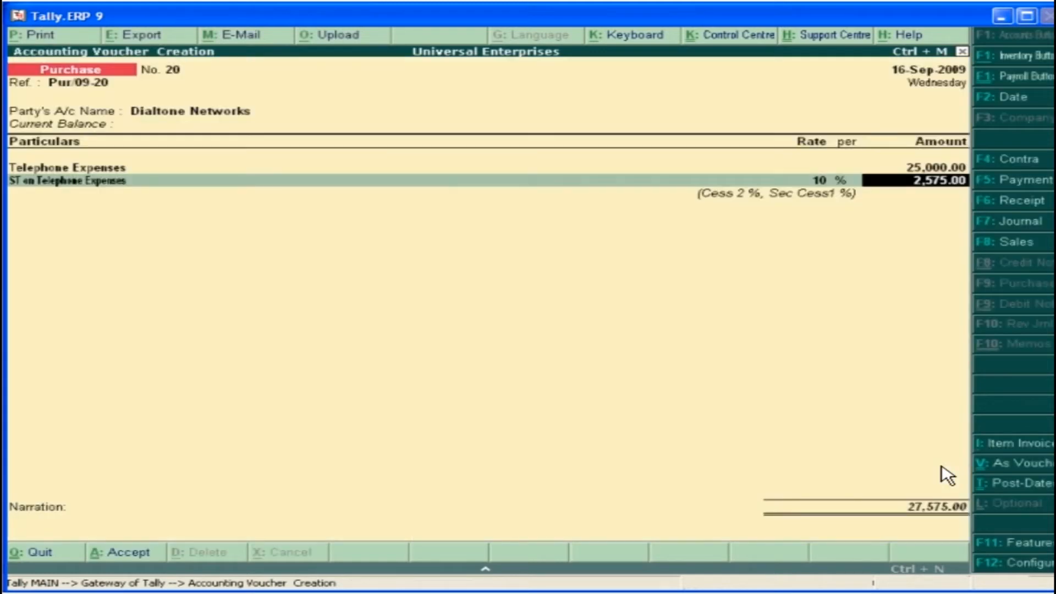
{"action": "key", "text": "Return"}
{"action": "key", "text": "Return"}
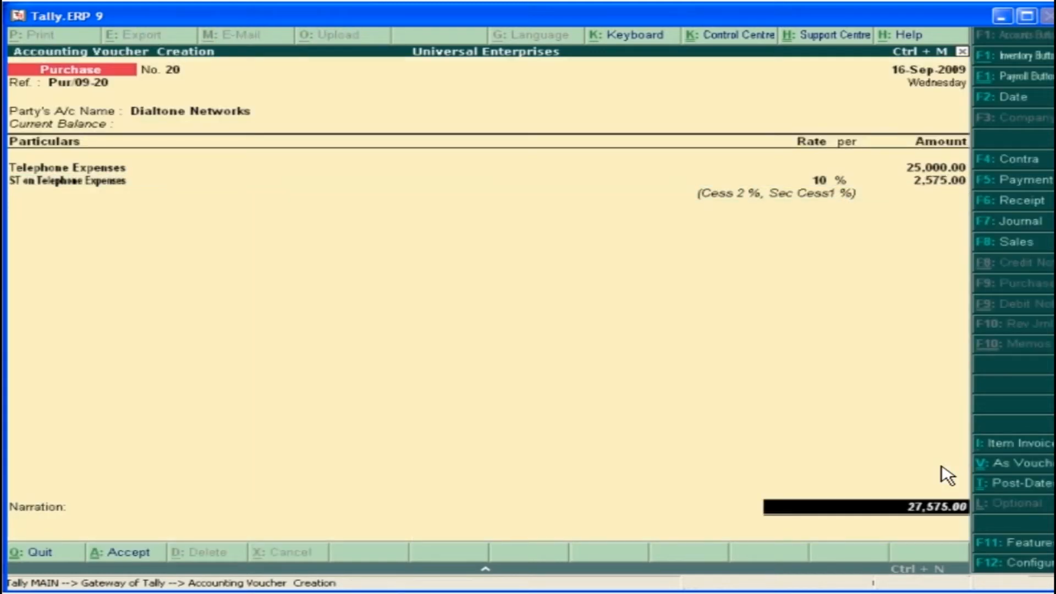
{"action": "key", "text": "Return"}
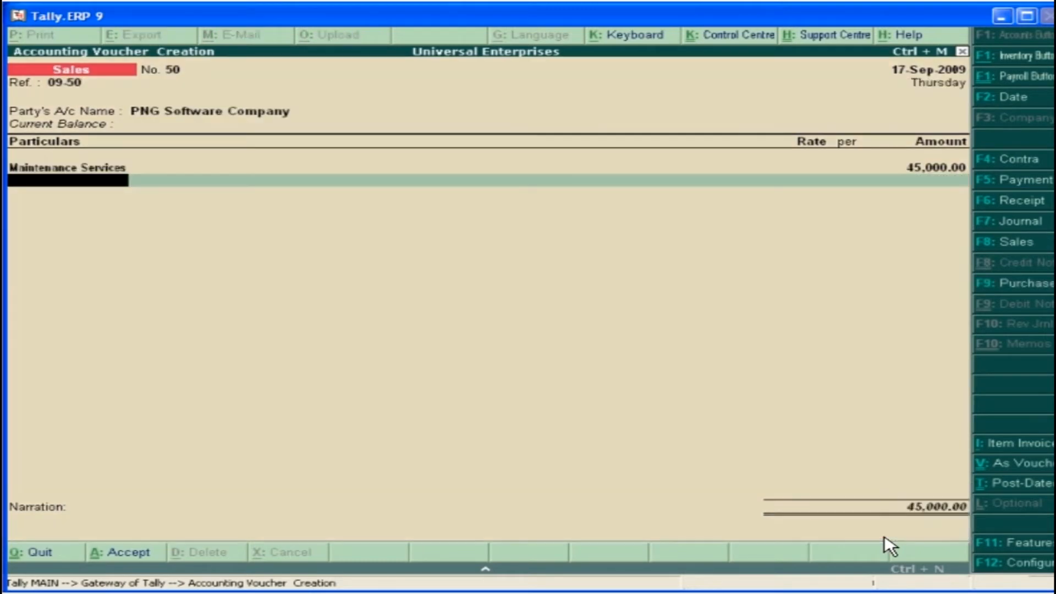
Add ST on Maintenance Charges with new reference Sale/50 to the 45,000 PNG Software Company sales voucher and complete the voucher
{"action": "type", "text": "S"}
{"action": "double_click", "coordinate": [923, 501]}
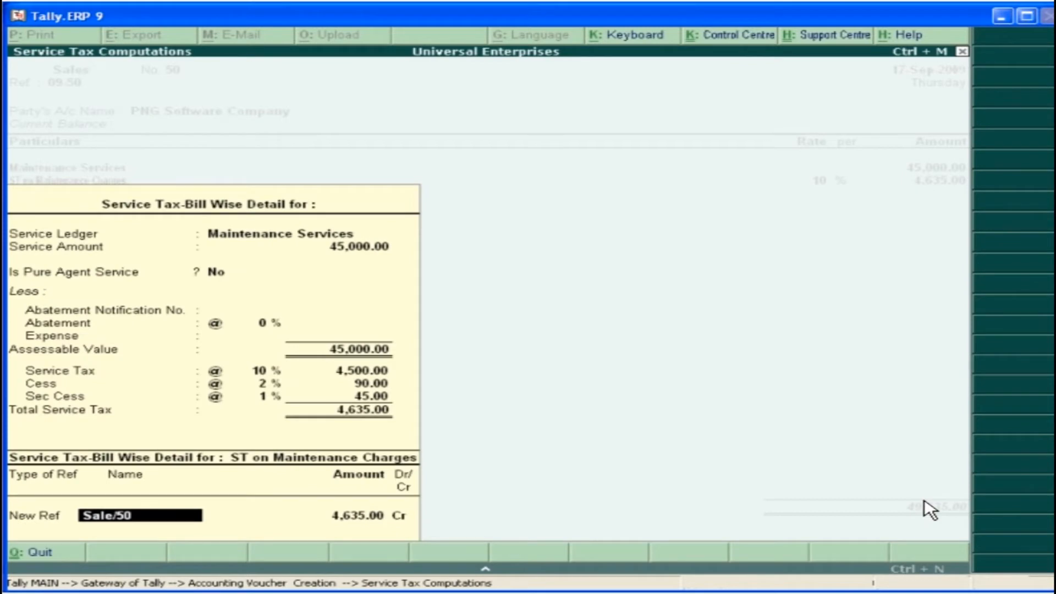
{"action": "key", "text": "Return"}
{"action": "key", "text": "Return"}
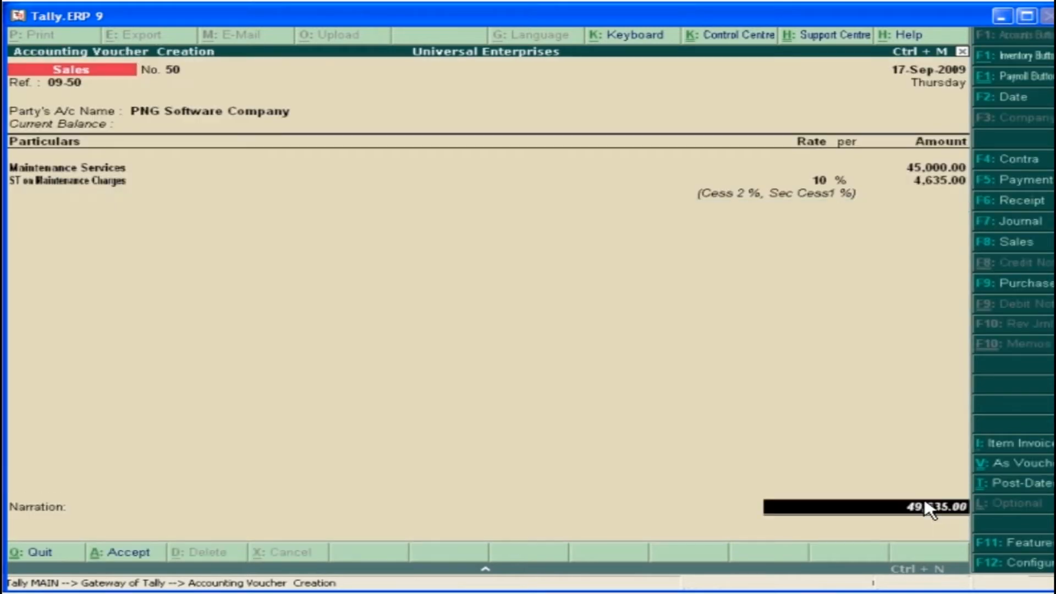
{"action": "key", "text": "Return"}
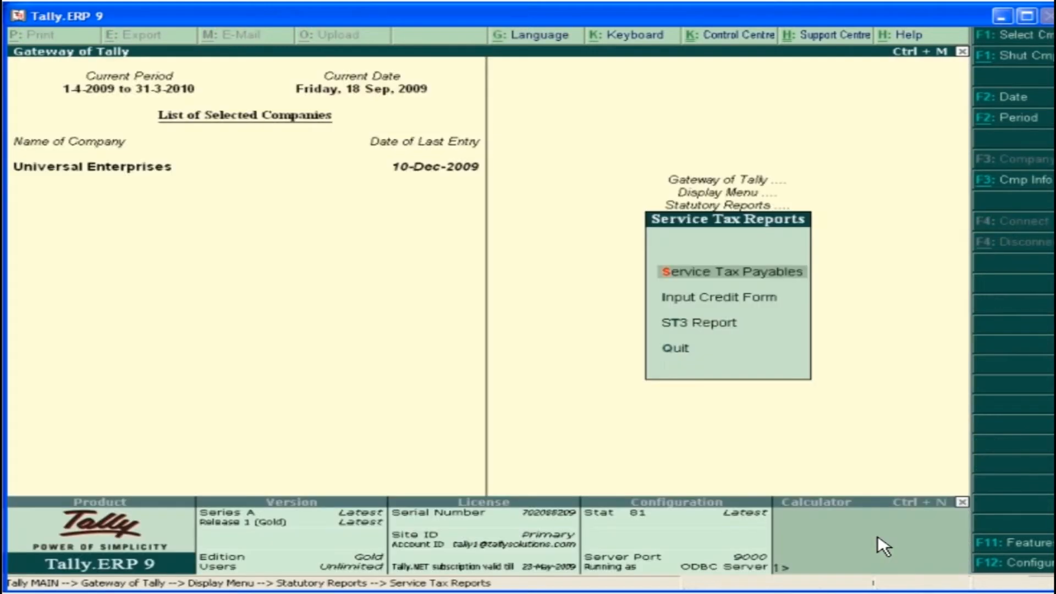
View the Service Tax Payables report and open the Input Credit Form
{"action": "left_click", "coordinate": [743, 275]}
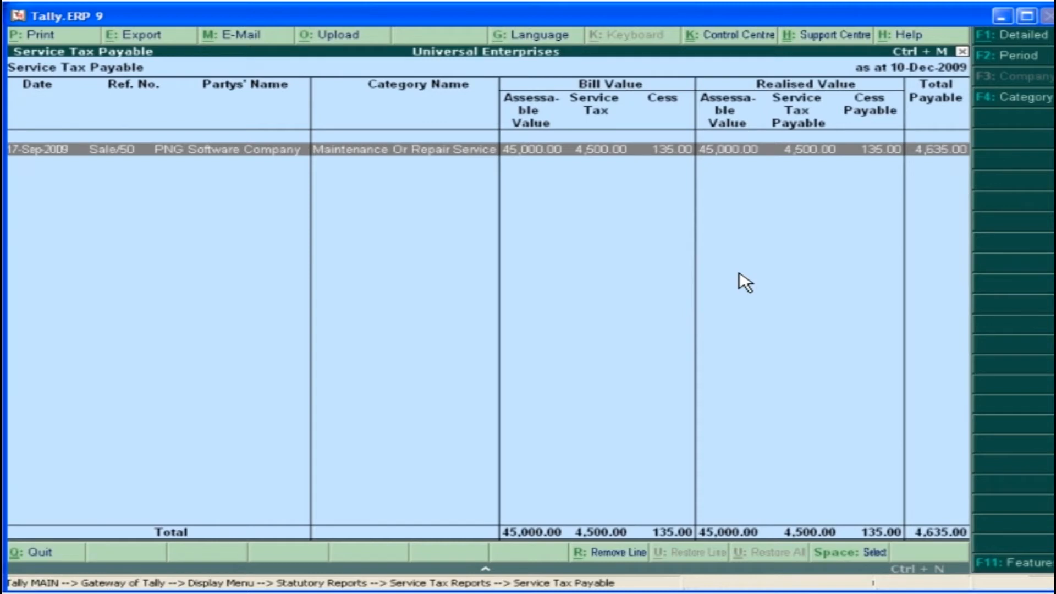
{"action": "key", "text": "Escape"}
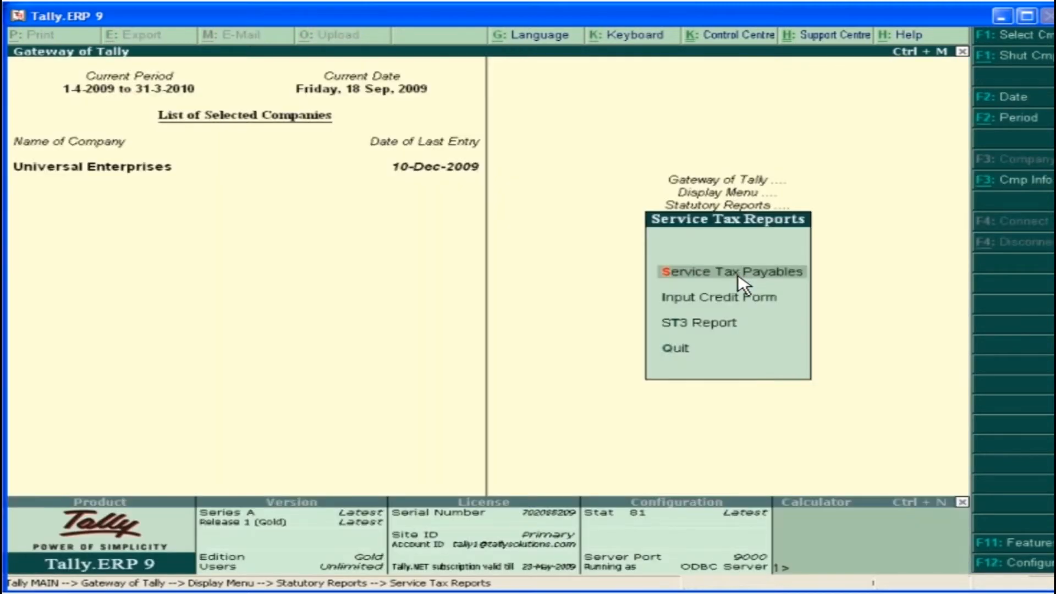
{"action": "left_click", "coordinate": [737, 300]}
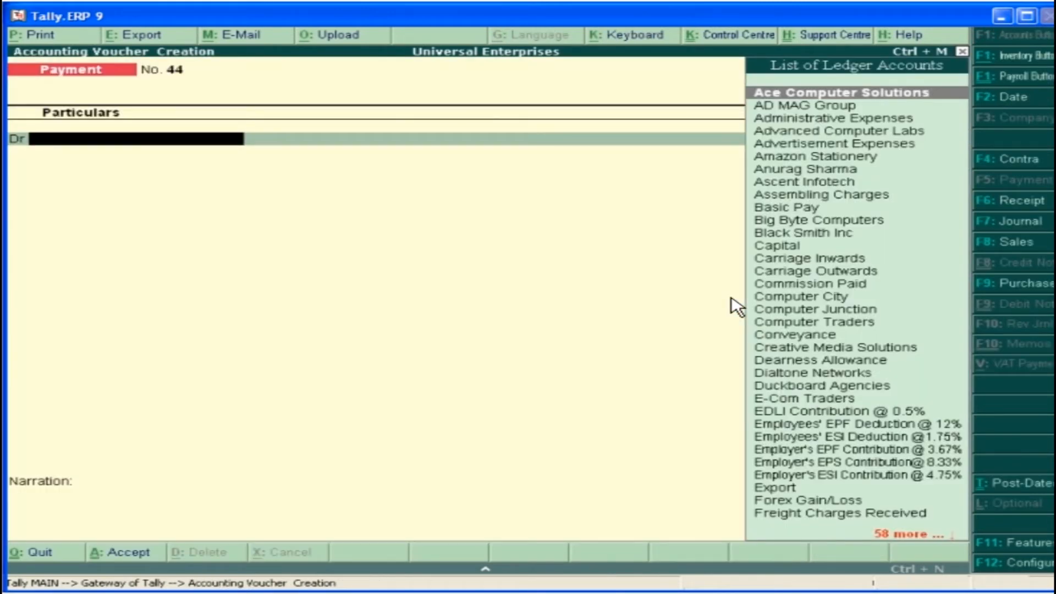
Debit ST on Maintenance Charges with 4,635 against its existing bill reference in the 1-Oct-2009 payment voucher
{"action": "type", "text": "S"}
{"action": "left_click", "coordinate": [866, 493]}
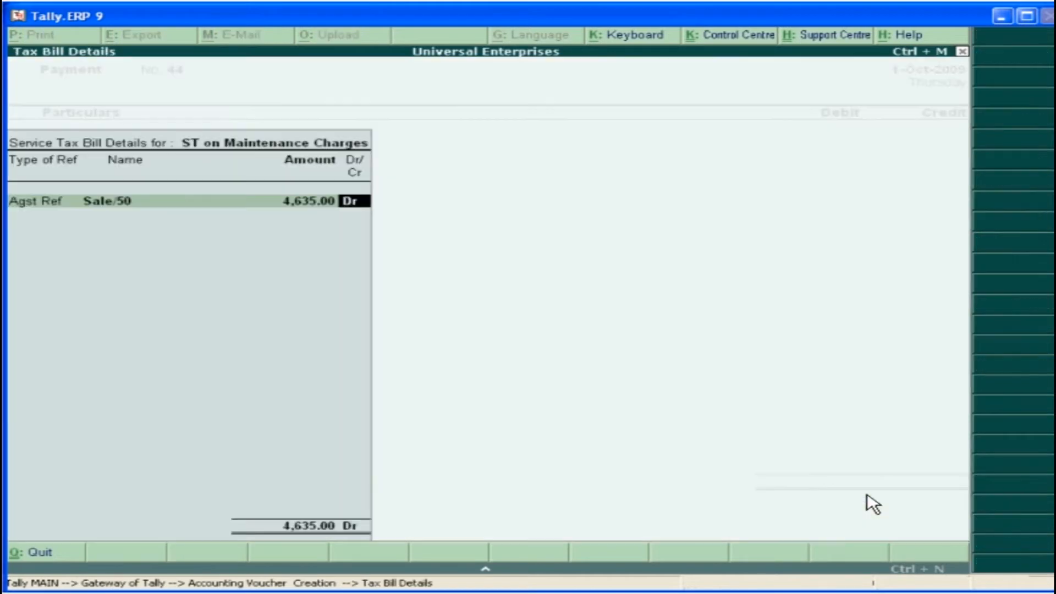
{"action": "key", "text": "Return"}
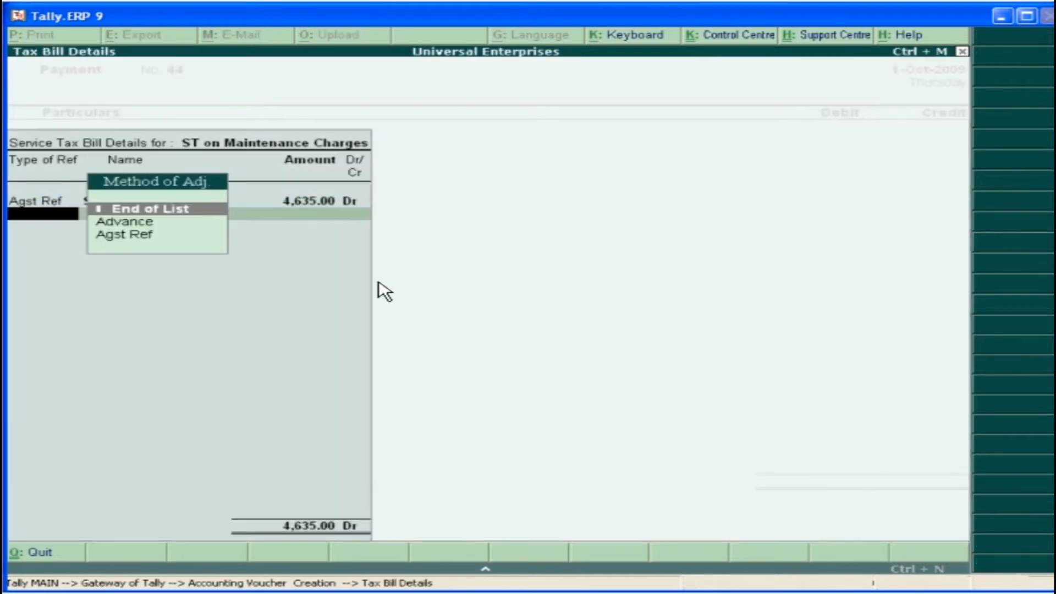
{"action": "left_click", "coordinate": [214, 211]}
Credit ST on Telephone Expenses with 2,575 against its existing bill reference in the payment voucher
{"action": "type", "text": "S"}
{"action": "left_click", "coordinate": [928, 500]}
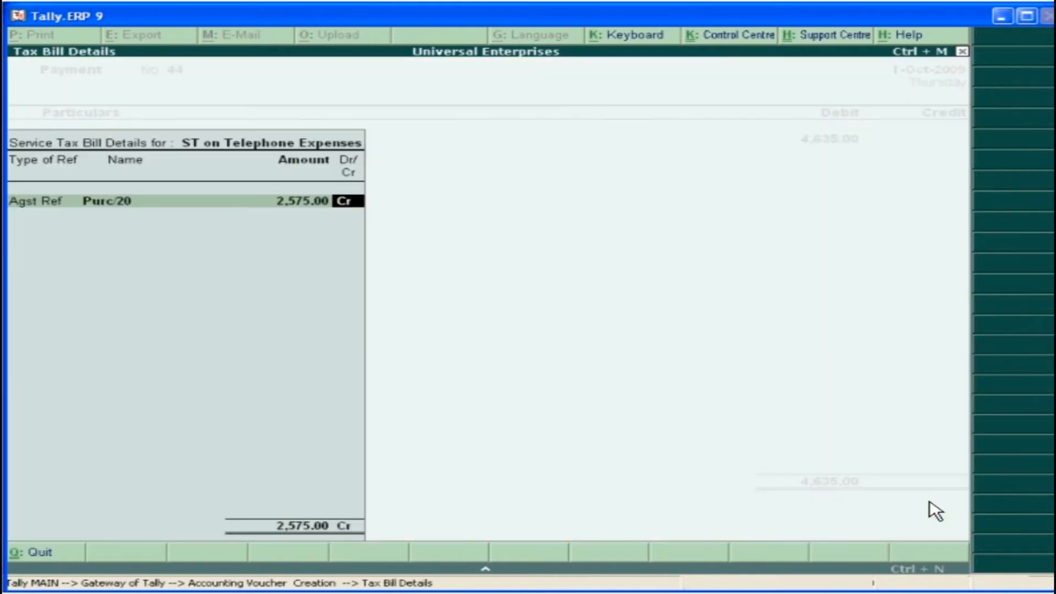
{"action": "key", "text": "Return"}
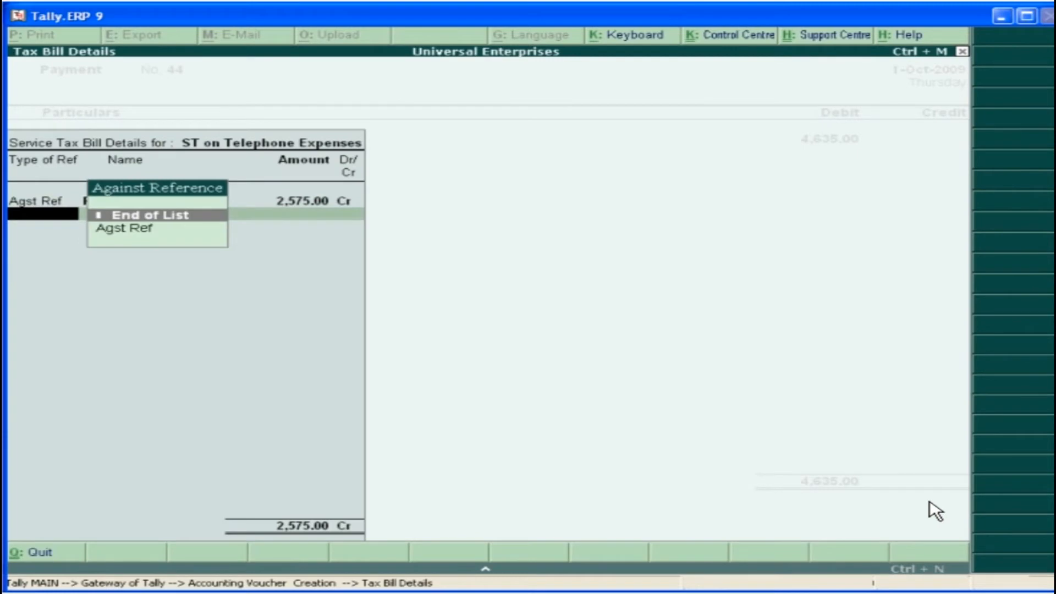
{"action": "left_click", "coordinate": [203, 216]}
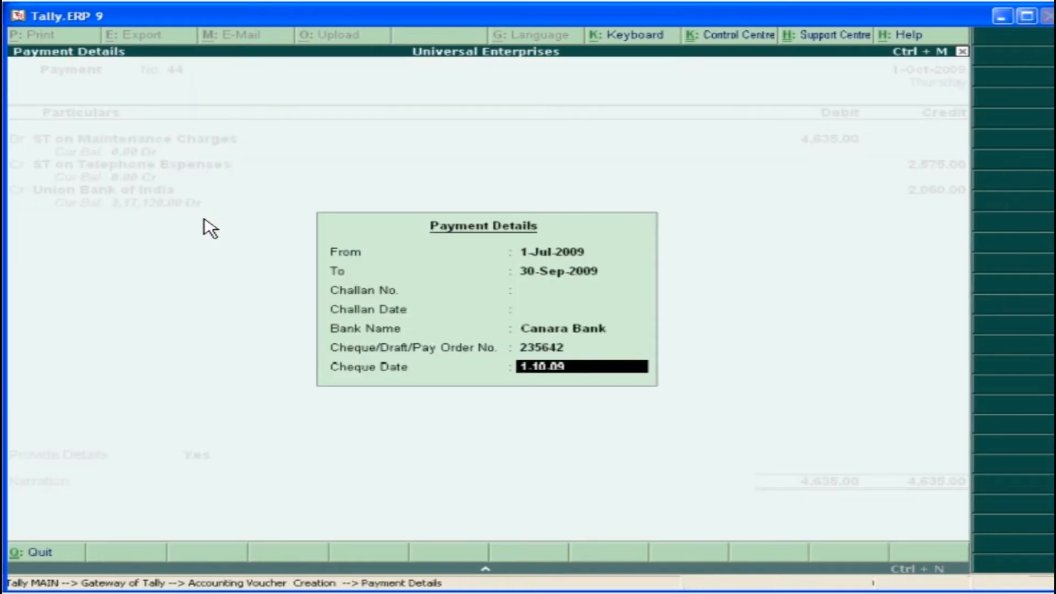
Credit Union Bank of India with 2,060 and save the voucher with payment period 1-Jul-2009 to 30-Sep-2009, Canara Bank, cheque number and cheque date 1-10-09
{"action": "key", "text": "Return"}
{"action": "key", "text": "Return"}
{"action": "left_click", "coordinate": [879, 536]}
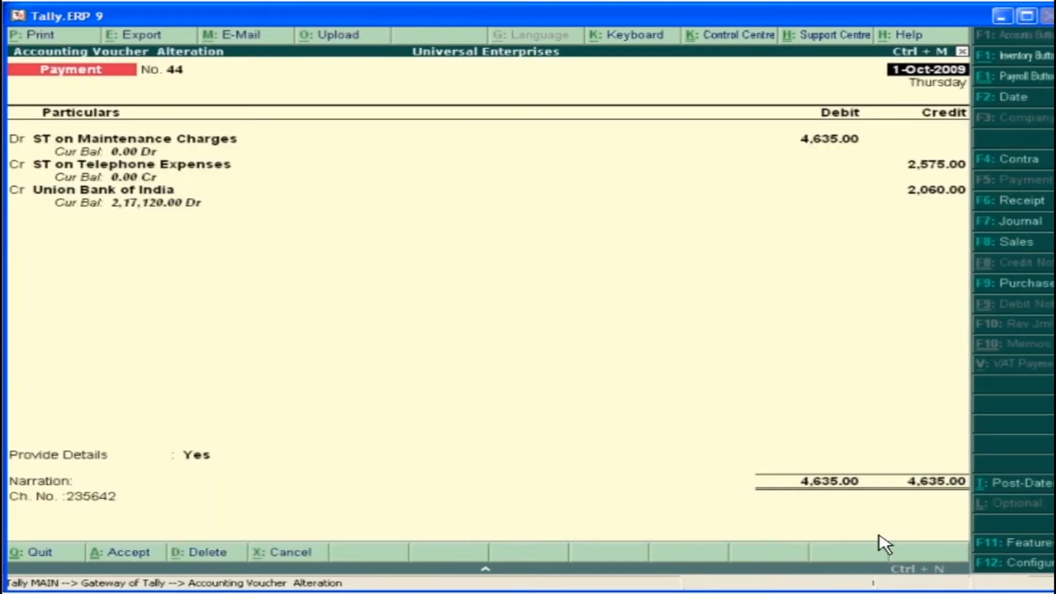
Preview the G.A.R.-7 Challan for the saved service tax payment voucher and review it through to the taxpayer's counterfoil
{"action": "left_click", "coordinate": [33, 36]}
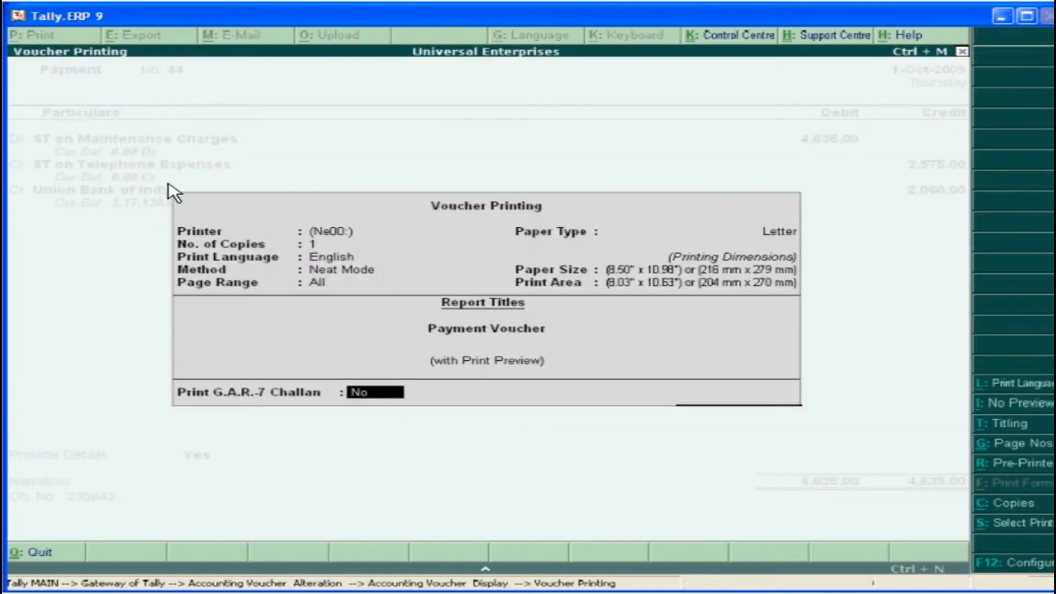
{"action": "type", "text": "y"}
{"action": "key", "text": "Return"}
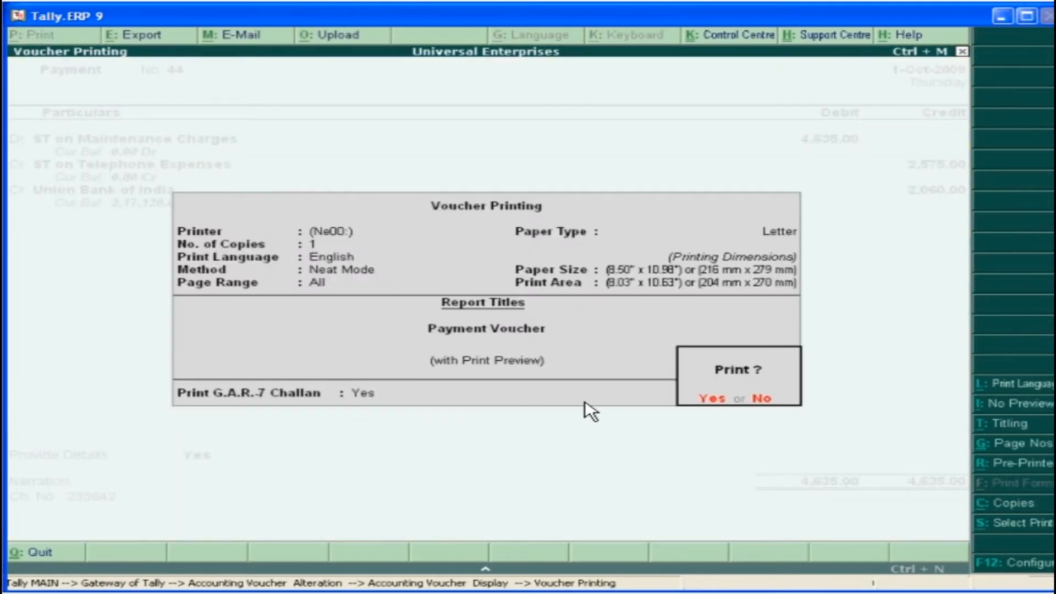
{"action": "left_click", "coordinate": [711, 402]}
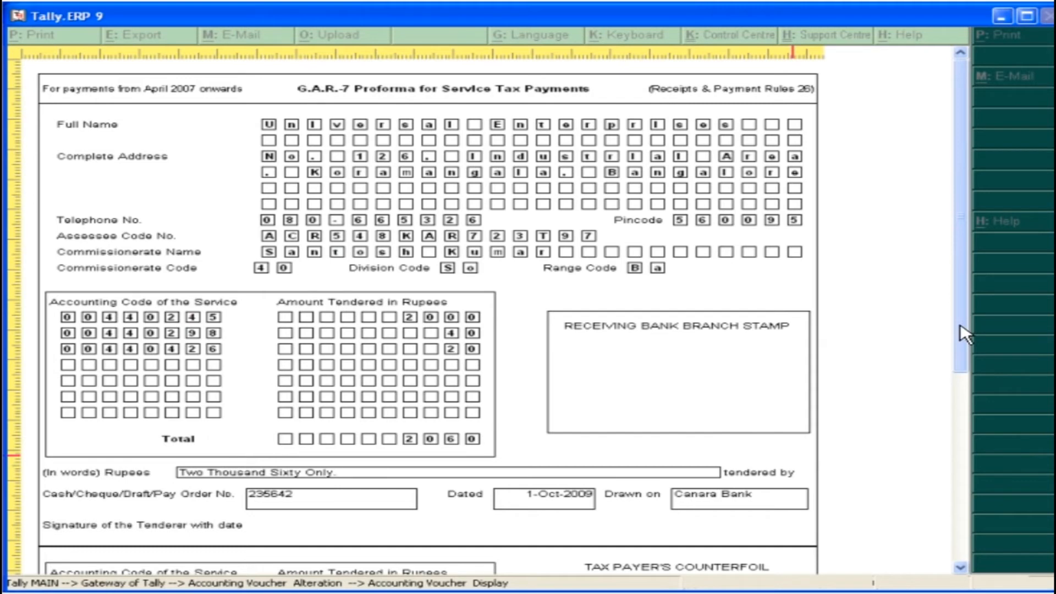
{"action": "left_click_drag", "start_coordinate": [965, 334], "coordinate": [964, 548]}
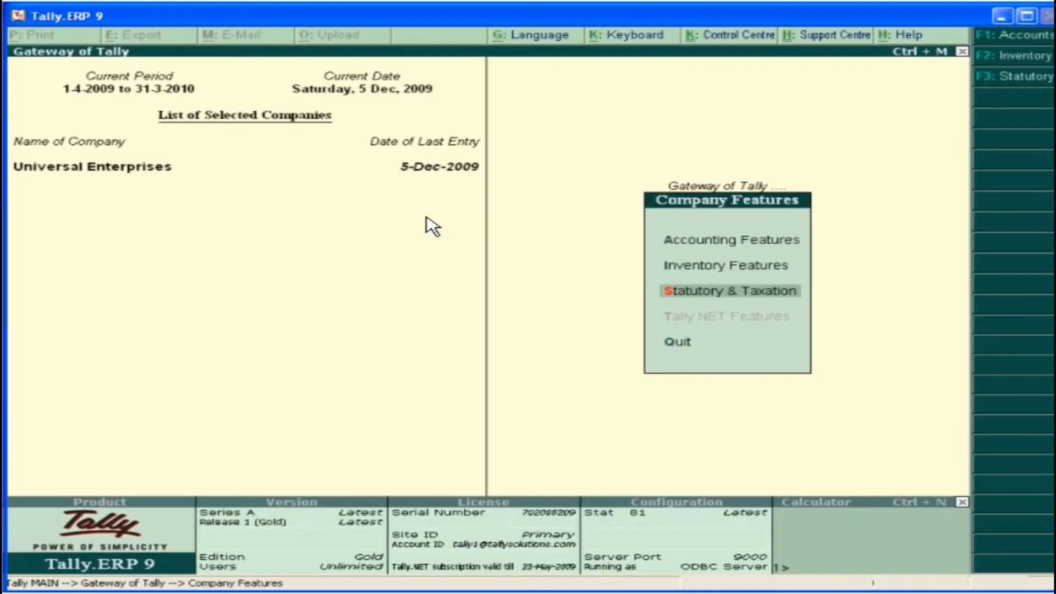
Enable Value Added Tax in the company's statutory and taxation features and open the VAT details for alteration
{"action": "left_click", "coordinate": [739, 293]}
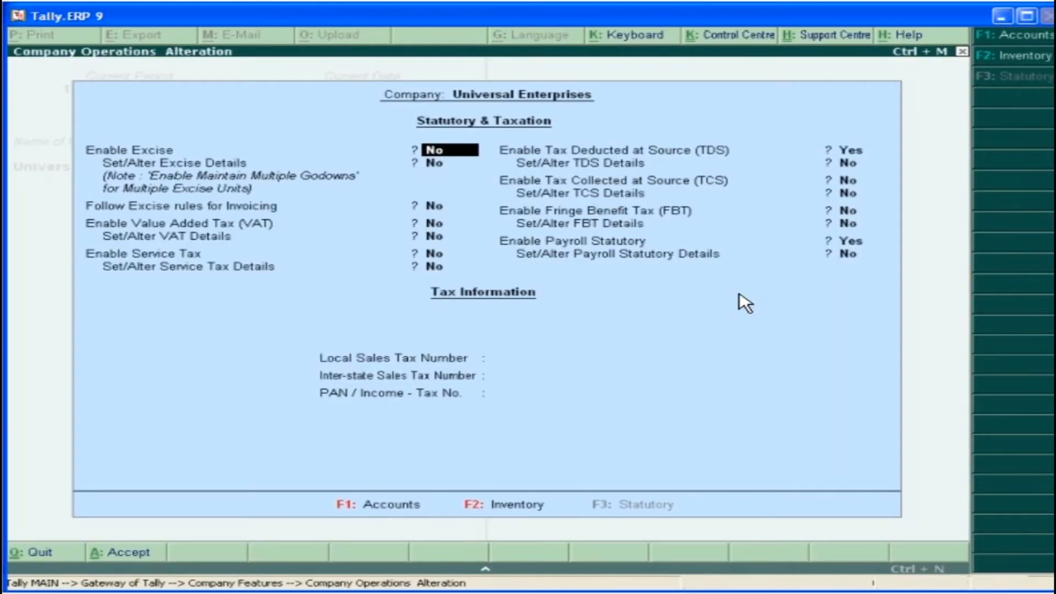
{"action": "key", "text": "Return"}
{"action": "type", "text": "y"}
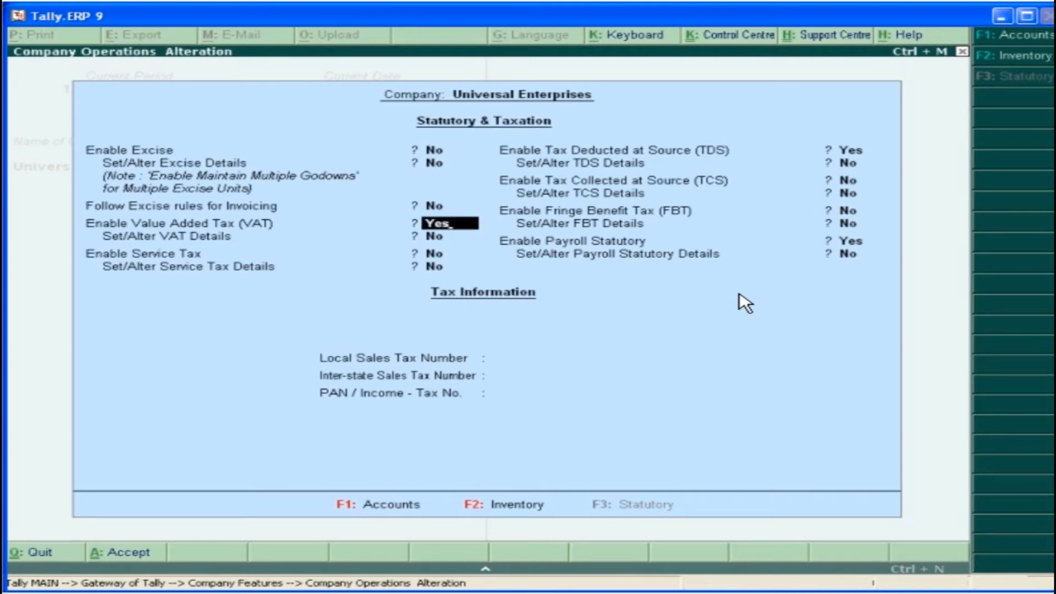
{"action": "key", "text": "Return"}
{"action": "type", "text": "y"}
{"action": "key", "text": "Return"}
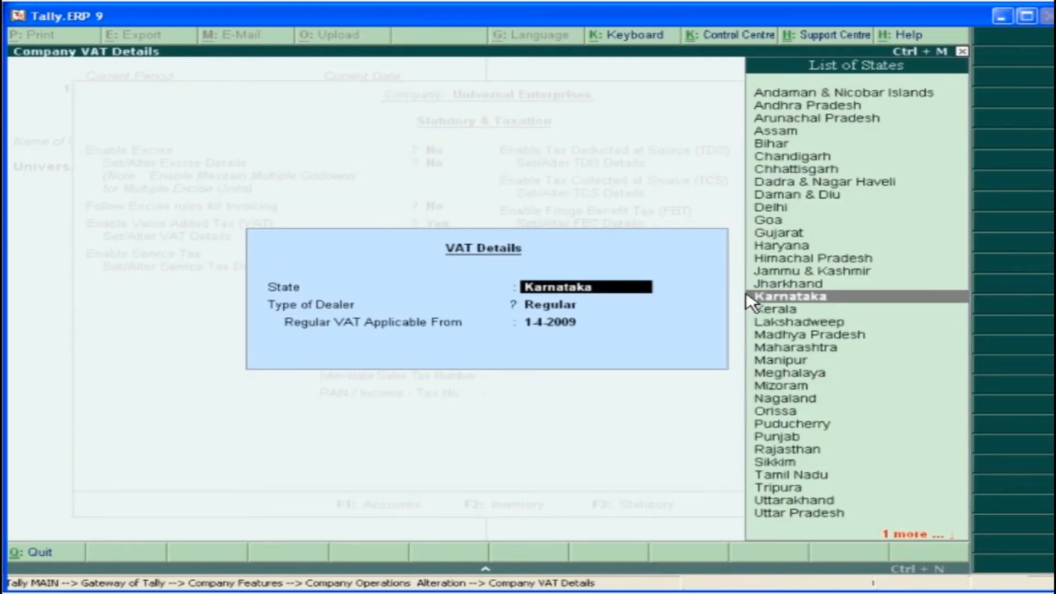
Set VAT details to Karnataka, Regular dealer from 1-4-2009, fill in the VAT TIN, inter-state sales tax number and PAN, and accept the features
{"action": "left_click", "coordinate": [840, 302]}
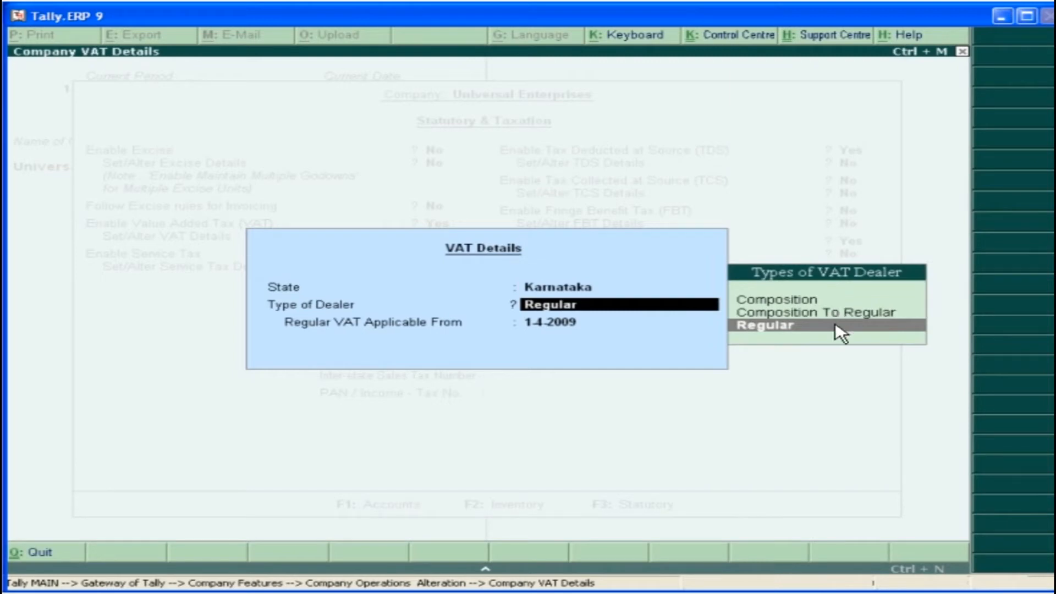
{"action": "left_click", "coordinate": [836, 326]}
{"action": "key", "text": "Return"}
{"action": "key", "text": "Return"}
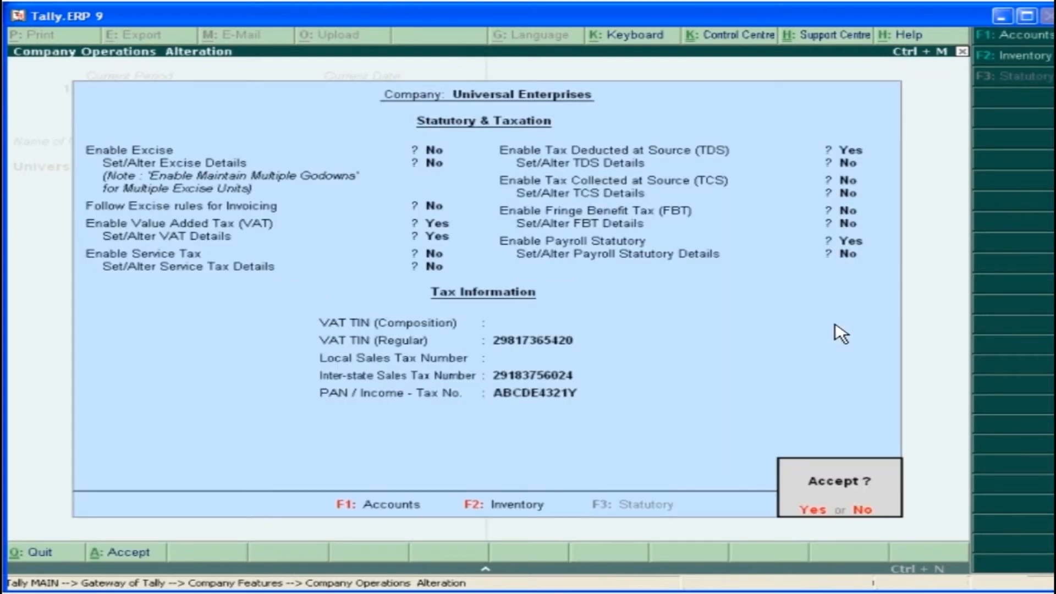
{"action": "left_click", "coordinate": [814, 512]}
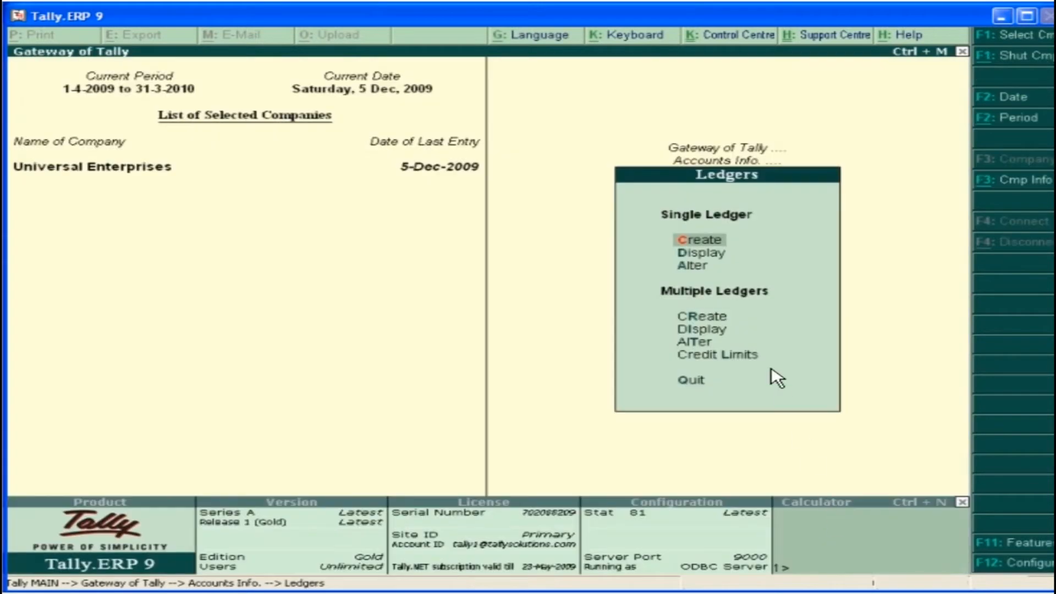
Create the ledger Input VAT @ 4% under Duties & Taxes with duty type VAT and VAT/Tax class Input VAT @ 4%
{"action": "left_click", "coordinate": [721, 243]}
{"action": "type", "text": "Input VAT @ 4%"}
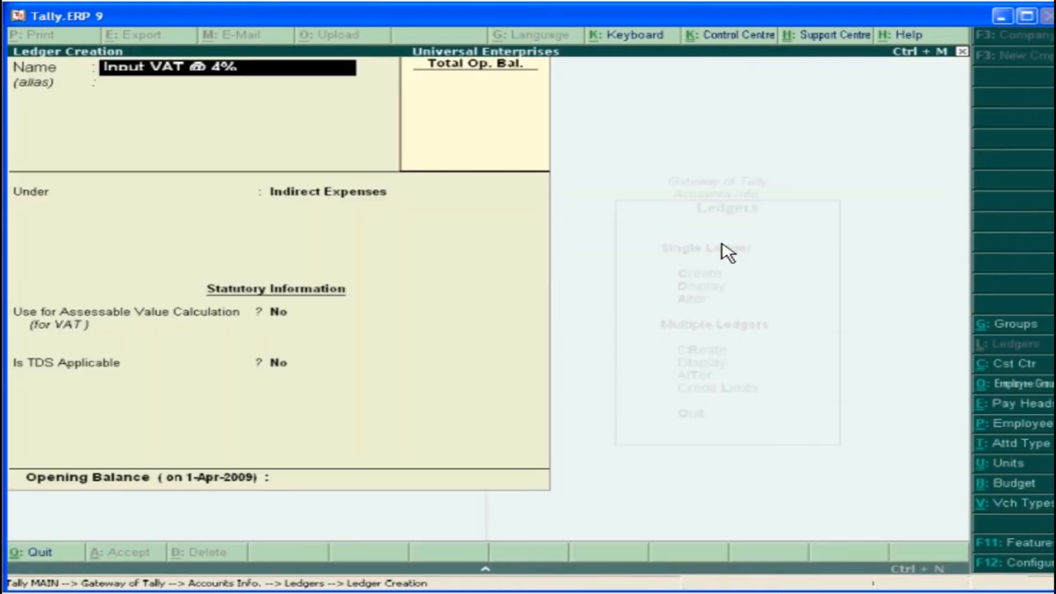
{"action": "key", "text": "Return"}
{"action": "key", "text": "Return"}
{"action": "type", "text": "D"}
{"action": "double_click", "coordinate": [862, 236]}
{"action": "left_click", "coordinate": [394, 256]}
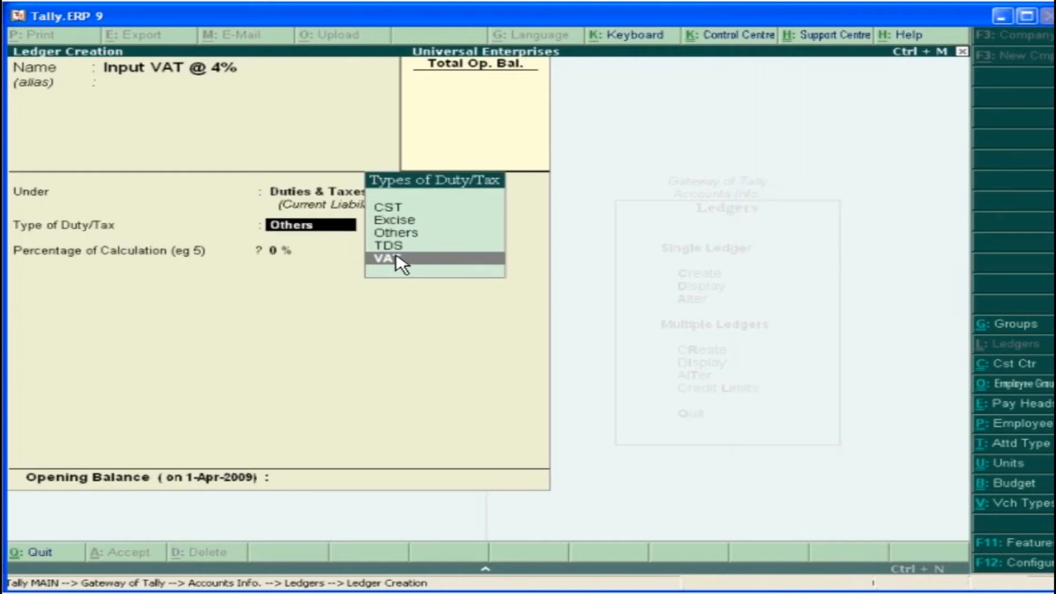
{"action": "double_click", "coordinate": [395, 256]}
{"action": "left_click", "coordinate": [779, 146]}
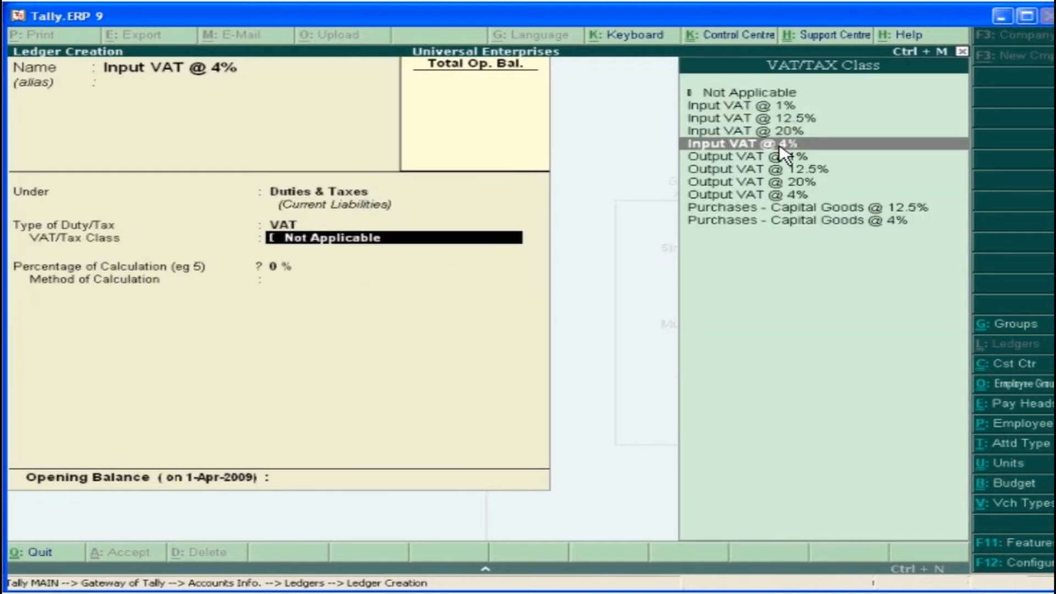
{"action": "double_click", "coordinate": [778, 145]}
{"action": "key", "text": "Return"}
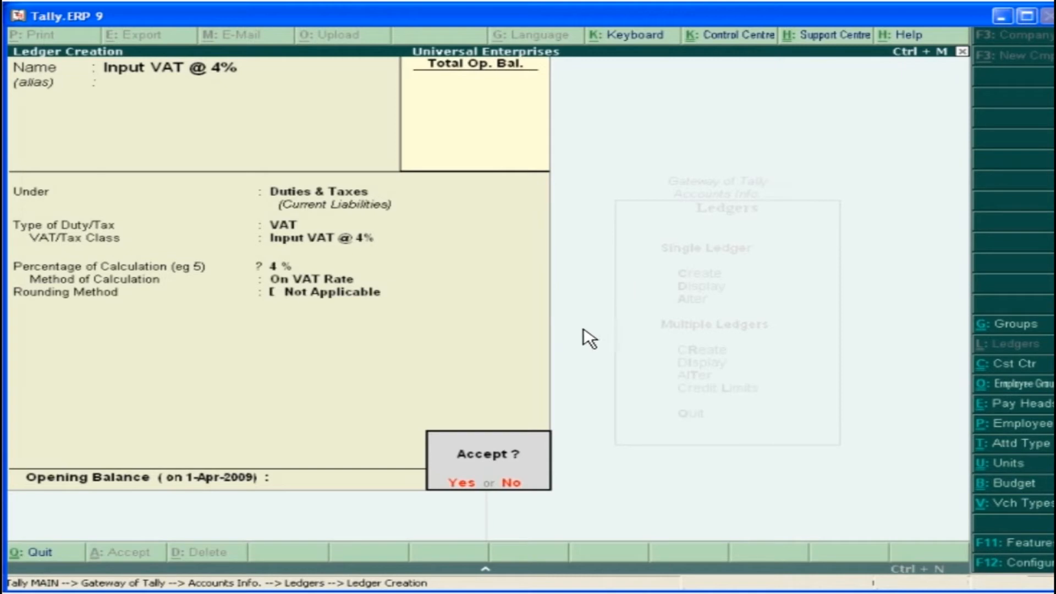
{"action": "left_click", "coordinate": [466, 482]}
Create the ledger Output VAT @ 4% under Duties & Taxes with duty type VAT and VAT/Tax class Output VAT @ 4%
{"action": "type", "text": "Output VAT @ 4%"}
{"action": "key", "text": "Return"}
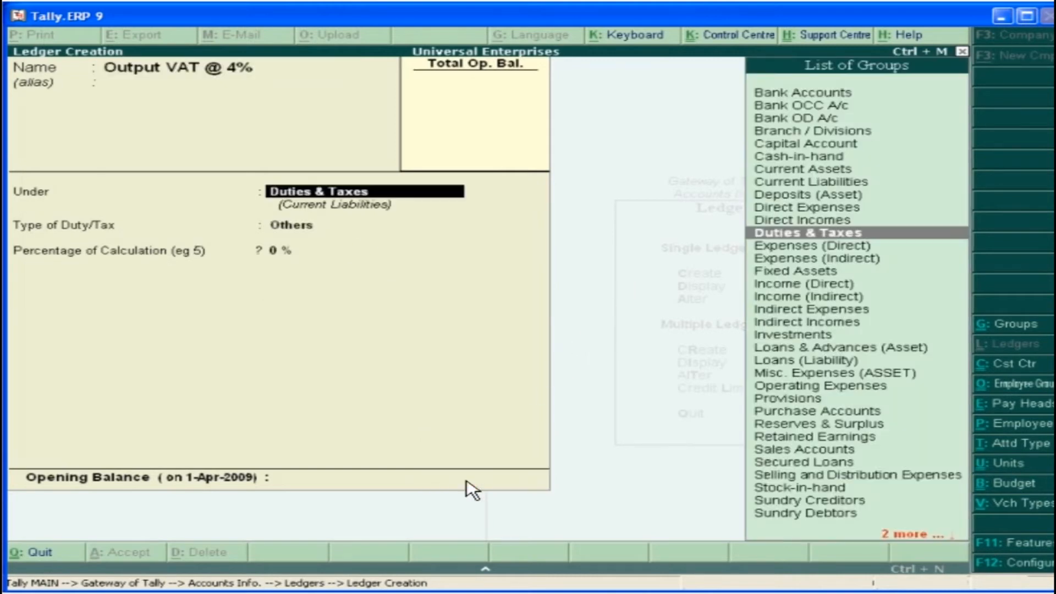
{"action": "key", "text": "Return"}
{"action": "left_click", "coordinate": [395, 260]}
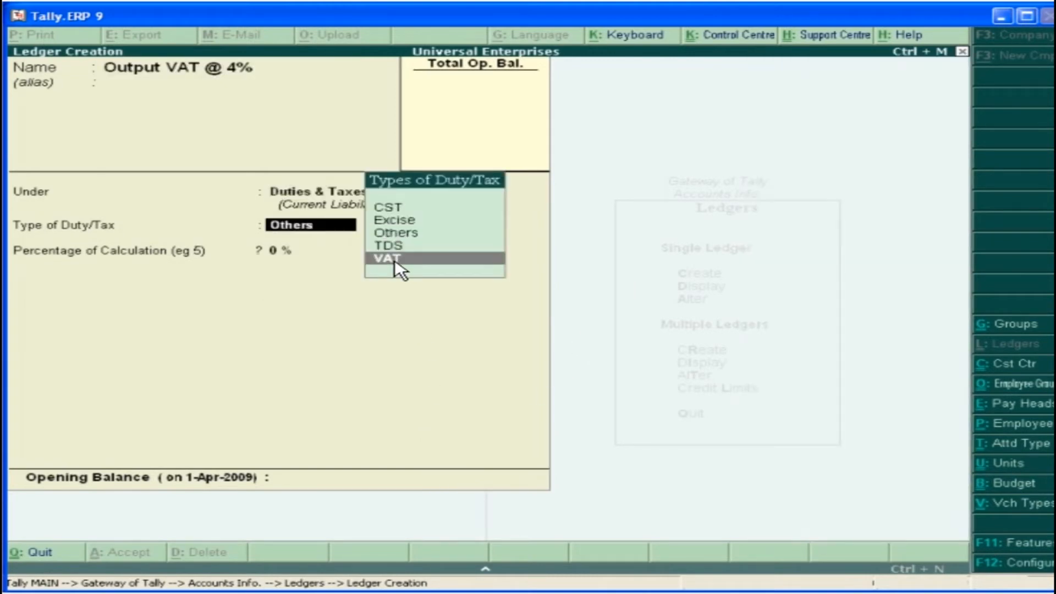
{"action": "double_click", "coordinate": [395, 259]}
{"action": "left_click", "coordinate": [780, 196]}
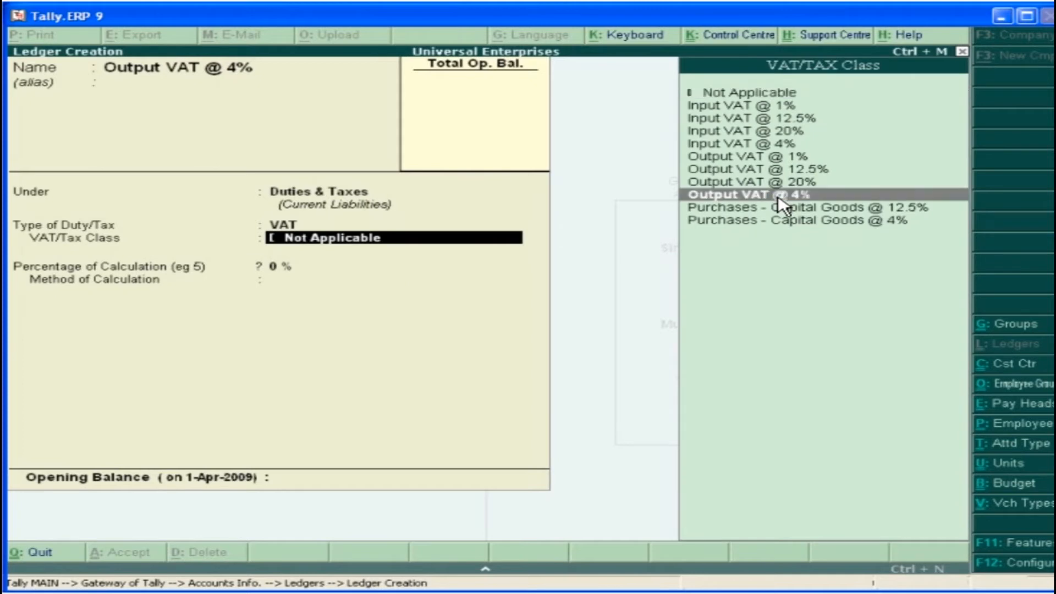
{"action": "double_click", "coordinate": [779, 200]}
{"action": "key", "text": "Return"}
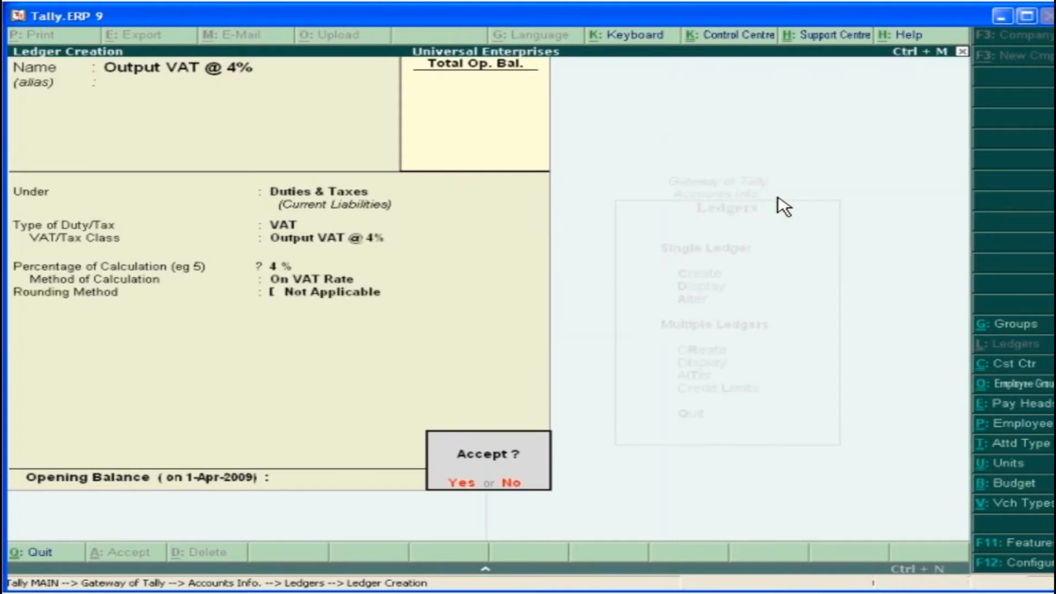
{"action": "left_click", "coordinate": [469, 488]}
Create the ledger Purchase @ 4% under Purchase Accounts, used in VAT returns with VAT/Tax class Purchases @ 4%
{"action": "type", "text": "Purchase @ 4%"}
{"action": "key", "text": "Return"}
{"action": "type", "text": "P"}
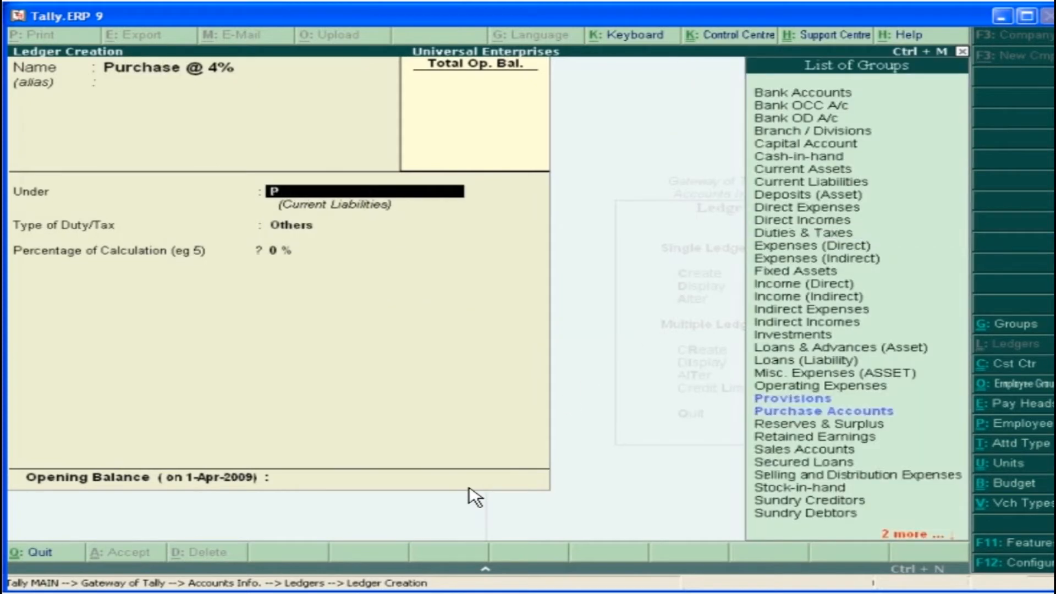
{"action": "left_click", "coordinate": [892, 413]}
{"action": "double_click", "coordinate": [891, 413]}
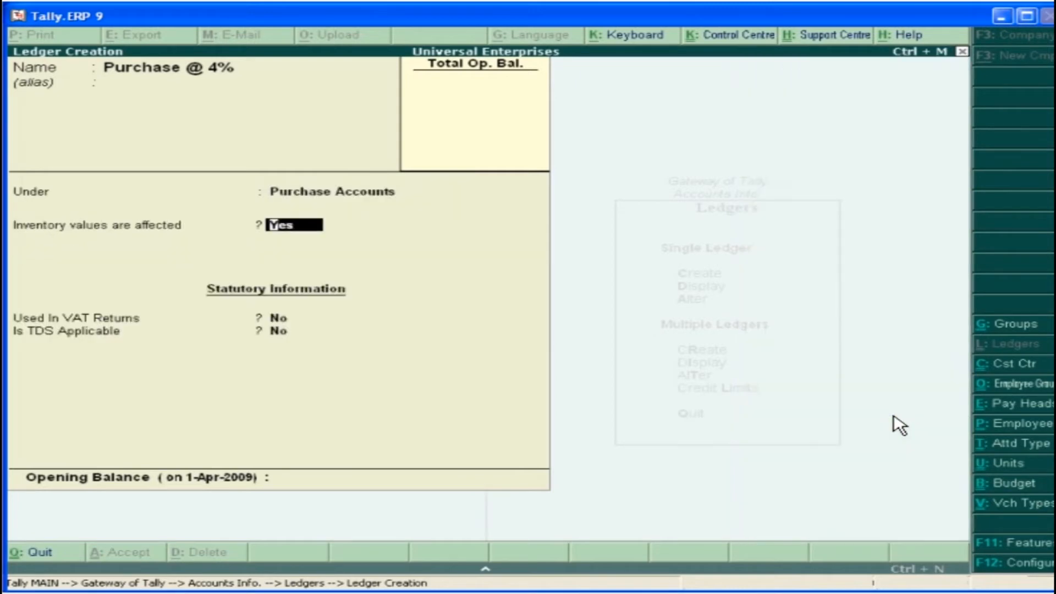
{"action": "key", "text": "Return"}
{"action": "key", "text": "y"}
{"action": "key", "text": "Return"}
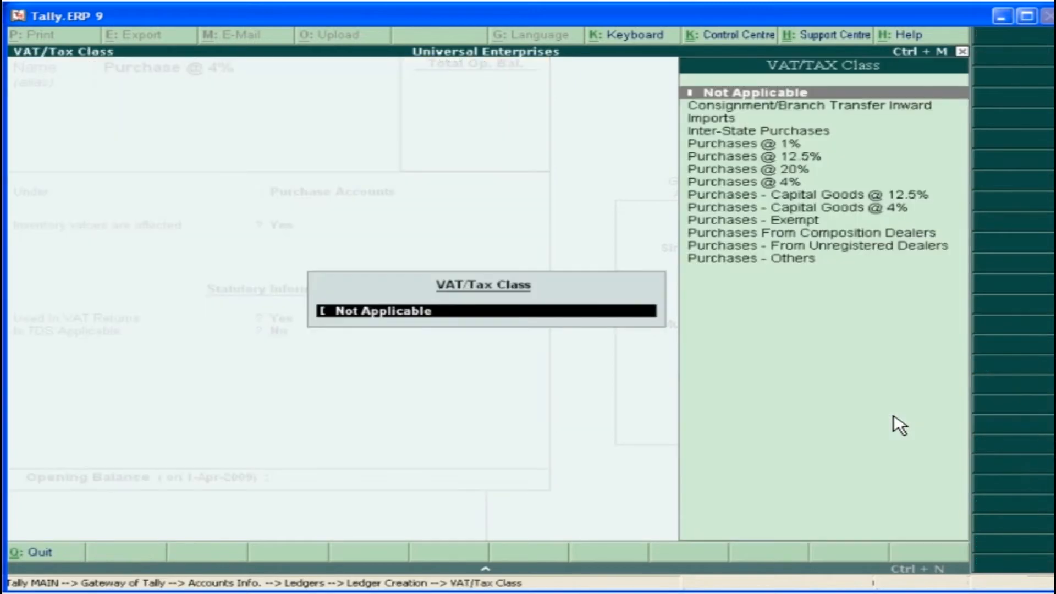
{"action": "left_click", "coordinate": [803, 186]}
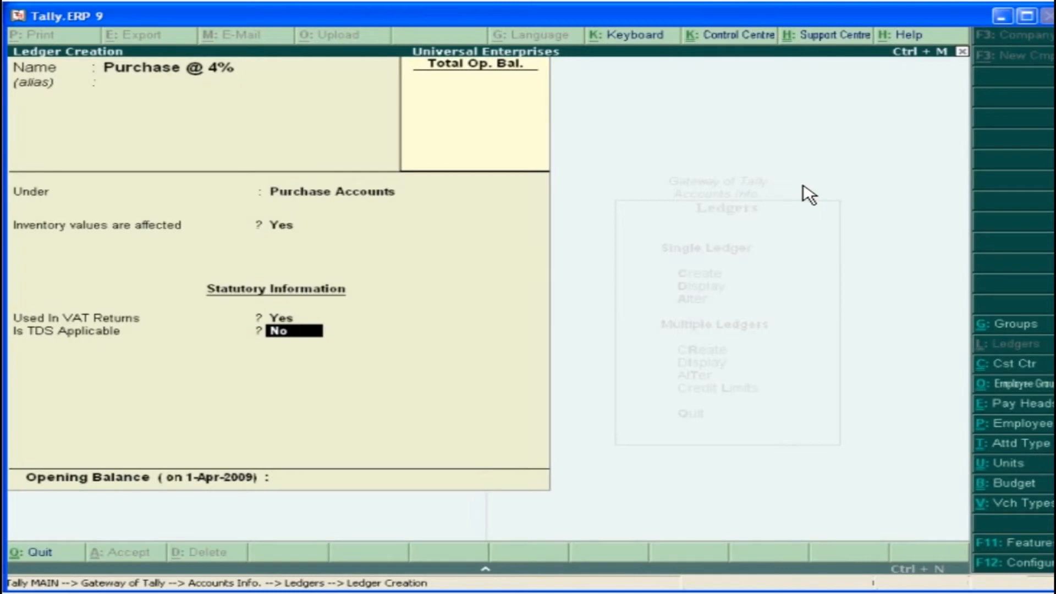
{"action": "key", "text": "Return"}
{"action": "left_click", "coordinate": [462, 487]}
Create the ledger Sales @ 4% under Sales Accounts, used in VAT returns with VAT/Tax class Sales @ 4%
{"action": "type", "text": "Sales @ 4%"}
{"action": "key", "text": "Return"}
{"action": "key", "text": "Return"}
{"action": "type", "text": "S"}
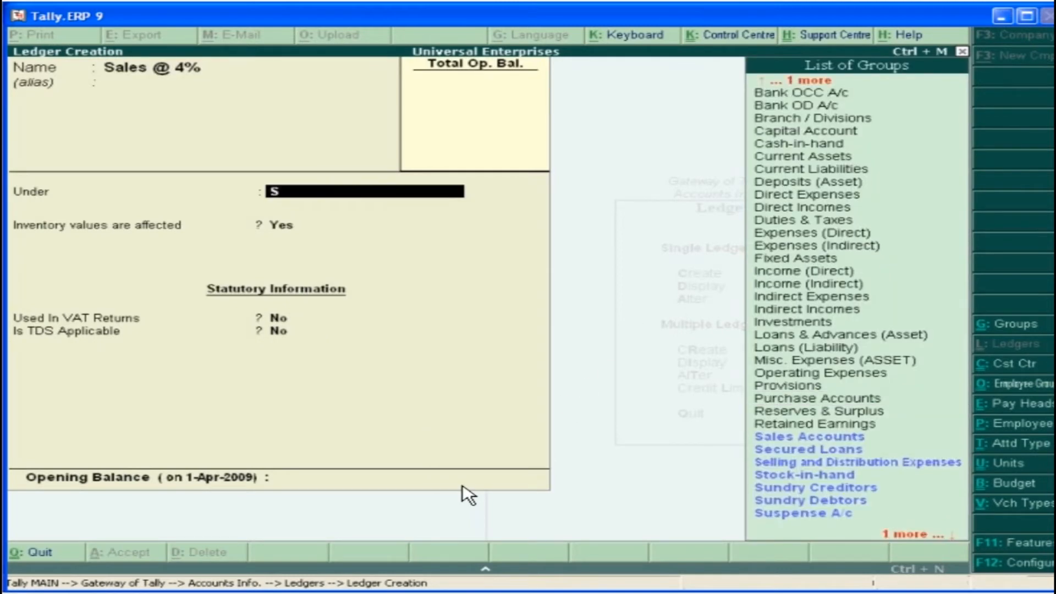
{"action": "left_click", "coordinate": [874, 440]}
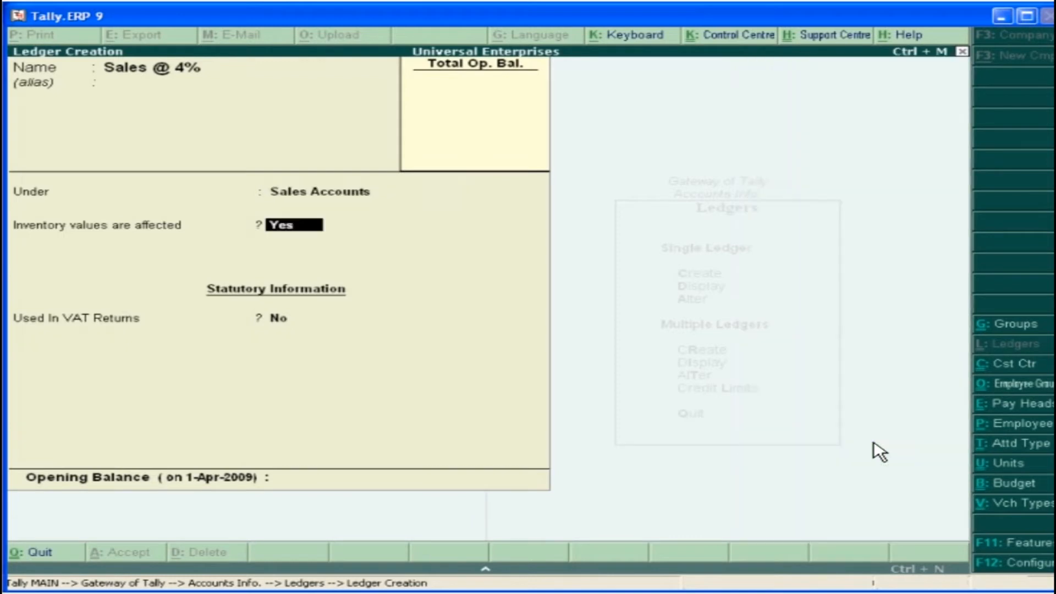
{"action": "key", "text": "Return"}
{"action": "type", "text": "y"}
{"action": "key", "text": "Return"}
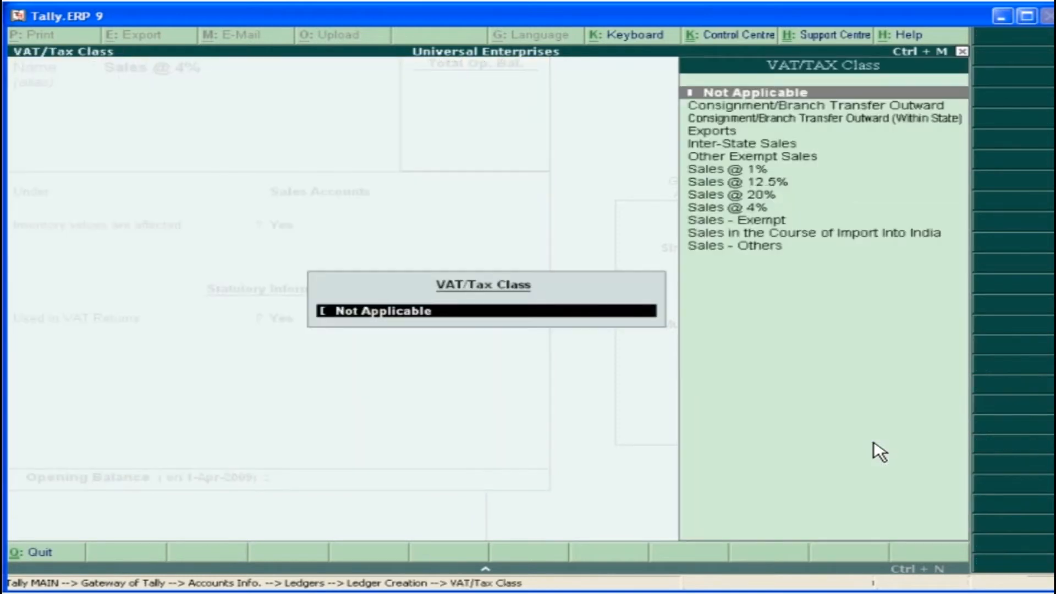
{"action": "left_click", "coordinate": [770, 211]}
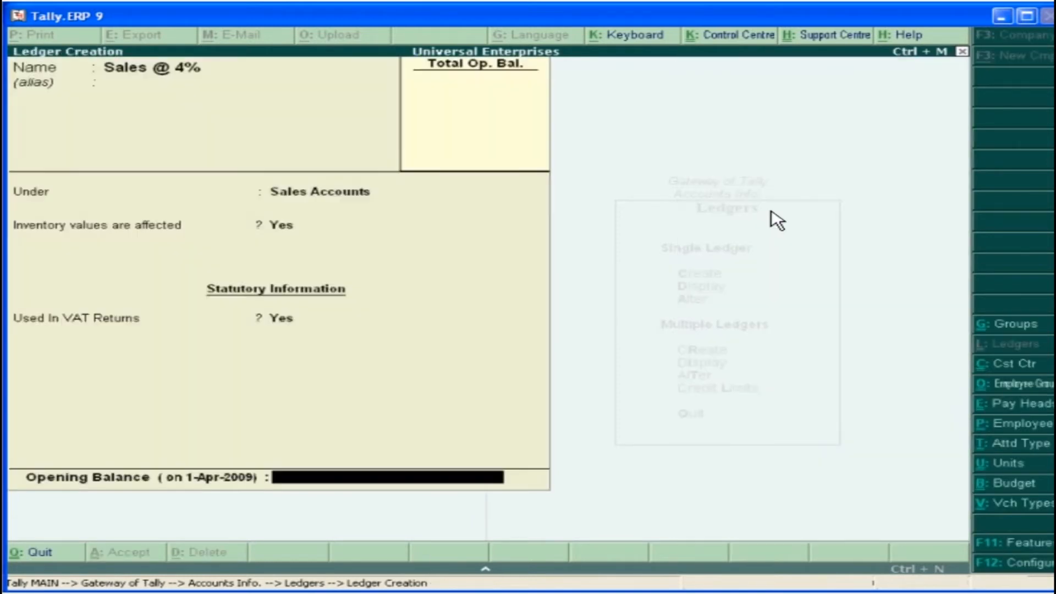
{"action": "key", "text": "Return"}
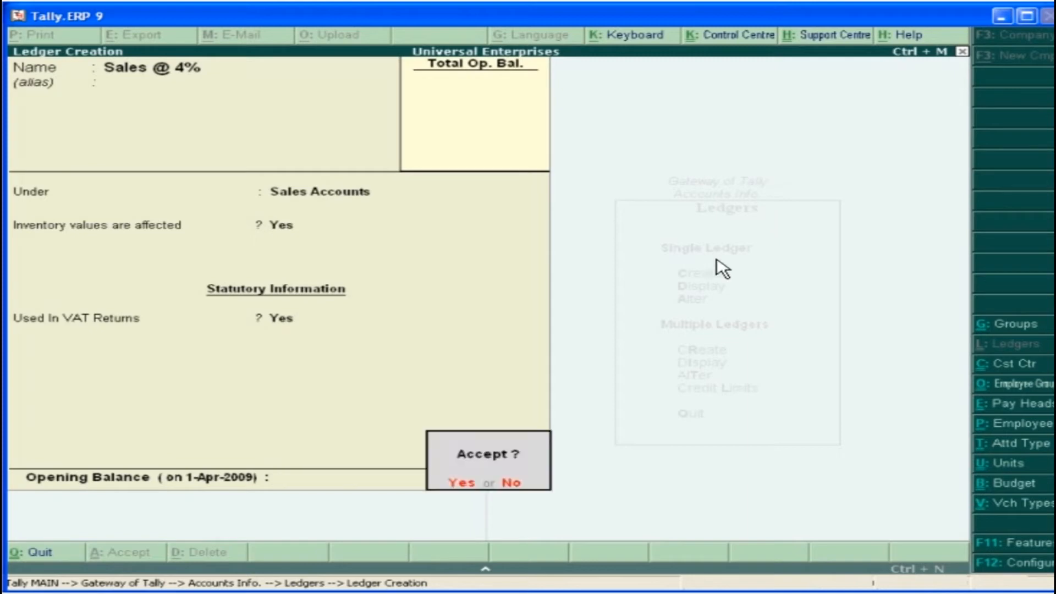
{"action": "left_click", "coordinate": [462, 484]}
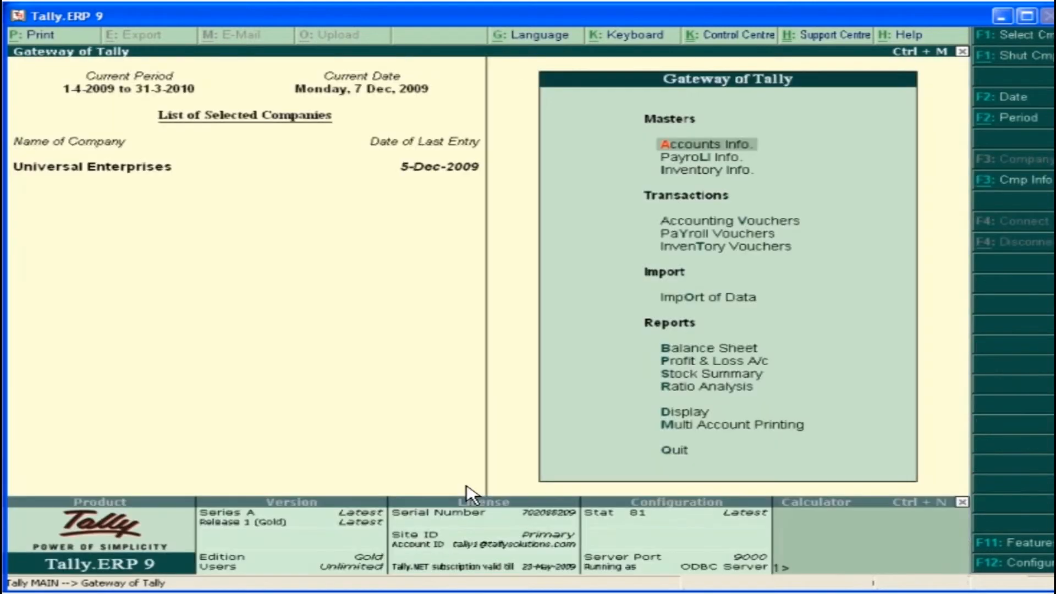
Start a purchase voucher with supplier invoice number 3258 dated 5-Dec-2009 and party Advanced Computer Labs
{"action": "left_click", "coordinate": [799, 225]}
{"action": "type", "text": "3258"}
{"action": "key", "text": "Return"}
{"action": "type", "text": "5"}
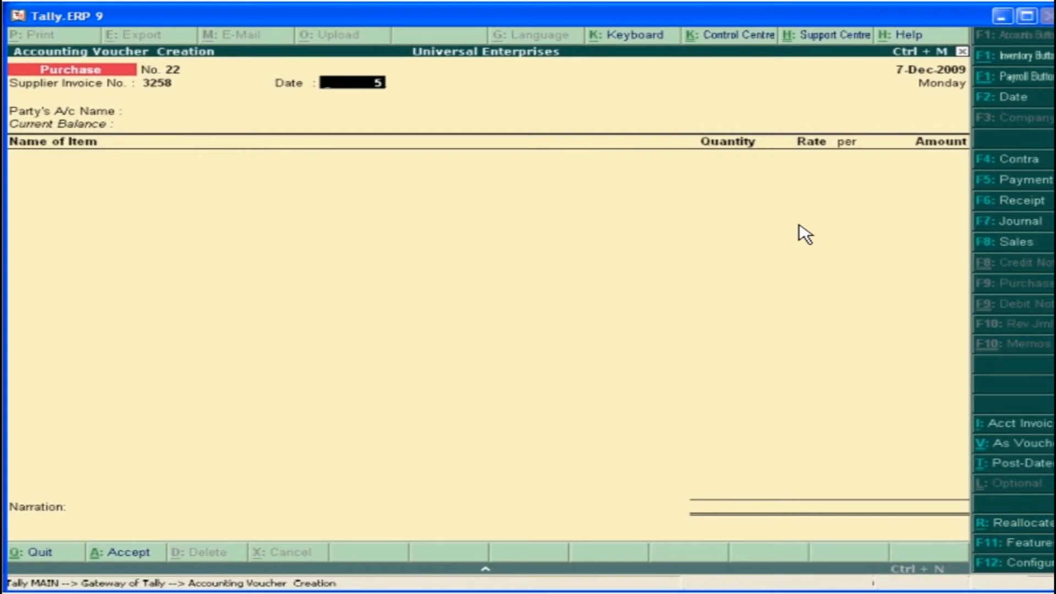
{"action": "key", "text": "Return"}
{"action": "left_click", "coordinate": [878, 117]}
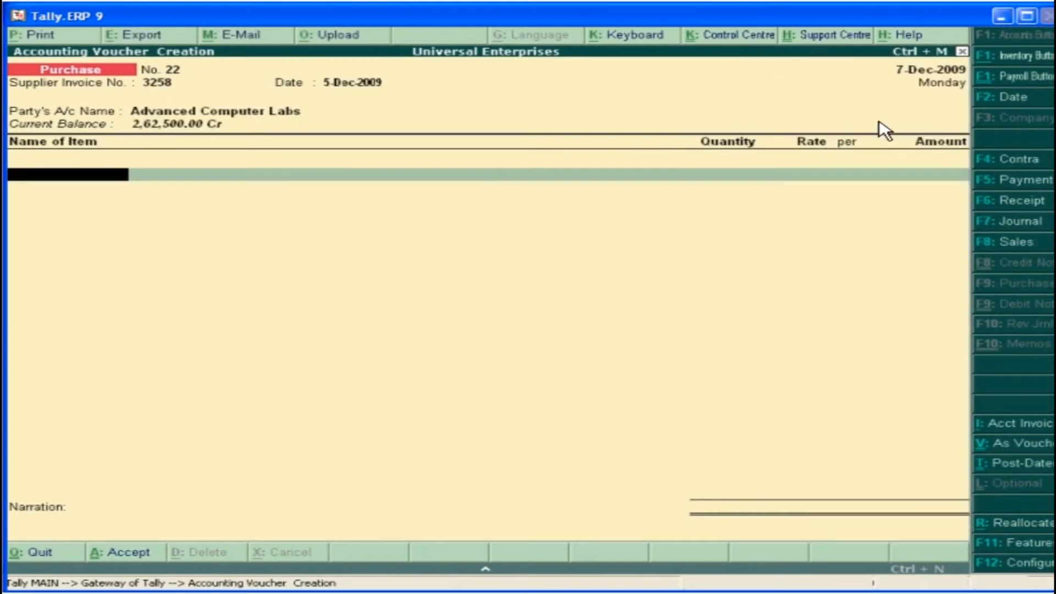
Add the item Canon IP1880 to the purchase voucher with quantity 5 No. in Warehouse at rate 6,000
{"action": "left_click", "coordinate": [737, 225]}
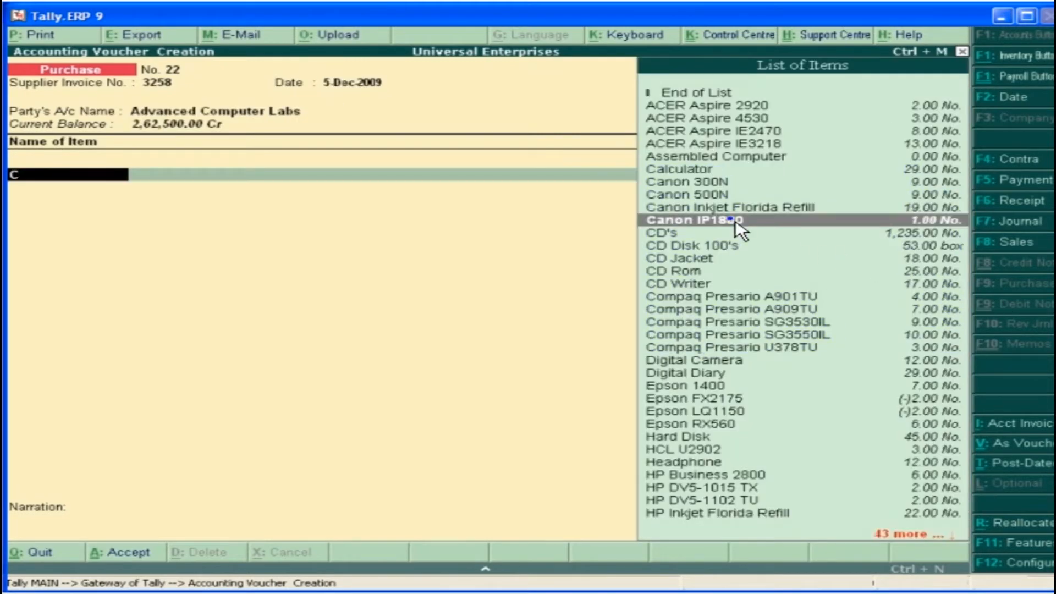
{"action": "left_click", "coordinate": [326, 209]}
{"action": "type", "text": "W"}
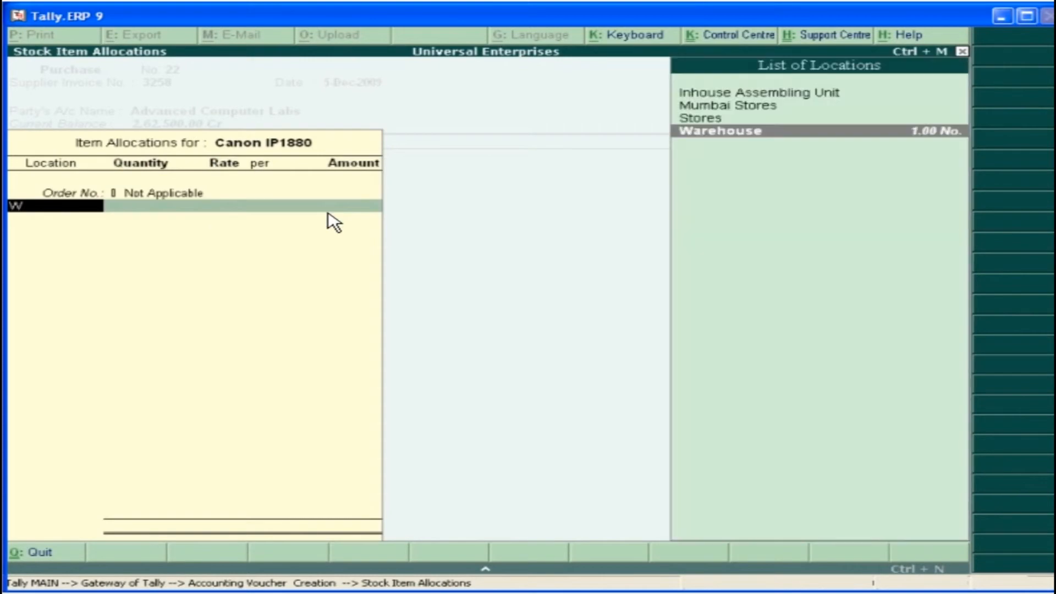
{"action": "left_click", "coordinate": [773, 132]}
{"action": "type", "text": "5"}
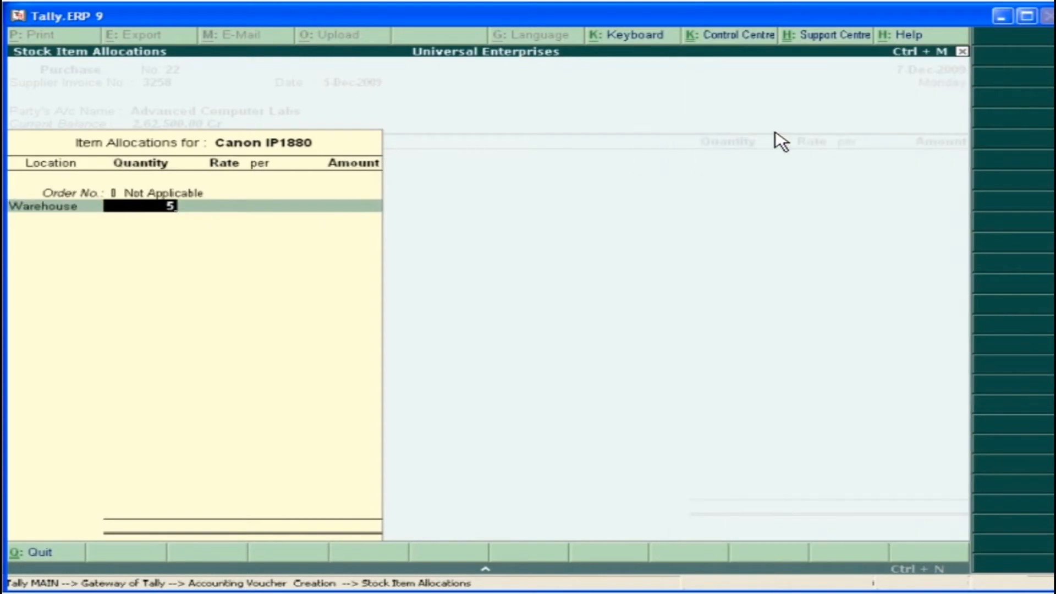
{"action": "key", "text": "Return"}
{"action": "key", "text": "Return"}
{"action": "key", "text": "Return"}
{"action": "key", "text": "Return"}
{"action": "key", "text": "Return"}
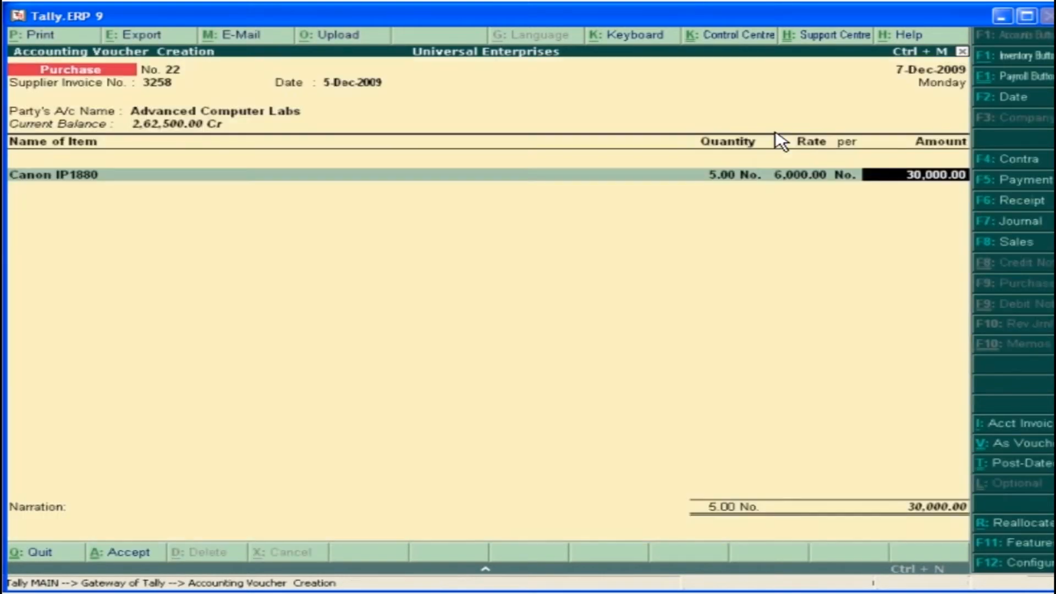
{"action": "key", "text": "Return"}
Add the ledger Input VAT @ 12.5% to the purchase voucher at 12.50 %
{"action": "key", "text": "Return"}
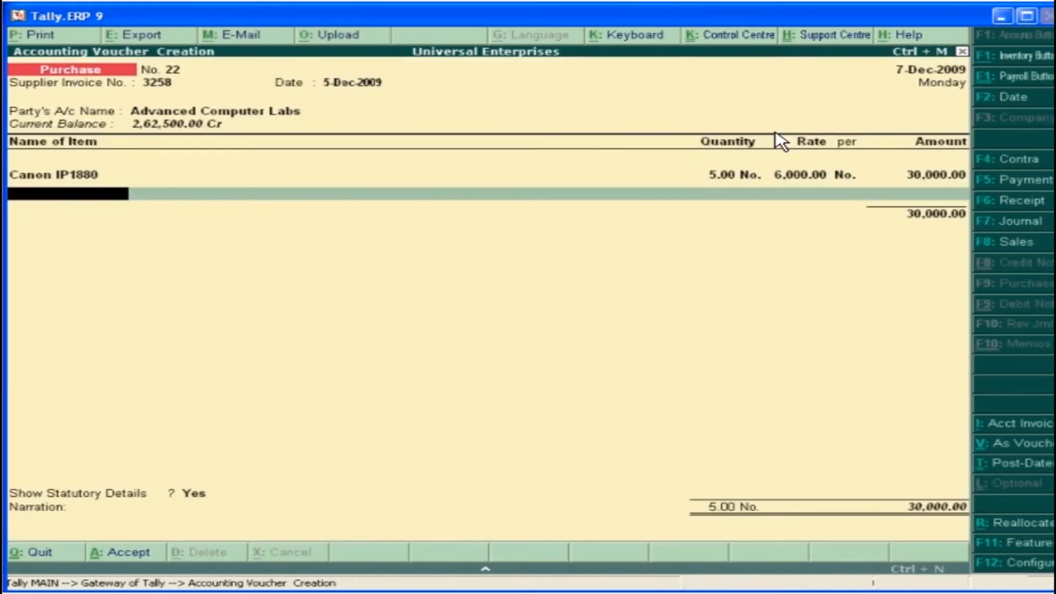
{"action": "key", "text": "Return"}
{"action": "type", "text": "i"}
{"action": "double_click", "coordinate": [873, 362]}
Review the detailed statutory breakdown of the purchase and save the voucher without a narration
{"action": "key", "text": "Return"}
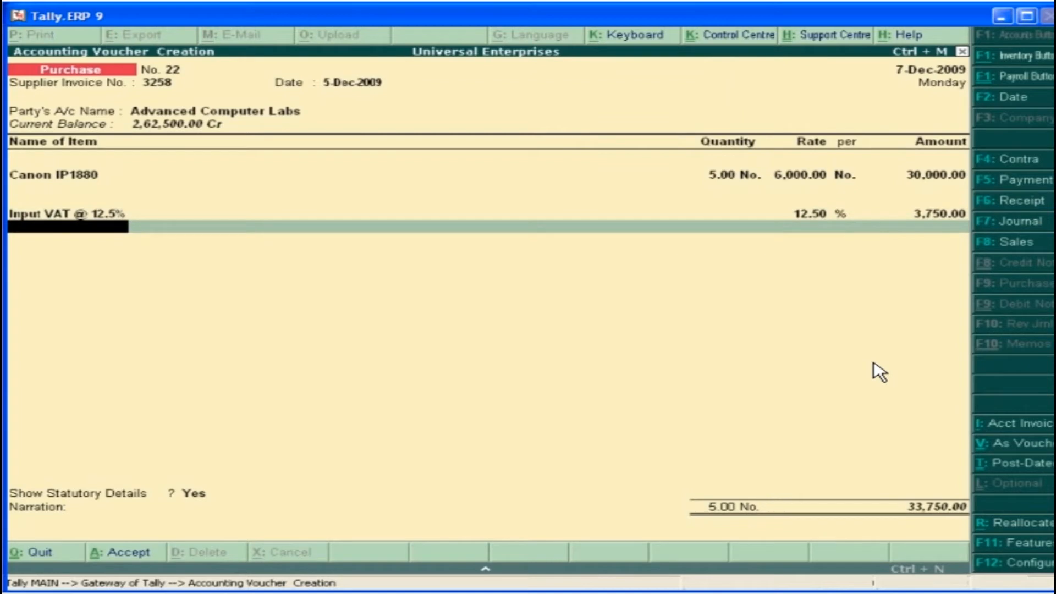
{"action": "key", "text": "Return"}
{"action": "key", "text": "Return"}
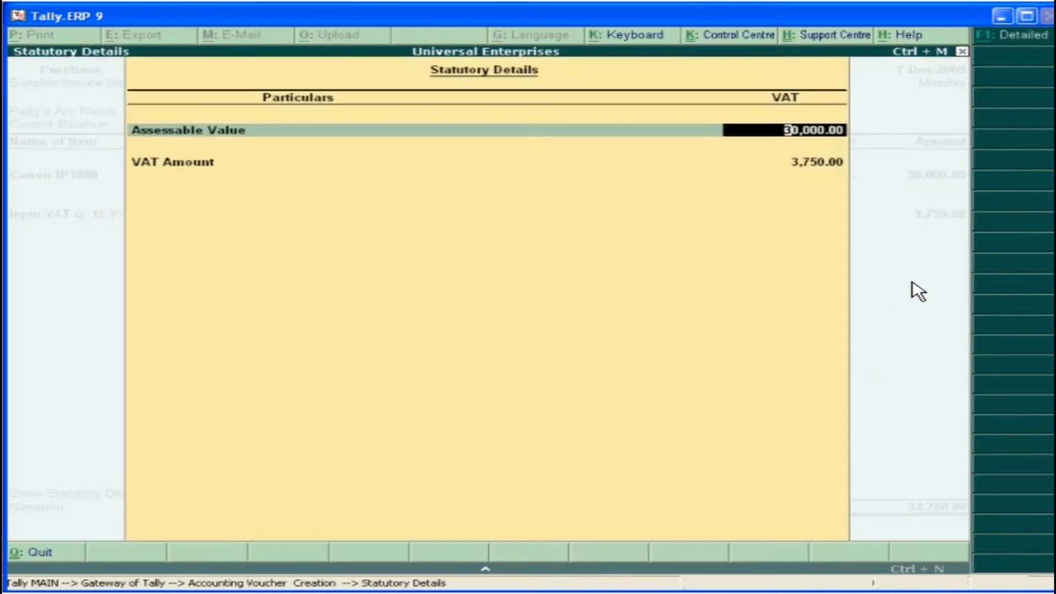
{"action": "left_click", "coordinate": [1032, 39]}
{"action": "key", "text": "Return"}
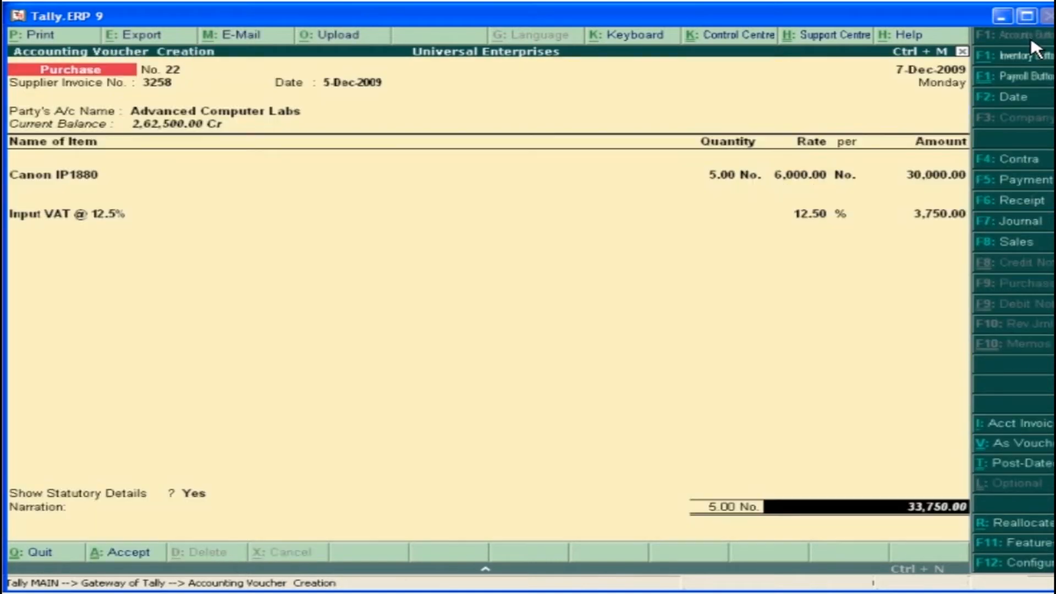
{"action": "key", "text": "Return"}
{"action": "key", "text": "Return"}
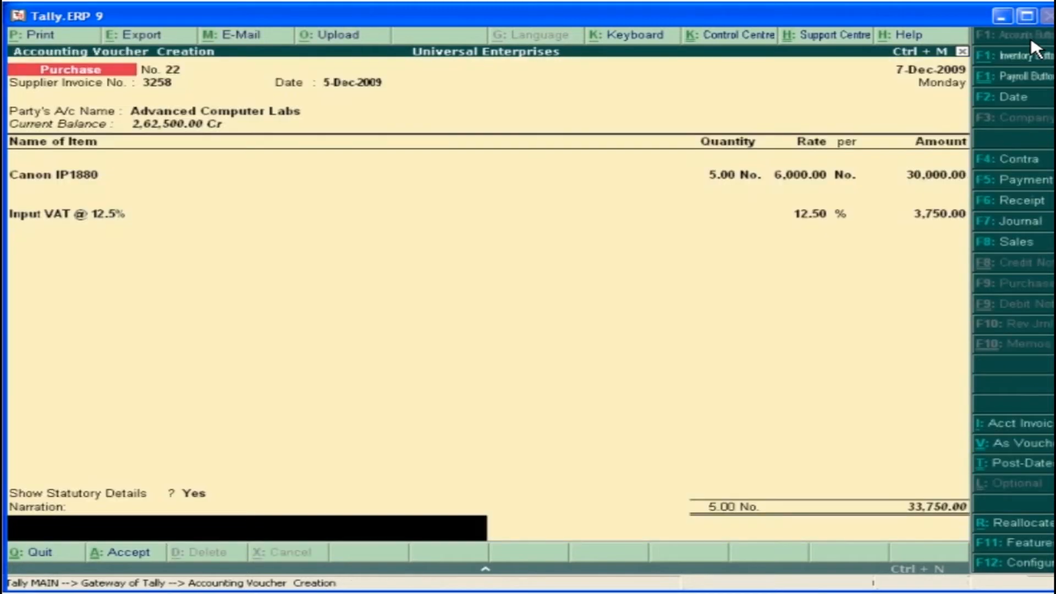
{"action": "key", "text": "Return"}
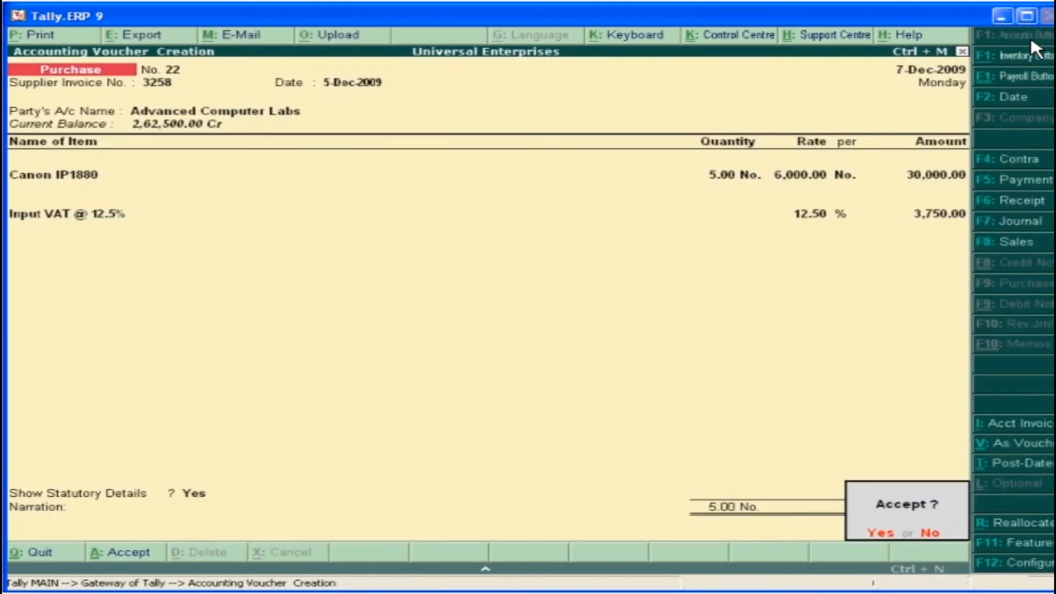
{"action": "left_click", "coordinate": [893, 546]}
Start a sales voucher with reference 09-58 and party Computer Traders
{"action": "key", "text": "F8"}
{"action": "type", "text": "09-58"}
{"action": "key", "text": "Return"}
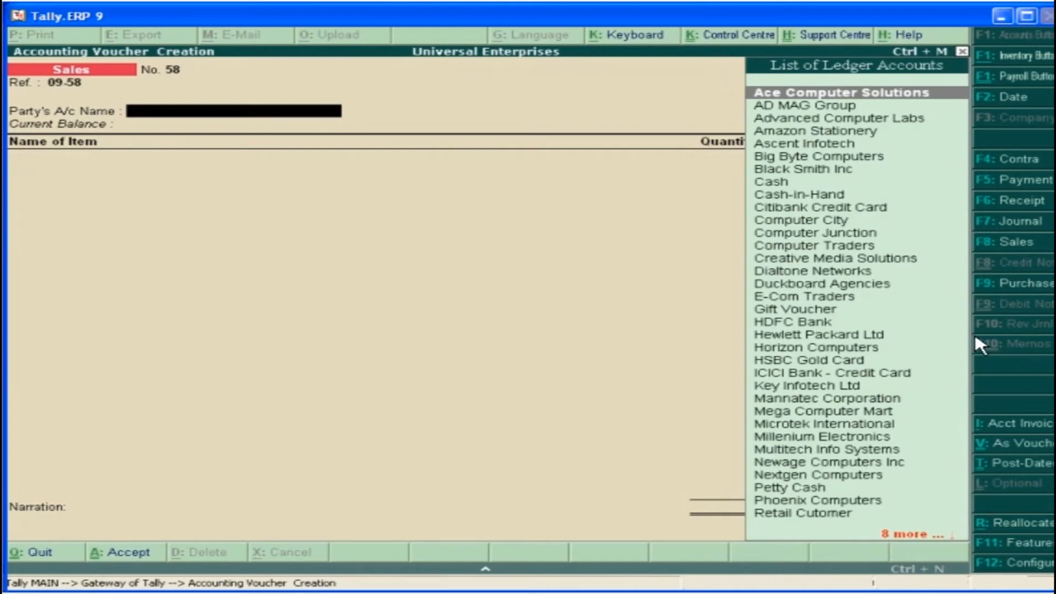
{"action": "left_click", "coordinate": [840, 247]}
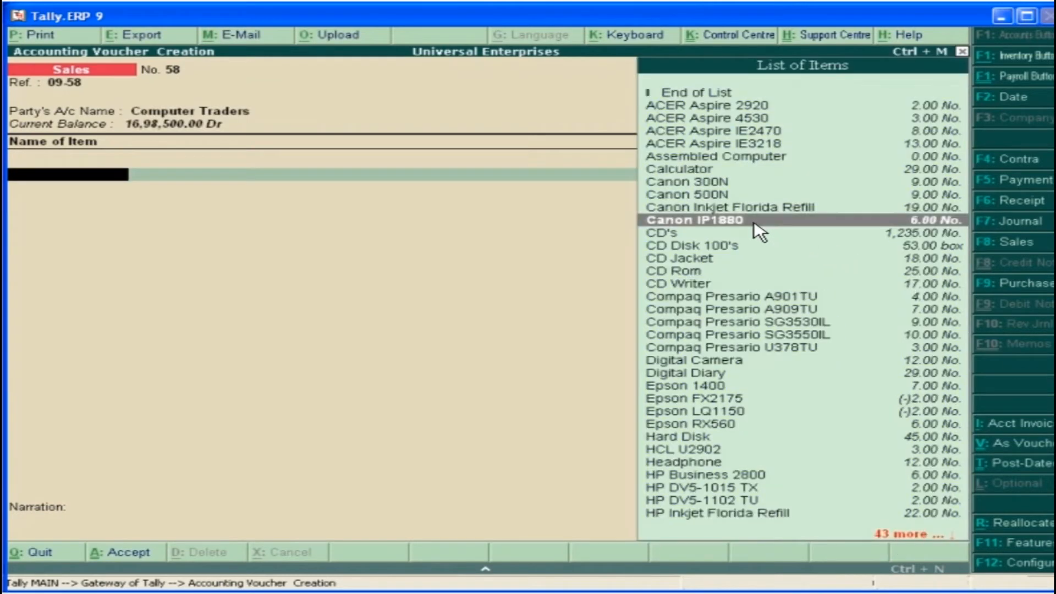
Add the item Canon IP1880 with quantity 3 No. from Warehouse at rate 7,500, allocated to the ledger Sales @ 12.5%
{"action": "left_click", "coordinate": [761, 229]}
{"action": "left_click", "coordinate": [376, 217]}
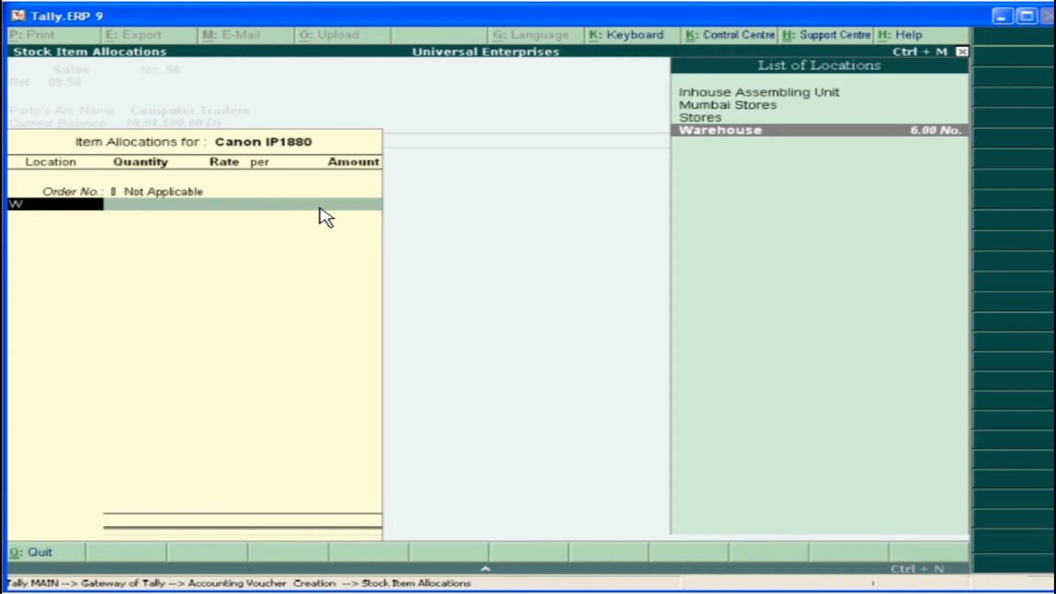
{"action": "key", "text": "Return"}
{"action": "type", "text": "3"}
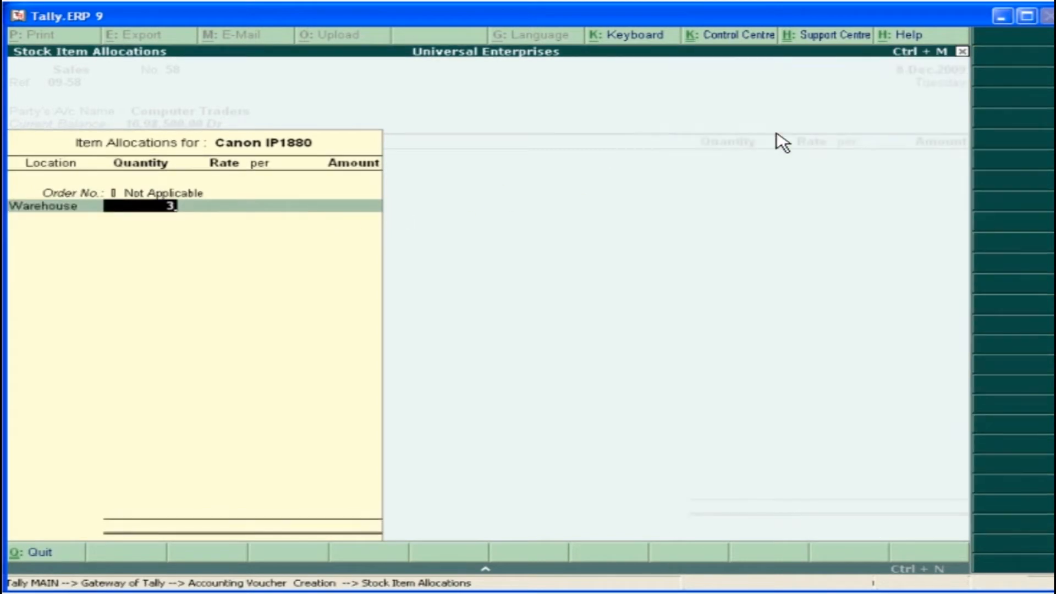
{"action": "key", "text": "Return"}
{"action": "key", "text": "Return"}
{"action": "key", "text": "Return"}
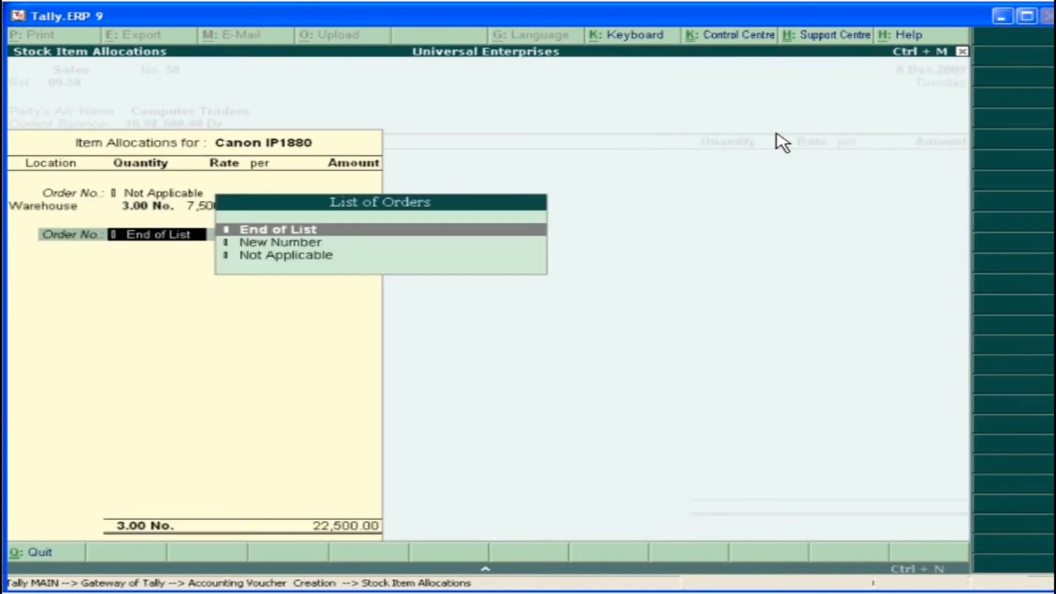
{"action": "key", "text": "Return"}
{"action": "key", "text": "Return"}
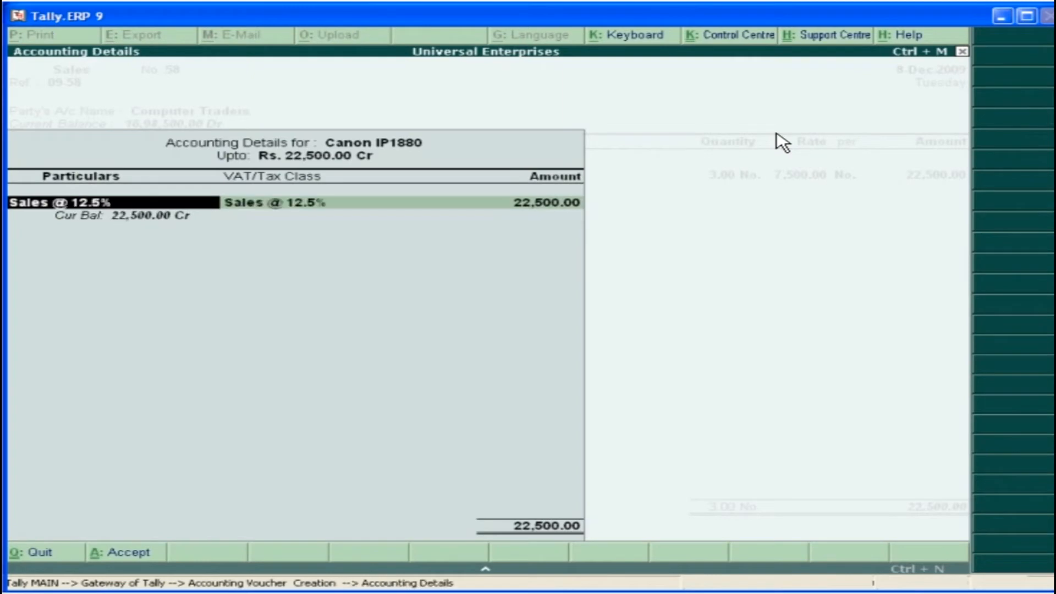
{"action": "key", "text": "Return"}
{"action": "key", "text": "Return"}
{"action": "key", "text": "Return"}
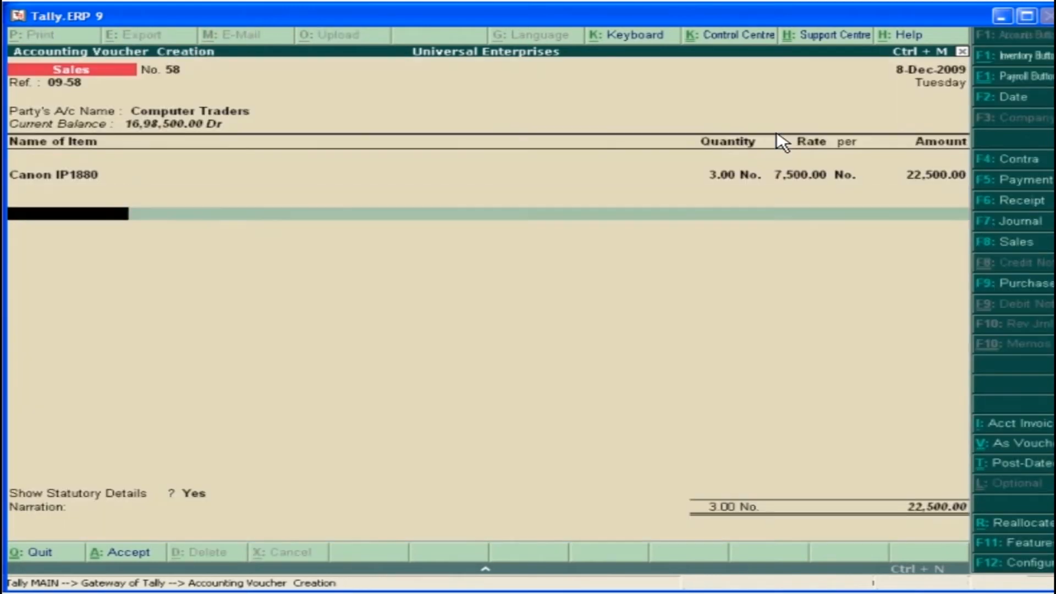
Add the ledger Output VAT @ 12.5% to the sales voucher and review its detailed statutory breakdown
{"action": "type", "text": "O"}
{"action": "left_click", "coordinate": [864, 462]}
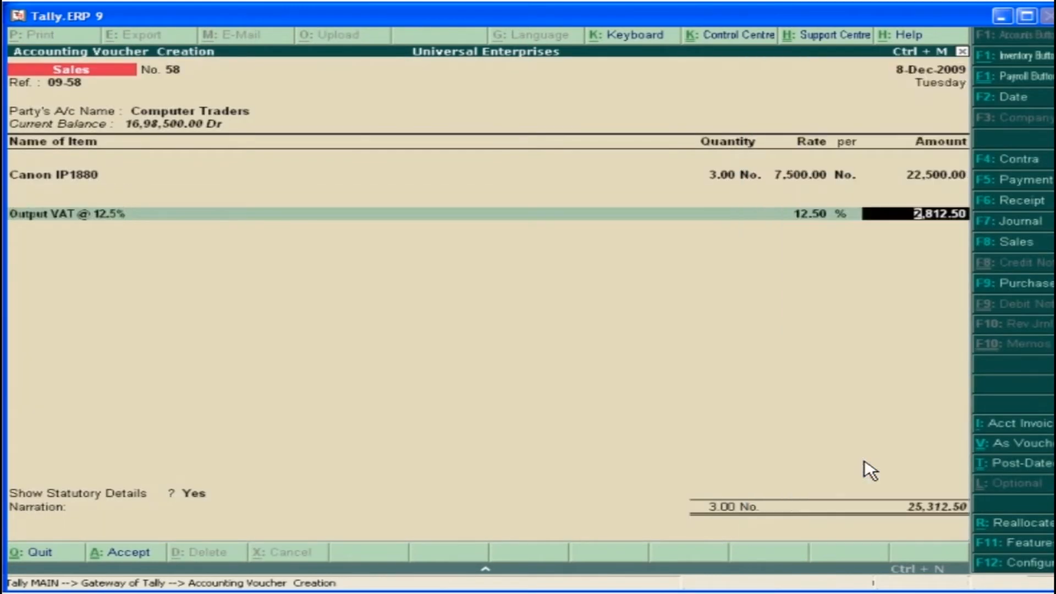
{"action": "key", "text": "Return"}
{"action": "key", "text": "Return"}
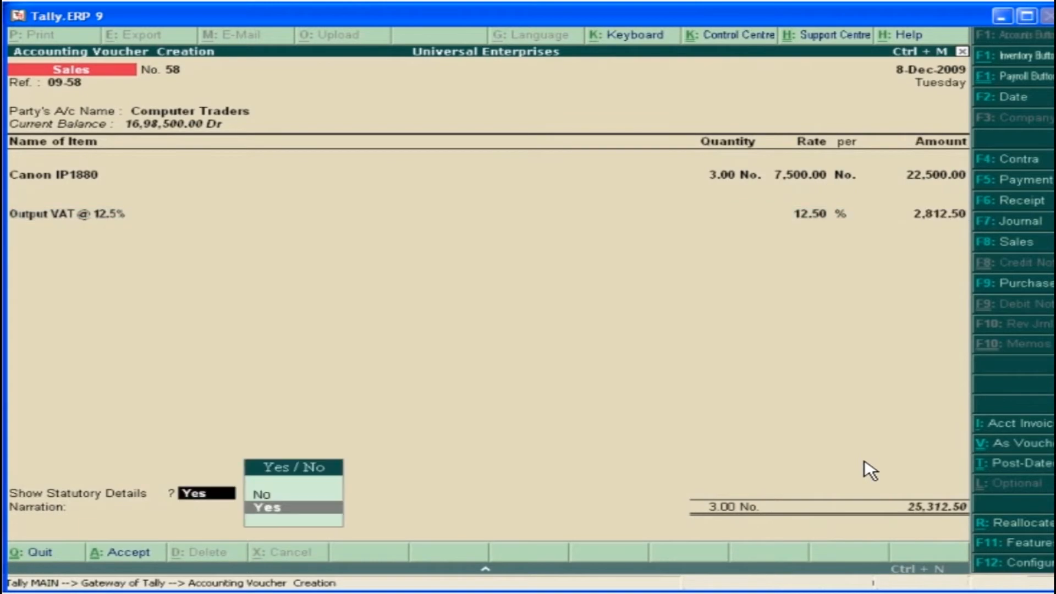
{"action": "left_click", "coordinate": [295, 510]}
{"action": "left_click", "coordinate": [1031, 34]}
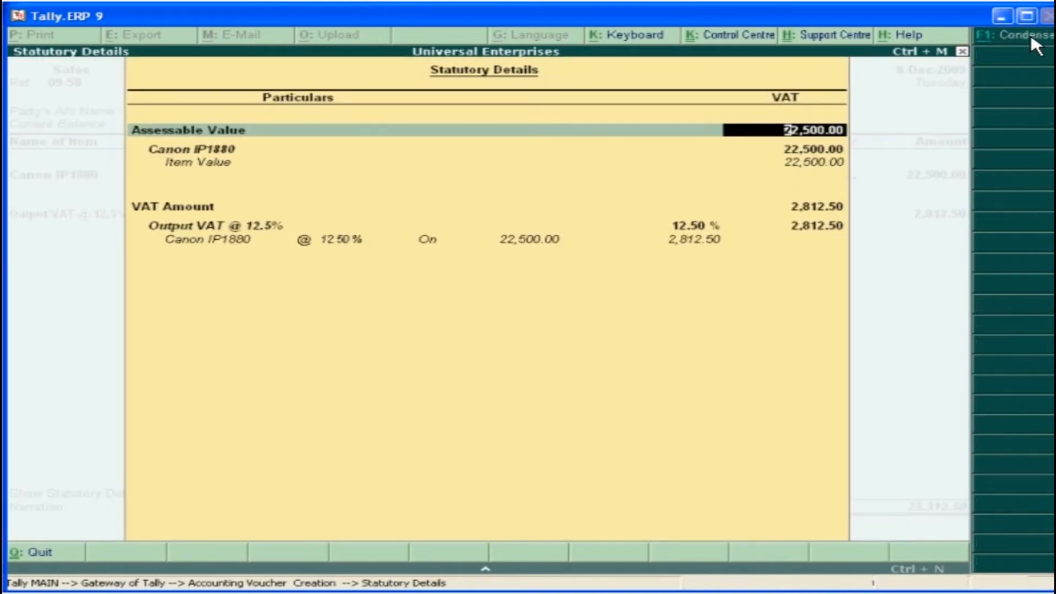
{"action": "key", "text": "Return"}
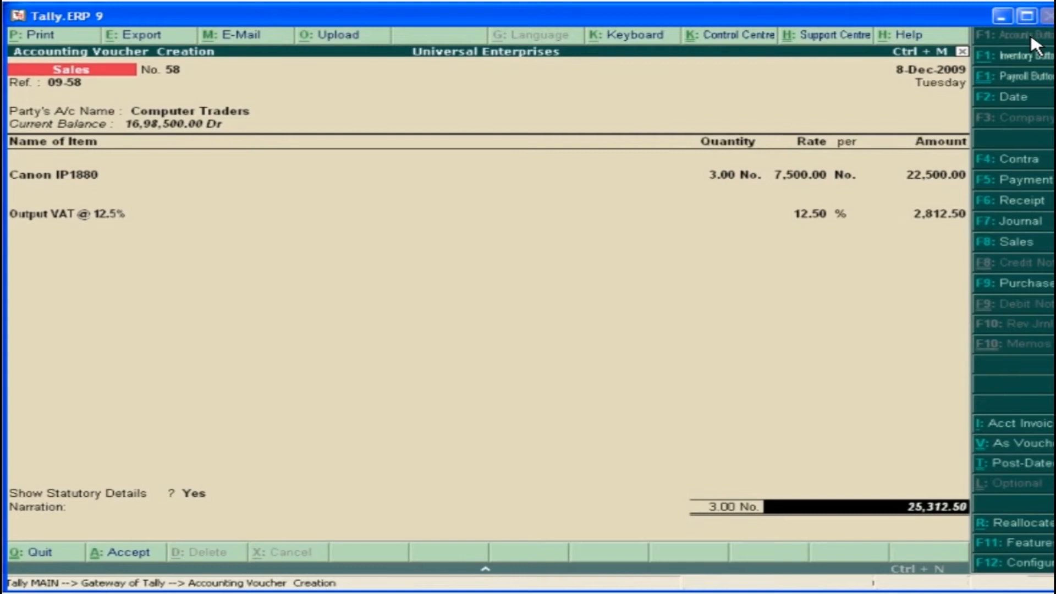
Allocate the sale bill-wise as New Ref 09-58 and save the sales voucher without a narration
{"action": "key", "text": "Return"}
{"action": "key", "text": "Return"}
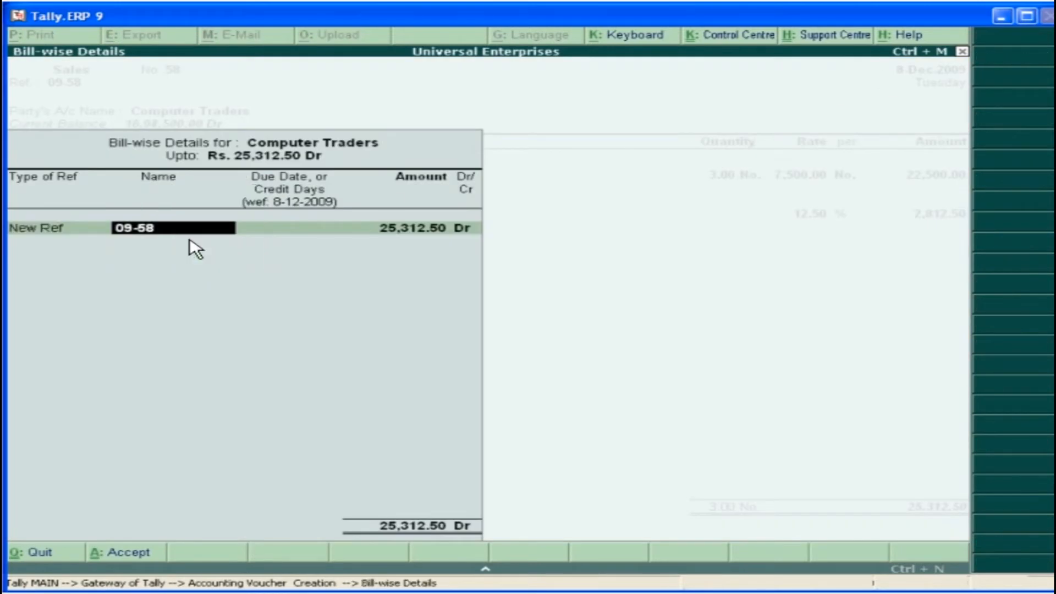
{"action": "key", "text": "Return"}
{"action": "key", "text": "Return"}
{"action": "key", "text": "Return"}
{"action": "key", "text": "Return"}
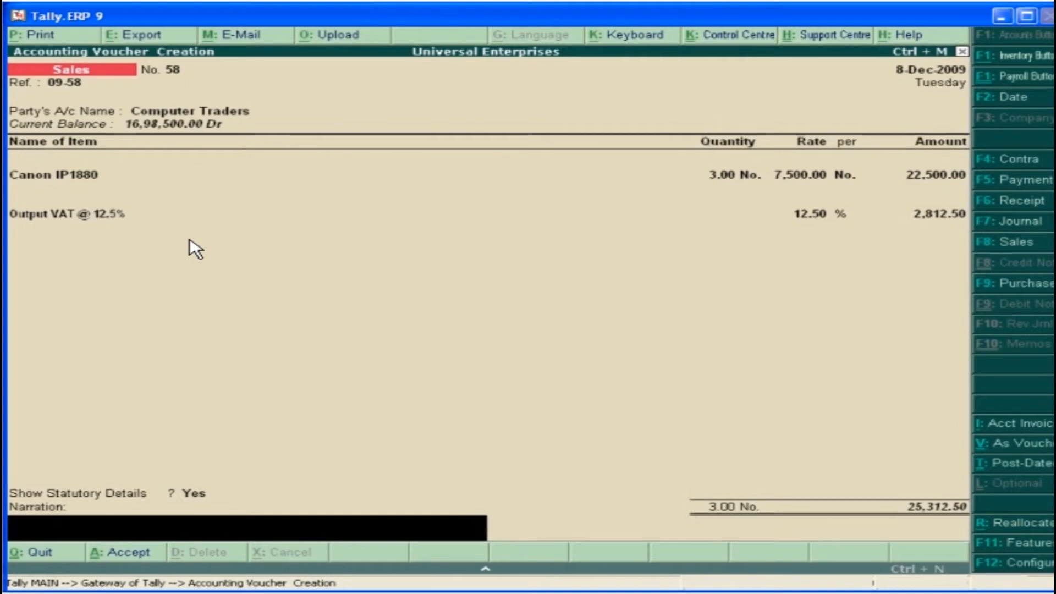
{"action": "key", "text": "Return"}
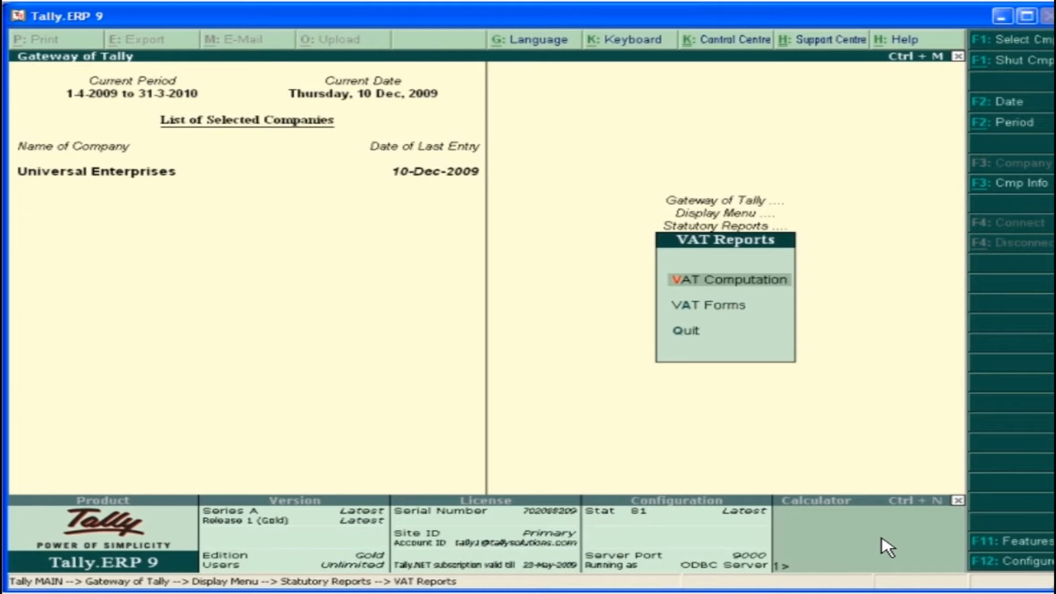
Display the VAT Computation report and print it with preview
{"action": "left_click", "coordinate": [727, 282]}
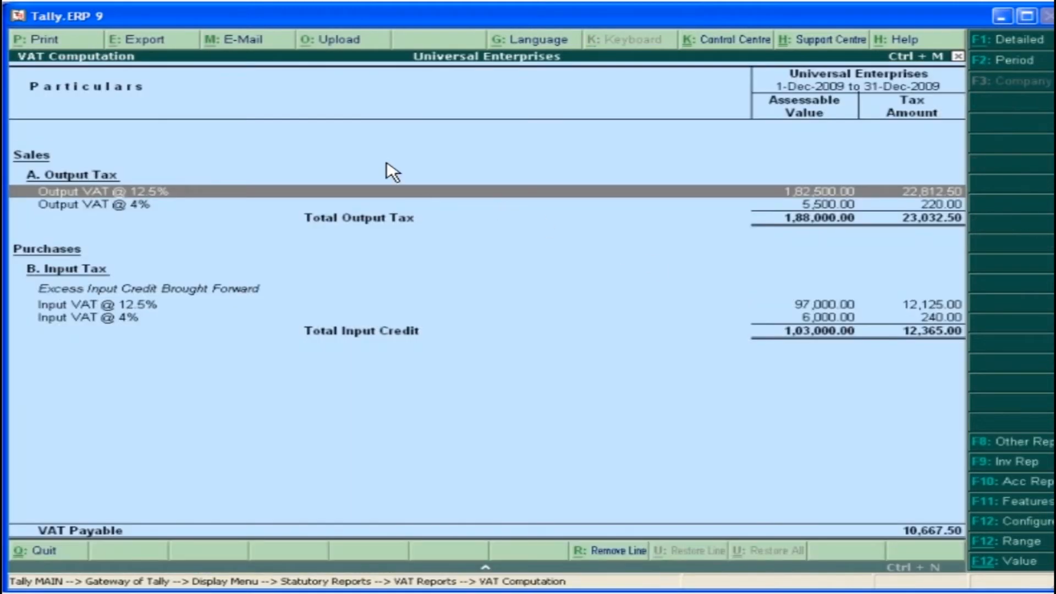
{"action": "left_click", "coordinate": [40, 40]}
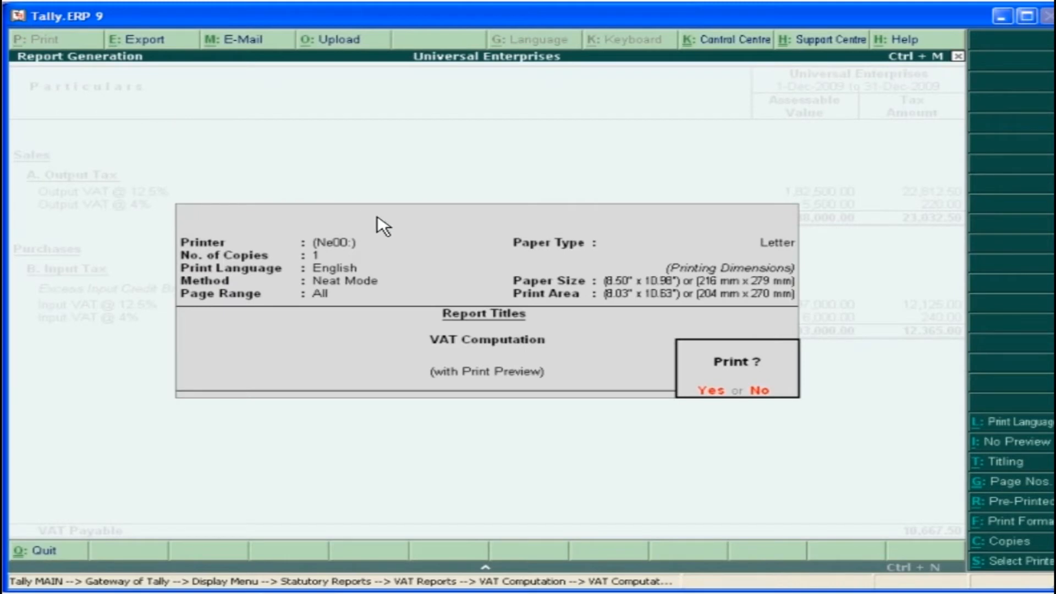
{"action": "left_click", "coordinate": [708, 392]}
{"action": "left_click", "coordinate": [692, 522]}
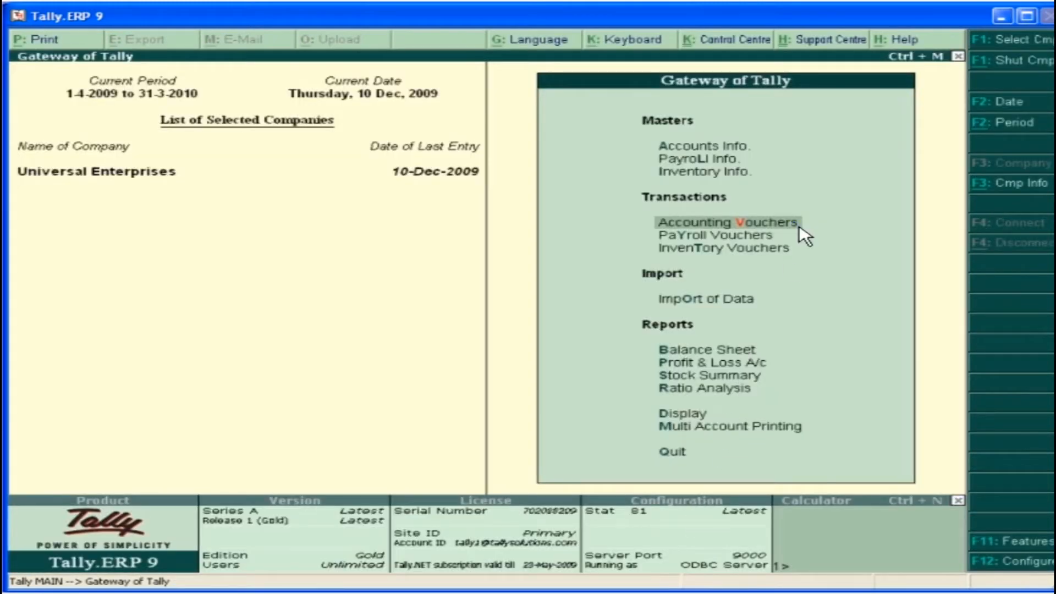
Start a VAT Class journal for Non - Deductible Input Tax - Purchase Returns and debit Advanced Computer Labs 11,250 as Agst Ref 2365
{"action": "left_click", "coordinate": [803, 233]}
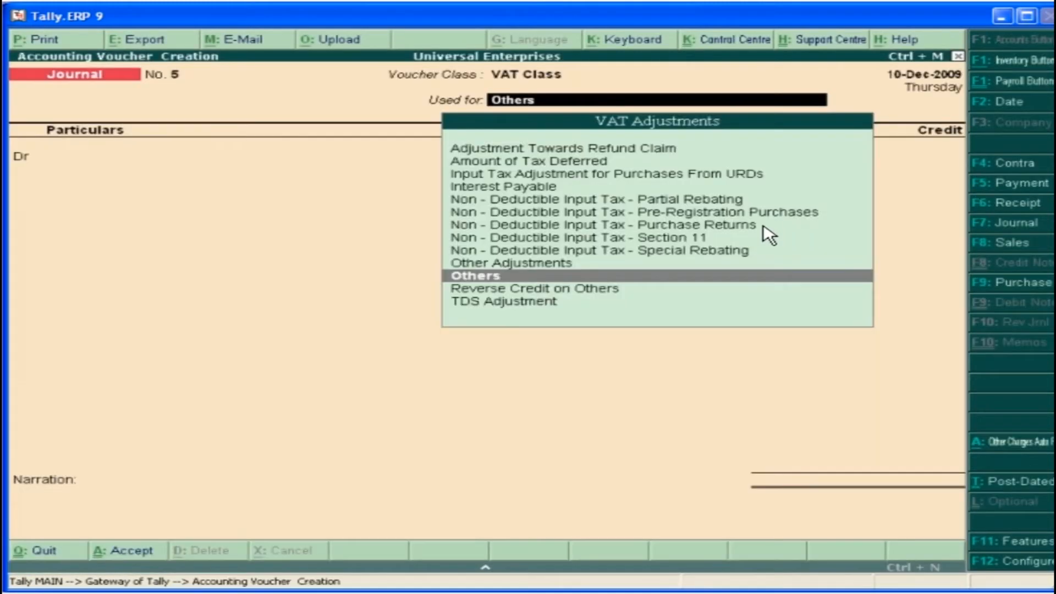
{"action": "left_click", "coordinate": [645, 225]}
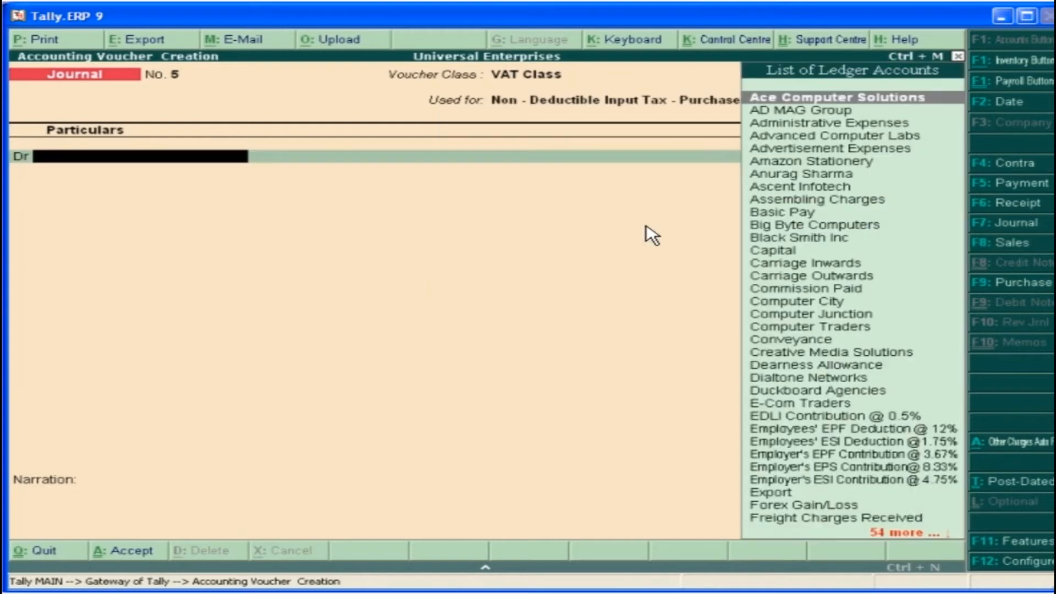
{"action": "left_click", "coordinate": [827, 137]}
{"action": "left_click", "coordinate": [829, 138]}
{"action": "type", "text": "11,250"}
{"action": "key", "text": "Return"}
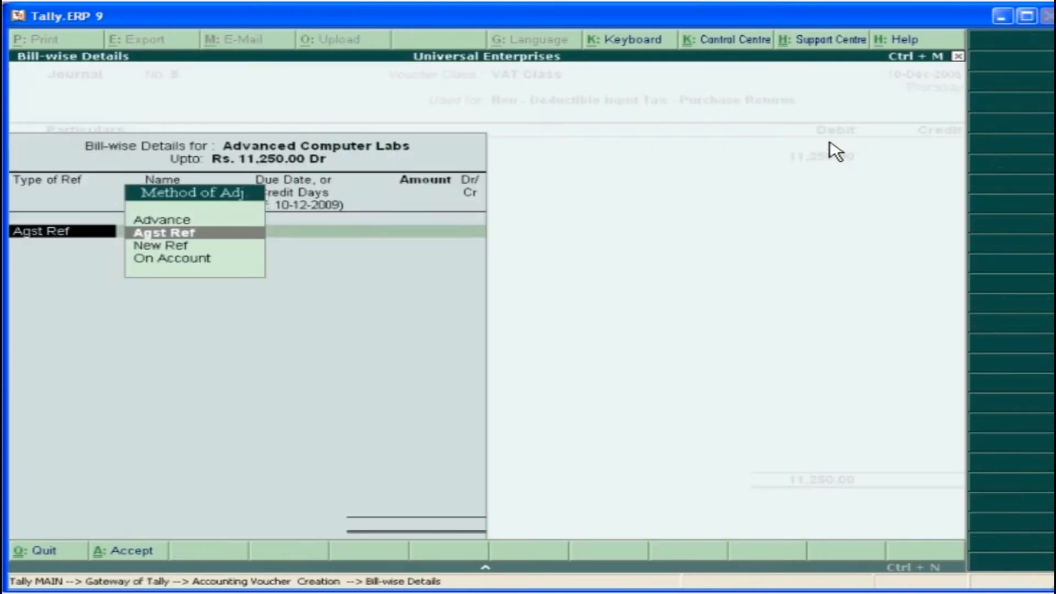
{"action": "left_click", "coordinate": [197, 232]}
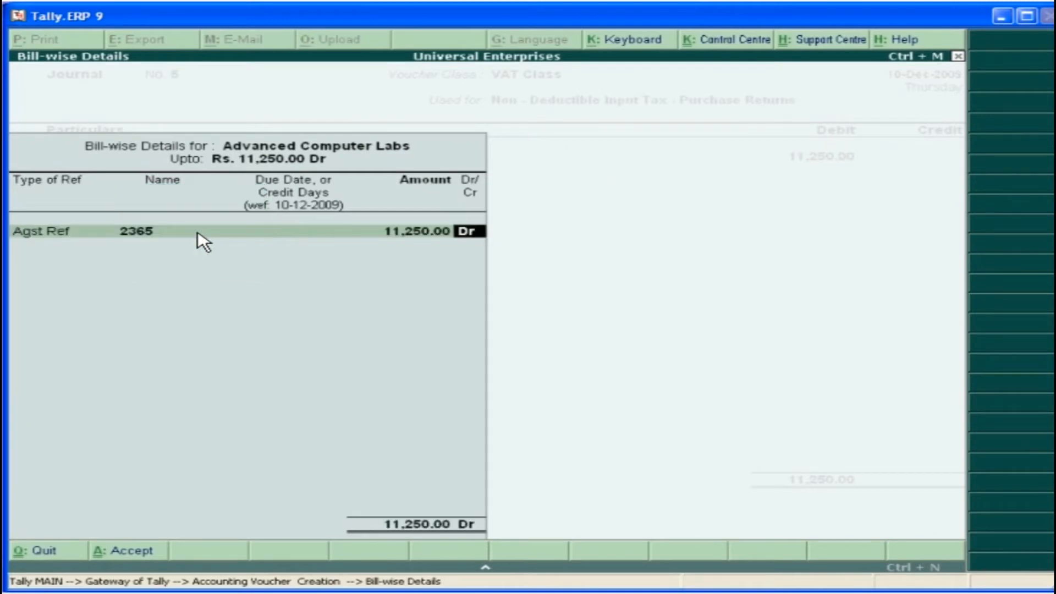
{"action": "key", "text": "Return"}
Credit the ledger Purchase @ 12.5% in the purchase returns journal
{"action": "type", "text": "P"}
{"action": "left_click", "coordinate": [880, 506]}
{"action": "key", "text": "Return"}
Allocate 2 No. of Epson FX2175 from Warehouse at rate 5,000 to the credited purchase ledger, with VAT/Tax class Purchases @ 12.5%
{"action": "type", "text": "E"}
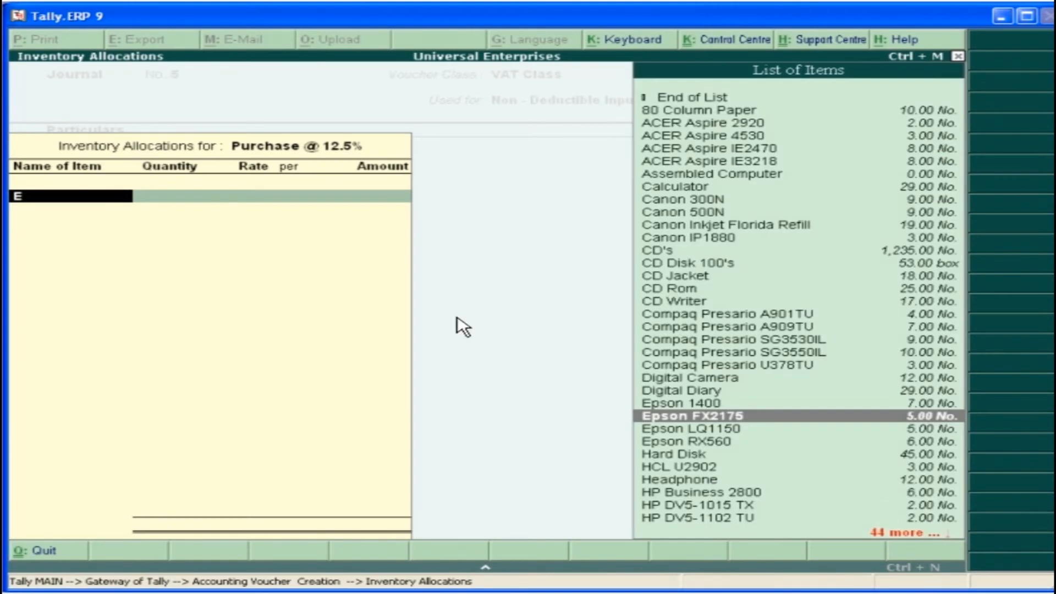
{"action": "key", "text": "Return"}
{"action": "type", "text": "W"}
{"action": "key", "text": "Return"}
{"action": "type", "text": "2"}
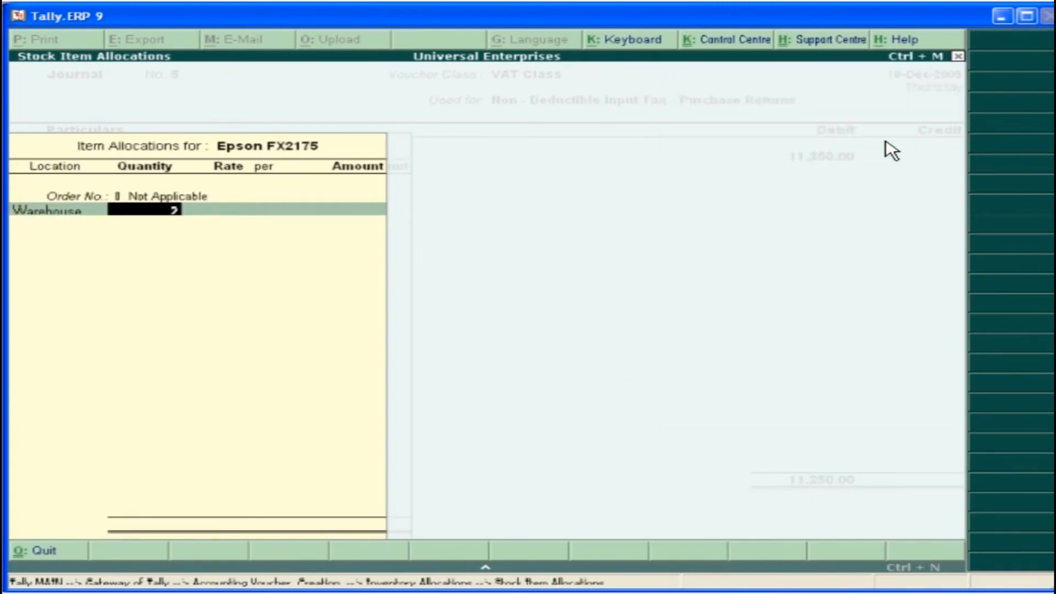
{"action": "key", "text": "Return"}
{"action": "key", "text": "Return"}
{"action": "key", "text": "Return"}
{"action": "key", "text": "Return"}
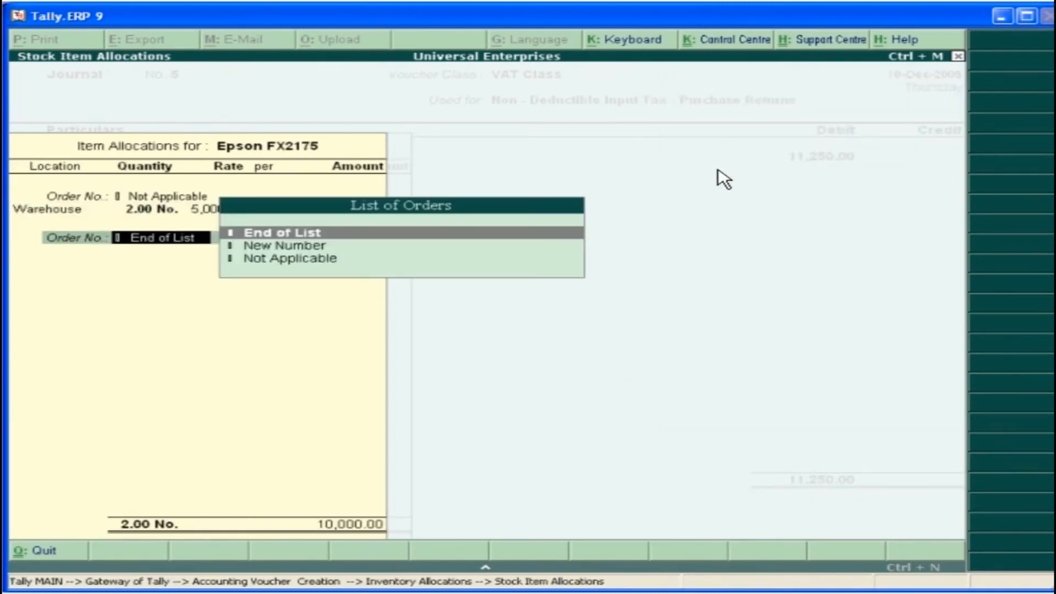
{"action": "key", "text": "Return"}
{"action": "key", "text": "Return"}
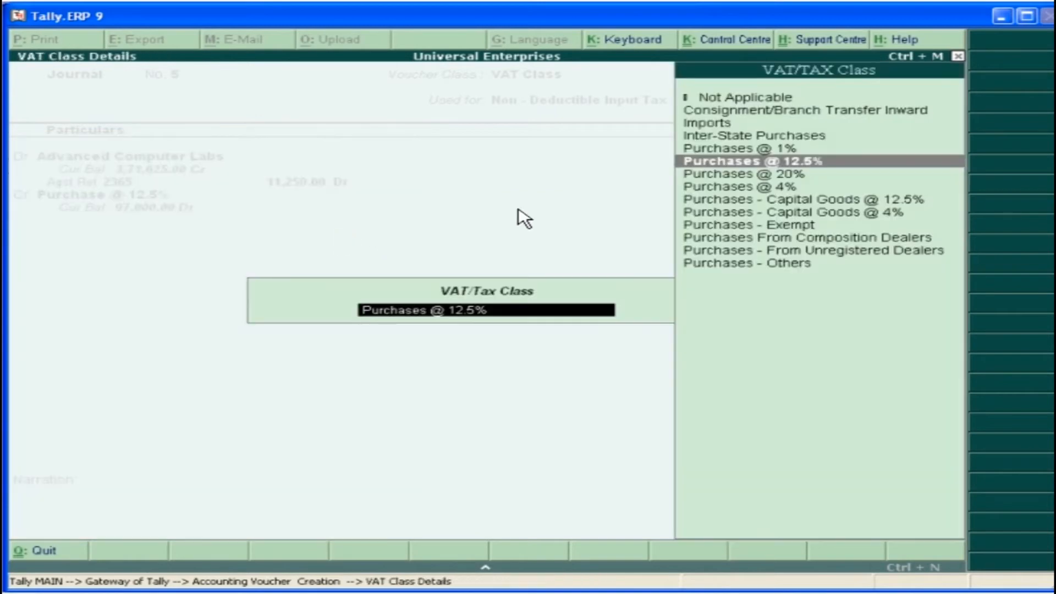
{"action": "key", "text": "Return"}
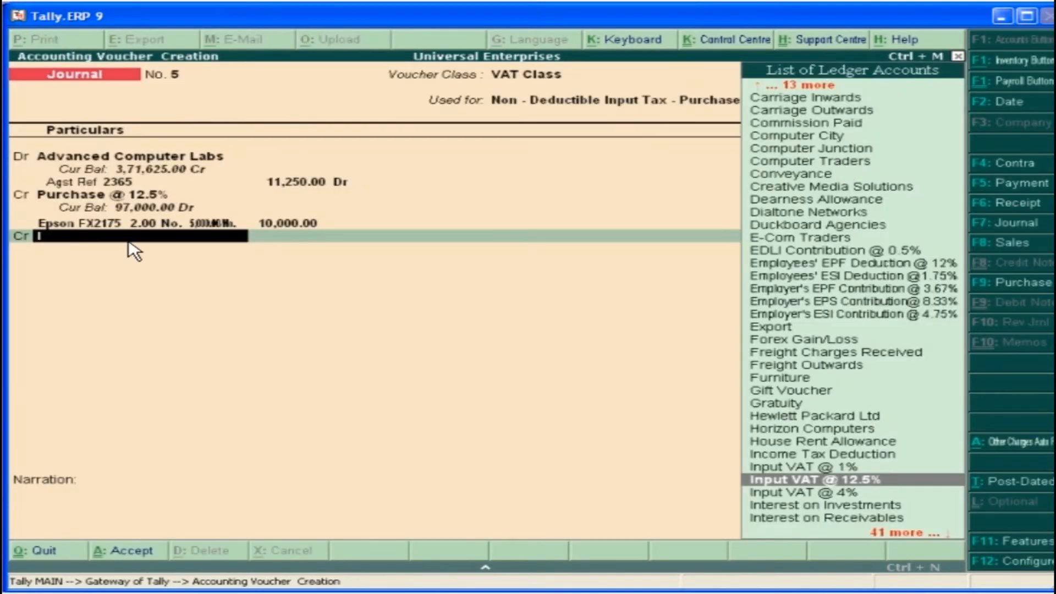
Credit the ledger Input VAT @ 12.5% with an assessable value of 10,000 and save the purchase returns journal
{"action": "left_click", "coordinate": [897, 483]}
{"action": "type", "text": "10000"}
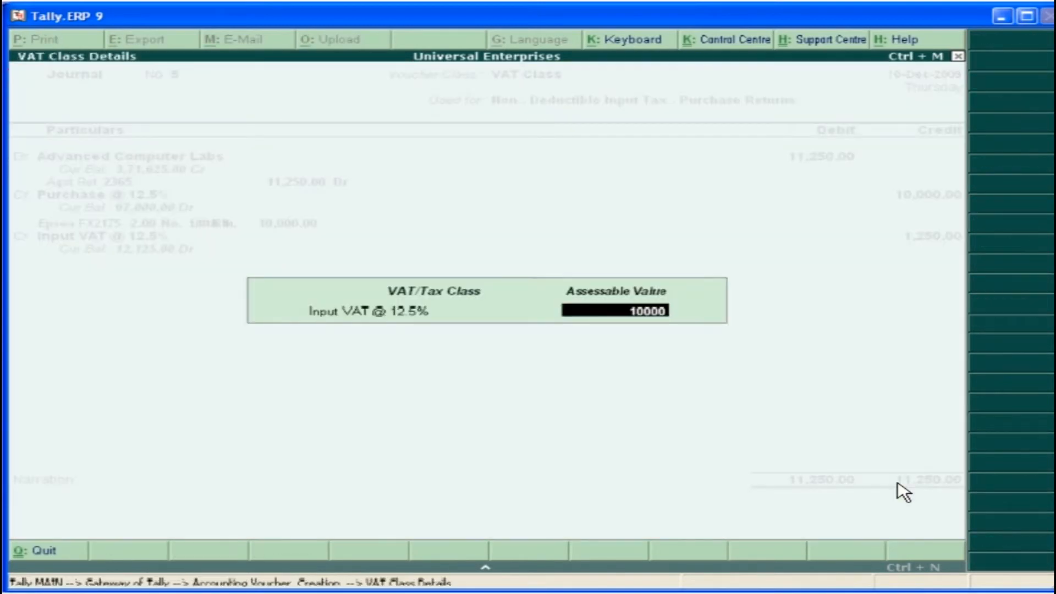
{"action": "key", "text": "Return"}
{"action": "key", "text": "Return"}
{"action": "key", "text": "Return"}
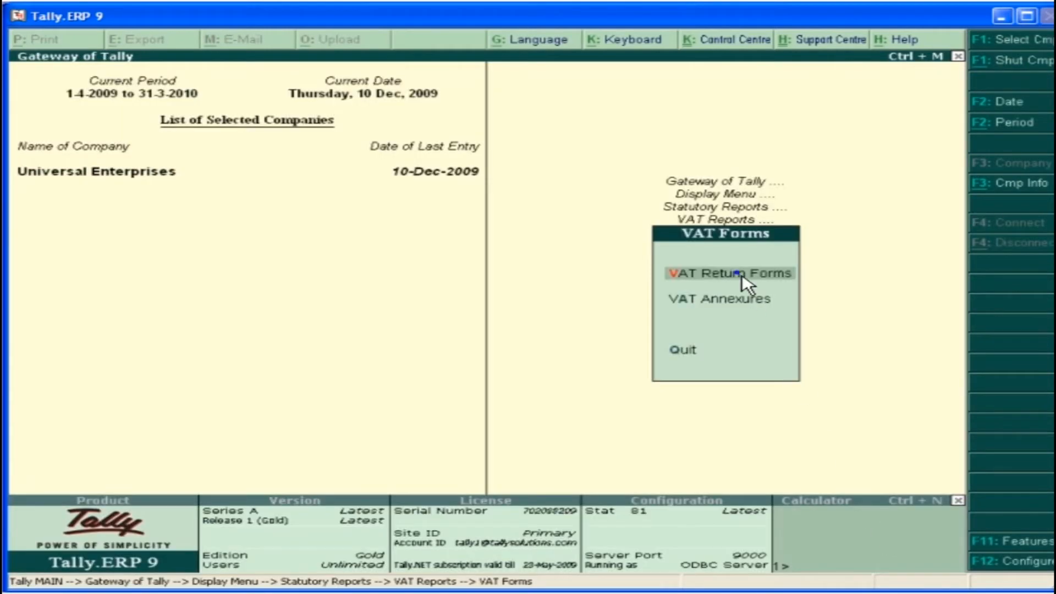
Display the VAT return Form VAT 100 in print preview and examine its first page up close
{"action": "left_click", "coordinate": [746, 283]}
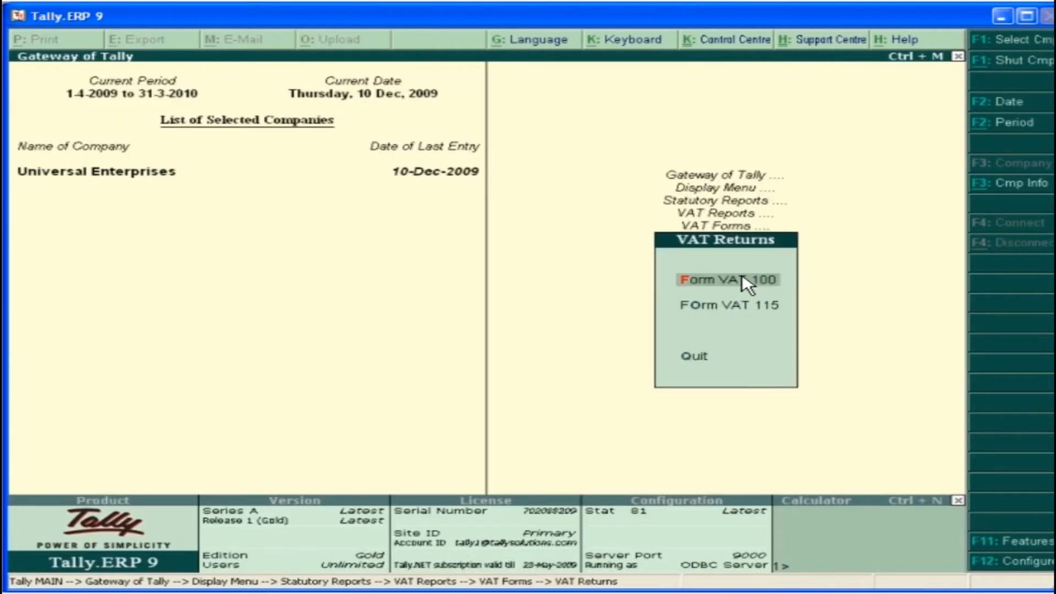
{"action": "left_click", "coordinate": [772, 285]}
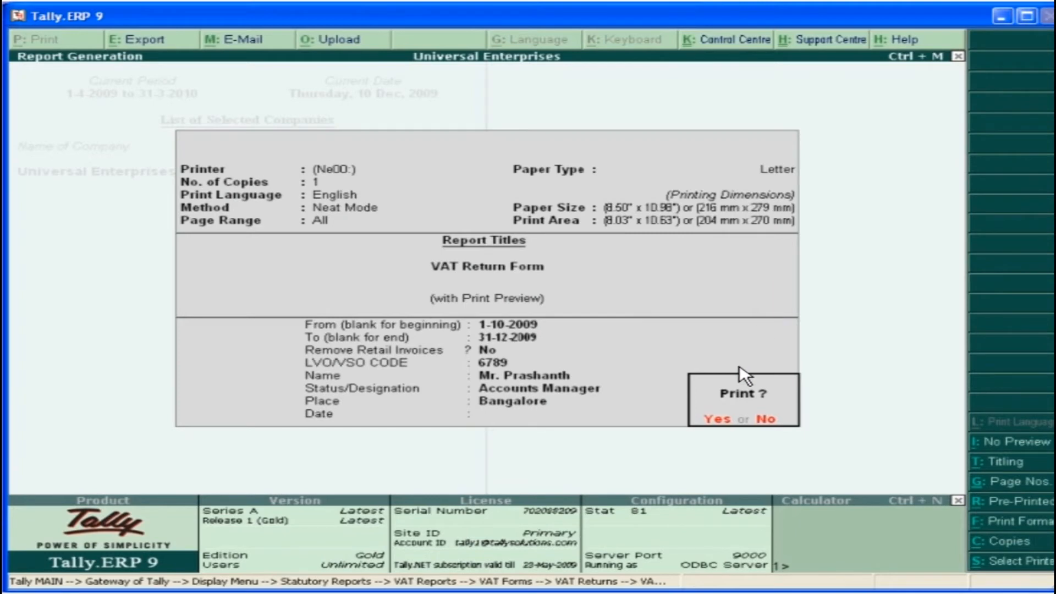
{"action": "left_click", "coordinate": [720, 422]}
{"action": "key", "text": "alt+z"}
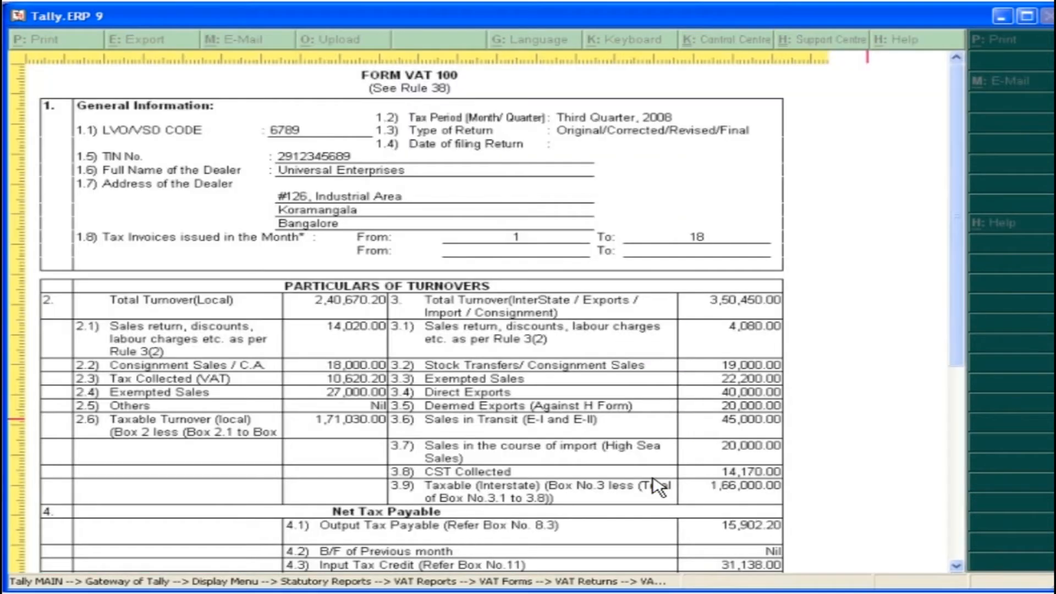
{"action": "key", "text": "Escape"}
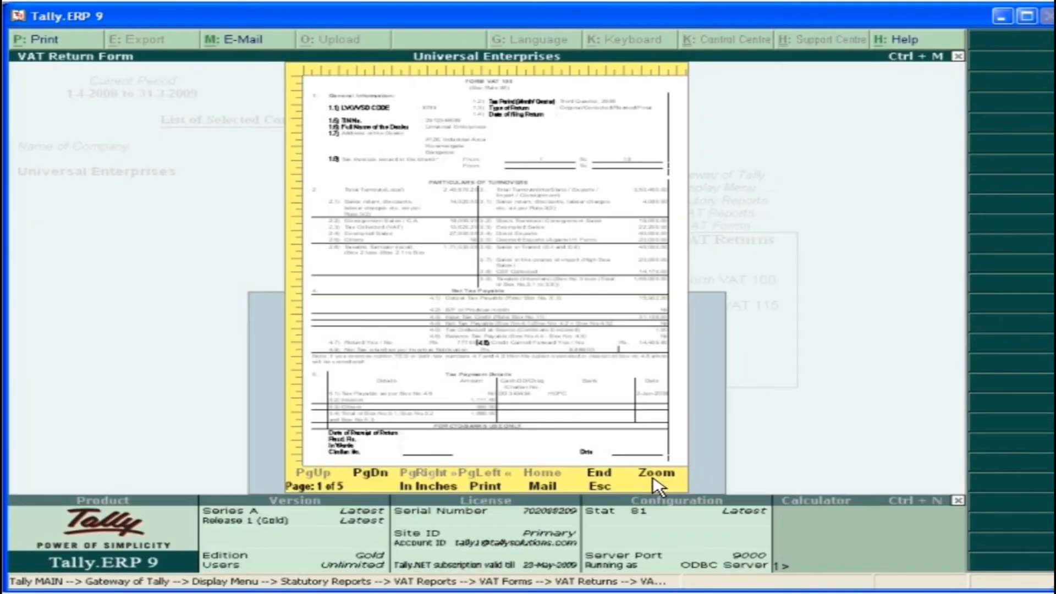
Examine the following pages of the Form VAT 100 preview, including purchases, ineligible input tax credit and entry tax
{"action": "left_click", "coordinate": [373, 478]}
{"action": "key", "text": "alt+z"}
{"action": "left_click_drag", "start_coordinate": [956, 330], "coordinate": [958, 531]}
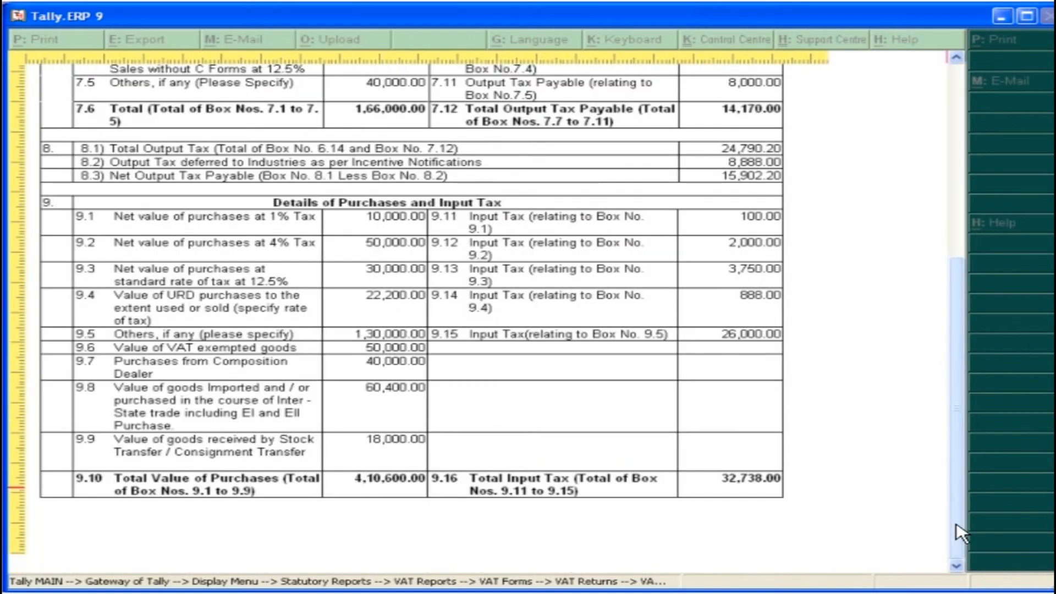
{"action": "key", "text": "Page_Down"}
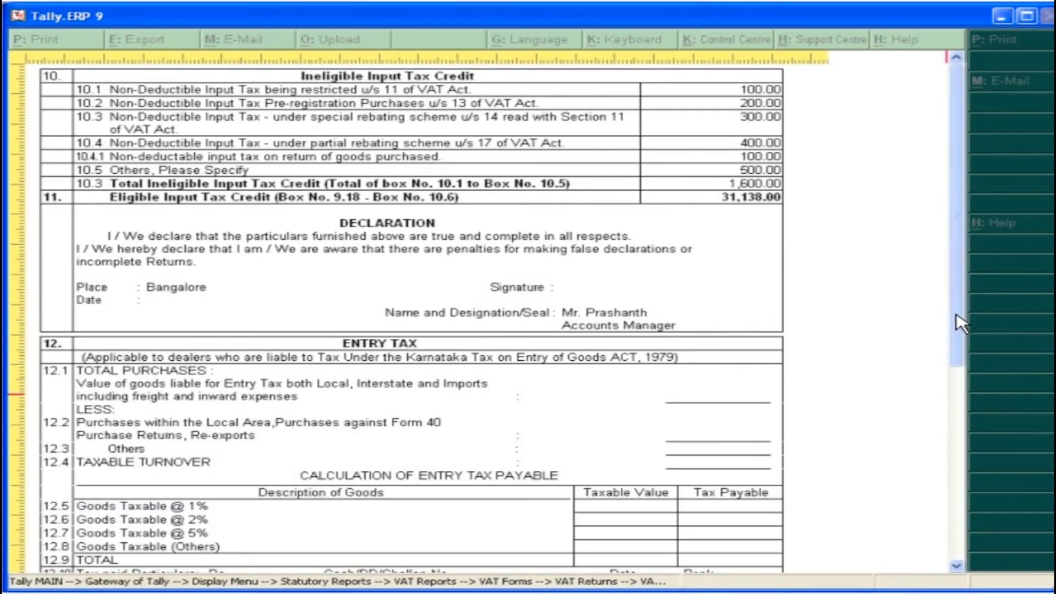
{"action": "left_click_drag", "start_coordinate": [960, 324], "coordinate": [959, 486]}
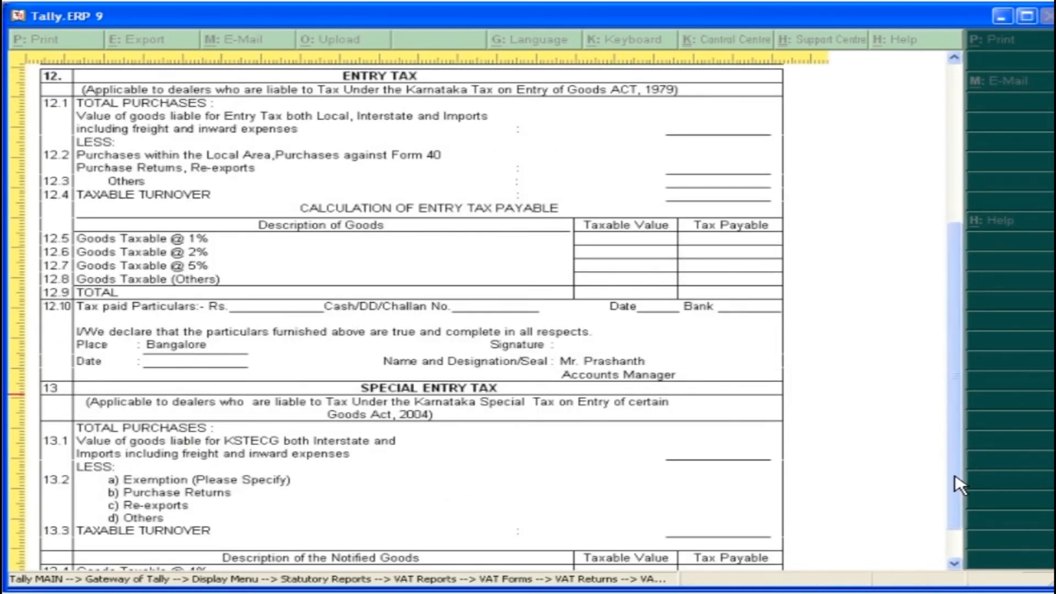
{"action": "key", "text": "Page_Down"}
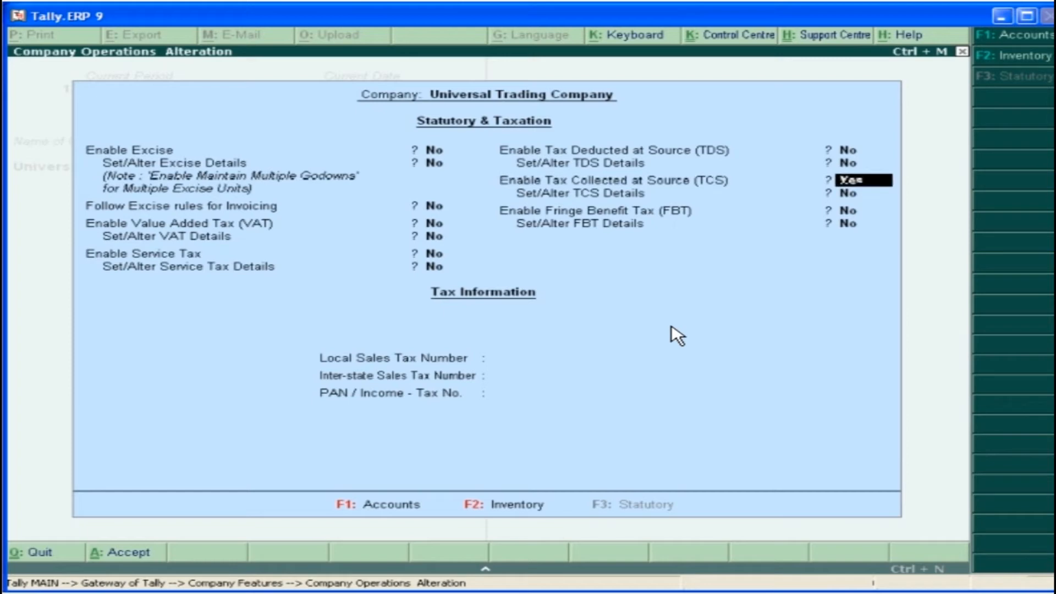
Enable Tax Collected at Source and Set/Alter TCS Details for Universal Trading Company
{"action": "key", "text": "Return"}
{"action": "key", "text": "y"}
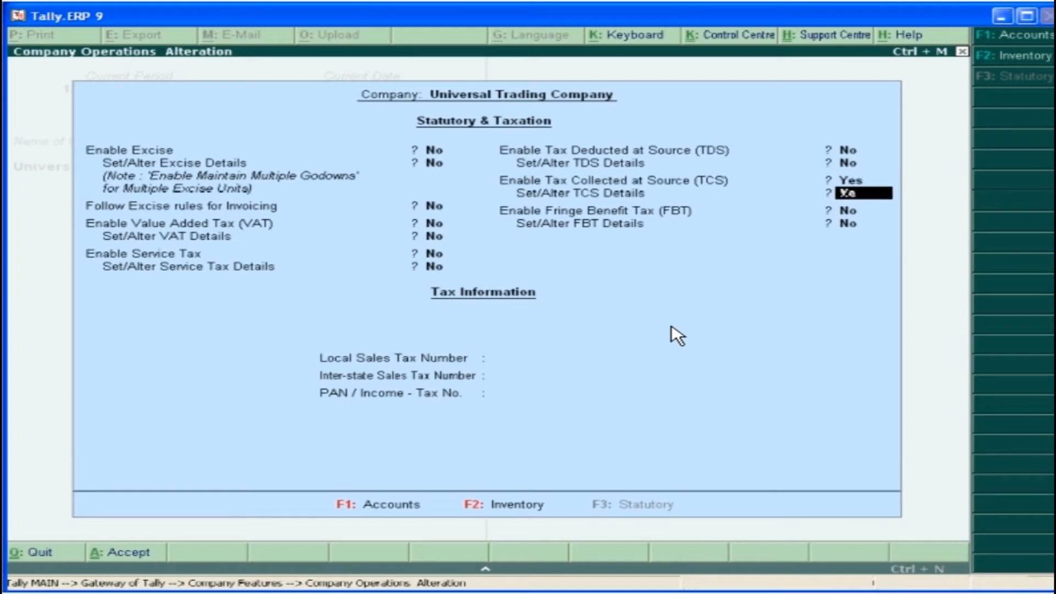
{"action": "key", "text": "Return"}
Fill in the TCS collector details with ward DCIT - TCS, type Others, the responsible person's name and designation Accounts Manager, and save the company features
{"action": "key", "text": "Return"}
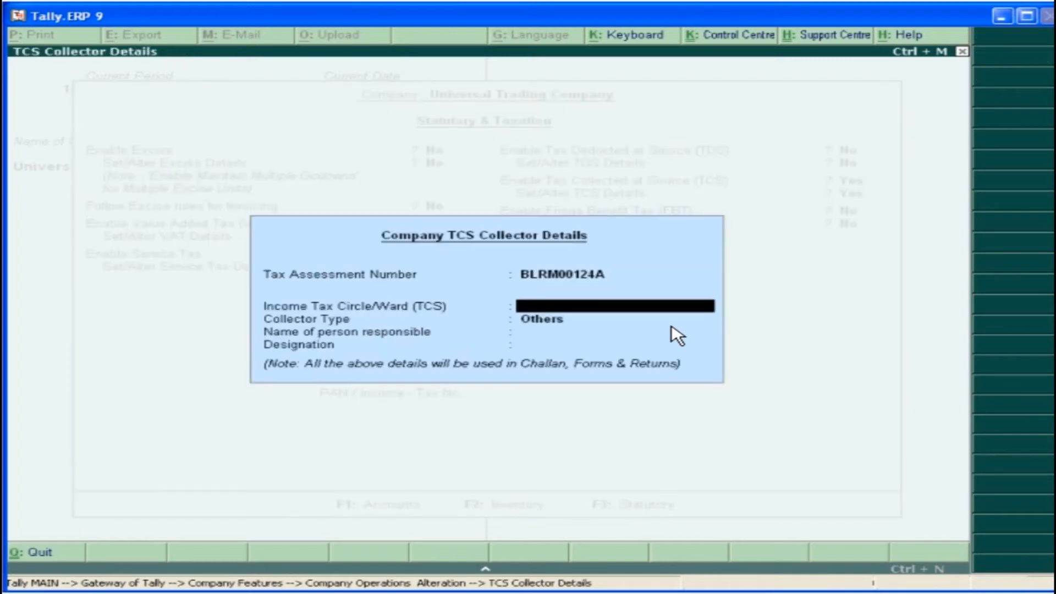
{"action": "type", "text": "DCIT - TCS"}
{"action": "key", "text": "Return"}
{"action": "key", "text": "Return"}
{"action": "type", "text": "Mr. Sandeep"}
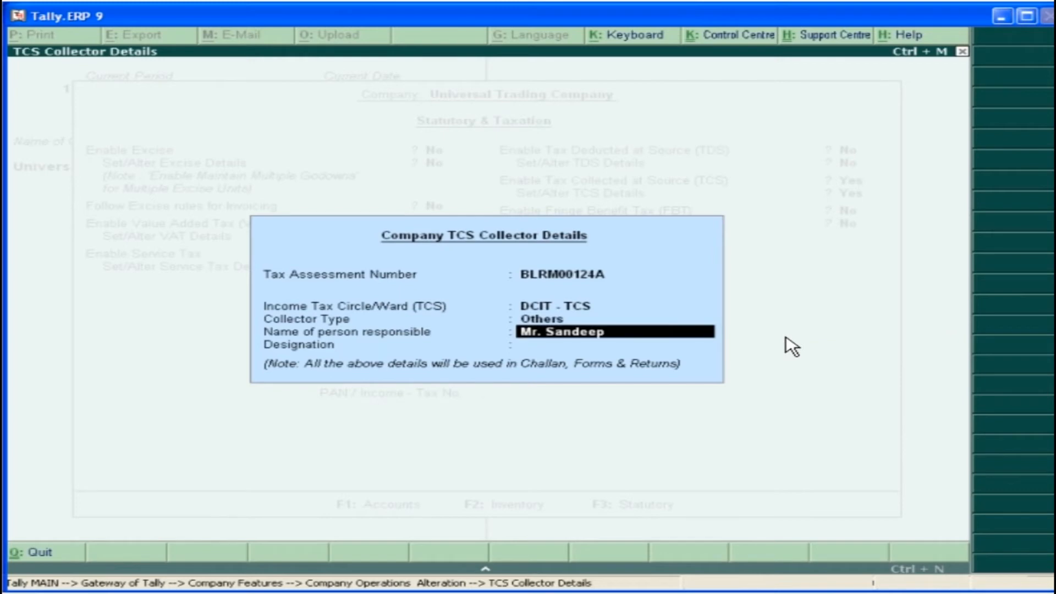
{"action": "key", "text": "Return"}
{"action": "type", "text": "Accounts Manager"}
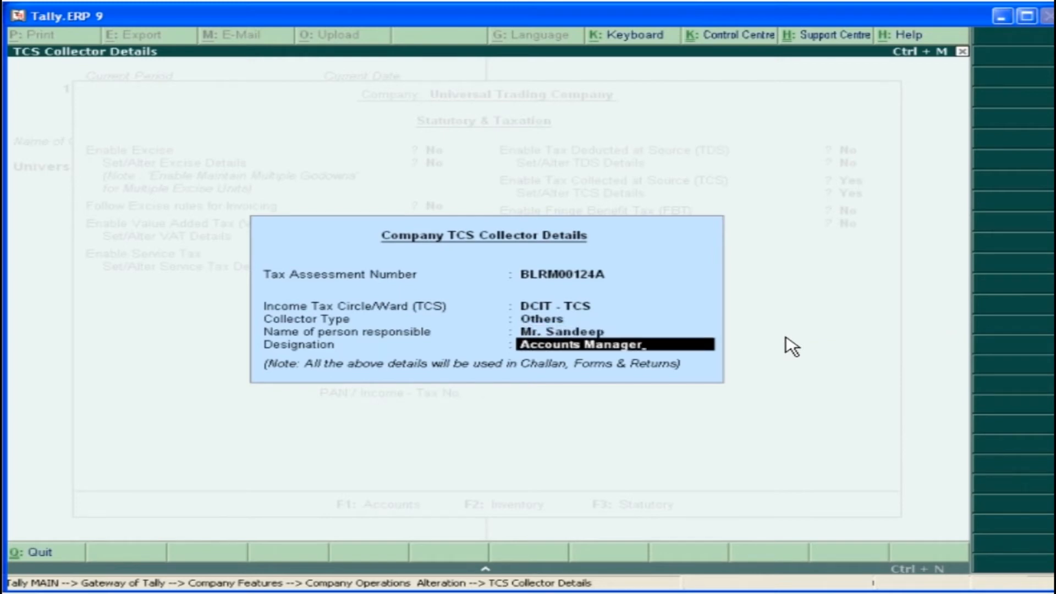
{"action": "key", "text": "Return"}
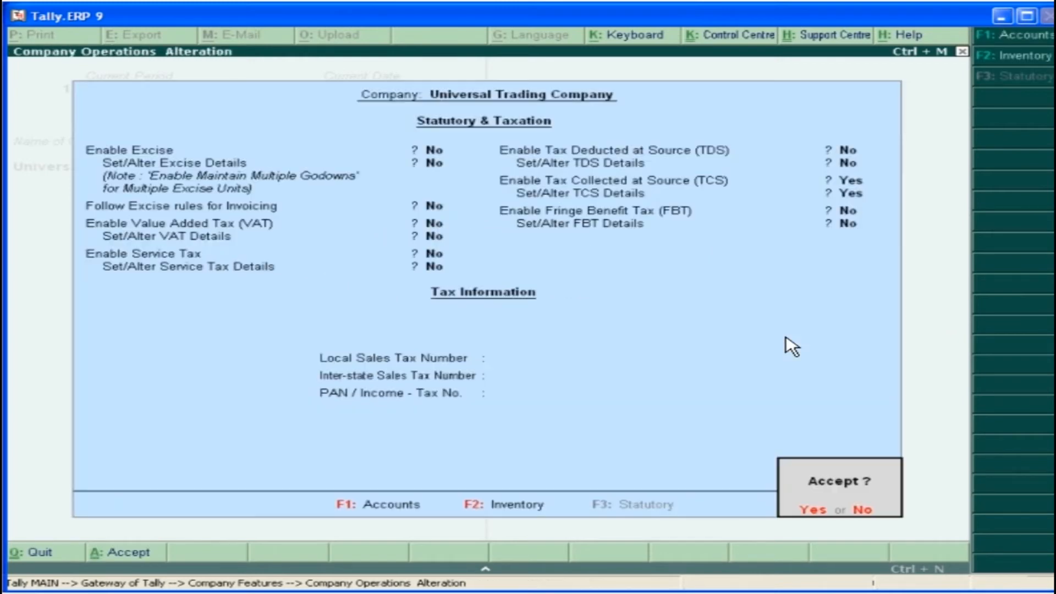
{"action": "left_click", "coordinate": [814, 510]}
Create a ledger named Woods & Woods Company under Sundry Creditors
{"action": "left_click", "coordinate": [715, 158]}
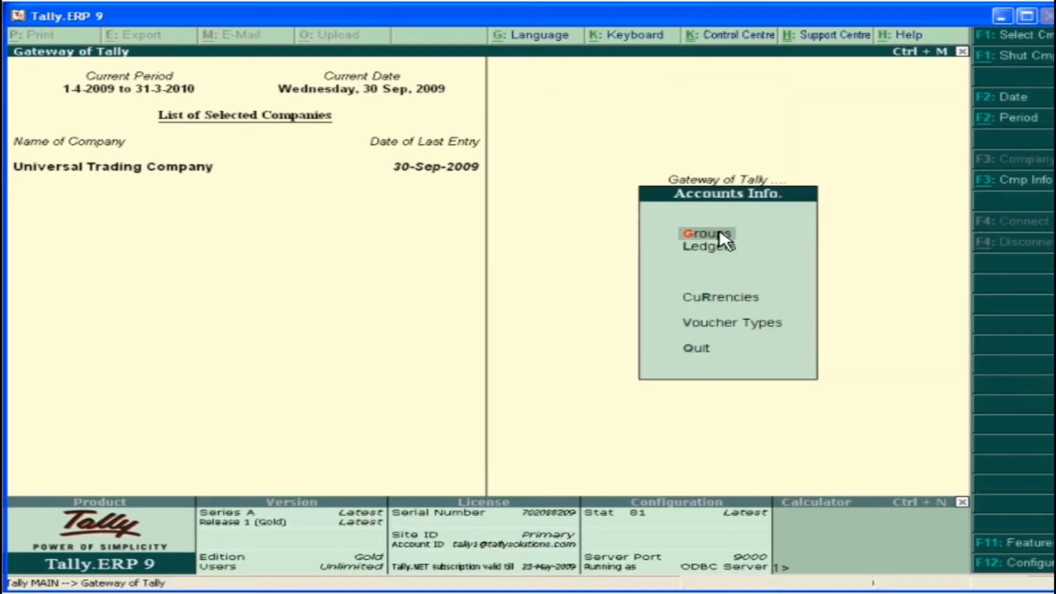
{"action": "left_click", "coordinate": [717, 248]}
{"action": "left_click", "coordinate": [718, 248]}
{"action": "type", "text": "Woods & Woods Company"}
{"action": "key", "text": "Return"}
{"action": "key", "text": "Return"}
{"action": "type", "text": "S"}
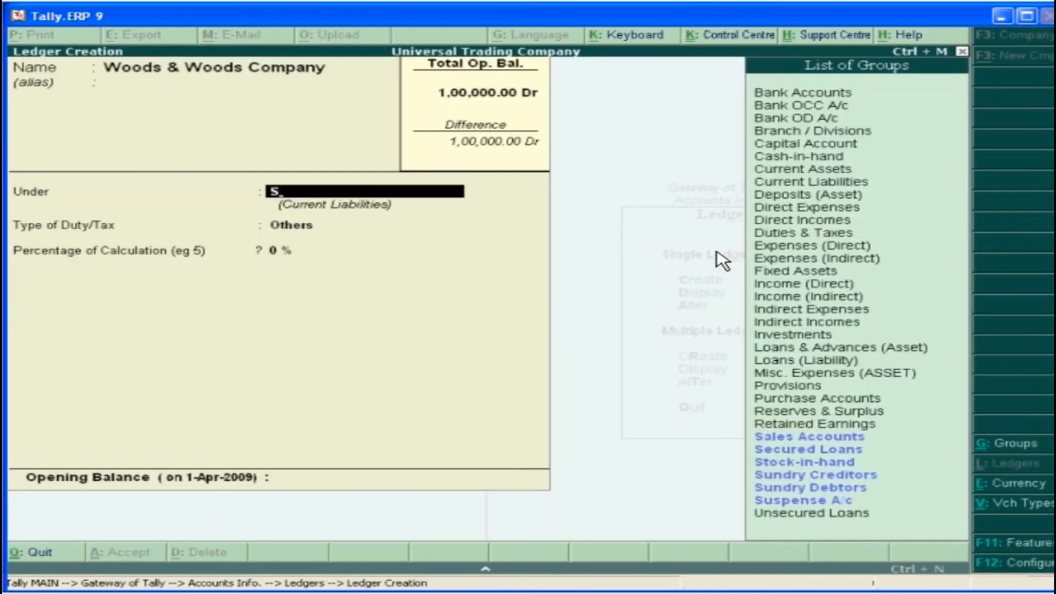
{"action": "left_click", "coordinate": [878, 480]}
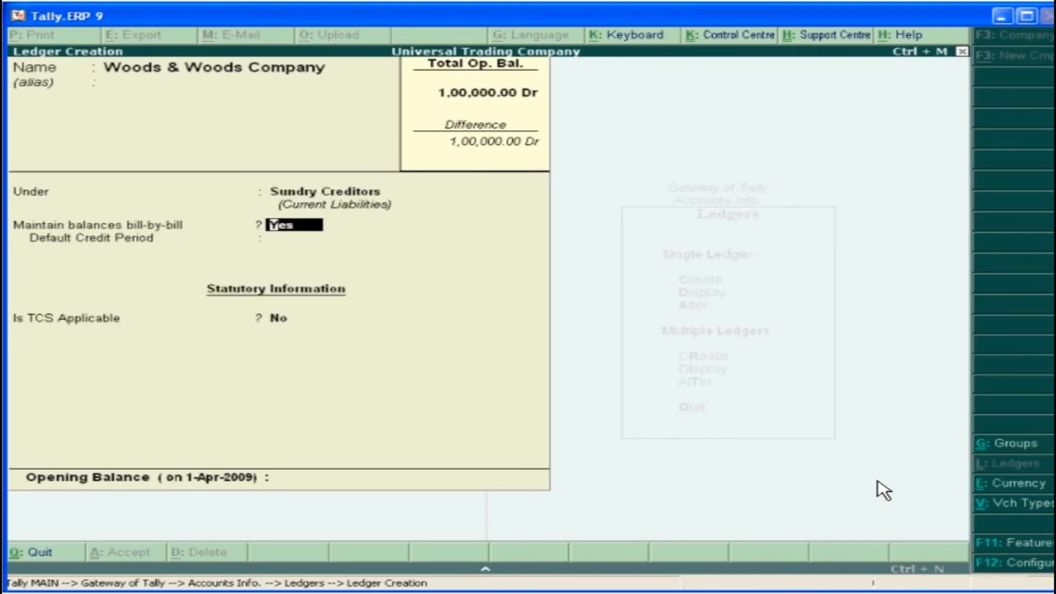
Make TCS applicable to the Woods & Woods Company ledger with Buyer/Lessee Company - Resident, and save the ledger
{"action": "key", "text": "Return"}
{"action": "key", "text": "Return"}
{"action": "key", "text": "y"}
{"action": "key", "text": "Return"}
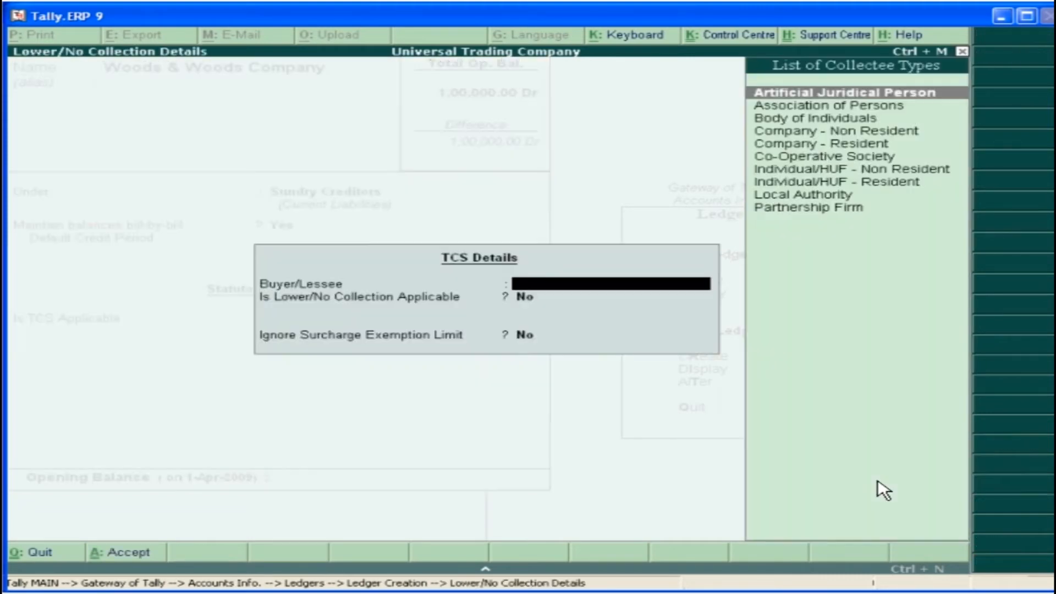
{"action": "left_click", "coordinate": [839, 142]}
{"action": "key", "text": "Return"}
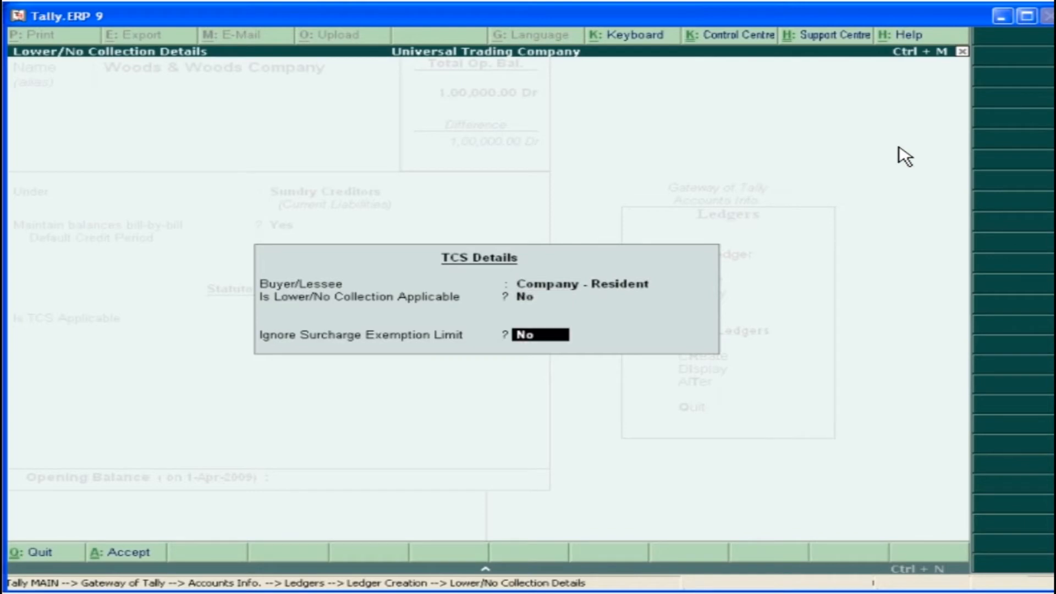
{"action": "key", "text": "Return"}
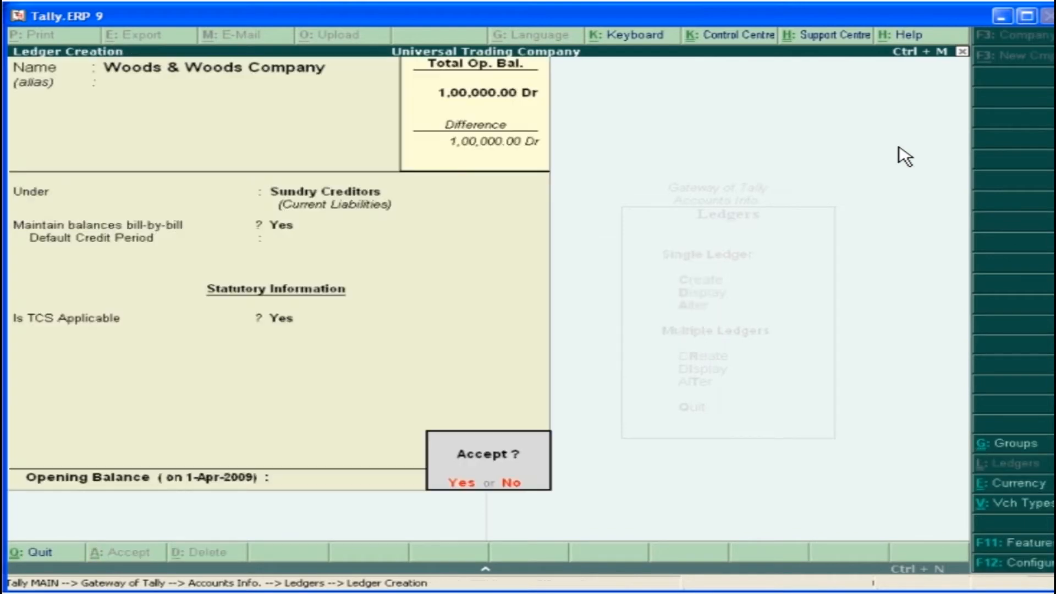
{"action": "left_click", "coordinate": [461, 485]}
Create the ledger TCS @ 2.5% under Duties & Taxes with duty type TCS and nature Timber Obtained Under Forest Lease, and save it
{"action": "type", "text": "TCS @ 2.5%"}
{"action": "key", "text": "Return"}
{"action": "key", "text": "Return"}
{"action": "type", "text": "D"}
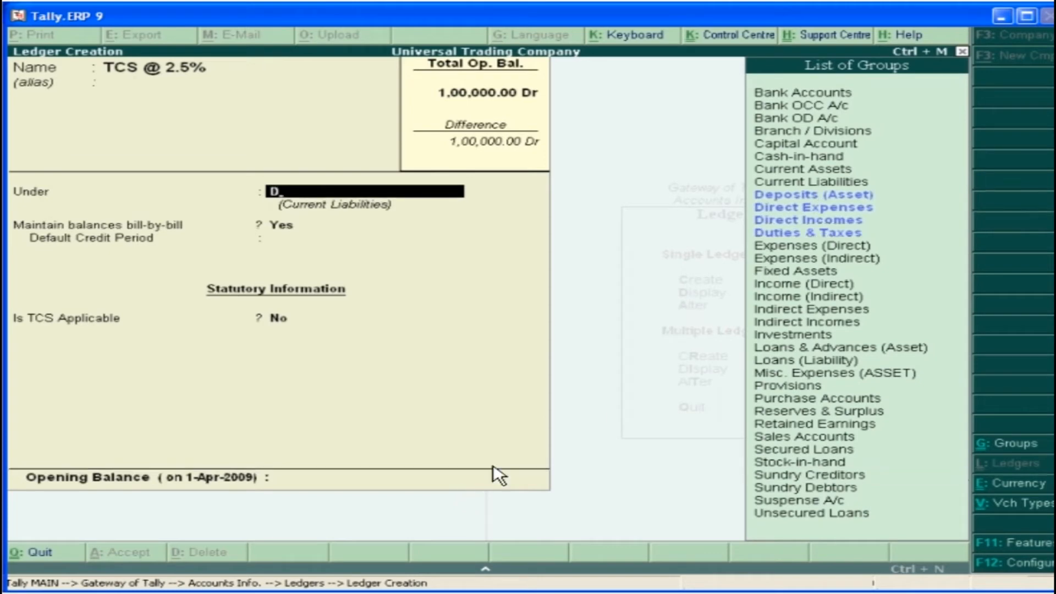
{"action": "double_click", "coordinate": [841, 236]}
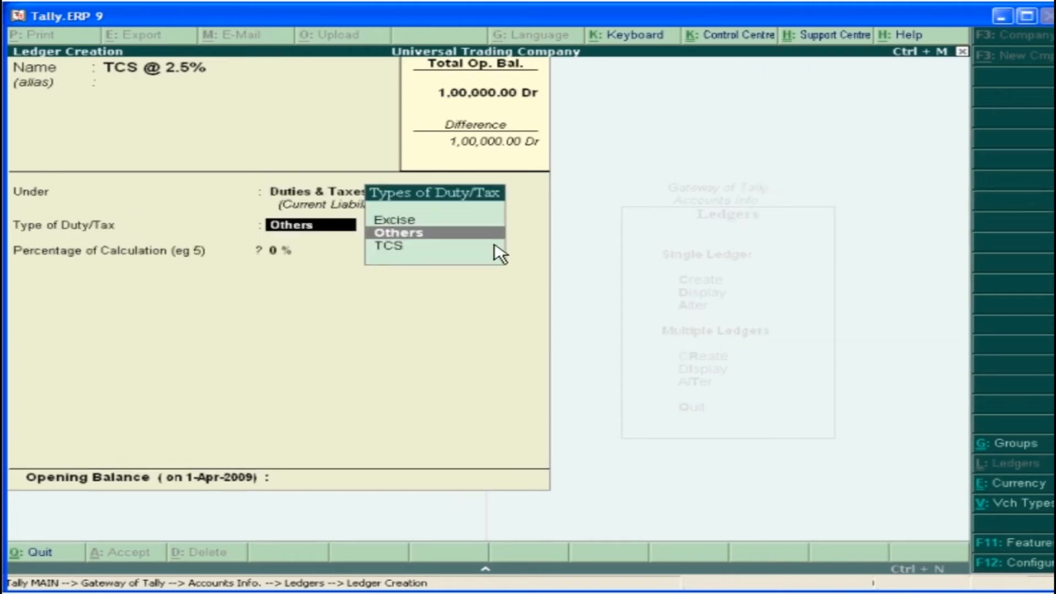
{"action": "double_click", "coordinate": [397, 246]}
{"action": "left_click", "coordinate": [787, 196]}
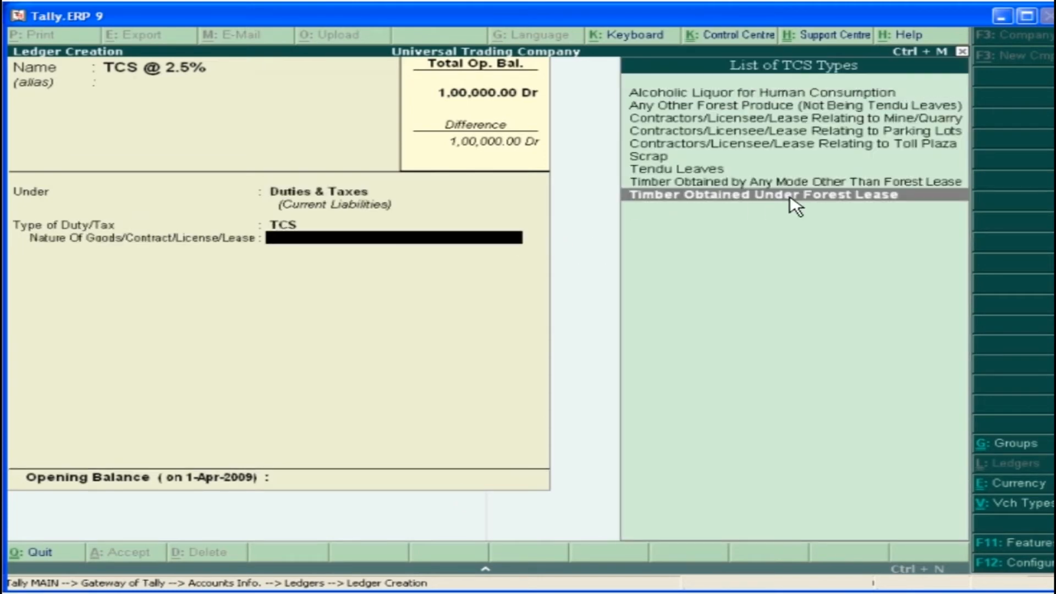
{"action": "left_click", "coordinate": [788, 195]}
{"action": "left_click", "coordinate": [458, 487]}
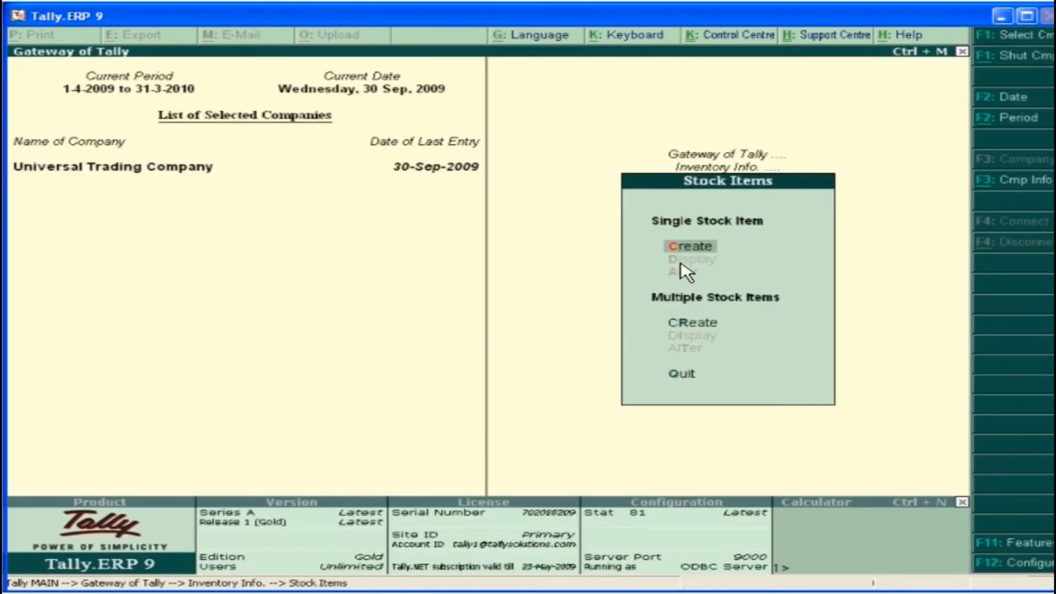
Create a stock item named Timber with TCS Nature of Goods set to Timber Obtained Under Forest Lease
{"action": "key", "text": "Return"}
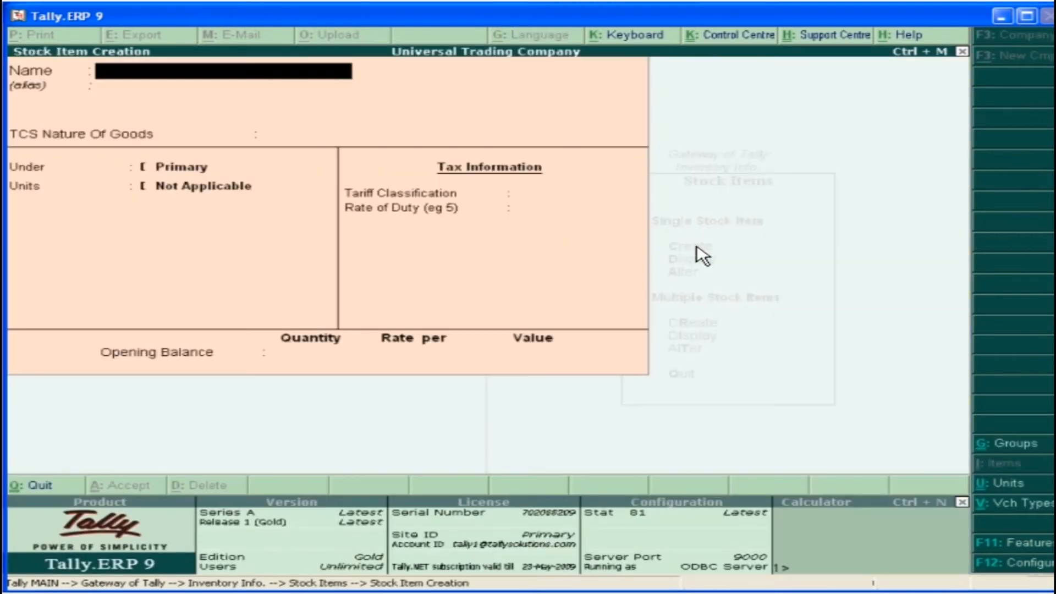
{"action": "type", "text": "Timber"}
{"action": "key", "text": "Return"}
{"action": "key", "text": "Return"}
{"action": "left_click", "coordinate": [840, 211]}
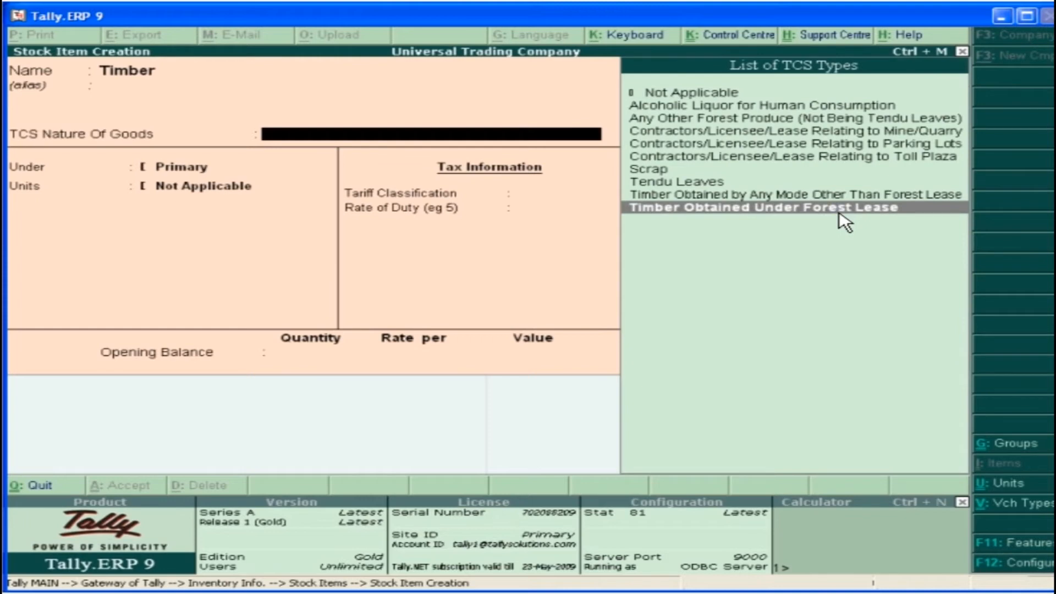
{"action": "key", "text": "Return"}
Set the Timber item's group to Primary, units to tn and tariff classification to Not Applicable, and save the item
{"action": "key", "text": "Return"}
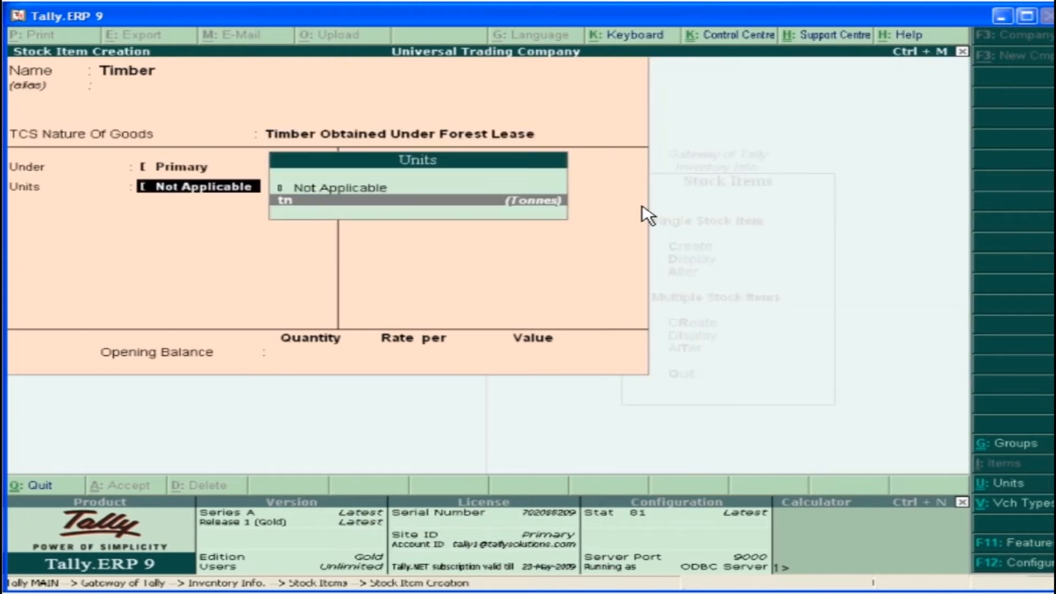
{"action": "left_click", "coordinate": [519, 202]}
{"action": "left_click", "coordinate": [872, 99]}
{"action": "key", "text": "Return"}
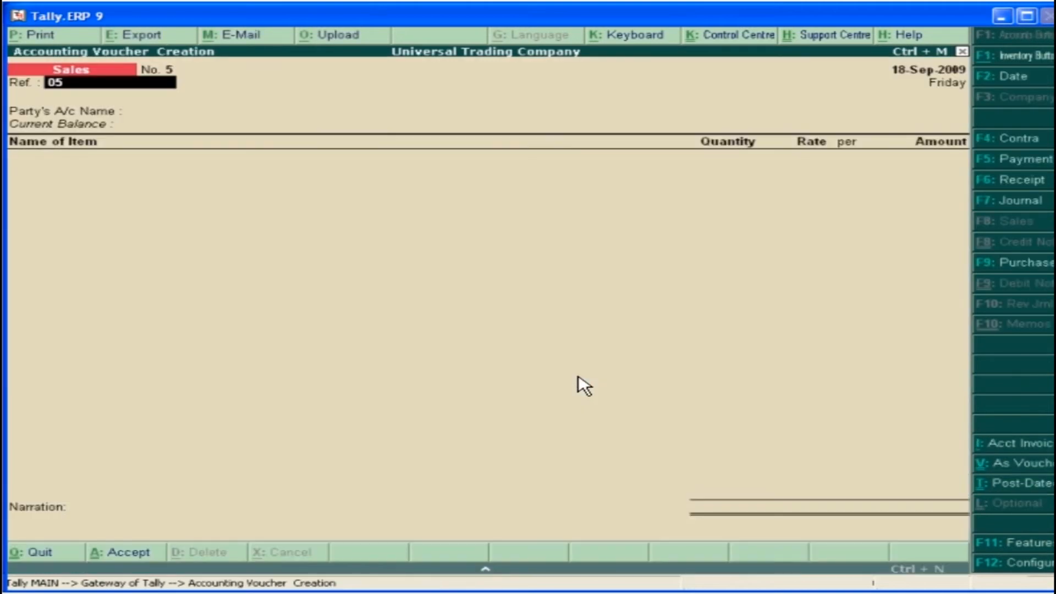
{"action": "key", "text": "Return"}
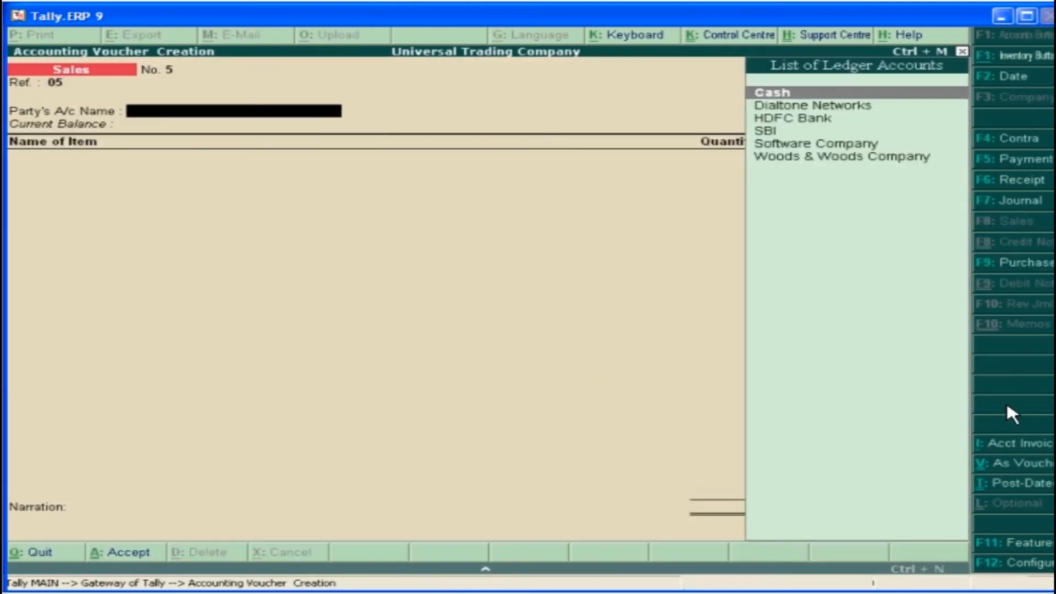
Select Woods & Woods Company as the party of the sales voucher and enter 300 tn of Timber at rate 750
{"action": "double_click", "coordinate": [917, 156]}
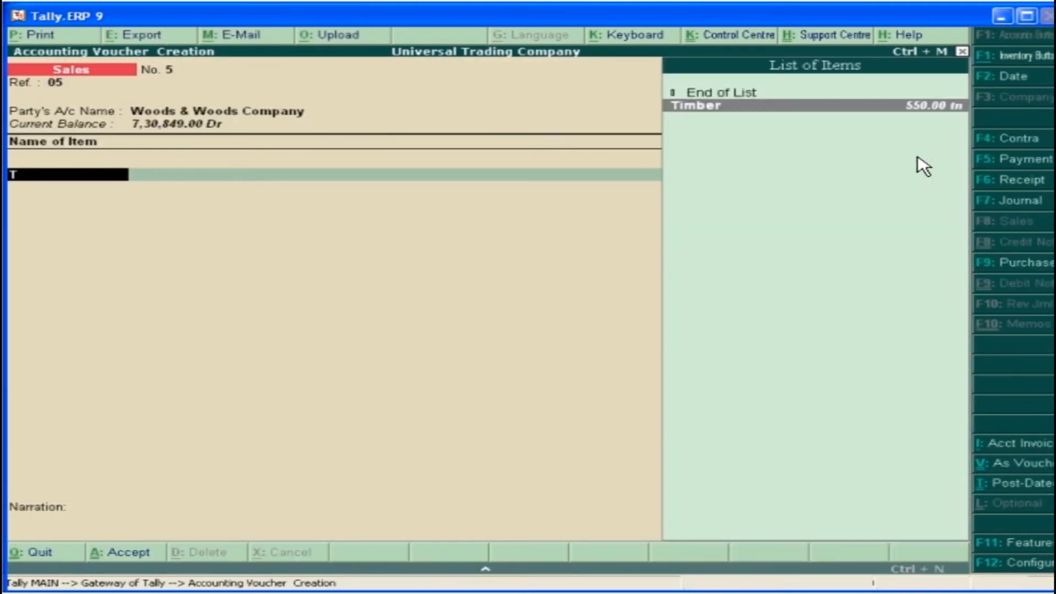
{"action": "double_click", "coordinate": [902, 106]}
{"action": "type", "text": "300"}
{"action": "key", "text": "Return"}
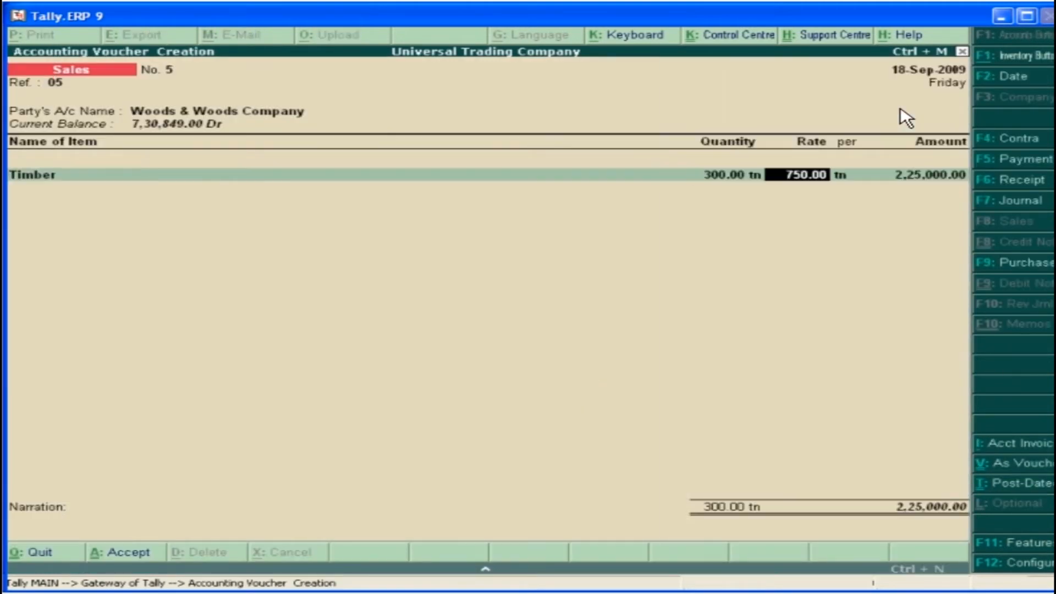
{"action": "key", "text": "Return"}
Allocate the Timber amount to the Sales ledger, add the TCS @ 2.5% ledger and accept its new reference Sale/5
{"action": "key", "text": "Return"}
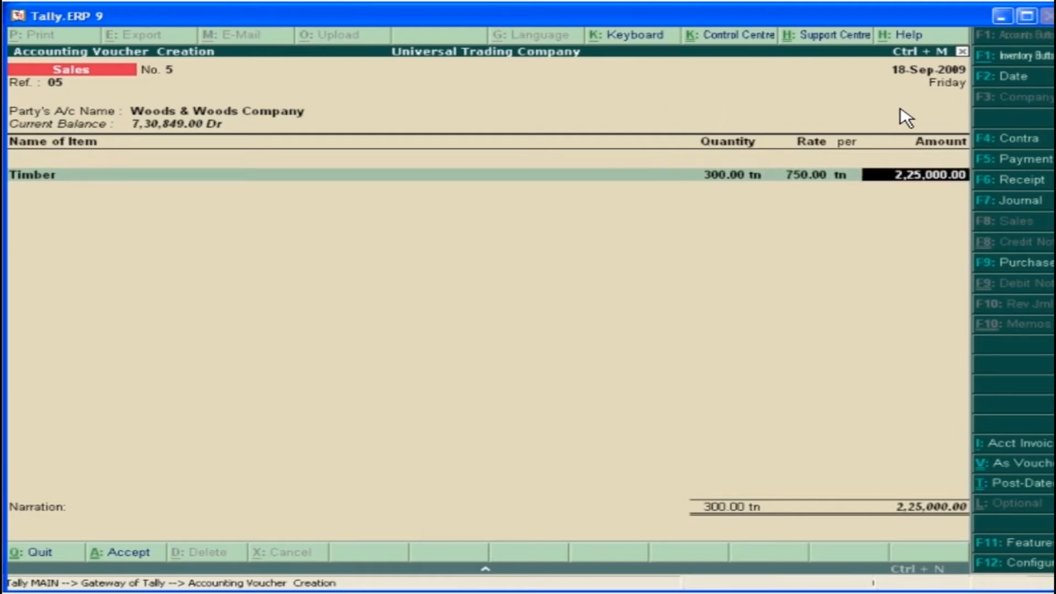
{"action": "key", "text": "Return"}
{"action": "key", "text": "Return"}
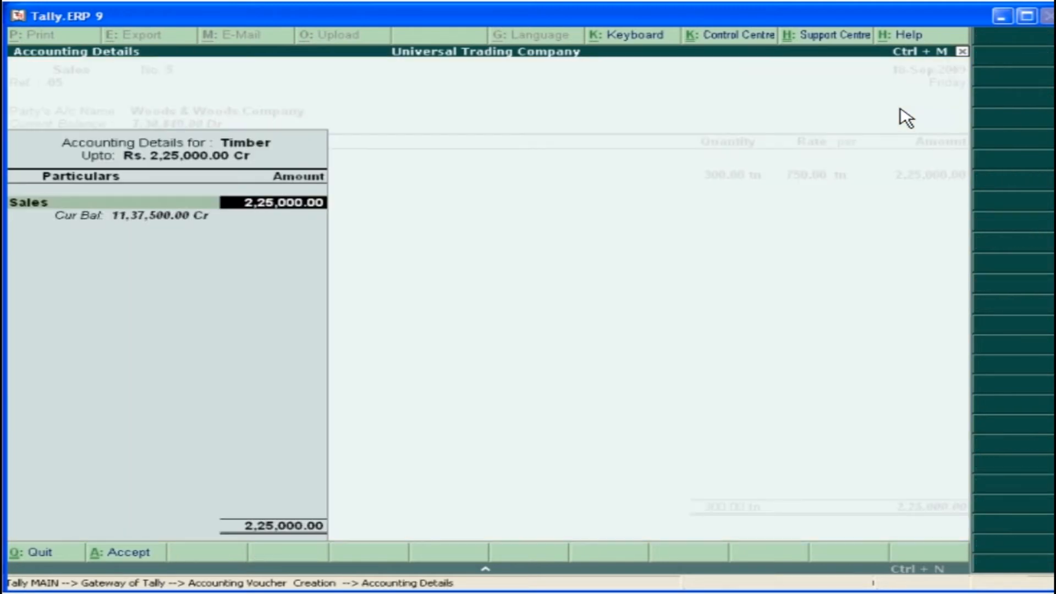
{"action": "key", "text": "Return"}
{"action": "key", "text": "Return"}
{"action": "type", "text": "T"}
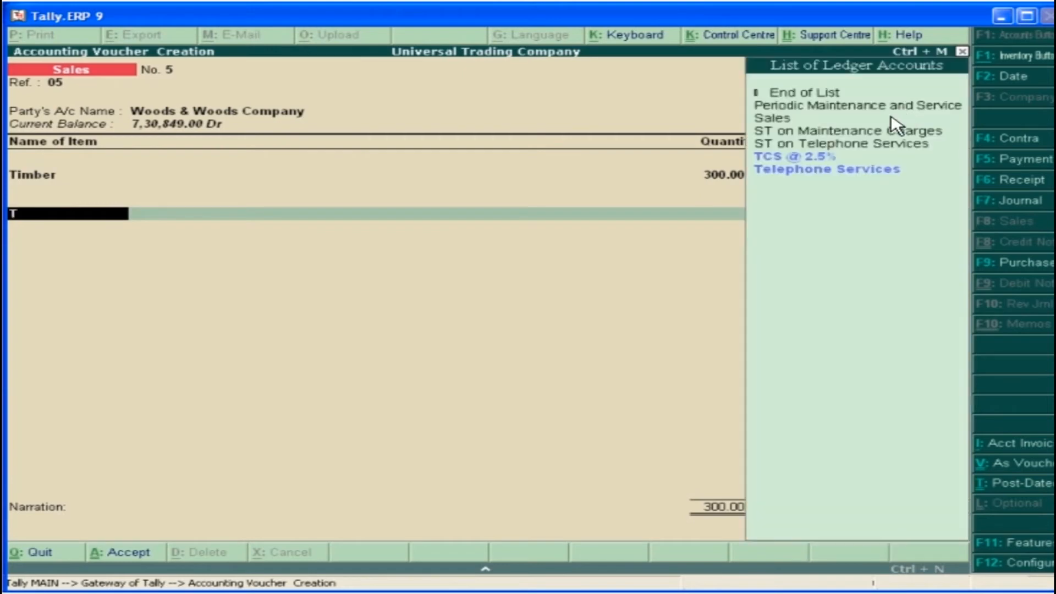
{"action": "key", "text": "Return"}
{"action": "key", "text": "Return"}
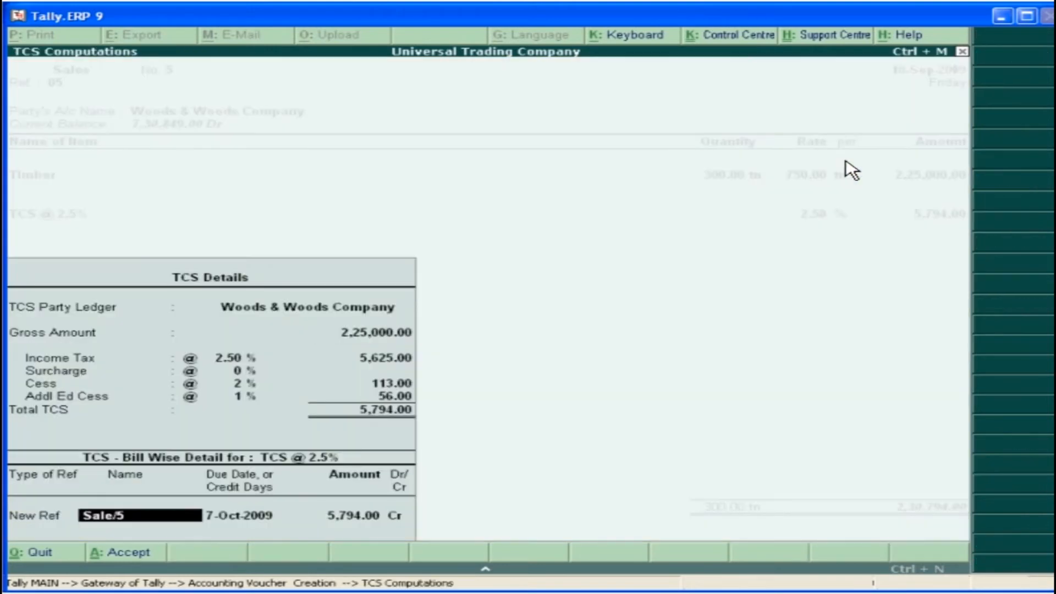
{"action": "key", "text": "Return"}
Record the party's bill-wise details as New Ref 05 and save the sales voucher
{"action": "key", "text": "Return"}
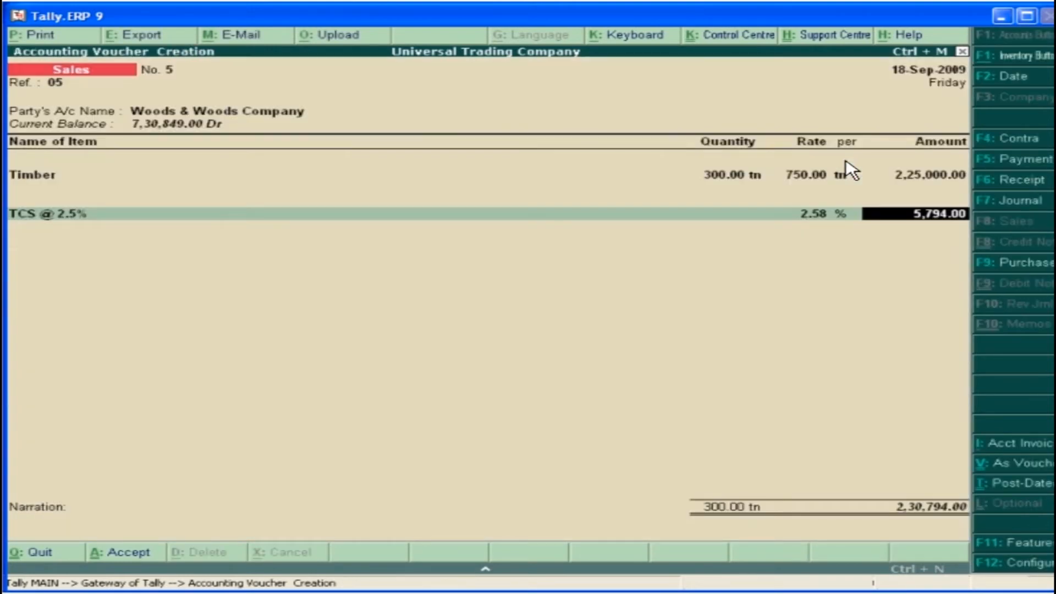
{"action": "key", "text": "Return"}
{"action": "key", "text": "Return"}
{"action": "key", "text": "Return"}
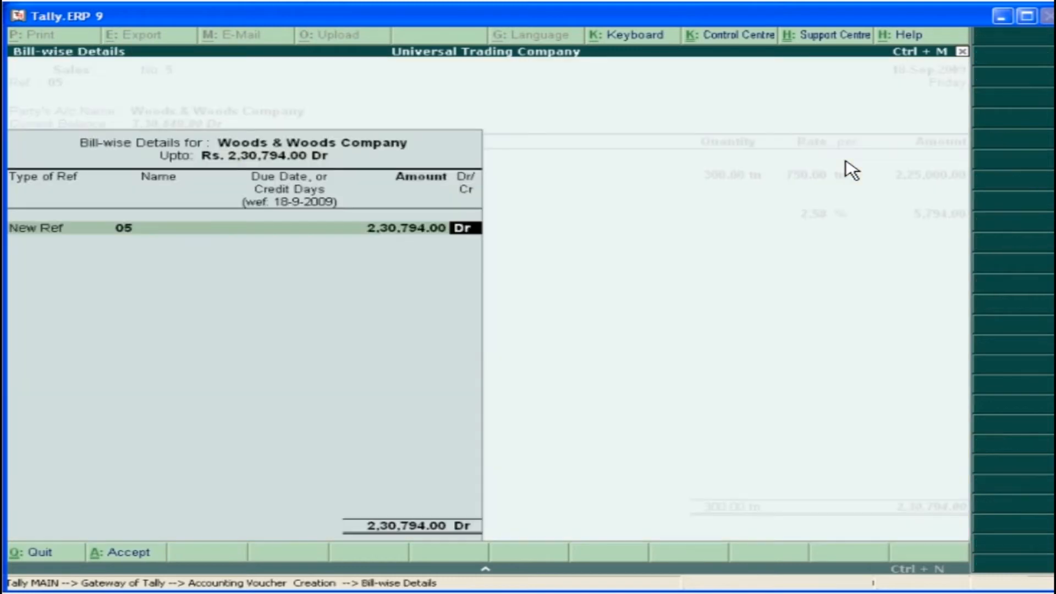
{"action": "key", "text": "Return"}
{"action": "key", "text": "Return"}
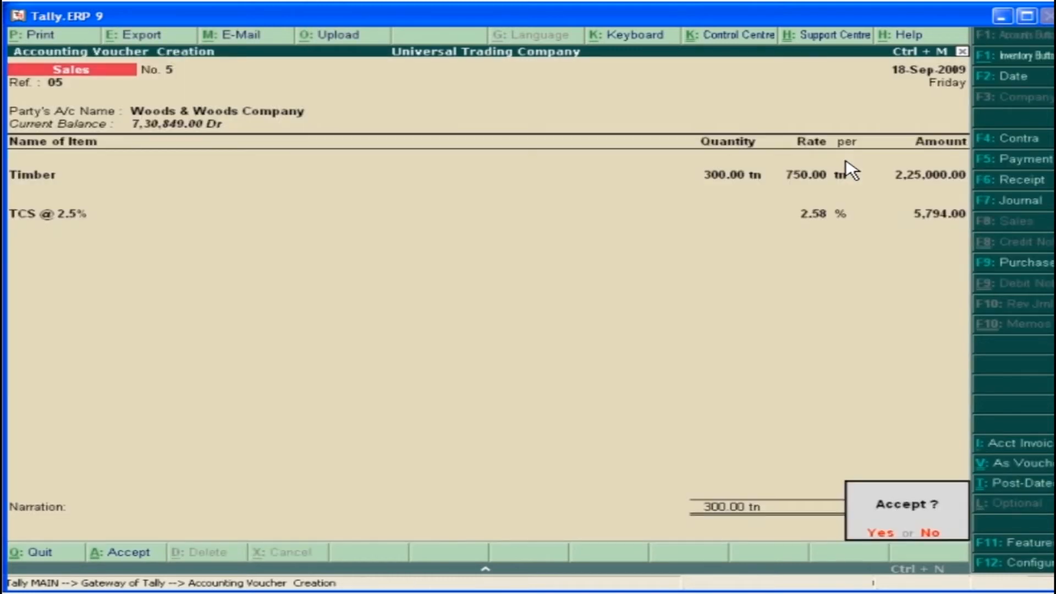
{"action": "left_click", "coordinate": [873, 536]}
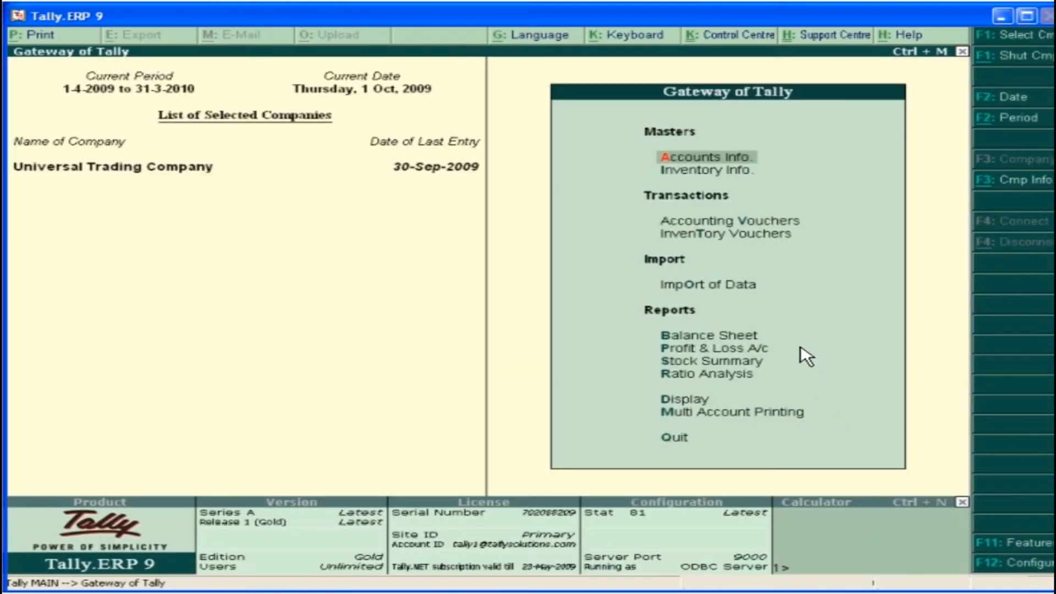
Start a payment voucher and fill it through the TCS Helper with ledger TCS @ 2.5%, status Company and date 30-9-2009
{"action": "left_click", "coordinate": [748, 222]}
{"action": "left_click", "coordinate": [1025, 447]}
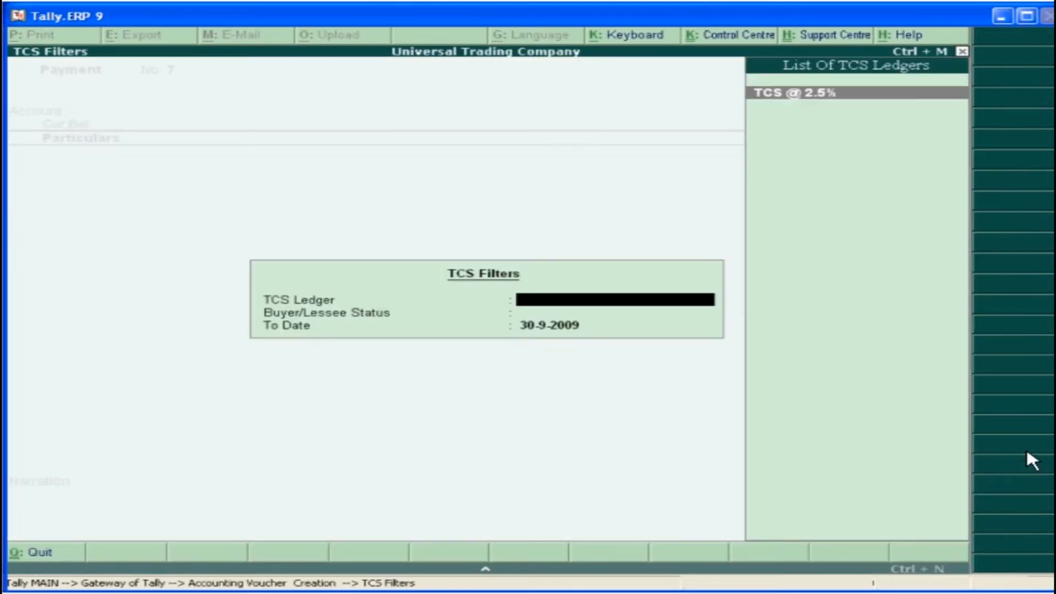
{"action": "left_click", "coordinate": [899, 94]}
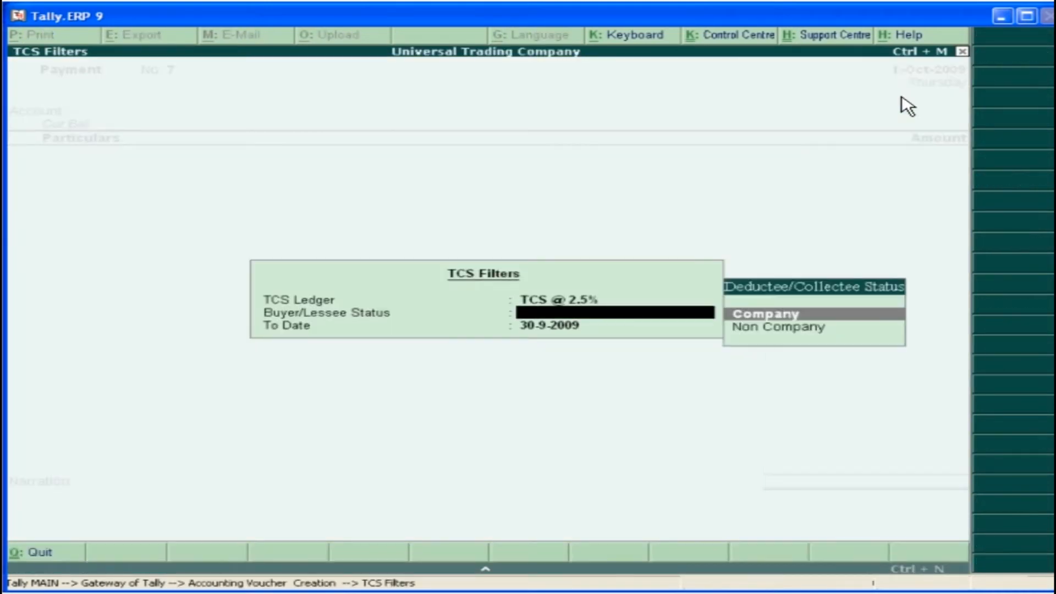
{"action": "left_click", "coordinate": [817, 318]}
{"action": "key", "text": "Return"}
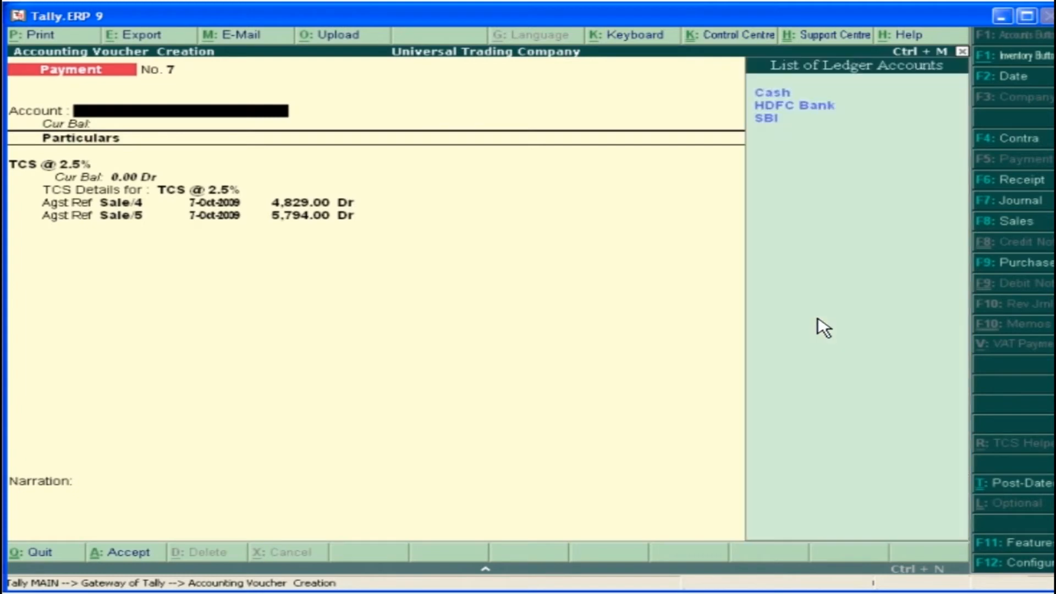
Pay the TCS from the SBI account with cheque number 562341 in the narration and save the payment voucher
{"action": "left_click", "coordinate": [782, 122]}
{"action": "type", "text": "562341"}
{"action": "key", "text": "Return"}
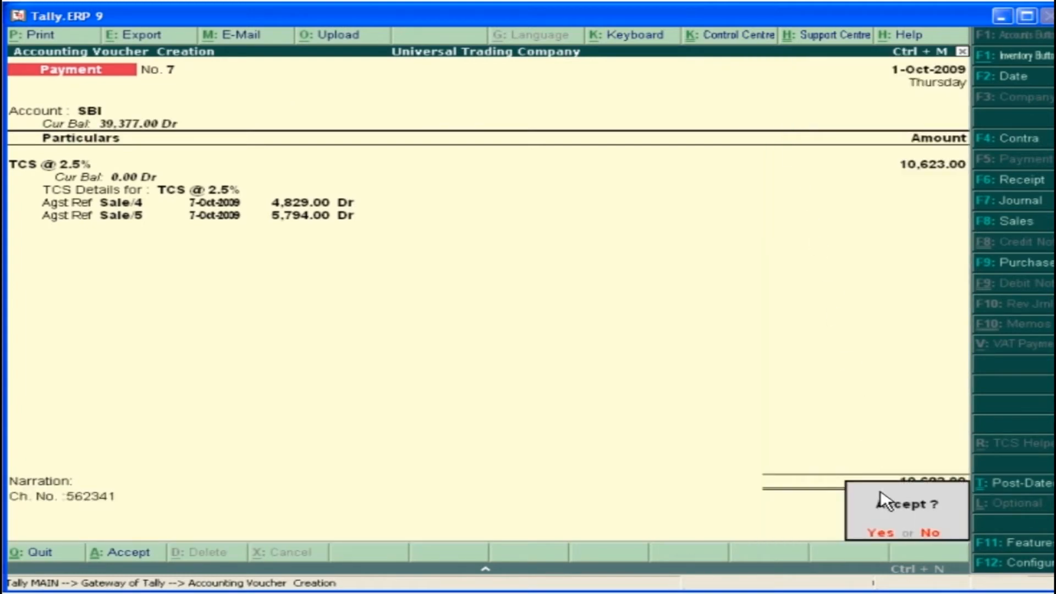
{"action": "left_click", "coordinate": [892, 538]}
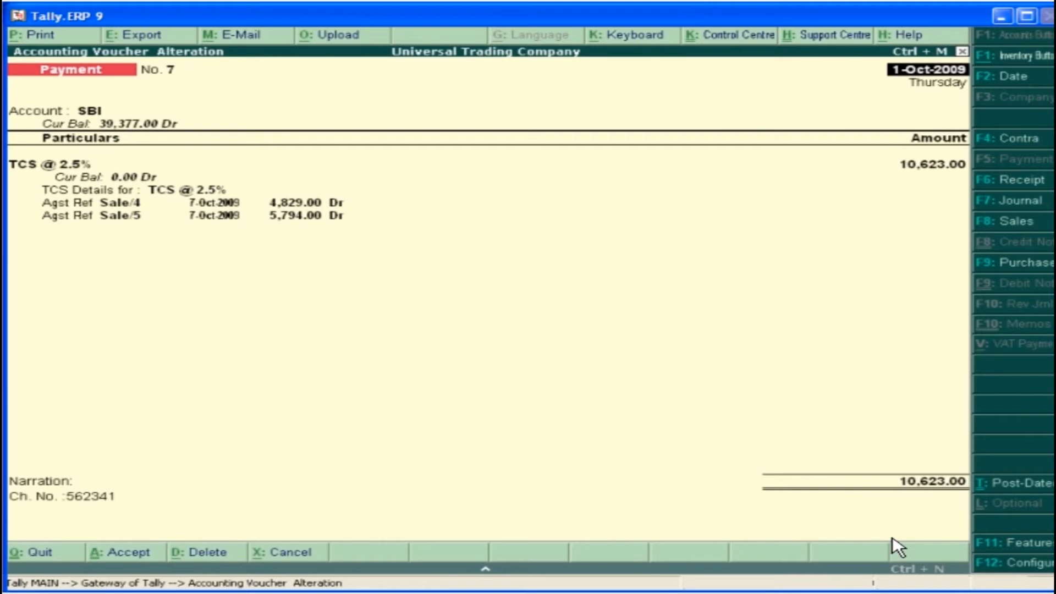
Preview the payment voucher printed as a TCS challan, and view the TCS Payables outstandings report
{"action": "left_click", "coordinate": [46, 36]}
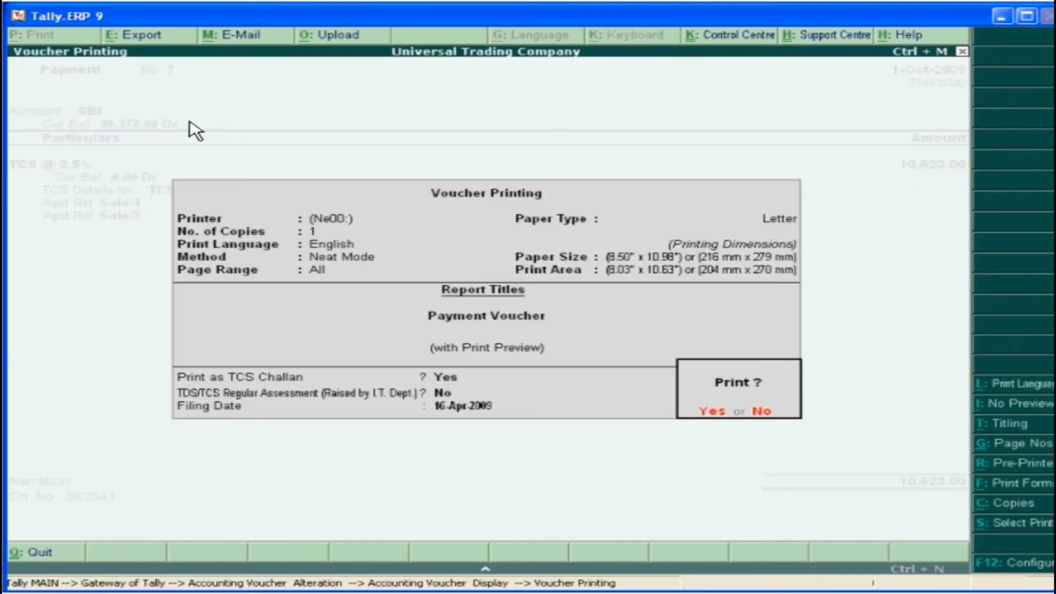
{"action": "left_click", "coordinate": [712, 416]}
{"action": "left_click", "coordinate": [700, 528]}
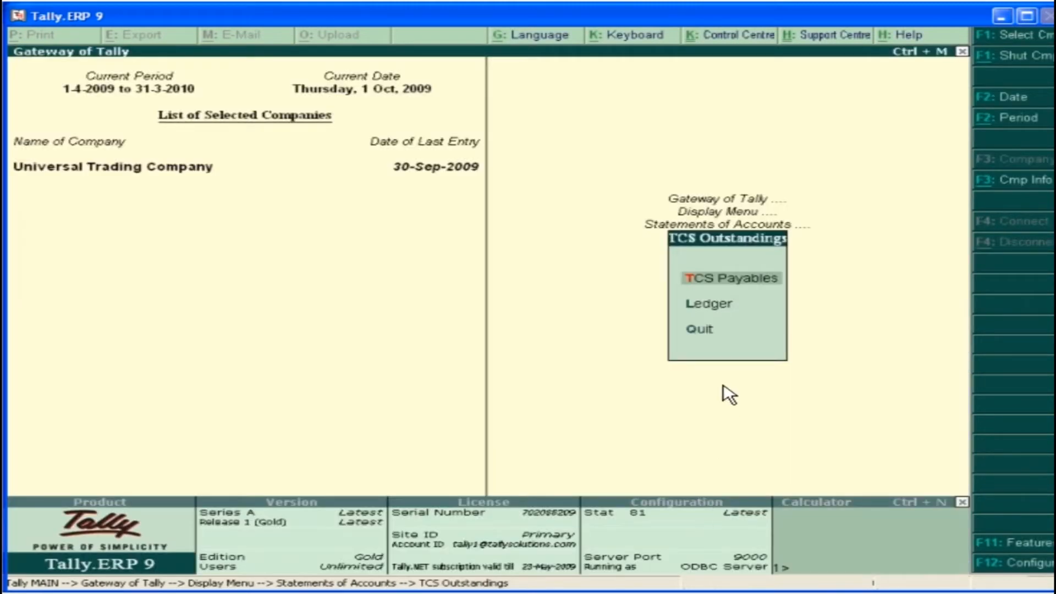
{"action": "left_click", "coordinate": [740, 279]}
{"action": "left_click", "coordinate": [1026, 40]}
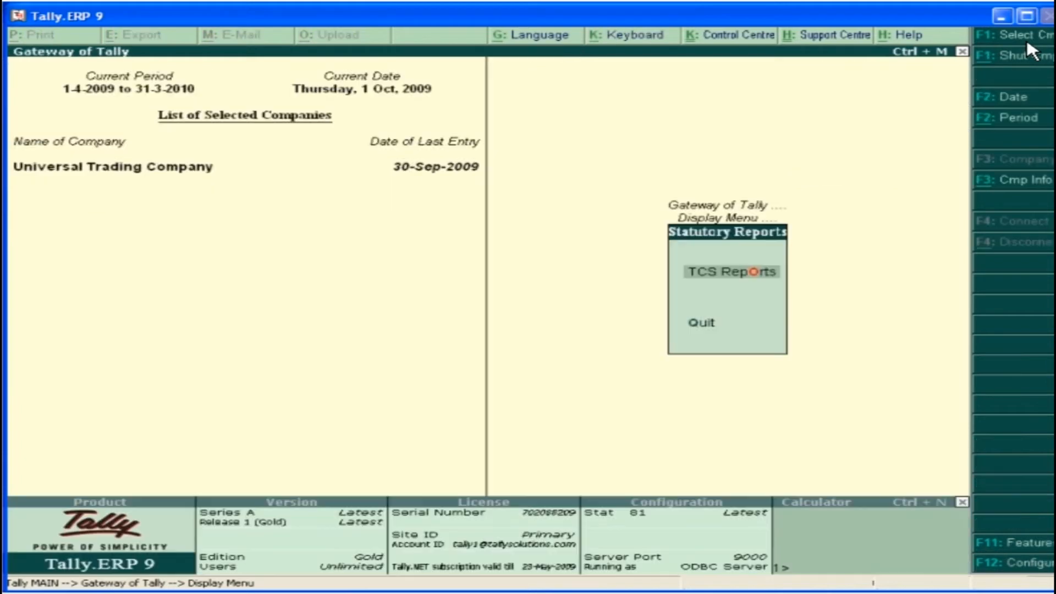
Generate TCS Form 27D for Woods & Woods Company from the statutory reports and examine its print preview
{"action": "left_click", "coordinate": [779, 285]}
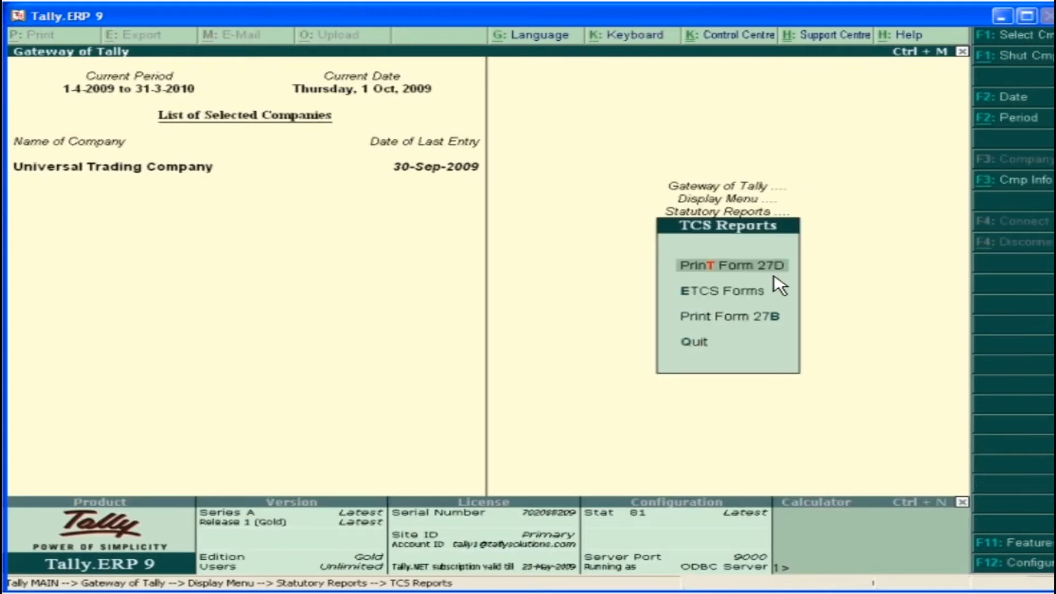
{"action": "left_click", "coordinate": [752, 270]}
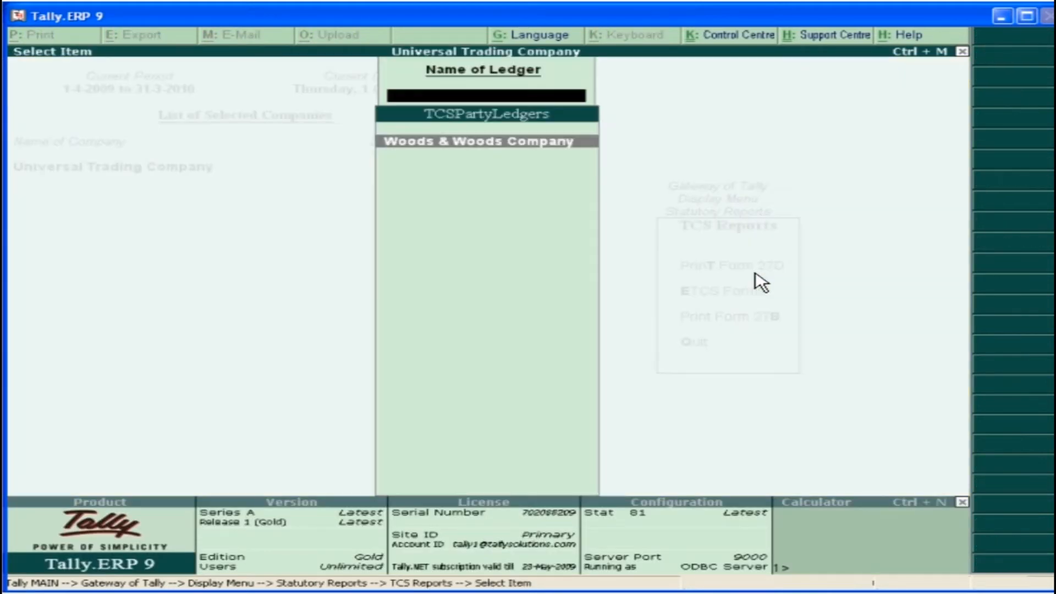
{"action": "left_click", "coordinate": [564, 142]}
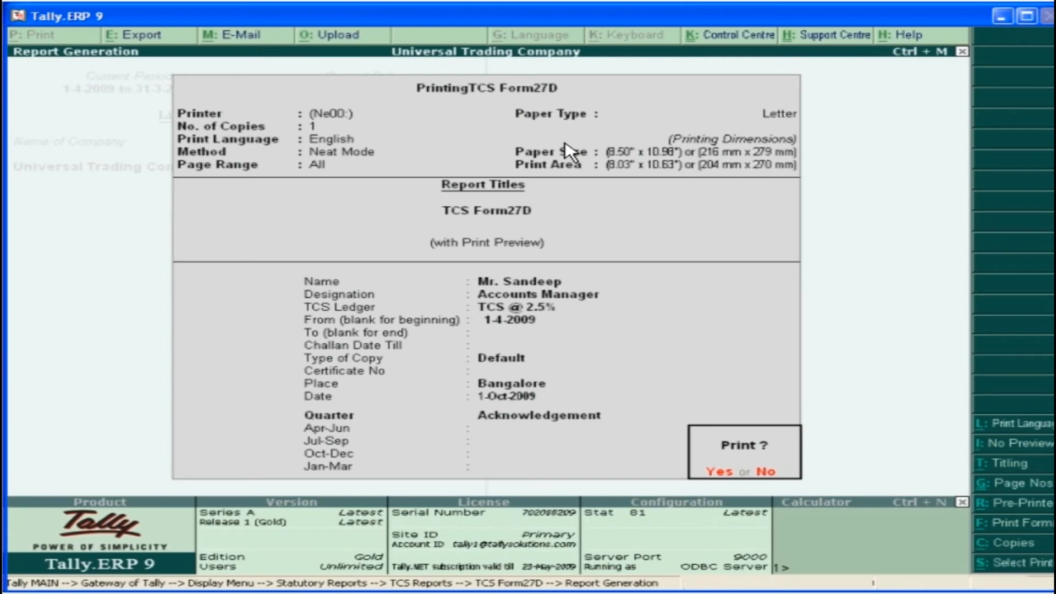
{"action": "left_click", "coordinate": [718, 471]}
{"action": "left_click", "coordinate": [654, 473]}
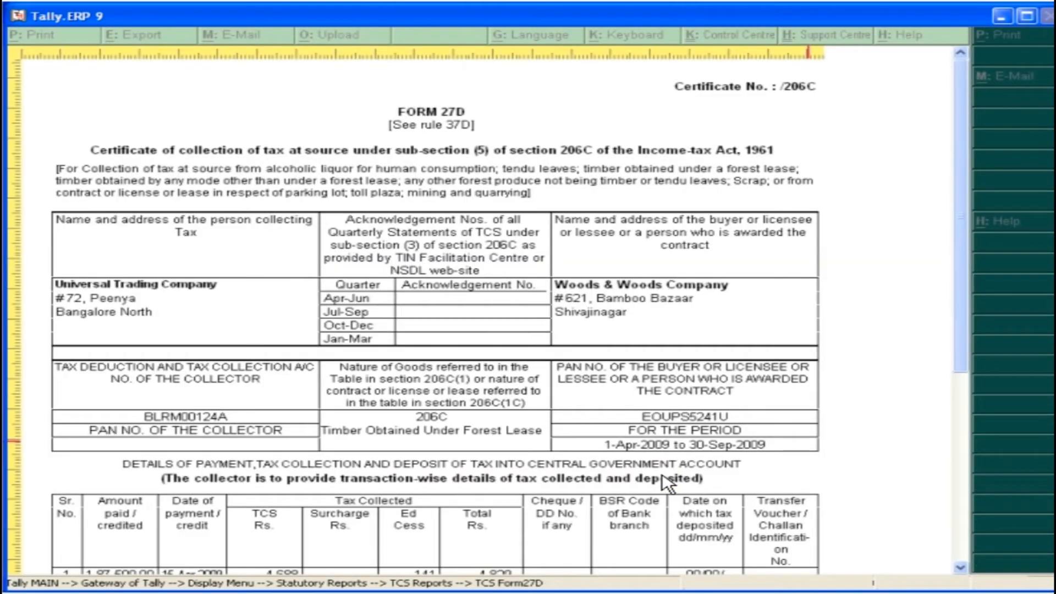
{"action": "key", "text": "Escape"}
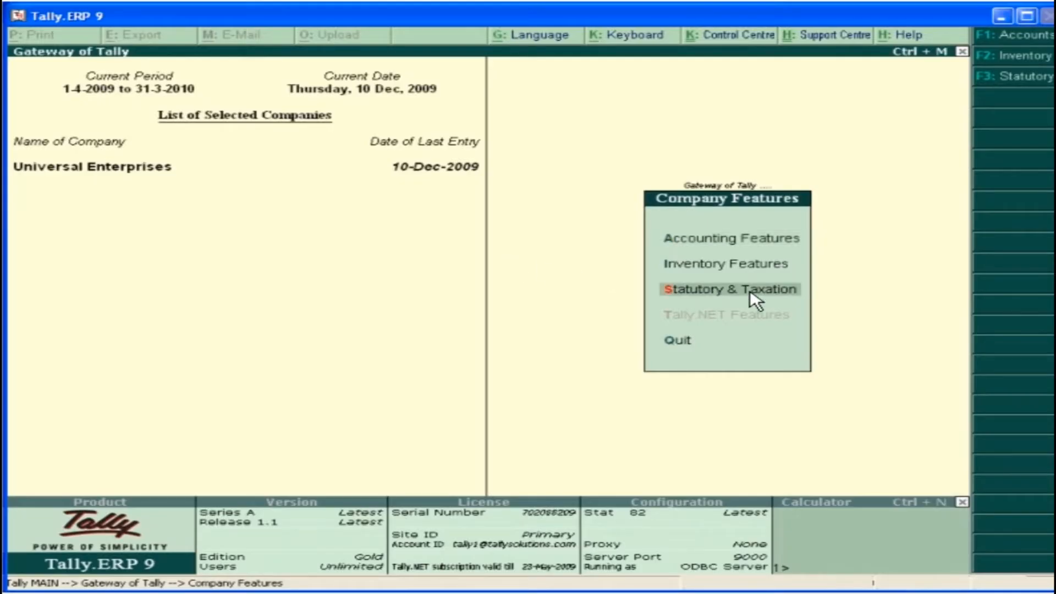
Enable Fringe Benefit Tax (FBT) and Set/Alter FBT Details in the Statutory & Taxation features of Universal Enterprises
{"action": "left_click", "coordinate": [756, 300]}
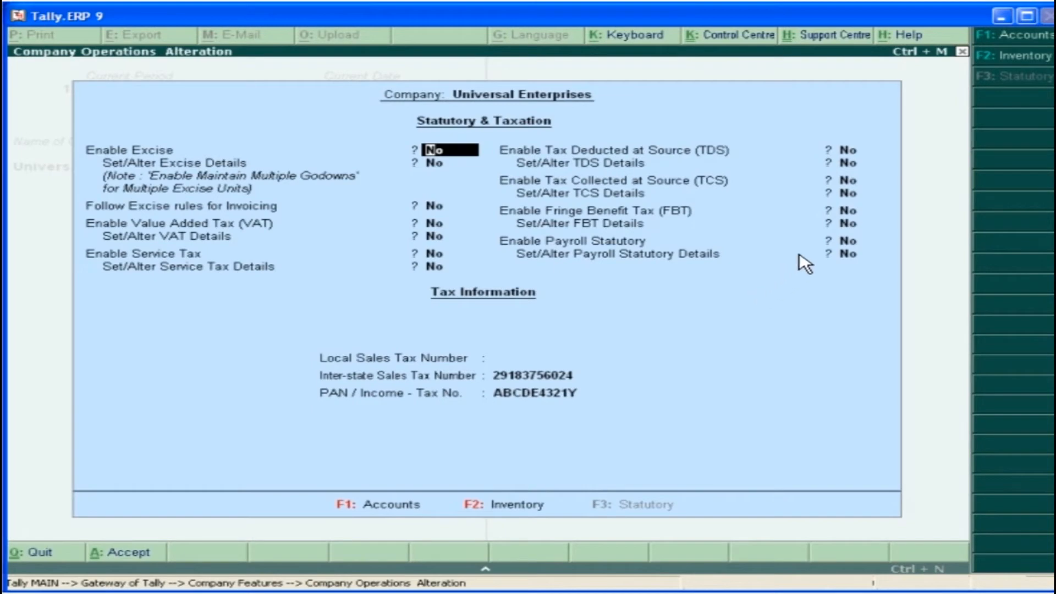
{"action": "left_click", "coordinate": [854, 214]}
{"action": "type", "text": "y"}
{"action": "key", "text": "Return"}
{"action": "type", "text": "y"}
{"action": "key", "text": "Return"}
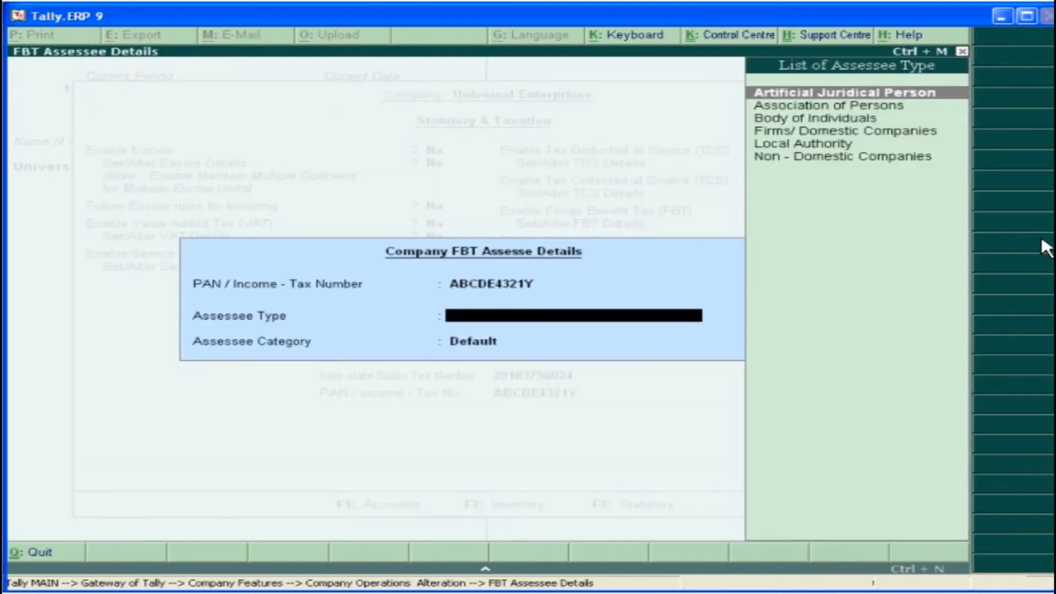
Set the FBT assessee type to Firms/ Domestic Companies with surcharge applicable and category Default, and save the company features
{"action": "key", "text": "Down"}
{"action": "key", "text": "Down"}
{"action": "key", "text": "Down"}
{"action": "key", "text": "Return"}
{"action": "type", "text": "ye"}
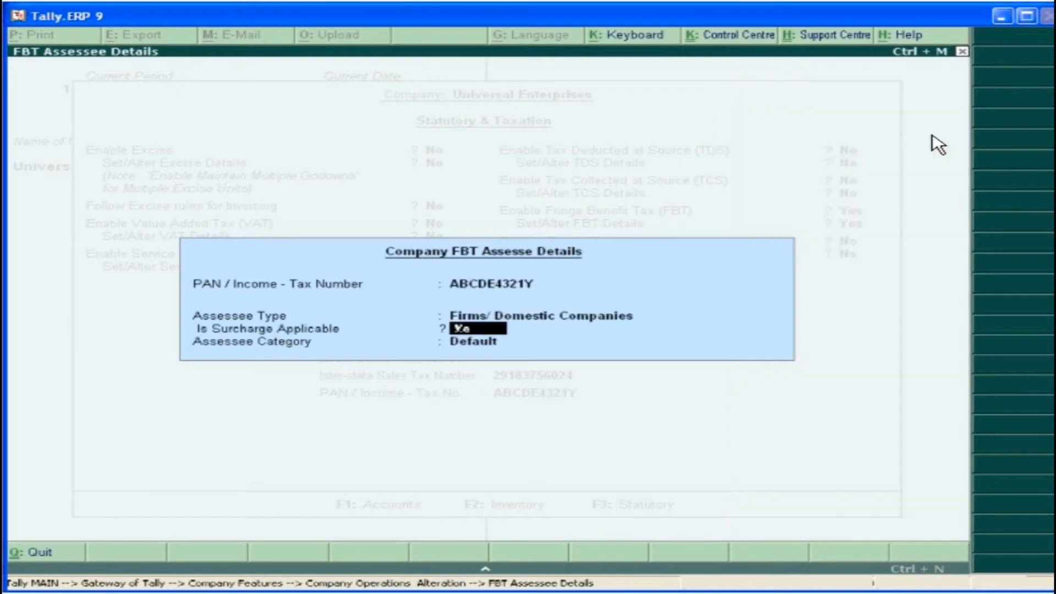
{"action": "key", "text": "Return"}
{"action": "key", "text": "Return"}
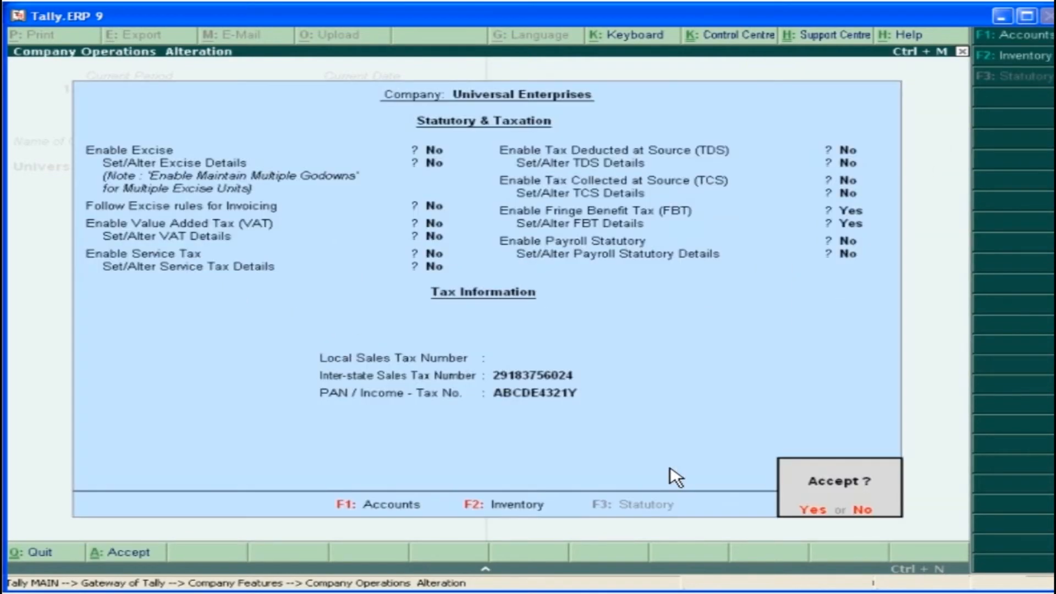
{"action": "left_click", "coordinate": [812, 516]}
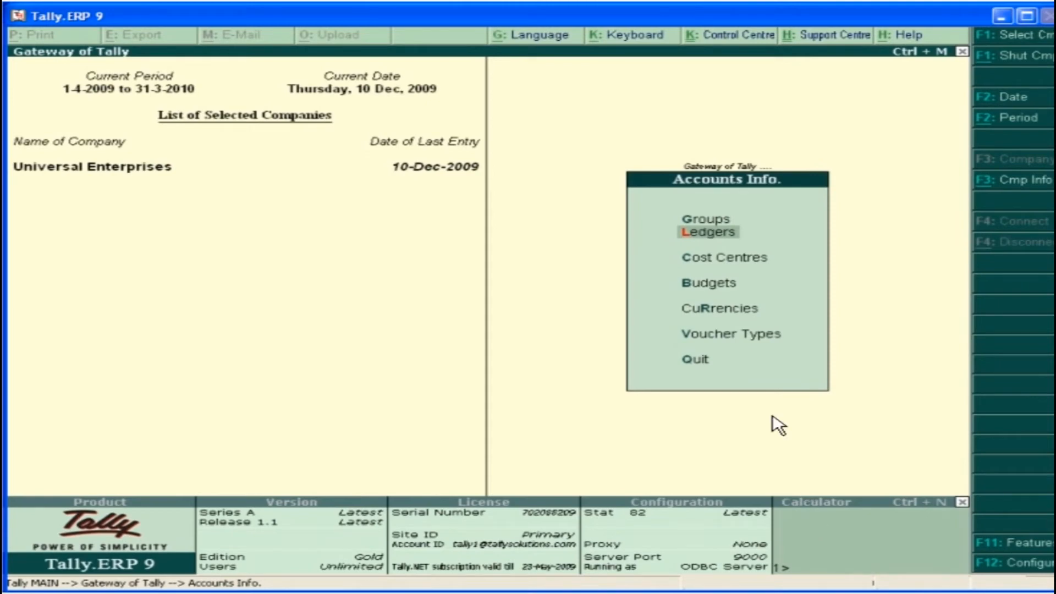
Start a new ledger named Employee Conveyance under Indirect Expenses
{"action": "left_click", "coordinate": [709, 234]}
{"action": "left_click", "coordinate": [720, 242]}
{"action": "type", "text": "Employee Conveyance"}
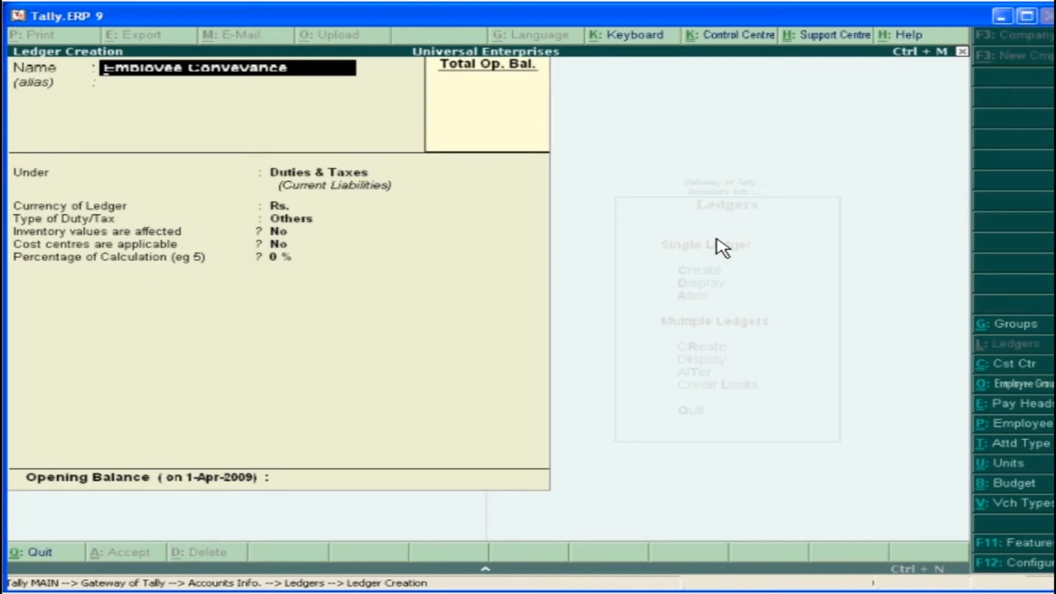
{"action": "key", "text": "Return"}
{"action": "key", "text": "Return"}
{"action": "left_click", "coordinate": [839, 315]}
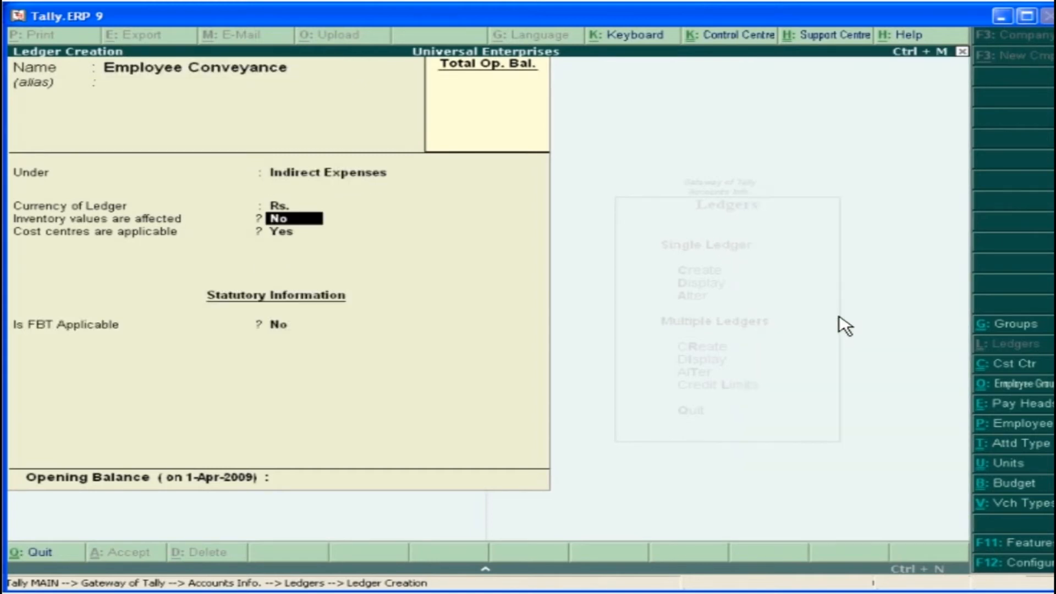
Turn off cost centres, apply FBT category Conveyance with exemption amounts allowed in vouchers, and save the Employee Conveyance ledger
{"action": "key", "text": "Return"}
{"action": "type", "text": "n"}
{"action": "key", "text": "Return"}
{"action": "type", "text": "y"}
{"action": "key", "text": "Return"}
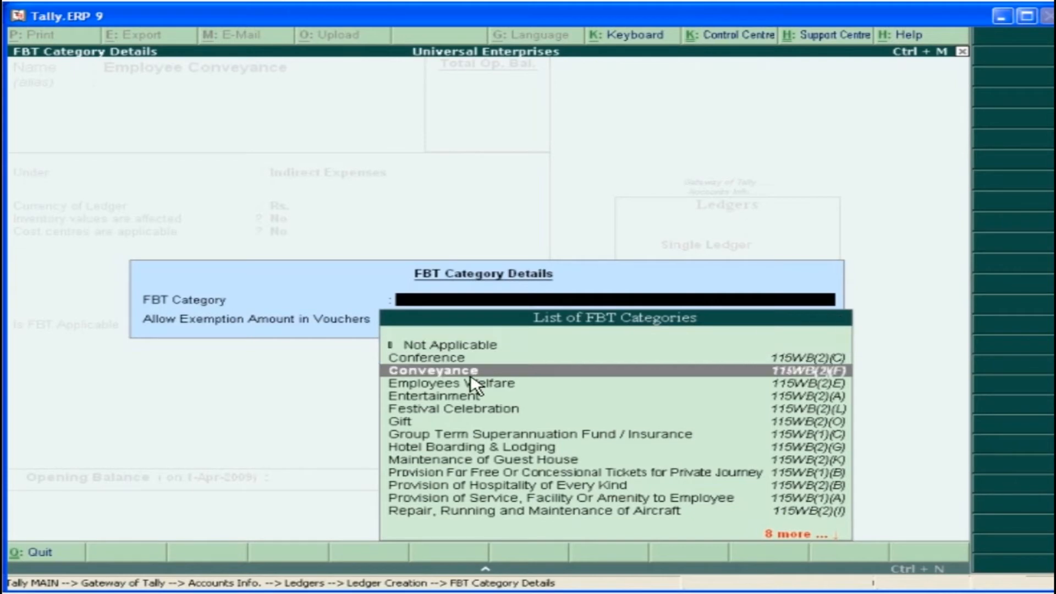
{"action": "key", "text": "Return"}
{"action": "type", "text": "y"}
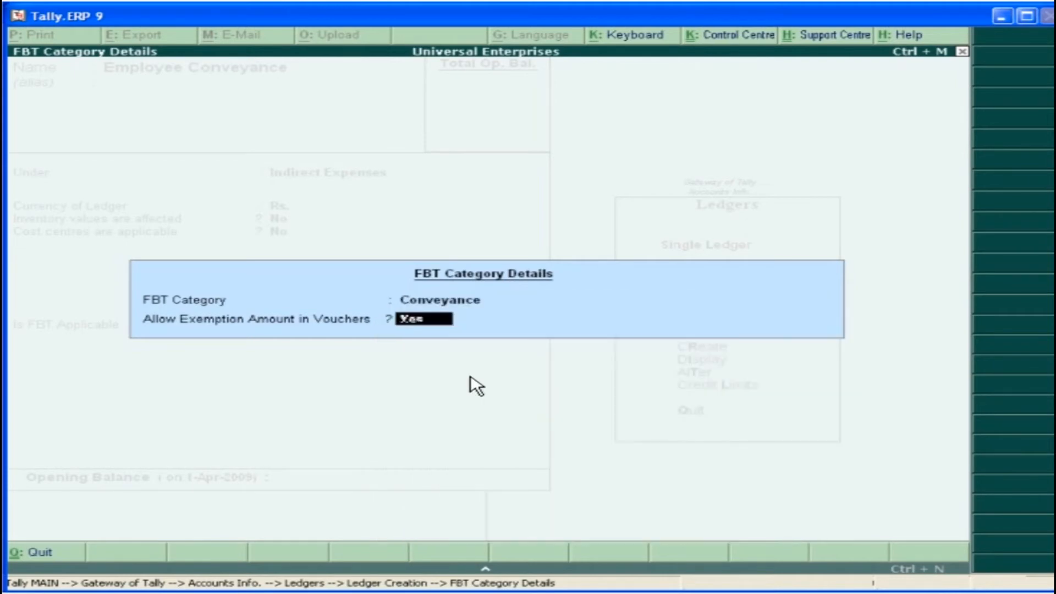
{"action": "key", "text": "Return"}
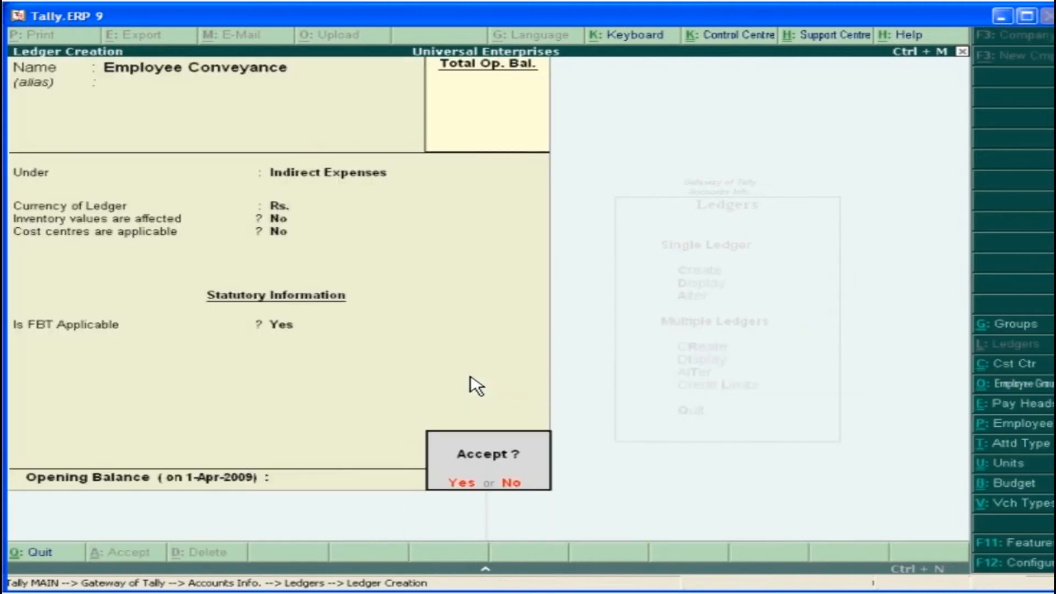
{"action": "key", "text": "Return"}
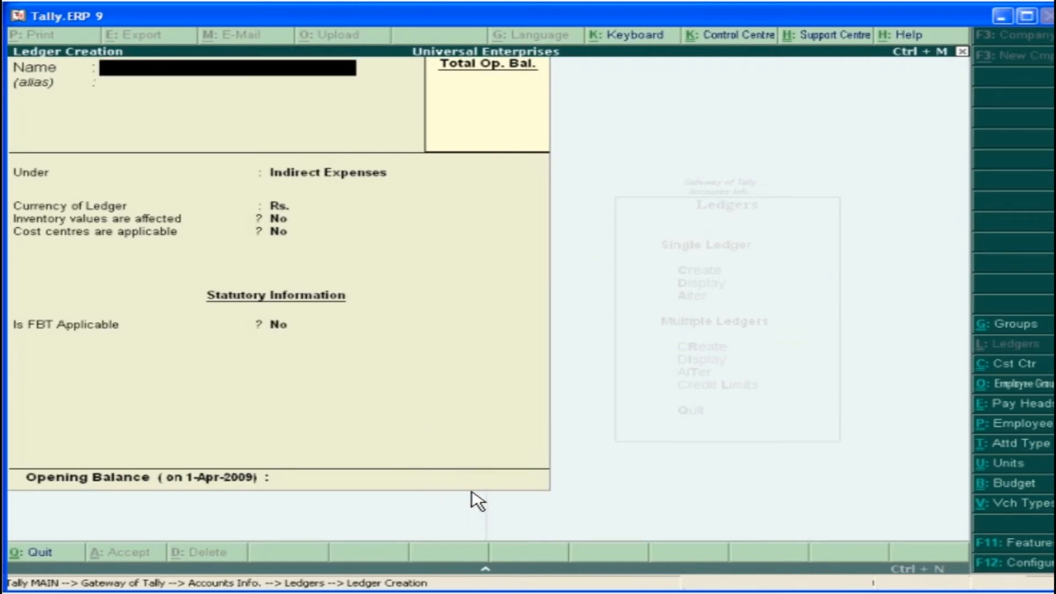
Create the ledger Fringe Benefit Tax under Duties & Taxes with duty/tax type FBT, and save it
{"action": "type", "text": "Fringe Benefit Tax"}
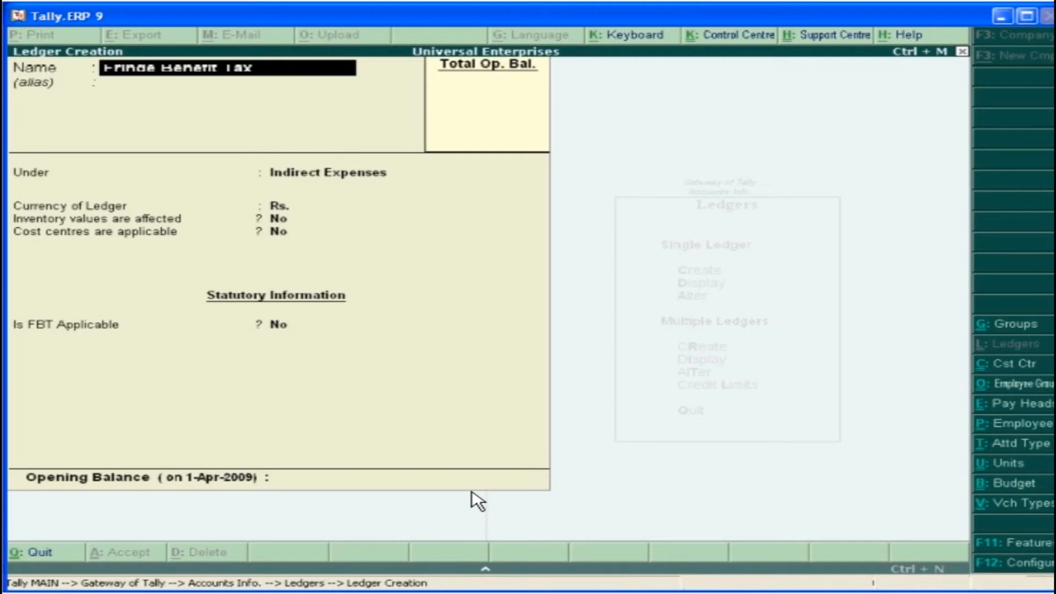
{"action": "key", "text": "Return"}
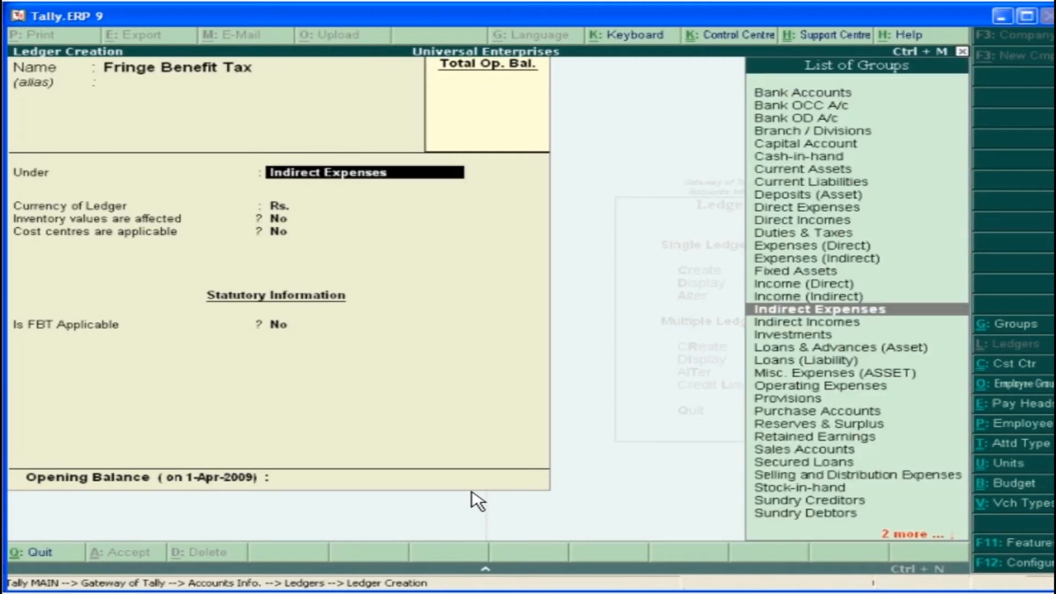
{"action": "left_click", "coordinate": [810, 235]}
{"action": "key", "text": "Return"}
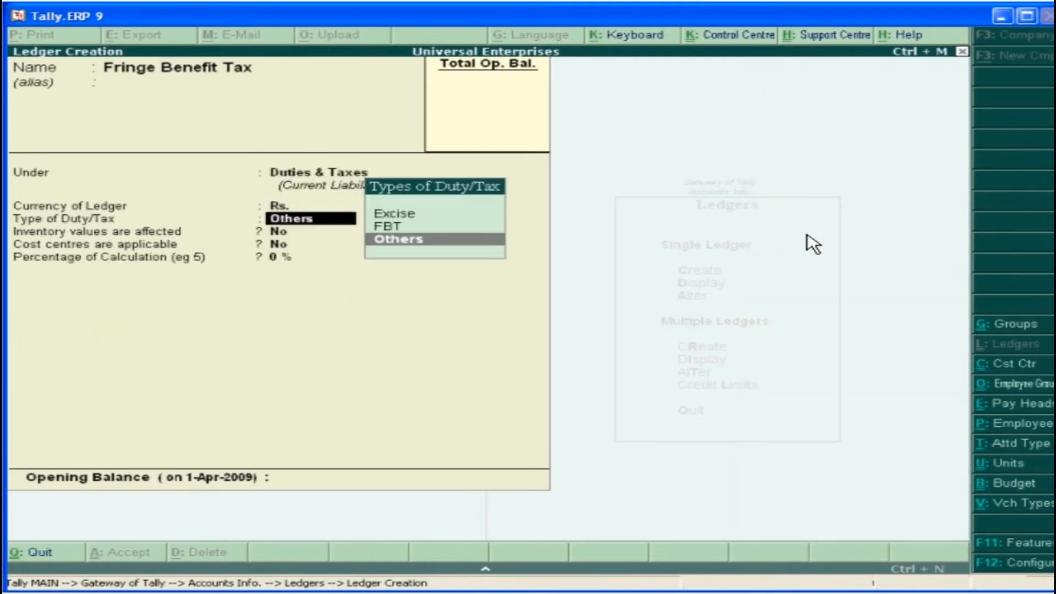
{"action": "left_click", "coordinate": [408, 230]}
{"action": "key", "text": "Return"}
{"action": "key", "text": "Return"}
{"action": "key", "text": "Return"}
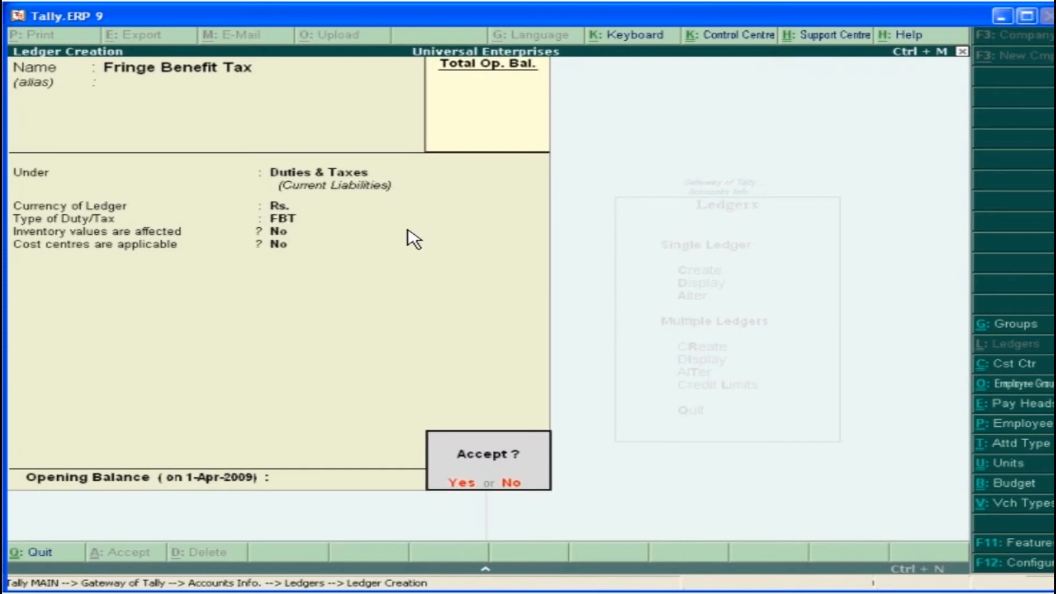
{"action": "left_click", "coordinate": [470, 487]}
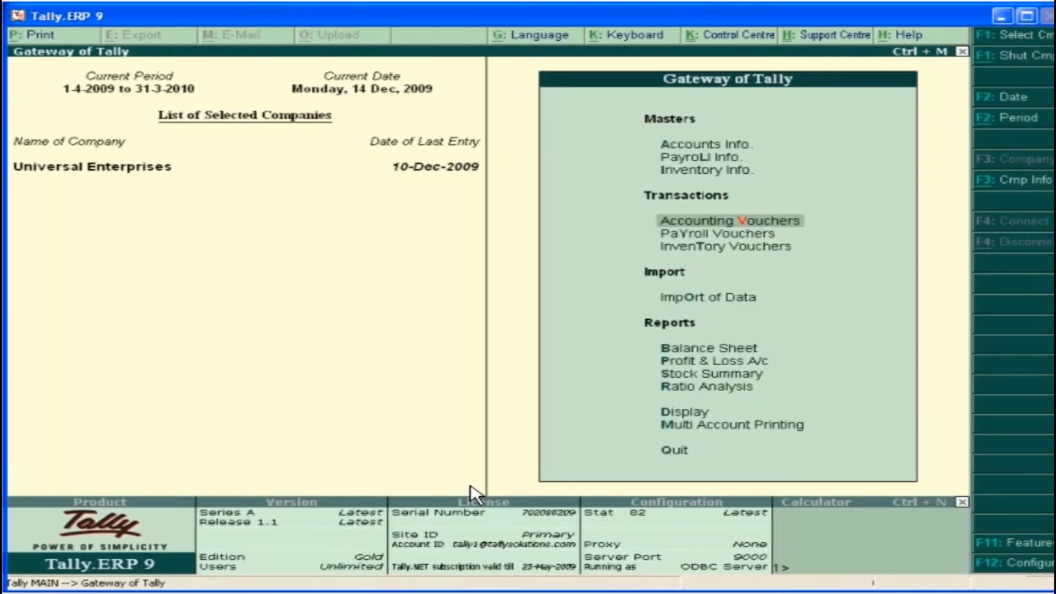
Start a payment voucher paid from Cash with Employee Conveyance as the expense ledger
{"action": "left_click", "coordinate": [769, 227]}
{"action": "type", "text": "C"}
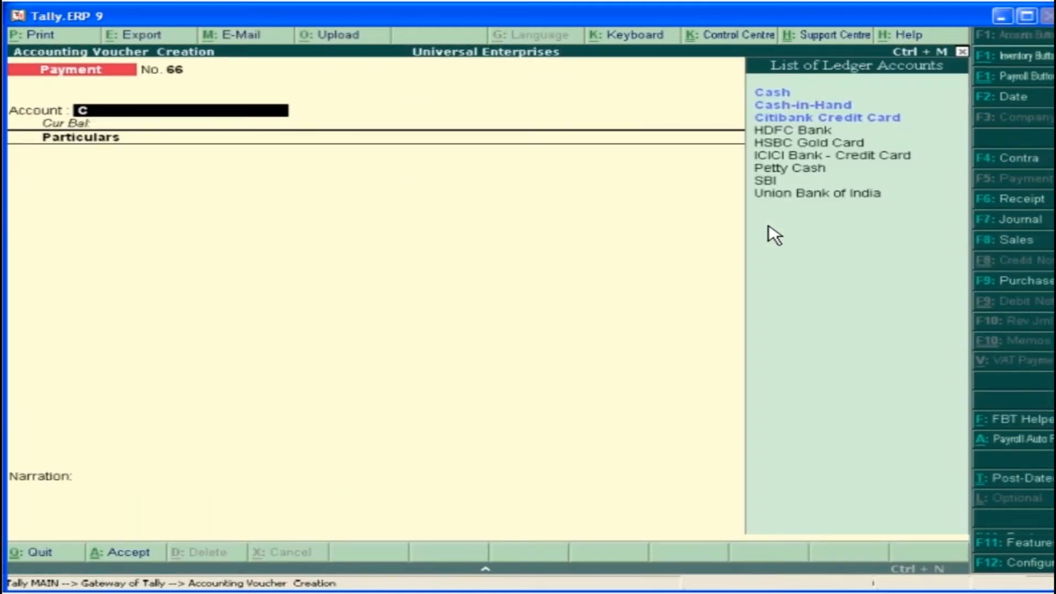
{"action": "left_click", "coordinate": [780, 94]}
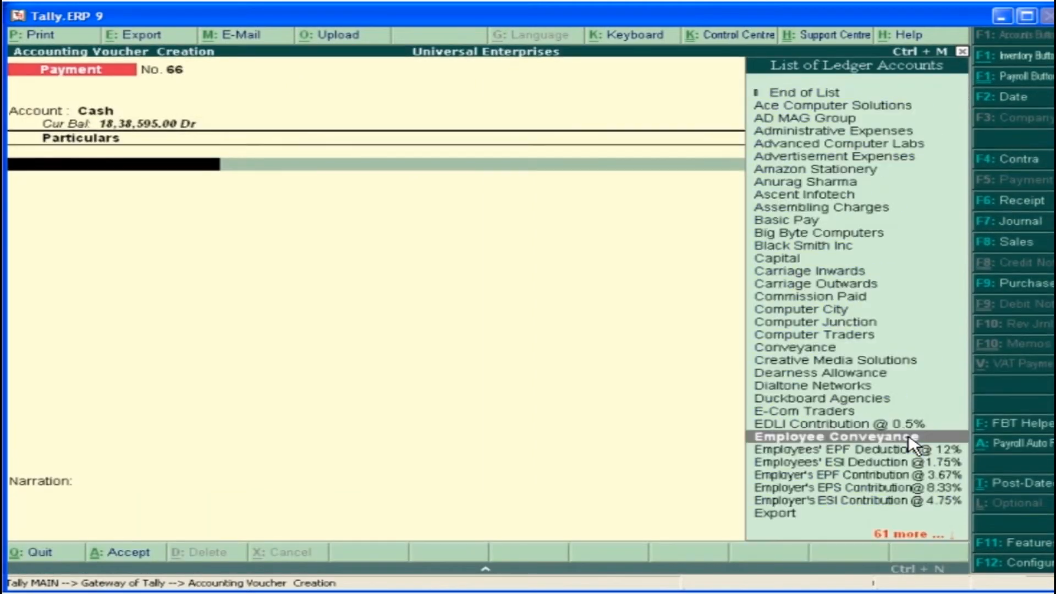
{"action": "left_click", "coordinate": [908, 438]}
{"action": "key", "text": "Return"}
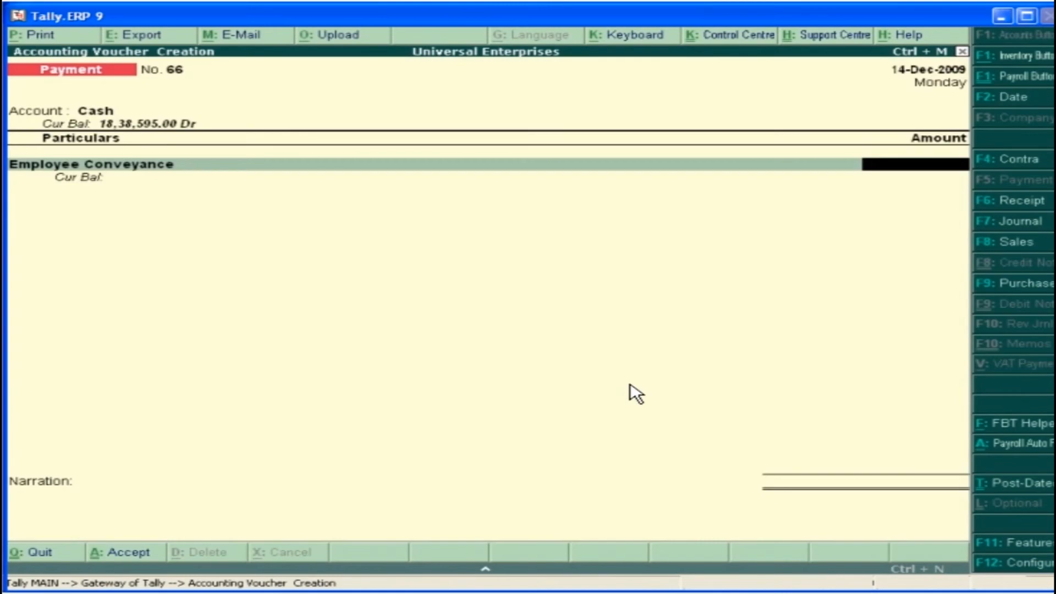
Record the conveyance payment of 12,000 with an exempt amount of 2,000, and open the FBT Computation report
{"action": "type", "text": "12,000"}
{"action": "key", "text": "Return"}
{"action": "type", "text": "3000"}
{"action": "key", "text": "Return"}
{"action": "key", "text": "Return"}
{"action": "key", "text": "Return"}
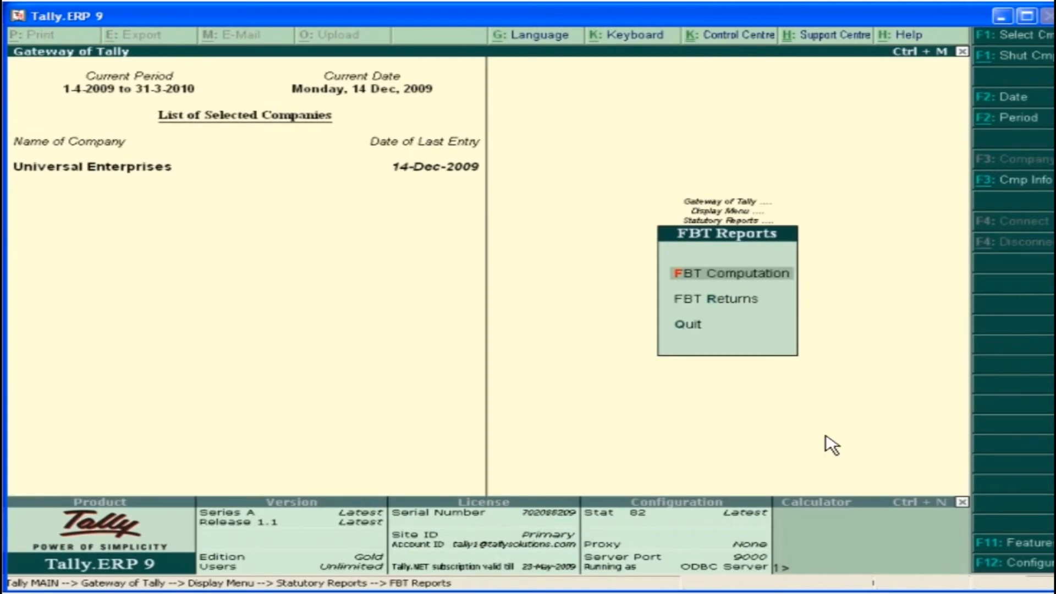
{"action": "left_click", "coordinate": [727, 276]}
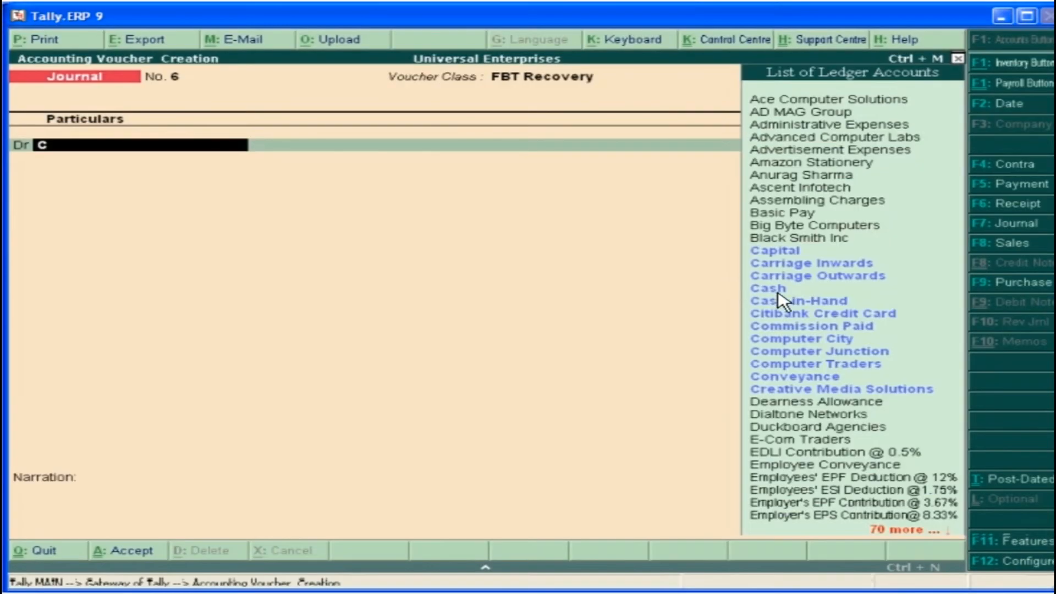
Record an FBT Recovery journal for 15-Dec-2009 debiting Cash and crediting Employee Conveyance with 5,000
{"action": "left_click", "coordinate": [777, 291]}
{"action": "type", "text": "5000"}
{"action": "key", "text": "Return"}
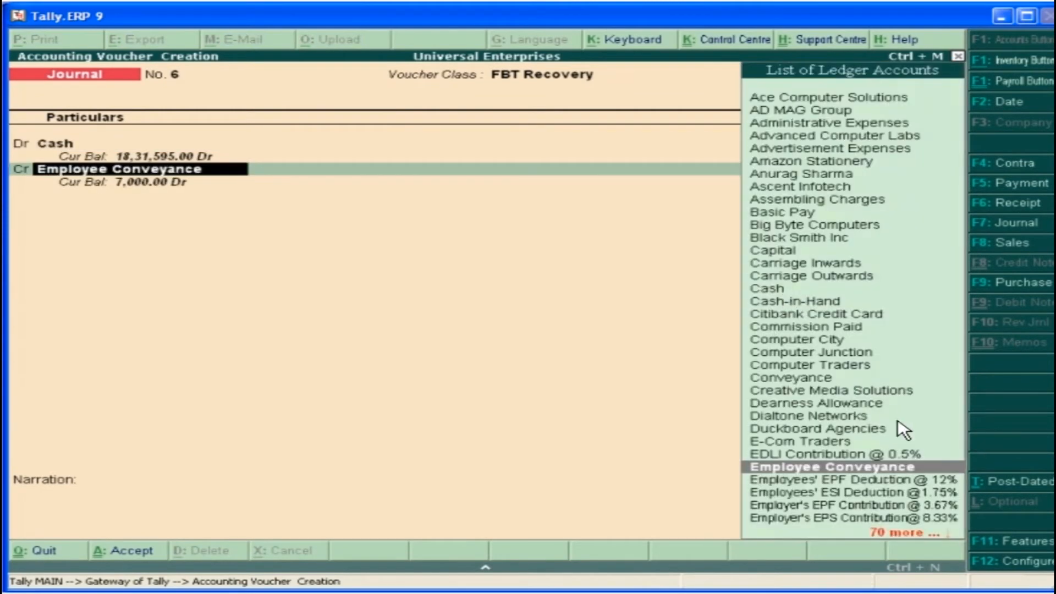
{"action": "left_click", "coordinate": [943, 471]}
{"action": "left_click", "coordinate": [658, 390]}
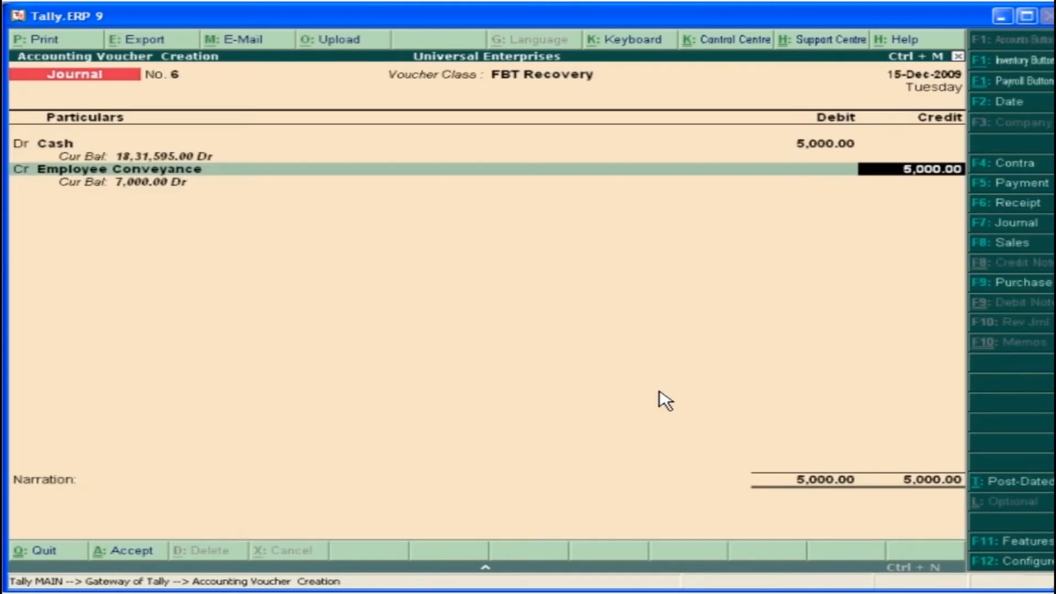
{"action": "key", "text": "Return"}
{"action": "key", "text": "Return"}
{"action": "left_click", "coordinate": [877, 531]}
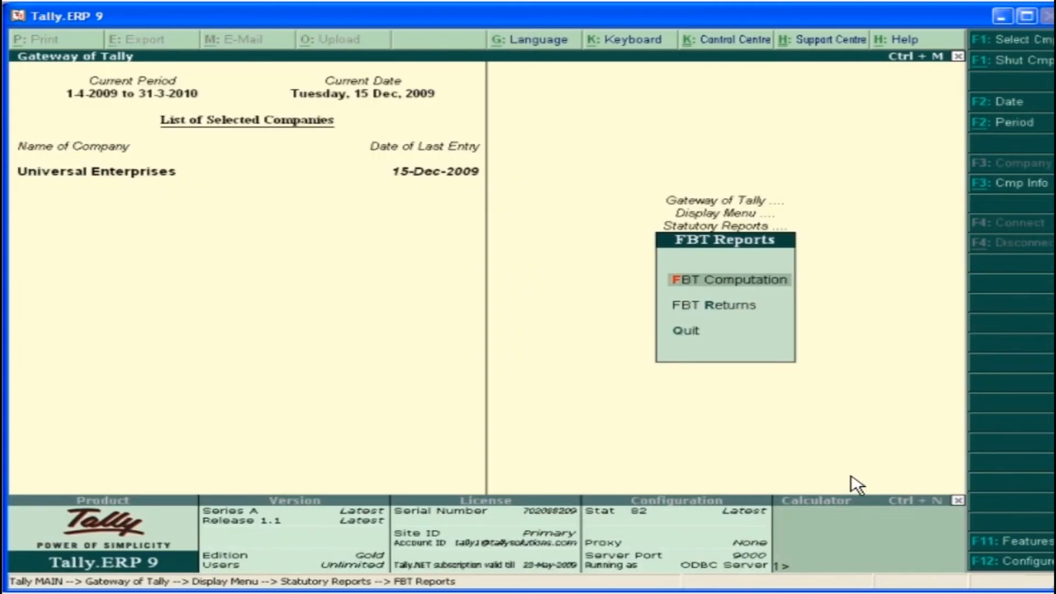
Review the recovered amount in the December FBT Computation report, and return to the Gateway of Tally
{"action": "left_click", "coordinate": [748, 284]}
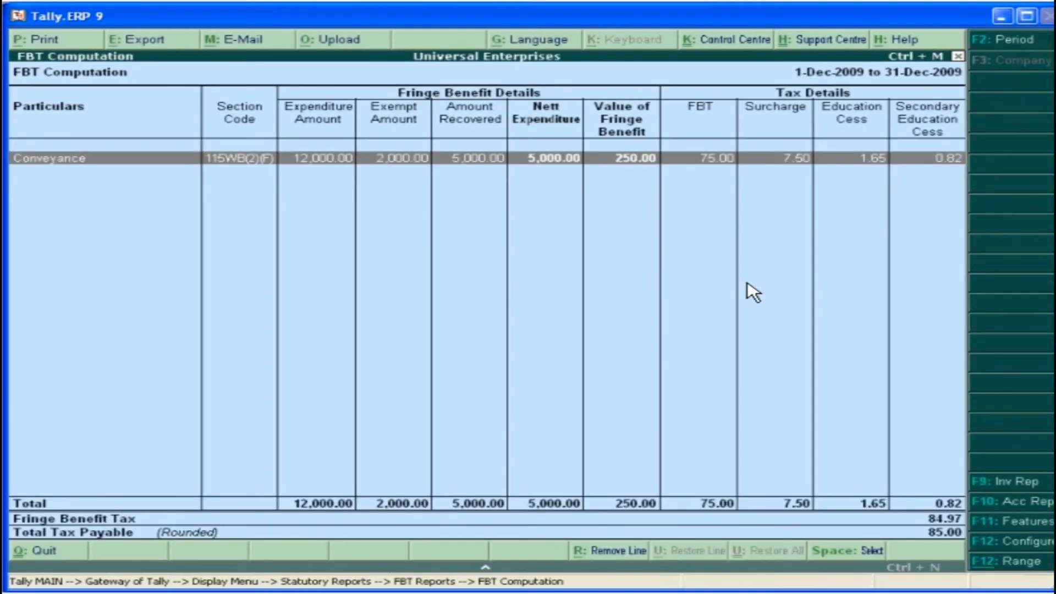
{"action": "key", "text": "Escape"}
{"action": "key", "text": "Escape"}
{"action": "key", "text": "Escape"}
{"action": "key", "text": "Escape"}
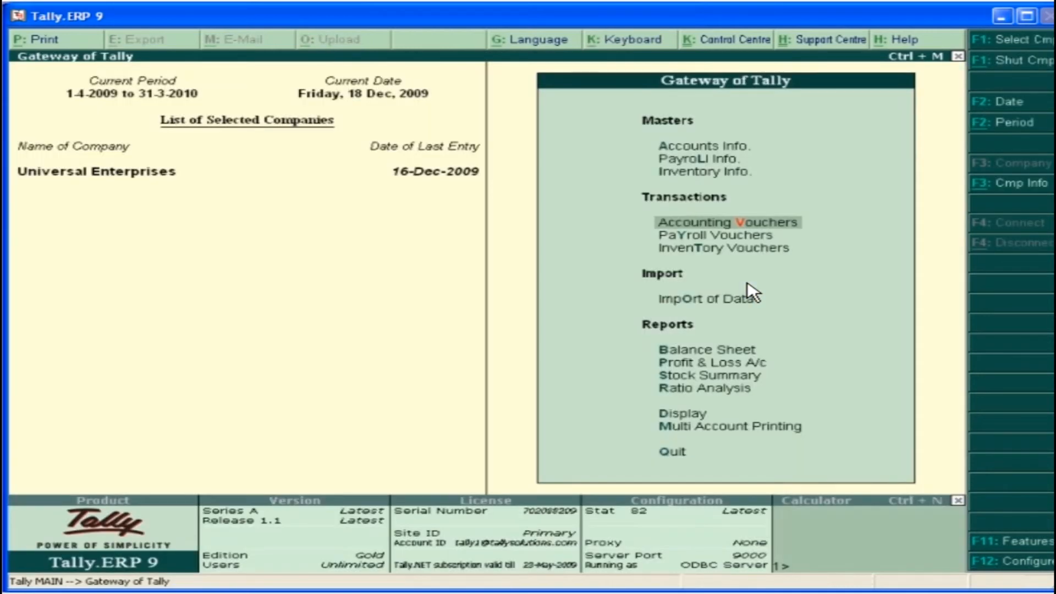
In a new payment voucher, fill the FBT Helper with Advance Tax (100), ledger Fringe Benefit Tax and period 1-10-2009 to 31-12-2009
{"action": "left_click", "coordinate": [767, 228]}
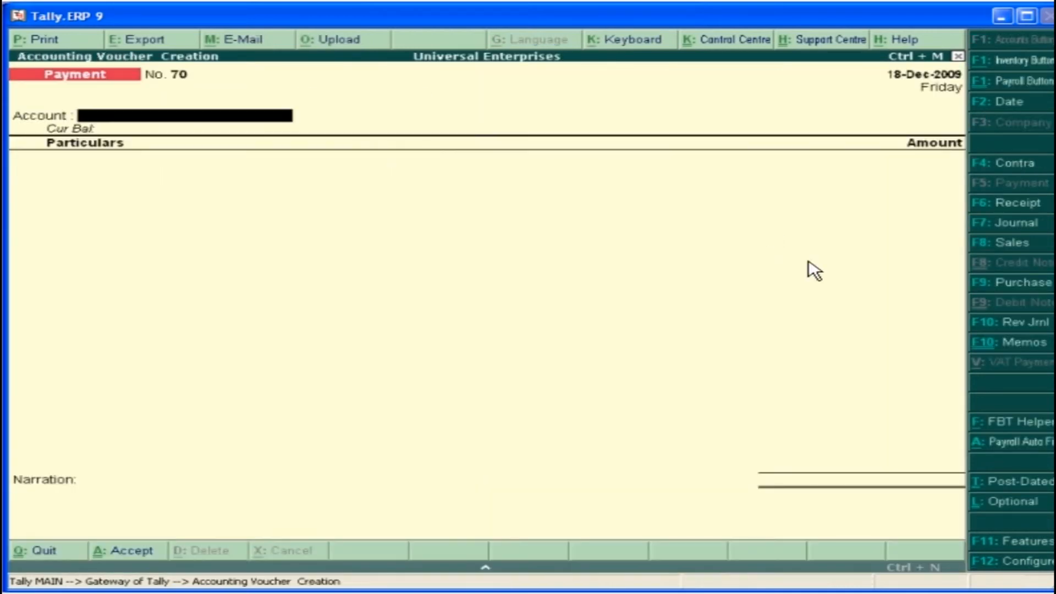
{"action": "left_click", "coordinate": [1021, 432]}
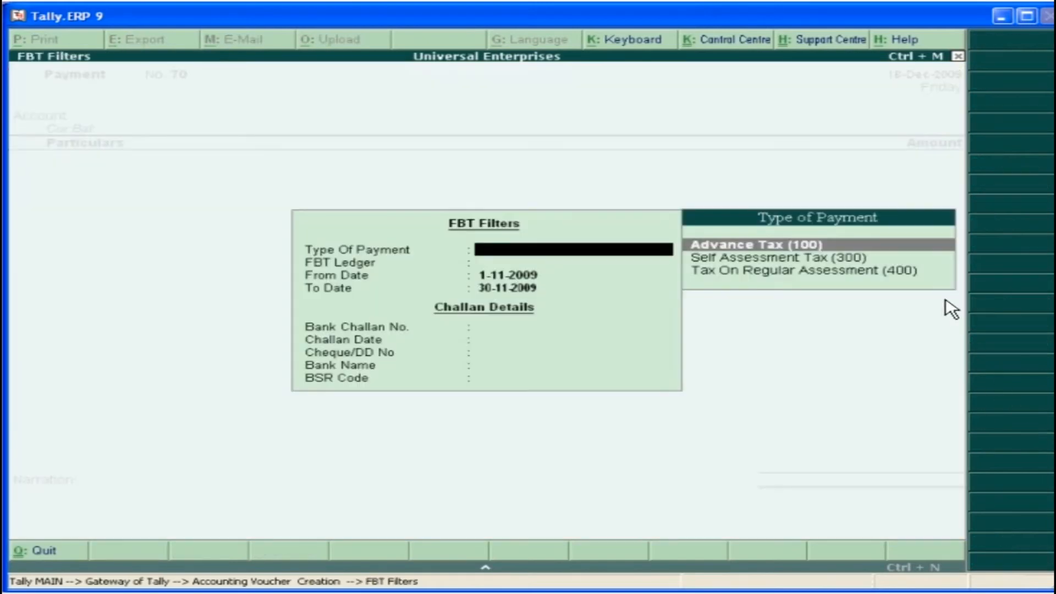
{"action": "left_click", "coordinate": [910, 242]}
{"action": "left_click", "coordinate": [842, 101]}
{"action": "type", "text": "1-10-2009"}
{"action": "key", "text": "Return"}
{"action": "type", "text": "31-12-2009"}
{"action": "key", "text": "Return"}
{"action": "key", "text": "Return"}
Enter challan date 18-12-2009, cheque number 546923, bank SBI and BSR code 894521, and pay the tax from Cash
{"action": "type", "text": "18-12-2009"}
{"action": "key", "text": "Return"}
{"action": "type", "text": "546923"}
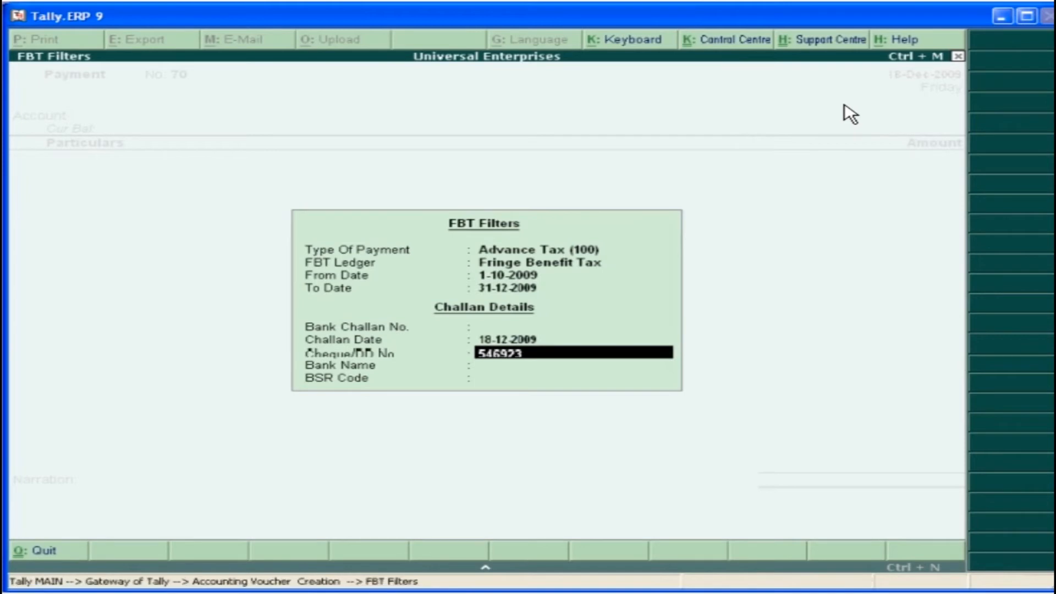
{"action": "key", "text": "Return"}
{"action": "type", "text": "SBI"}
{"action": "key", "text": "Return"}
{"action": "type", "text": "894521"}
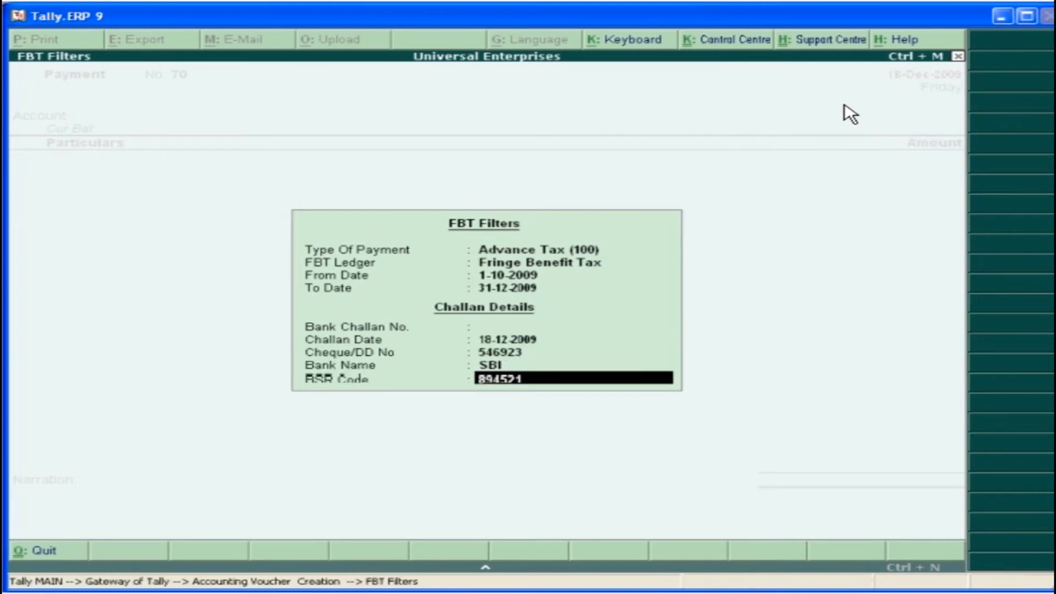
{"action": "key", "text": "Return"}
{"action": "left_click", "coordinate": [777, 100]}
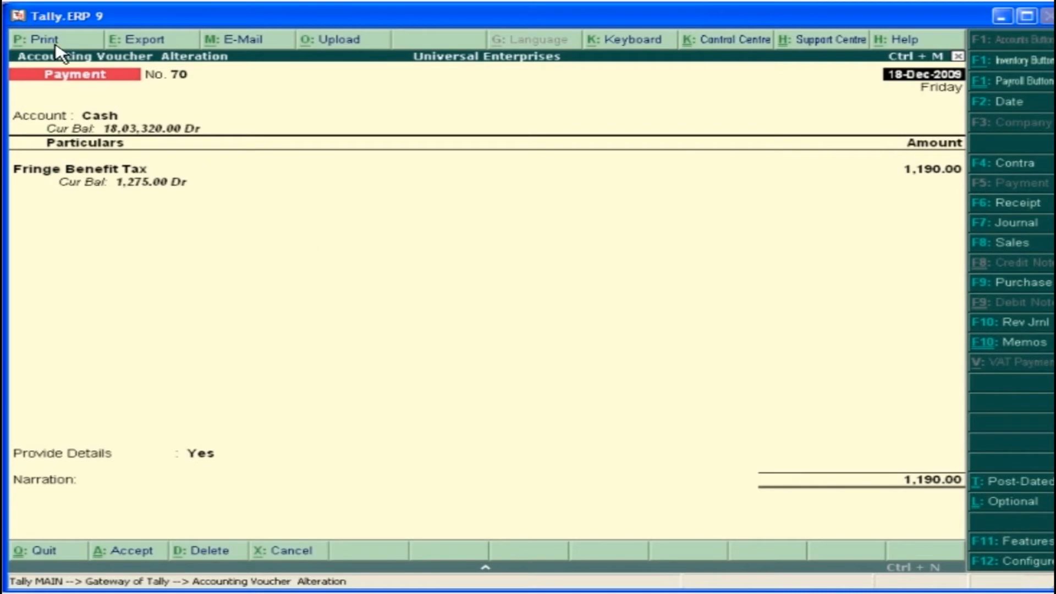
Set the Fringe Benefit Tax payment voucher to print as an FBT Challan, and examine its print preview
{"action": "left_click", "coordinate": [53, 43]}
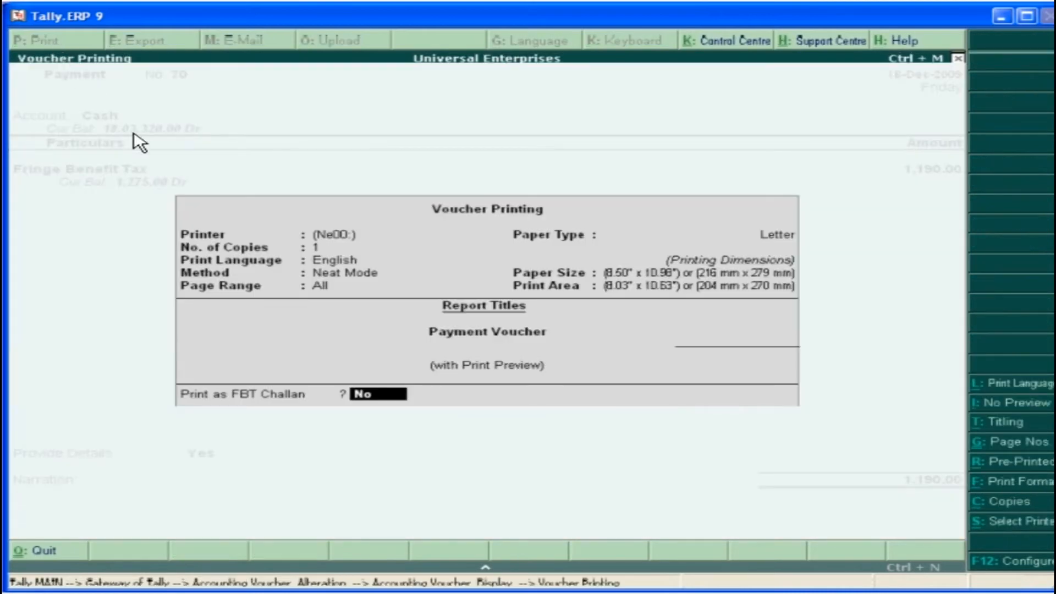
{"action": "type", "text": "y"}
{"action": "key", "text": "Return"}
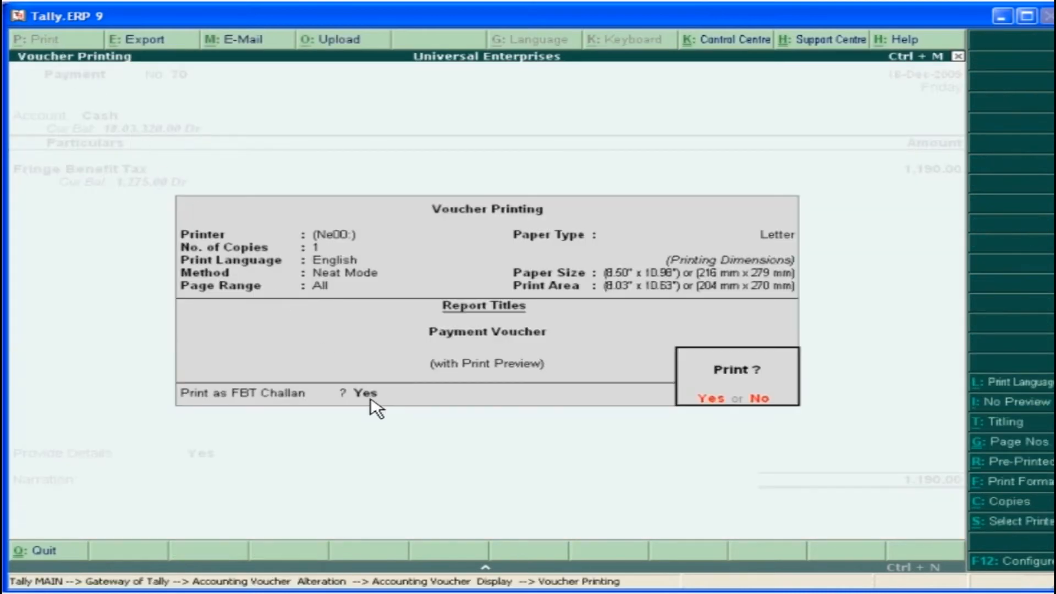
{"action": "left_click", "coordinate": [714, 405]}
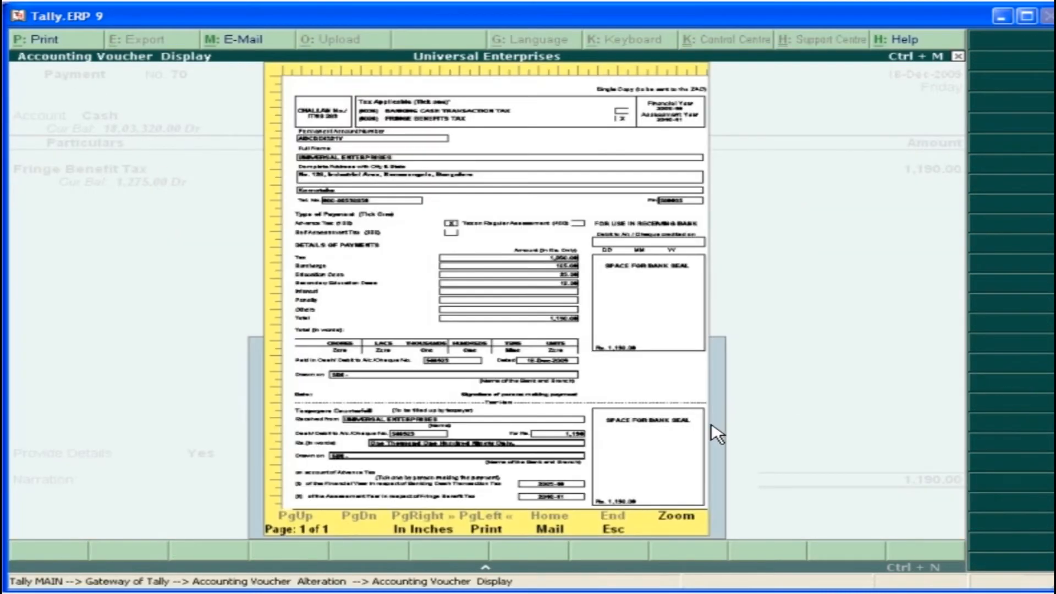
{"action": "left_click", "coordinate": [698, 519]}
{"action": "scroll", "coordinate": [966, 520], "scroll_direction": "down", "scroll_amount": 5}
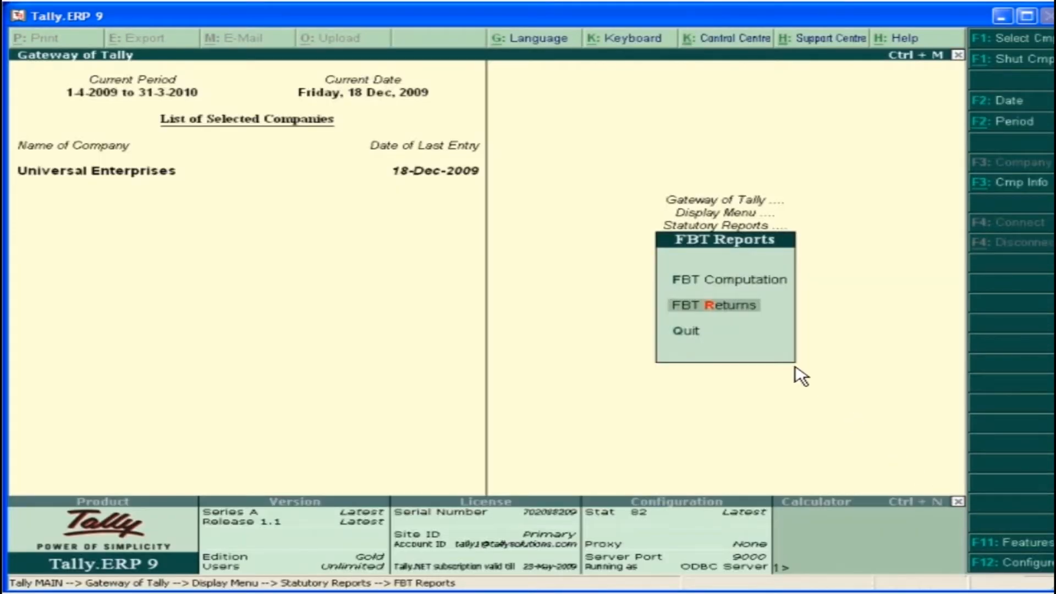
Open the FBT Returns report as a print preview and examine its first page up close
{"action": "left_click", "coordinate": [725, 308]}
{"action": "left_click", "coordinate": [711, 446]}
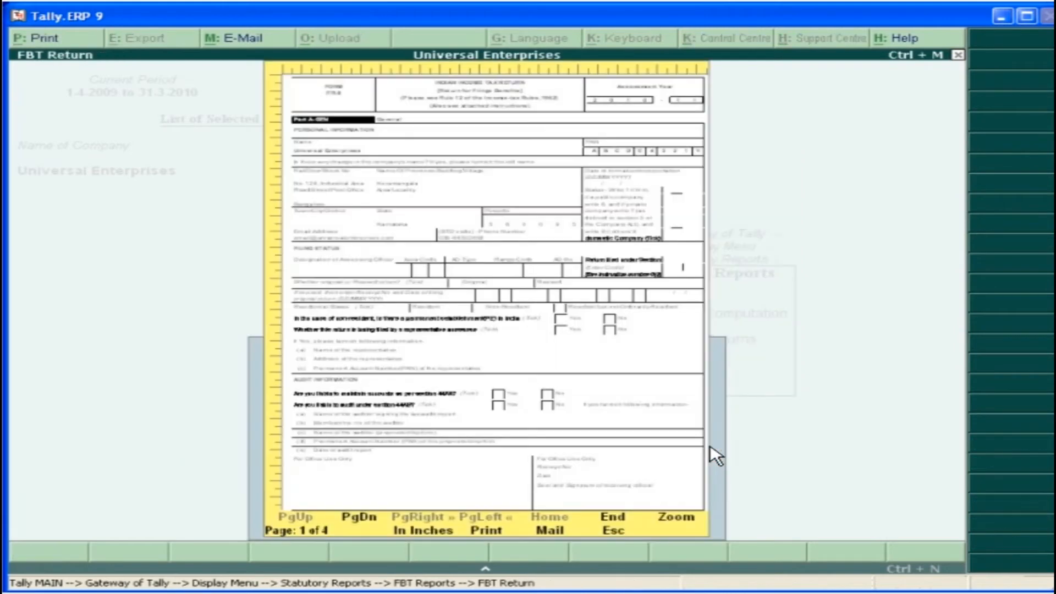
{"action": "left_click", "coordinate": [676, 517]}
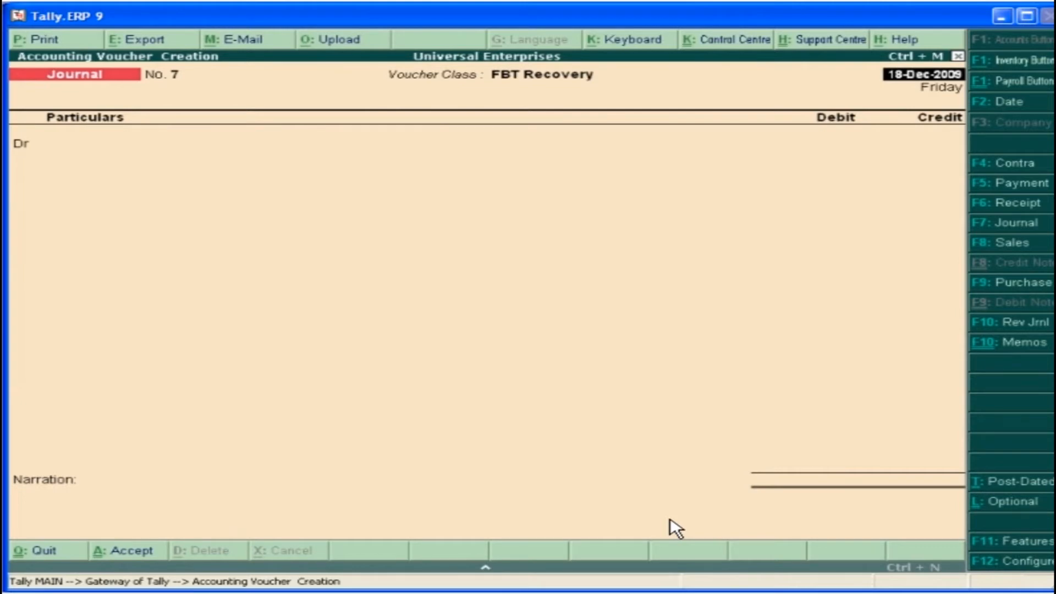
In the FBT Recovery journal dated 18-Dec-2009, debit Depreciation 6,000 under FBT category Repair,Running and Maintenance of Motor Cars
{"action": "key", "text": "Return"}
{"action": "type", "text": "D"}
{"action": "double_click", "coordinate": [786, 417]}
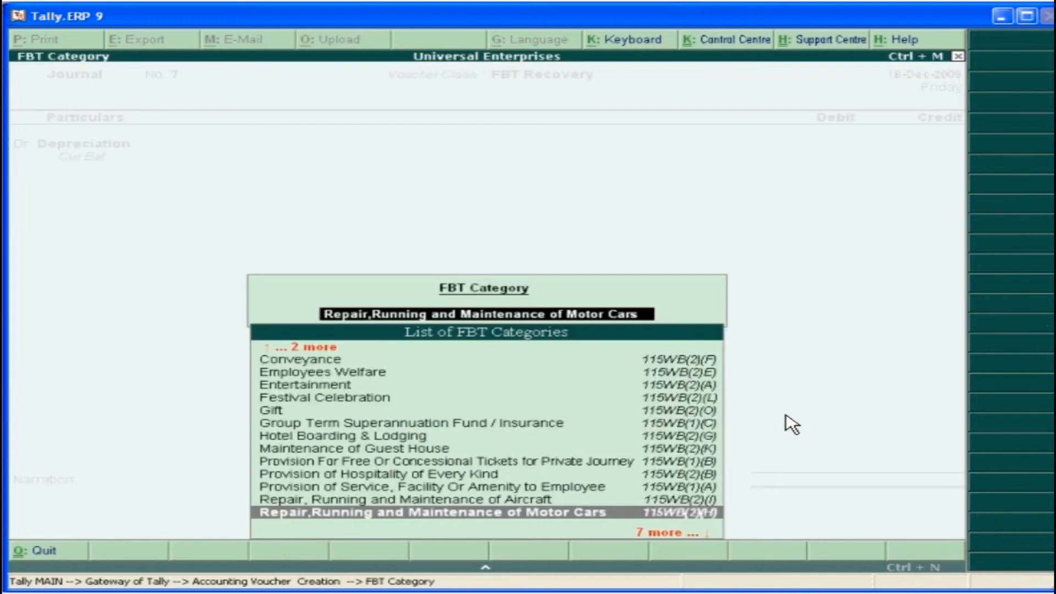
{"action": "key", "text": "Return"}
{"action": "type", "text": "6000"}
{"action": "key", "text": "Return"}
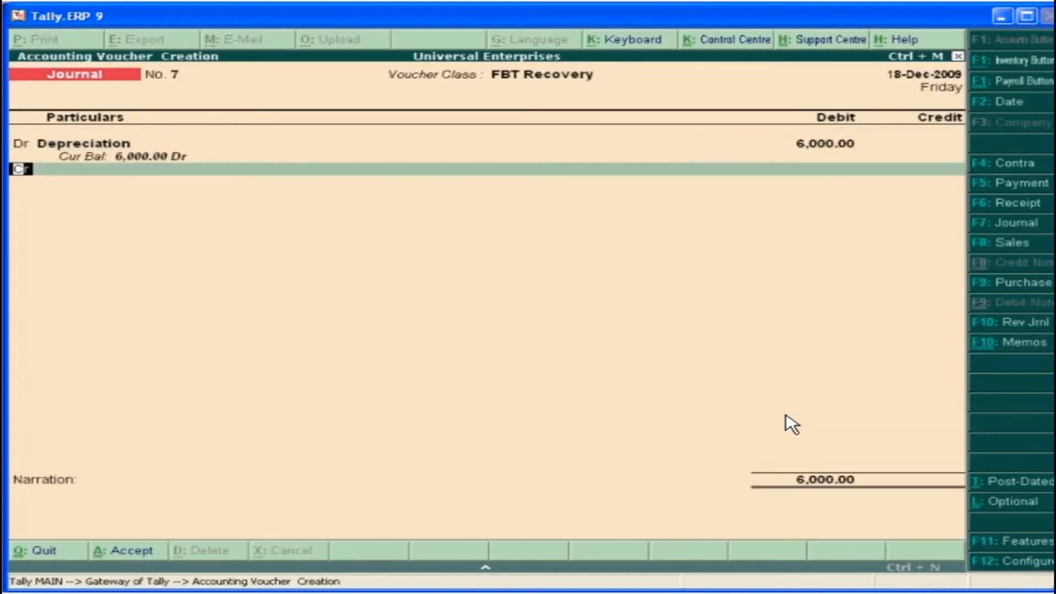
Credit the Motor Car ledger with 6,000 to balance the depreciation journal
{"action": "type", "text": "M"}
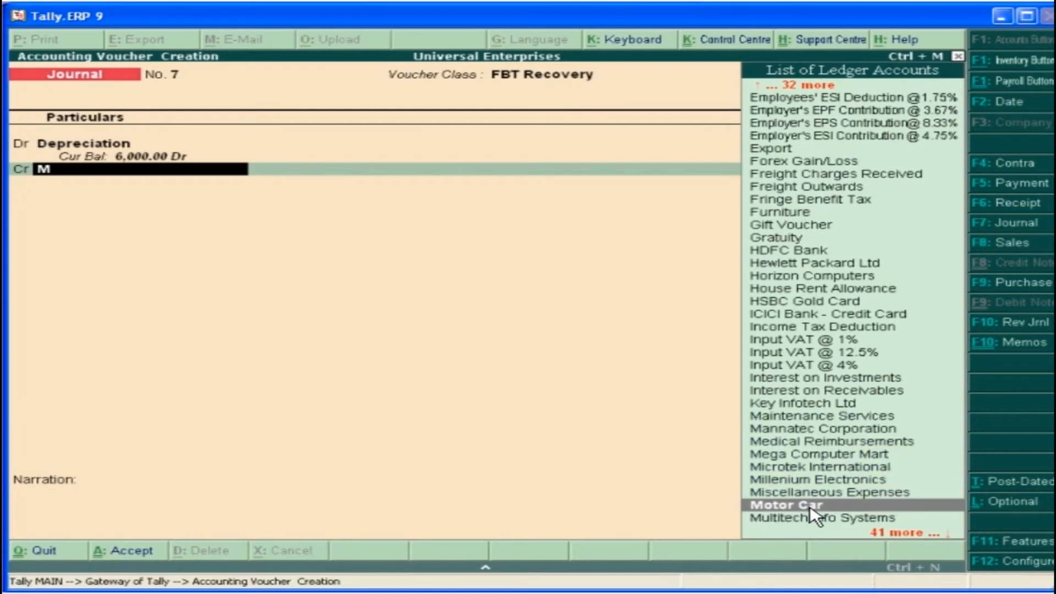
{"action": "double_click", "coordinate": [810, 507]}
{"action": "key", "text": "Return"}
{"action": "key", "text": "Return"}
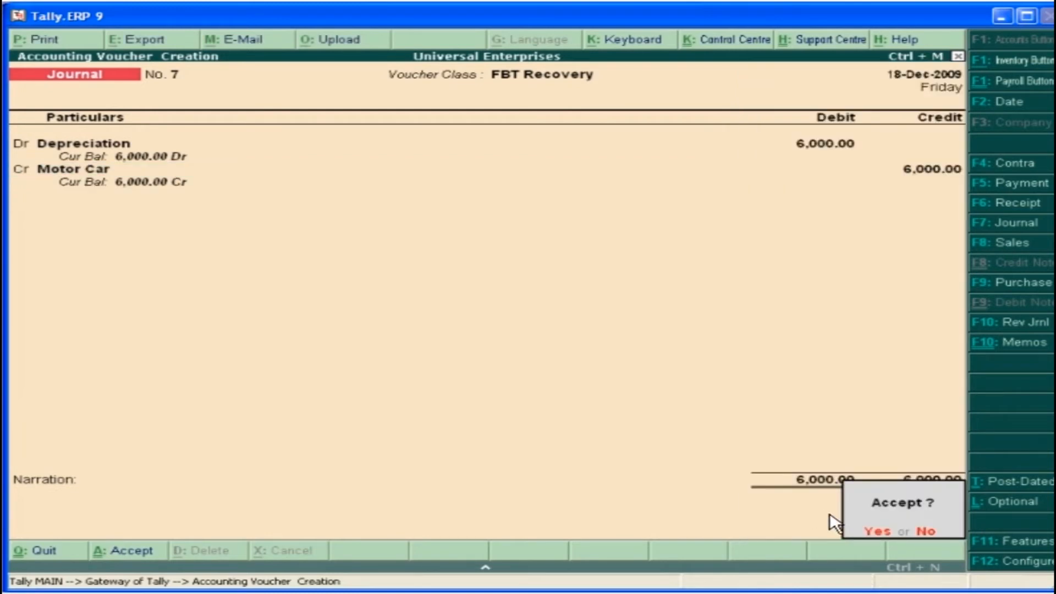
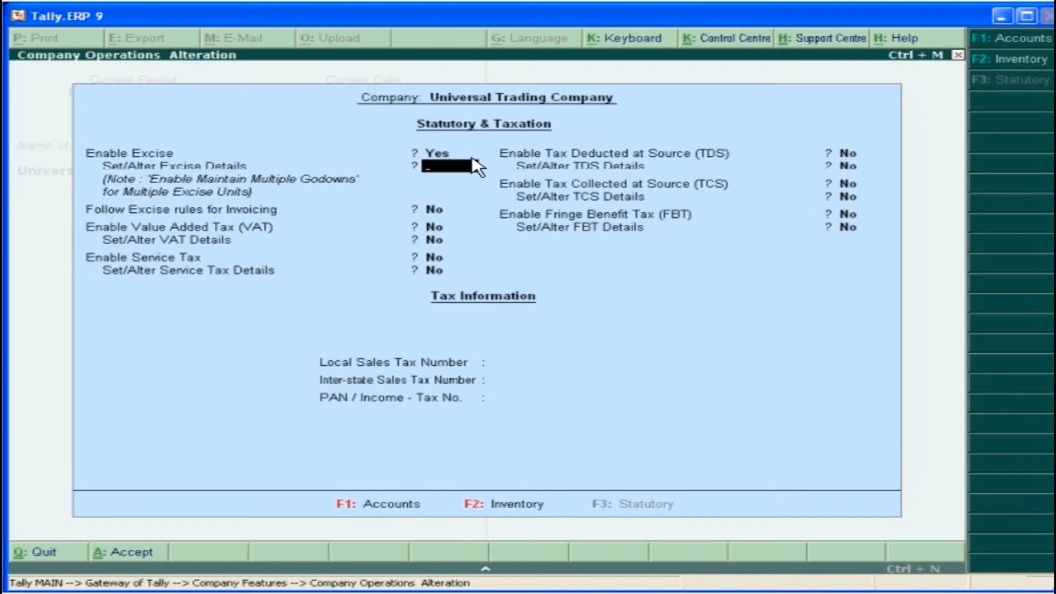
Register Universal Trading Company for excise as a Manufacturer, entering its ECC number and choosing Regular as the manufacturer type
{"action": "type", "text": "y"}
{"action": "key", "text": "Return"}
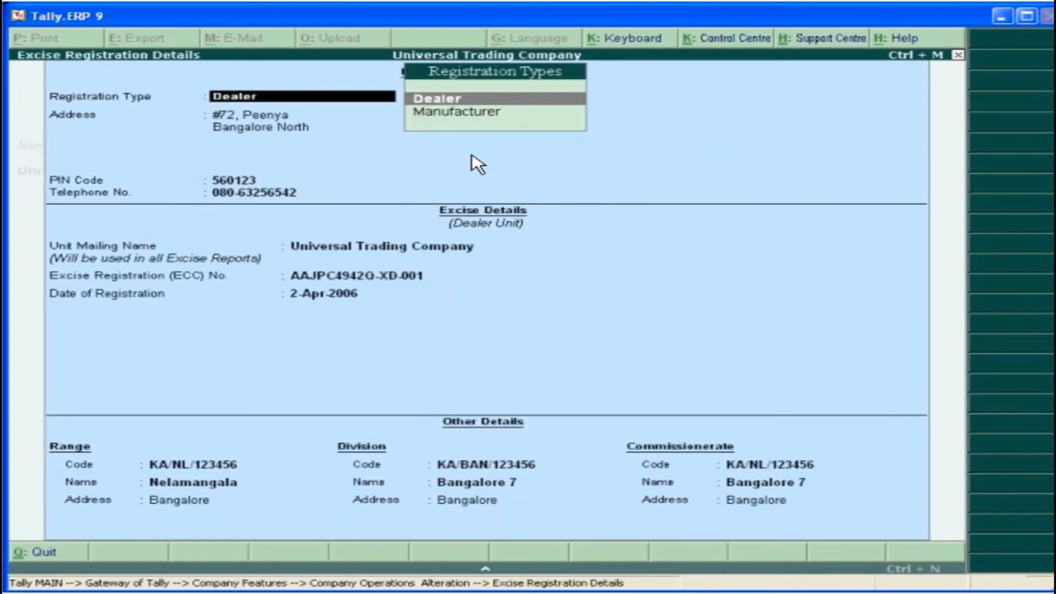
{"action": "left_click", "coordinate": [480, 113]}
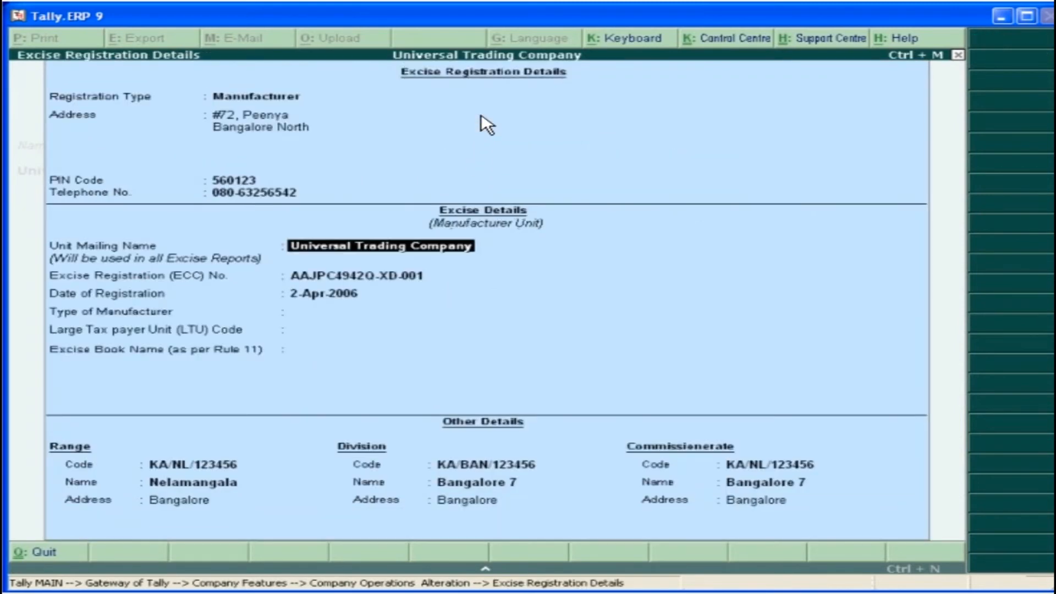
{"action": "key", "text": "Return"}
{"action": "key", "text": "Return"}
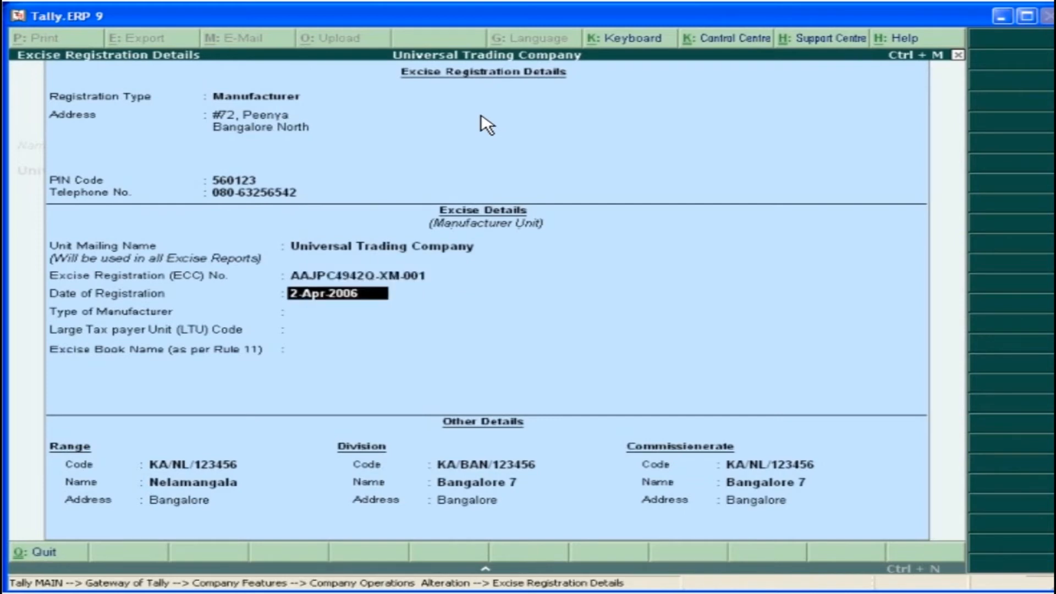
{"action": "key", "text": "Return"}
{"action": "left_click", "coordinate": [684, 312]}
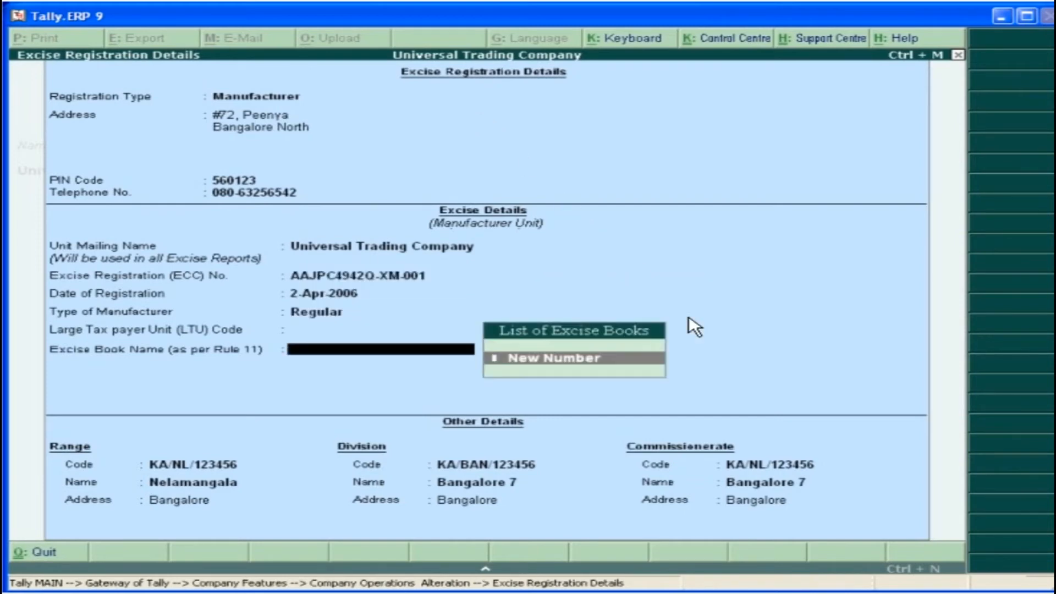
Create the excise book Excise Book 1 with starting number 1, numerical width 4 and zero prefill enabled
{"action": "left_click", "coordinate": [653, 357]}
{"action": "type", "text": "Excise Book 1"}
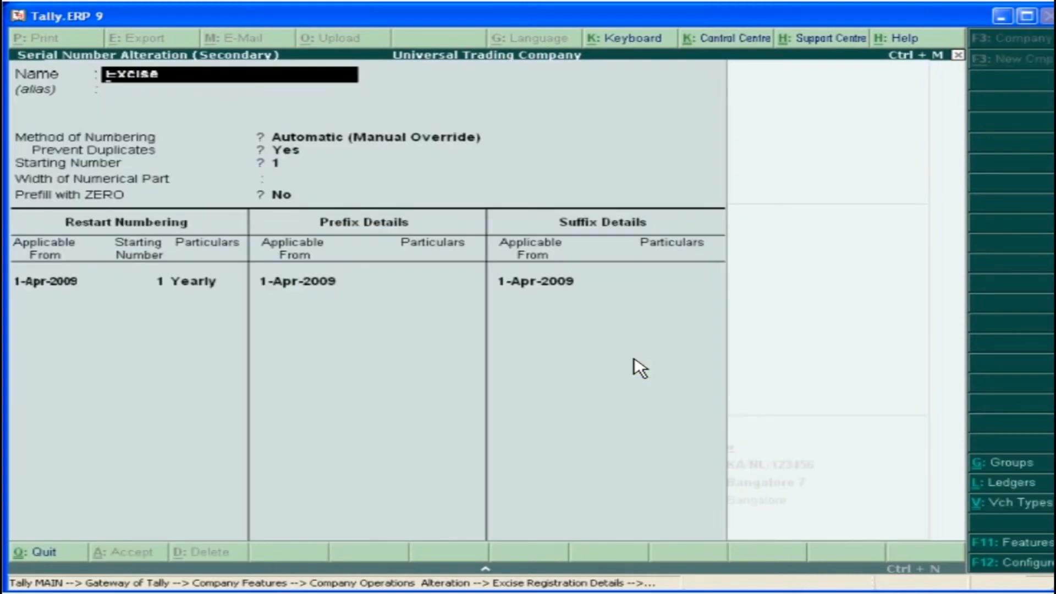
{"action": "key", "text": "Return"}
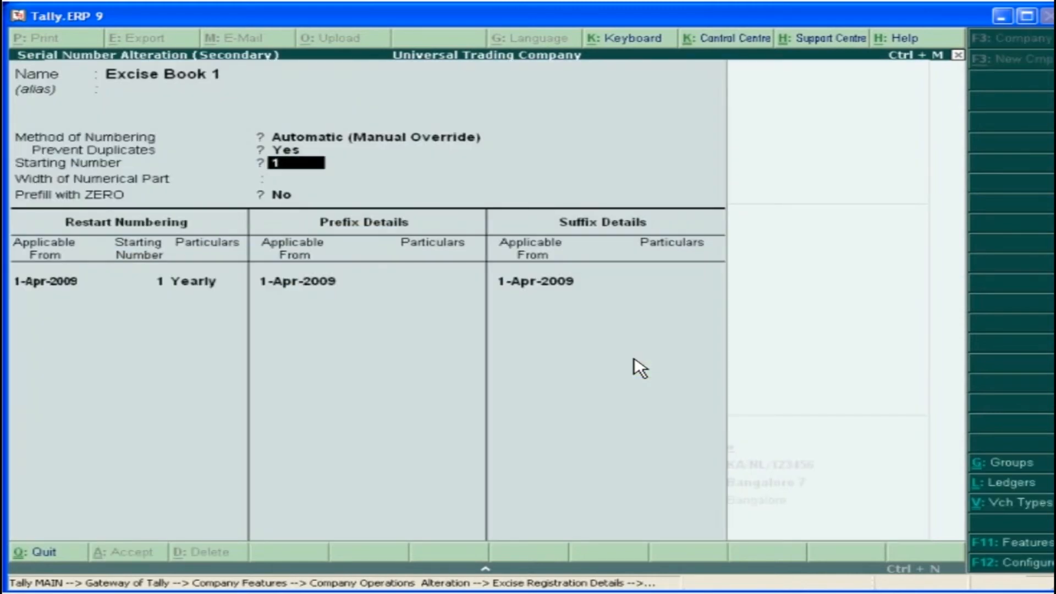
{"action": "key", "text": "Return"}
{"action": "type", "text": "4"}
{"action": "key", "text": "Return"}
{"action": "key", "text": "y"}
{"action": "key", "text": "Return"}
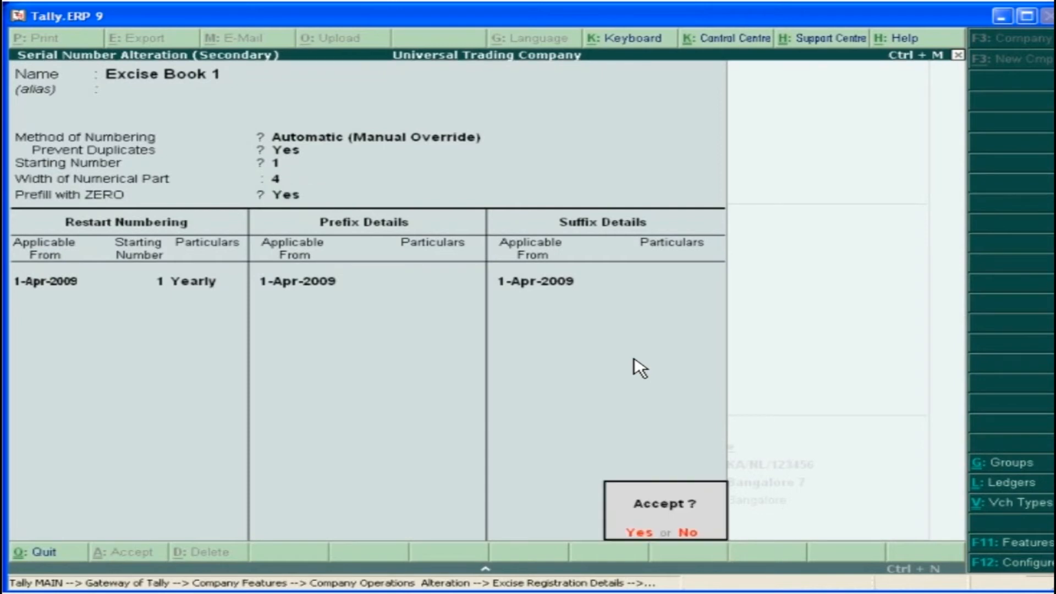
{"action": "left_click", "coordinate": [647, 536]}
Create Excise Book 2 with starting number 2001 and numerical width 4, and accept the company's excise registration details
{"action": "left_click", "coordinate": [608, 361]}
{"action": "type", "text": "Excise Book 2"}
{"action": "key", "text": "Return"}
{"action": "type", "text": "2001"}
{"action": "key", "text": "Return"}
{"action": "type", "text": "4"}
{"action": "key", "text": "Return"}
{"action": "key", "text": "Return"}
{"action": "key", "text": "Return"}
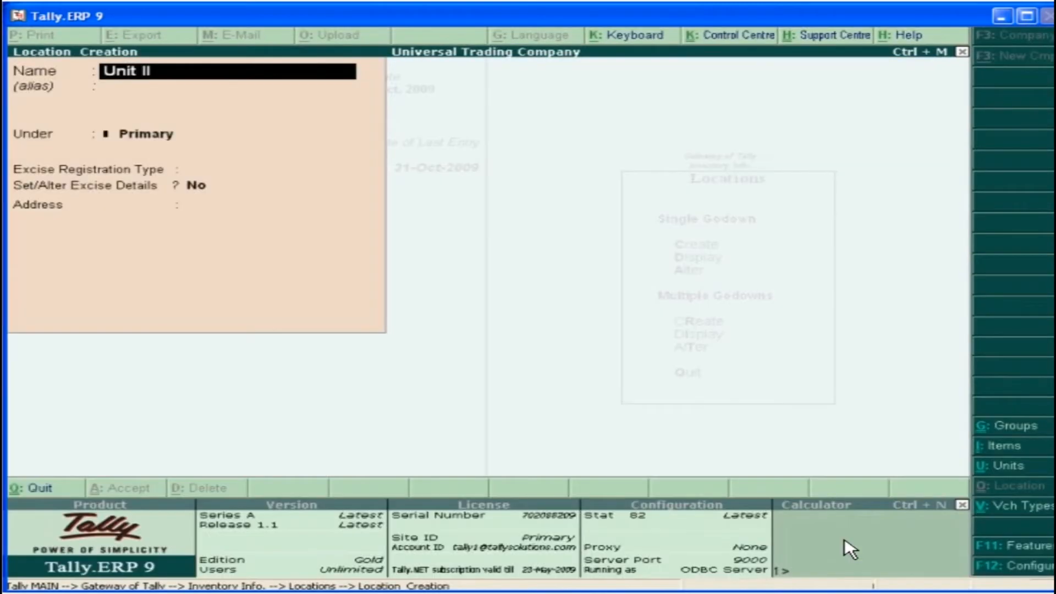
{"action": "key", "text": "Return"}
{"action": "key", "text": "Return"}
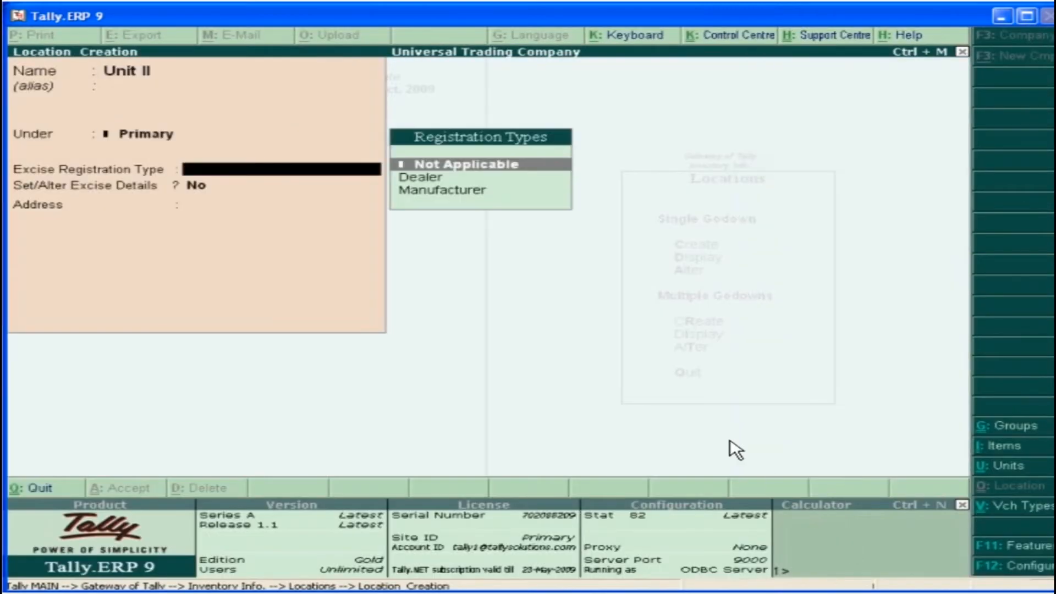
Register location Unit II as an excise Manufacturer of type Regular, entering its ECC number and registration date 7-Oct-2006
{"action": "left_click", "coordinate": [445, 189]}
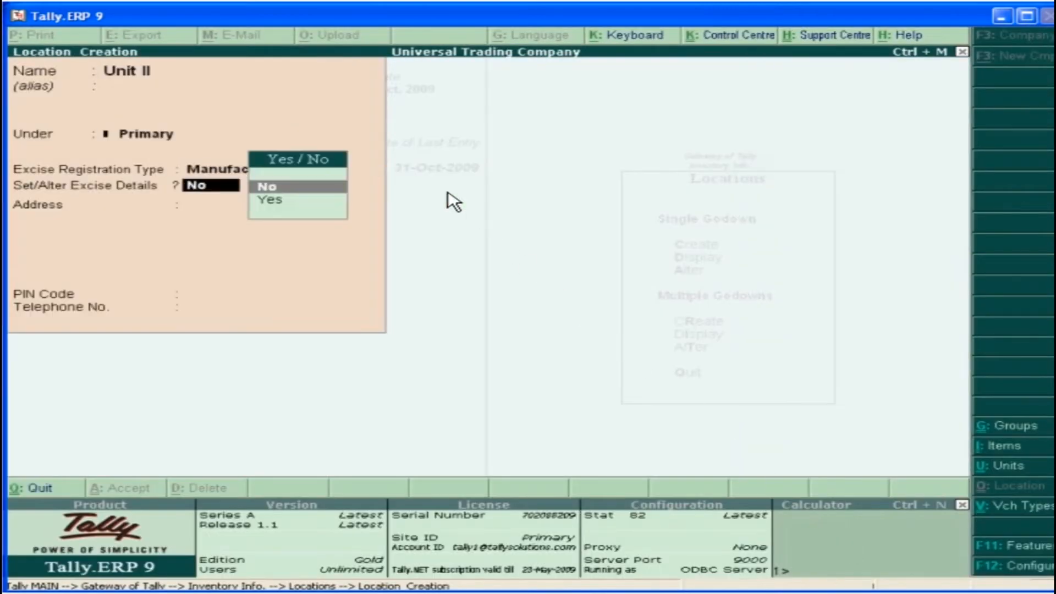
{"action": "left_click", "coordinate": [275, 202]}
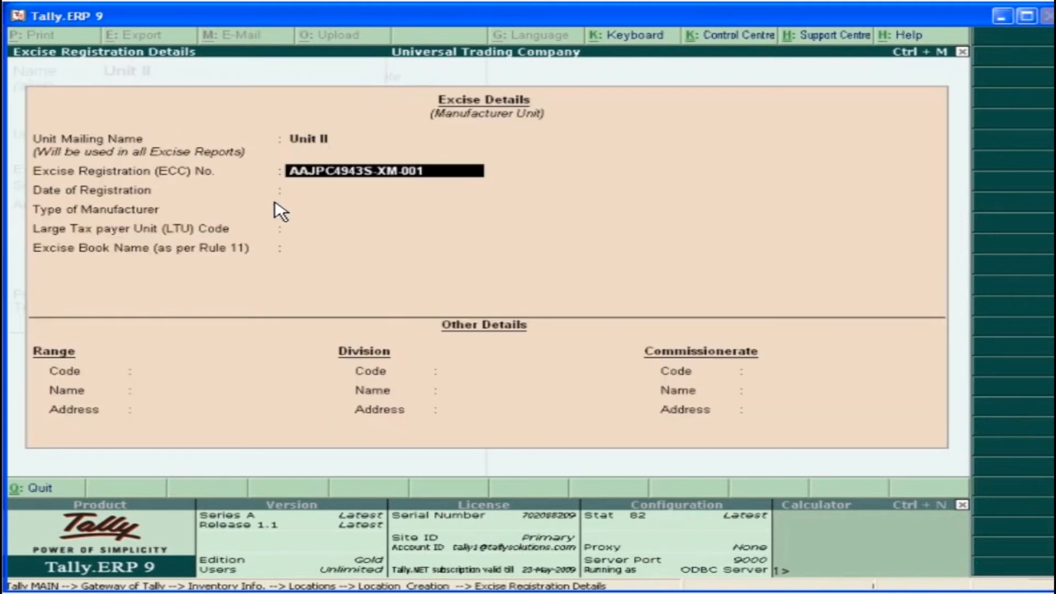
{"action": "key", "text": "Return"}
{"action": "type", "text": "07-10-2006"}
{"action": "key", "text": "Return"}
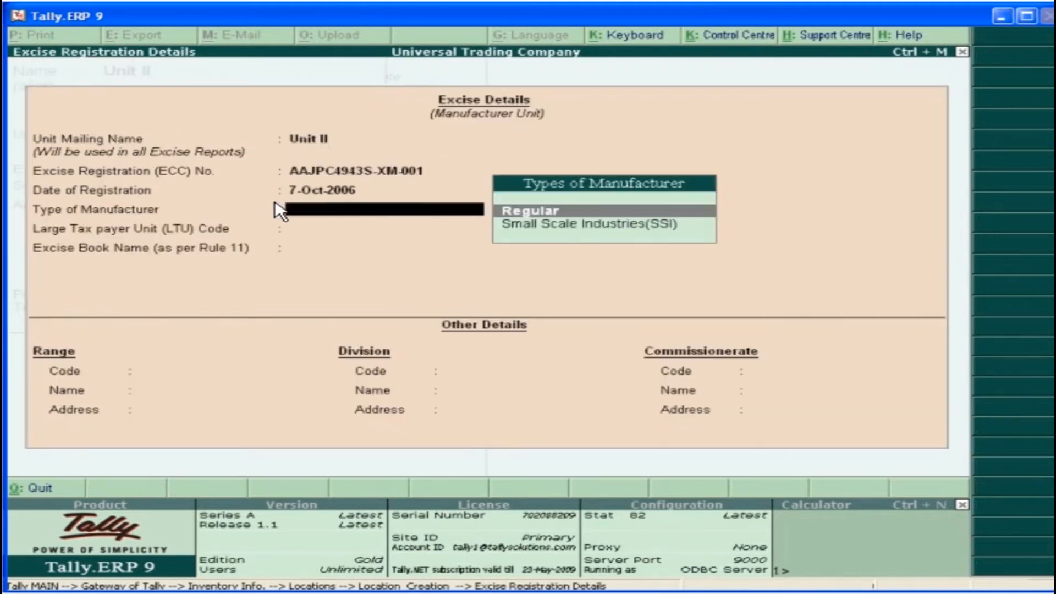
{"action": "left_click", "coordinate": [555, 214]}
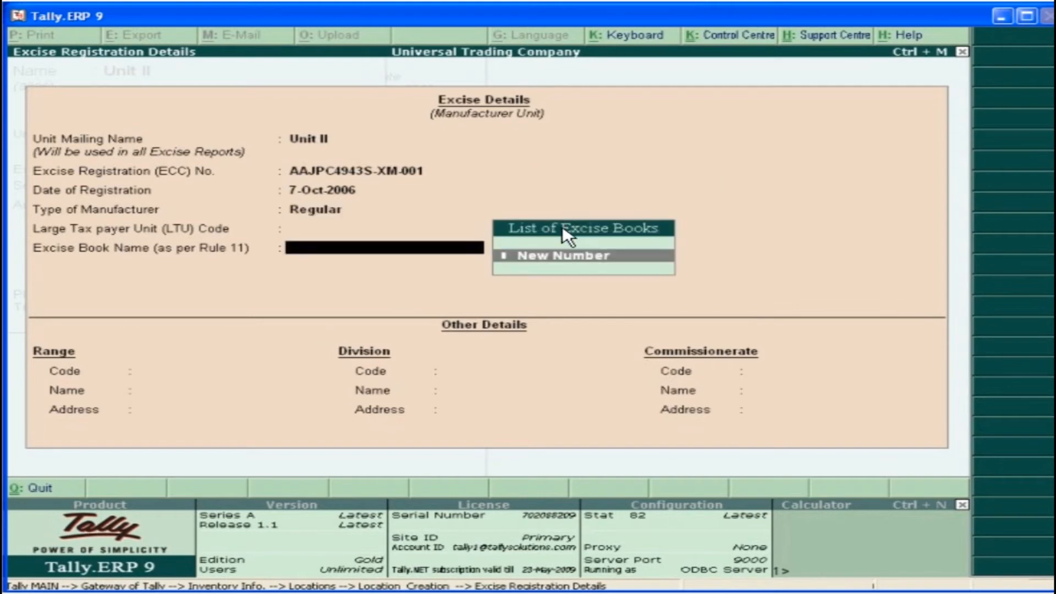
Create Unit II Excise Book 1 with starting number 1, numerical width 4 and zero prefill, and accept the unit's excise details
{"action": "left_click", "coordinate": [582, 261]}
{"action": "type", "text": "Unit II Excise Book 1"}
{"action": "key", "text": "Return"}
{"action": "key", "text": "Return"}
{"action": "key", "text": "Return"}
{"action": "key", "text": "Return"}
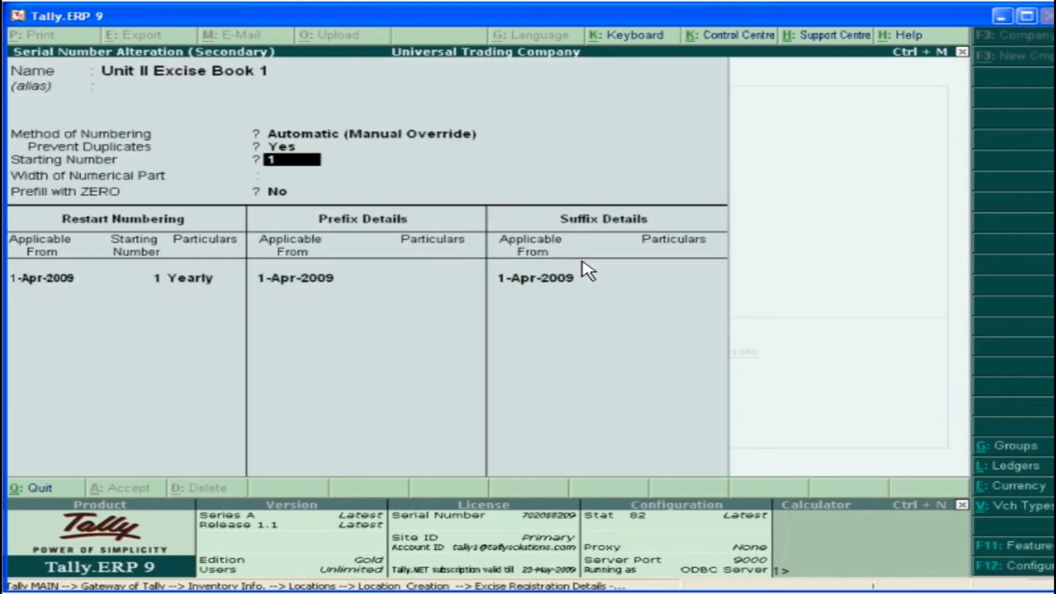
{"action": "key", "text": "Return"}
{"action": "type", "text": "4"}
{"action": "key", "text": "Return"}
{"action": "key", "text": "y"}
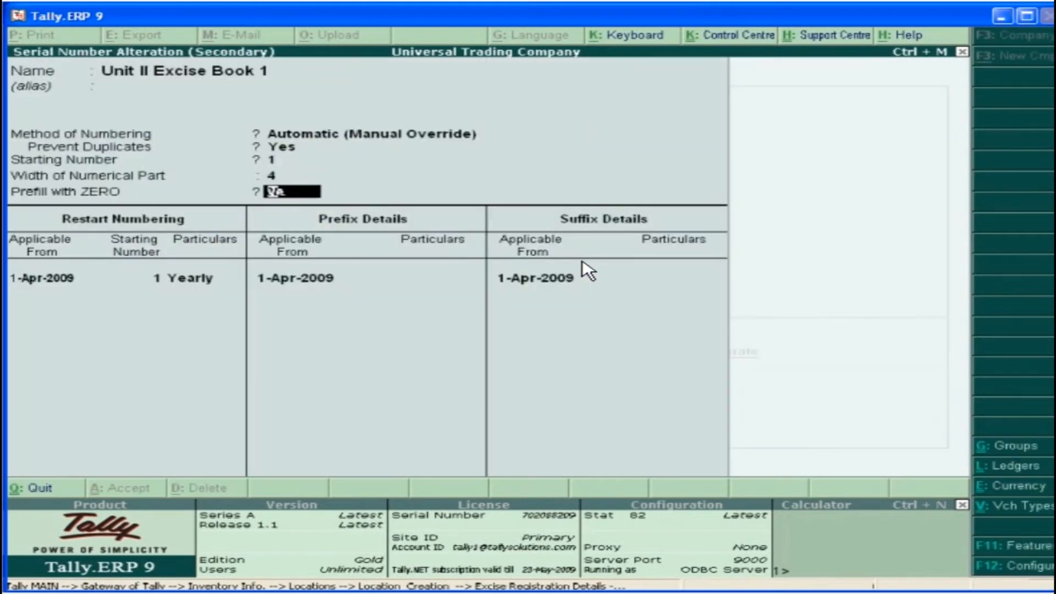
{"action": "key", "text": "Return"}
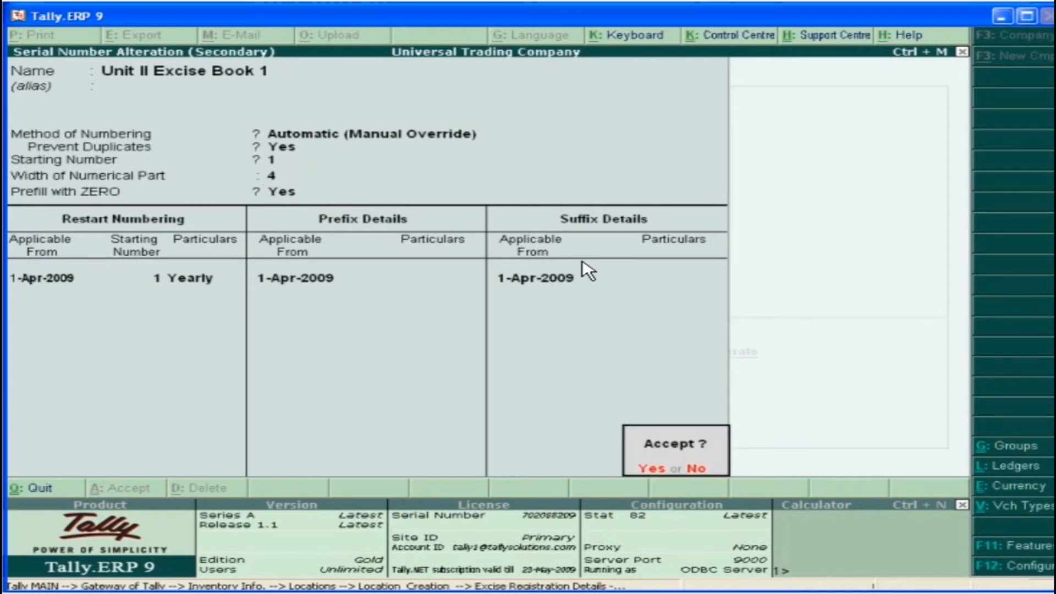
{"action": "left_click", "coordinate": [662, 469]}
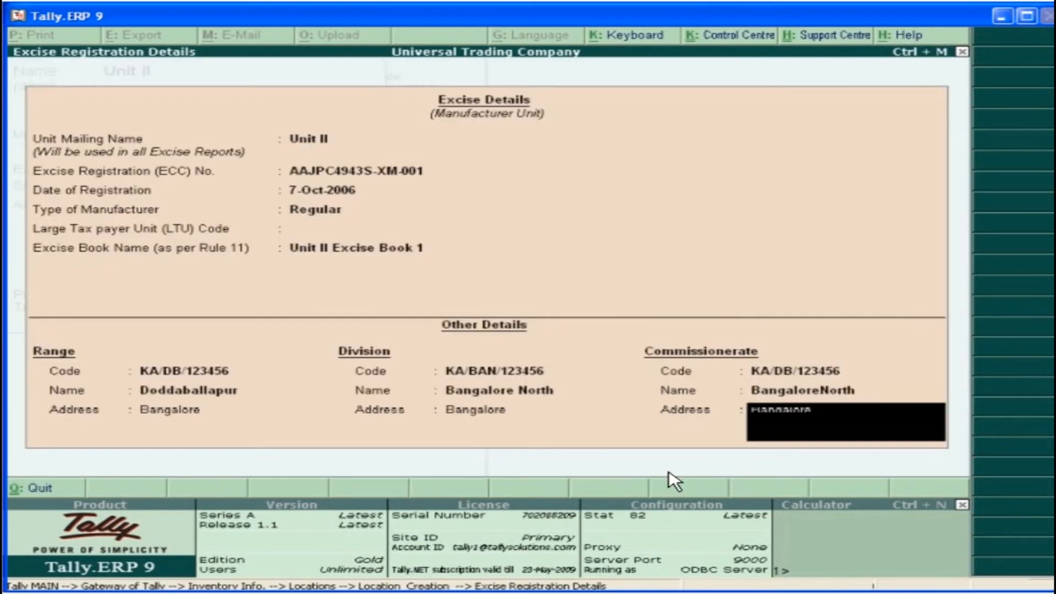
{"action": "key", "text": "Return"}
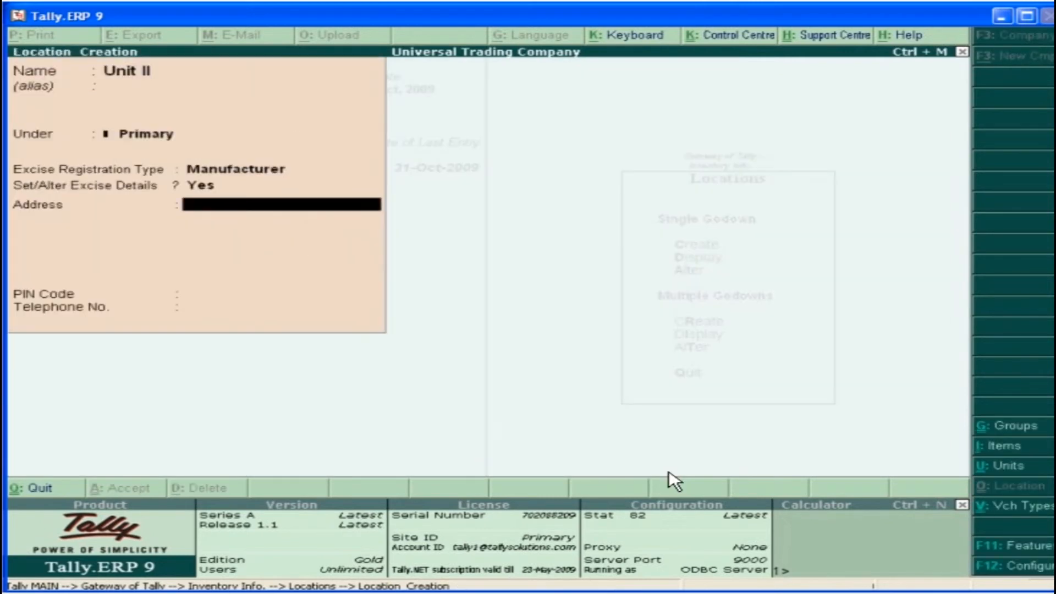
Enter Unit II's address, postal code and telephone number, and save the location
{"action": "key", "text": "Return"}
{"action": "type", "text": "Doddaballapur"}
{"action": "key", "text": "Return"}
{"action": "type", "text": "Bangalore"}
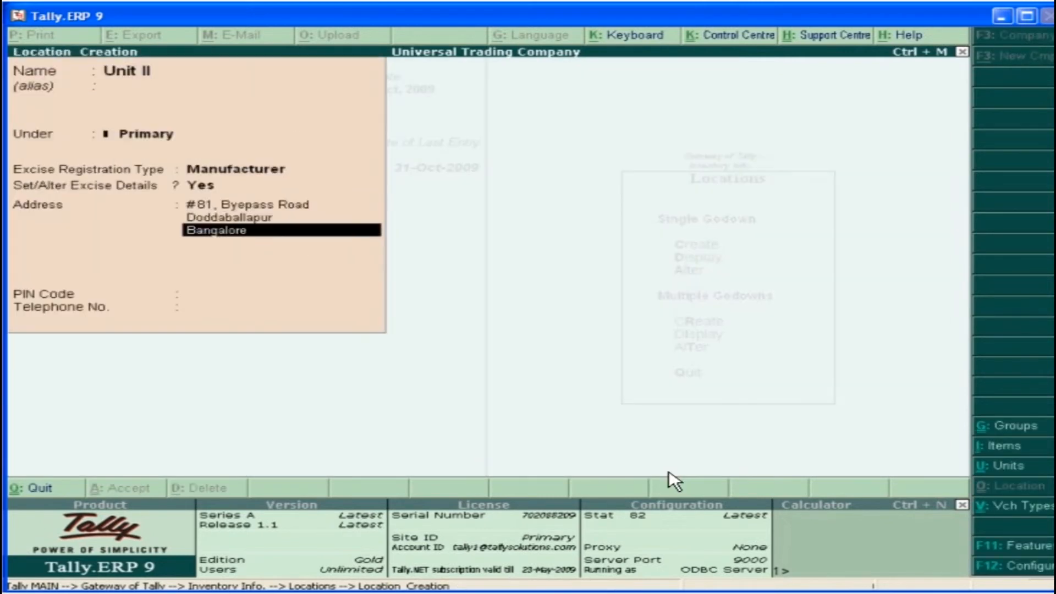
{"action": "key", "text": "Return"}
{"action": "key", "text": "Return"}
{"action": "type", "text": "560154"}
{"action": "key", "text": "Return"}
{"action": "key", "text": "Return"}
{"action": "left_click", "coordinate": [317, 327]}
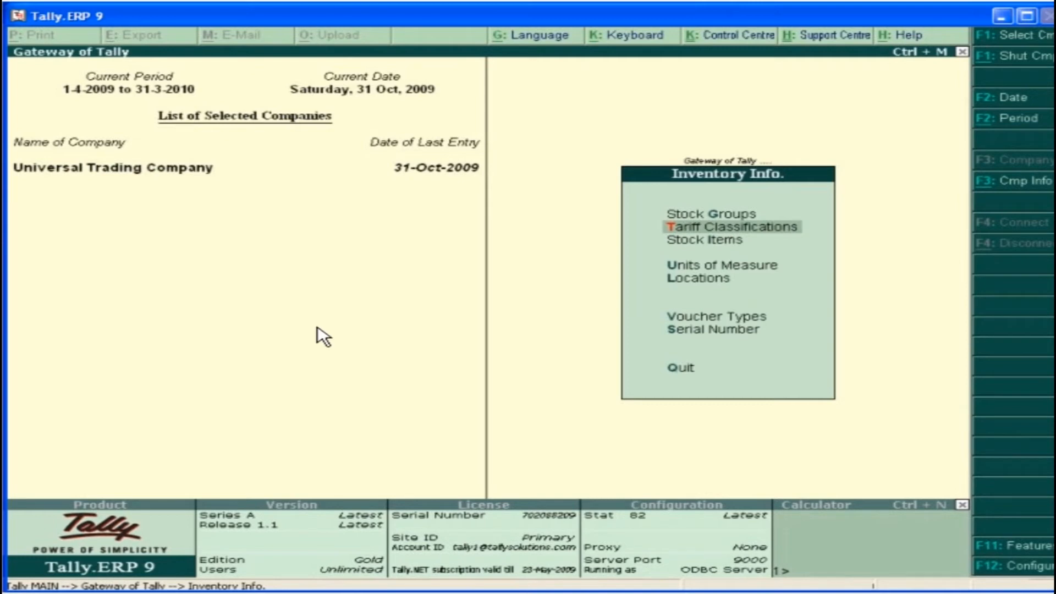
Create the tariff classification 84829113 with HSN code 84829113, used for Excise
{"action": "left_click", "coordinate": [751, 226]}
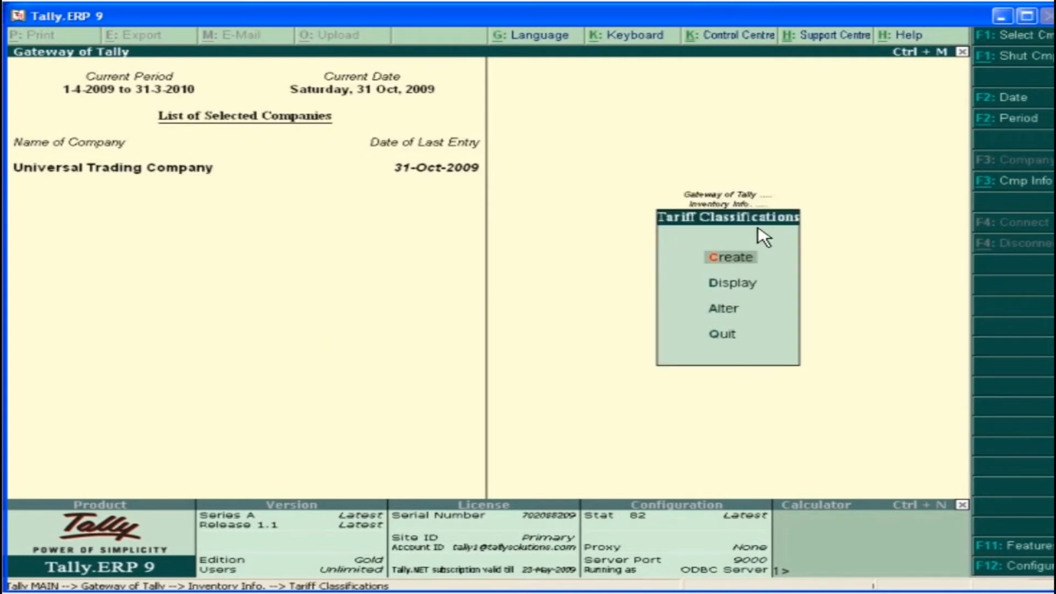
{"action": "left_click", "coordinate": [742, 268]}
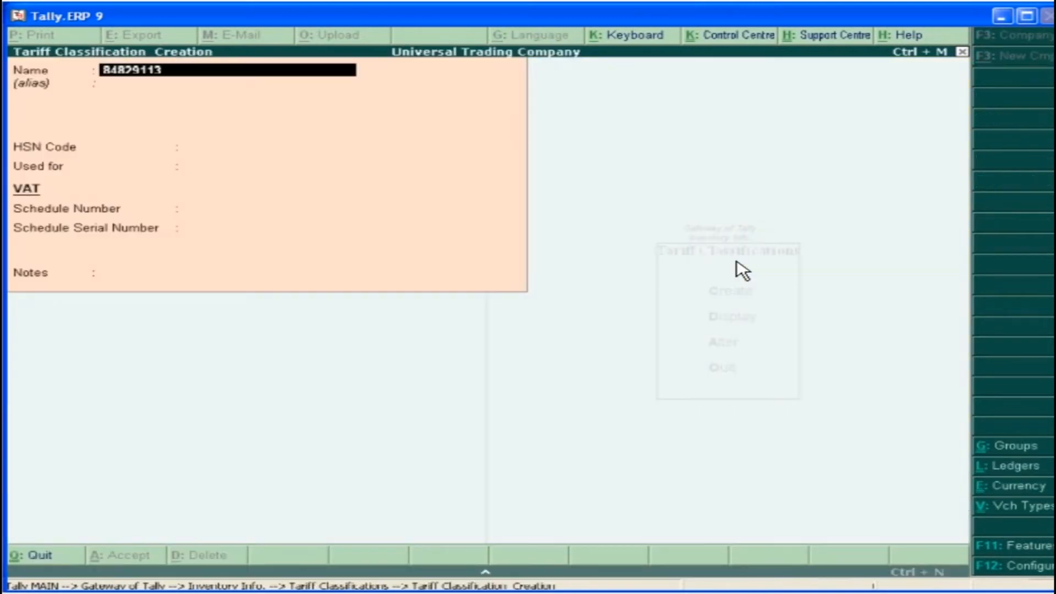
{"action": "key", "text": "Return"}
{"action": "key", "text": "Return"}
{"action": "type", "text": "84829113"}
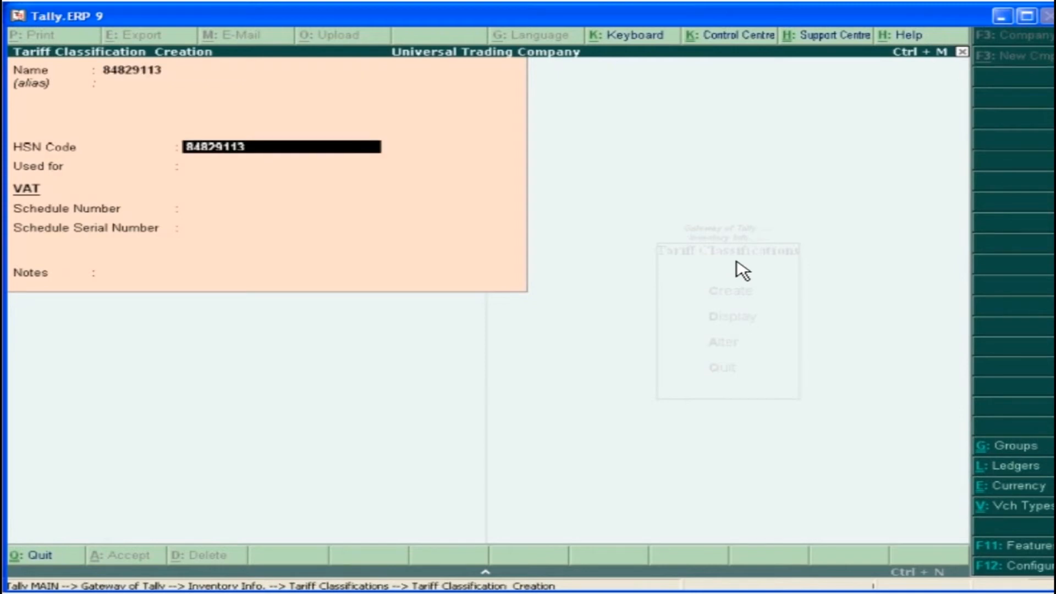
{"action": "key", "text": "Return"}
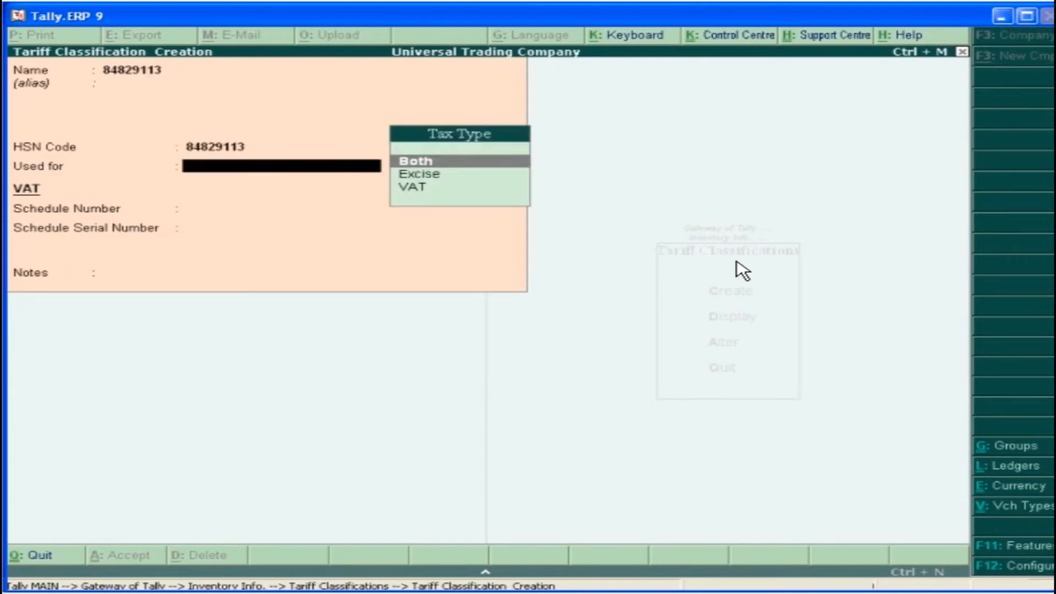
{"action": "left_click", "coordinate": [437, 178]}
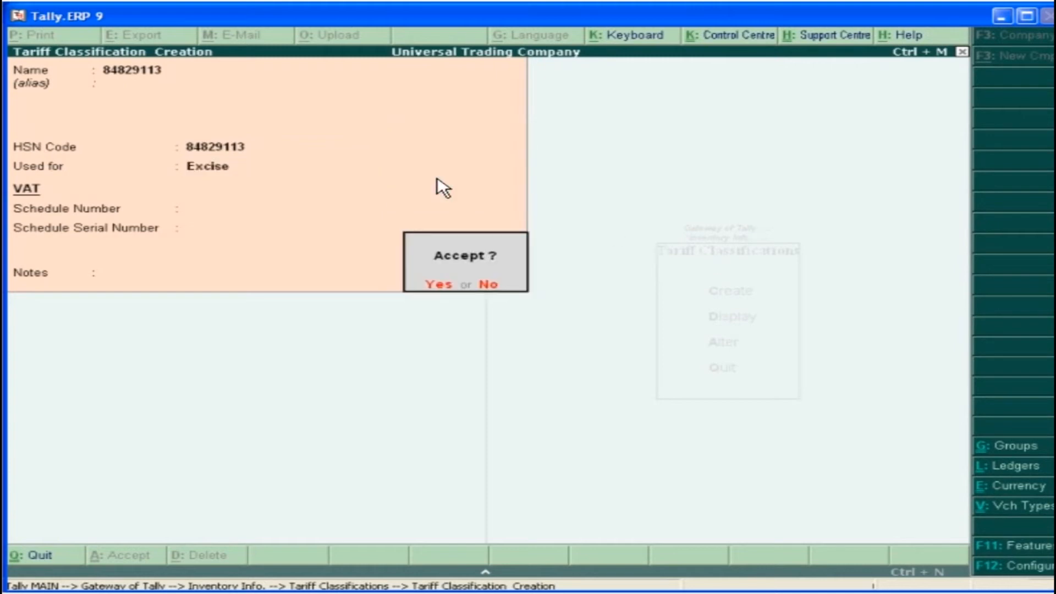
{"action": "left_click", "coordinate": [432, 284]}
Create the stock item Roller Bearing under Primary, with units nos and tariff classification 84829113
{"action": "left_click", "coordinate": [730, 241]}
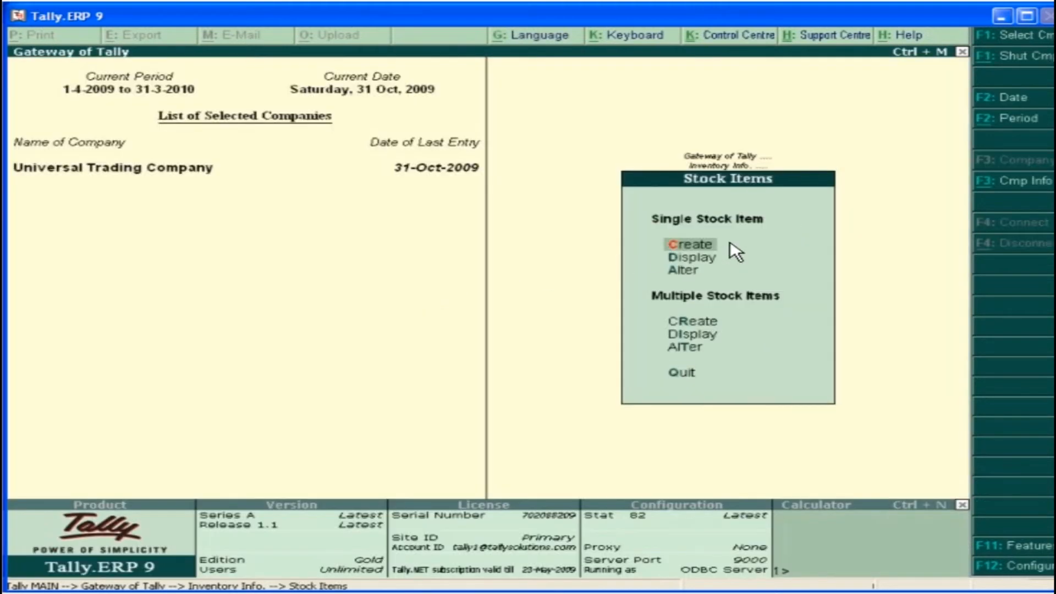
{"action": "left_click", "coordinate": [693, 247]}
{"action": "type", "text": "Roller Bearing"}
{"action": "key", "text": "Return"}
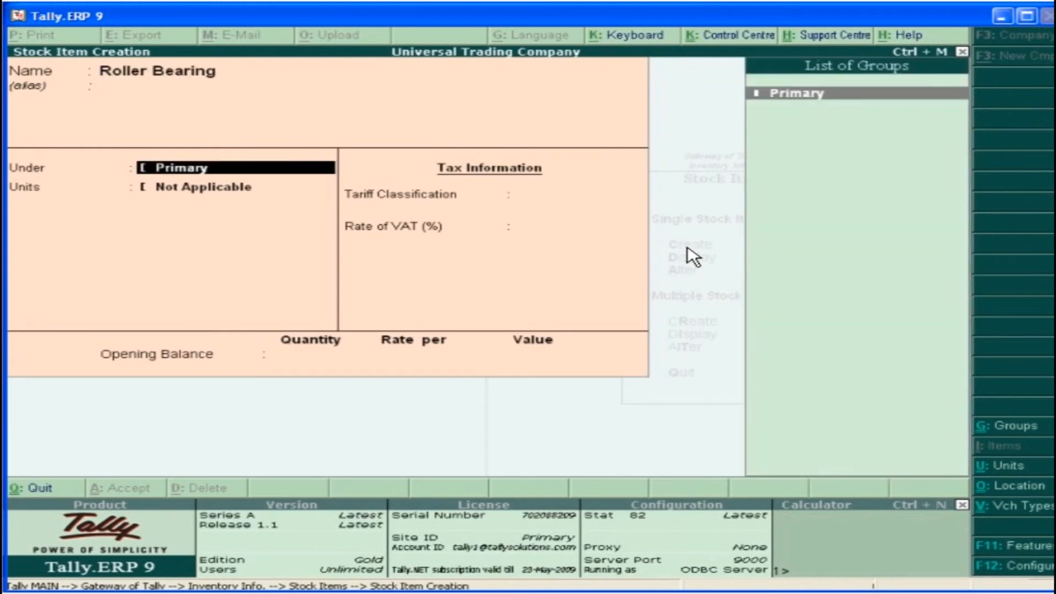
{"action": "left_click", "coordinate": [914, 94]}
{"action": "left_click", "coordinate": [288, 204]}
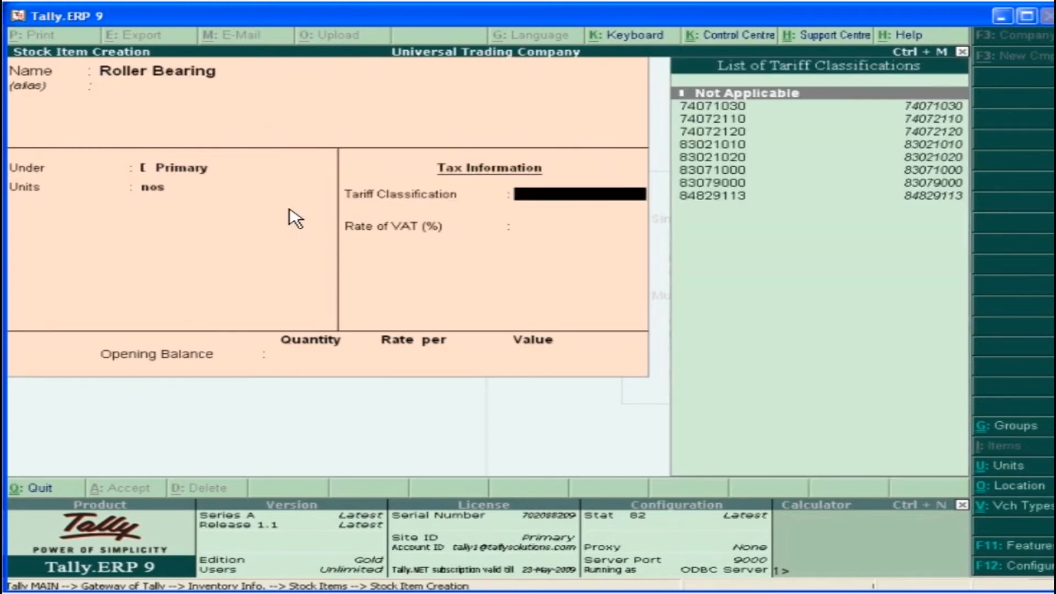
{"action": "left_click", "coordinate": [912, 198]}
In Roller Bearing's excise details, add excise unit Universal Trading Company with reporting UOM U and conversion 1 U = 1 nos
{"action": "type", "text": "y"}
{"action": "key", "text": "Return"}
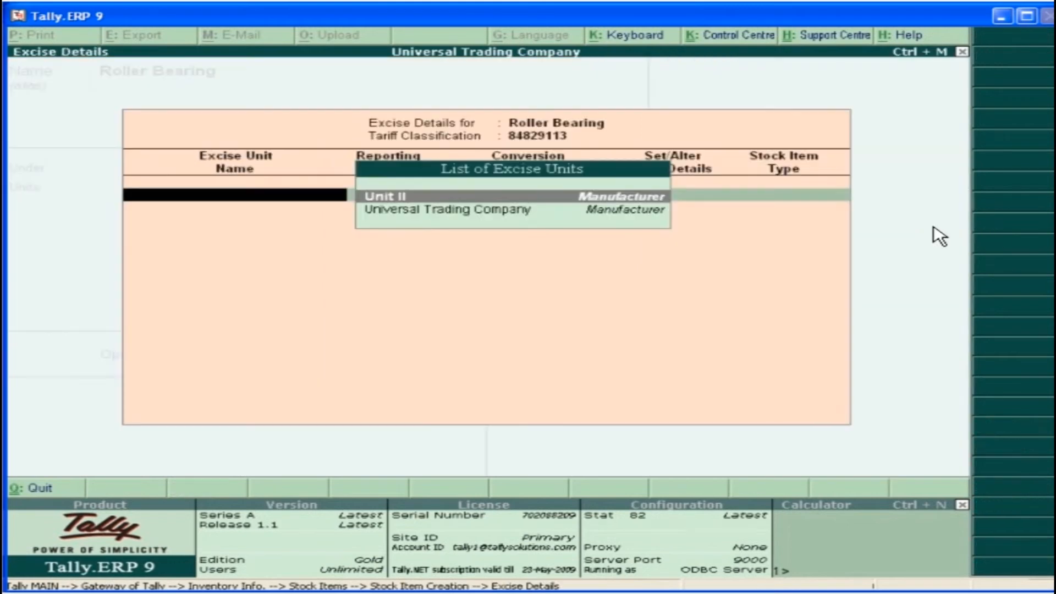
{"action": "left_click", "coordinate": [527, 213]}
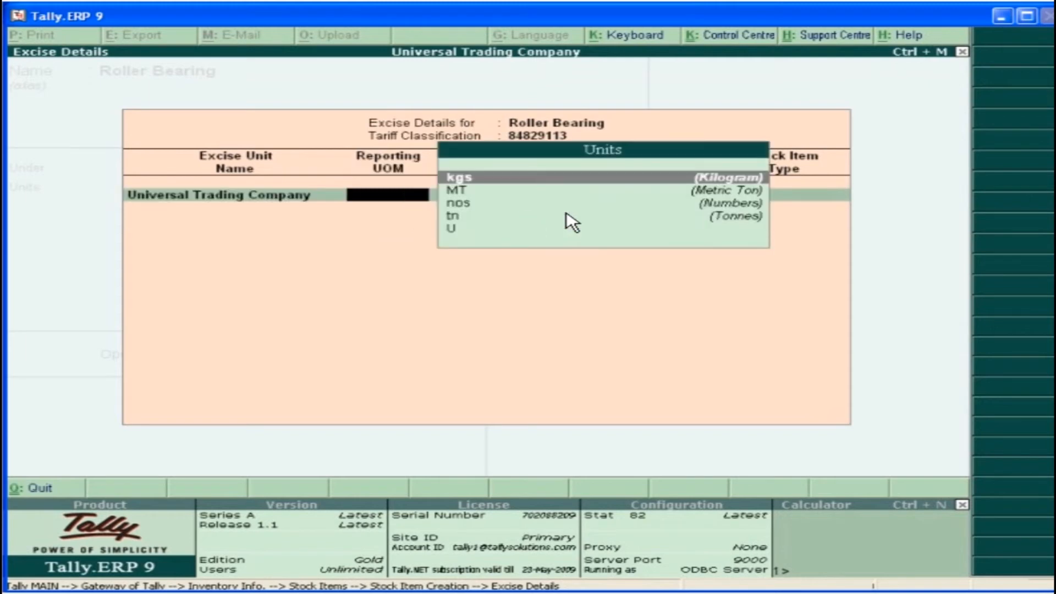
{"action": "left_click", "coordinate": [464, 229]}
{"action": "key", "text": "Return"}
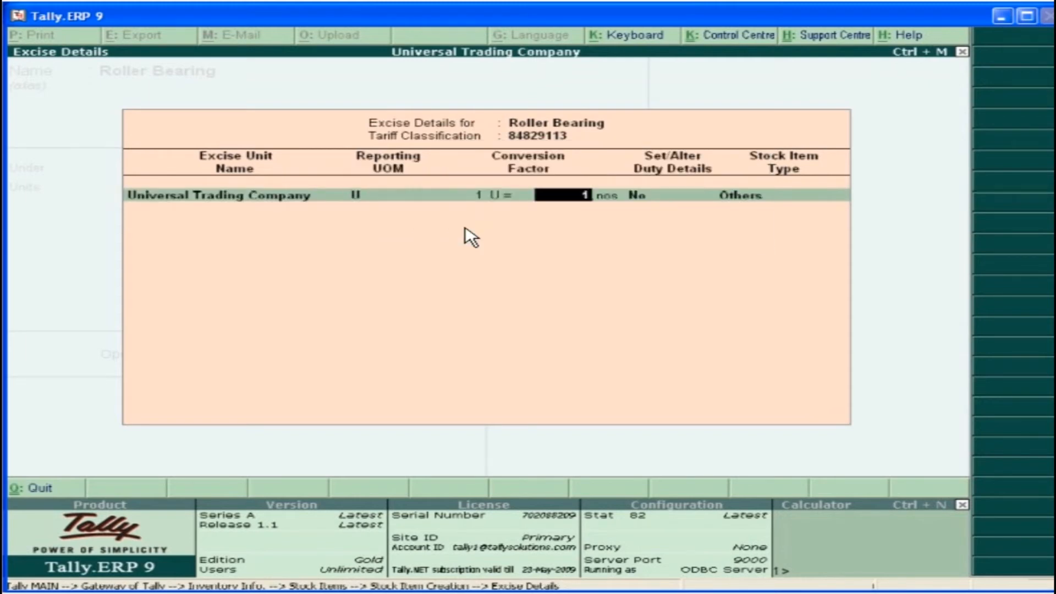
{"action": "key", "text": "Return"}
Set the Roller Bearing duty valuation type to Ad Valorem and add Basic Excise Duty at 10%
{"action": "key", "text": "y"}
{"action": "key", "text": "Return"}
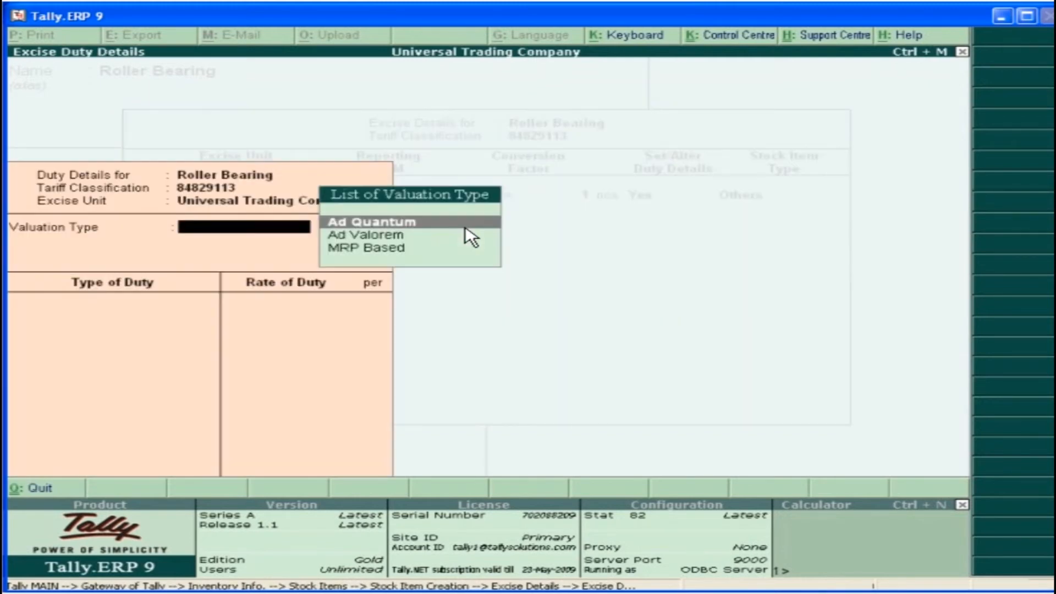
{"action": "left_click", "coordinate": [407, 237]}
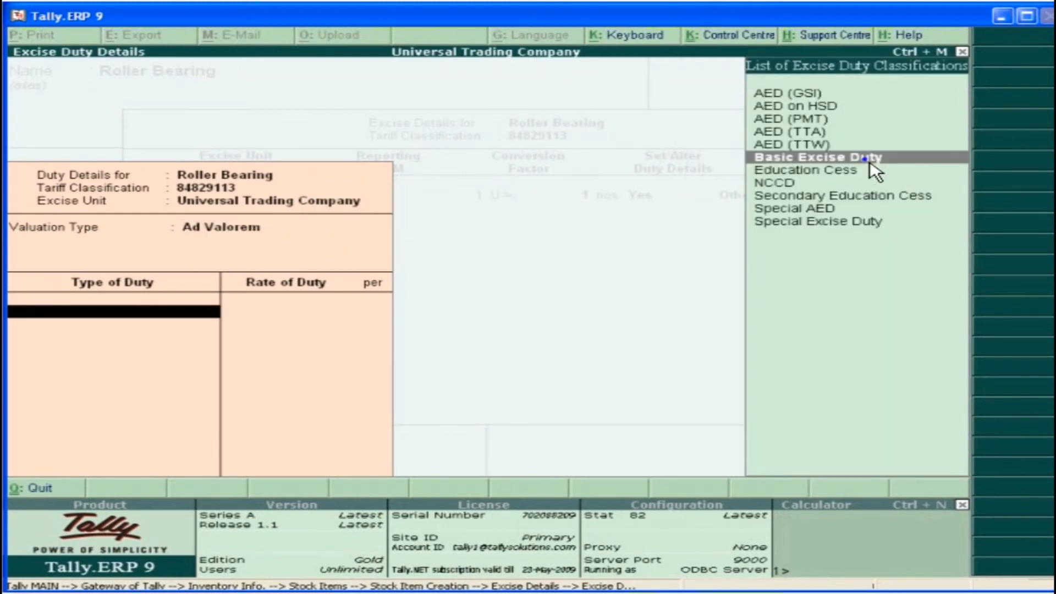
{"action": "left_click", "coordinate": [813, 159]}
{"action": "key", "text": "Return"}
Add Education Cess at 2% and Secondary Education Cess at 1%, and set the stock item type to Principal Input
{"action": "left_click", "coordinate": [868, 169]}
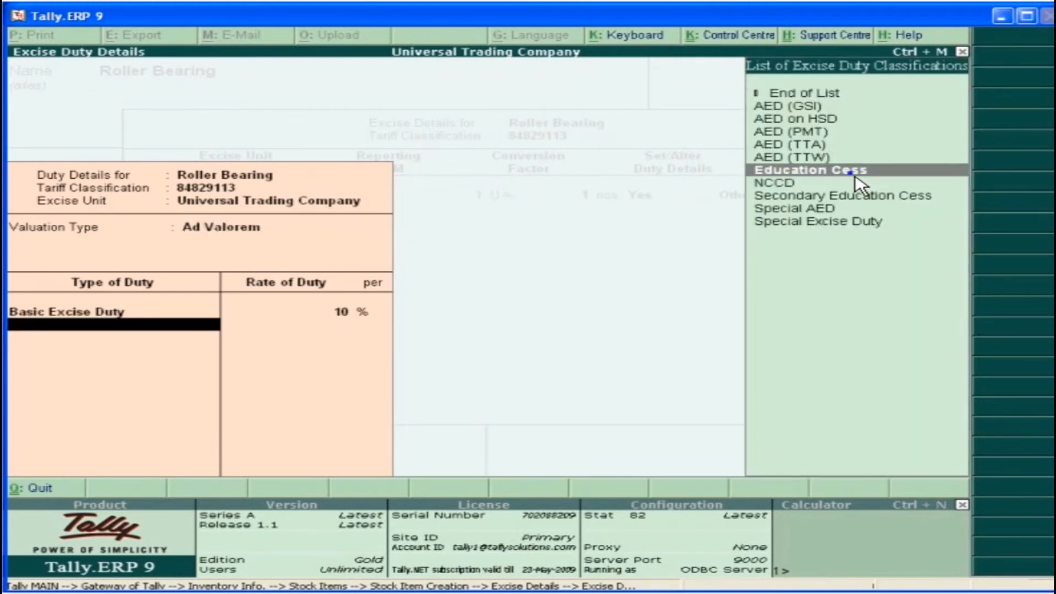
{"action": "key", "text": "Return"}
{"action": "left_click", "coordinate": [861, 186]}
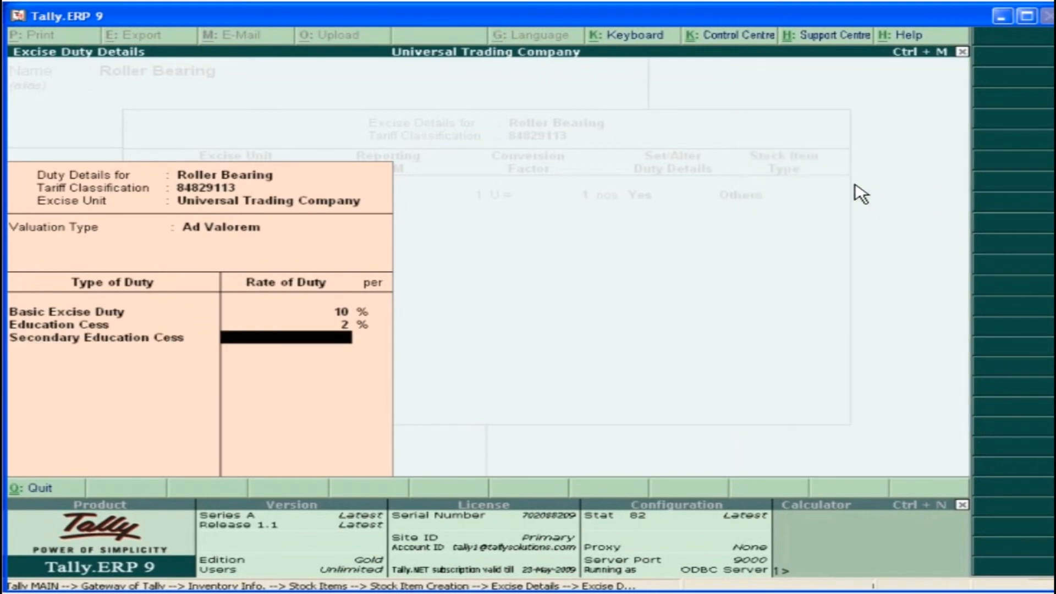
{"action": "type", "text": "1"}
{"action": "key", "text": "Return"}
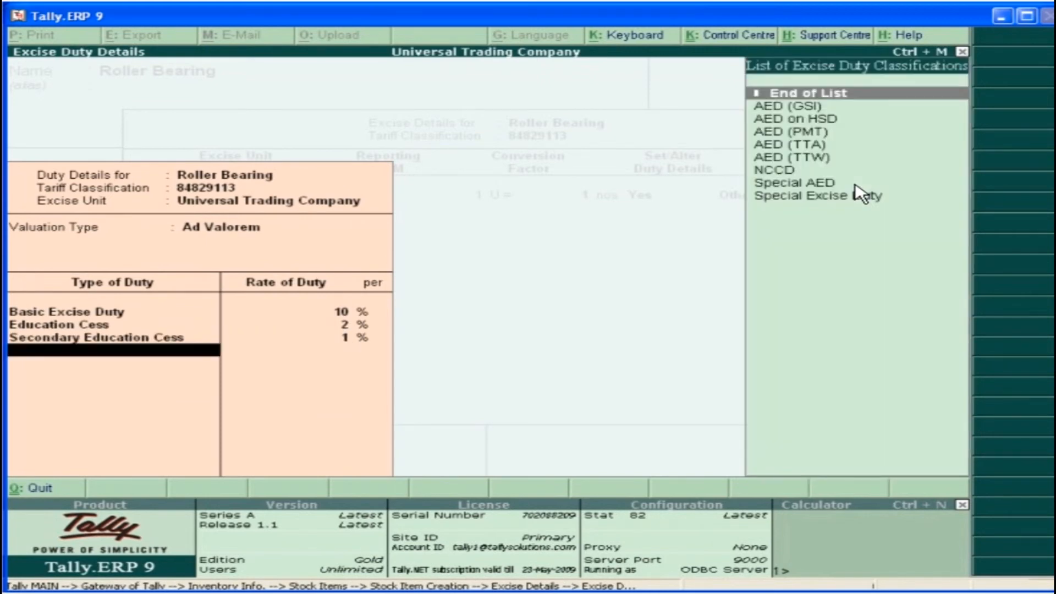
{"action": "key", "text": "Return"}
{"action": "double_click", "coordinate": [783, 285]}
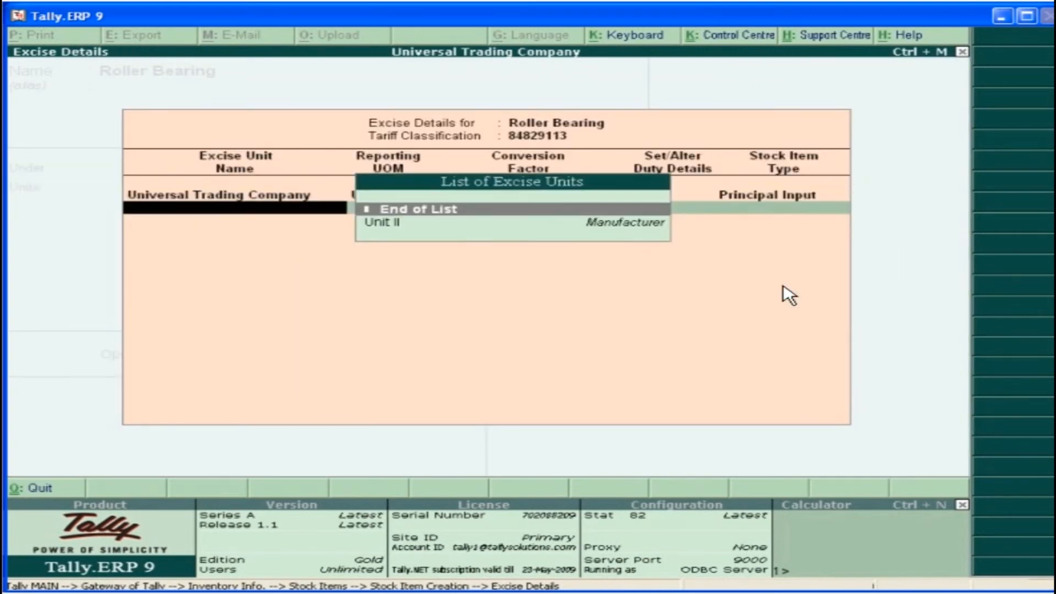
Finish Roller Bearing's excise details for the single excise unit and save the stock item
{"action": "key", "text": "Return"}
{"action": "key", "text": "Return"}
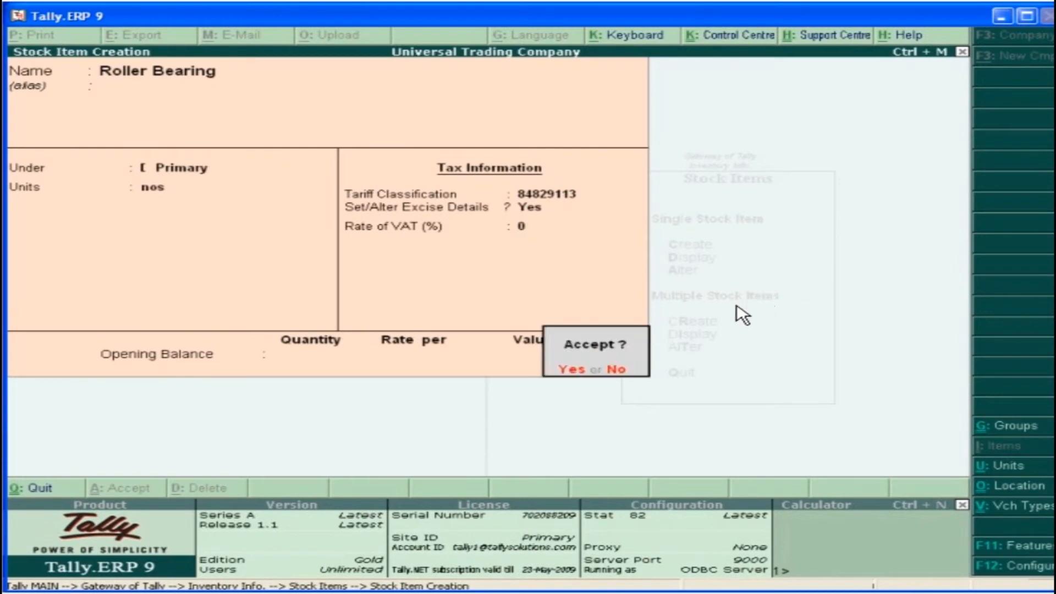
{"action": "left_click", "coordinate": [583, 375]}
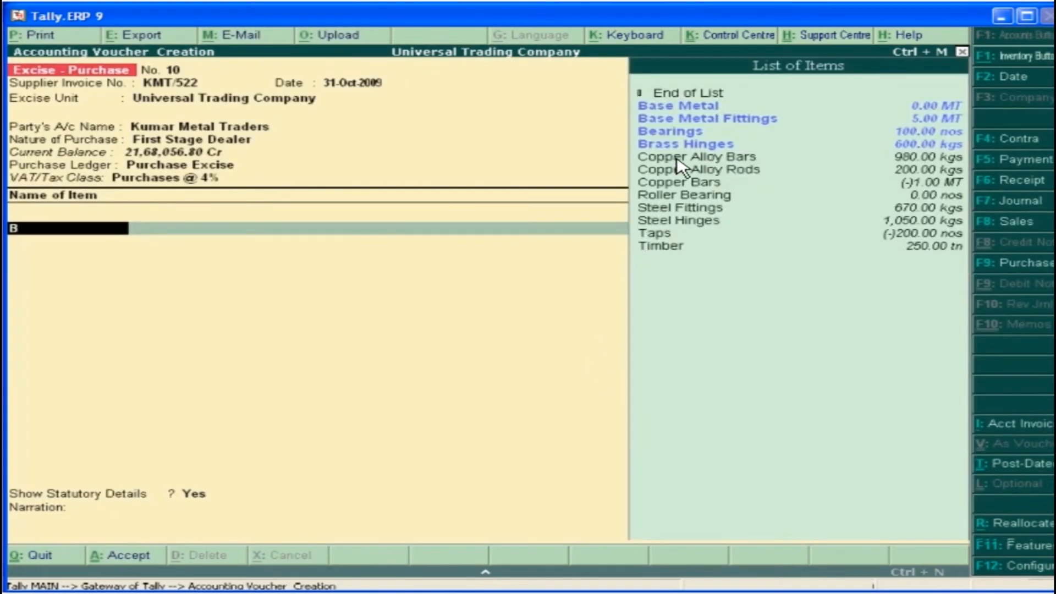
In the excise purchase voucher, add the item Base Metal with 1.00 MT at 1,00,000.00 per MT
{"action": "left_click", "coordinate": [697, 108]}
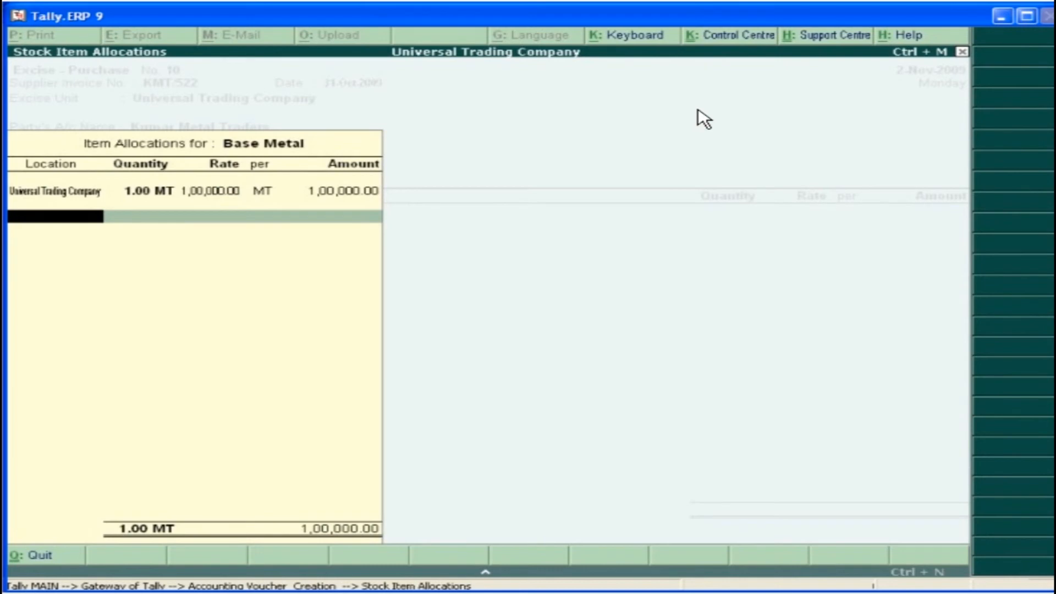
{"action": "key", "text": "Return"}
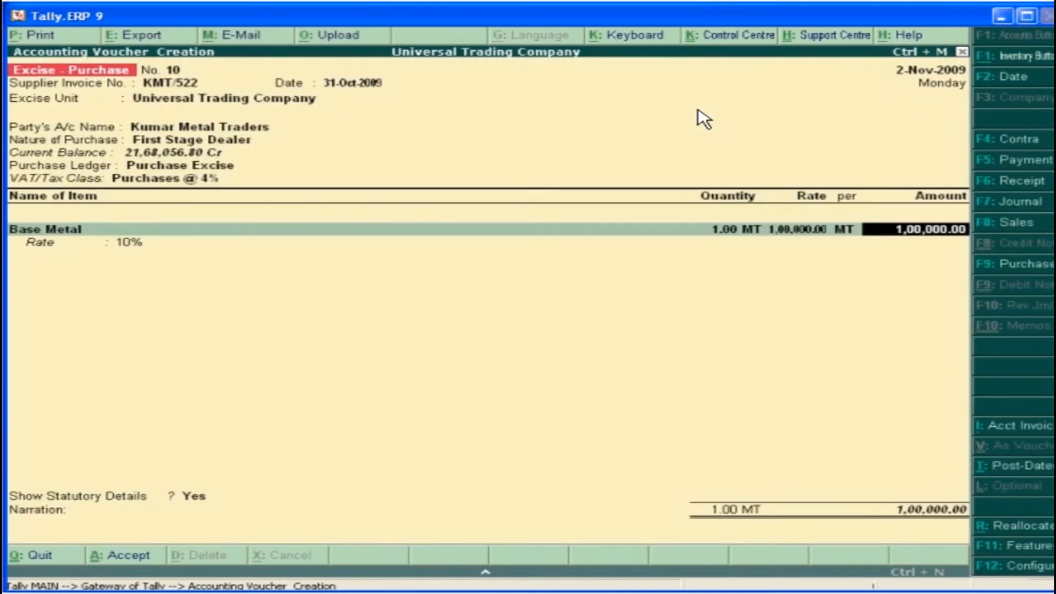
{"action": "key", "text": "Return"}
Add the CENVAT ledgers Basic Excise Duty @ 10%, Education Cess @ 2% and Secondary Education Cess @ 1% to the excise purchase
{"action": "type", "text": "B"}
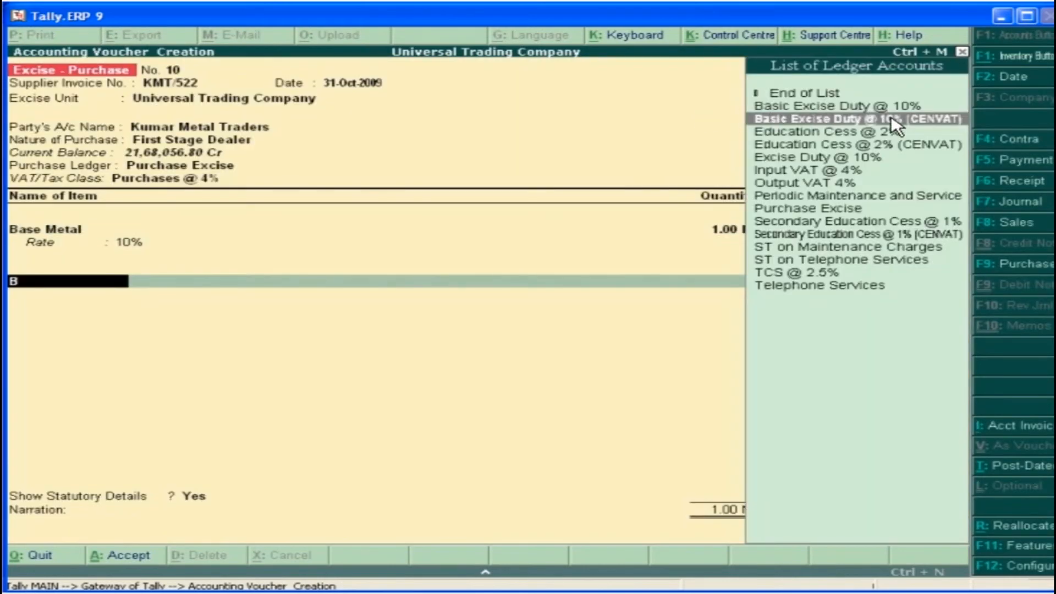
{"action": "key", "text": "Return"}
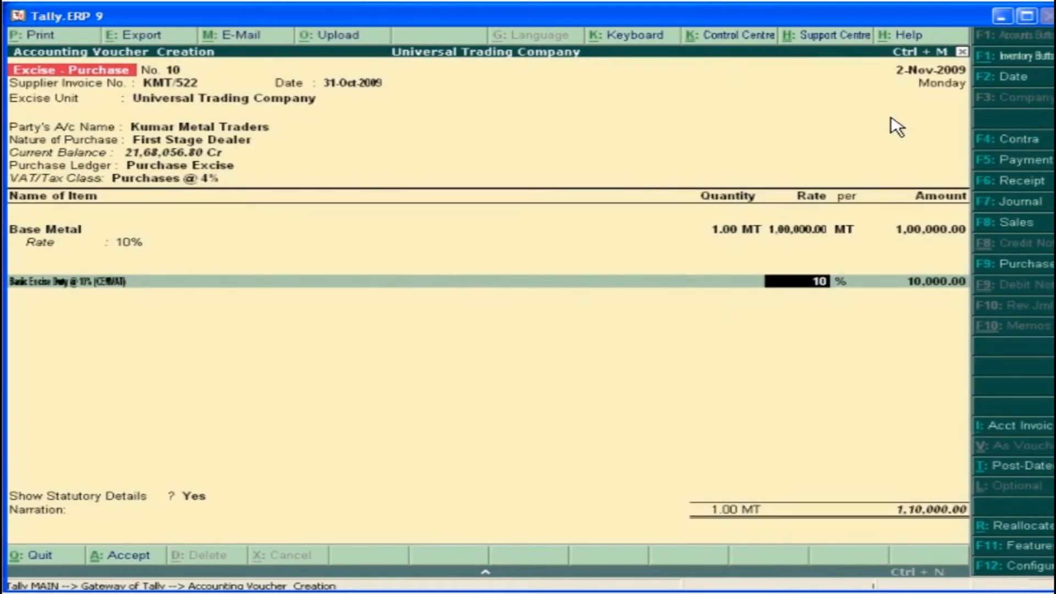
{"action": "key", "text": "Return"}
{"action": "key", "text": "Return"}
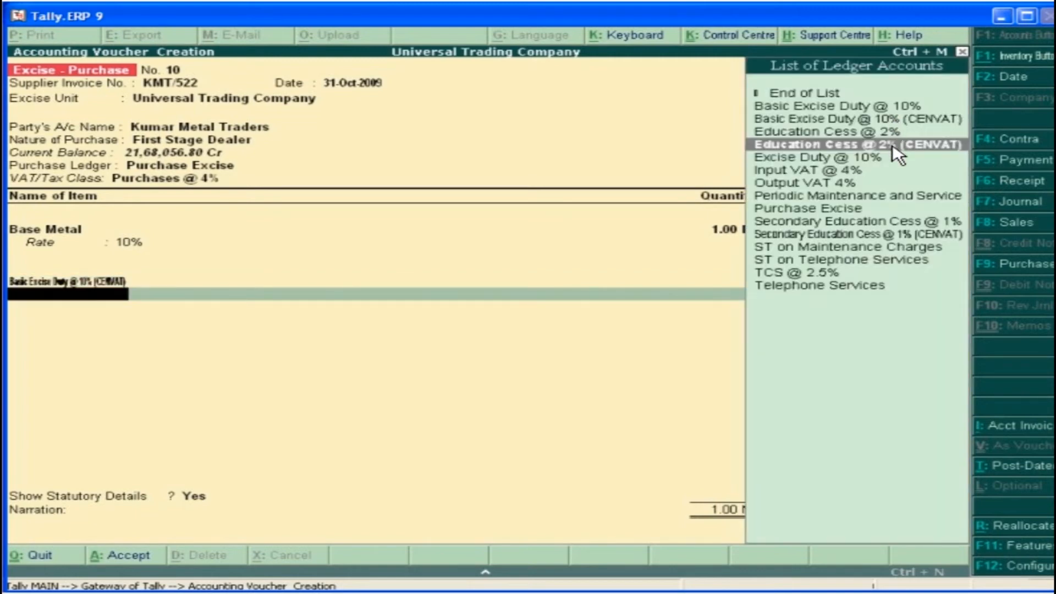
{"action": "key", "text": "Return"}
{"action": "key", "text": "Return"}
{"action": "key", "text": "Return"}
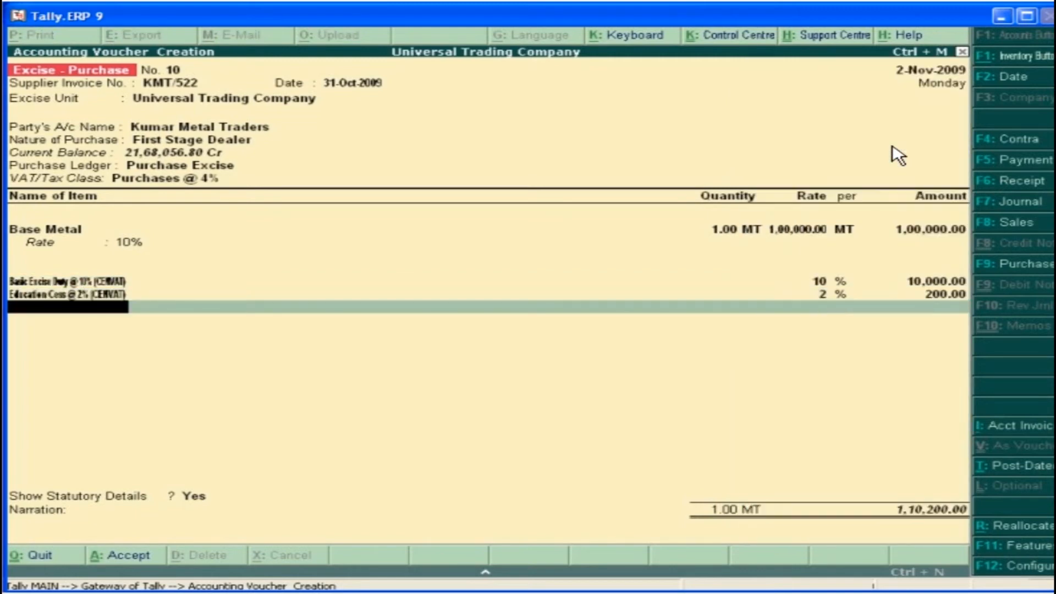
{"action": "key", "text": "Return"}
{"action": "key", "text": "Return"}
Add Input VAT @ 4% to the excise purchase and set Show Statutory Details to Yes
{"action": "key", "text": "Return"}
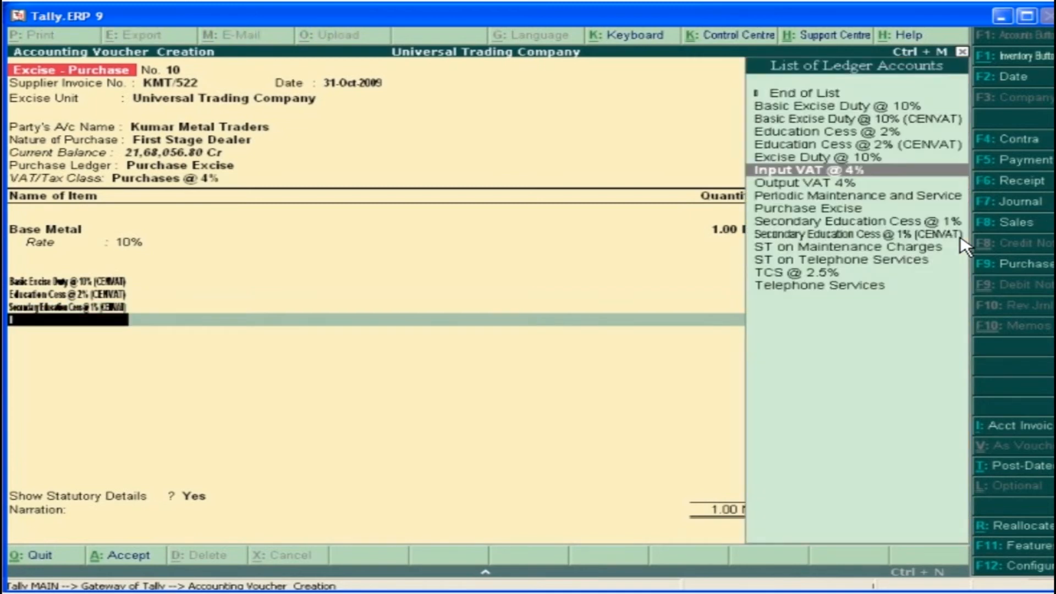
{"action": "key", "text": "Return"}
{"action": "key", "text": "Return"}
{"action": "key", "text": "Return"}
{"action": "key", "text": "Return"}
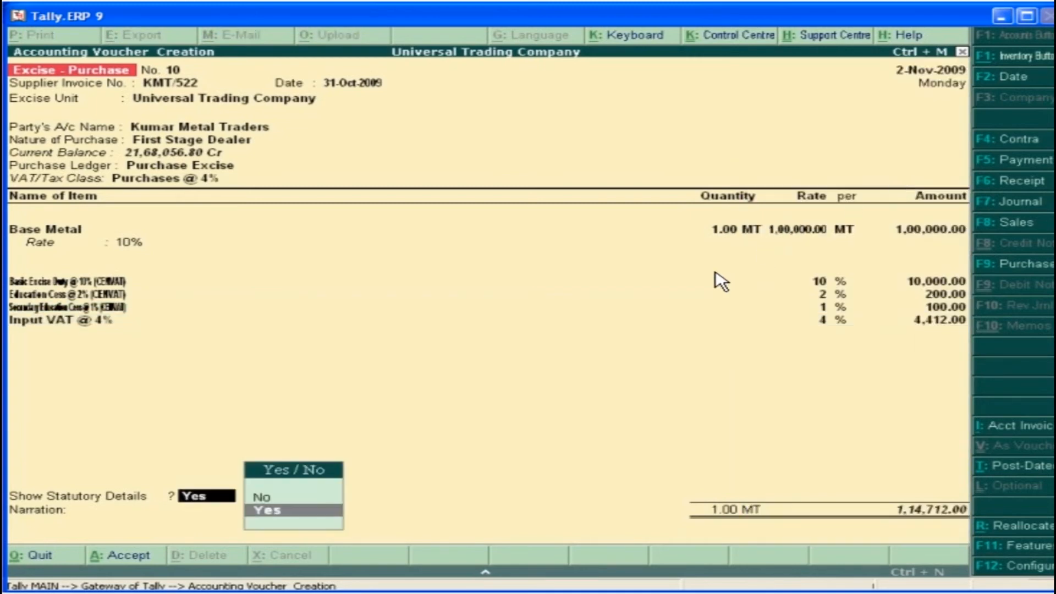
{"action": "left_click", "coordinate": [277, 510]}
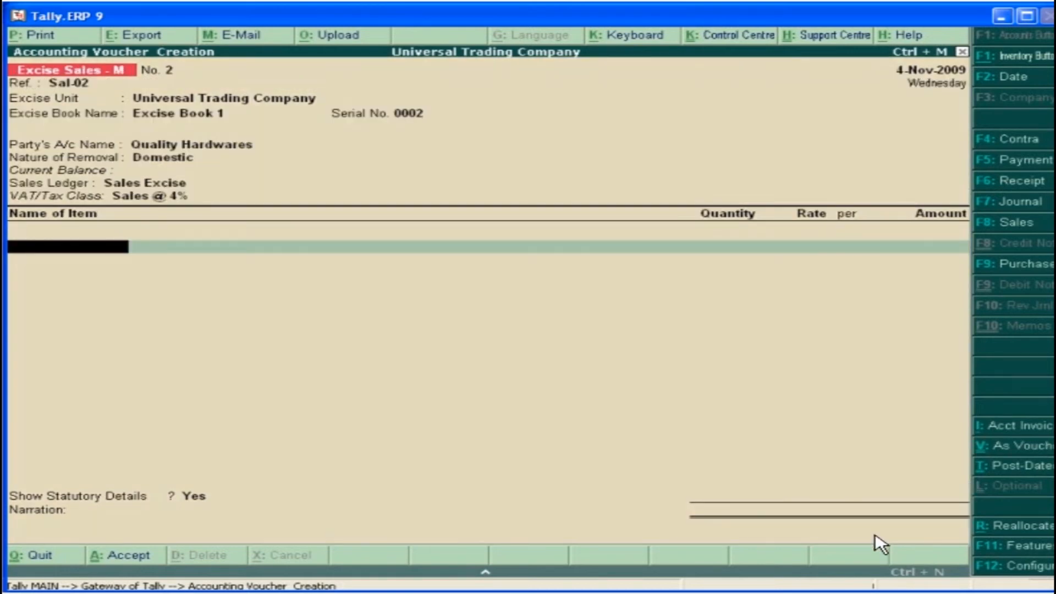
In the excise sales voucher, add the item Roller Bearing with 150 nos at 1,200.00 per nos
{"action": "left_click", "coordinate": [718, 199]}
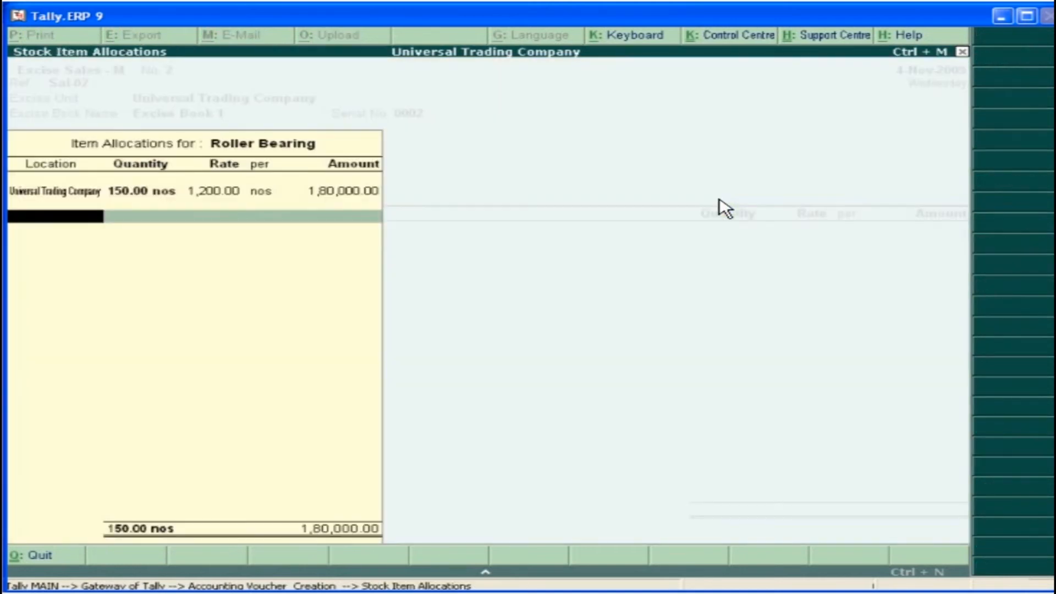
{"action": "key", "text": "Return"}
{"action": "key", "text": "Return"}
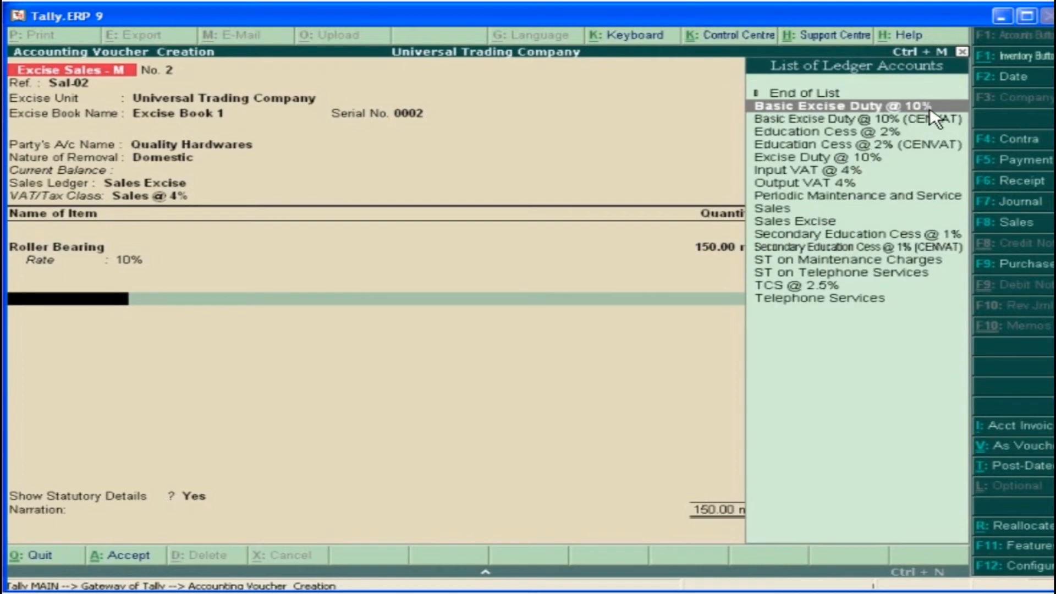
Add the non-CENVAT ledgers Basic Excise Duty @ 10%, Education Cess @ 2% and Secondary Education Cess @ 1% to the excise sale
{"action": "left_click", "coordinate": [929, 108]}
{"action": "key", "text": "Return"}
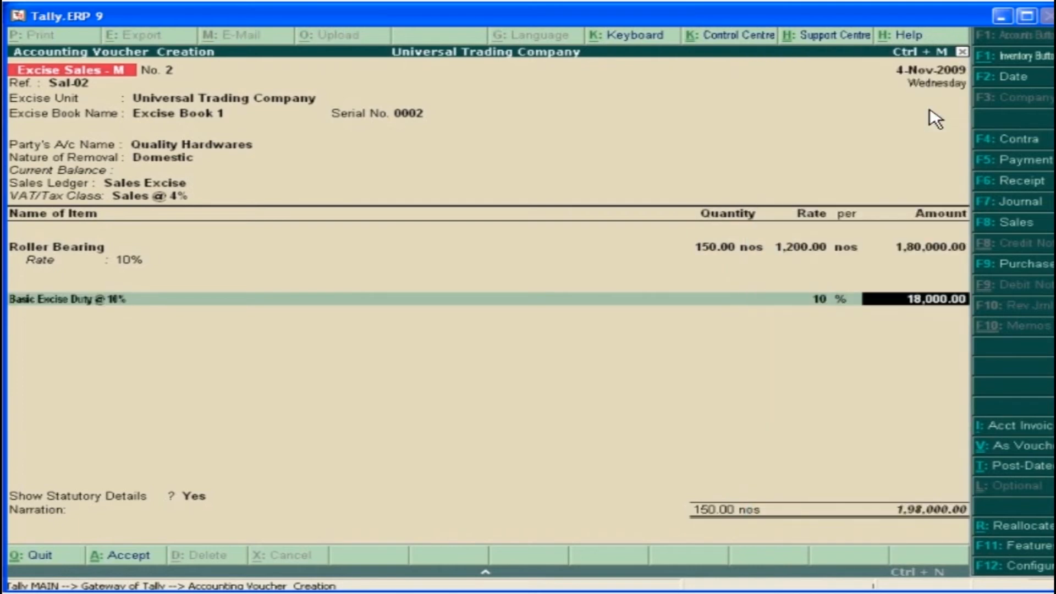
{"action": "key", "text": "Return"}
{"action": "left_click", "coordinate": [862, 136]}
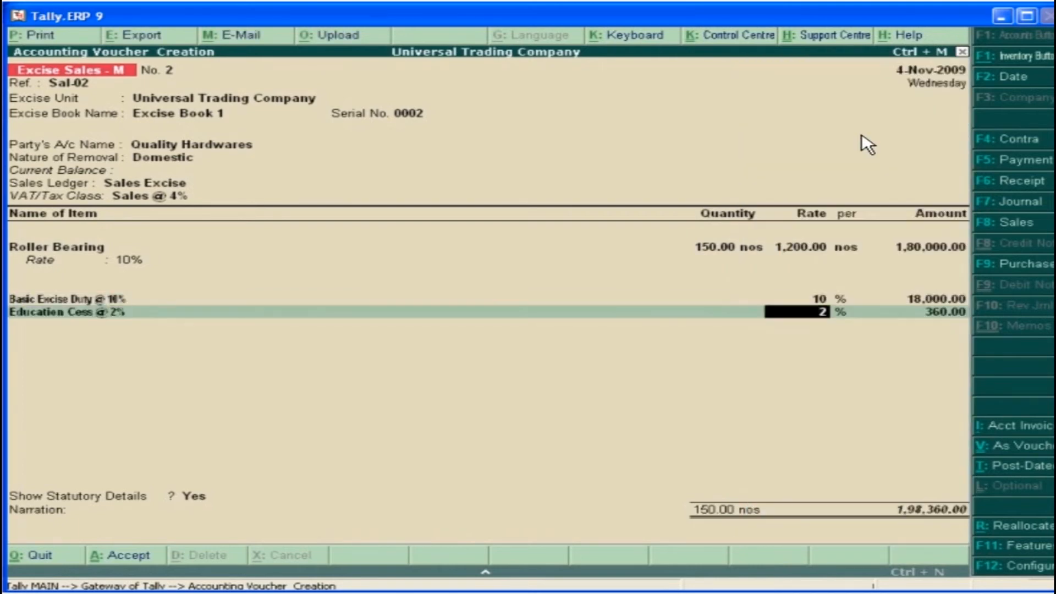
{"action": "key", "text": "Return"}
{"action": "key", "text": "Return"}
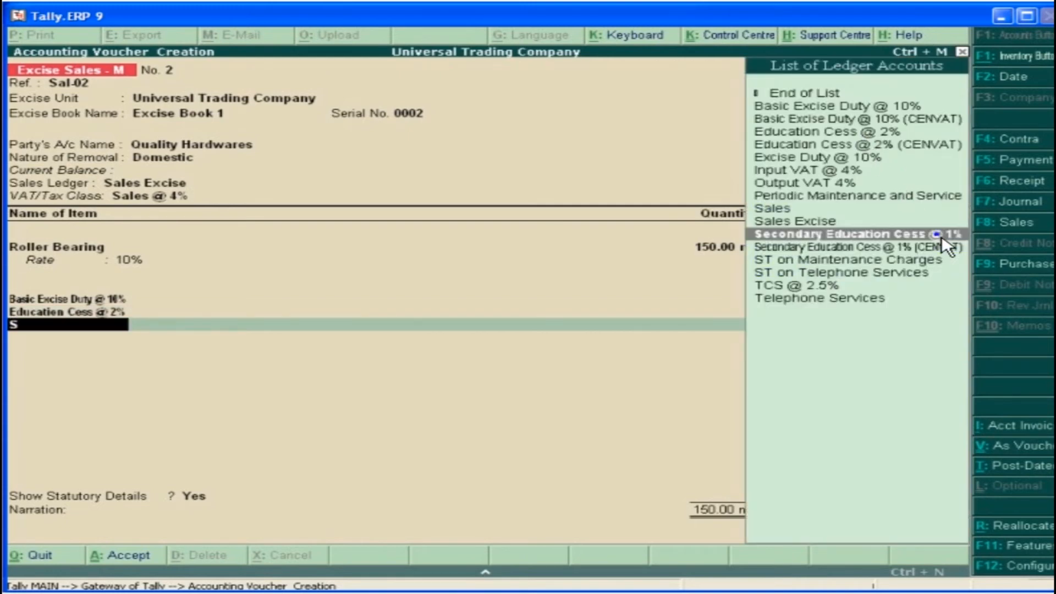
{"action": "left_click", "coordinate": [950, 236]}
{"action": "key", "text": "Return"}
{"action": "key", "text": "Return"}
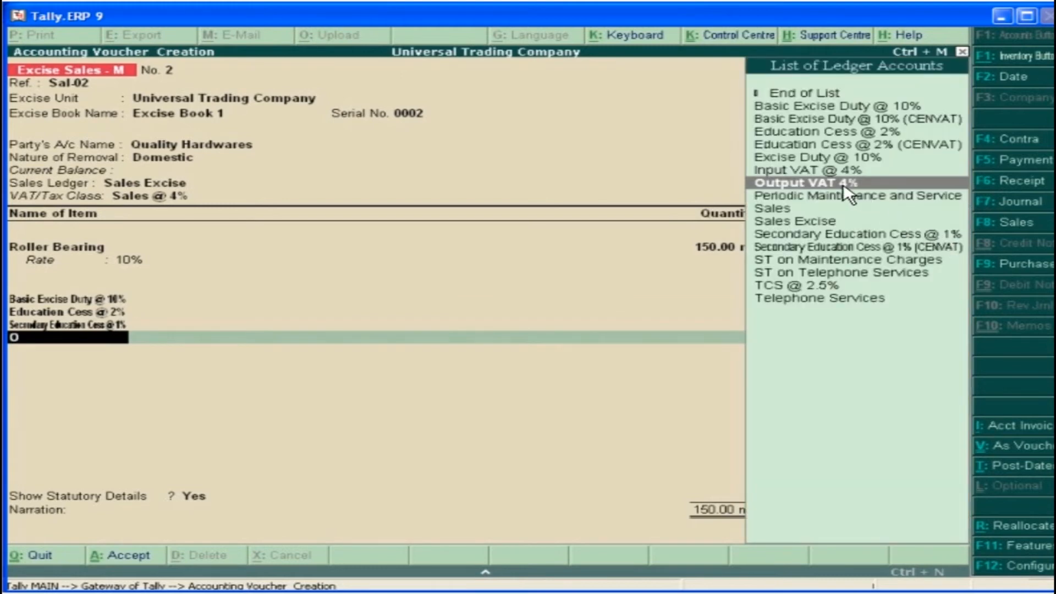
Add Output VAT 4% to the excise sale, keep Show Statutory Details at Yes, and accept the voucher
{"action": "left_click", "coordinate": [843, 185]}
{"action": "key", "text": "Return"}
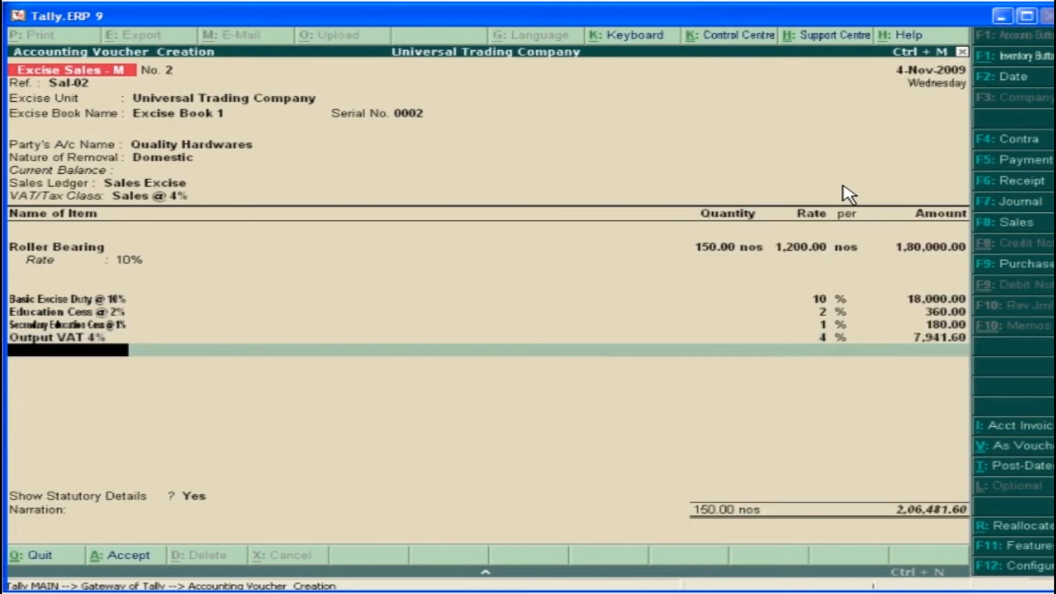
{"action": "key", "text": "Return"}
{"action": "left_click", "coordinate": [317, 511]}
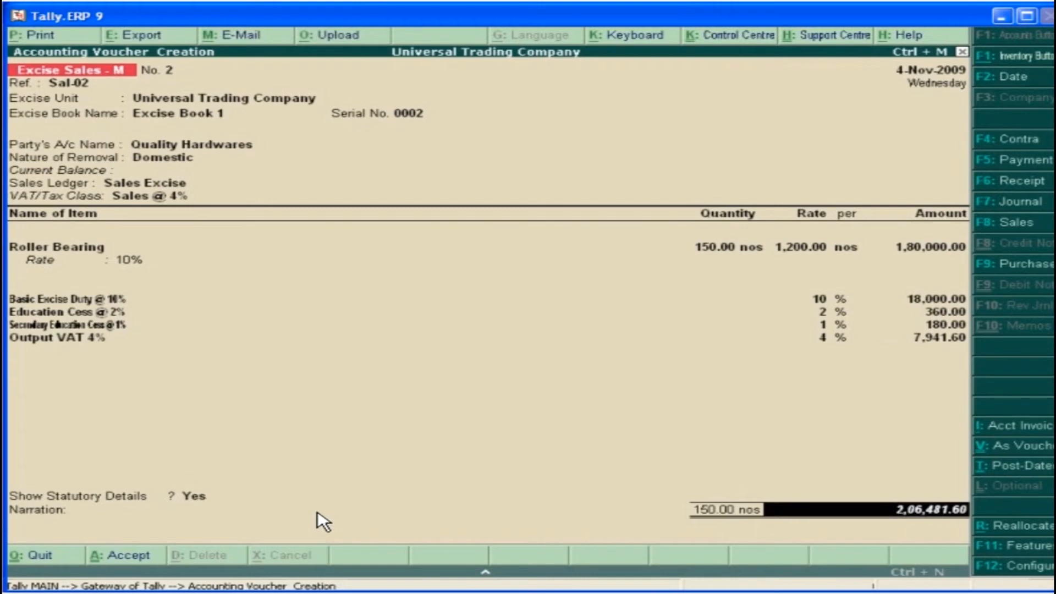
{"action": "key", "text": "Return"}
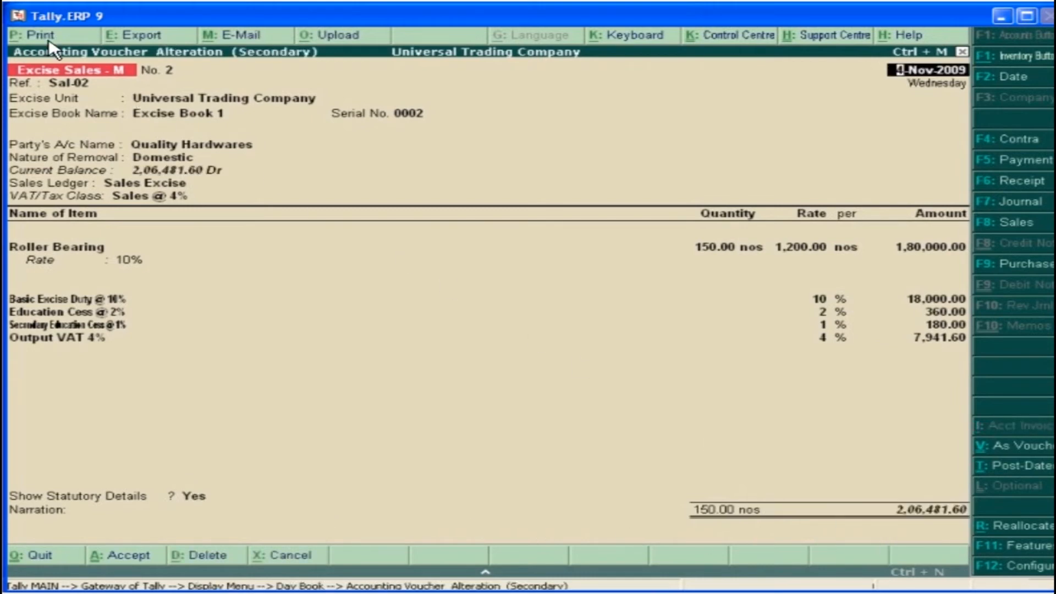
Open the print preview of the excise invoice, enlarged, and look through it down to the end
{"action": "left_click", "coordinate": [47, 38]}
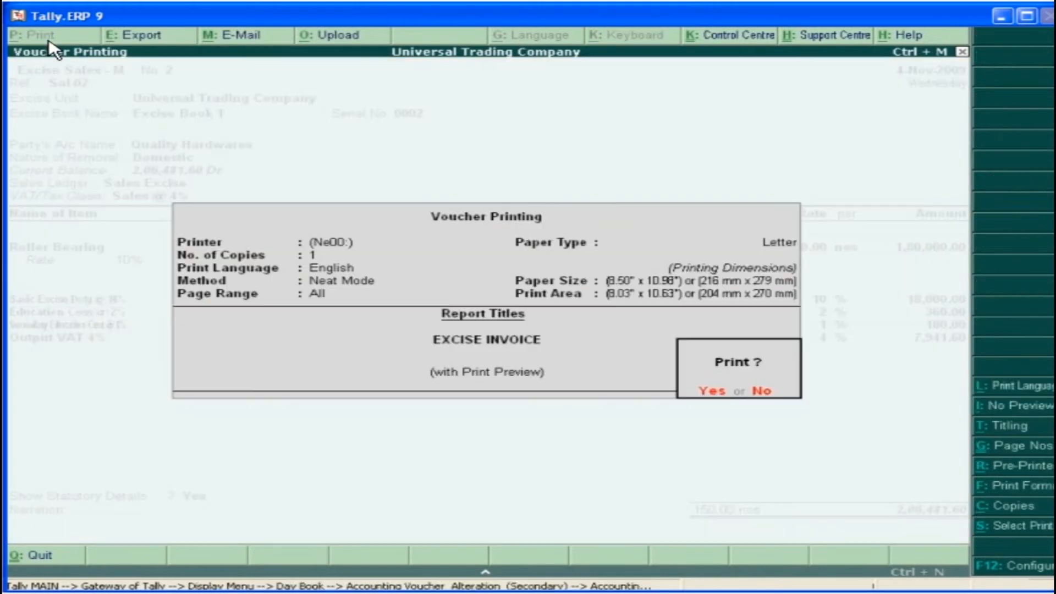
{"action": "left_click", "coordinate": [721, 391]}
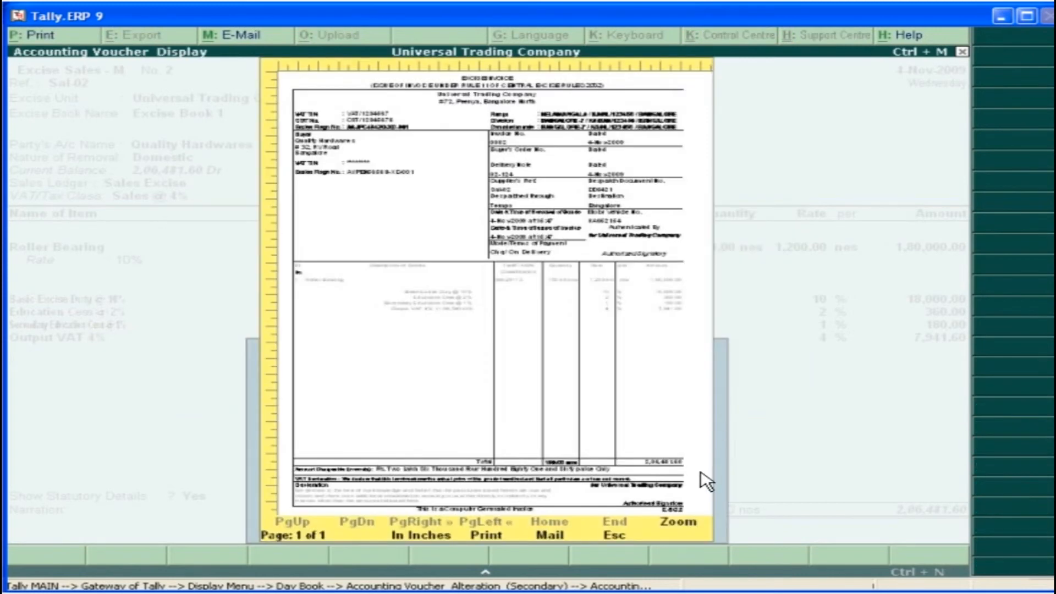
{"action": "left_click", "coordinate": [677, 522]}
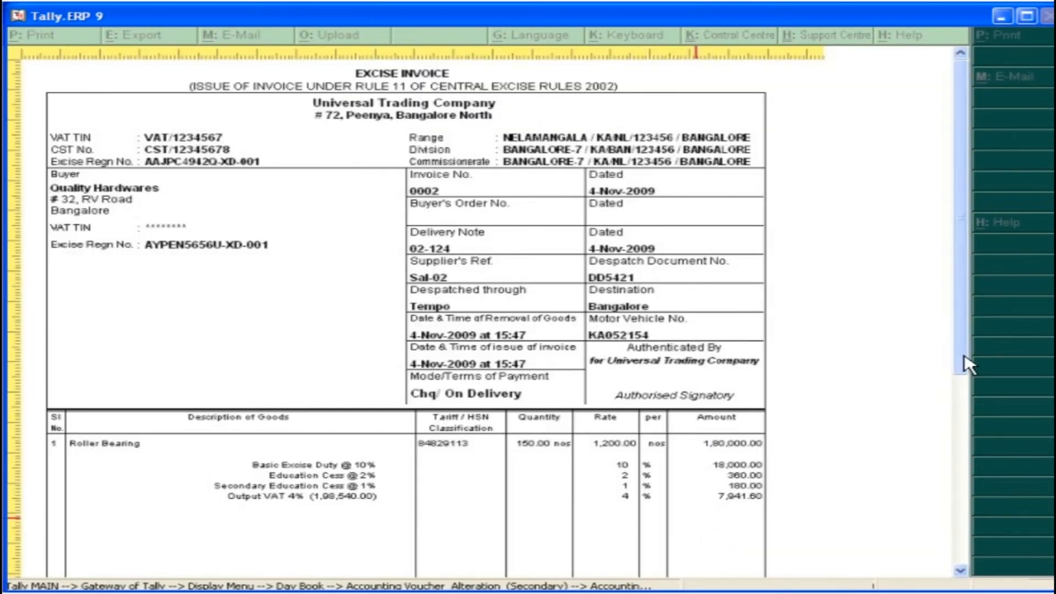
{"action": "left_click_drag", "start_coordinate": [967, 364], "coordinate": [967, 552]}
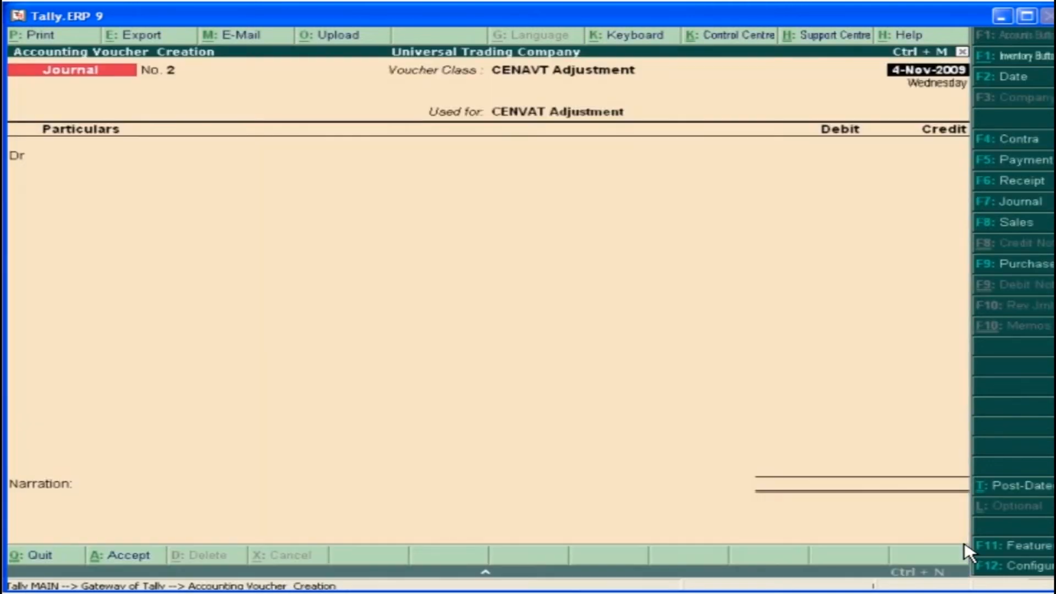
In the CENVAT adjustment journal, debit Basic Excise Duty @ 10% with 10,000, Education Cess @ 2% with 200 and Secondary Education Cess @ 1% with 100
{"action": "key", "text": "Return"}
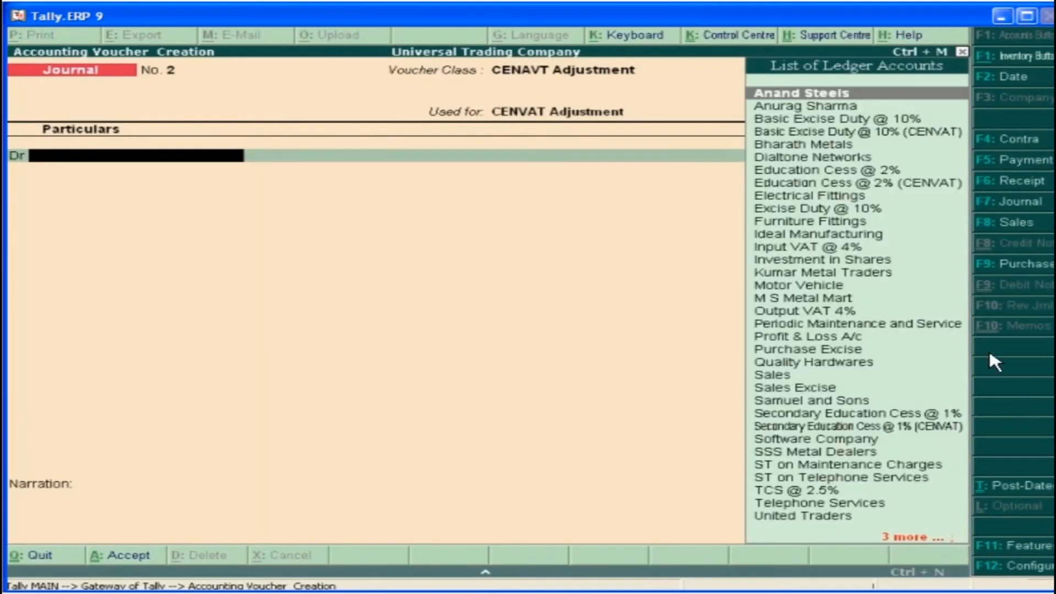
{"action": "left_click", "coordinate": [914, 123]}
{"action": "left_click", "coordinate": [687, 208]}
{"action": "type", "text": "10000"}
{"action": "key", "text": "Return"}
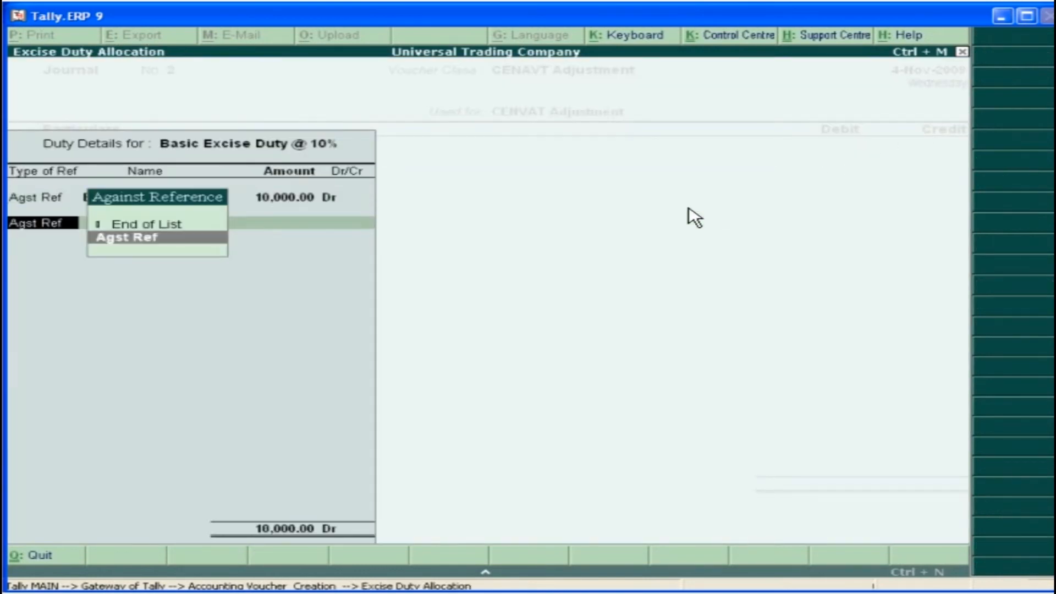
{"action": "key", "text": "ctrl+a"}
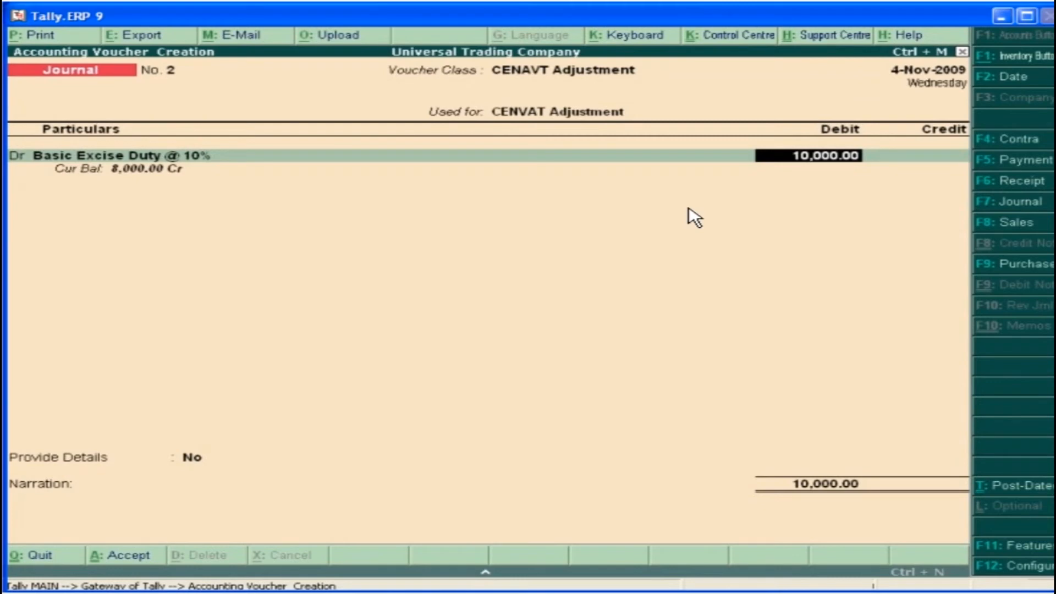
{"action": "key", "text": "Return"}
Credit the CENVAT ledgers: Basic Excise Duty with 10,000 against the pending Base Metal bill, Education Cess with 200 and Secondary Education Cess with 100
{"action": "key", "text": "Return"}
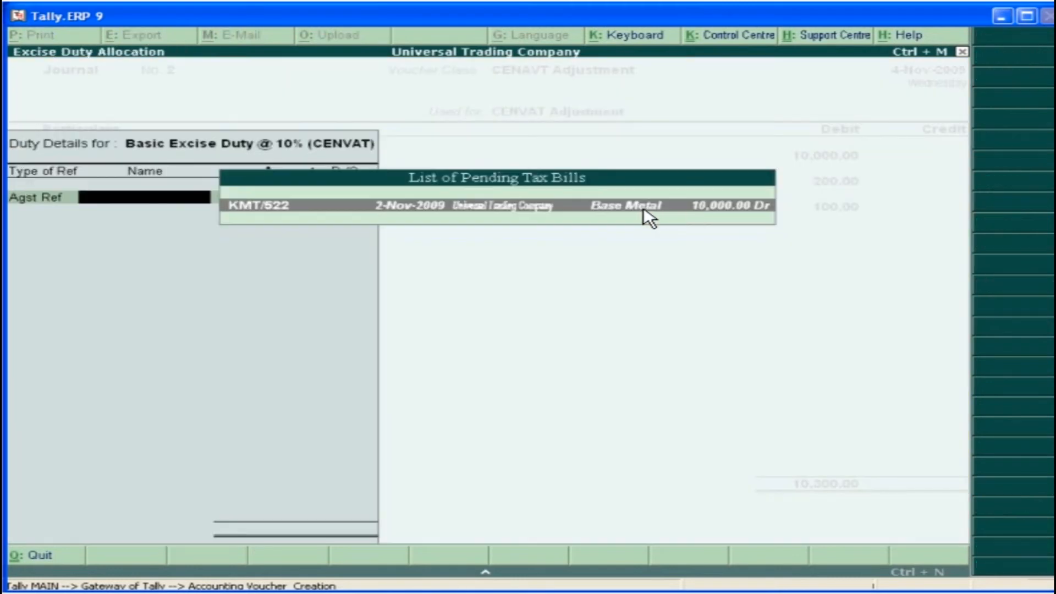
{"action": "key", "text": "Return"}
{"action": "key", "text": "Return"}
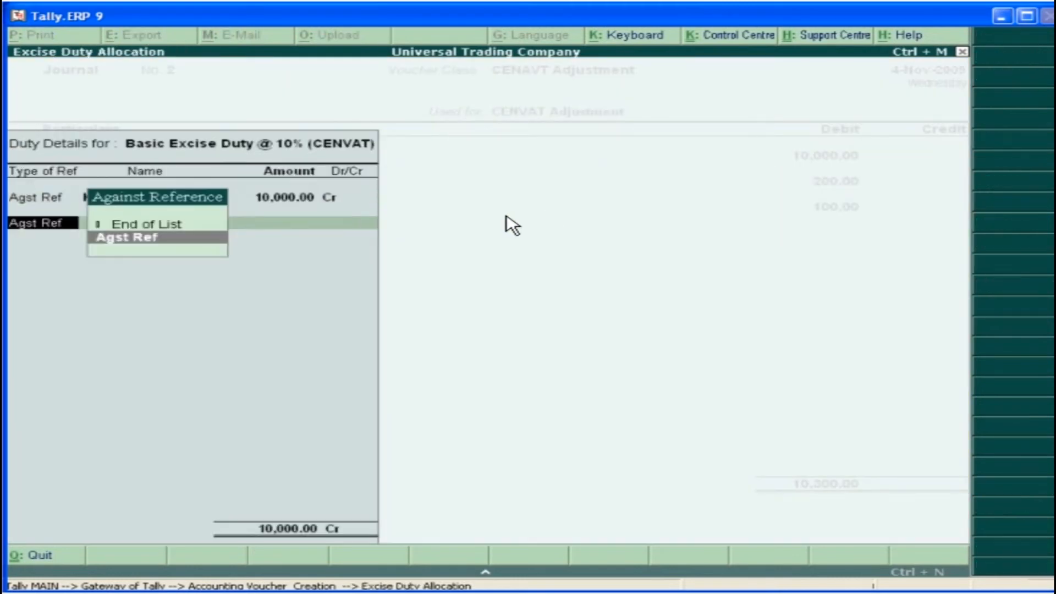
{"action": "left_click", "coordinate": [169, 238]}
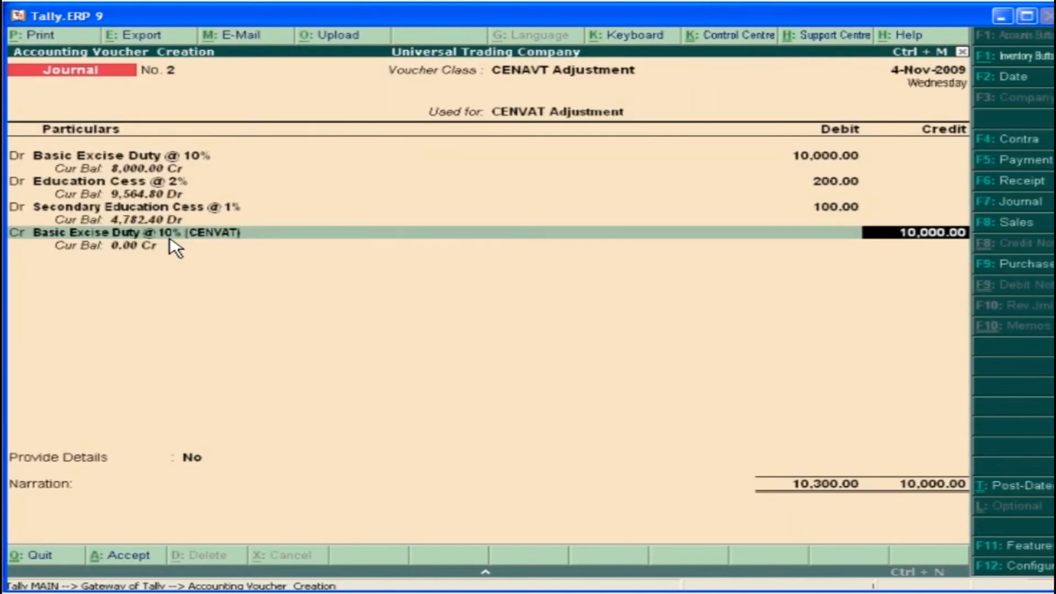
{"action": "key", "text": "Return"}
Complete the excise adjustment details with the period and excise unit, and save the CENVAT adjustment journal
{"action": "key", "text": "Return"}
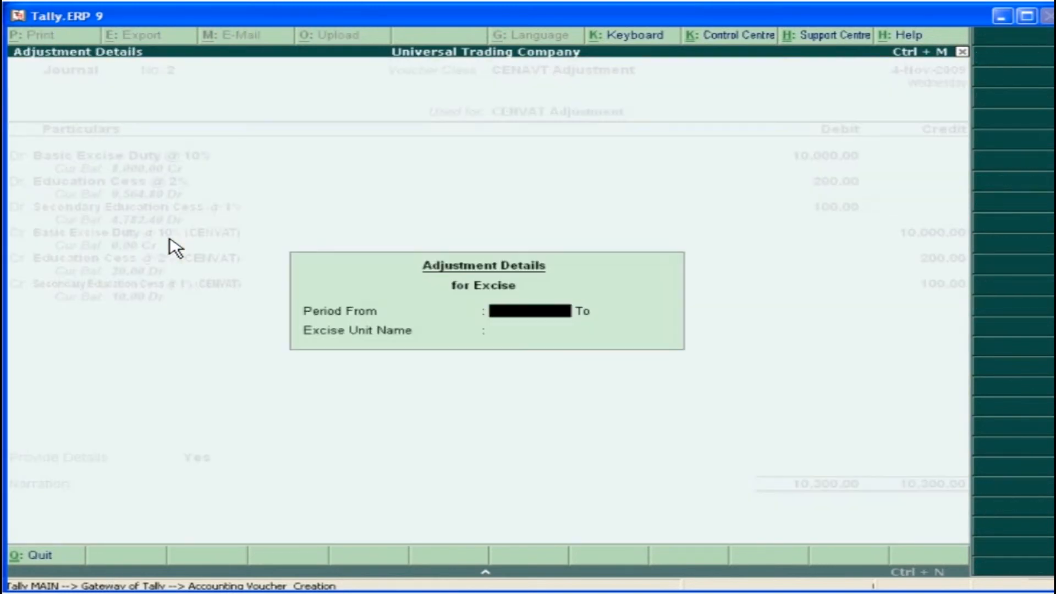
{"action": "key", "text": "Return"}
{"action": "key", "text": "Return"}
{"action": "key", "text": "Return"}
{"action": "key", "text": "Return"}
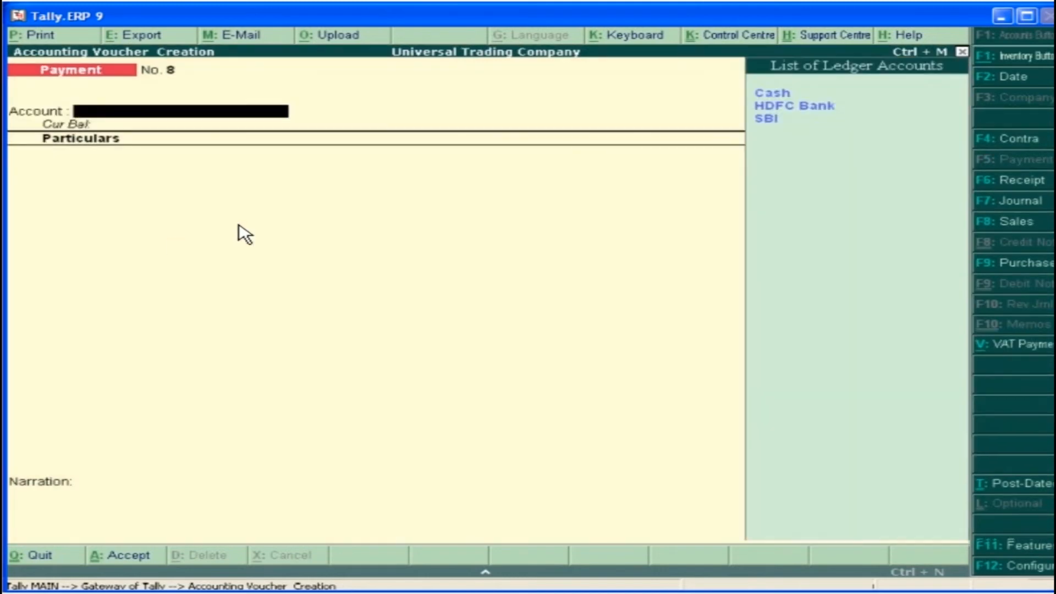
In the payment voucher, pay Basic Excise Duty @ 10% of 8,000 from HDFC Bank against the pending Roller Bearing tax bill
{"action": "left_click", "coordinate": [834, 110]}
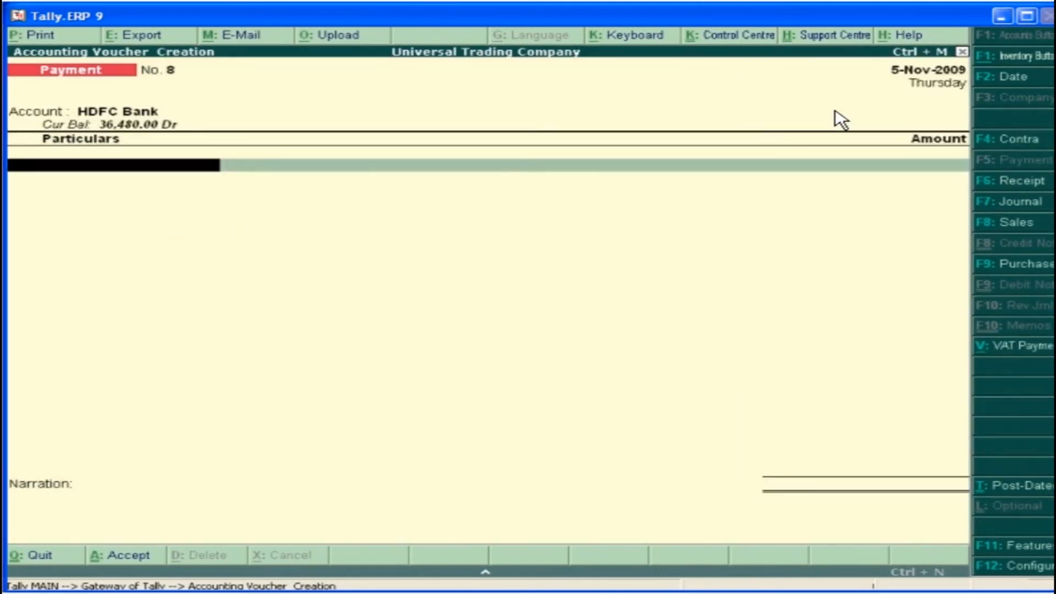
{"action": "left_click", "coordinate": [897, 133]}
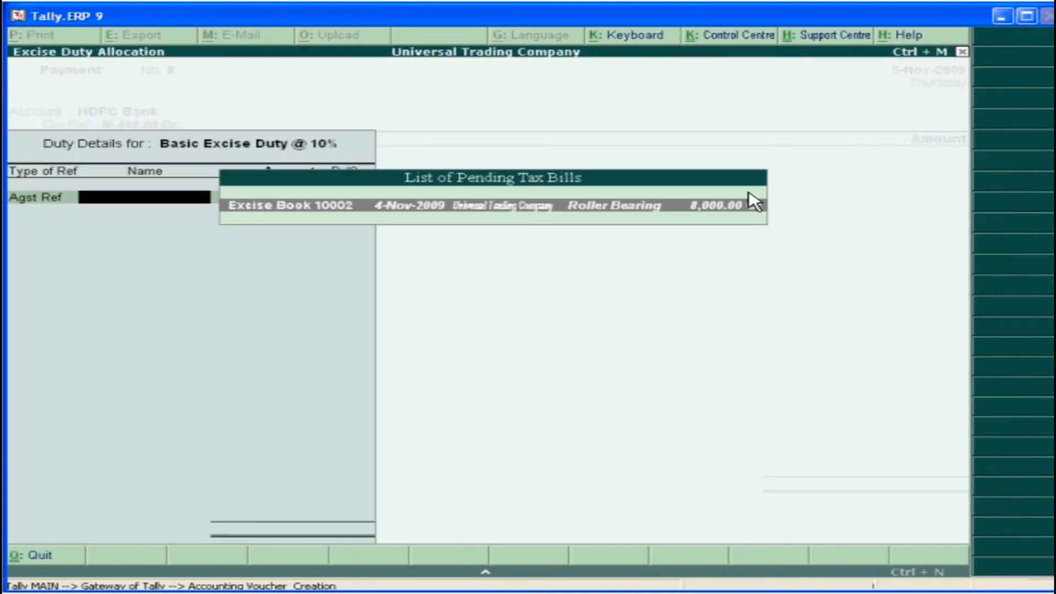
{"action": "left_click", "coordinate": [750, 201]}
{"action": "key", "text": "Return"}
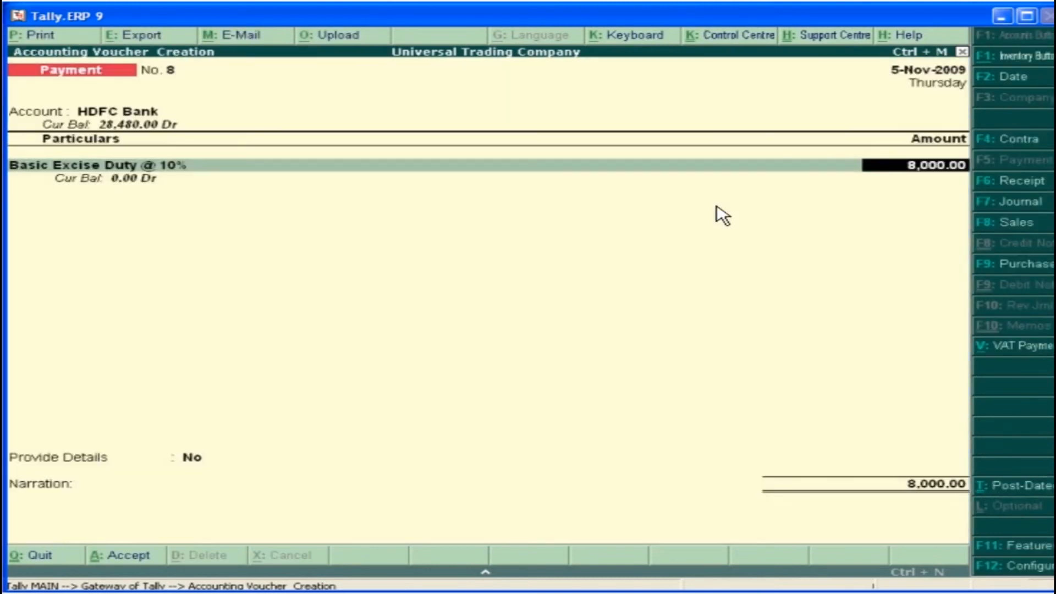
Add Education Cess @ 2% of 160 and Secondary Education Cess @ 1% of 80 to the duty payment voucher
{"action": "key", "text": "Return"}
{"action": "left_click", "coordinate": [896, 181]}
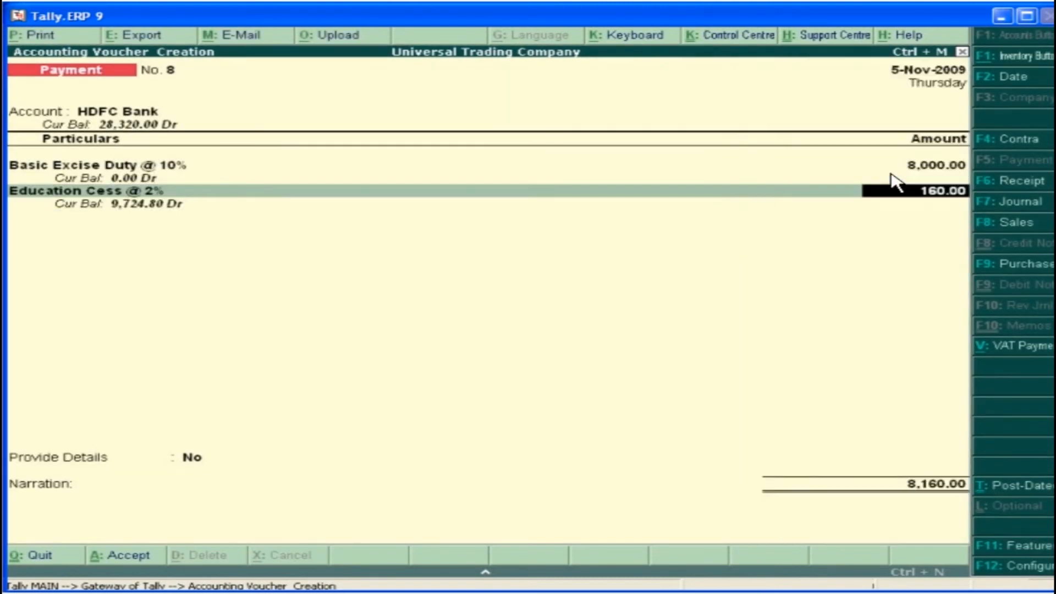
{"action": "key", "text": "Return"}
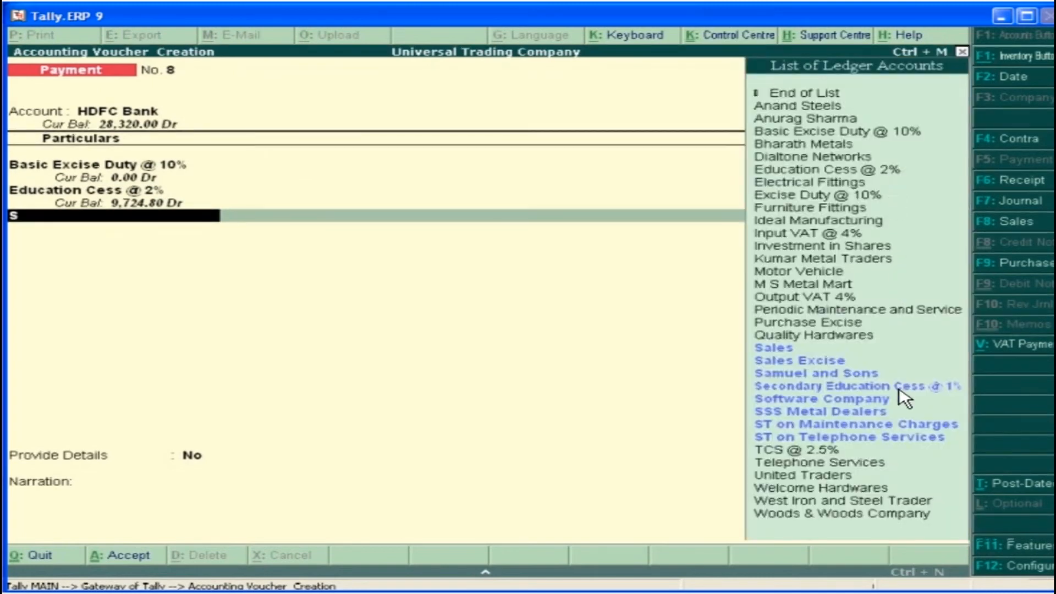
{"action": "left_click", "coordinate": [896, 388]}
{"action": "key", "text": "Return"}
Provide the excise payment details for November 2009 and unit Universal Trading Company, enter the cheque number in the narration, and save the voucher
{"action": "key", "text": "Return"}
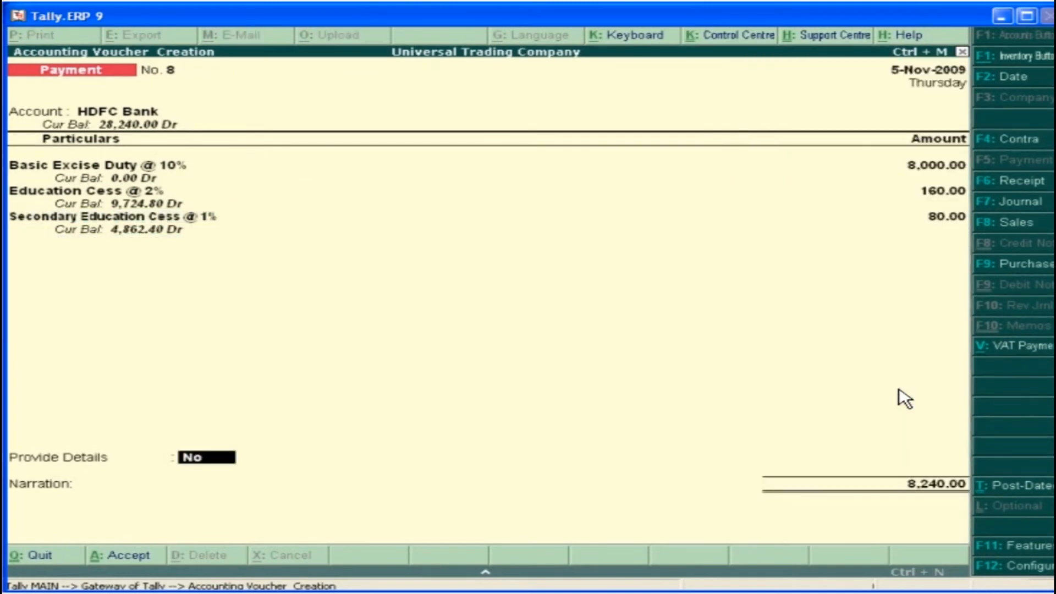
{"action": "key", "text": "y"}
{"action": "key", "text": "Return"}
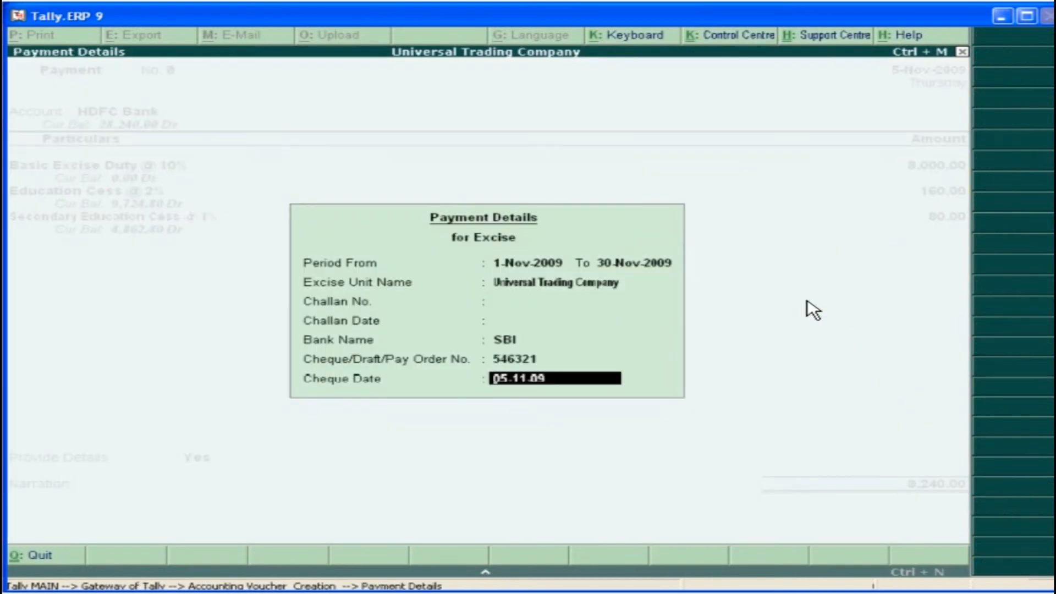
{"action": "key", "text": "Return"}
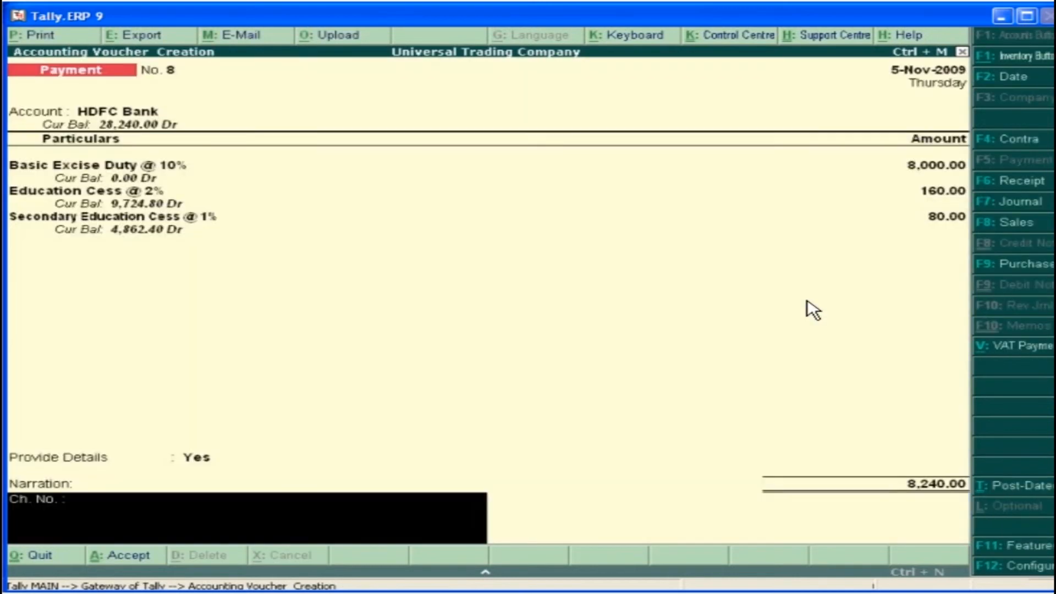
{"action": "key", "text": "Return"}
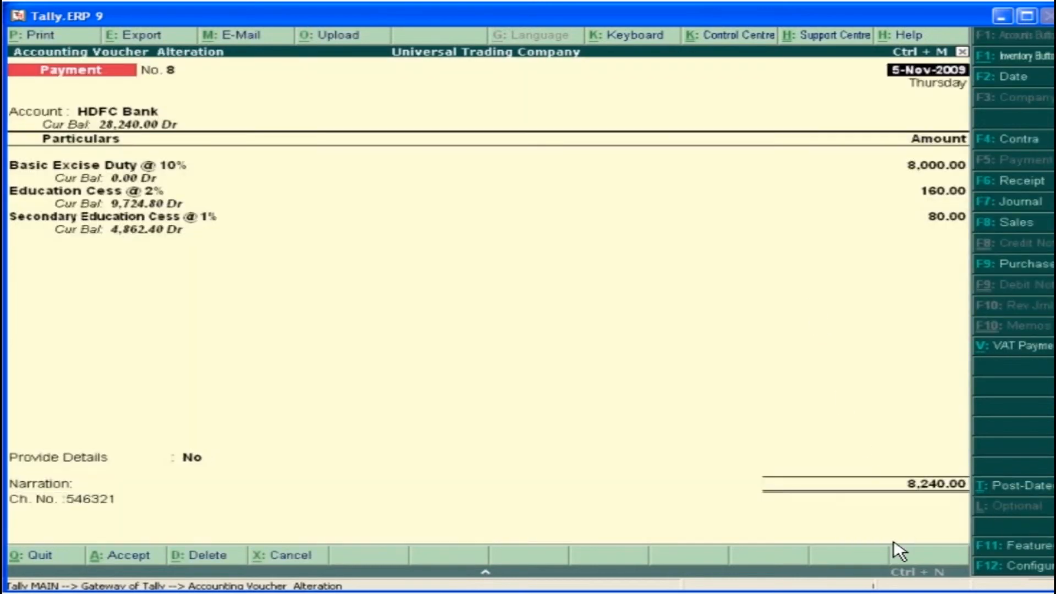
Preview the saved payment voucher's G.A.R.-7 Challan for printing and examine it enlarged down to the counterfoil
{"action": "left_click", "coordinate": [57, 37]}
{"action": "key", "text": "y"}
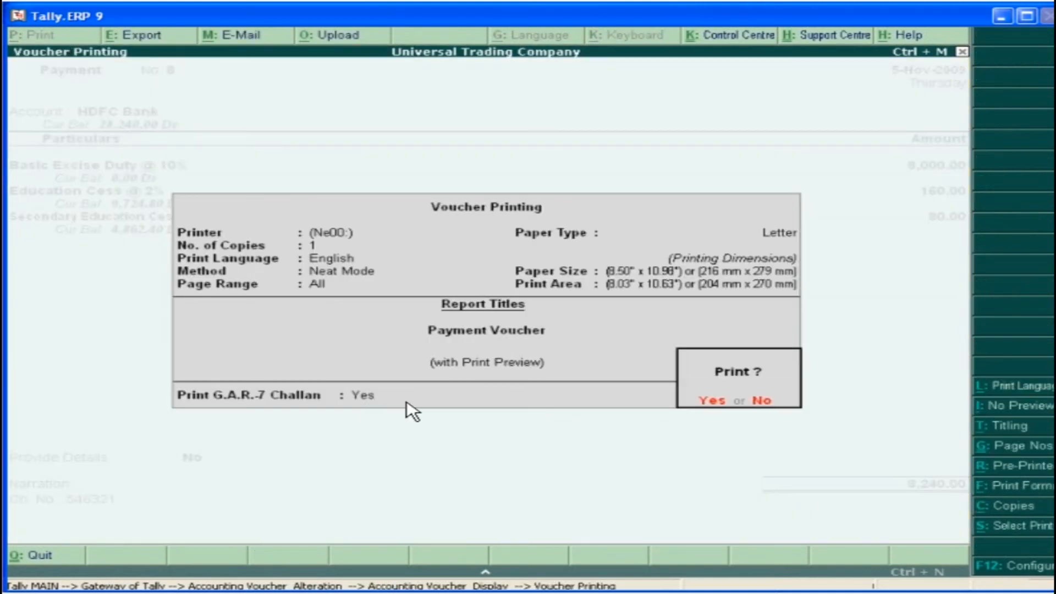
{"action": "left_click", "coordinate": [714, 404]}
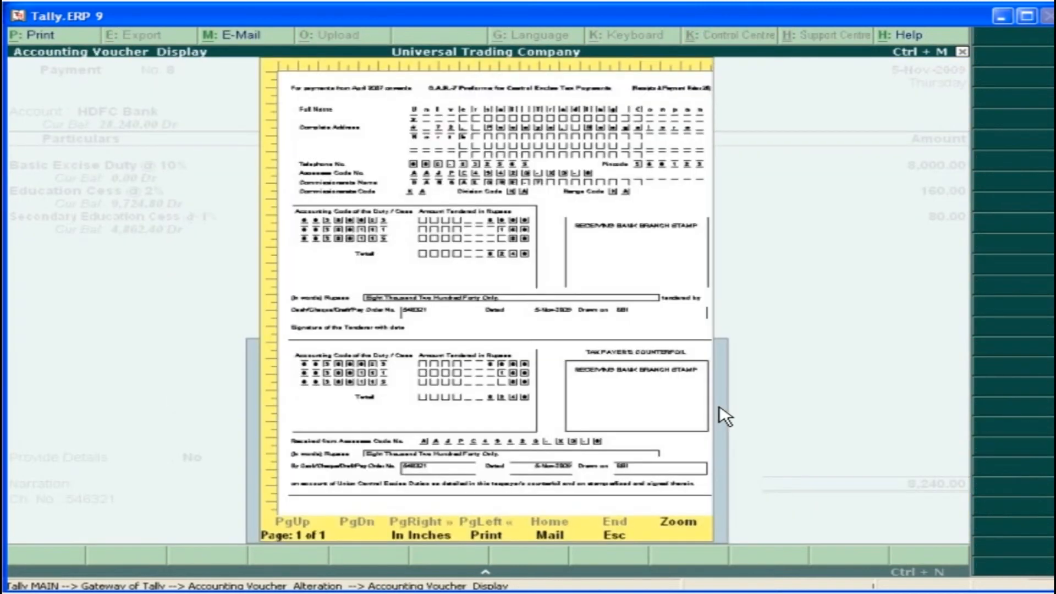
{"action": "left_click", "coordinate": [685, 521]}
{"action": "left_click_drag", "start_coordinate": [963, 352], "coordinate": [964, 514]}
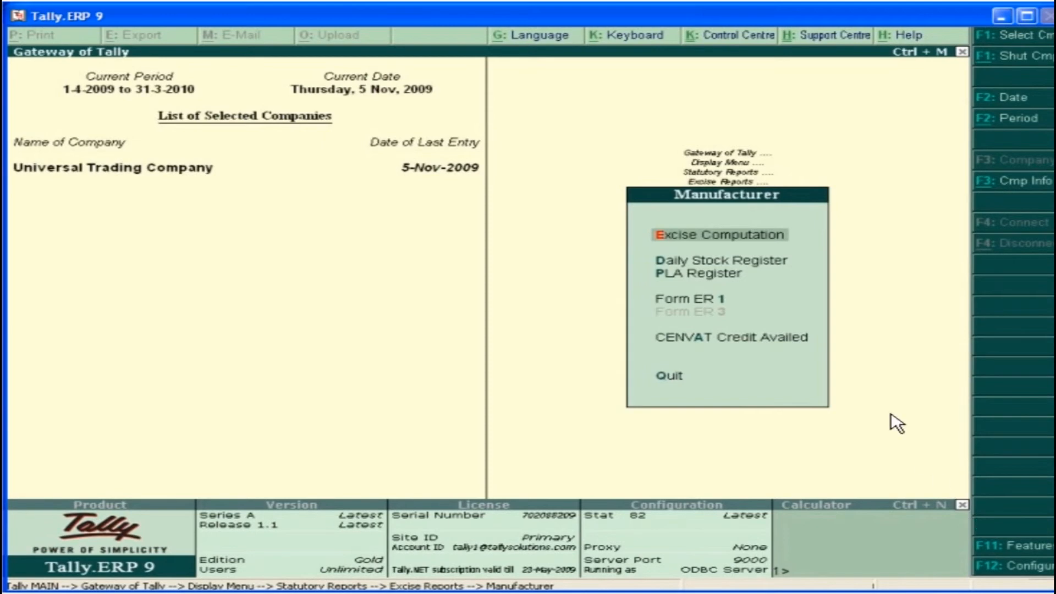
View the Excise Computation report for the excise unit Universal Trading Company, and return to the Manufacturer reports
{"action": "left_click", "coordinate": [762, 237]}
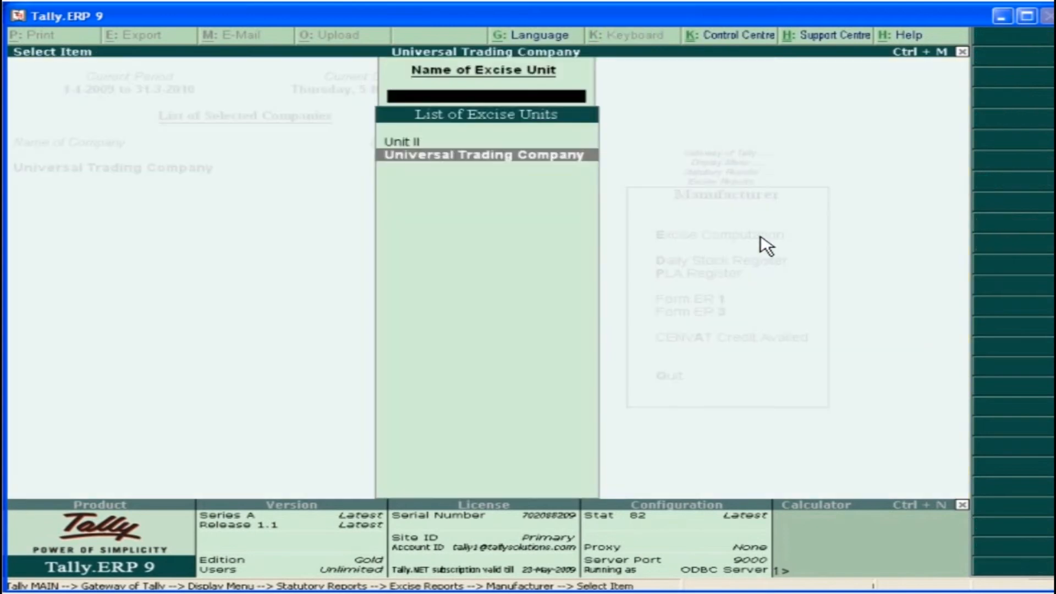
{"action": "left_click", "coordinate": [489, 162]}
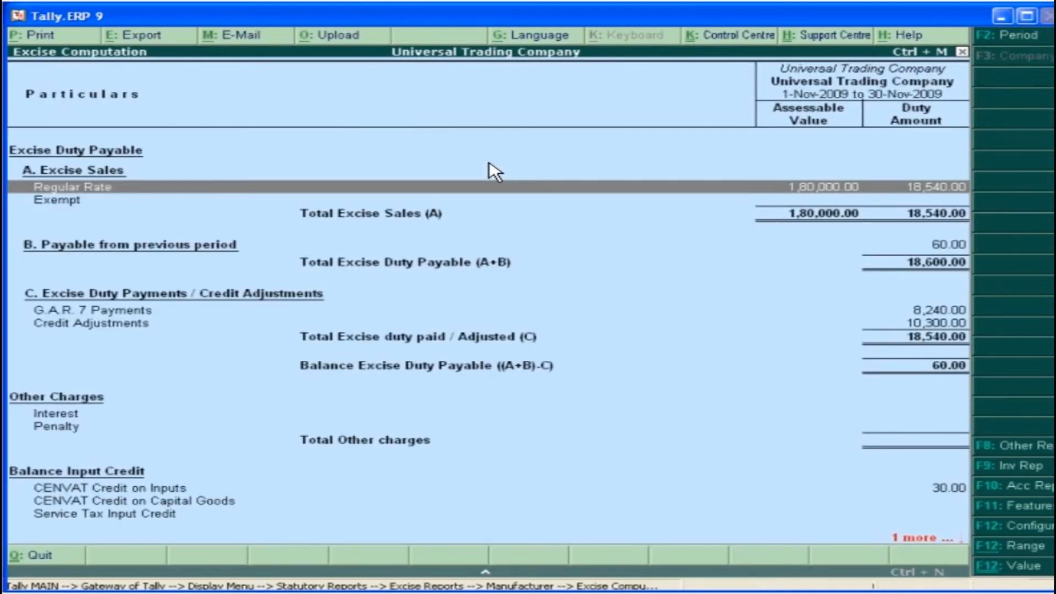
{"action": "key", "text": "Escape"}
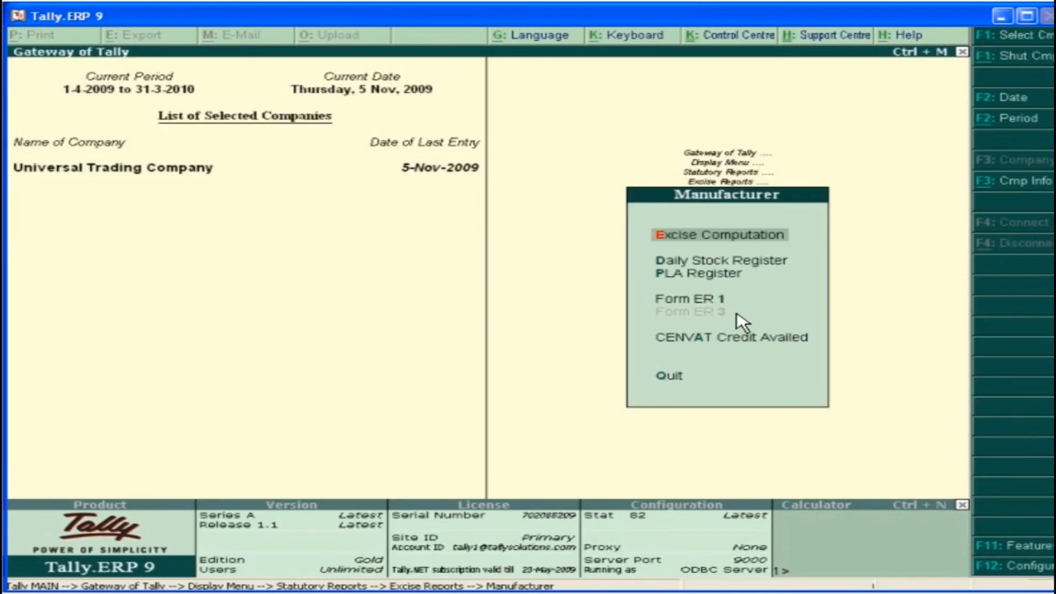
Display the CENVAT Credit Availed report for Universal Trading Company with Principal Input as the stock item type
{"action": "left_click", "coordinate": [781, 347]}
{"action": "left_click", "coordinate": [824, 107]}
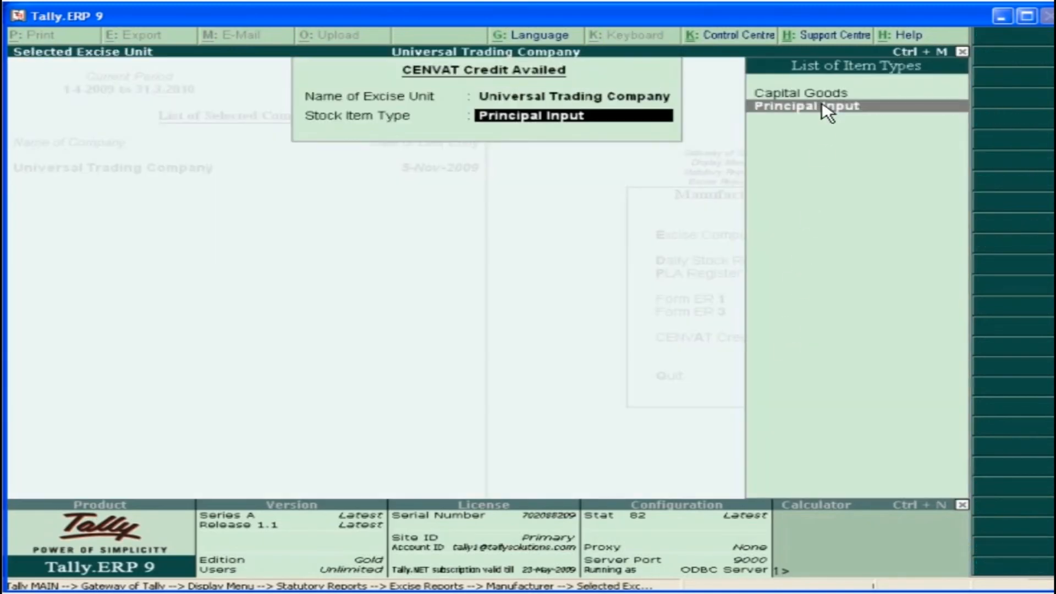
{"action": "left_click", "coordinate": [860, 109]}
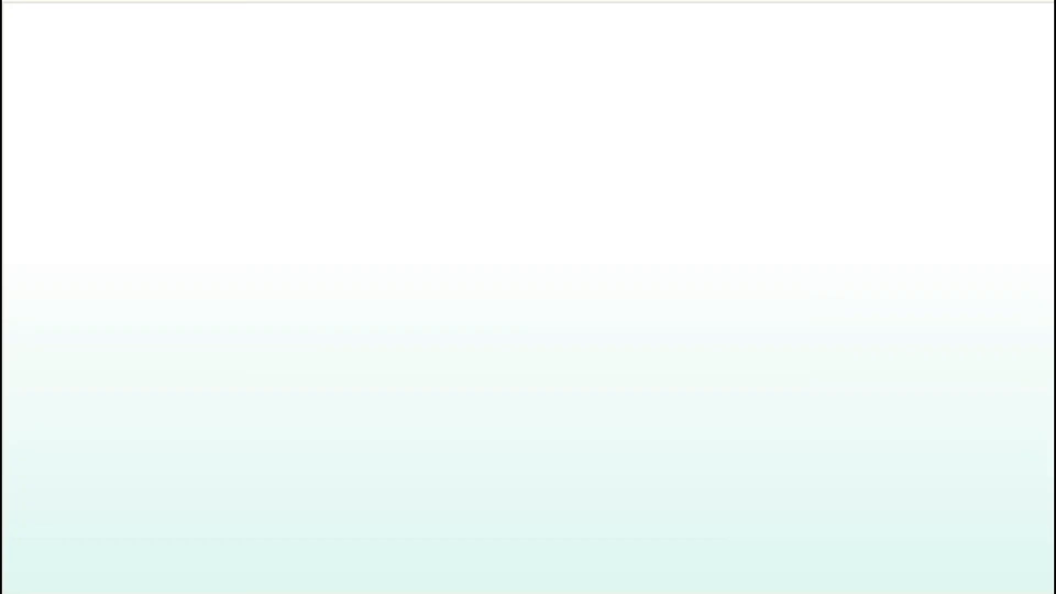
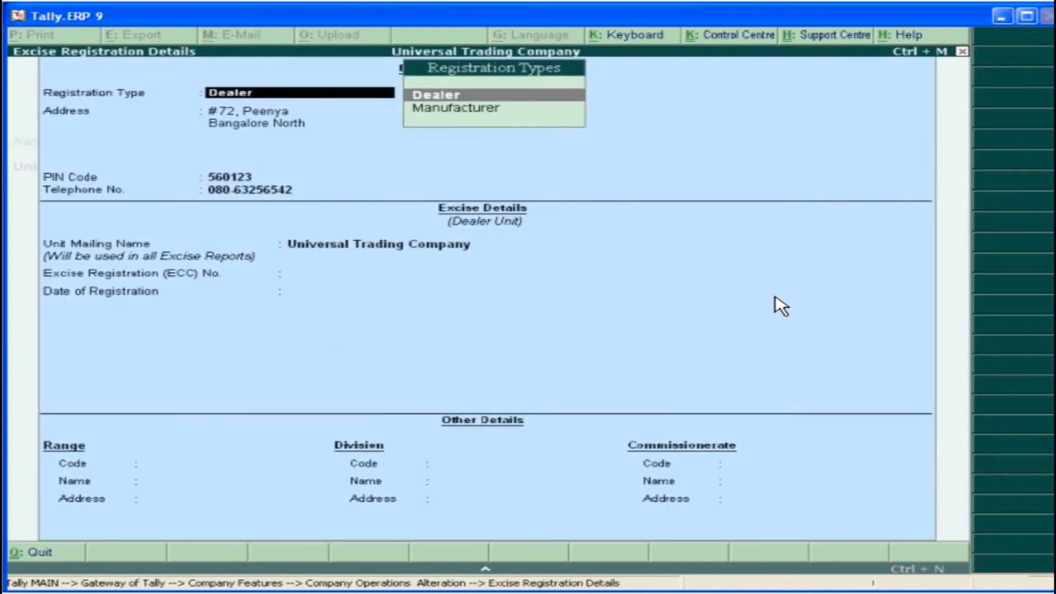
{"action": "key", "text": "Return"}
Keep Dealer as the registration type and the existing address details, enter the Excise Registration (ECC) number, and set the registration date to 2-Apr-2006
{"action": "key", "text": "Return"}
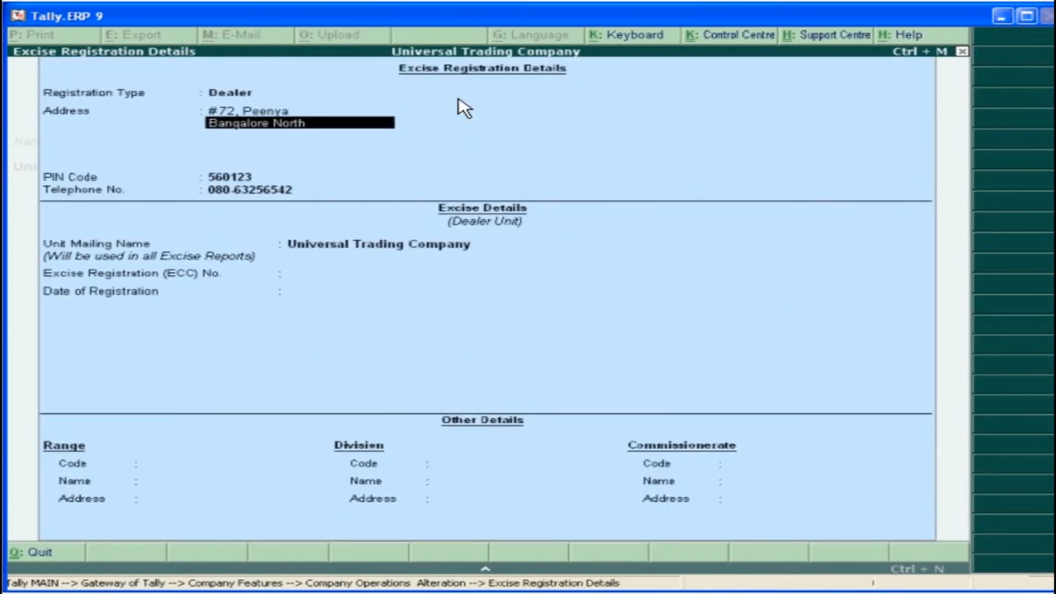
{"action": "key", "text": "Return"}
{"action": "key", "text": "Return"}
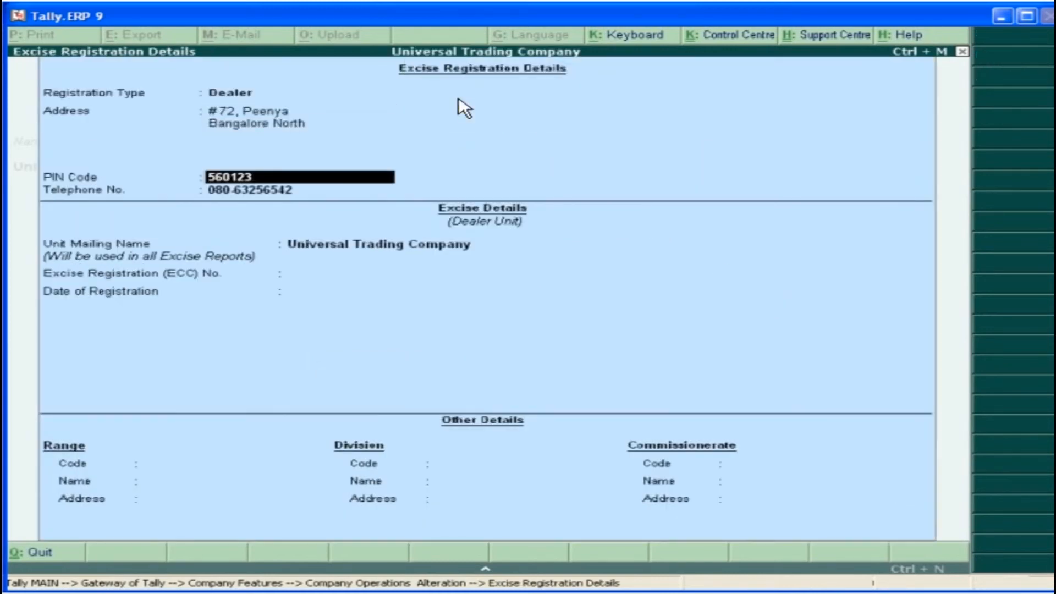
{"action": "key", "text": "Return"}
{"action": "key", "text": "Return"}
{"action": "key", "text": "Return"}
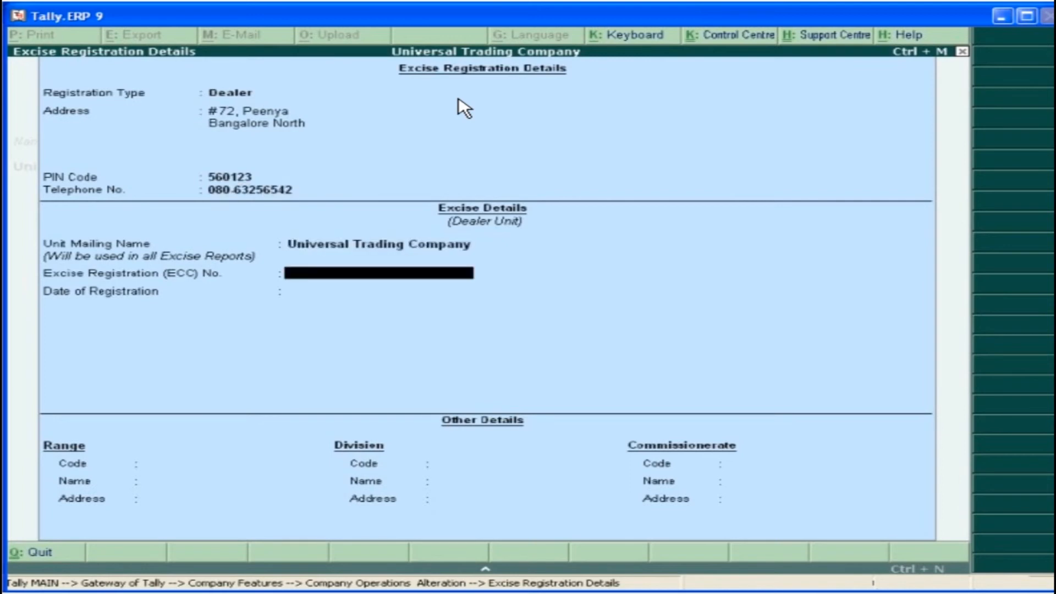
{"action": "key", "text": "Return"}
{"action": "type", "text": "2-4-2006"}
{"action": "key", "text": "Return"}
Enter range code KA/NL/123456 and name NELAMANGALA, complete the range, division and commissionerate details, and accept the excise registration
{"action": "type", "text": "KA/NI /123456"}
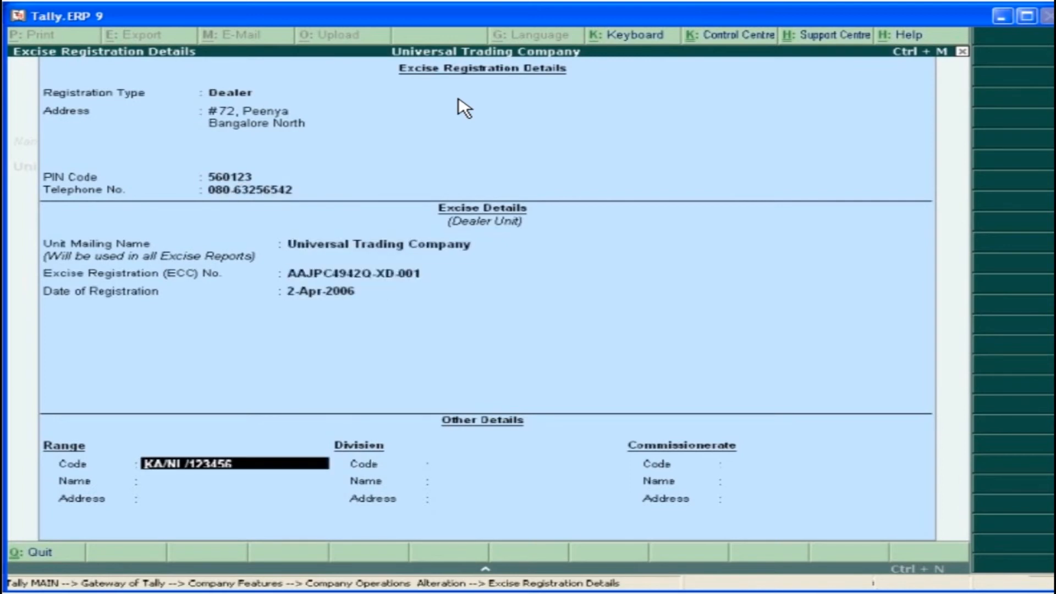
{"action": "key", "text": "Return"}
{"action": "type", "text": "NELAMANGALA"}
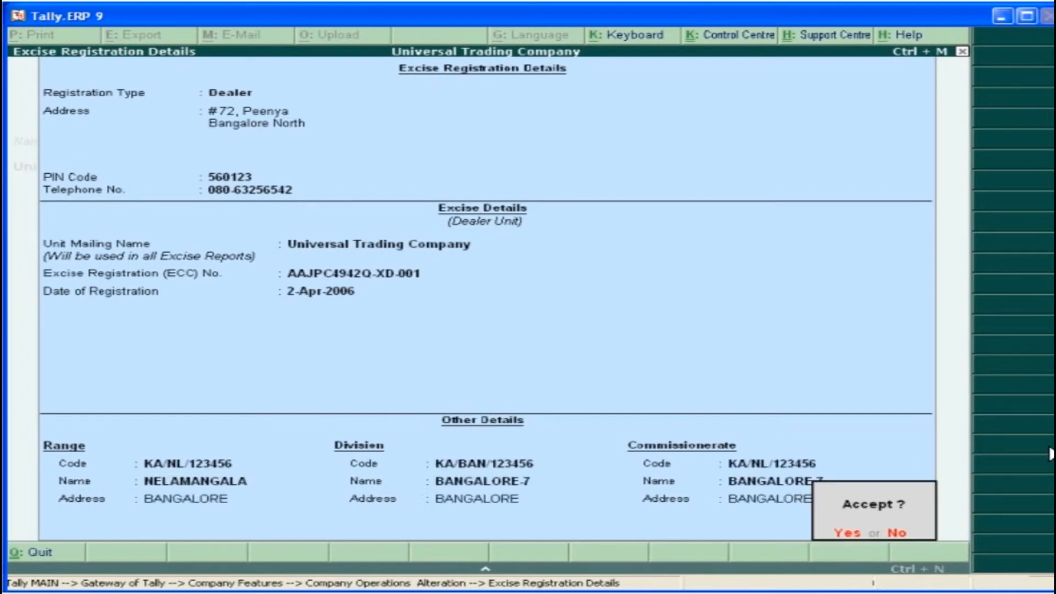
{"action": "left_click", "coordinate": [856, 539]}
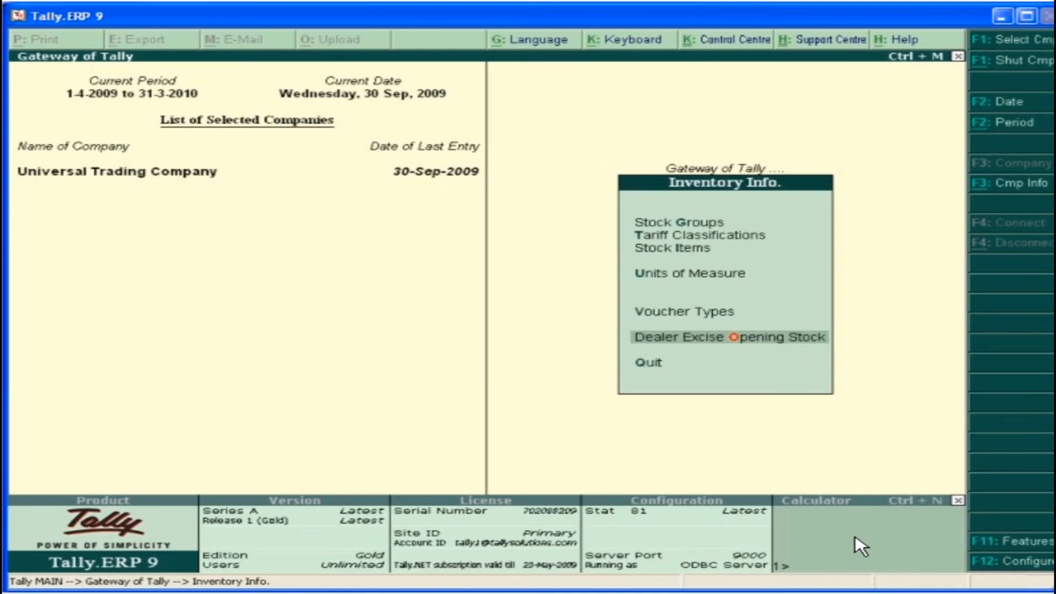
Start a Dealer Excise Opening Stock entry with Bharath Metals as party, Manufacturer as nature of purchase and Purchase Excise as purchase ledger
{"action": "left_click", "coordinate": [761, 349]}
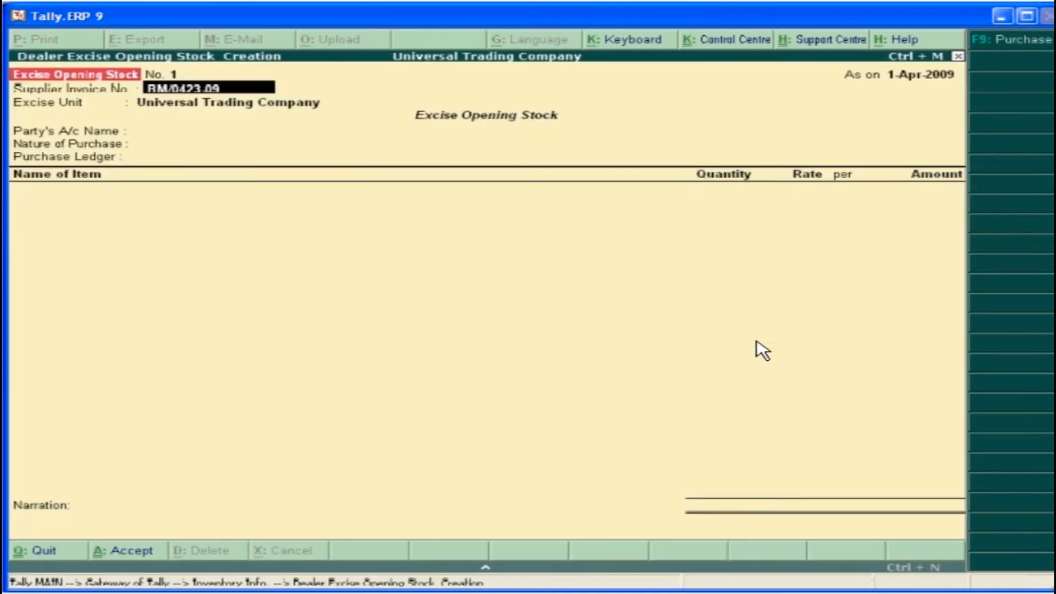
{"action": "key", "text": "Return"}
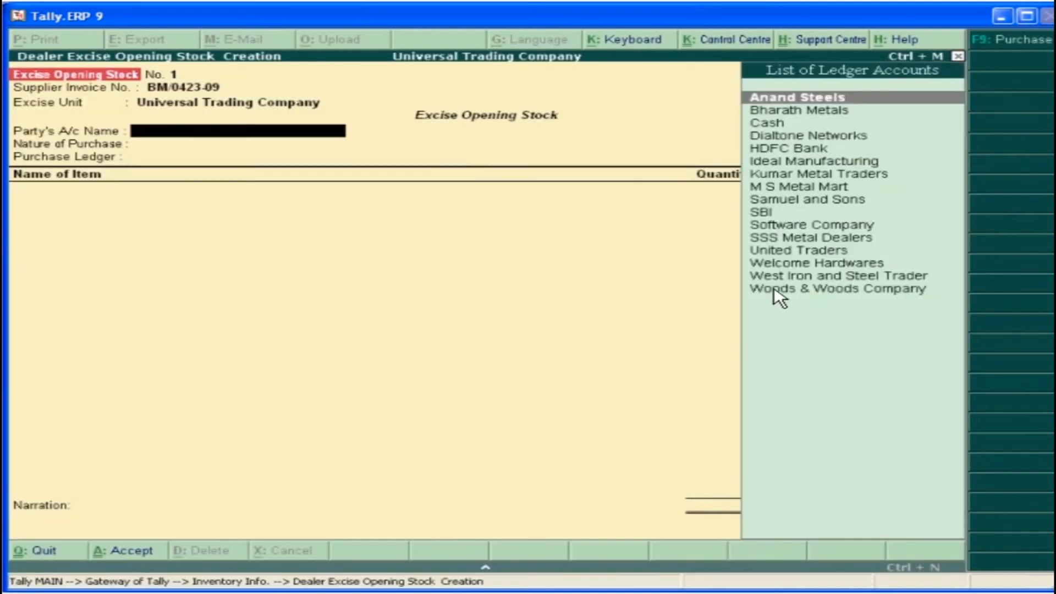
{"action": "left_click", "coordinate": [839, 117]}
{"action": "key", "text": "Return"}
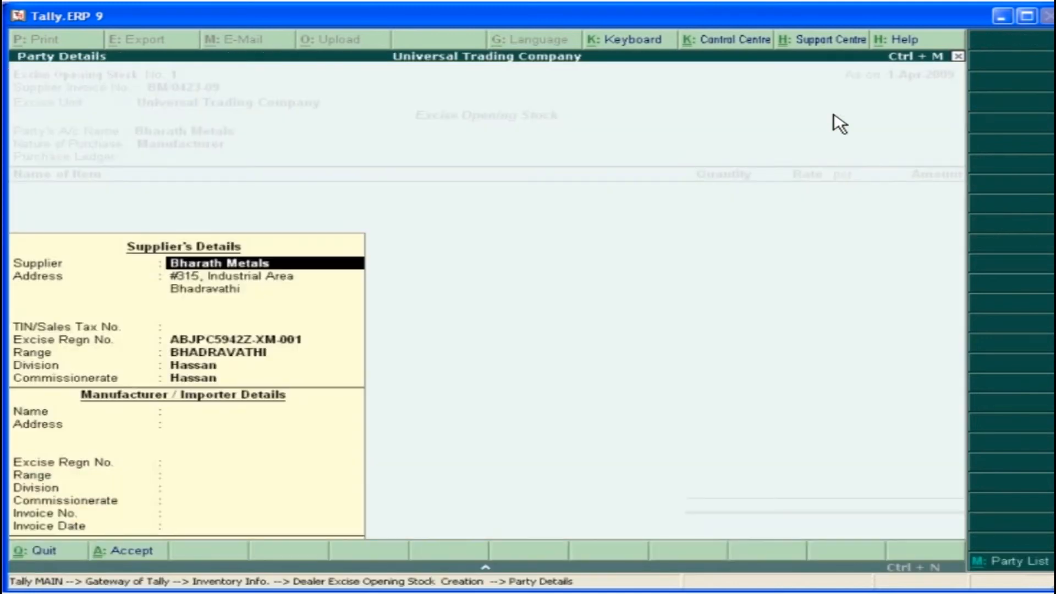
{"action": "key", "text": "Return"}
{"action": "key", "text": "Return"}
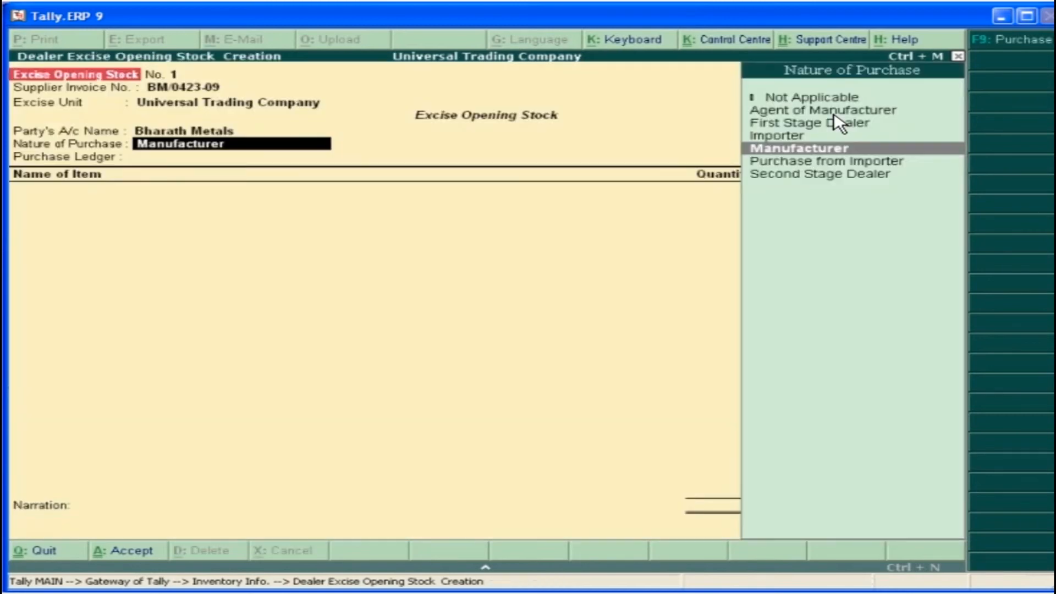
{"action": "key", "text": "Return"}
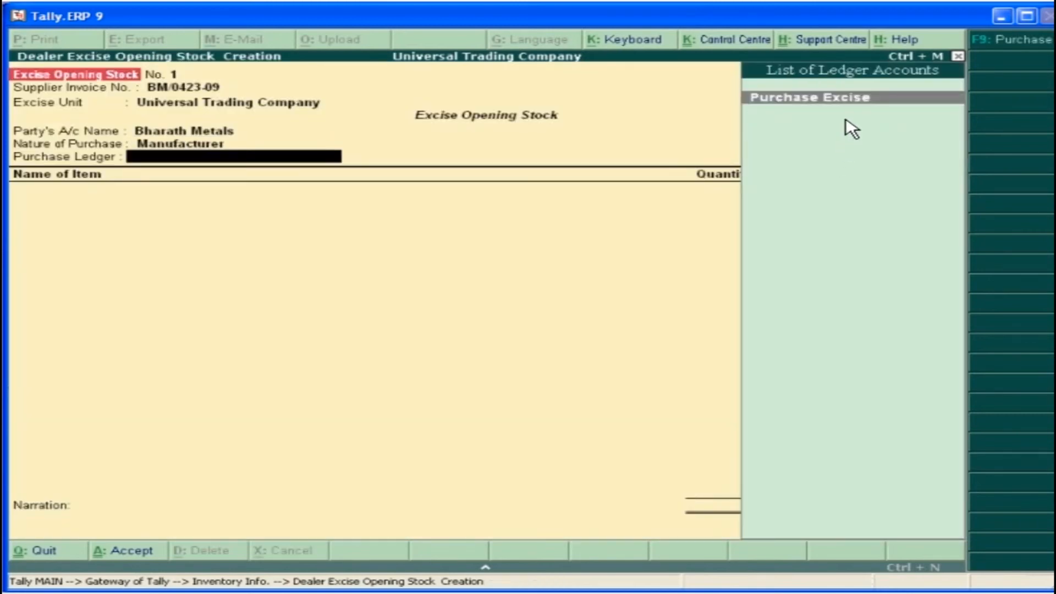
{"action": "key", "text": "Return"}
Add Copper Bars to the opening stock with a quantity of 5 MT at a rate of 3,20,000 per MT
{"action": "type", "text": "C"}
{"action": "key", "text": "Down"}
{"action": "key", "text": "Down"}
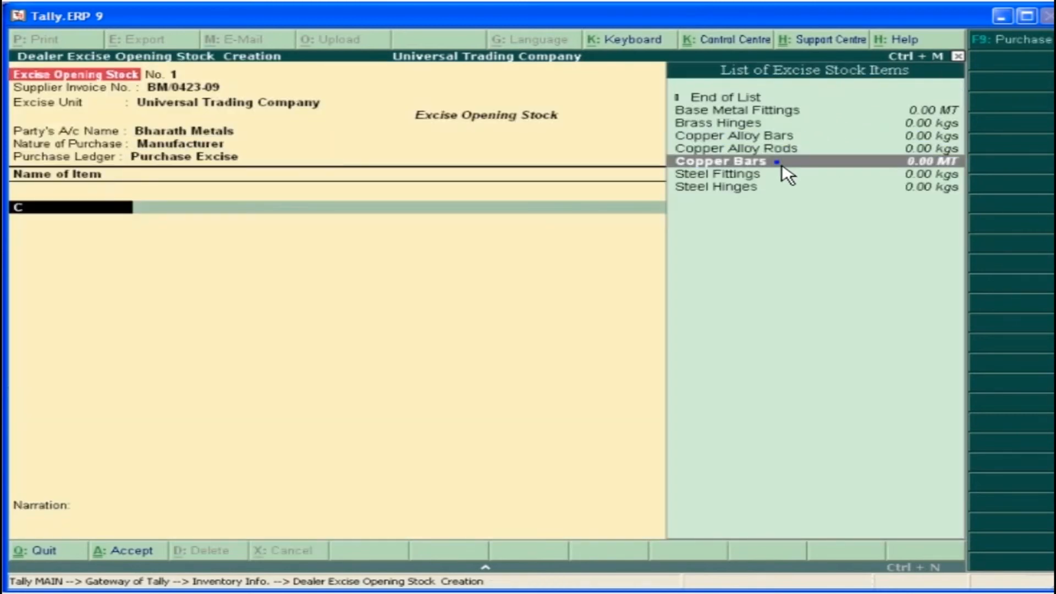
{"action": "key", "text": "Return"}
{"action": "type", "text": "5"}
{"action": "key", "text": "Return"}
{"action": "type", "text": "320000"}
{"action": "key", "text": "Return"}
{"action": "key", "text": "Return"}
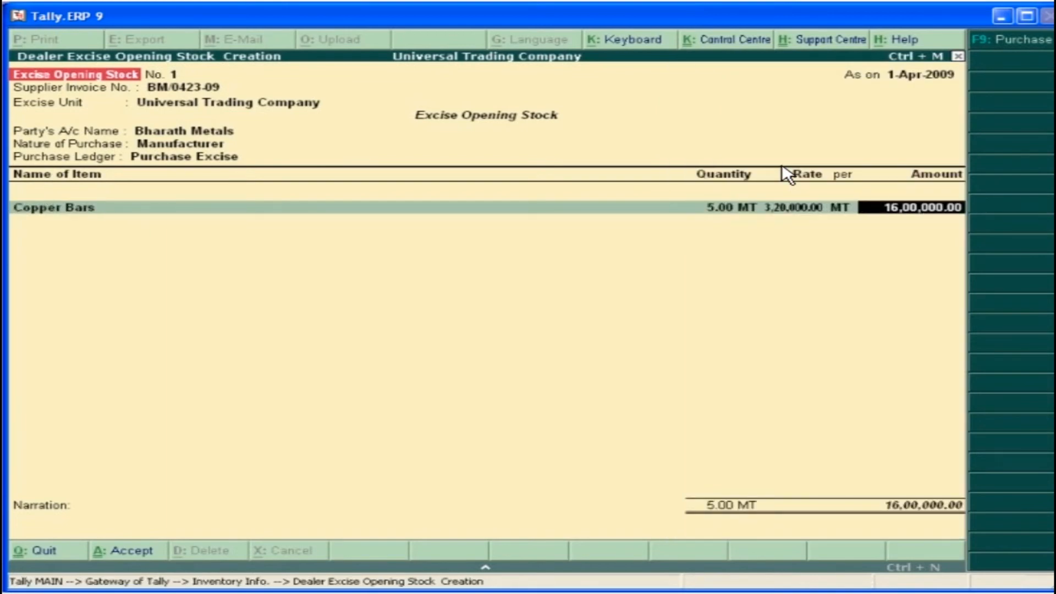
Complete the Copper Bars excise details with supplier invoice date 26-Feb-2009 and RG 23D entry 023, and save the opening stock
{"action": "key", "text": "Return"}
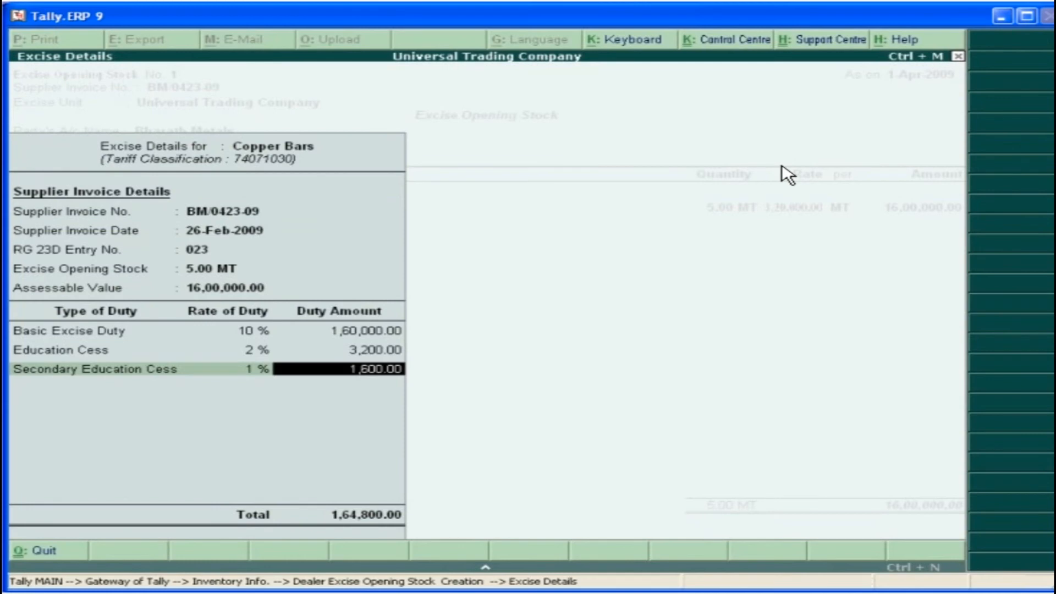
{"action": "key", "text": "Return"}
{"action": "key", "text": "Return"}
{"action": "key", "text": "Return"}
{"action": "key", "text": "Return"}
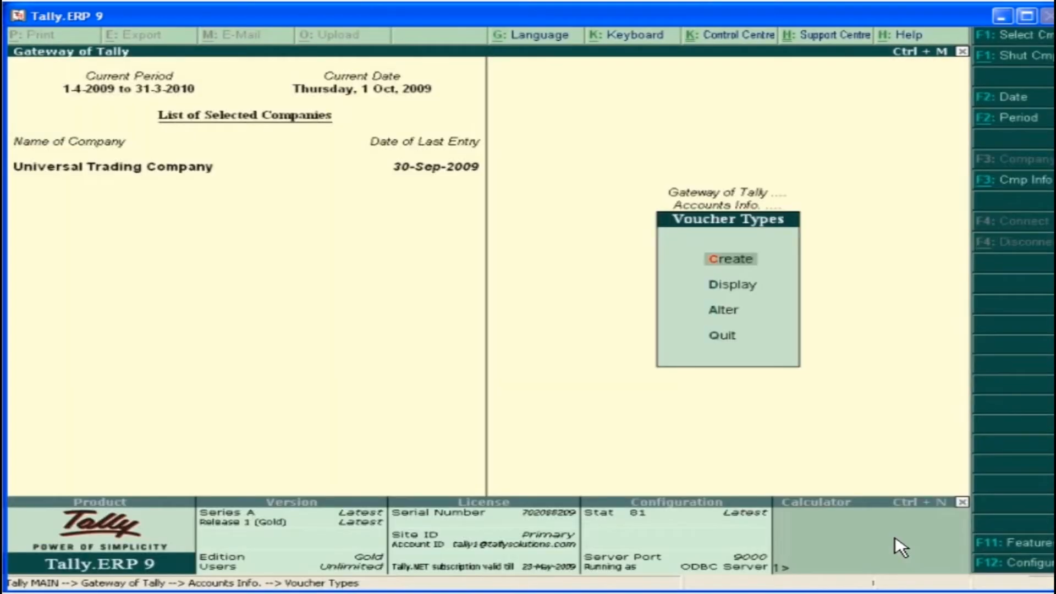
Create the voucher type Excise - Purchase of type Purchase with automatic numbering, enabled for excise with Universal Trading Company as default unit
{"action": "left_click", "coordinate": [735, 262]}
{"action": "type", "text": "Excise - Purchase"}
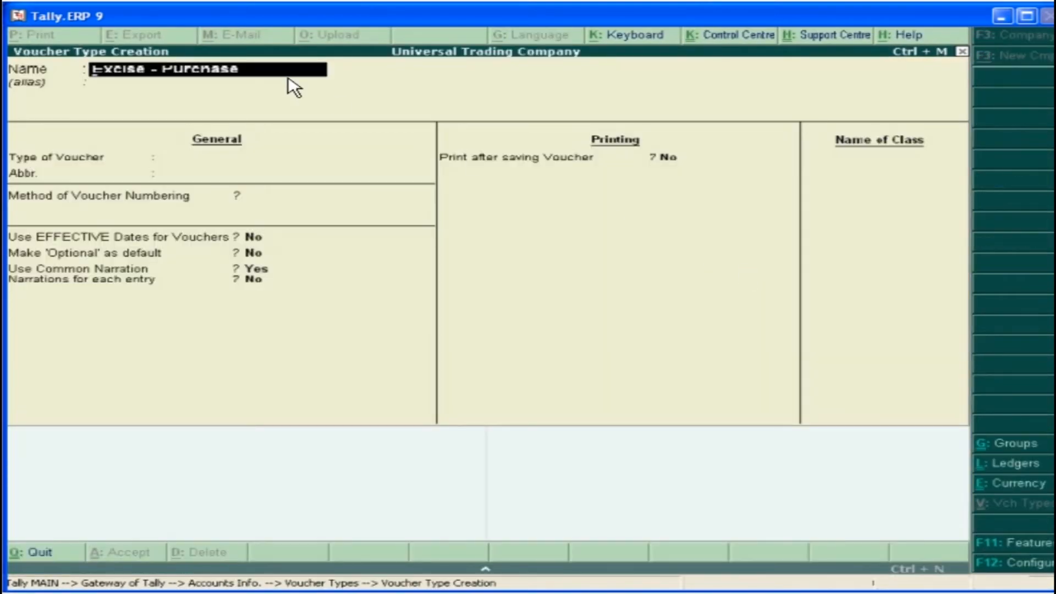
{"action": "key", "text": "Return"}
{"action": "key", "text": "Return"}
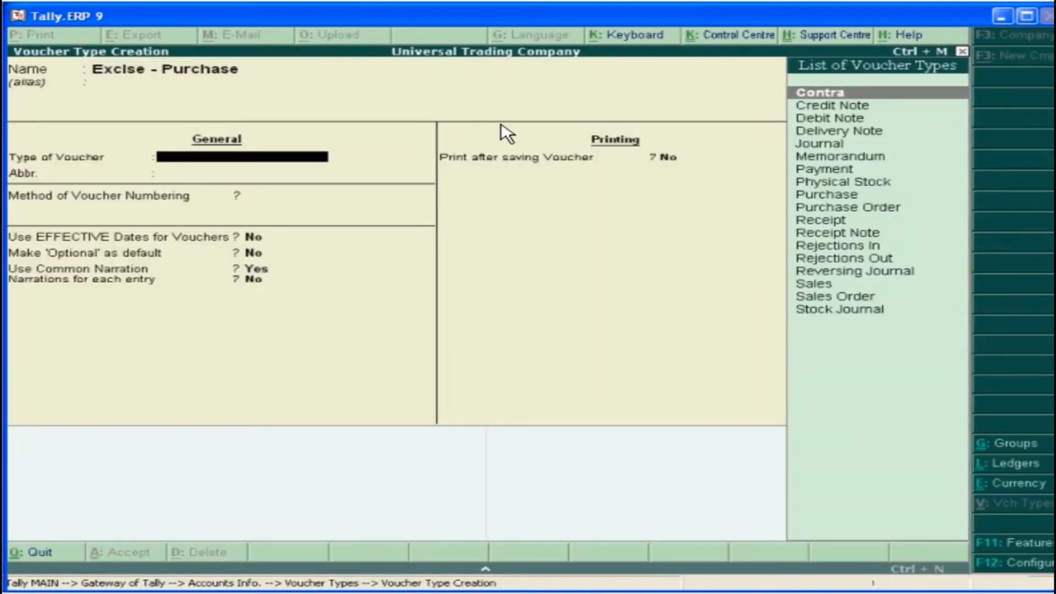
{"action": "left_click", "coordinate": [832, 196]}
{"action": "key", "text": "Return"}
{"action": "key", "text": "Return"}
{"action": "key", "text": "Return"}
{"action": "key", "text": "Return"}
{"action": "key", "text": "Return"}
{"action": "key", "text": "Return"}
{"action": "key", "text": "Return"}
{"action": "type", "text": "Yes"}
Create the voucher type Excise - Sales of type Sales with automatic numbering, enabled for excise with Universal Trading Company as default unit
{"action": "key", "text": "Return"}
{"action": "key", "text": "Return"}
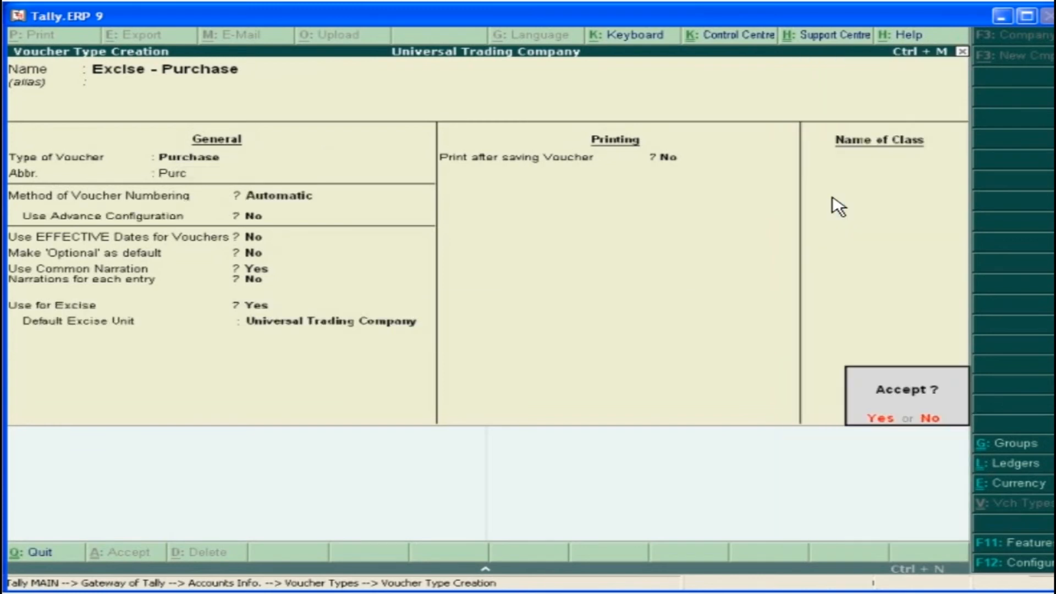
{"action": "left_click", "coordinate": [886, 421]}
{"action": "type", "text": "Excise - Sales"}
{"action": "key", "text": "Return"}
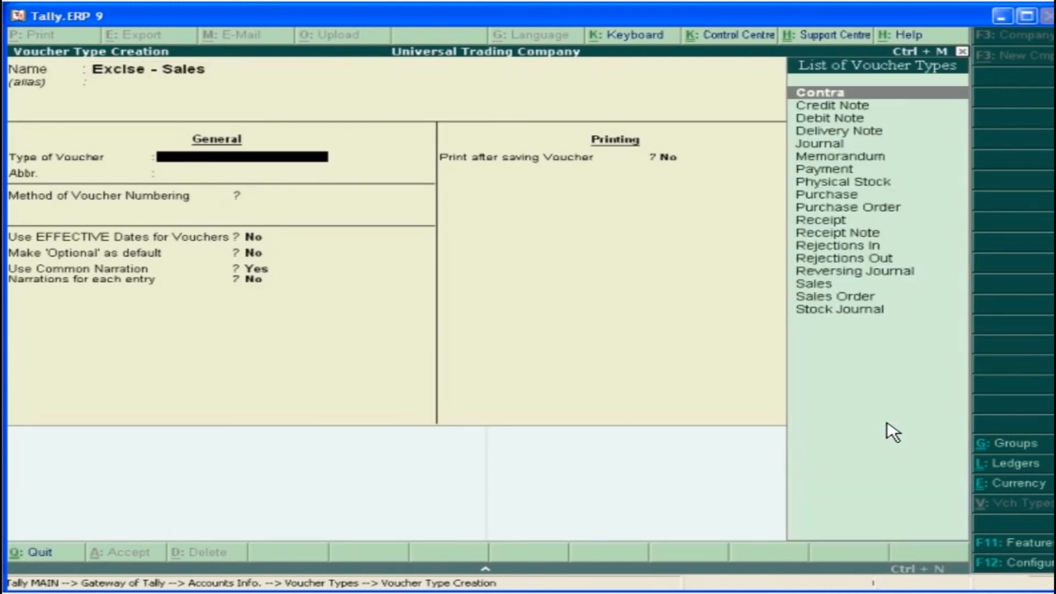
{"action": "left_click", "coordinate": [834, 287]}
{"action": "key", "text": "Return"}
{"action": "key", "text": "Return"}
{"action": "key", "text": "Return"}
{"action": "key", "text": "Return"}
{"action": "key", "text": "Return"}
{"action": "key", "text": "Return"}
{"action": "key", "text": "Return"}
{"action": "type", "text": "Yes"}
{"action": "key", "text": "Return"}
{"action": "key", "text": "Return"}
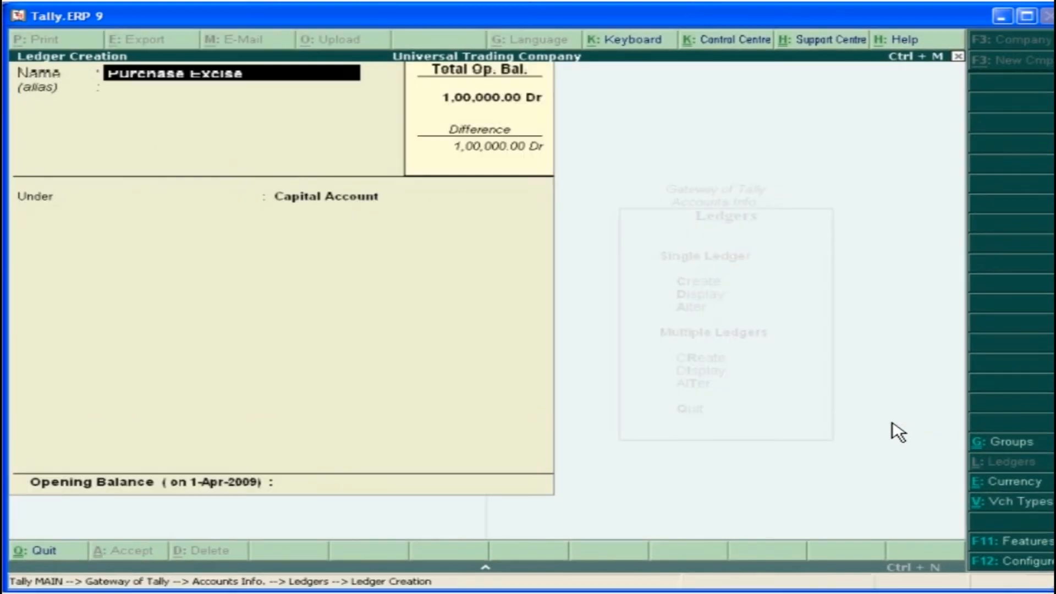
{"action": "key", "text": "Return"}
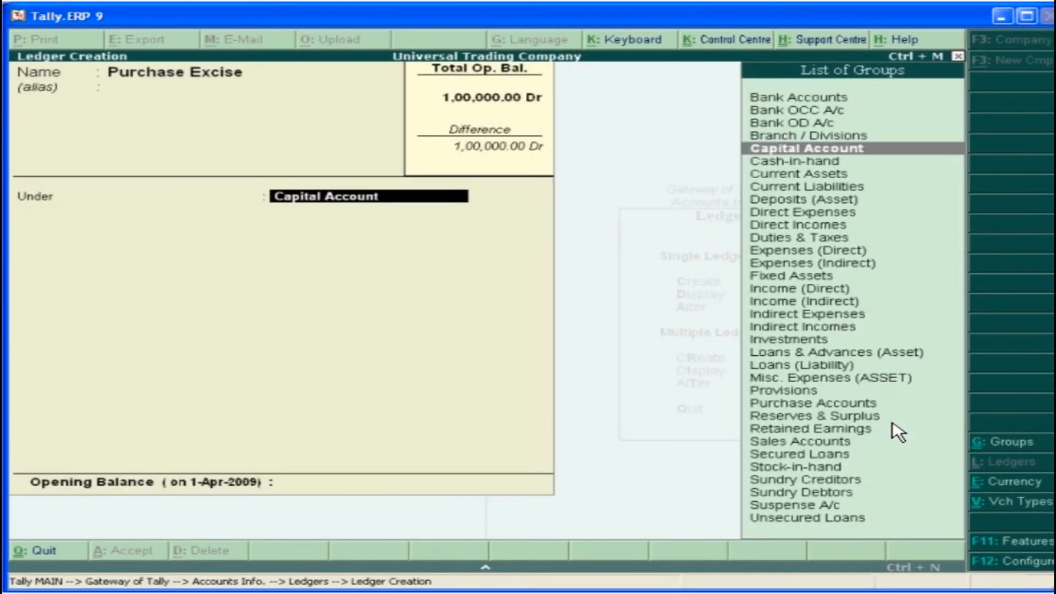
Place the Purchase Excise ledger under Purchase Accounts, enable it for VAT returns with class Purchases @ 4%, and save it
{"action": "type", "text": "pu"}
{"action": "key", "text": "Return"}
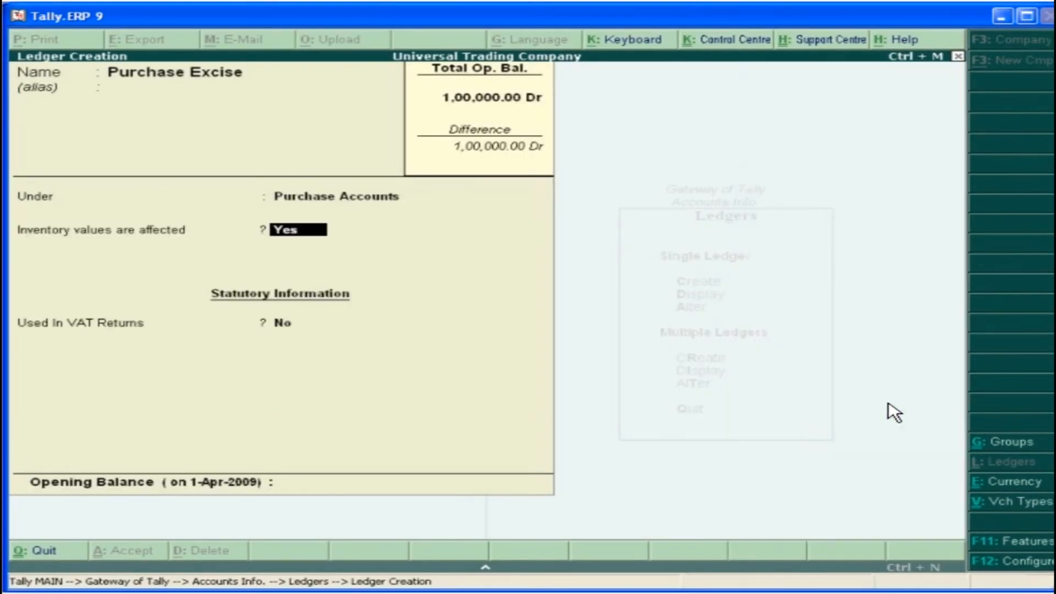
{"action": "key", "text": "Return"}
{"action": "type", "text": "y"}
{"action": "key", "text": "Return"}
{"action": "key", "text": "Down"}
{"action": "key", "text": "Down"}
{"action": "key", "text": "Down"}
{"action": "key", "text": "Down"}
{"action": "key", "text": "Down"}
{"action": "key", "text": "Down"}
{"action": "key", "text": "Down"}
{"action": "key", "text": "Return"}
{"action": "key", "text": "Return"}
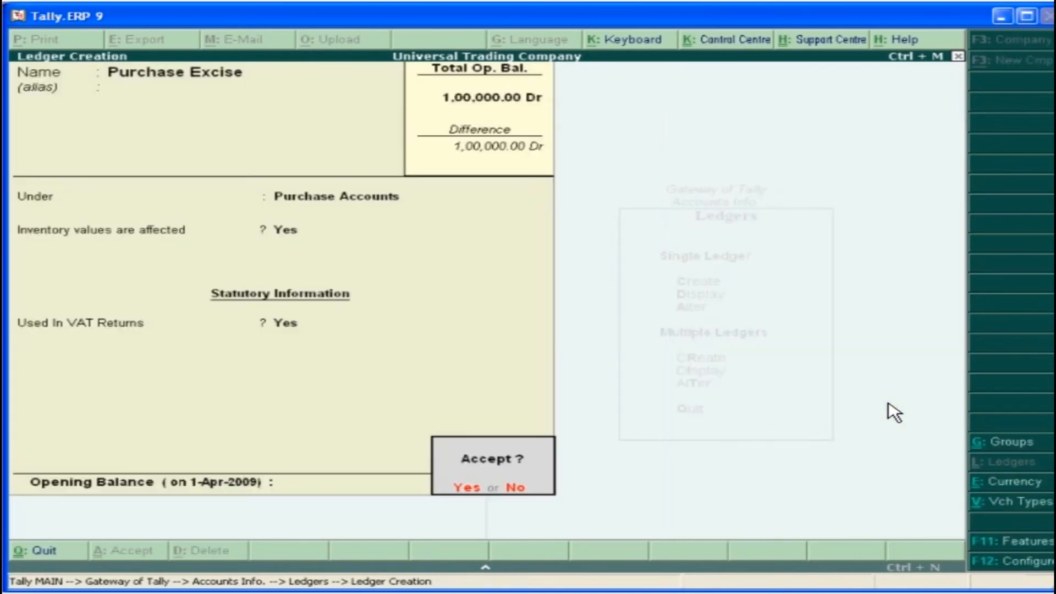
{"action": "left_click", "coordinate": [466, 488]}
Create the Sales Excise ledger under Sales Accounts, used in VAT returns with the VAT/Tax class Sales @ 4%
{"action": "type", "text": "Sales Excise"}
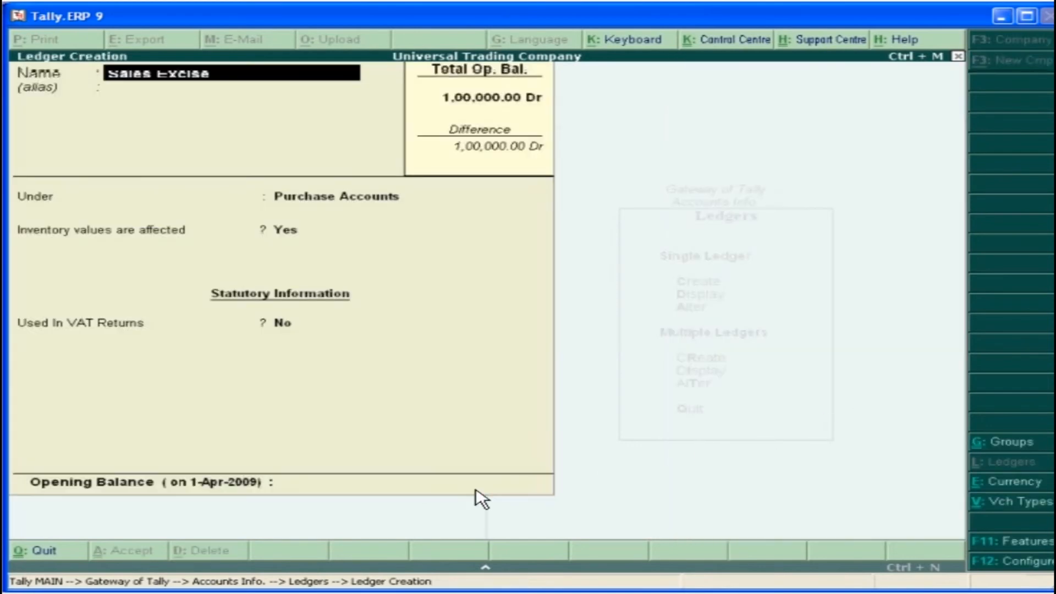
{"action": "key", "text": "Return"}
{"action": "type", "text": "S"}
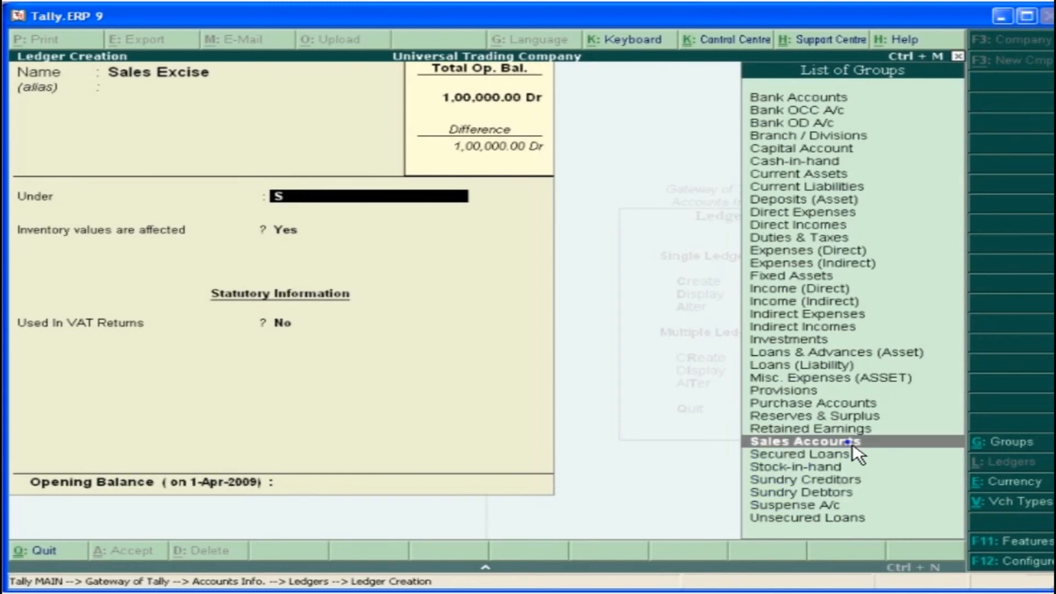
{"action": "left_click", "coordinate": [852, 444]}
{"action": "key", "text": "Return"}
{"action": "key", "text": "y"}
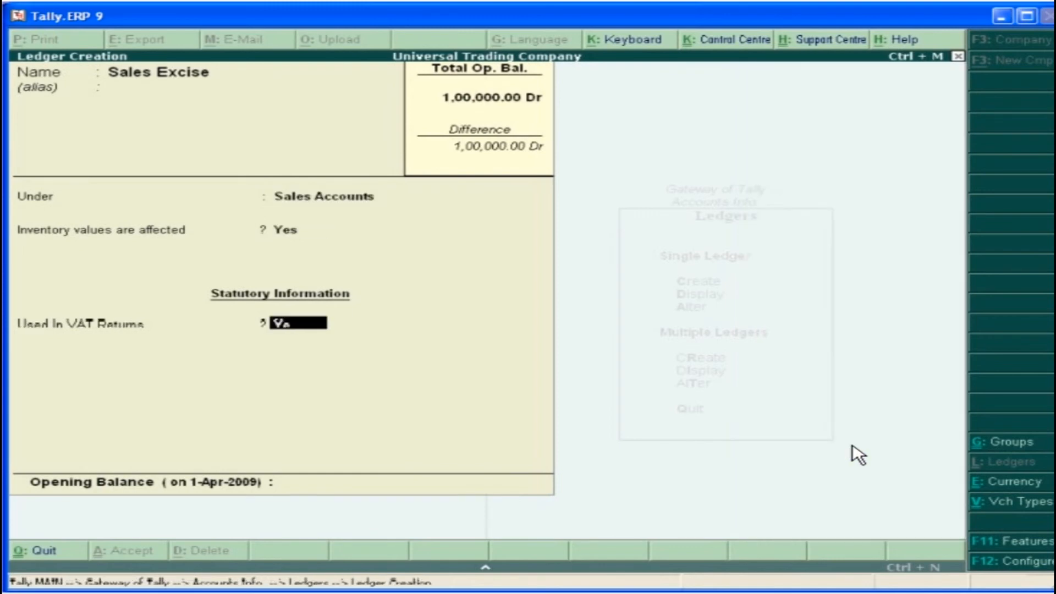
{"action": "key", "text": "Return"}
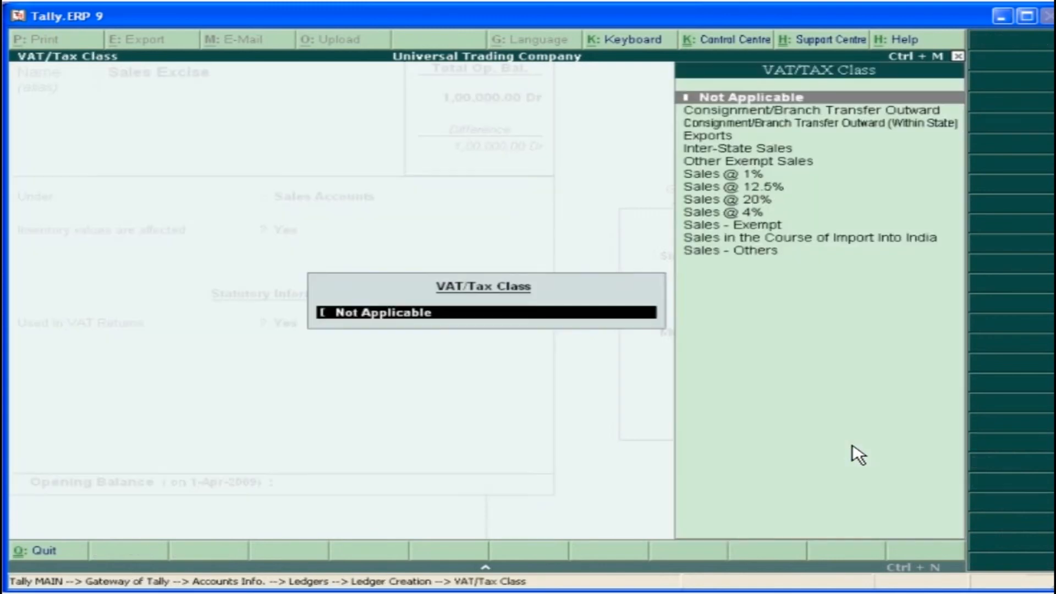
{"action": "left_click", "coordinate": [757, 215]}
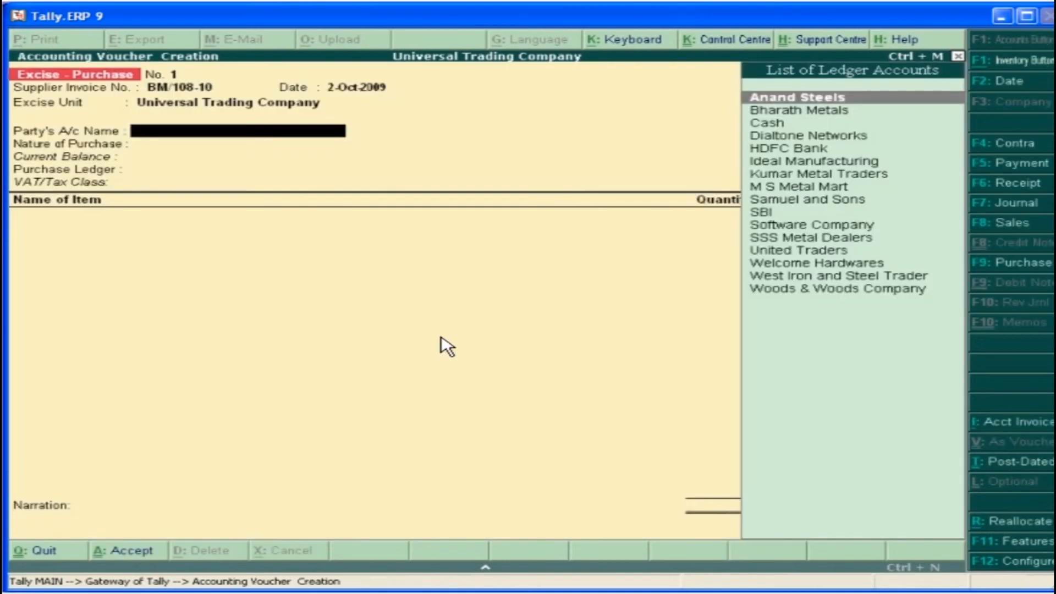
Select Bharath Metals as the party in the Excise - Purchase voucher, accept its supplier details, and set the nature of purchase to Manufacturer
{"action": "left_click", "coordinate": [856, 115]}
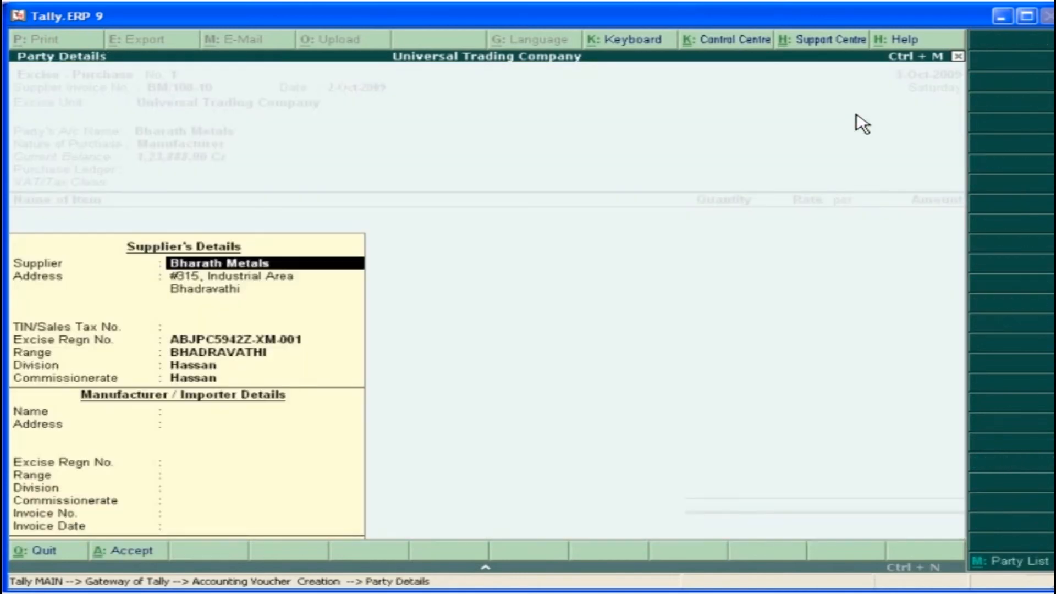
{"action": "key", "text": "Return"}
{"action": "key", "text": "ctrl+a"}
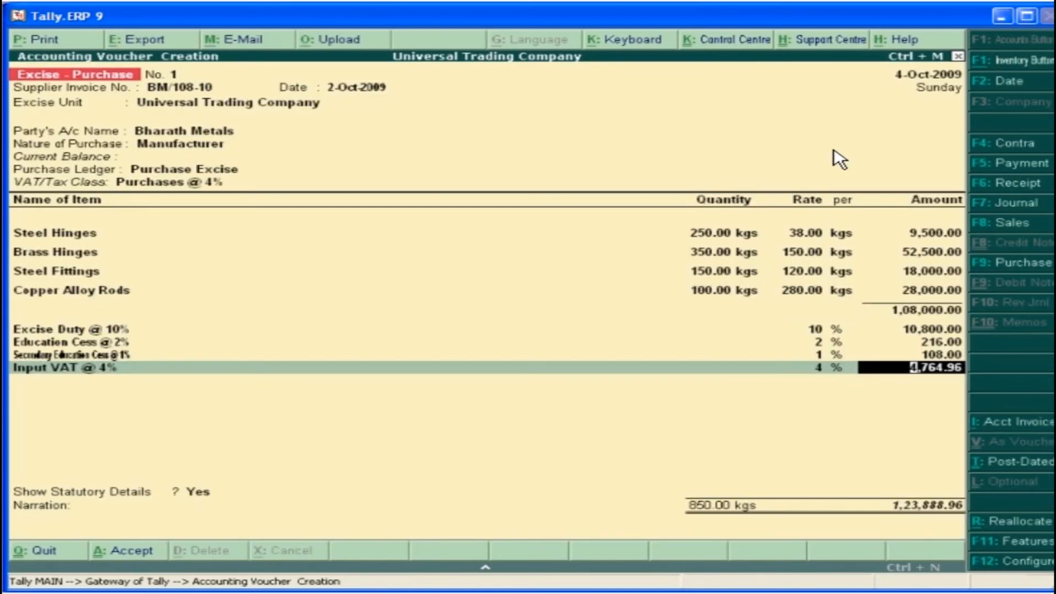
{"action": "key", "text": "Return"}
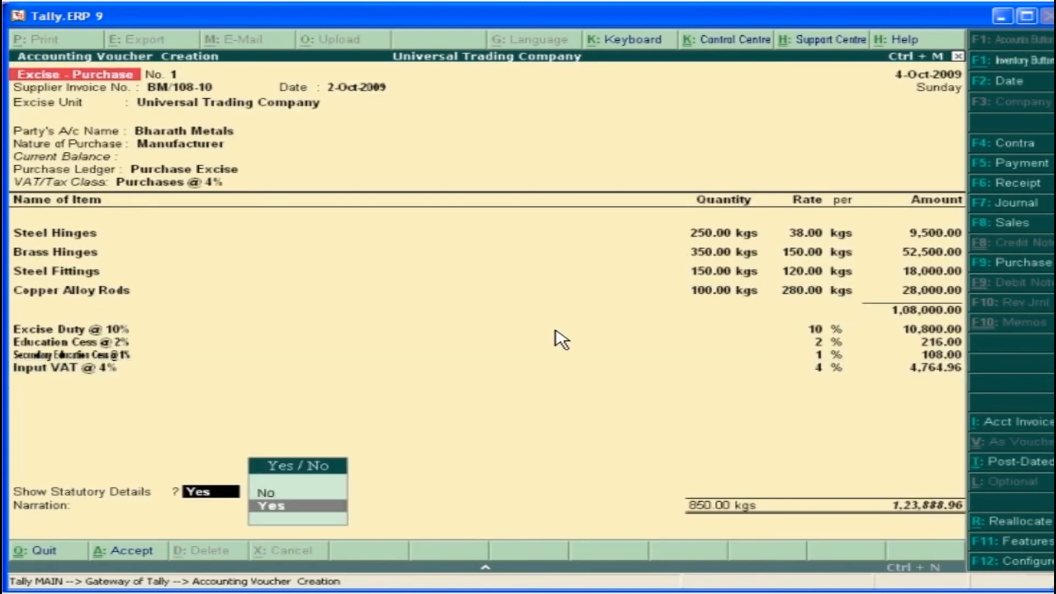
Show the purchase voucher's statutory details in detailed form, return to the voucher, leave the narration blank, and save it
{"action": "left_click", "coordinate": [274, 509]}
{"action": "left_click", "coordinate": [1036, 43]}
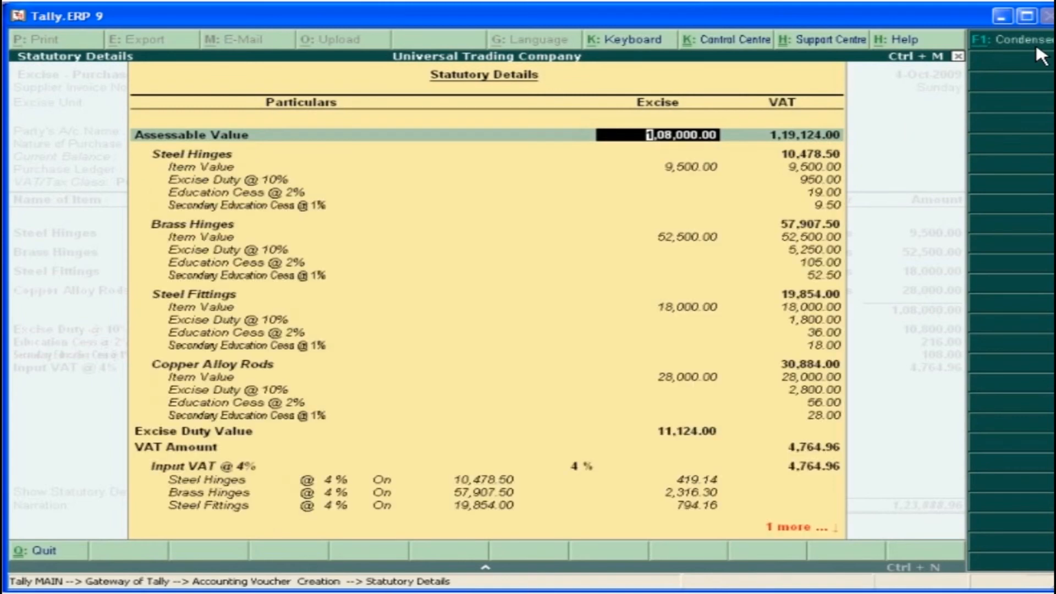
{"action": "key", "text": "Escape"}
{"action": "key", "text": "Return"}
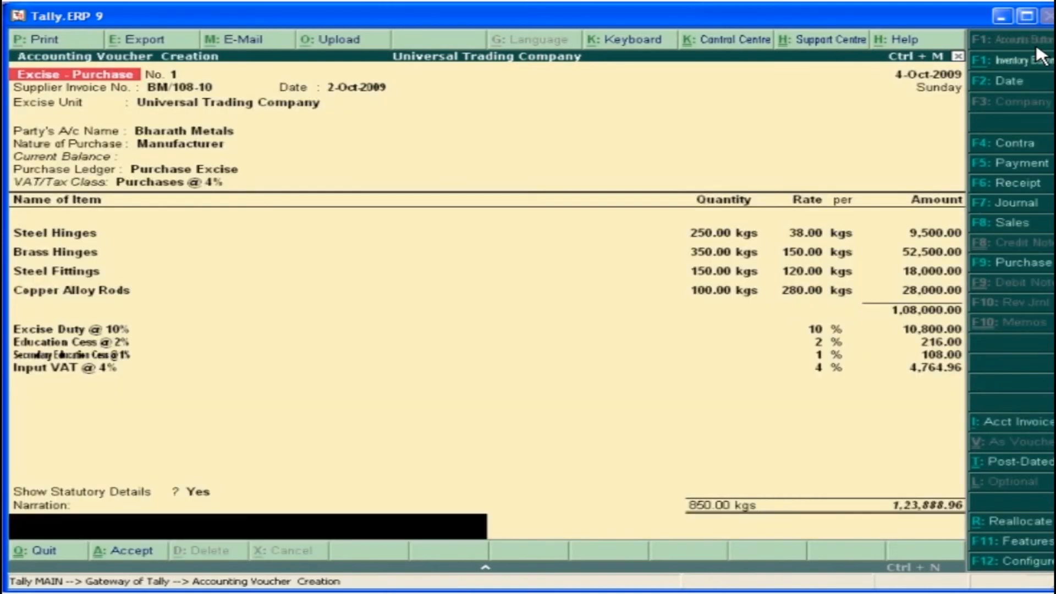
{"action": "key", "text": "Return"}
{"action": "left_click", "coordinate": [879, 532]}
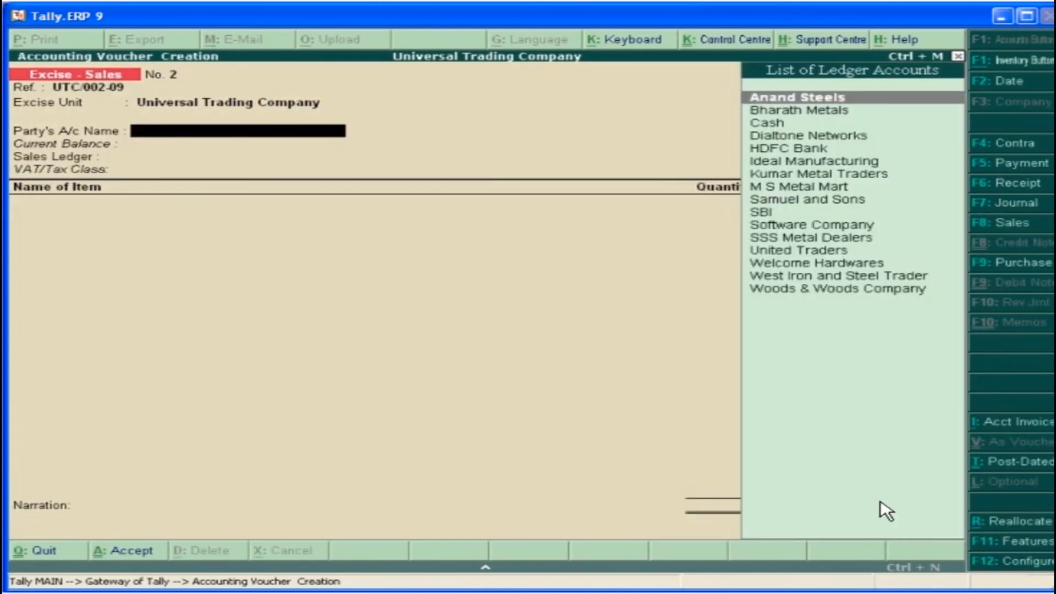
Select SSS Metal Dealers as the party and Sales Excise as the sales ledger in the Excise - Sales voucher
{"action": "left_click", "coordinate": [883, 241]}
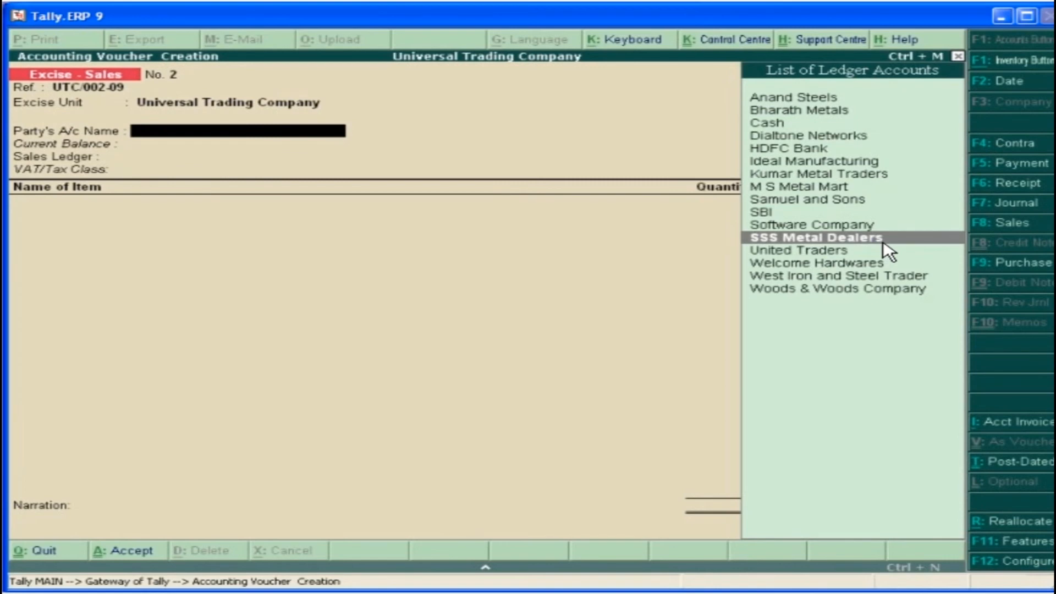
{"action": "left_click", "coordinate": [883, 241]}
{"action": "left_click", "coordinate": [861, 116]}
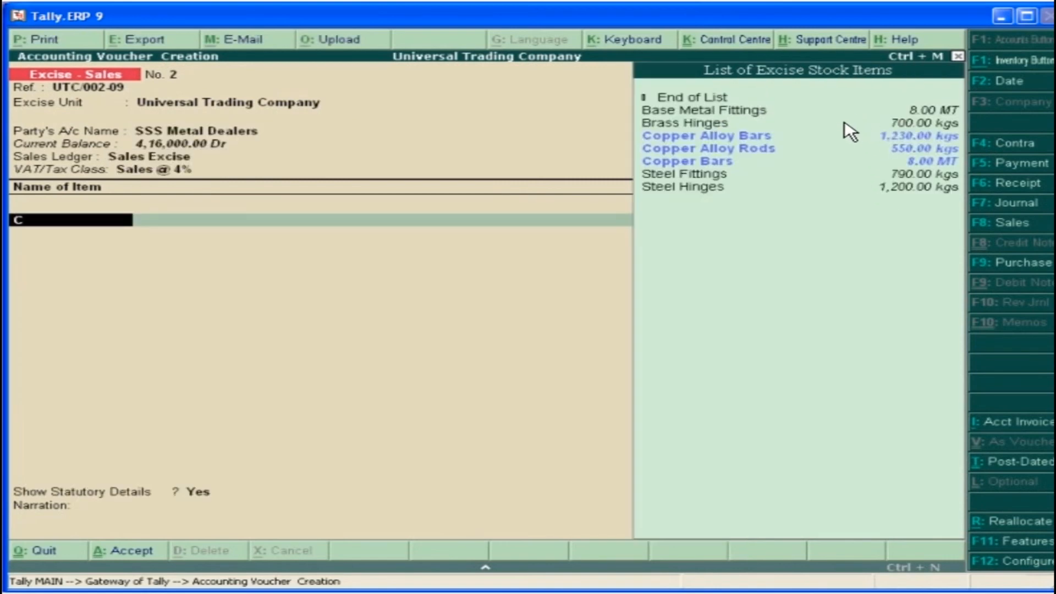
Add Copper Bars to the sales voucher, utilising 2 MT each from Bharath Metals supplier invoices BM/115-10 and BM/0423-09
{"action": "left_click", "coordinate": [732, 163]}
{"action": "left_click", "coordinate": [732, 163]}
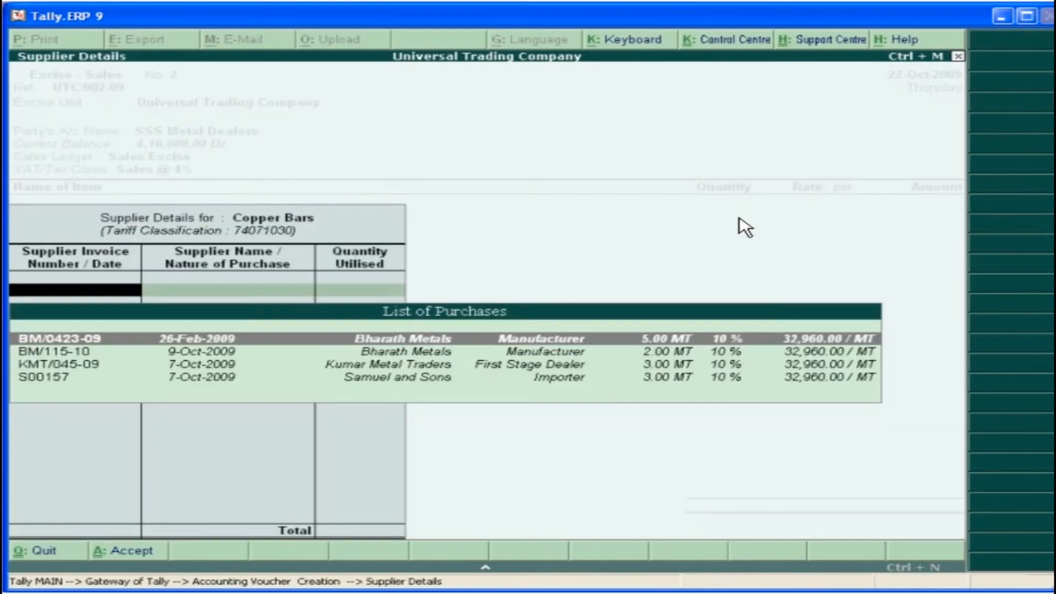
{"action": "left_click", "coordinate": [749, 353]}
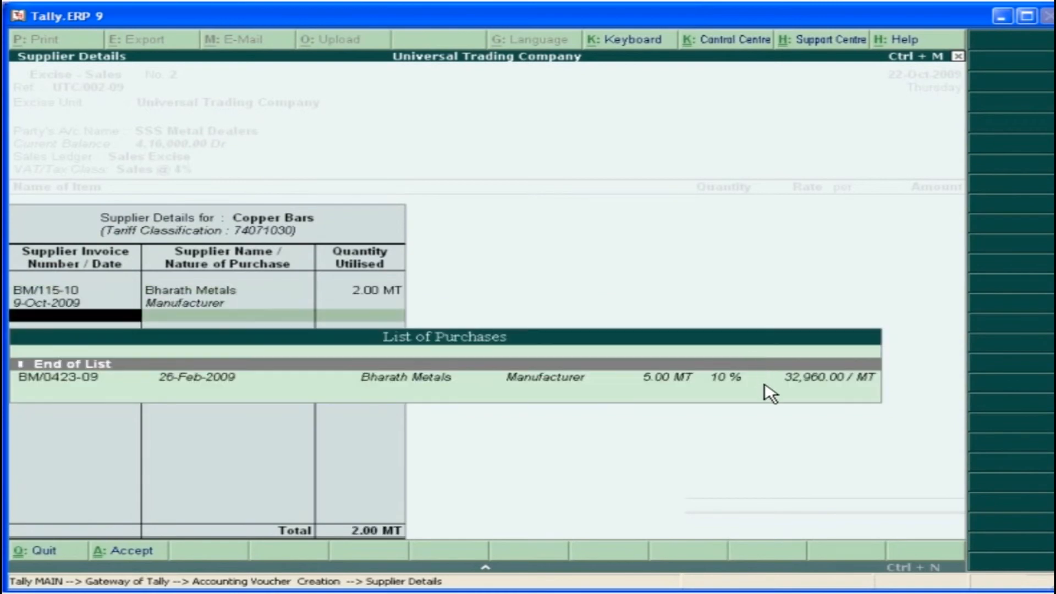
{"action": "left_click", "coordinate": [764, 384]}
{"action": "type", "text": "2"}
{"action": "key", "text": "Return"}
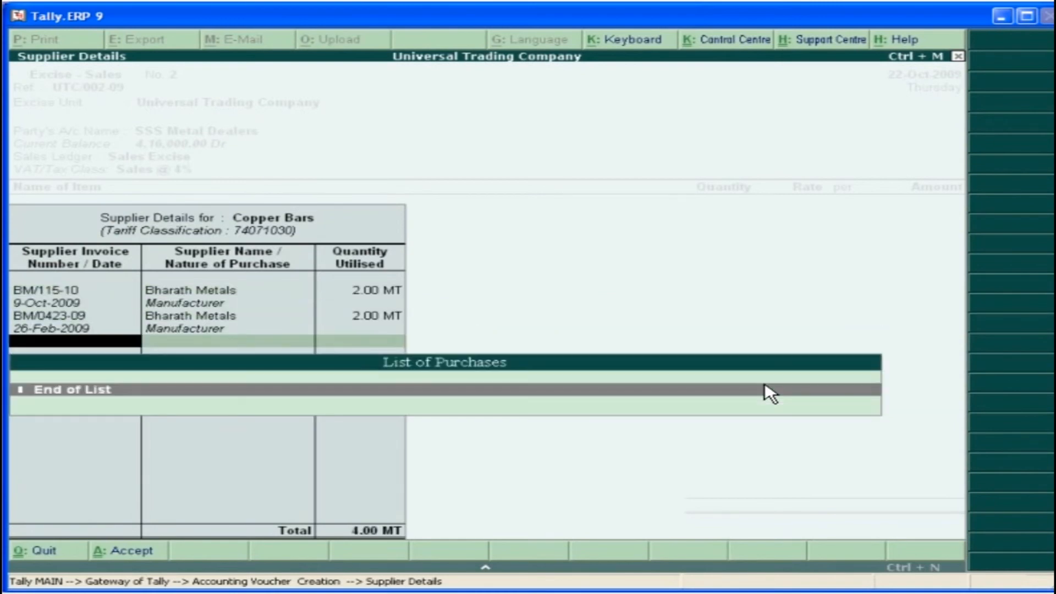
Finish the supplier details for Copper Bars and set the selling rate to 3,50,000 per MT
{"action": "left_click", "coordinate": [764, 387]}
{"action": "type", "text": "350000"}
{"action": "key", "text": "Return"}
{"action": "key", "text": "Return"}
{"action": "key", "text": "Return"}
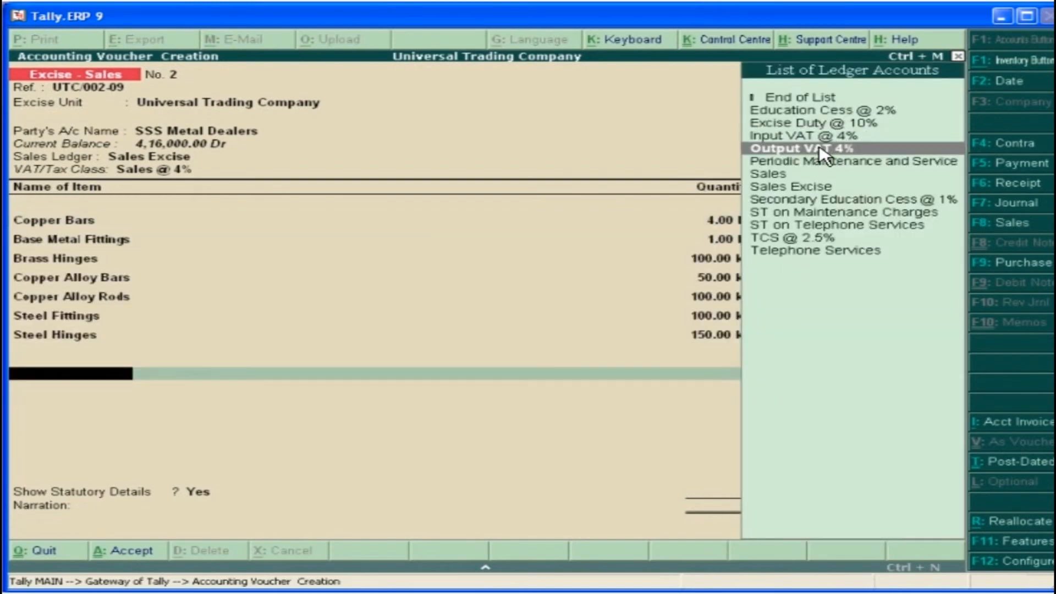
Add Output VAT 4% to the sales voucher, keep statutory details set to Yes, leave the narration blank, and save it
{"action": "left_click", "coordinate": [823, 149]}
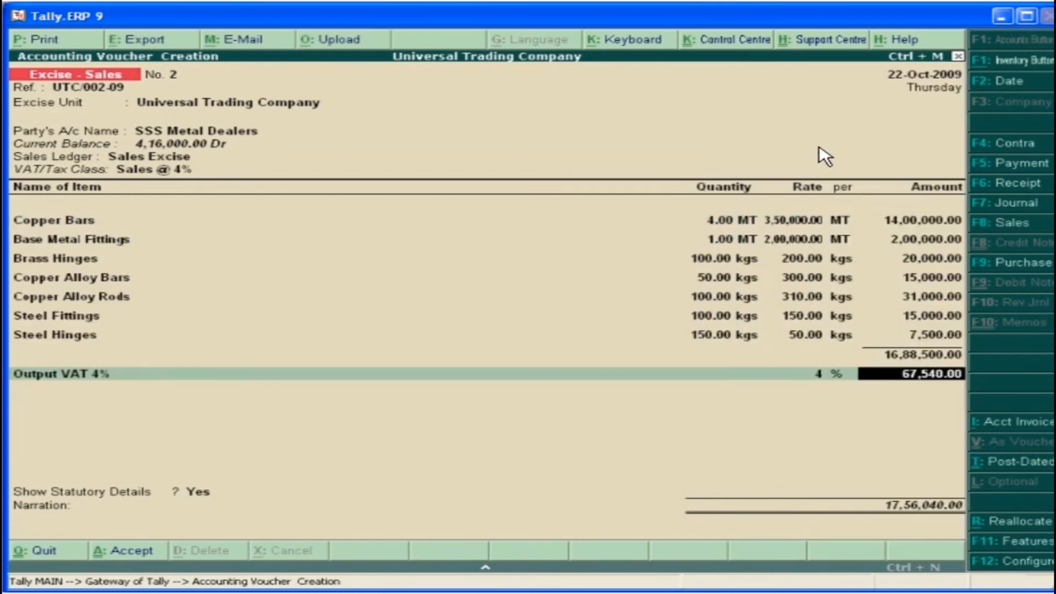
{"action": "key", "text": "Return"}
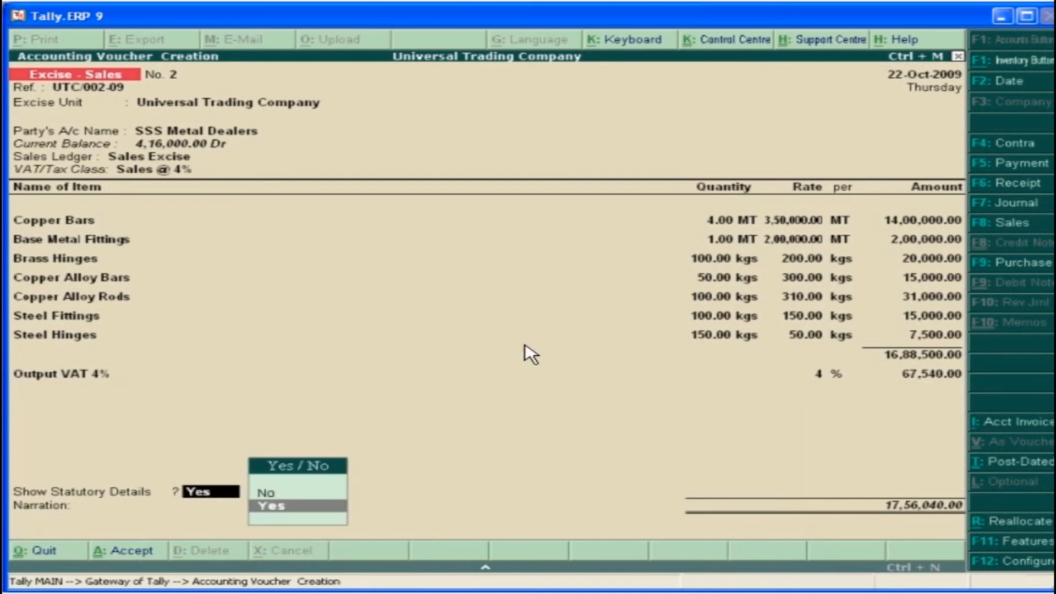
{"action": "left_click", "coordinate": [285, 509]}
{"action": "key", "text": "Return"}
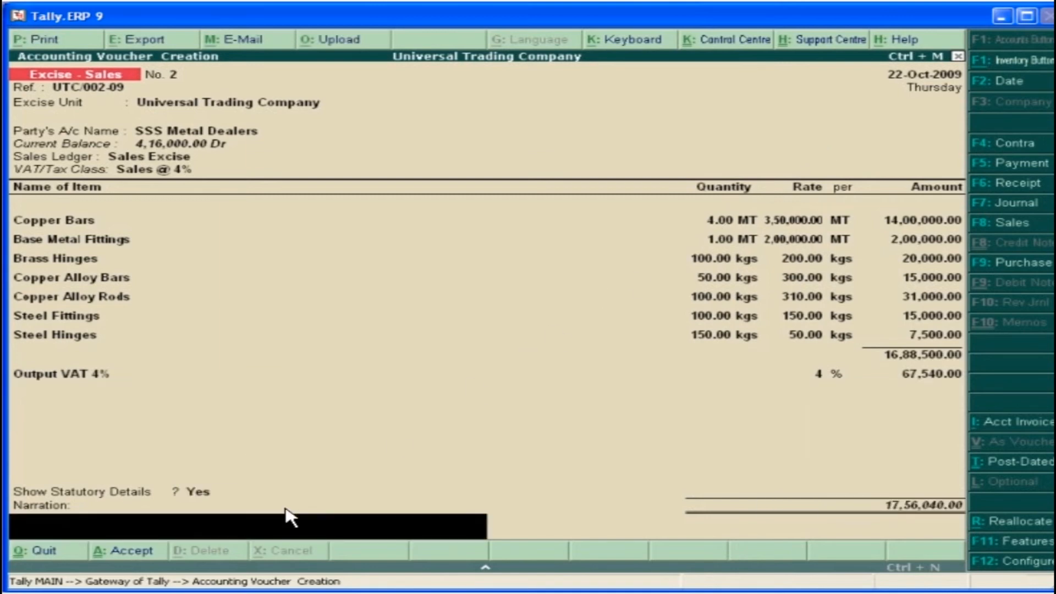
{"action": "key", "text": "Return"}
{"action": "left_click", "coordinate": [879, 530]}
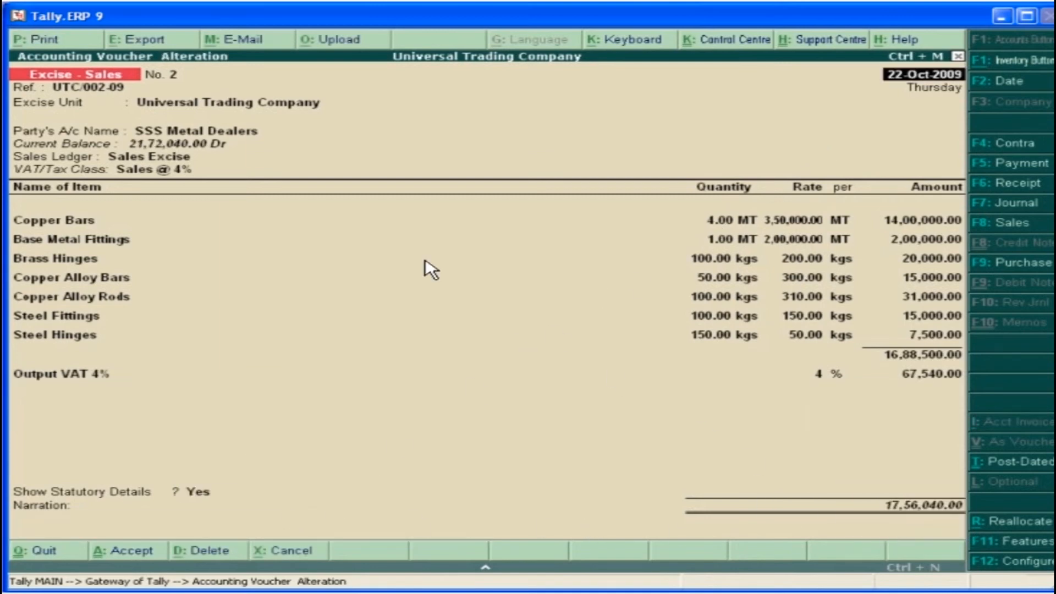
Start printing the saved sales voucher and configure the invoice to print the trader supplier info
{"action": "left_click", "coordinate": [49, 38]}
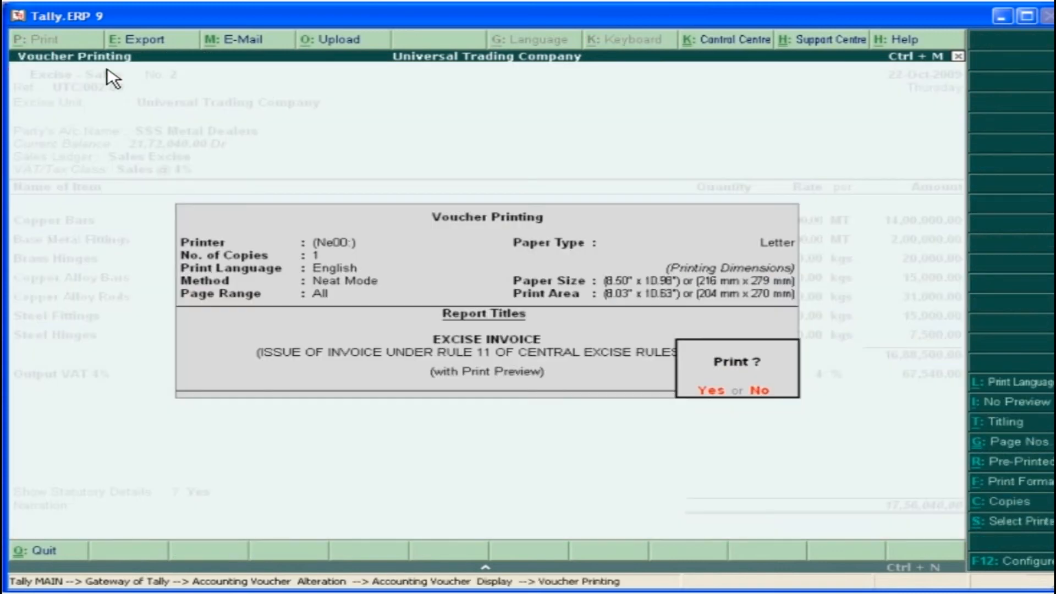
{"action": "left_click", "coordinate": [1038, 569]}
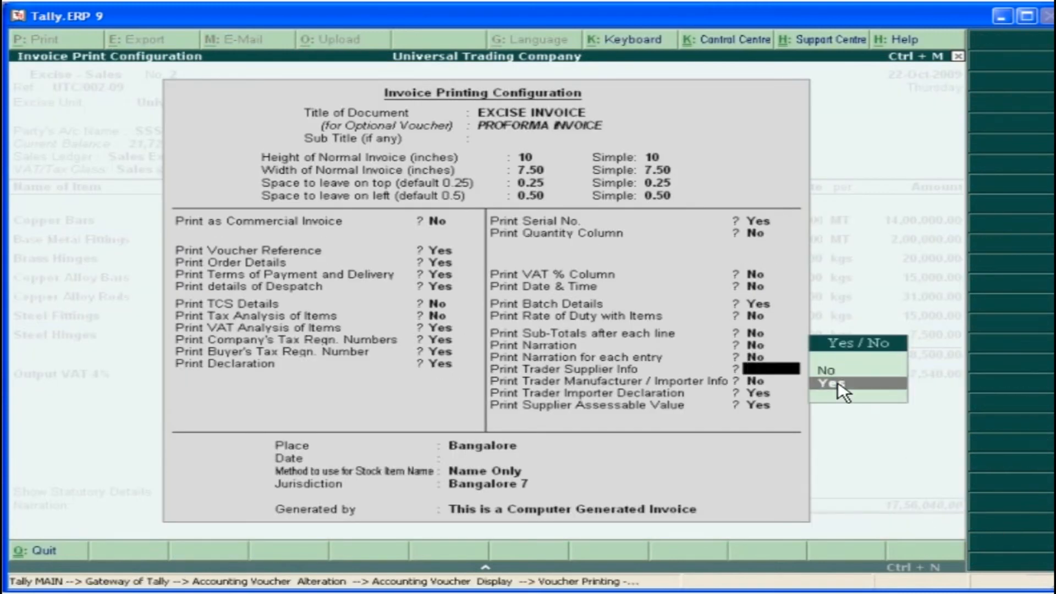
{"action": "left_click", "coordinate": [837, 383]}
{"action": "key", "text": "Return"}
{"action": "key", "text": "Return"}
{"action": "key", "text": "Return"}
{"action": "key", "text": "Return"}
{"action": "key", "text": "ctrl+a"}
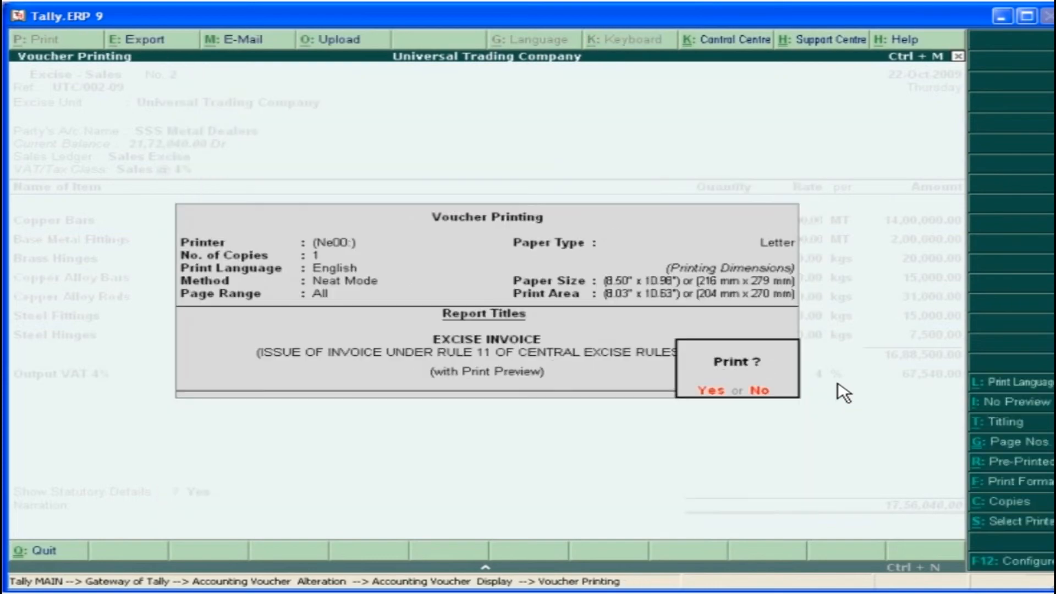
Preview the excise invoice enlarged, read it through to the declaration, and close the preview
{"action": "left_click", "coordinate": [714, 396]}
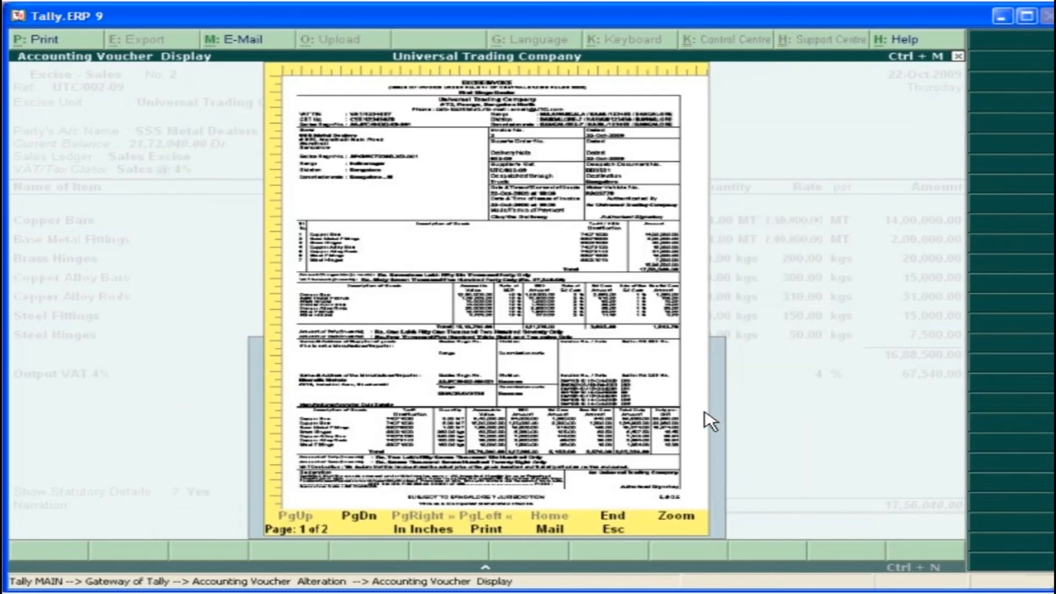
{"action": "left_click", "coordinate": [668, 515]}
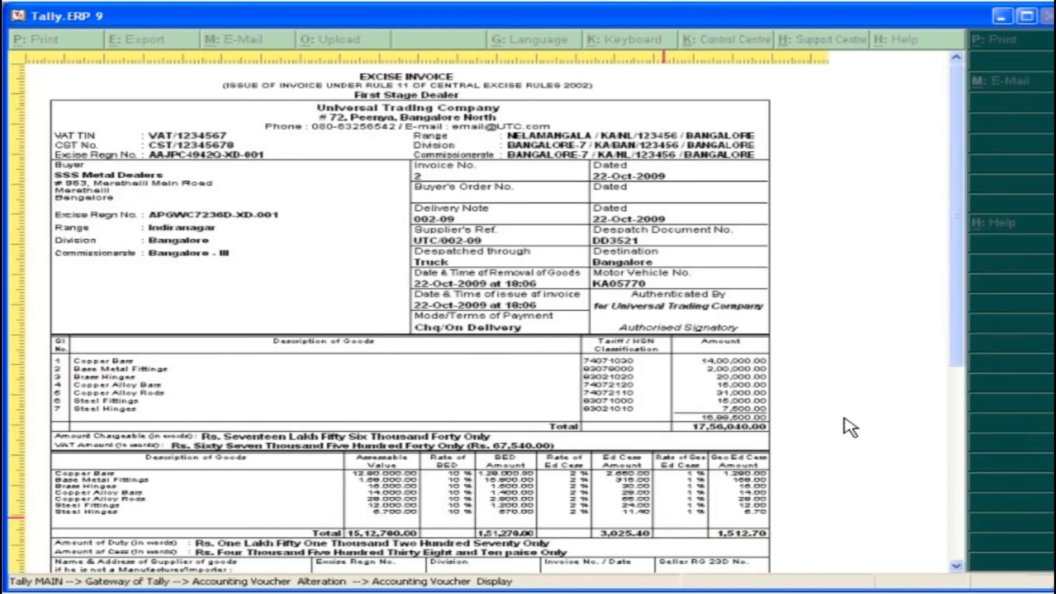
{"action": "left_click_drag", "start_coordinate": [963, 361], "coordinate": [963, 550]}
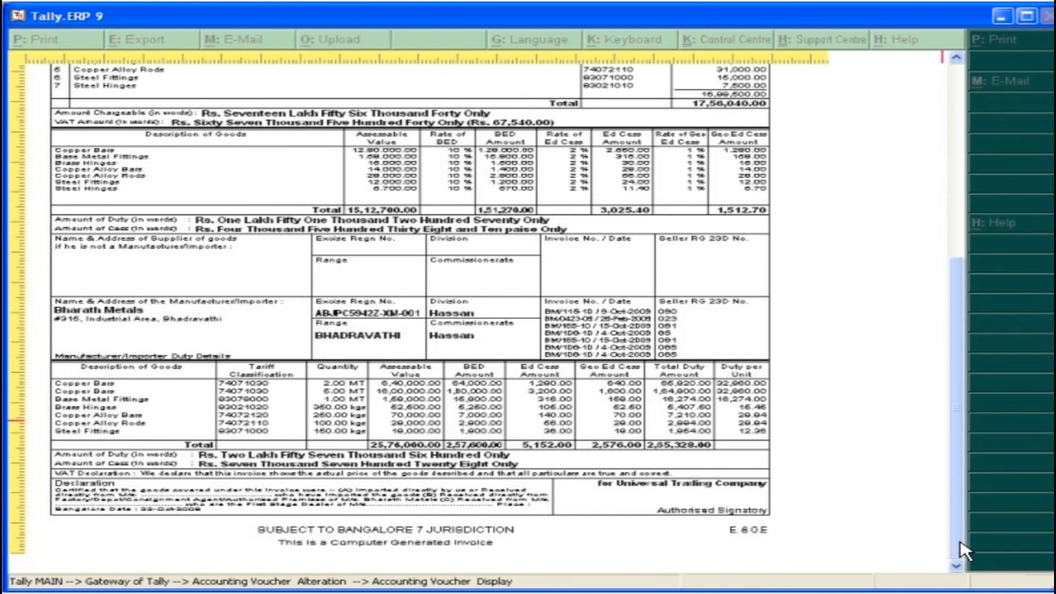
{"action": "key", "text": "Escape"}
Configure the invoice printing with the document title Invoice and Print as Commercial Invoice set to Yes
{"action": "left_click", "coordinate": [1007, 567]}
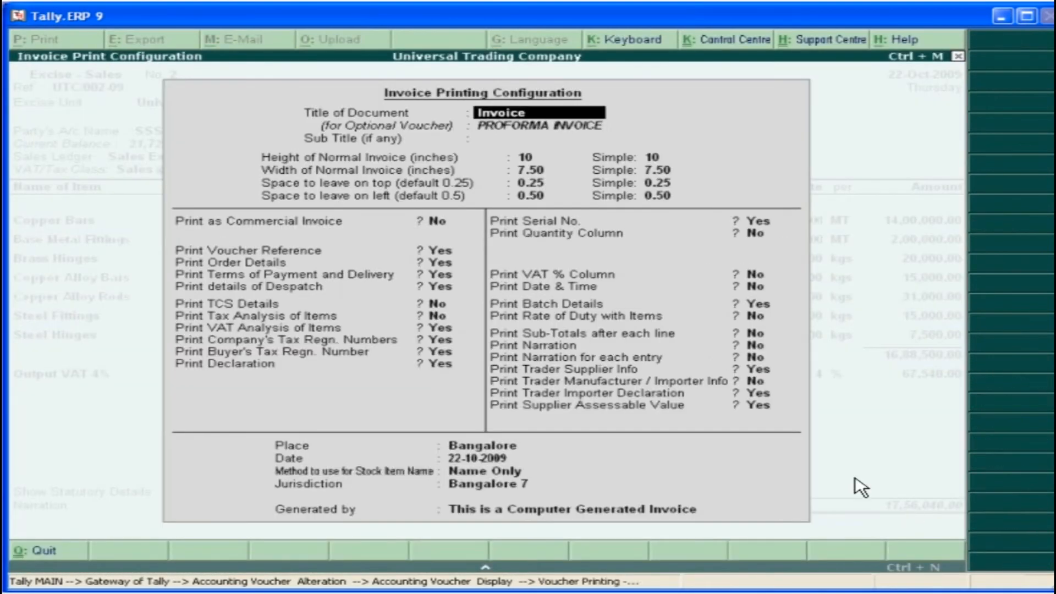
{"action": "left_click", "coordinate": [440, 223]}
{"action": "type", "text": "Y"}
{"action": "key", "text": "Return"}
{"action": "key", "text": "ctrl+a"}
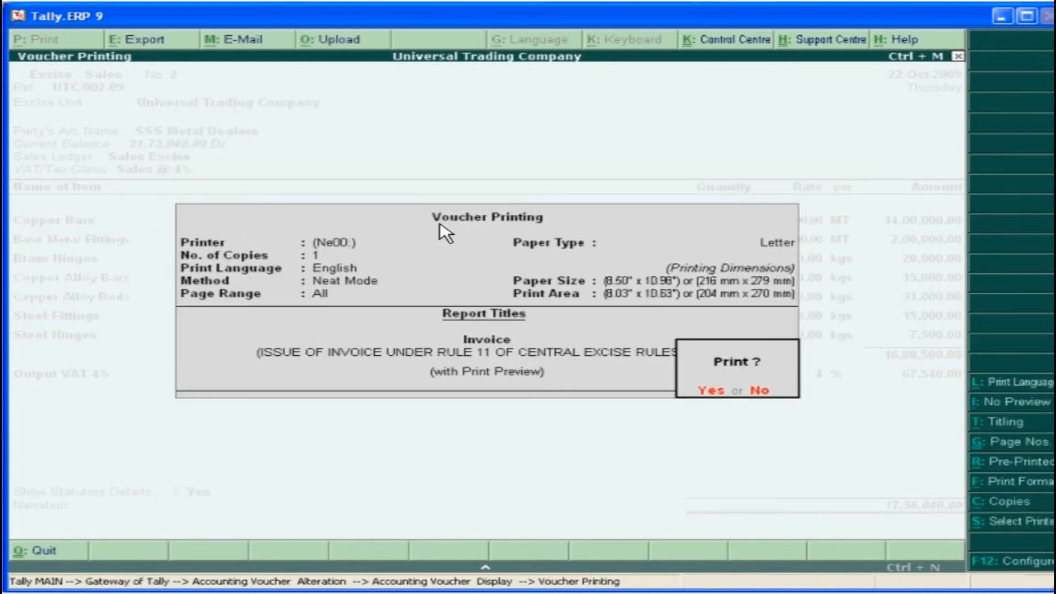
Preview the commercial invoice enlarged and read it through to the end
{"action": "left_click", "coordinate": [717, 396]}
{"action": "left_click", "coordinate": [686, 525]}
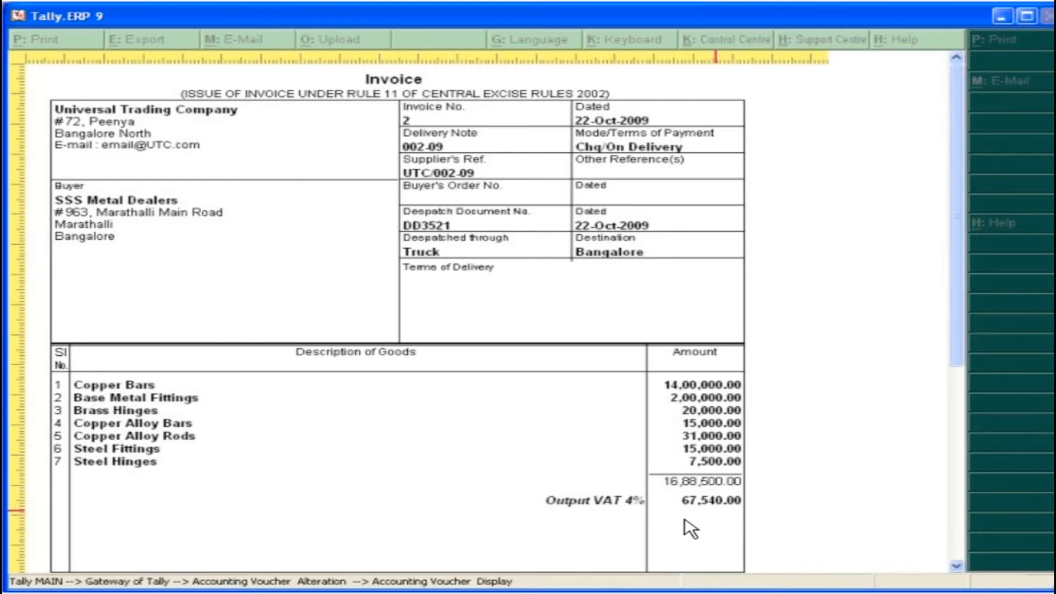
{"action": "left_click_drag", "start_coordinate": [958, 333], "coordinate": [958, 531]}
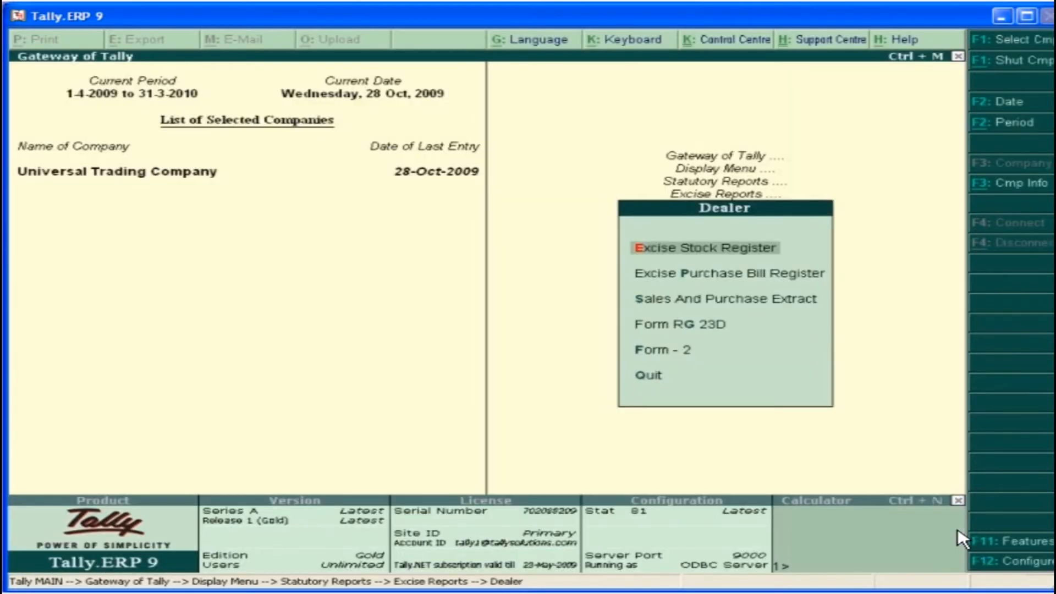
Open the dealer's Excise Stock Register for Copper Bars, examine its receipt columns up to Cess per Unit, and return to the dealer reports
{"action": "left_click", "coordinate": [714, 252]}
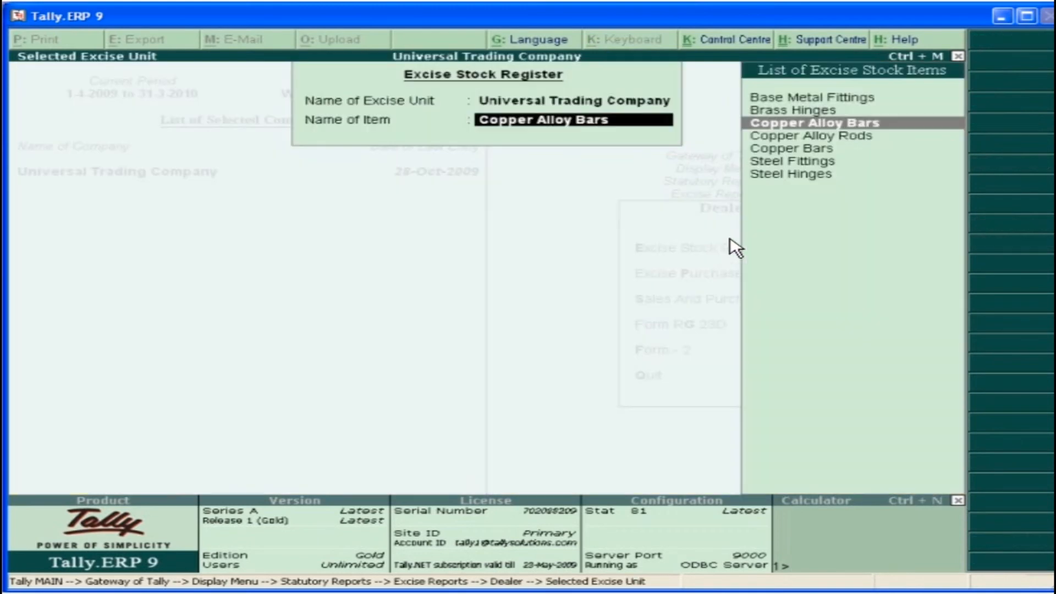
{"action": "left_click", "coordinate": [837, 152]}
{"action": "key", "text": "Right"}
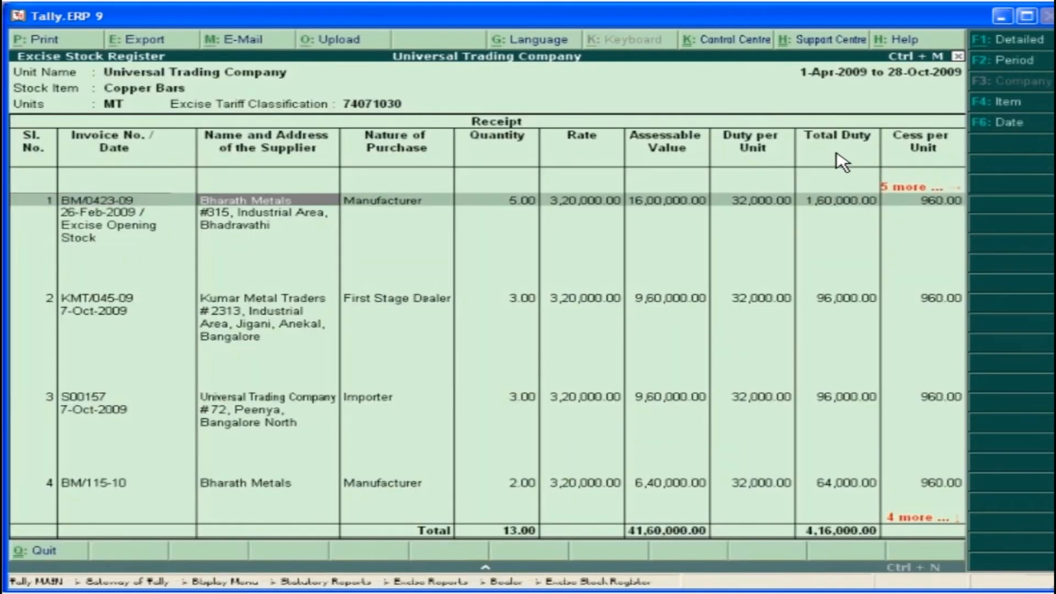
{"action": "key", "text": "Right"}
{"action": "key", "text": "Right"}
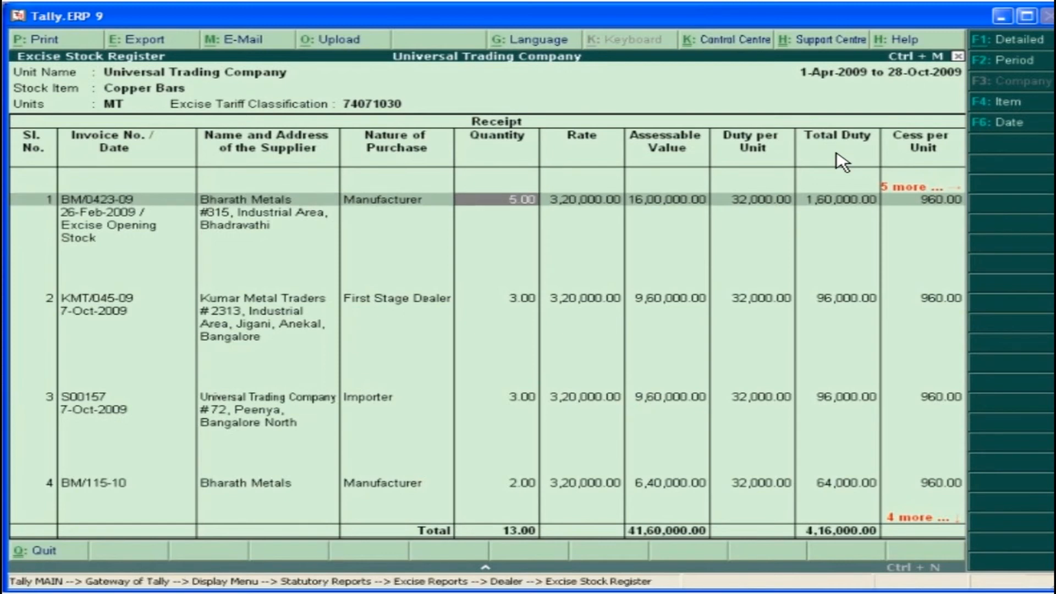
{"action": "key", "text": "Right"}
{"action": "key", "text": "Right"}
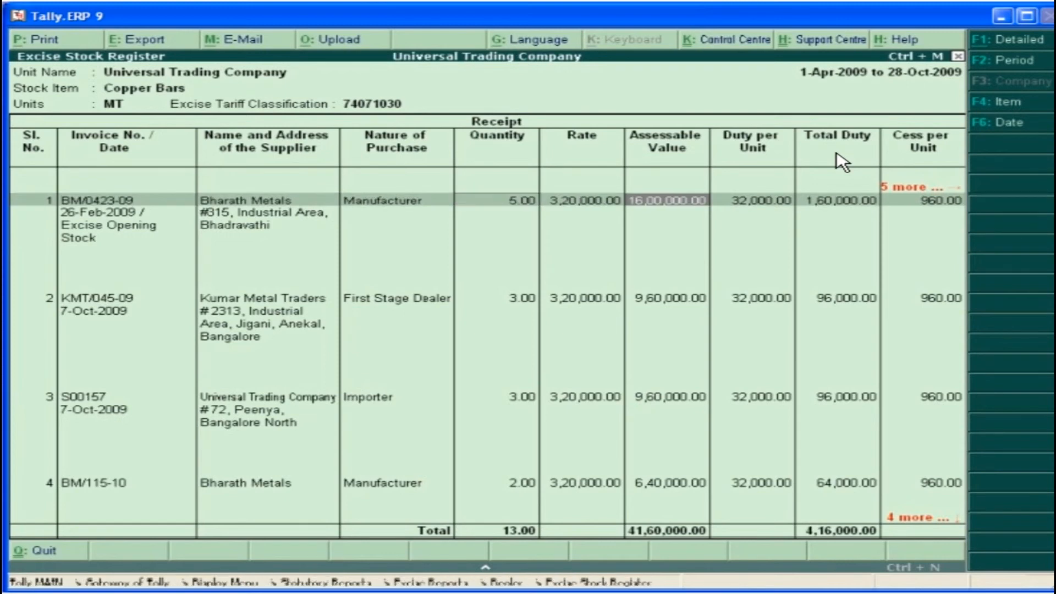
{"action": "key", "text": "Right"}
{"action": "key", "text": "Right"}
{"action": "key", "text": "Right"}
{"action": "key", "text": "Right"}
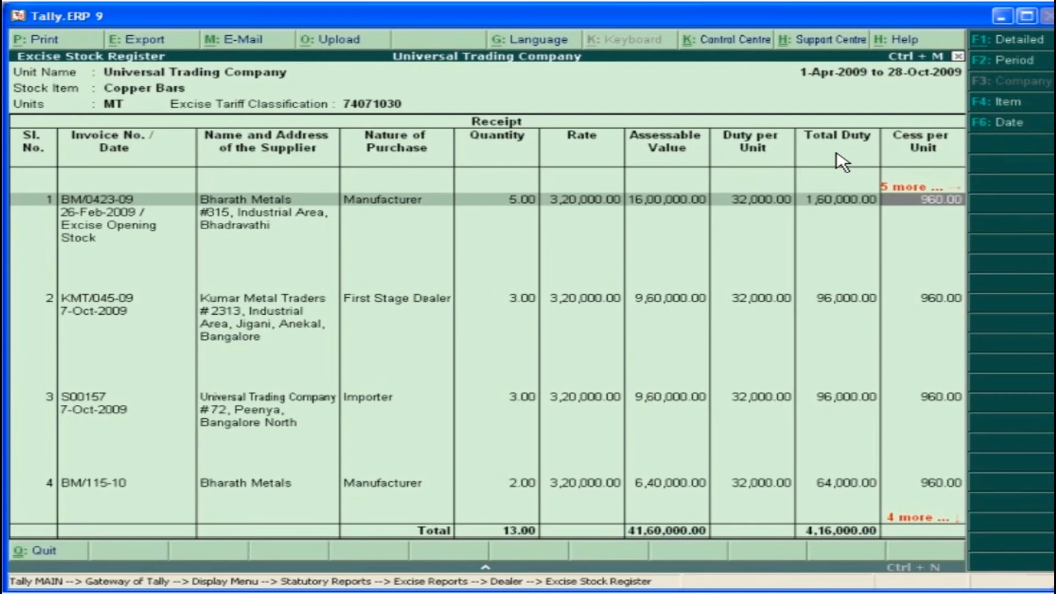
{"action": "key", "text": "Escape"}
{"action": "key", "text": "Escape"}
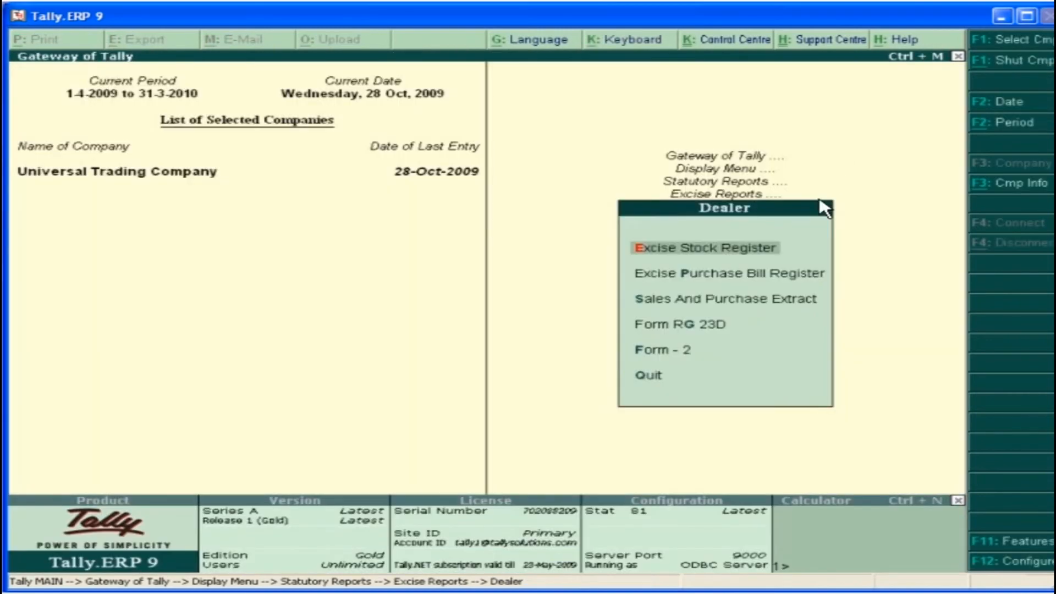
View the Excise Purchase Bill Register for the Universal Trading Company unit and leave the report
{"action": "left_click", "coordinate": [797, 278]}
{"action": "key", "text": "Return"}
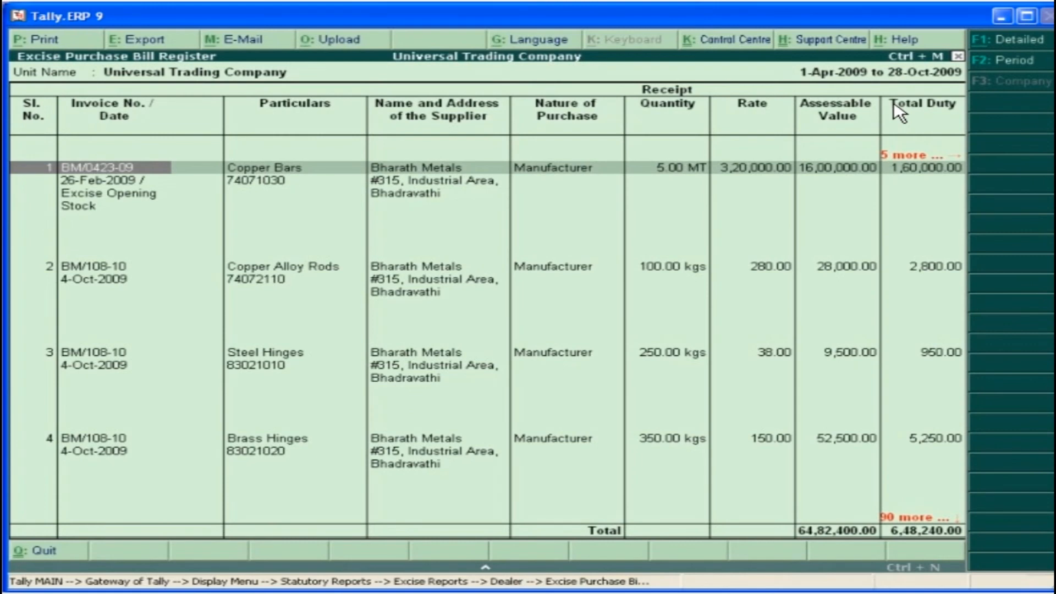
{"action": "key", "text": "Escape"}
{"action": "key", "text": "Escape"}
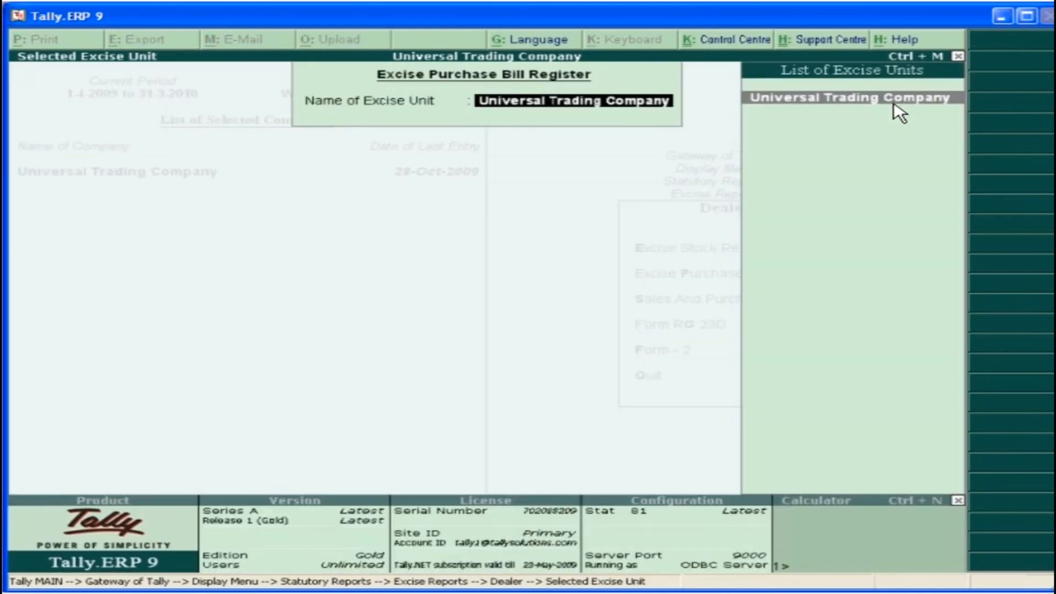
Preview the Form - 2 quarterly return for 1-8-2009 to 31-10-2009 enlarged, examine its invoice particulars, and close it
{"action": "left_click", "coordinate": [708, 361]}
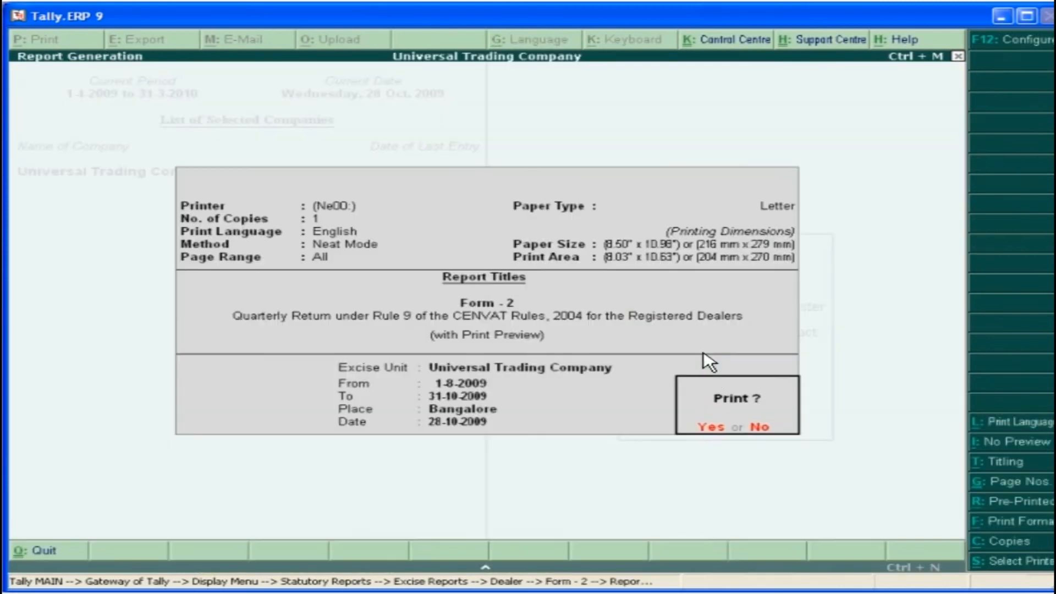
{"action": "left_click", "coordinate": [715, 431]}
{"action": "left_click", "coordinate": [684, 517]}
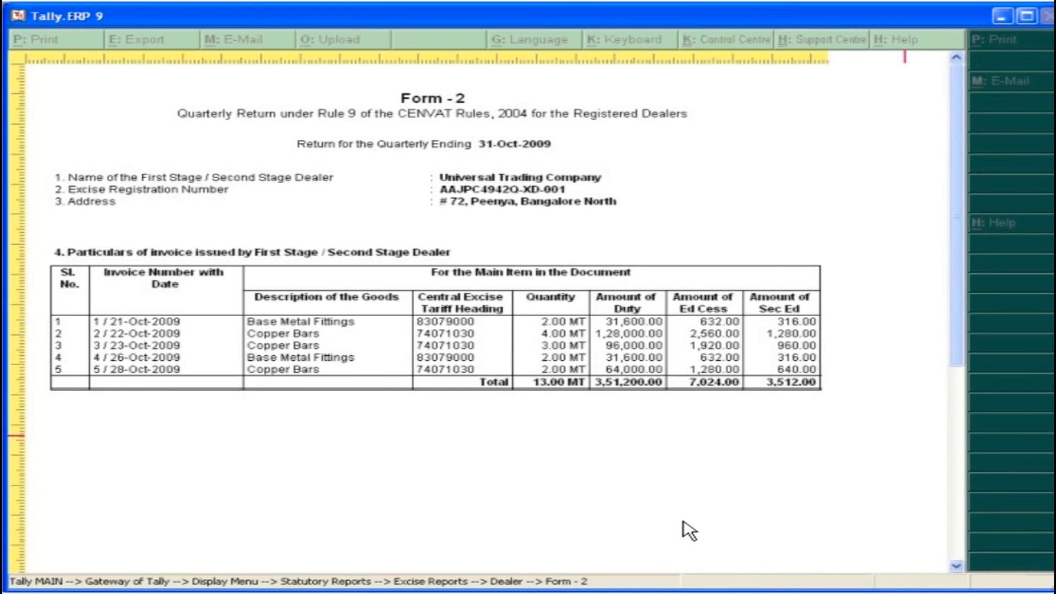
{"action": "key", "text": "Escape"}
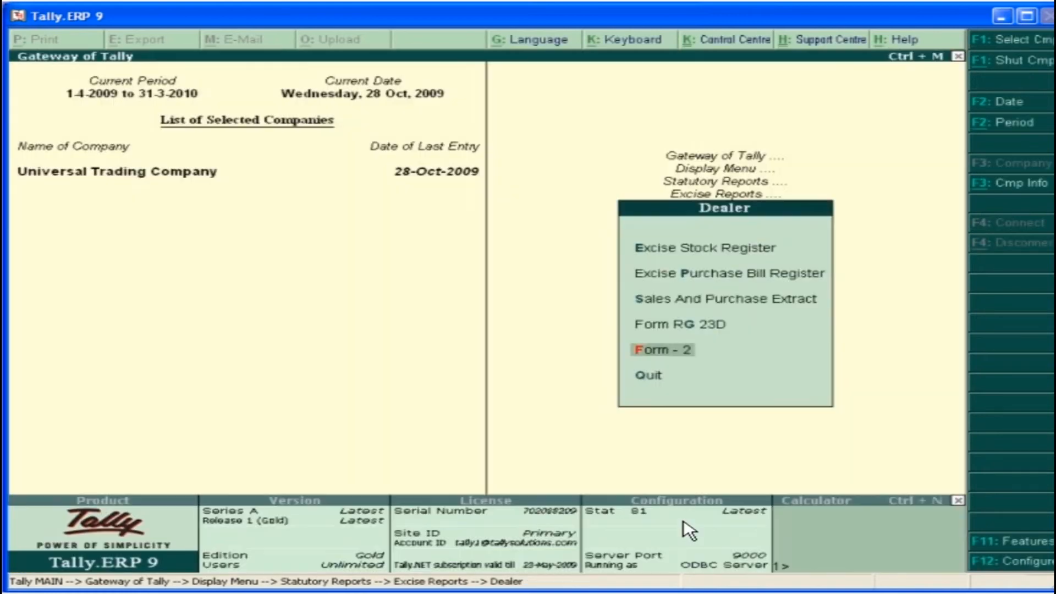
Display Form RG 23D for Copper Bars in the Universal Trading Company excise unit
{"action": "left_click", "coordinate": [721, 324]}
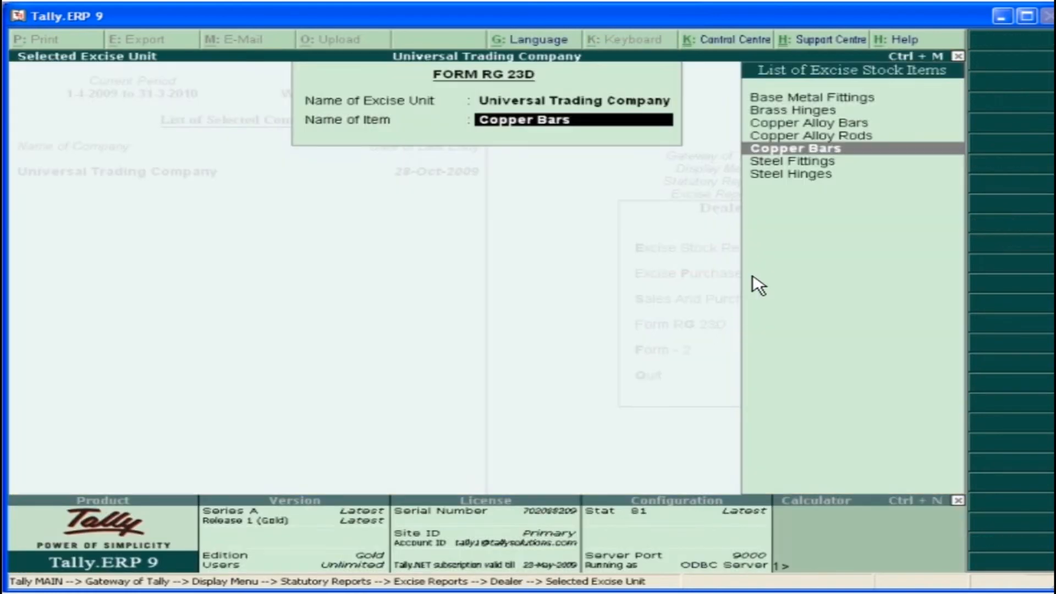
{"action": "left_click", "coordinate": [850, 157]}
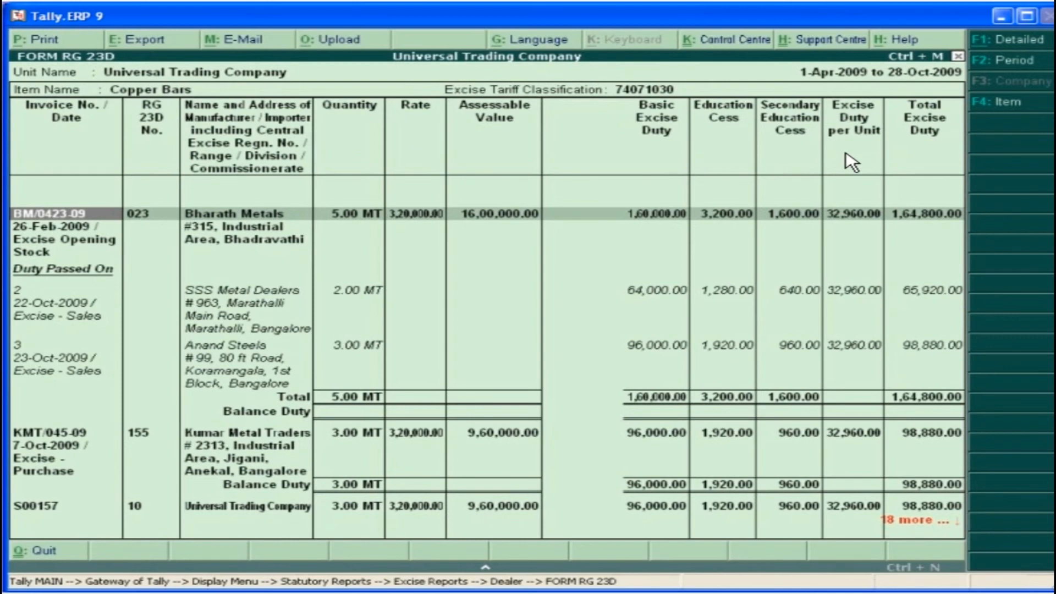
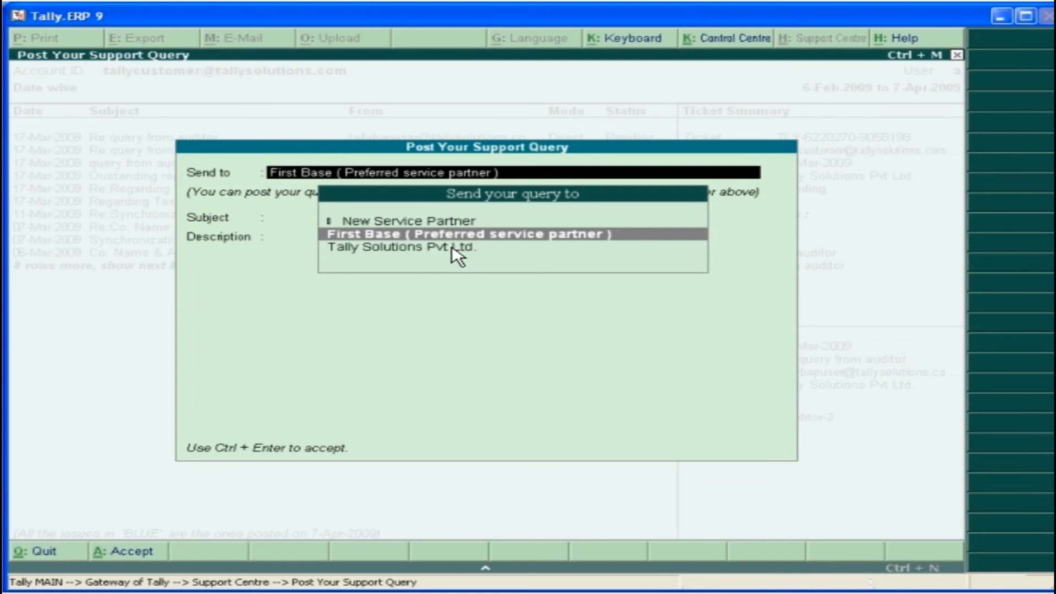
Post a support query to Tally Solutions Pvt Ltd. with the subject "Outstanding Report party-wise bill-wise with totals" and a description about printing debtors' outstanding statements
{"action": "key", "text": "Down"}
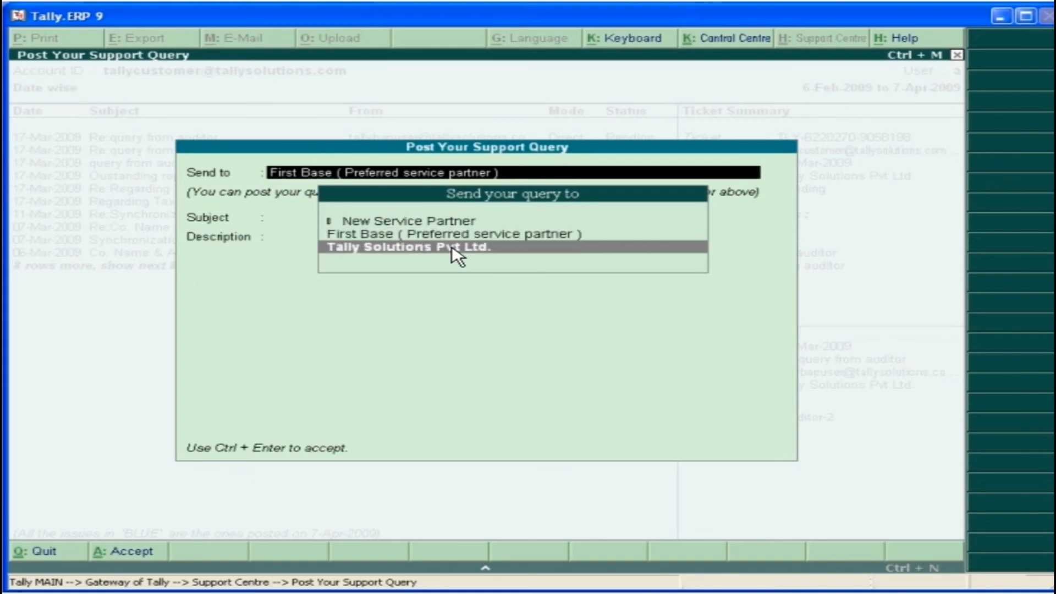
{"action": "key", "text": "Return"}
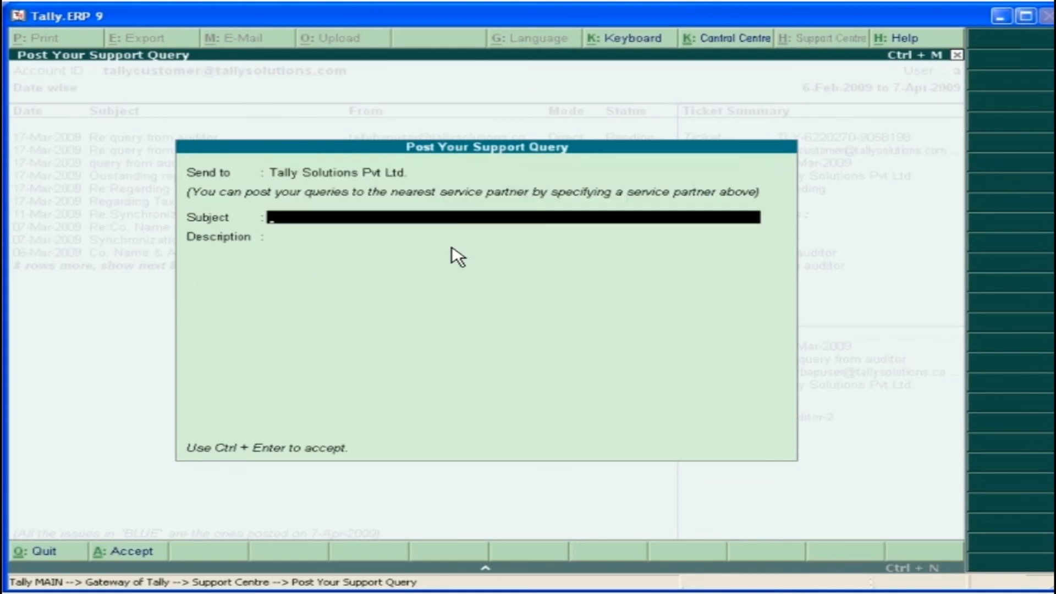
{"action": "type", "text": "Outstanding Report party-wise bill-wise with totals"}
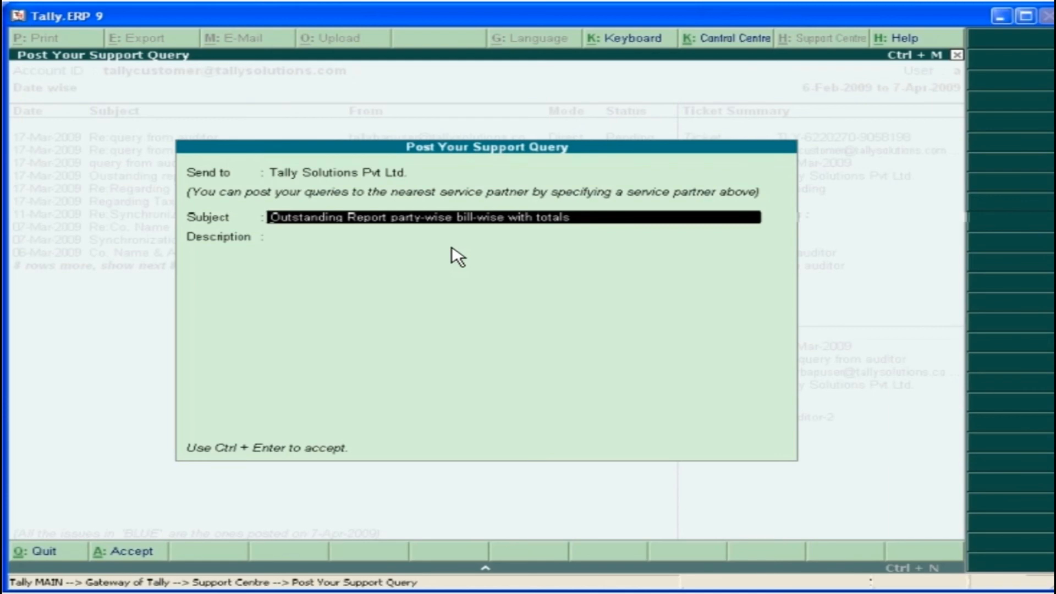
{"action": "key", "text": "Return"}
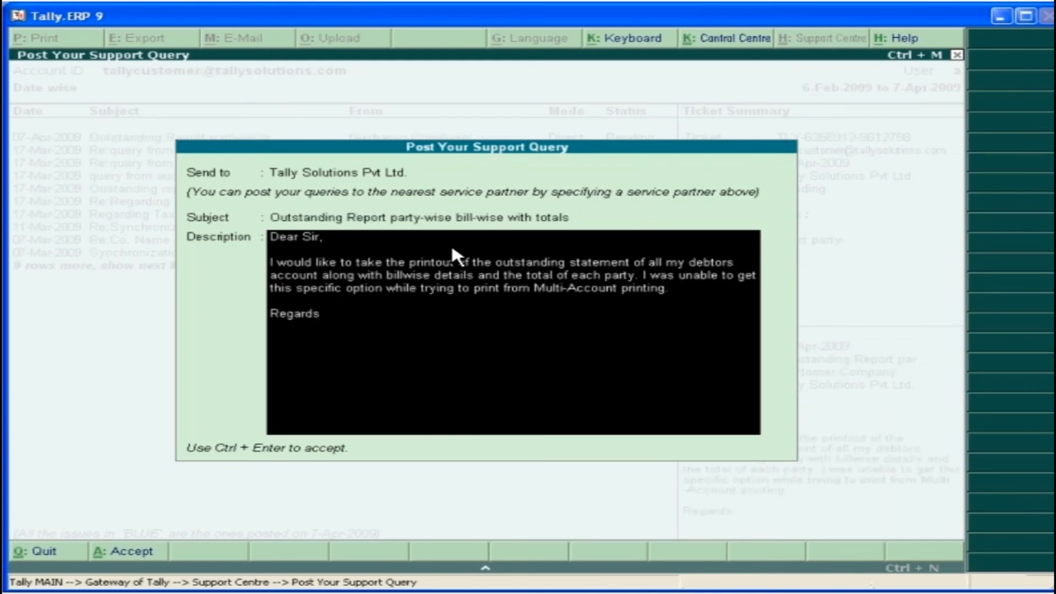
{"action": "key", "text": "ctrl+Return"}
{"action": "left_click", "coordinate": [713, 454]}
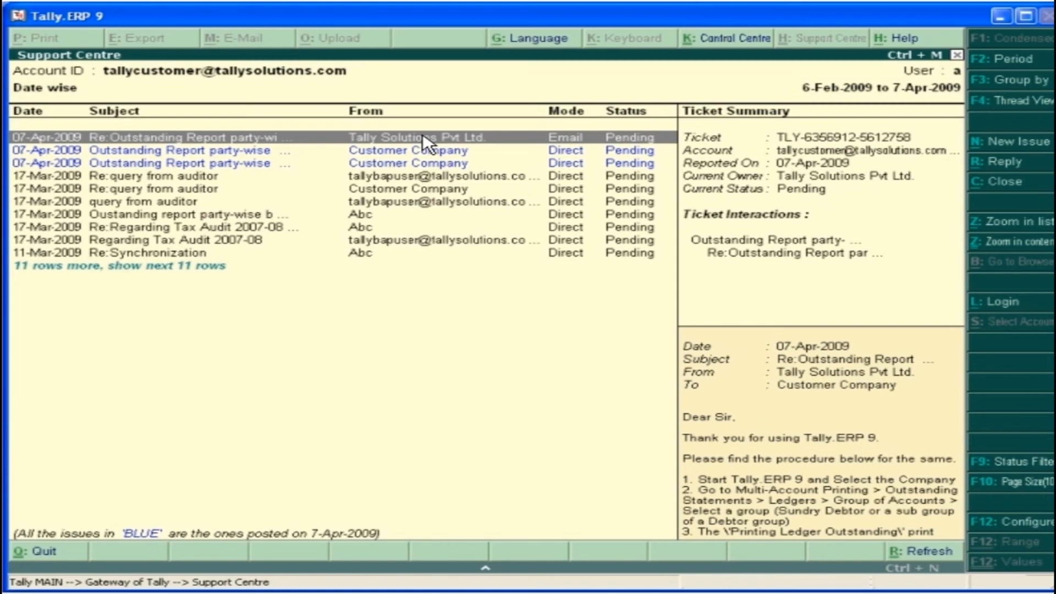
Reply "Thank You" to Tally Solutions' answer on the Outstanding Report ticket, and close the ticket
{"action": "left_click", "coordinate": [1013, 165]}
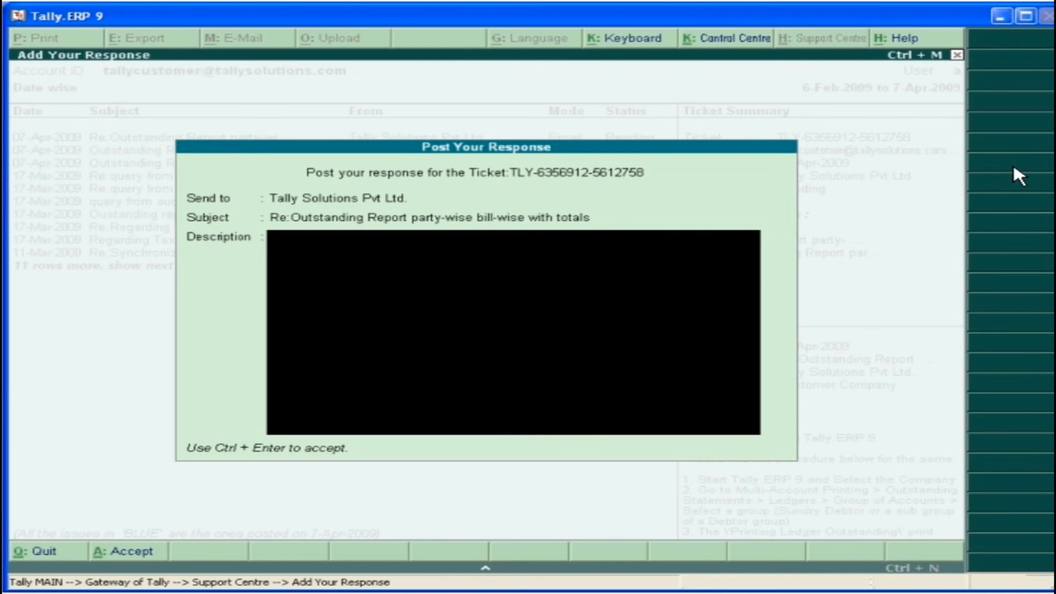
{"action": "type", "text": "Thank You"}
{"action": "key", "text": "ctrl+Return"}
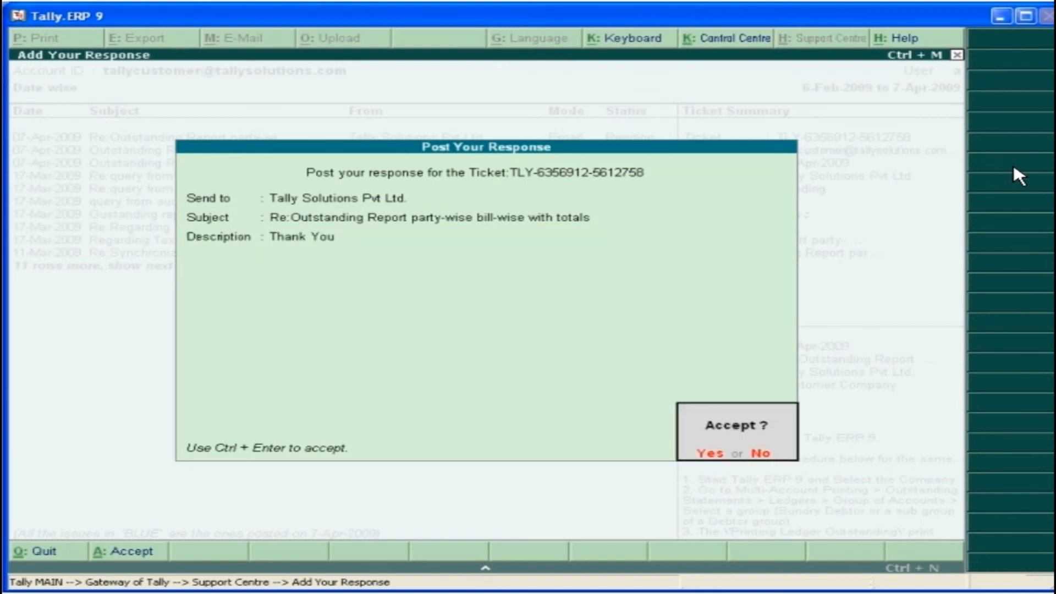
{"action": "left_click", "coordinate": [713, 455]}
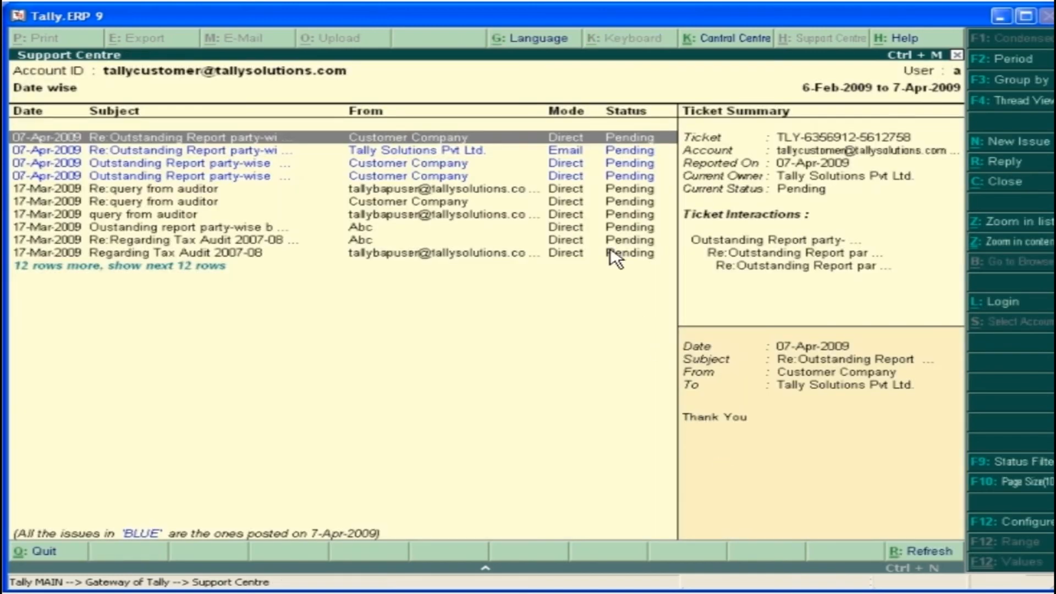
{"action": "left_click", "coordinate": [575, 177]}
{"action": "left_click", "coordinate": [1004, 183]}
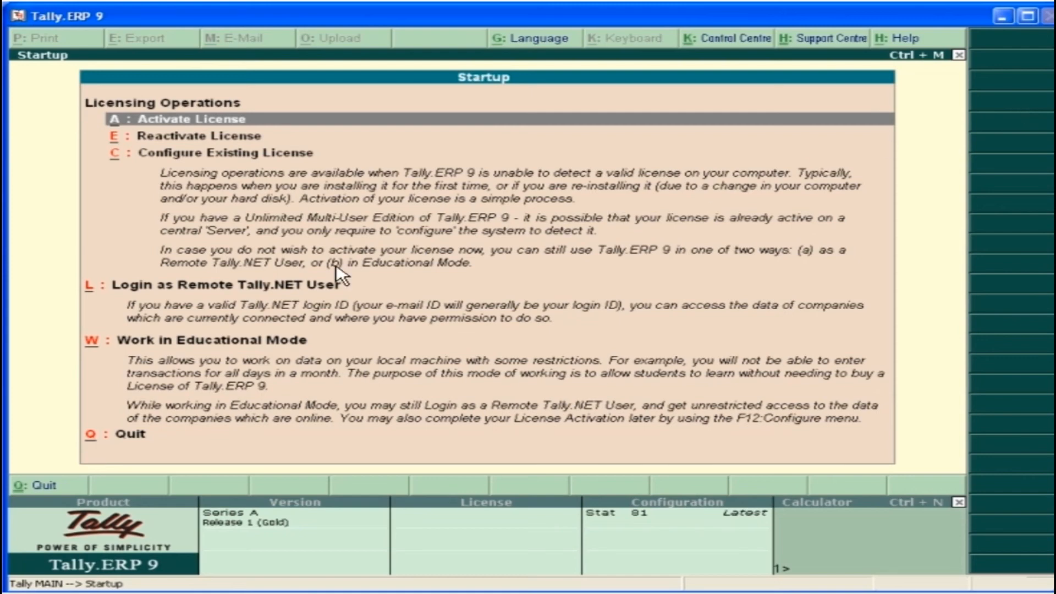
Log in as a remote Tally.NET user with the account's Tally.NET password and open the online company Universal Enterprises
{"action": "left_click", "coordinate": [245, 287]}
{"action": "key", "text": "Return"}
{"action": "type", "text": "*******"}
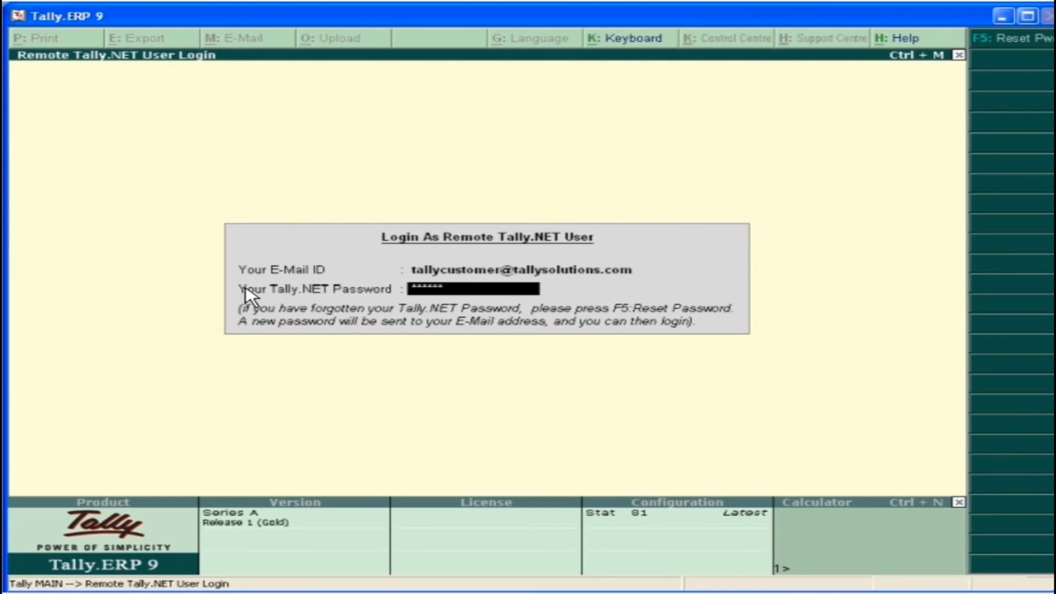
{"action": "key", "text": "Return"}
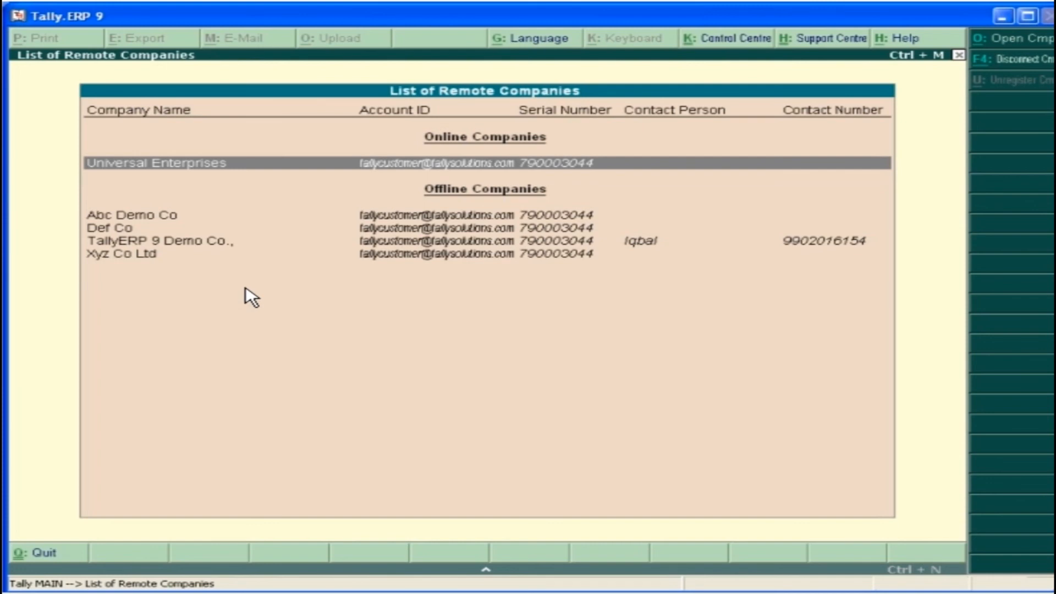
{"action": "left_click", "coordinate": [608, 165]}
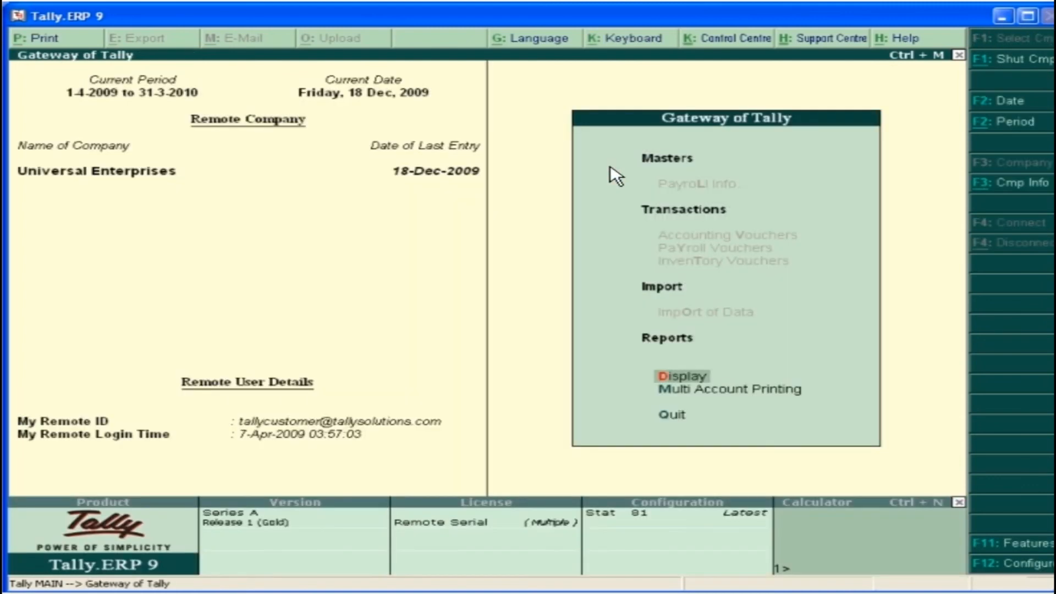
Open the Support Centre from the remote company and select the remote customer account
{"action": "left_click", "coordinate": [822, 39]}
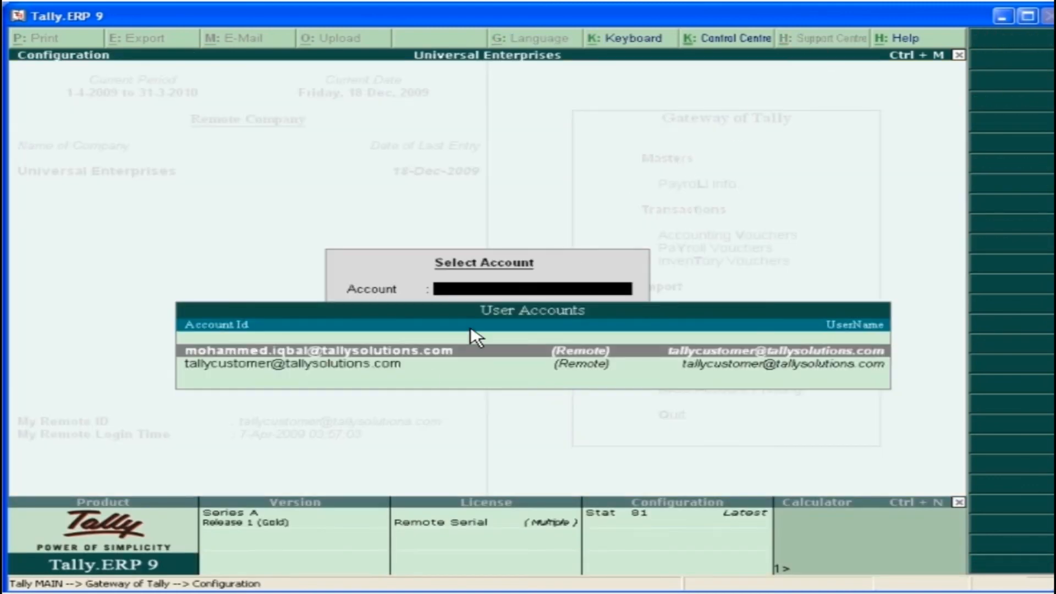
{"action": "left_click", "coordinate": [423, 366]}
{"action": "key", "text": "Escape"}
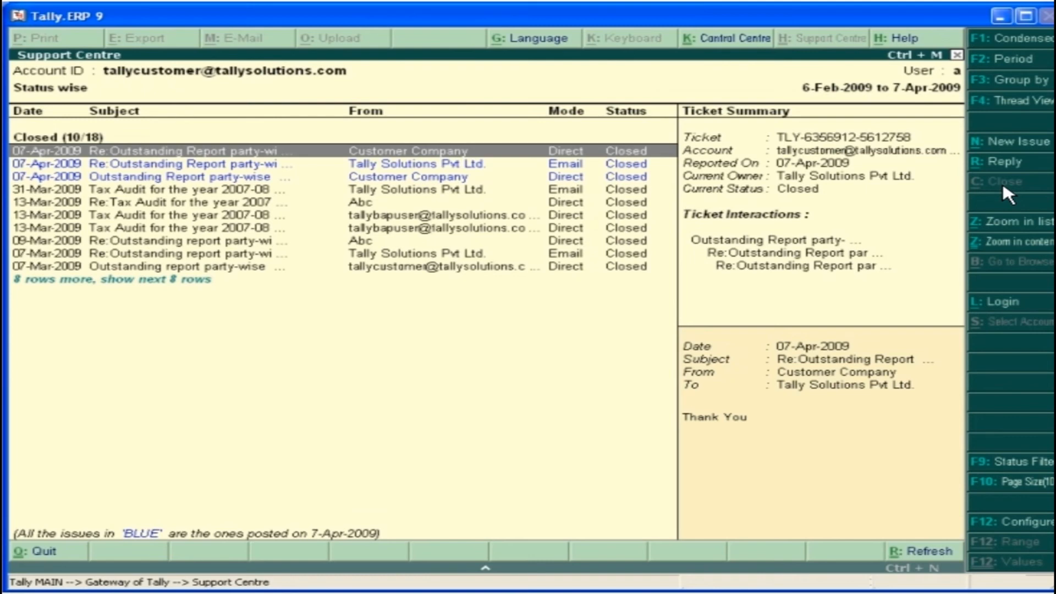
Filter the Support Centre issues by the status Pending and switch the list to Thread View
{"action": "left_click", "coordinate": [1015, 463]}
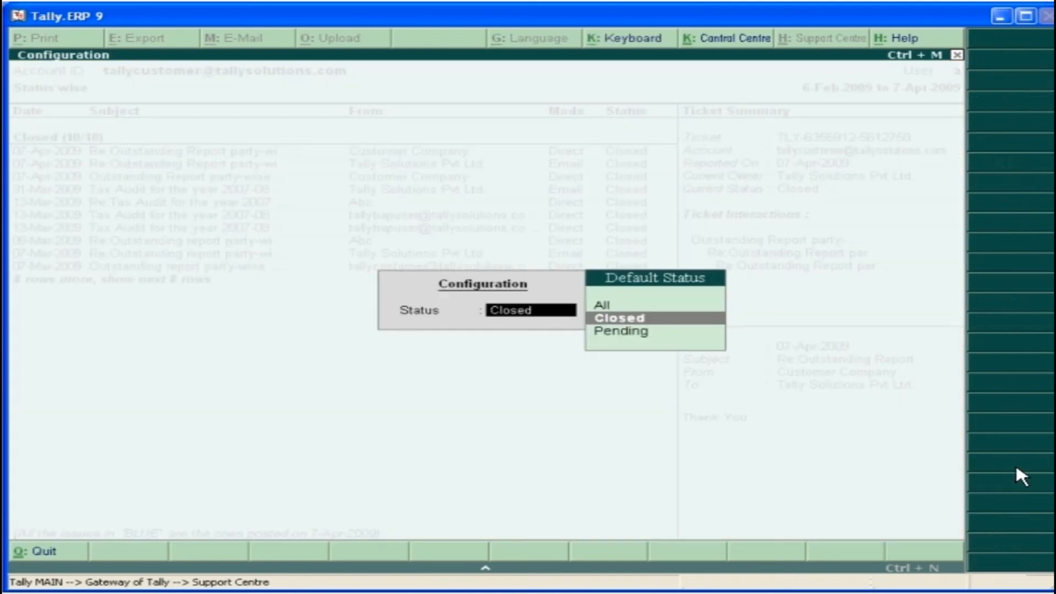
{"action": "left_click", "coordinate": [619, 335]}
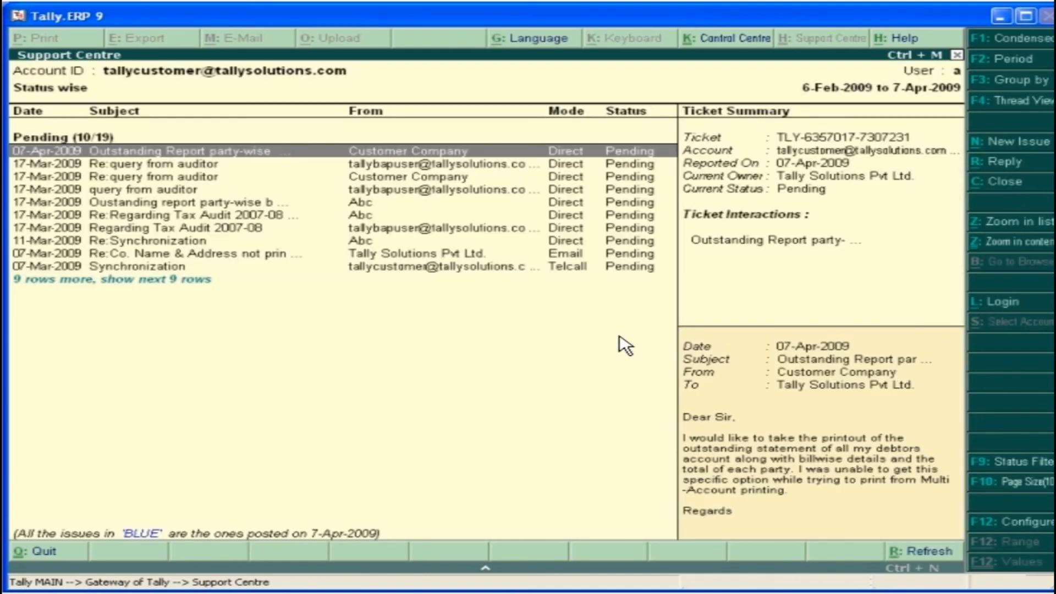
{"action": "left_click", "coordinate": [1017, 101]}
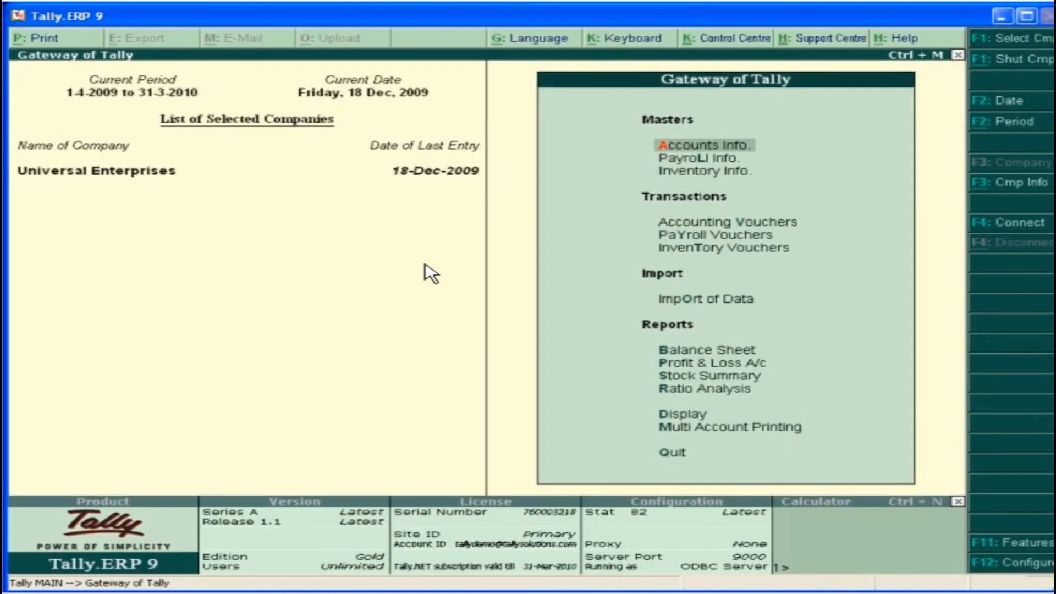
Log in to the Control Centre with the Tally.NET ID and open Licensing & Configuration for the Tally.NET account
{"action": "left_click", "coordinate": [711, 42]}
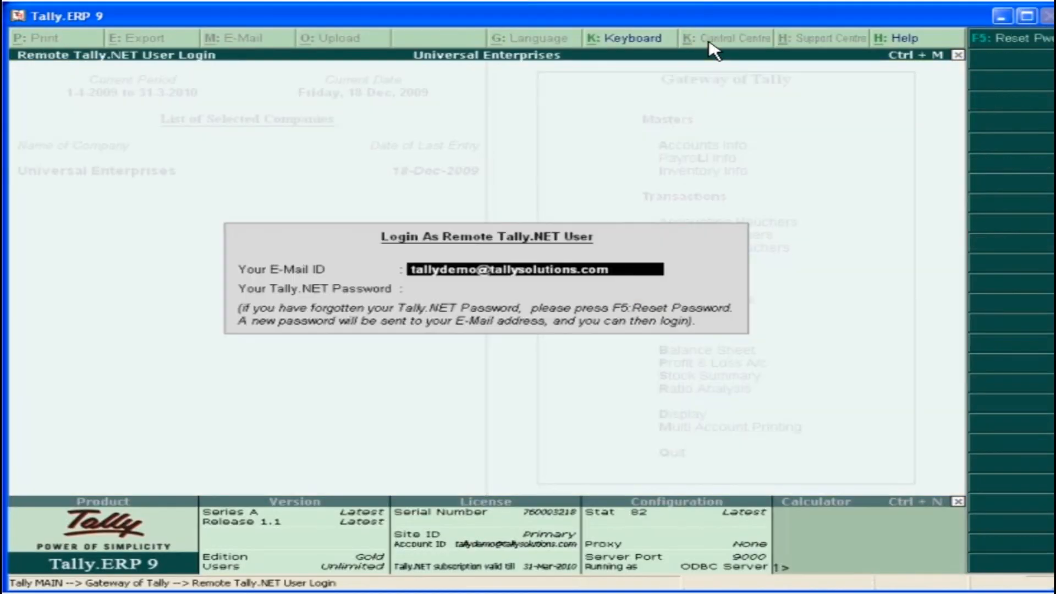
{"action": "key", "text": "Return"}
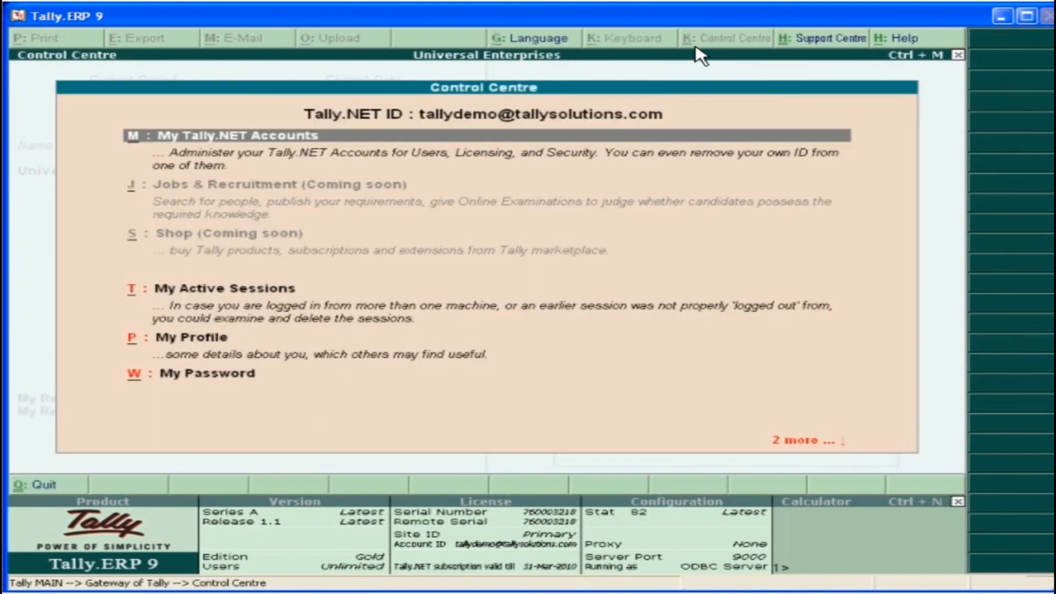
{"action": "left_click", "coordinate": [461, 139]}
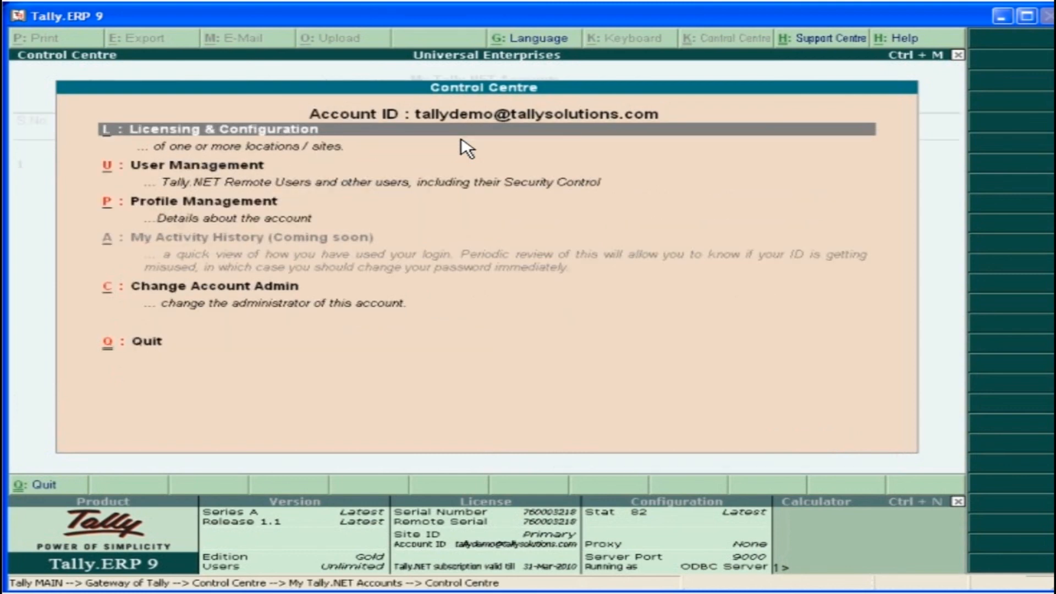
{"action": "left_click", "coordinate": [546, 134]}
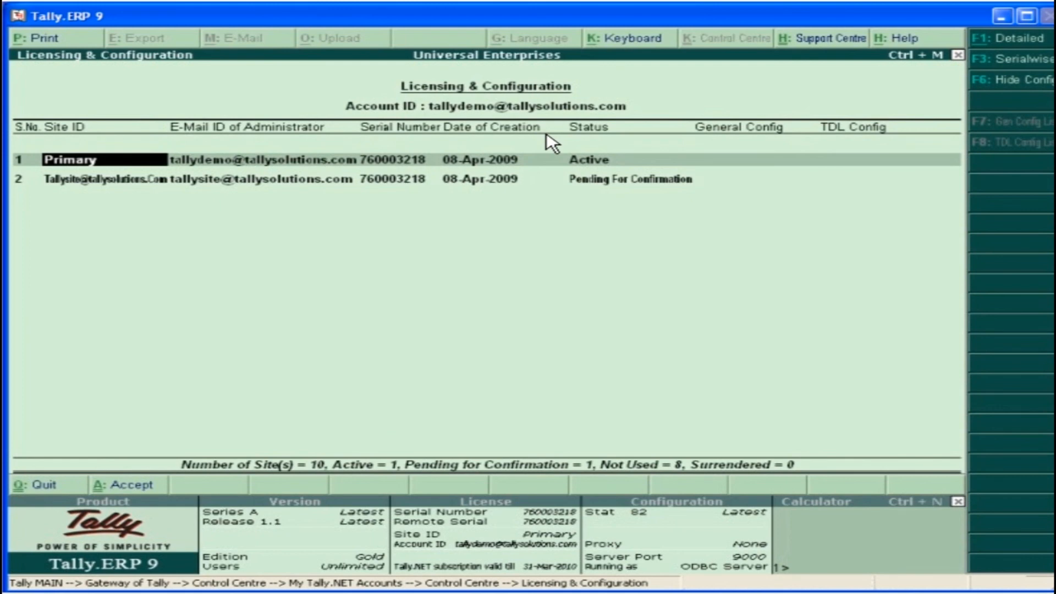
Set the status of the second site, pending for confirmation, to Confirm and accept the change
{"action": "left_click", "coordinate": [163, 184]}
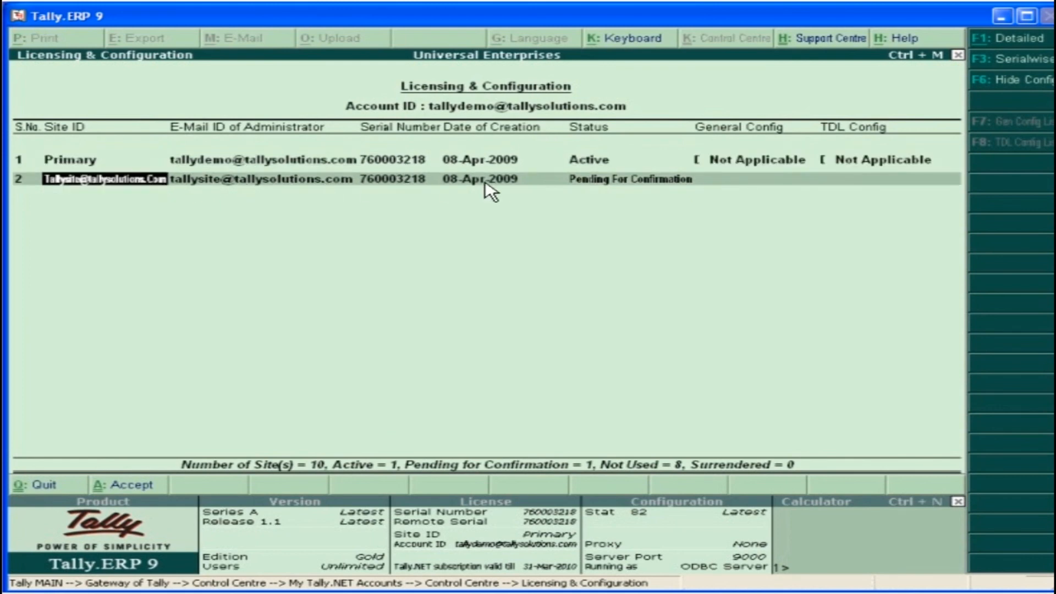
{"action": "left_click", "coordinate": [653, 187]}
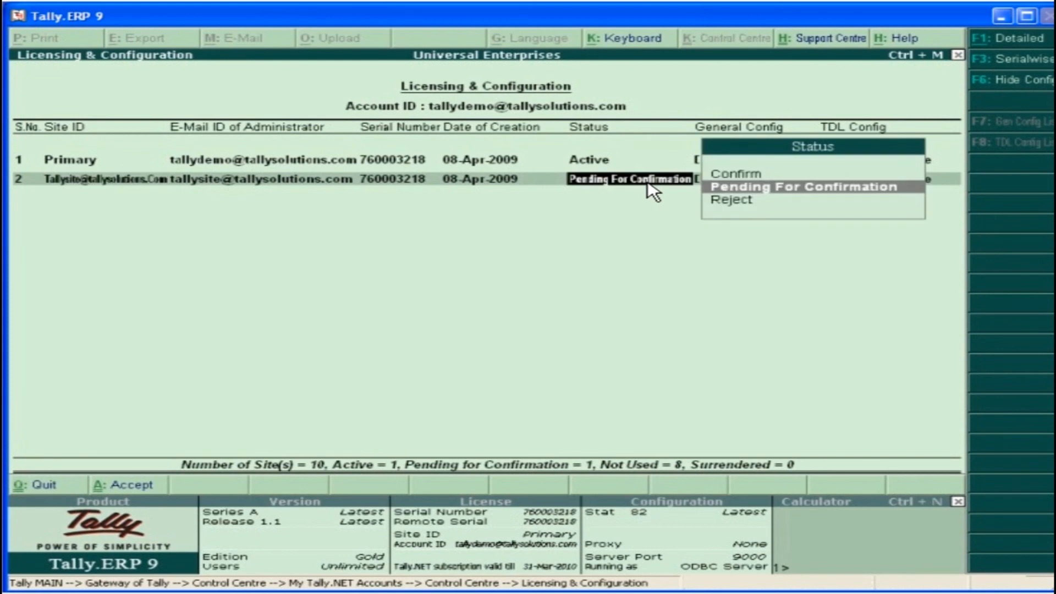
{"action": "left_click", "coordinate": [759, 176]}
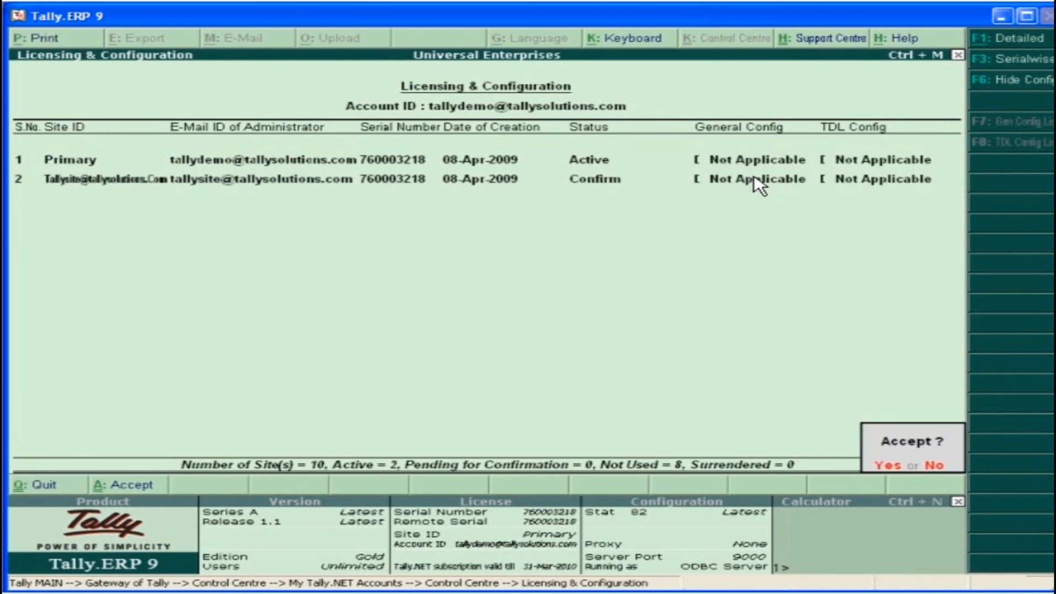
{"action": "left_click", "coordinate": [891, 467]}
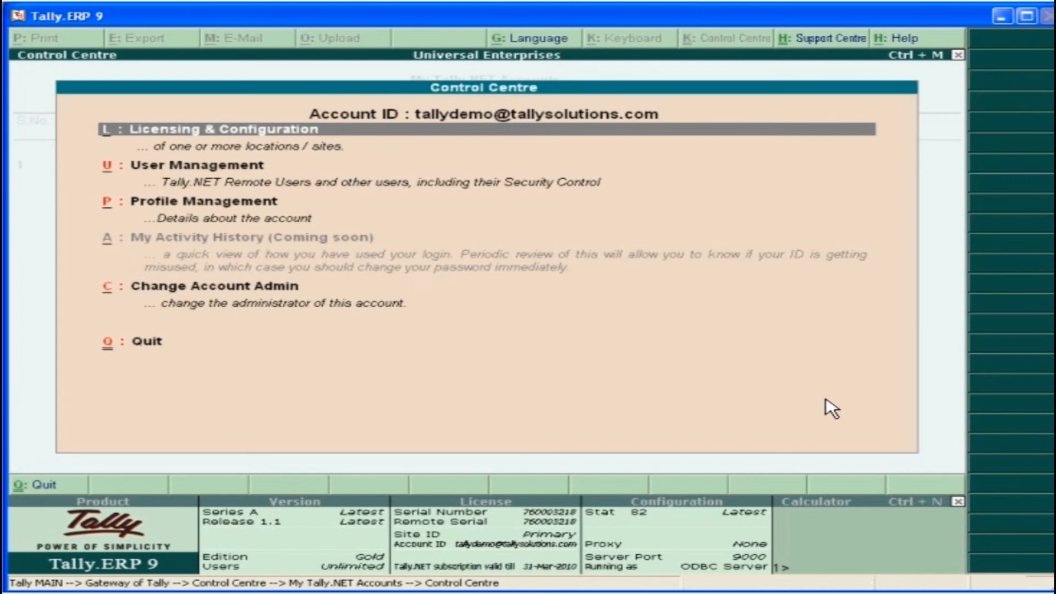
Reopen Licensing & Configuration and start a new general configuration named Config Demo for the second site
{"action": "left_click", "coordinate": [566, 131]}
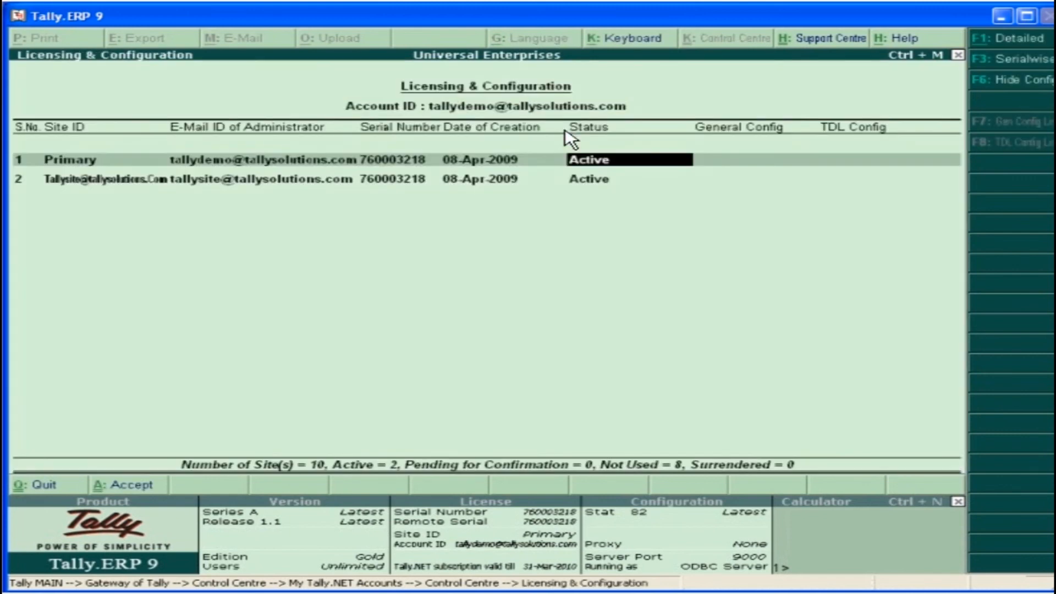
{"action": "left_click", "coordinate": [601, 186]}
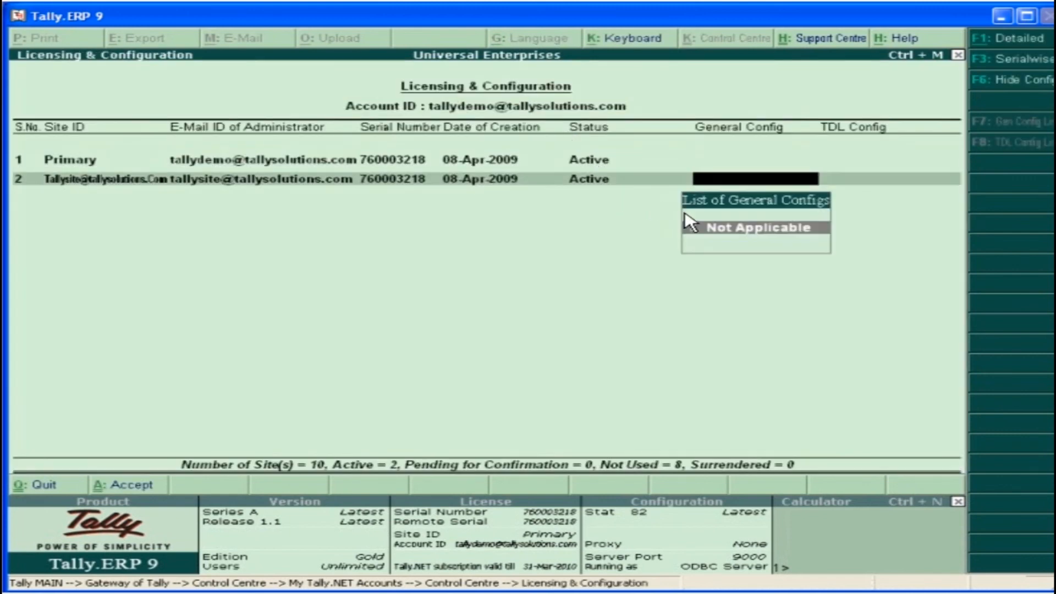
{"action": "left_click", "coordinate": [740, 229]}
{"action": "type", "text": "Config Demo"}
{"action": "key", "text": "Return"}
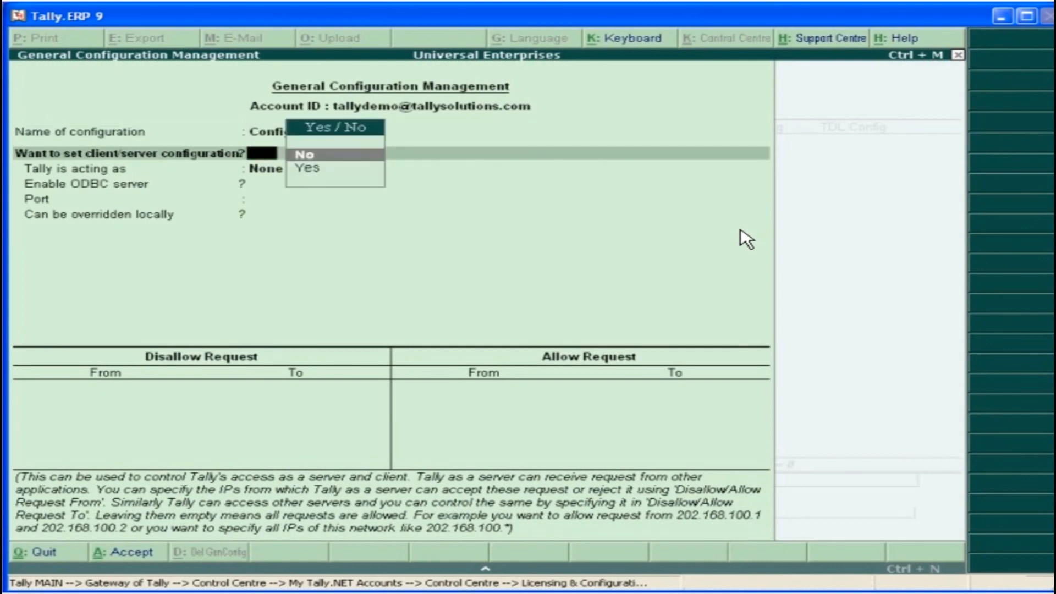
Enable client/server configuration with Tally acting as Client, ODBC server No, port 9000 and local override No
{"action": "left_click", "coordinate": [326, 169]}
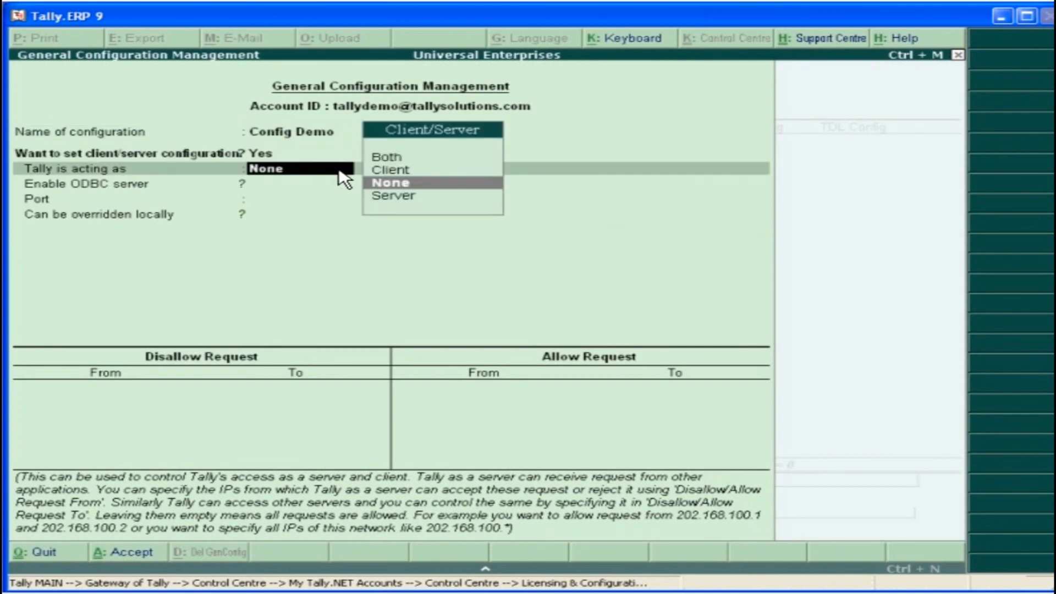
{"action": "left_click", "coordinate": [392, 169]}
{"action": "left_click", "coordinate": [346, 186]}
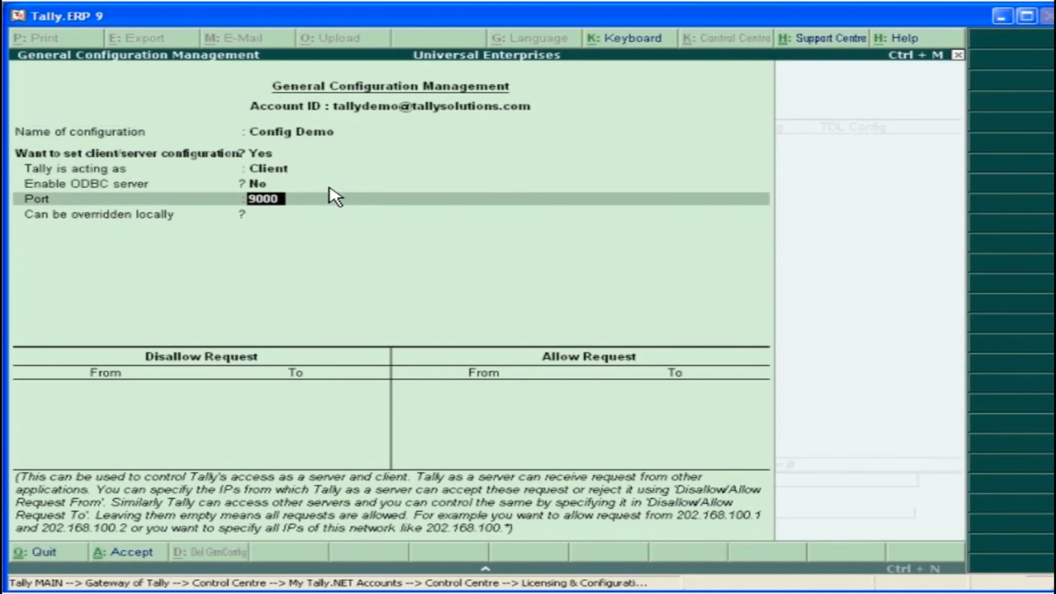
{"action": "key", "text": "Return"}
{"action": "left_click", "coordinate": [322, 217]}
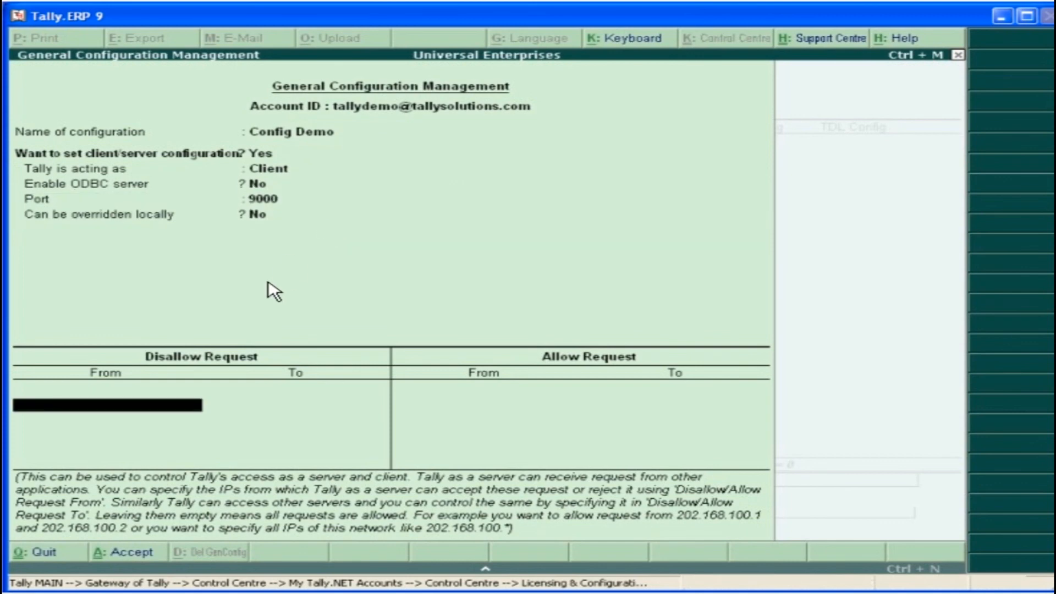
Disallow requests from 192.168.4.237 and leave the remaining request ranges empty
{"action": "type", "text": "192.168.4.237"}
{"action": "key", "text": "Return"}
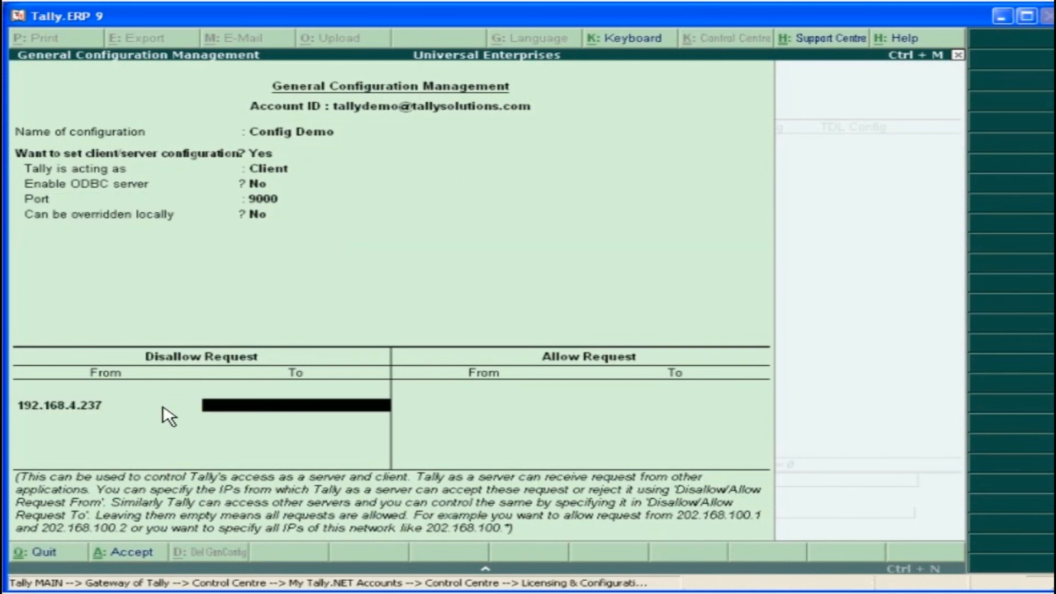
{"action": "key", "text": "Return"}
{"action": "key", "text": "Return"}
{"action": "key", "text": "Return"}
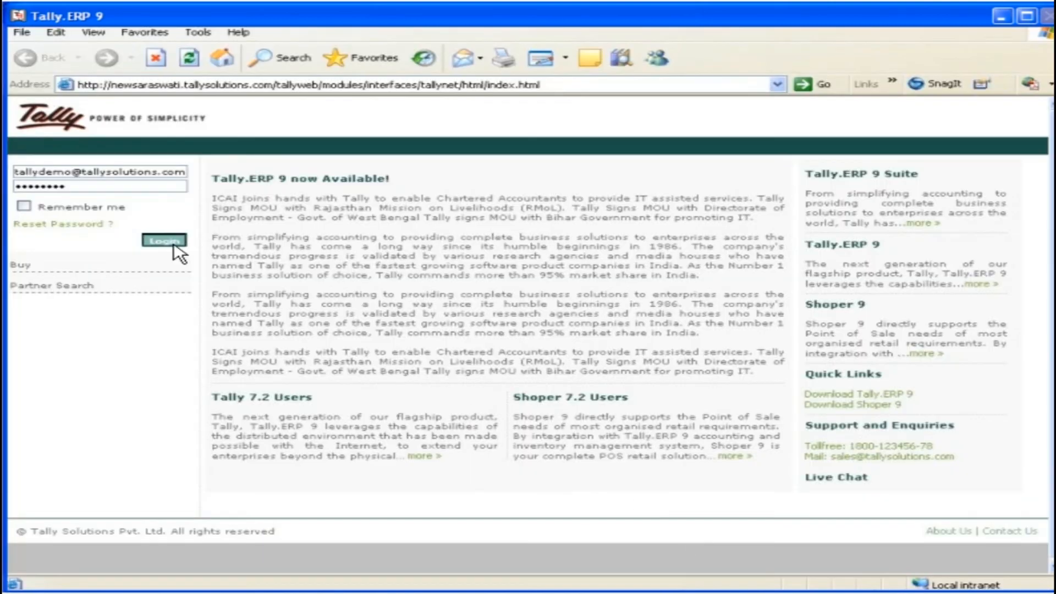
Open the account's TDL upload page on the Tally.NET website and name the TDL TDL Config Demo
{"action": "left_click", "coordinate": [171, 243]}
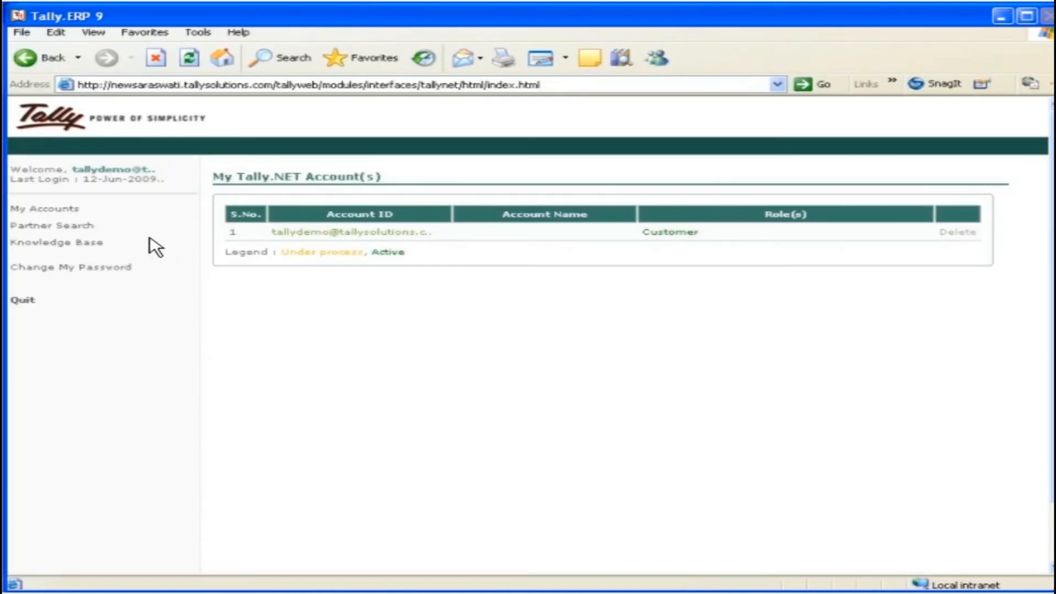
{"action": "left_click", "coordinate": [49, 208]}
{"action": "left_click", "coordinate": [99, 209]}
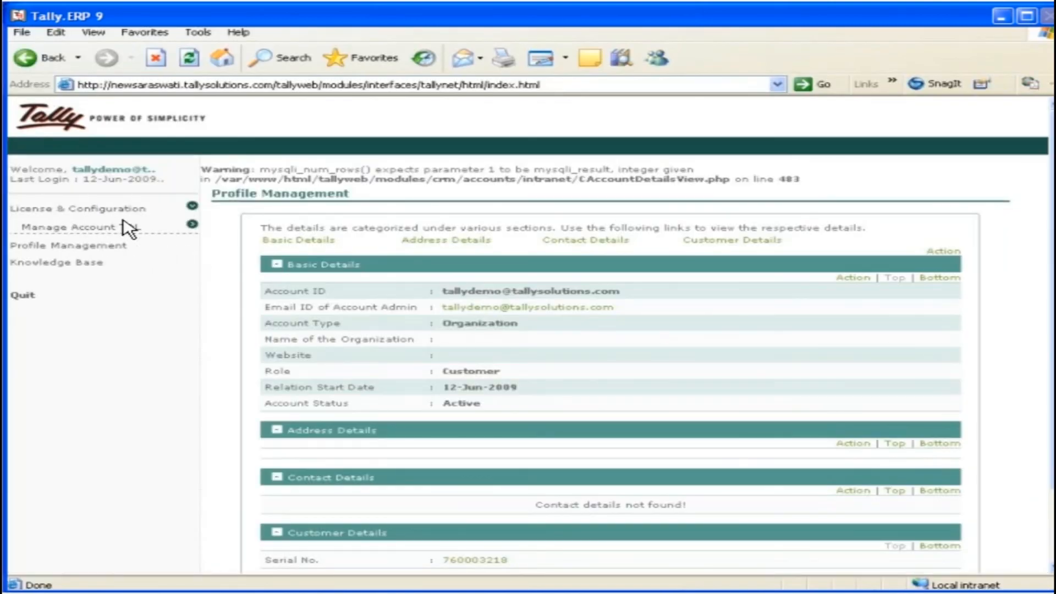
{"action": "left_click", "coordinate": [114, 224]}
{"action": "left_click", "coordinate": [85, 241]}
{"action": "key", "text": "Tab"}
Attach Enhancements.tcp from the Tally.ERP9 folder as the main file and submit the TDL upload
{"action": "left_click", "coordinate": [722, 279]}
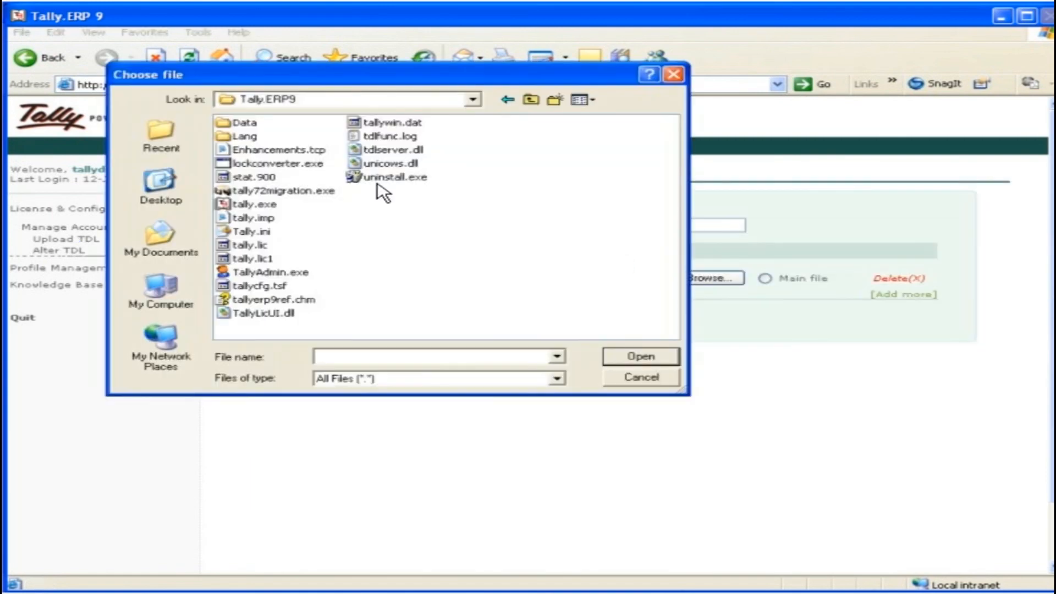
{"action": "left_click", "coordinate": [275, 151]}
{"action": "left_click", "coordinate": [635, 356]}
{"action": "left_click", "coordinate": [764, 278]}
{"action": "left_click", "coordinate": [628, 328]}
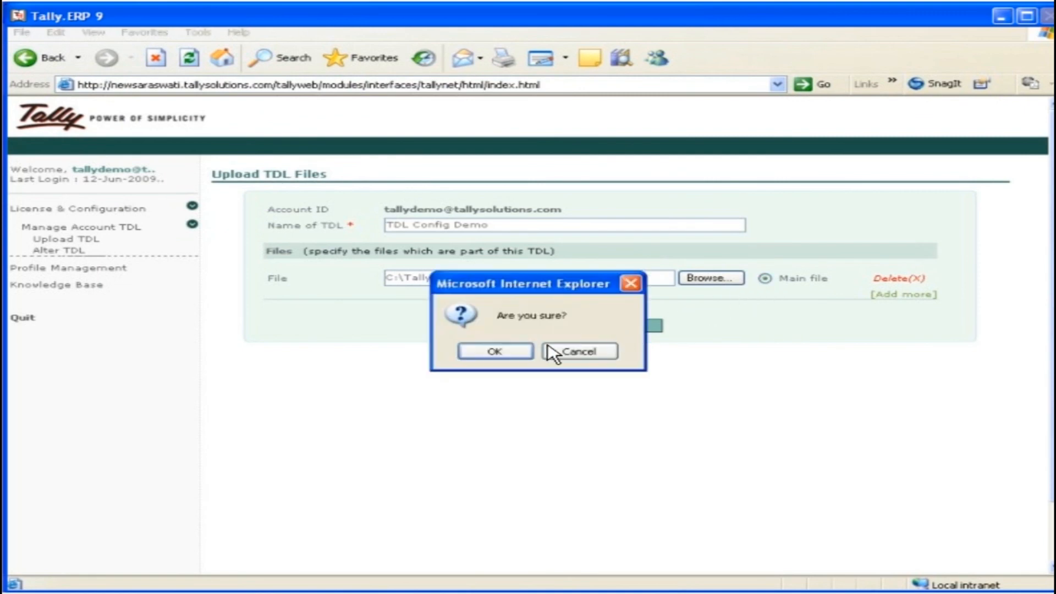
{"action": "left_click", "coordinate": [498, 350]}
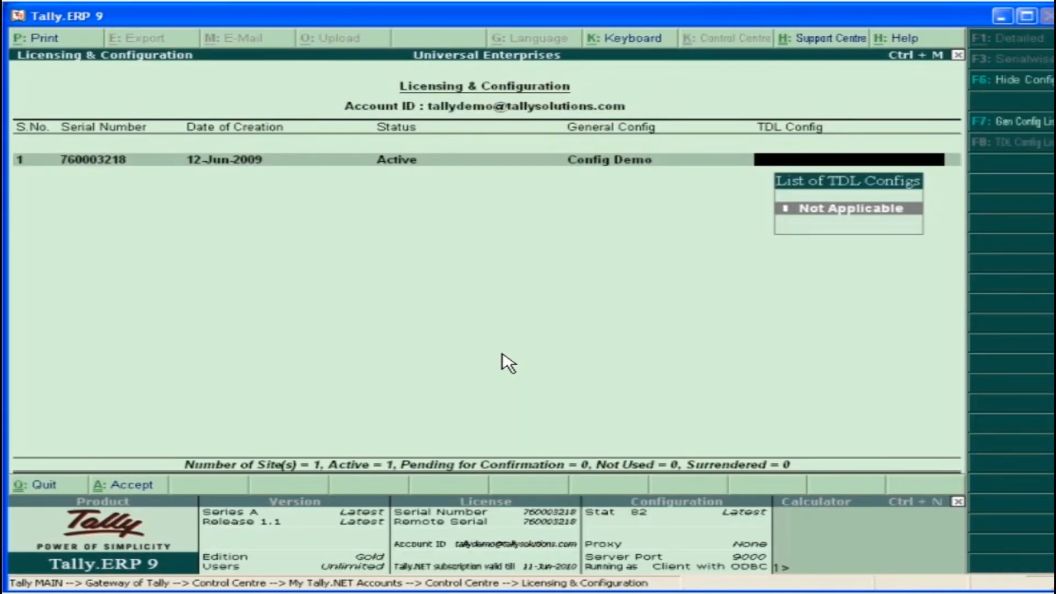
Create a TDL configuration named Customised Reports for the site, with local TDLs set to No and TDL Config Demo loaded, and accept it
{"action": "key", "text": "alt+c"}
{"action": "type", "text": "Customised Reports"}
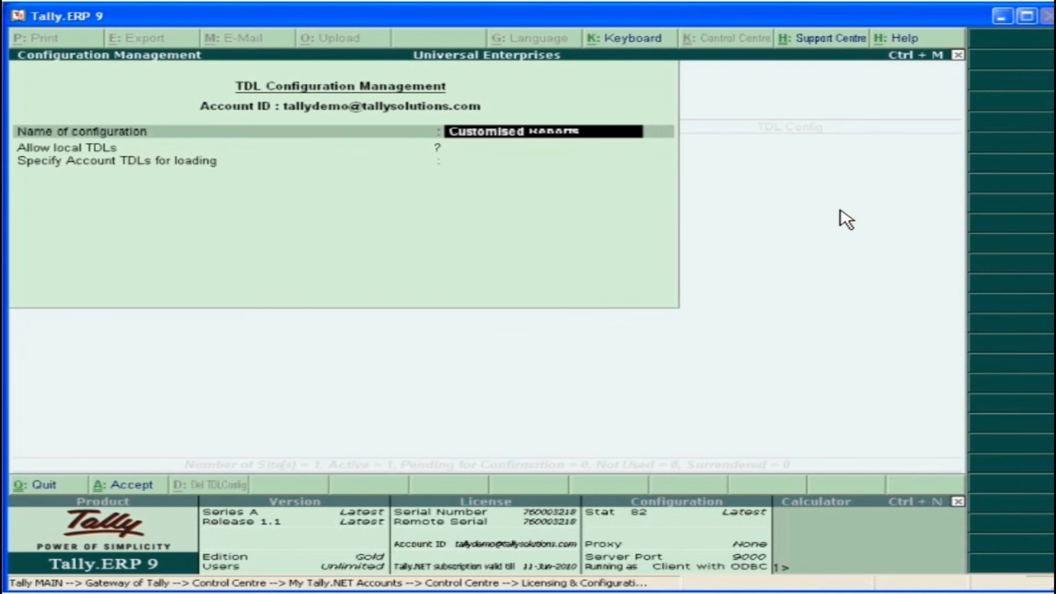
{"action": "key", "text": "Return"}
{"action": "key", "text": "Return"}
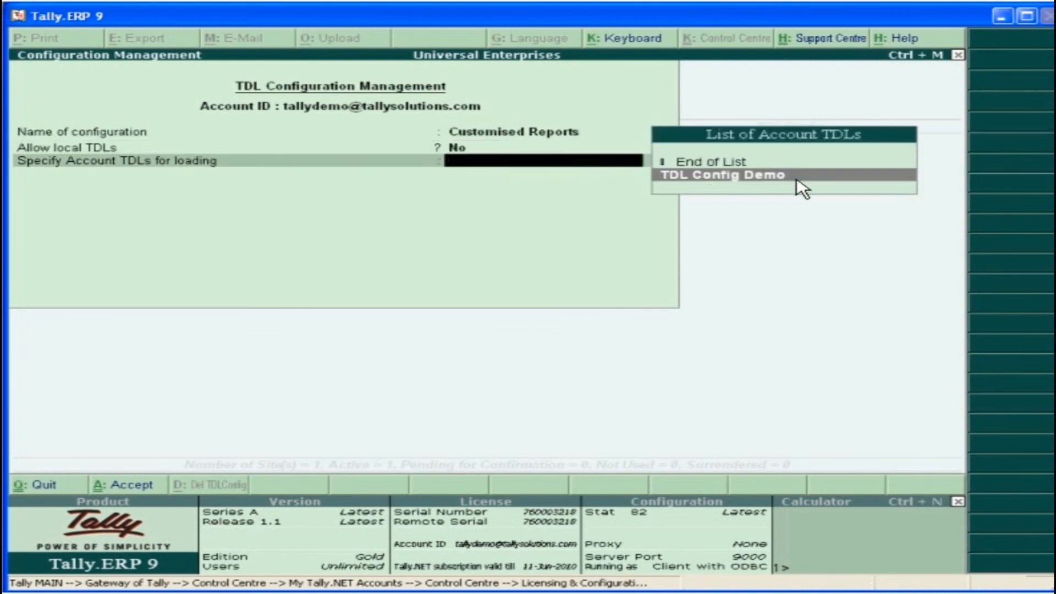
{"action": "key", "text": "Return"}
{"action": "key", "text": "Return"}
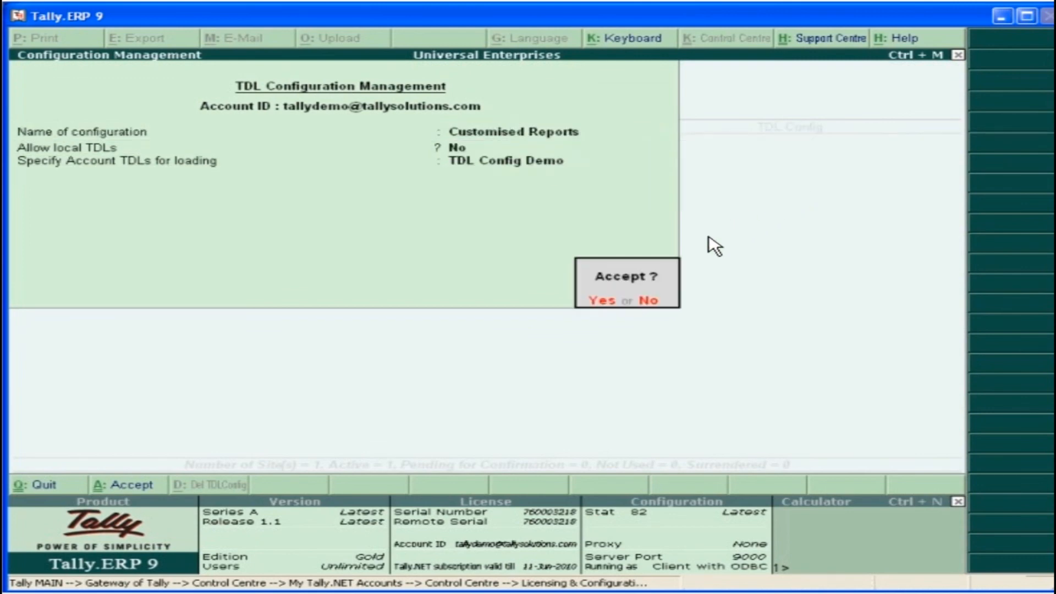
{"action": "key", "text": "Return"}
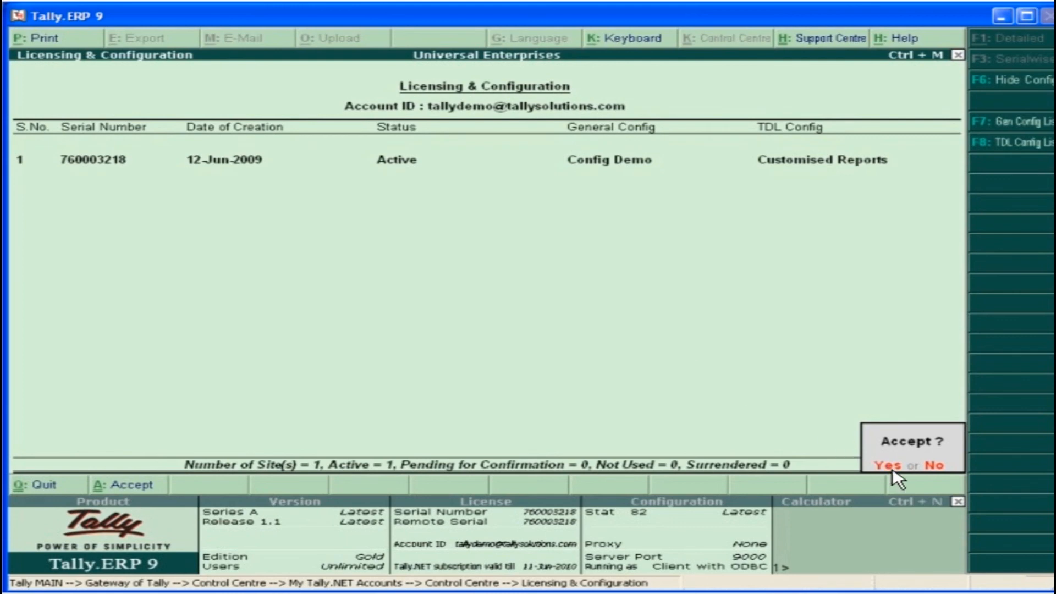
{"action": "key", "text": "Return"}
Update the license from the Licensing configuration, entering the account password
{"action": "left_click", "coordinate": [1045, 571]}
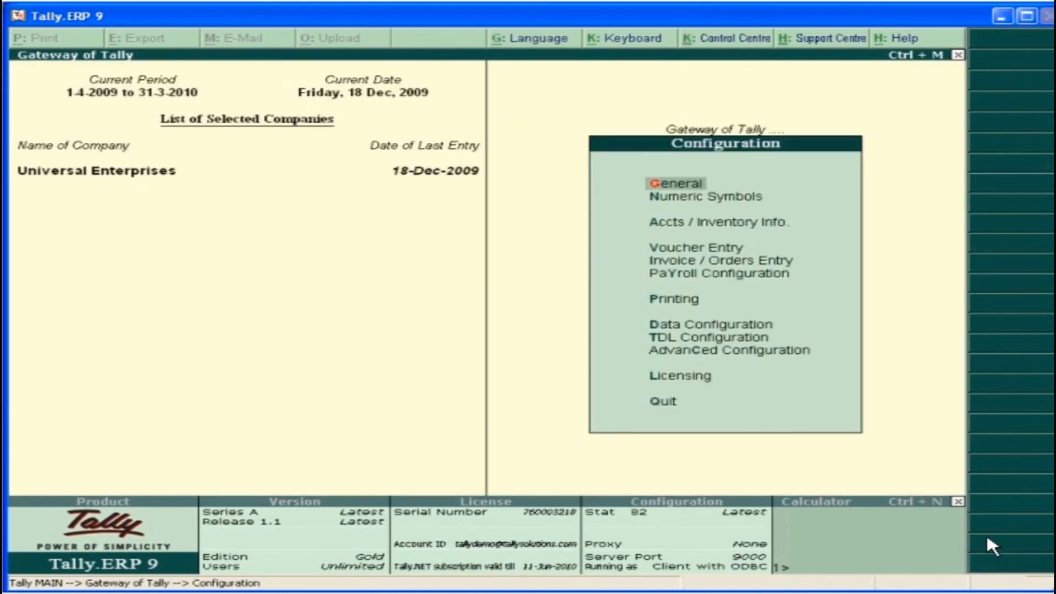
{"action": "left_click", "coordinate": [685, 376]}
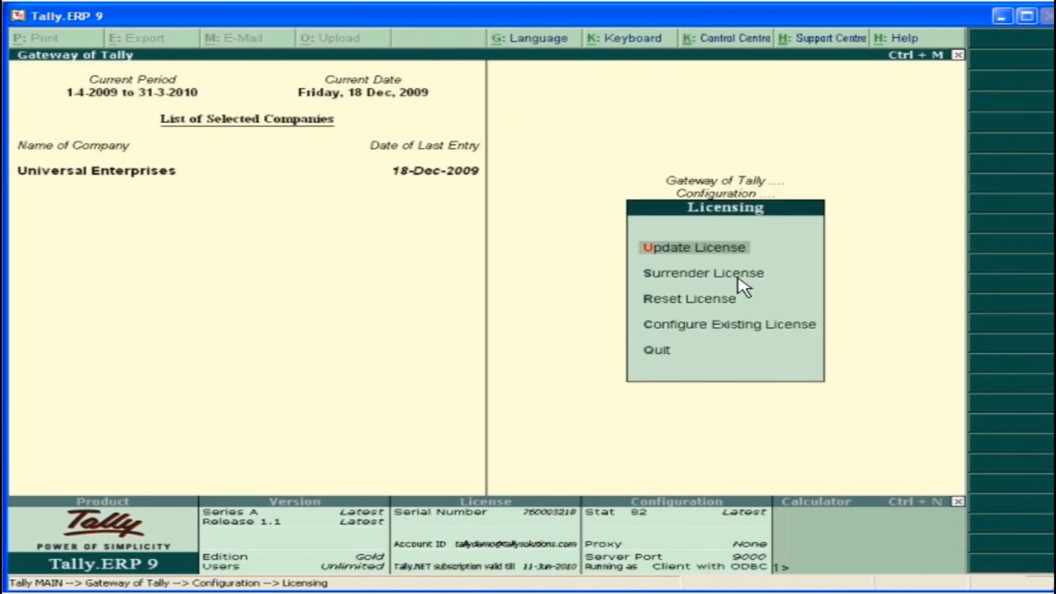
{"action": "left_click", "coordinate": [750, 250]}
{"action": "key", "text": "Return"}
{"action": "type", "text": "********"}
{"action": "key", "text": "Return"}
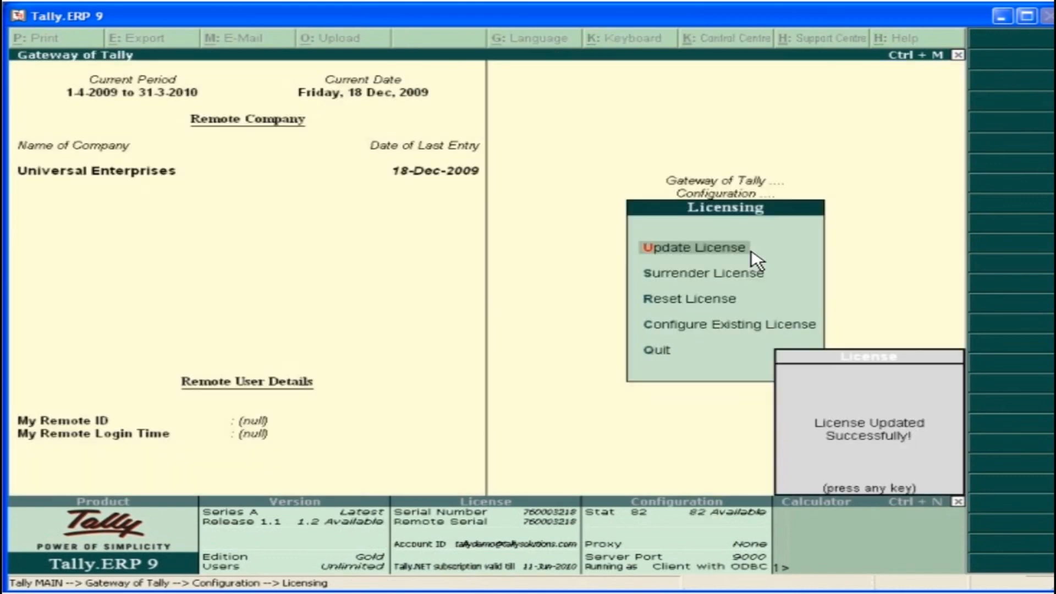
{"action": "key", "text": "Return"}
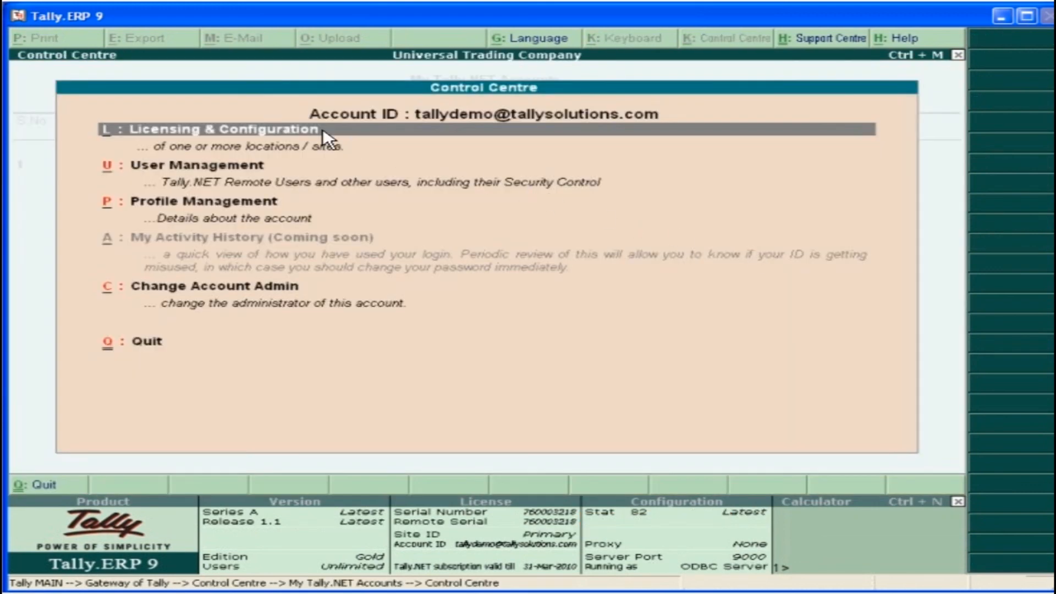
Examine the account's sites in Licensing & Configuration in the detailed view and grouped by serial number
{"action": "left_click", "coordinate": [323, 129]}
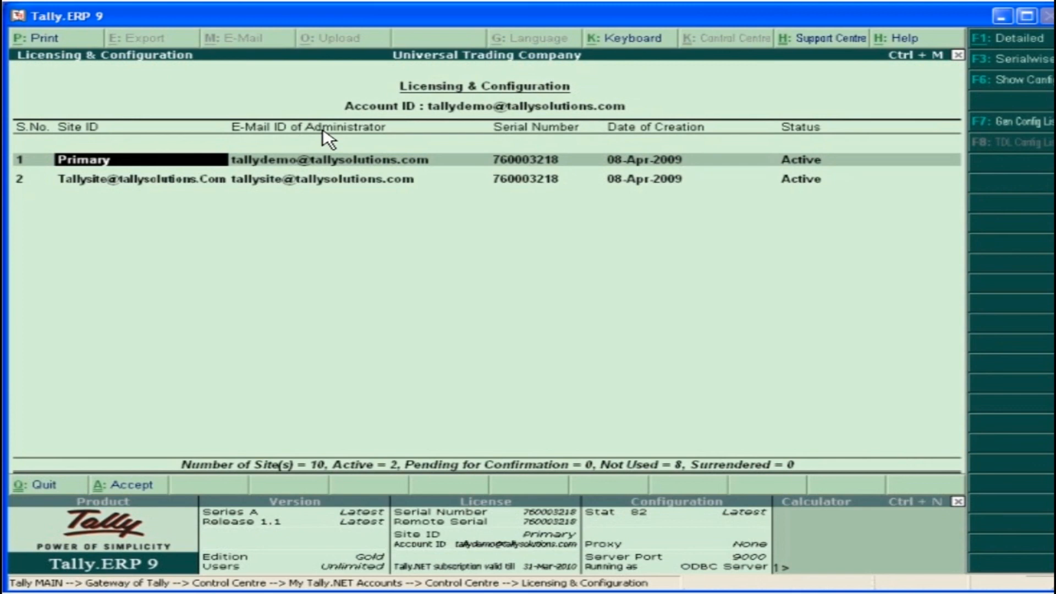
{"action": "left_click", "coordinate": [1034, 40]}
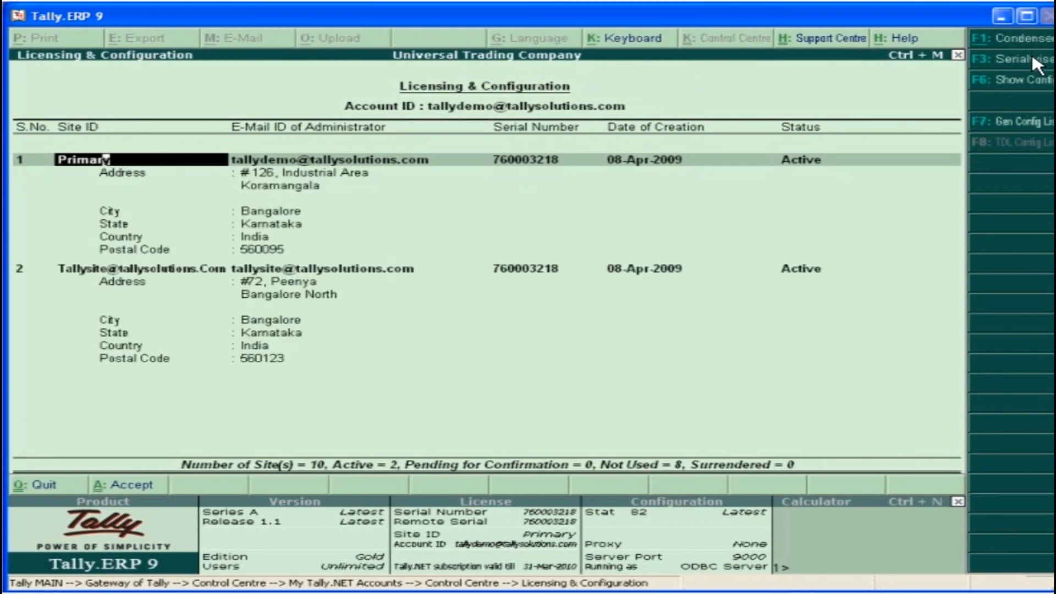
{"action": "left_click", "coordinate": [1032, 57]}
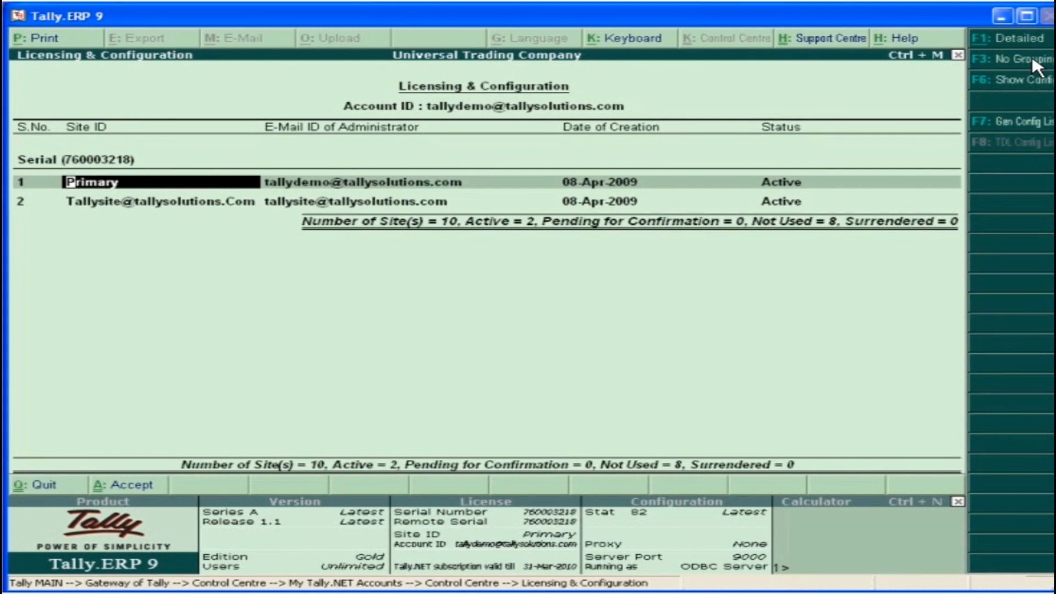
{"action": "key", "text": "Escape"}
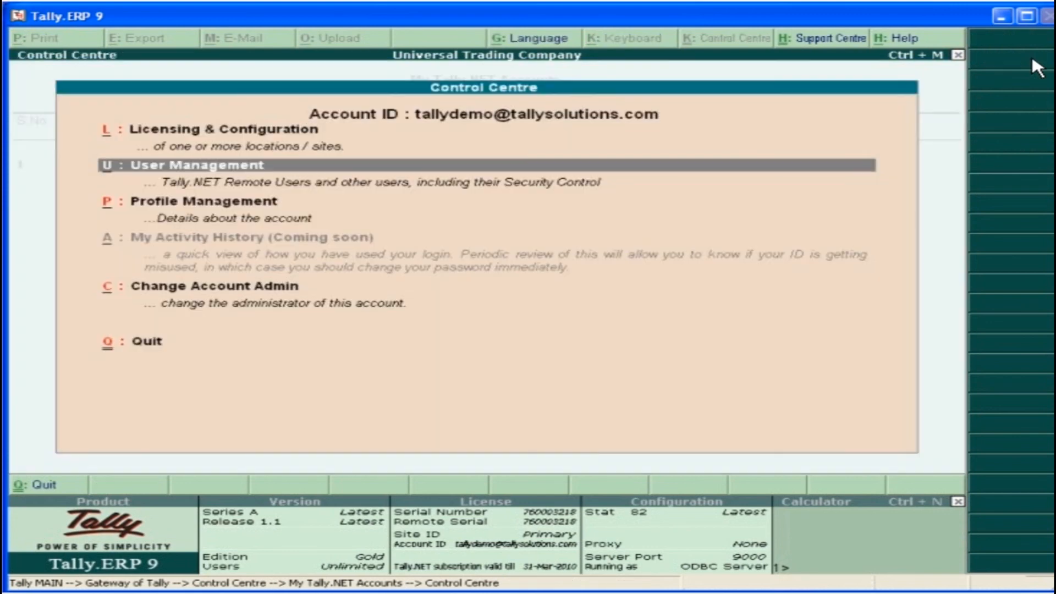
In User Management, keep the second user as Standard User, set Tally.NET User to Yes, assign the non-primary site ID and accept
{"action": "left_click", "coordinate": [290, 169]}
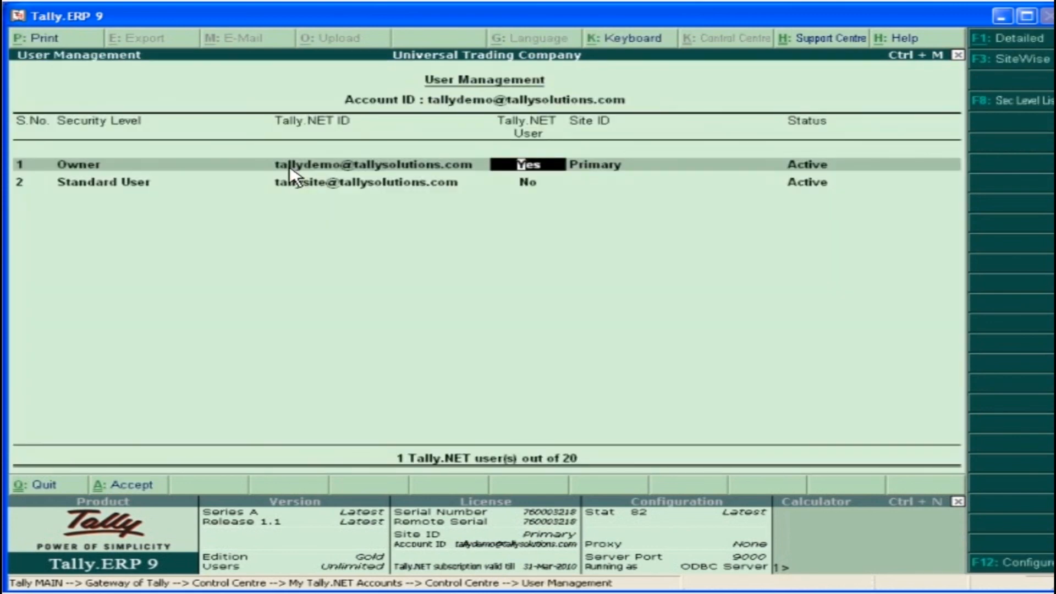
{"action": "left_click", "coordinate": [99, 185]}
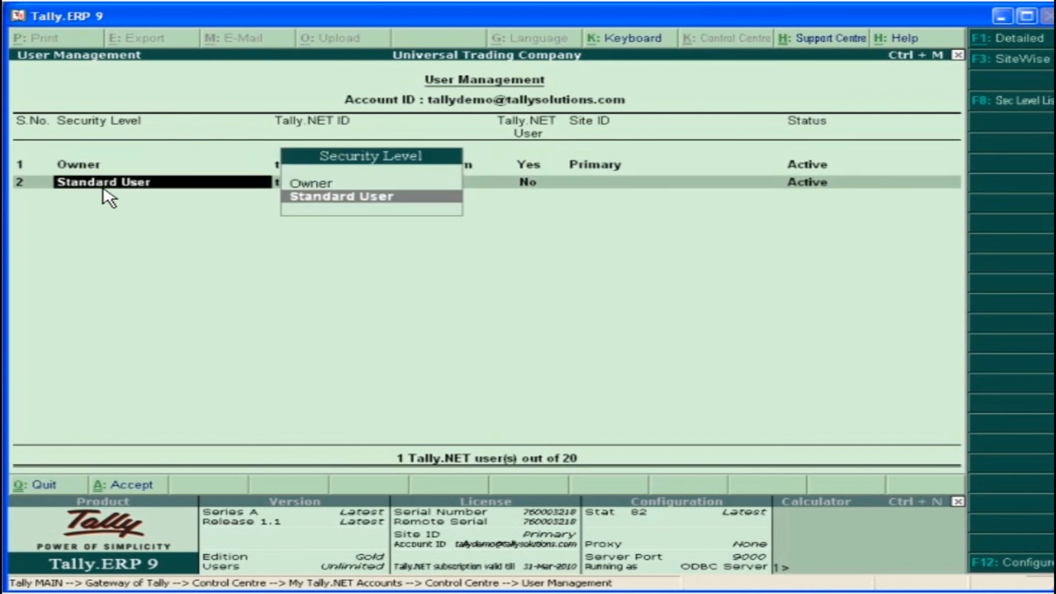
{"action": "left_click", "coordinate": [346, 197]}
{"action": "type", "text": "Yes"}
{"action": "key", "text": "Return"}
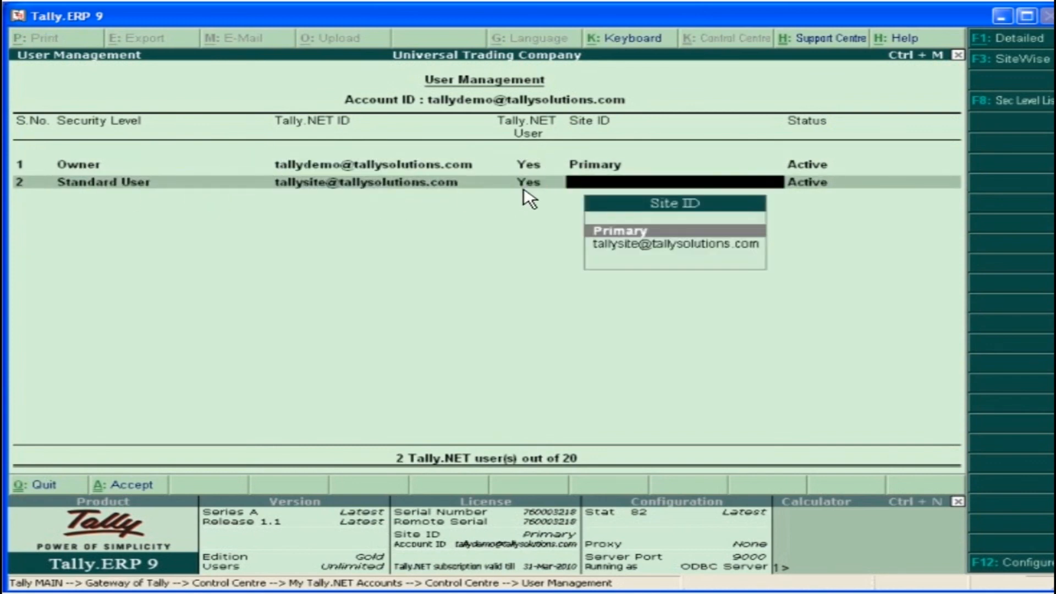
{"action": "left_click", "coordinate": [752, 246]}
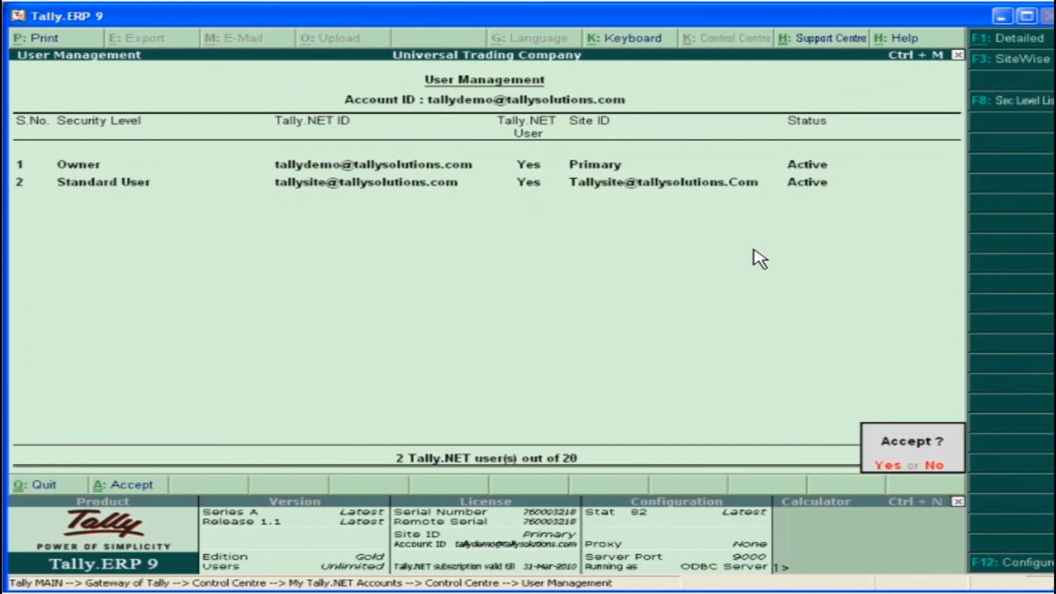
{"action": "left_click", "coordinate": [891, 466]}
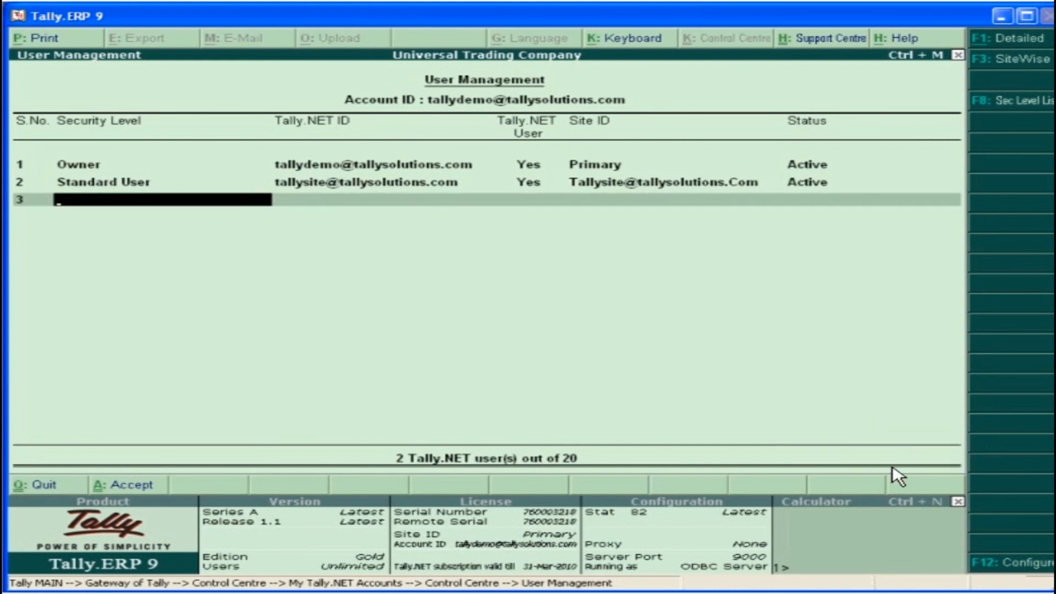
Create a security level named Local User that allows Manage Profile and Manage Support Centre
{"action": "key", "text": "alt+c"}
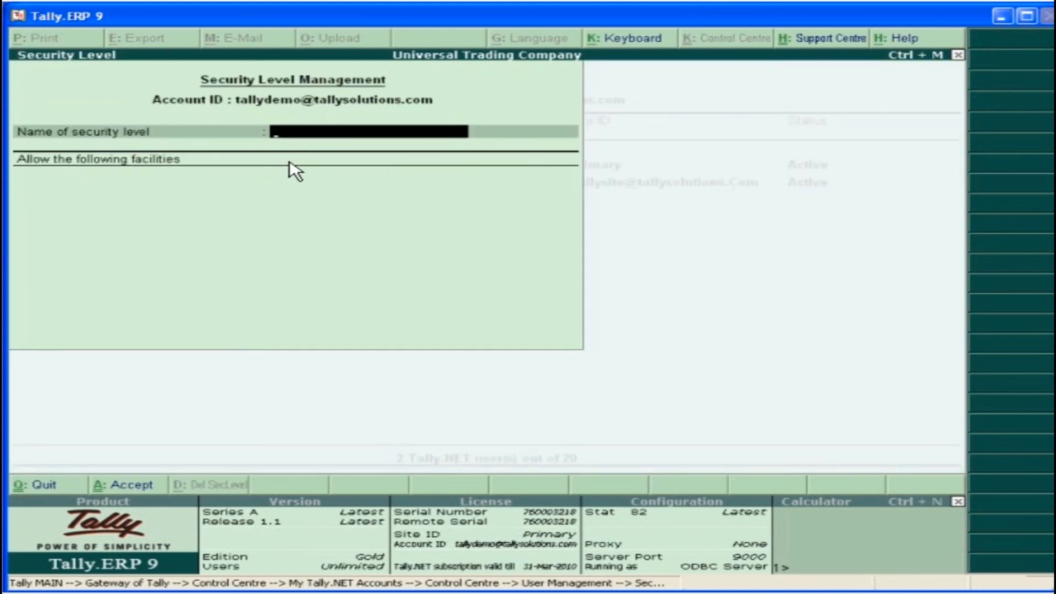
{"action": "type", "text": "Local User"}
{"action": "key", "text": "Return"}
{"action": "left_click", "coordinate": [864, 135]}
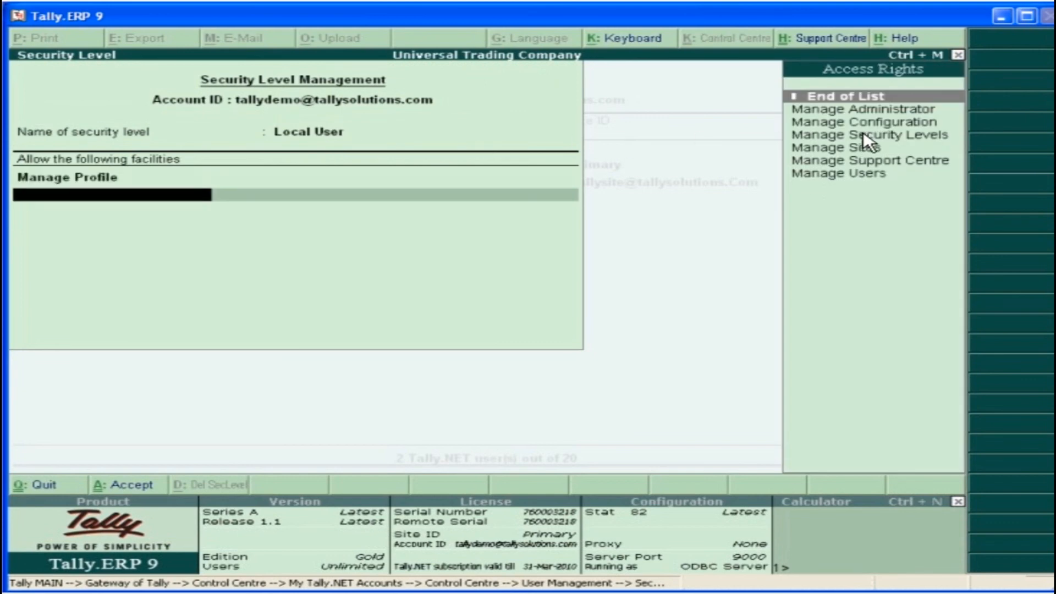
{"action": "left_click", "coordinate": [915, 165]}
{"action": "key", "text": "Return"}
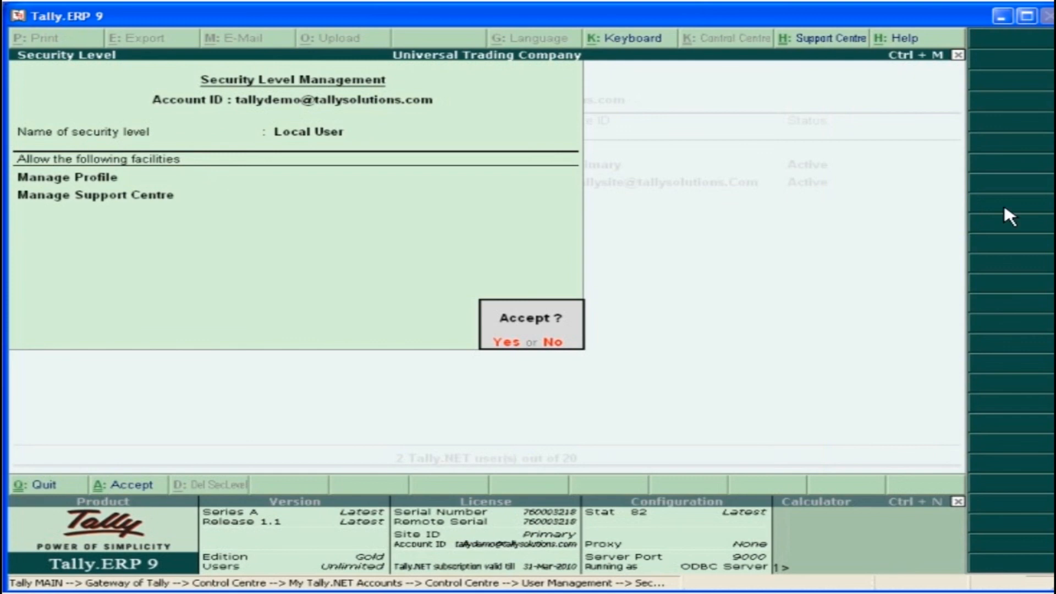
{"action": "left_click", "coordinate": [506, 343]}
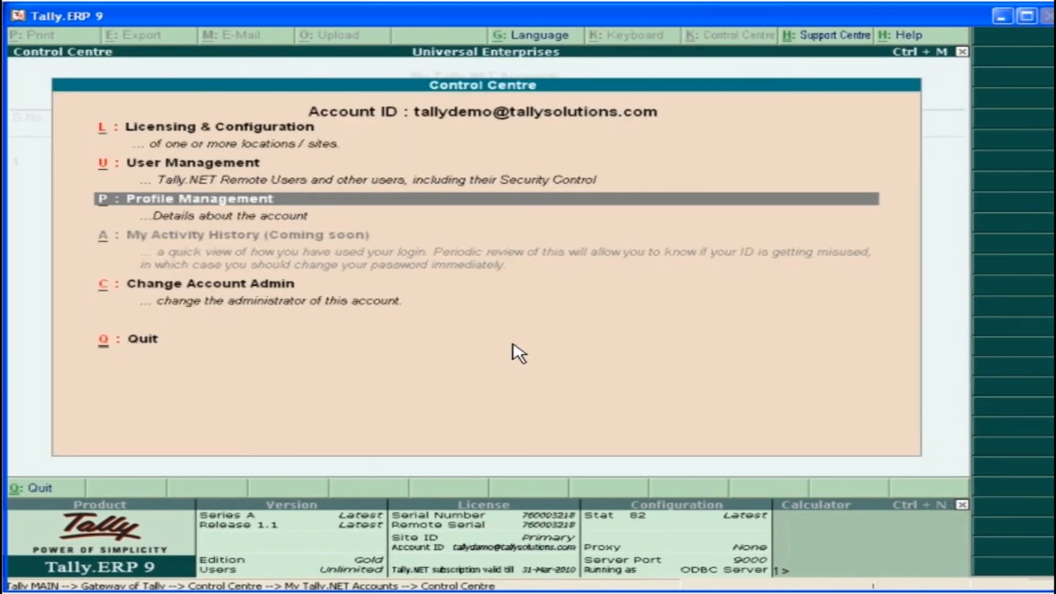
{"action": "left_click", "coordinate": [405, 202]}
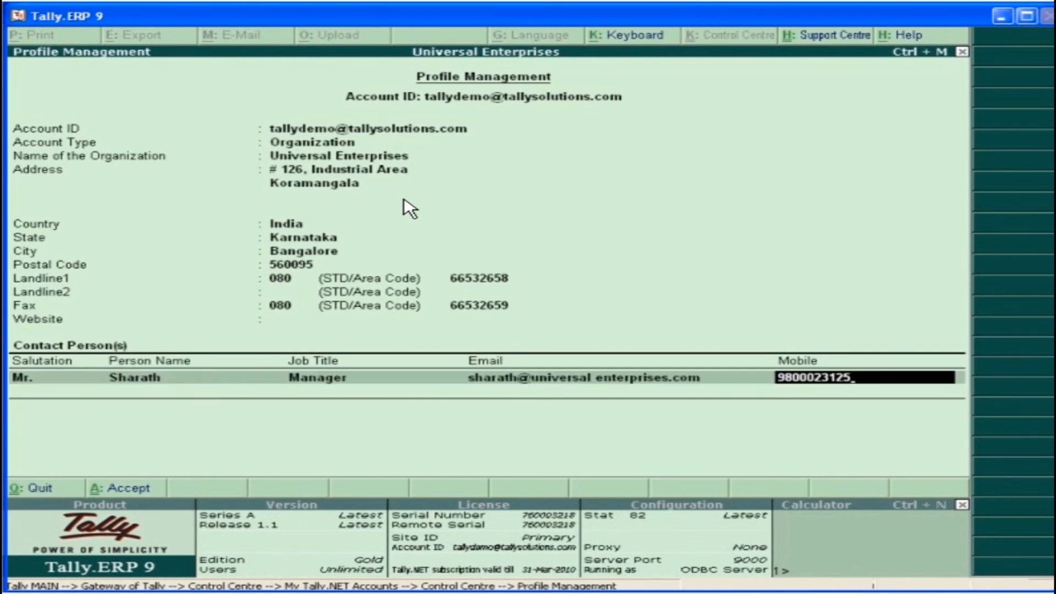
{"action": "key", "text": "Return"}
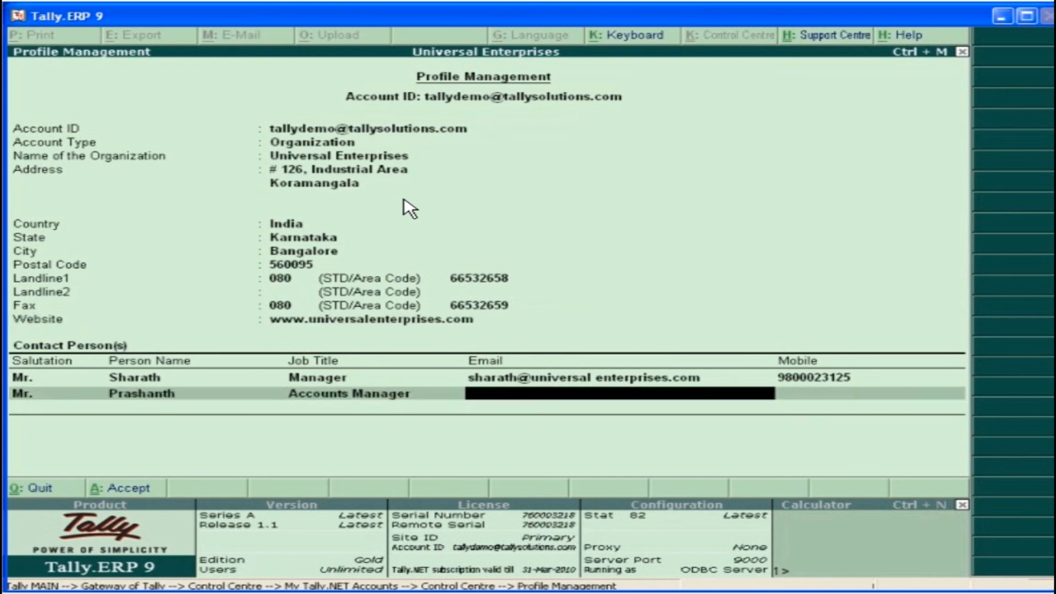
{"action": "key", "text": "Return"}
{"action": "key", "text": "Return"}
{"action": "key", "text": "Return"}
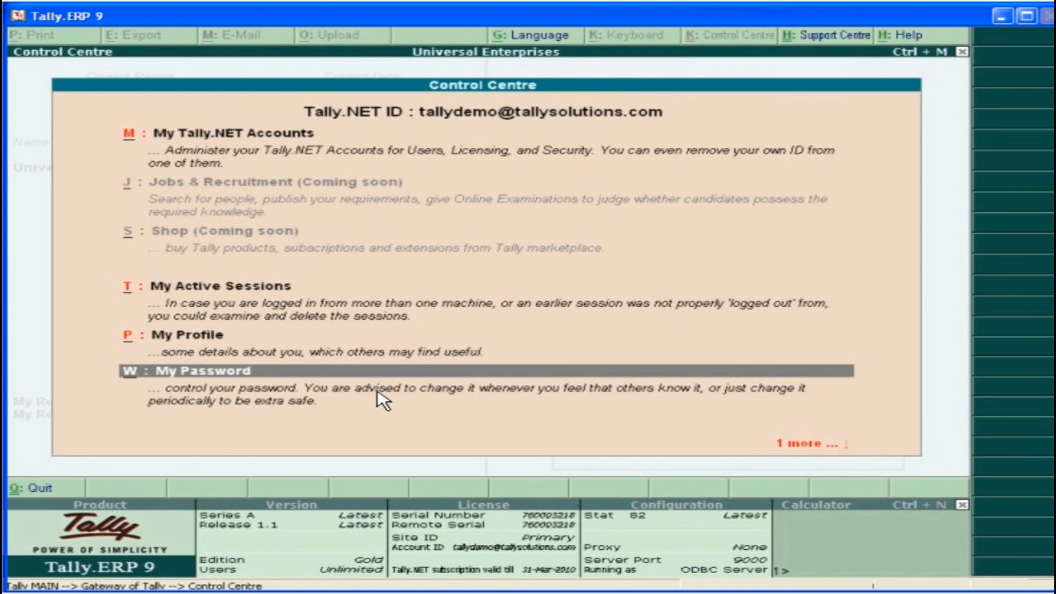
Change the Tally.NET password by entering the old password, the new password and its repetition
{"action": "left_click", "coordinate": [257, 371]}
{"action": "type", "text": "********"}
{"action": "key", "text": "Return"}
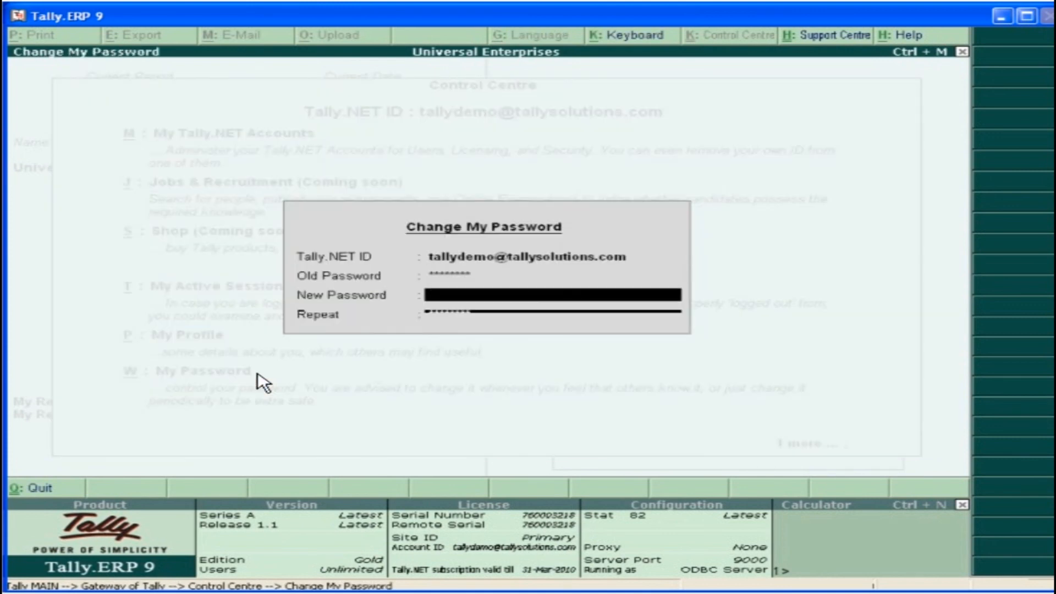
{"action": "key", "text": "Return"}
{"action": "key", "text": "Return"}
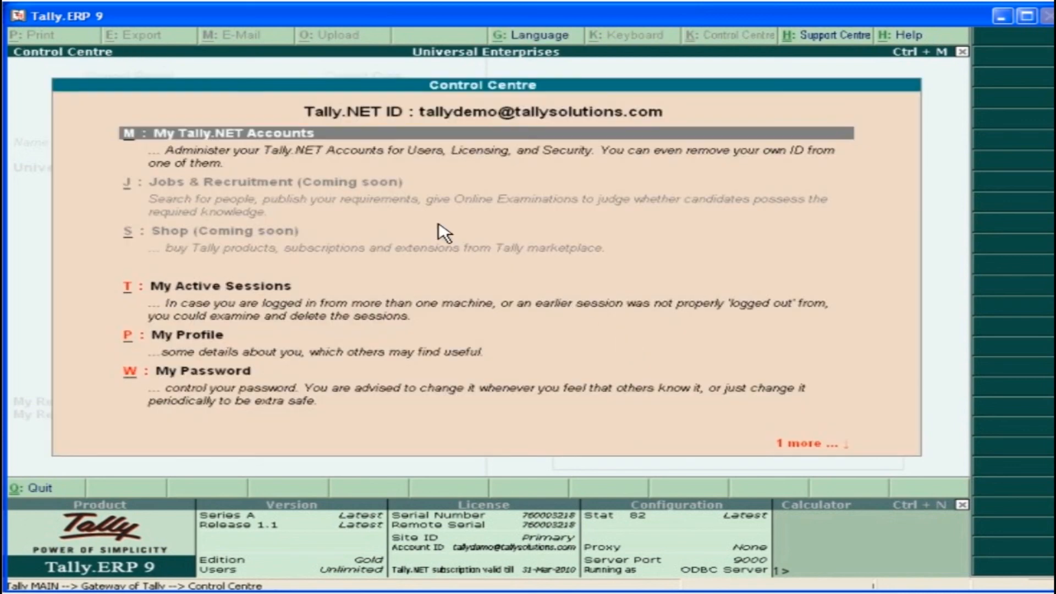
Change the Tally.NET account's administrator by entering the old and new account admin IDs, accept, and return to the accounts list
{"action": "left_click", "coordinate": [298, 138]}
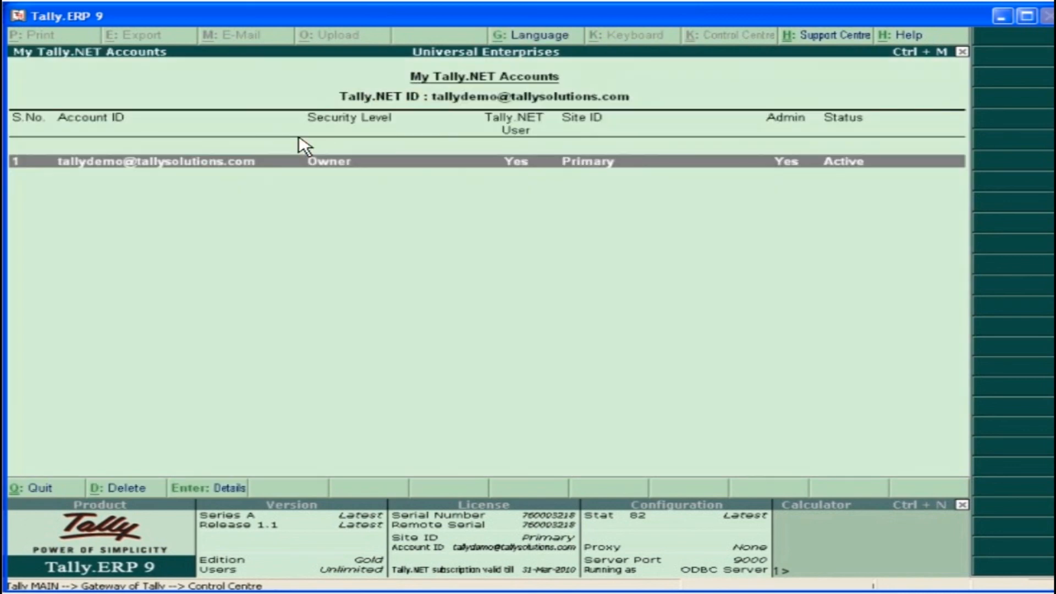
{"action": "key", "text": "Return"}
{"action": "left_click", "coordinate": [302, 284]}
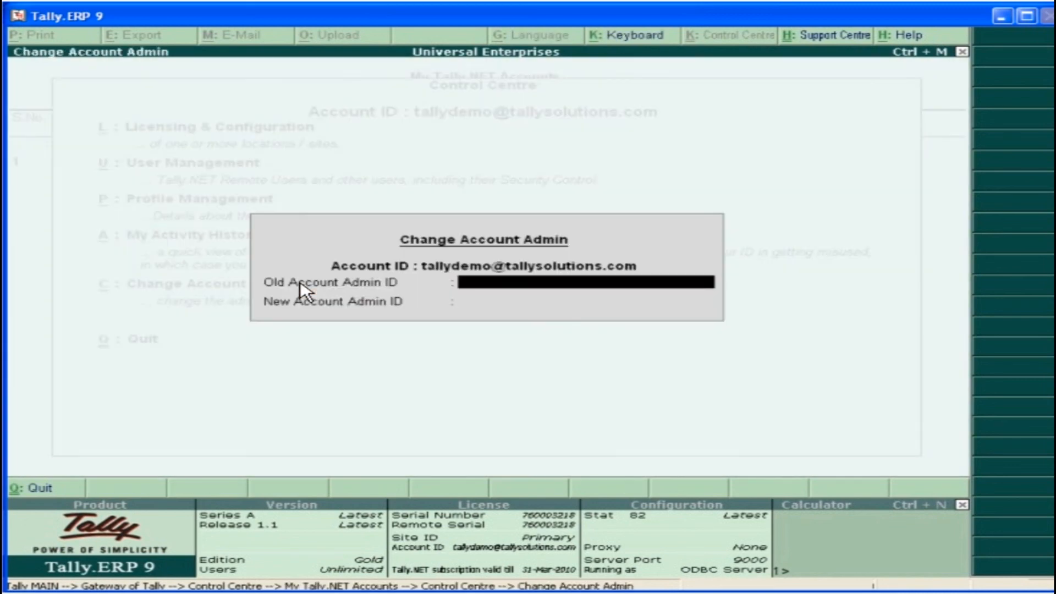
{"action": "key", "text": "Return"}
{"action": "key", "text": "Return"}
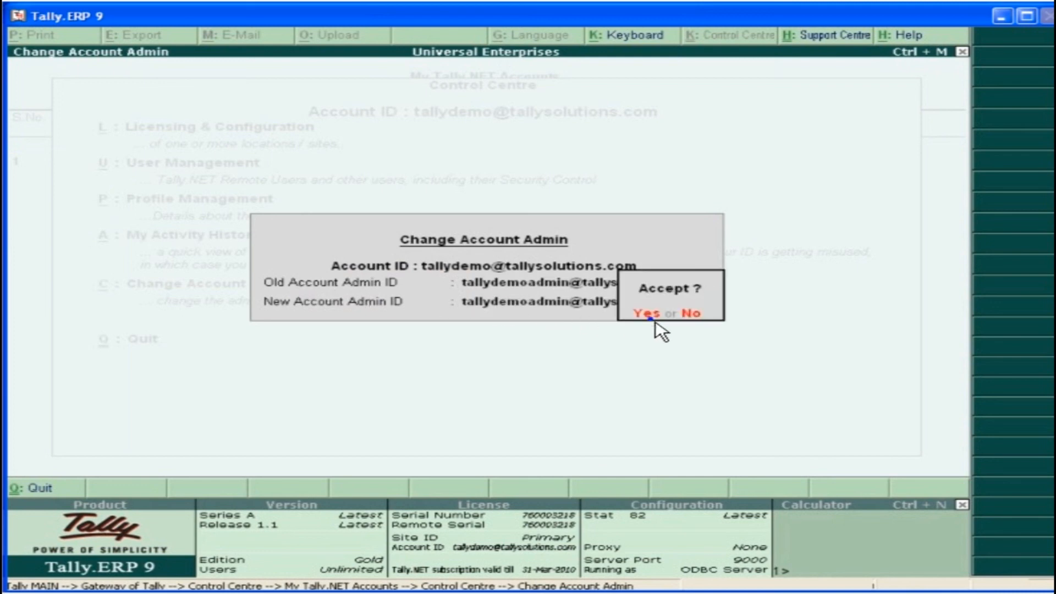
{"action": "left_click", "coordinate": [654, 324]}
{"action": "key", "text": "Escape"}
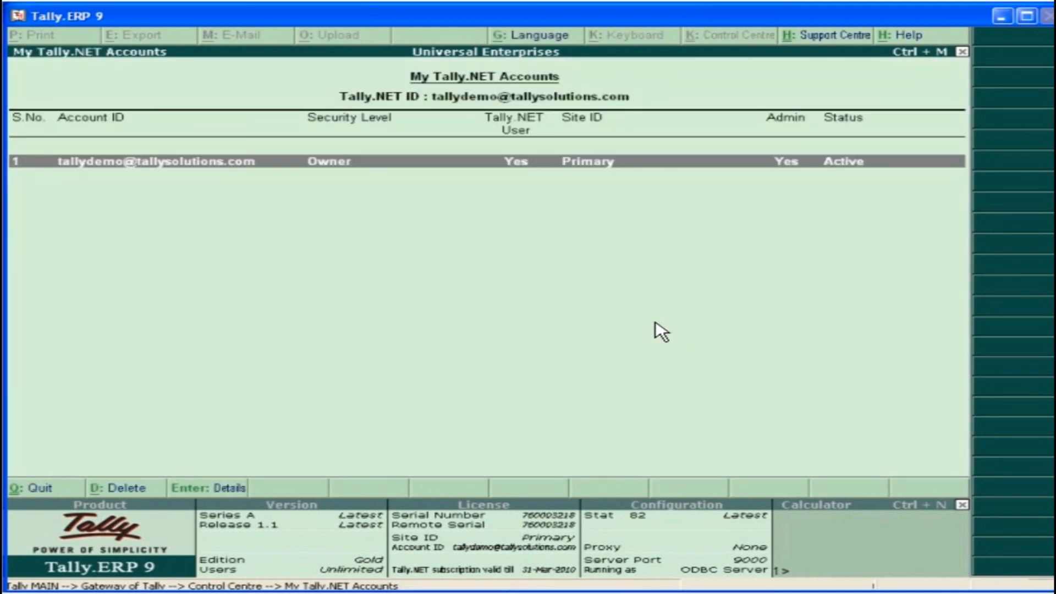
Leave the Tally.NET accounts list and close the Control Centre
{"action": "key", "text": "Escape"}
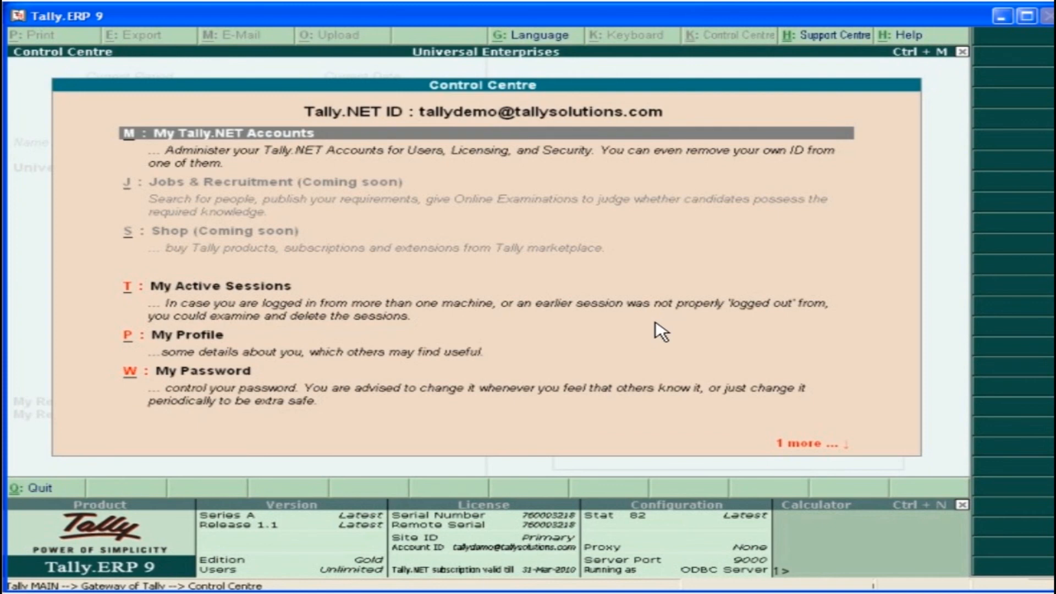
{"action": "key", "text": "Escape"}
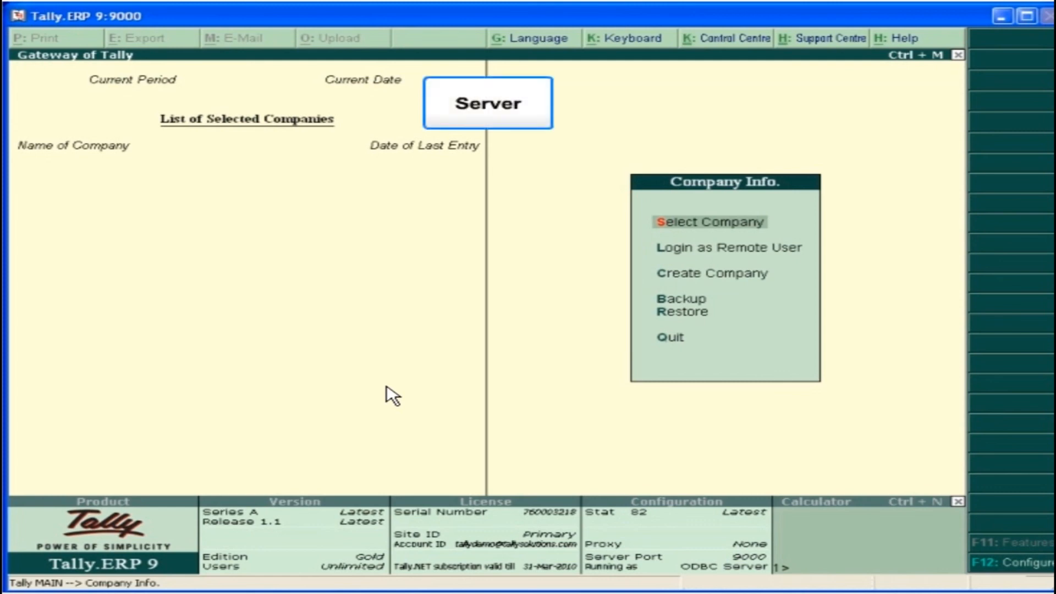
On the server machine, set Tally to act as Server with ODBC enabled on port 9000, accept, and restart the program
{"action": "left_click", "coordinate": [1021, 566]}
{"action": "left_click", "coordinate": [796, 352]}
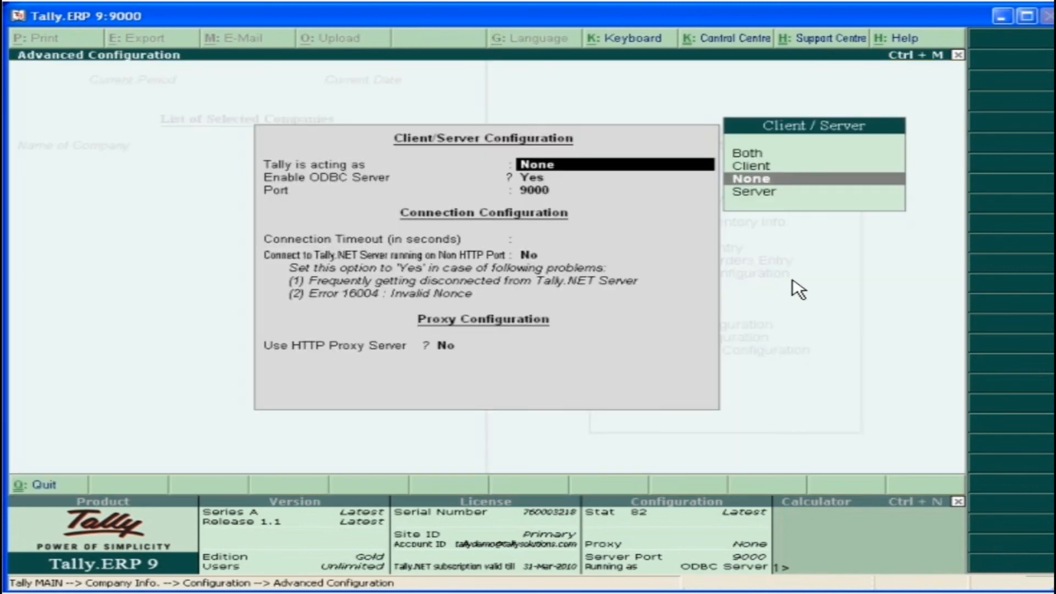
{"action": "left_click", "coordinate": [778, 202]}
{"action": "key", "text": "Return"}
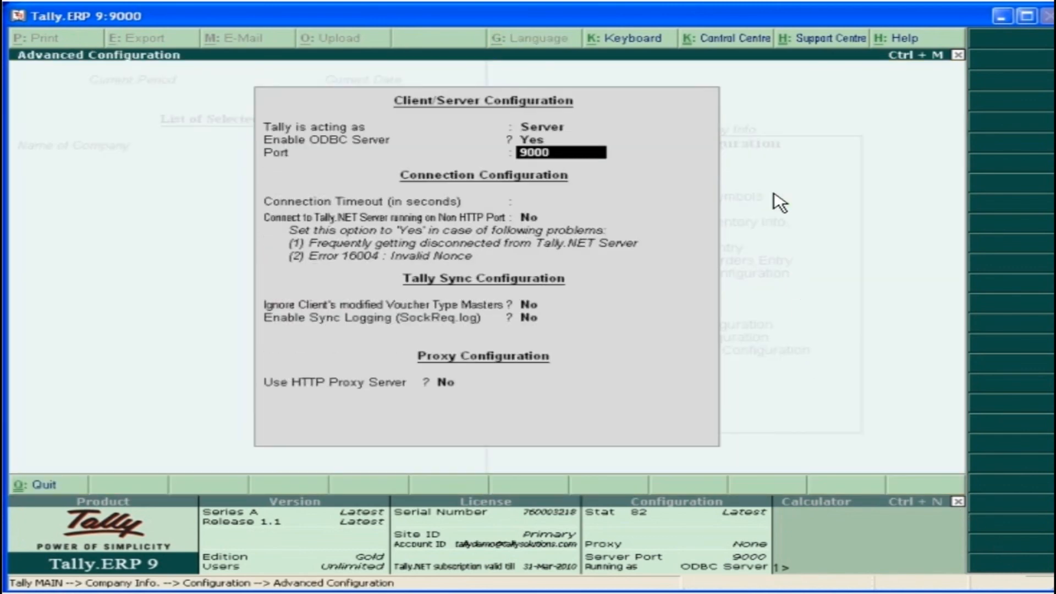
{"action": "key", "text": "Return"}
{"action": "key", "text": "Return"}
{"action": "key", "text": "Return"}
{"action": "key", "text": "Return"}
{"action": "key", "text": "Return"}
{"action": "key", "text": "Return"}
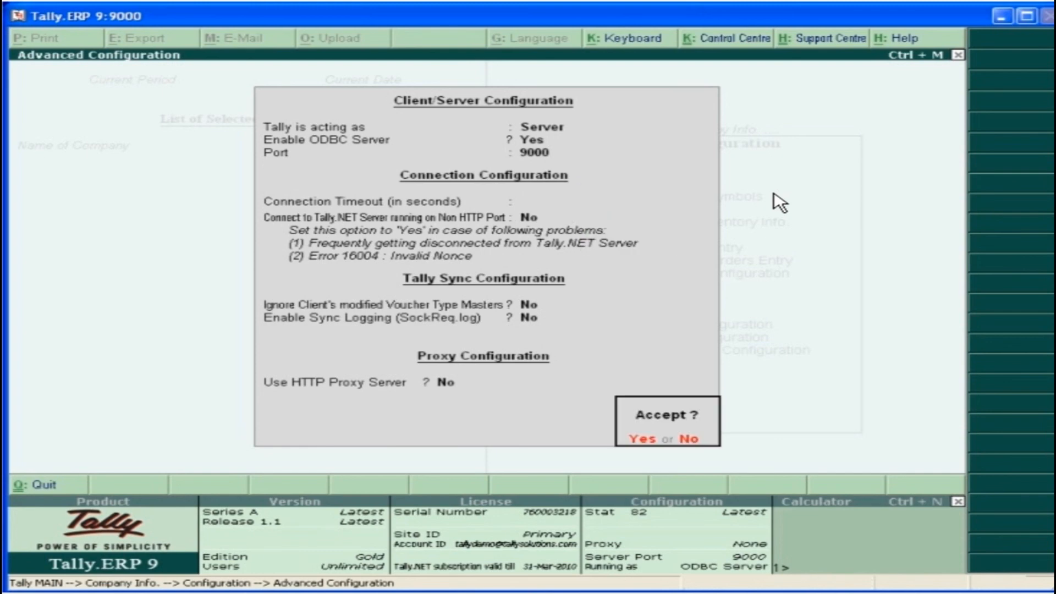
{"action": "key", "text": "Return"}
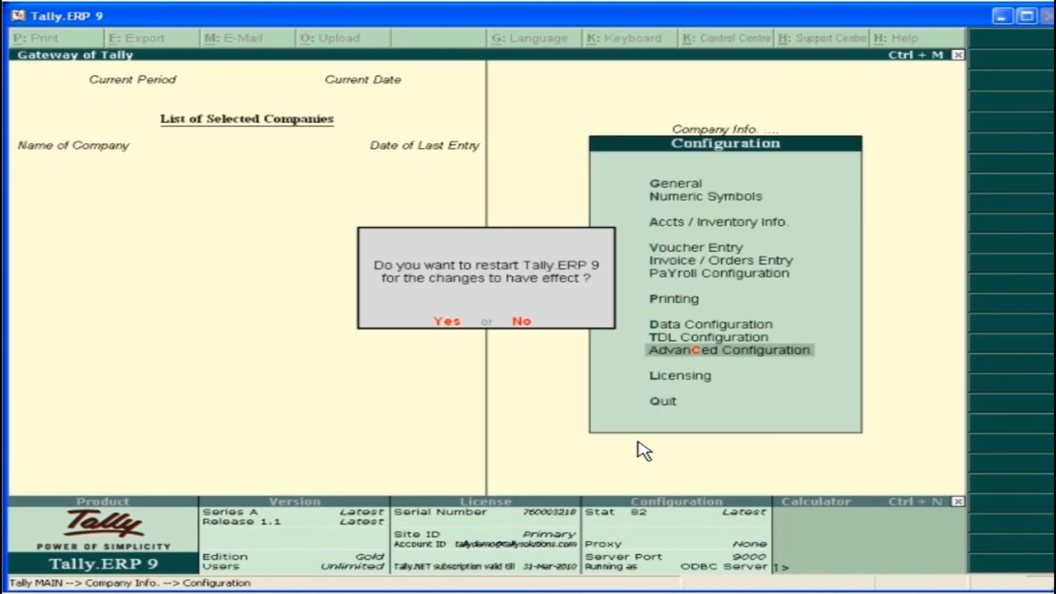
{"action": "left_click", "coordinate": [451, 322]}
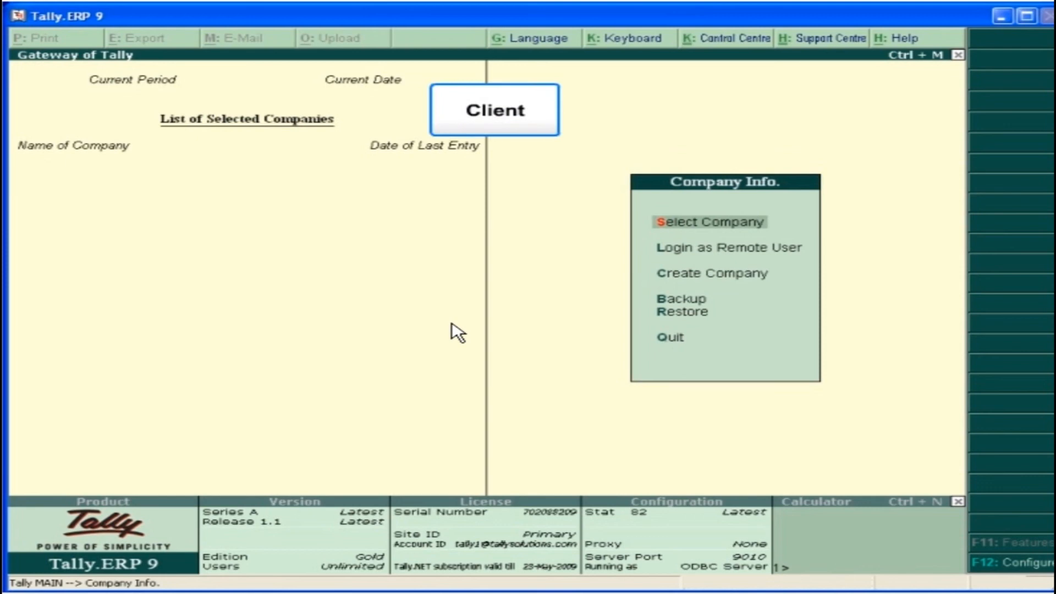
On the client machine, set Tally to act as Client with ODBC enabled on port 9010, accept, and restart the program
{"action": "left_click", "coordinate": [1014, 566]}
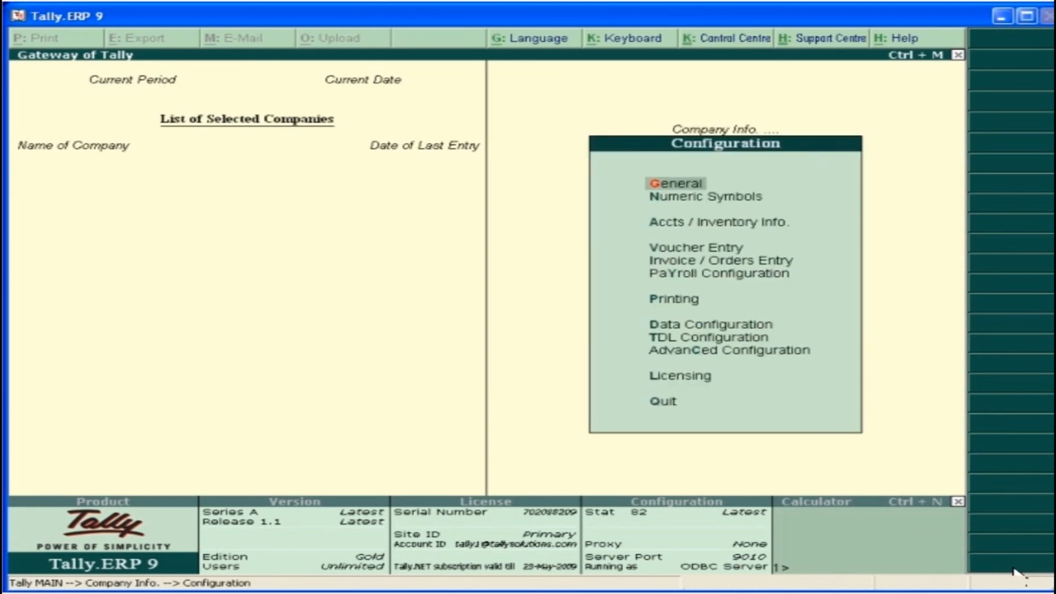
{"action": "left_click", "coordinate": [806, 351]}
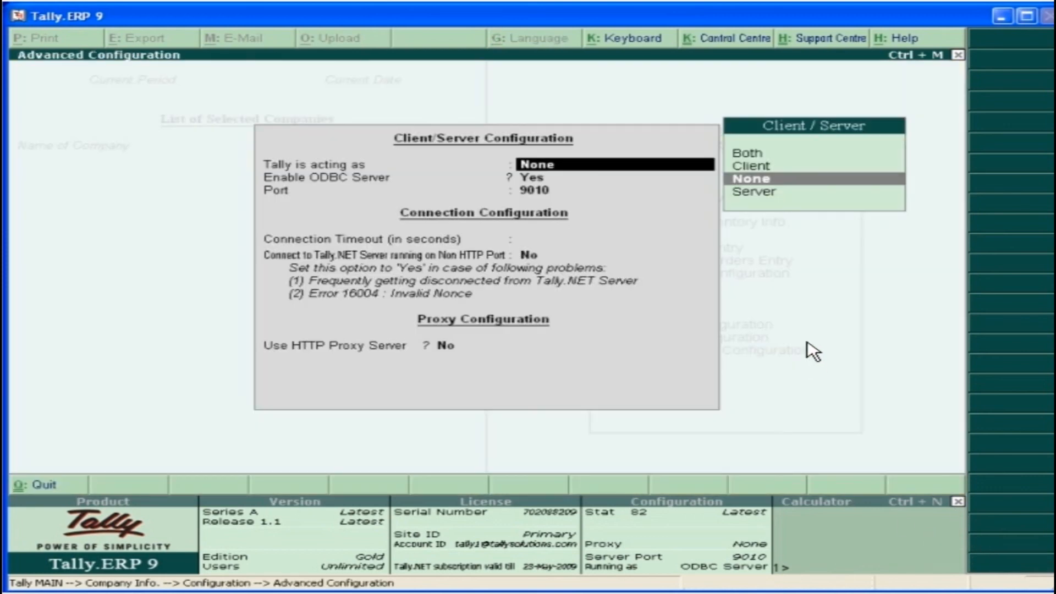
{"action": "left_click", "coordinate": [770, 166]}
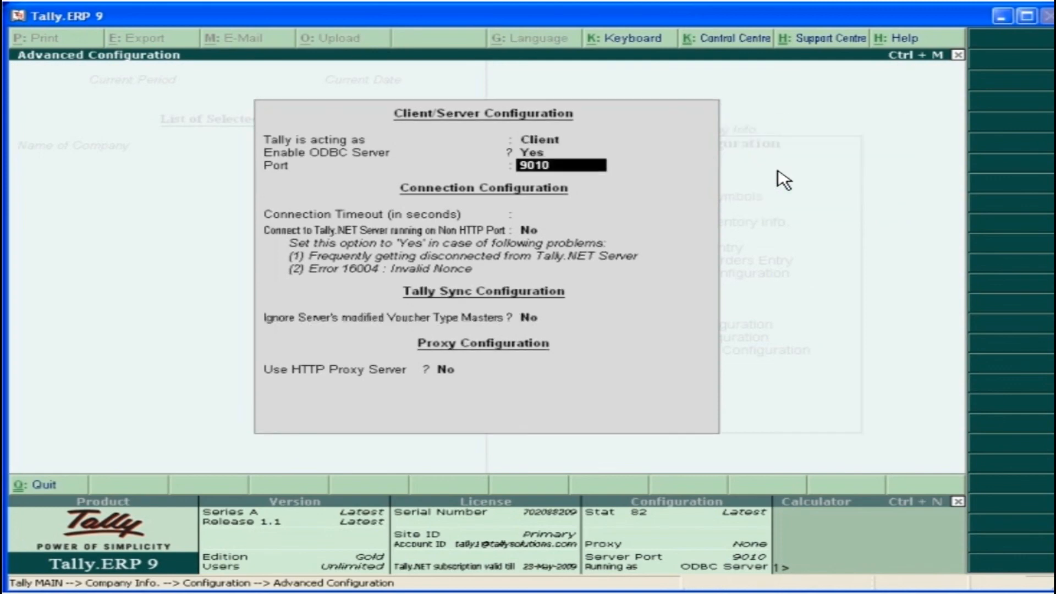
{"action": "key", "text": "Return"}
{"action": "key", "text": "Return"}
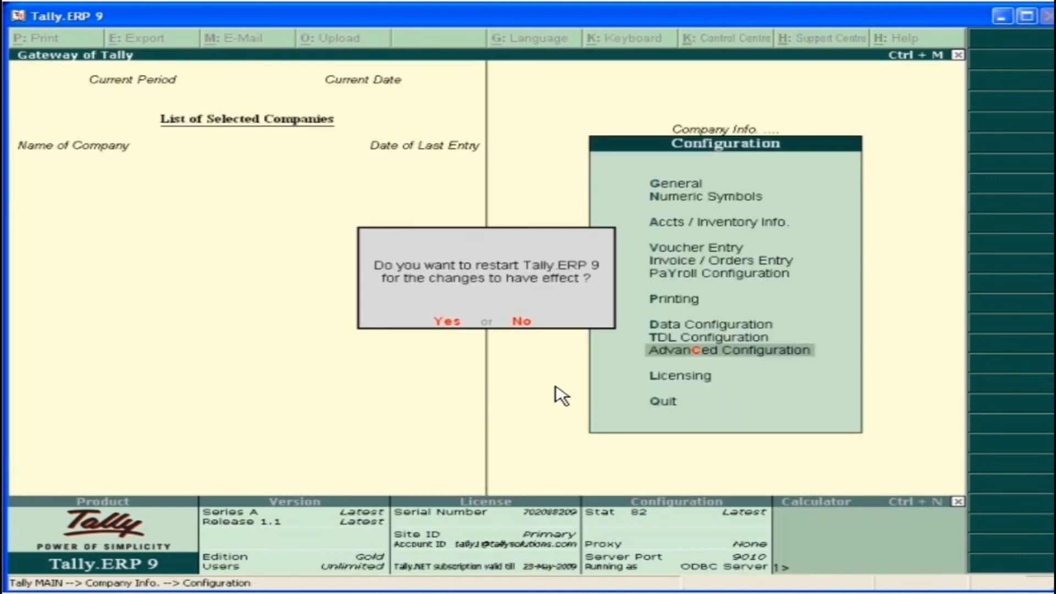
{"action": "left_click", "coordinate": [444, 323]}
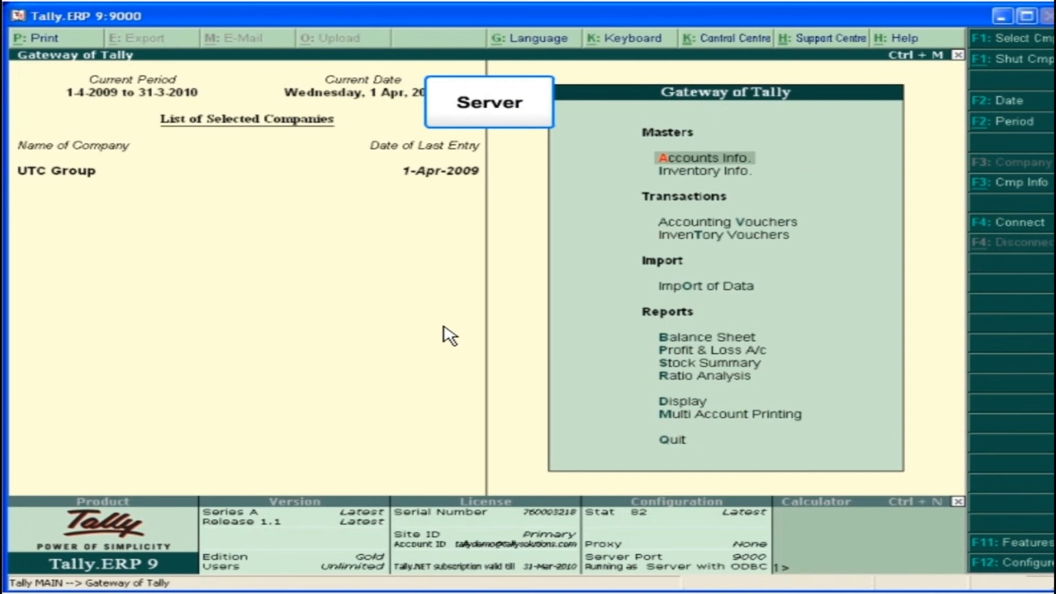
In UTC Group's Tally.NET features on the server, enter the contact person's name and contact number, allow the company to connect, and save
{"action": "left_click", "coordinate": [1018, 544]}
{"action": "left_click", "coordinate": [755, 329]}
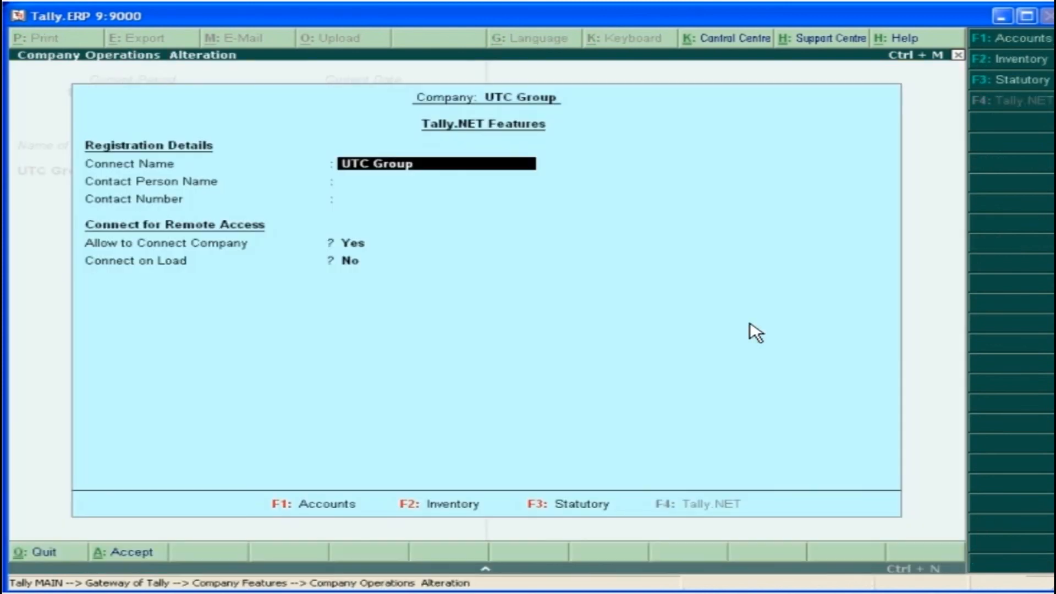
{"action": "key", "text": "Return"}
{"action": "type", "text": "mr. kumar"}
{"action": "key", "text": "Return"}
{"action": "key", "text": "Return"}
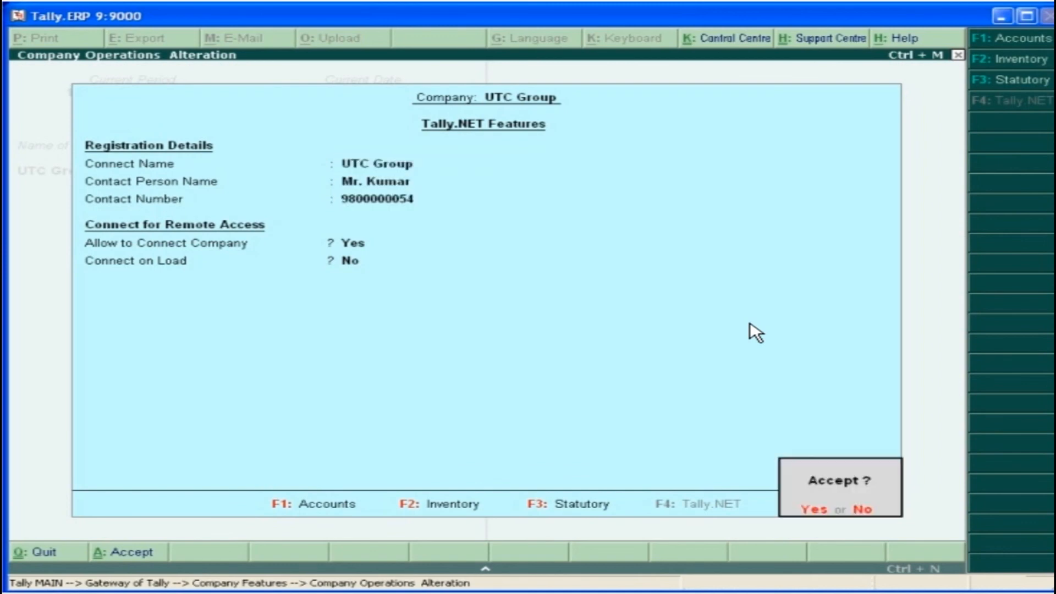
{"action": "left_click", "coordinate": [815, 512]}
{"action": "key", "text": "Escape"}
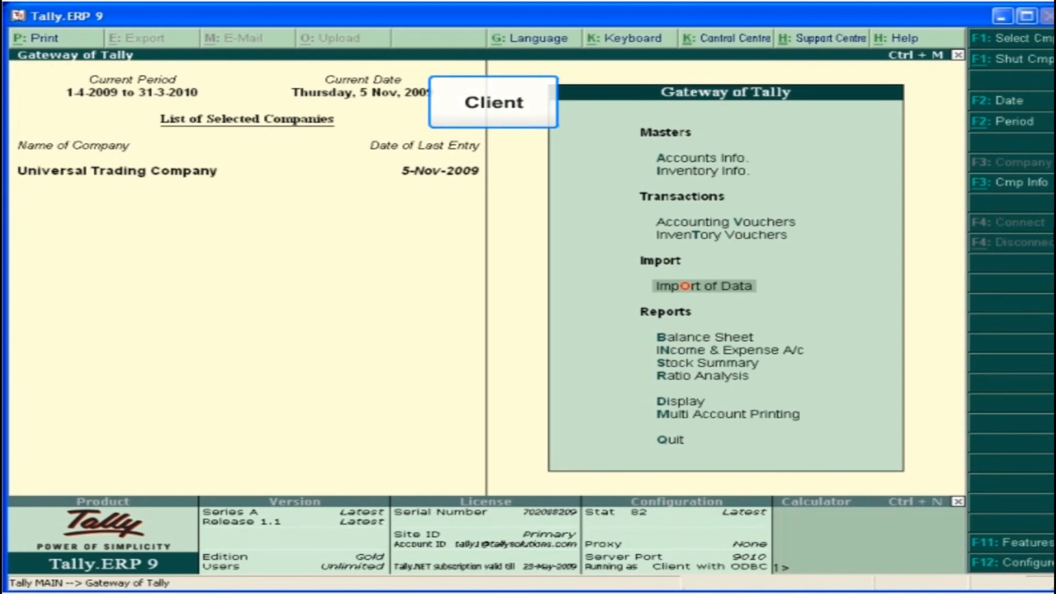
For Universal Trading Company on the client, start synchronization rule Rule1 using the Tally.NET Server, with UTC Group as the company on the server
{"action": "left_click", "coordinate": [772, 286]}
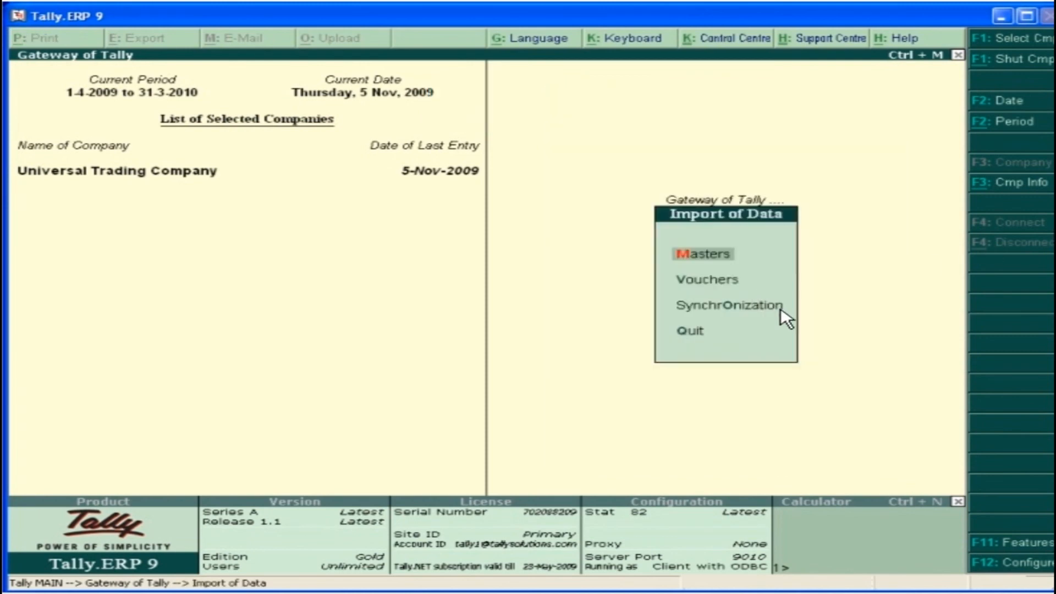
{"action": "left_click", "coordinate": [783, 314]}
{"action": "left_click", "coordinate": [756, 276]}
{"action": "left_click", "coordinate": [732, 269]}
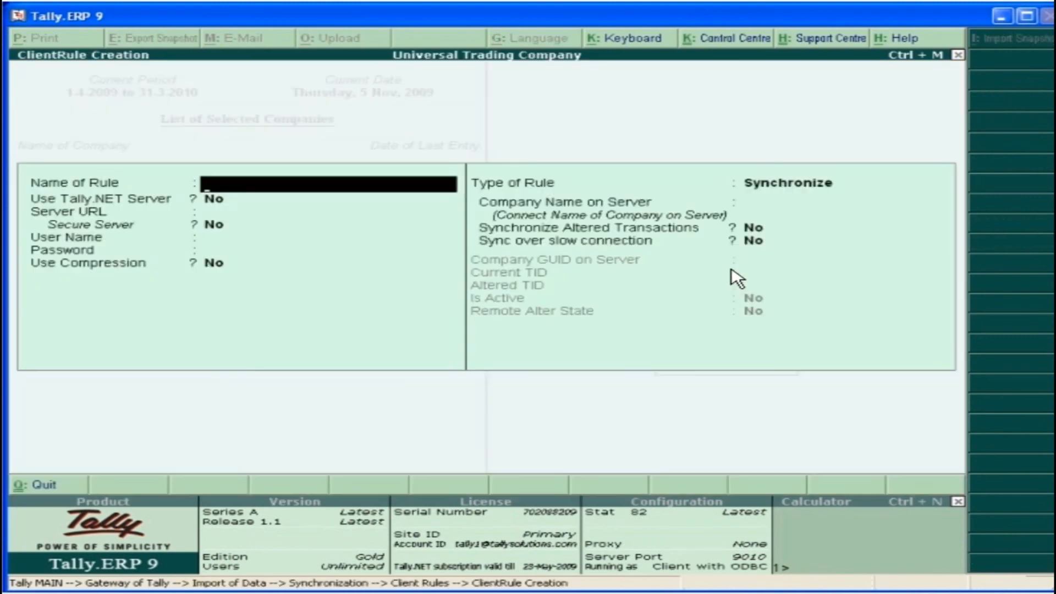
{"action": "key", "text": "Return"}
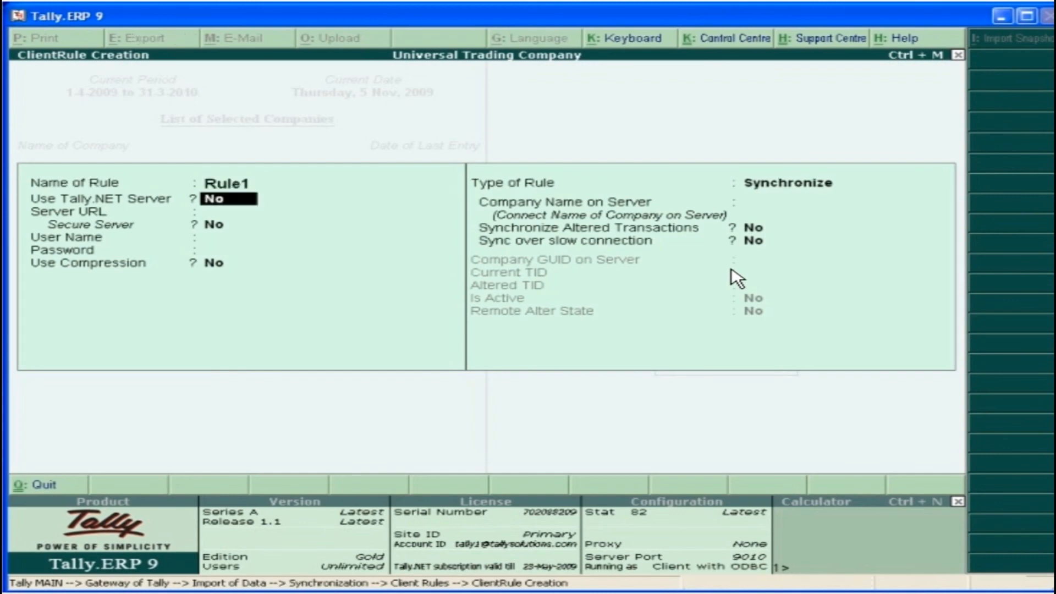
{"action": "key", "text": "y"}
{"action": "key", "text": "Return"}
{"action": "type", "text": "UTC Group"}
{"action": "key", "text": "Return"}
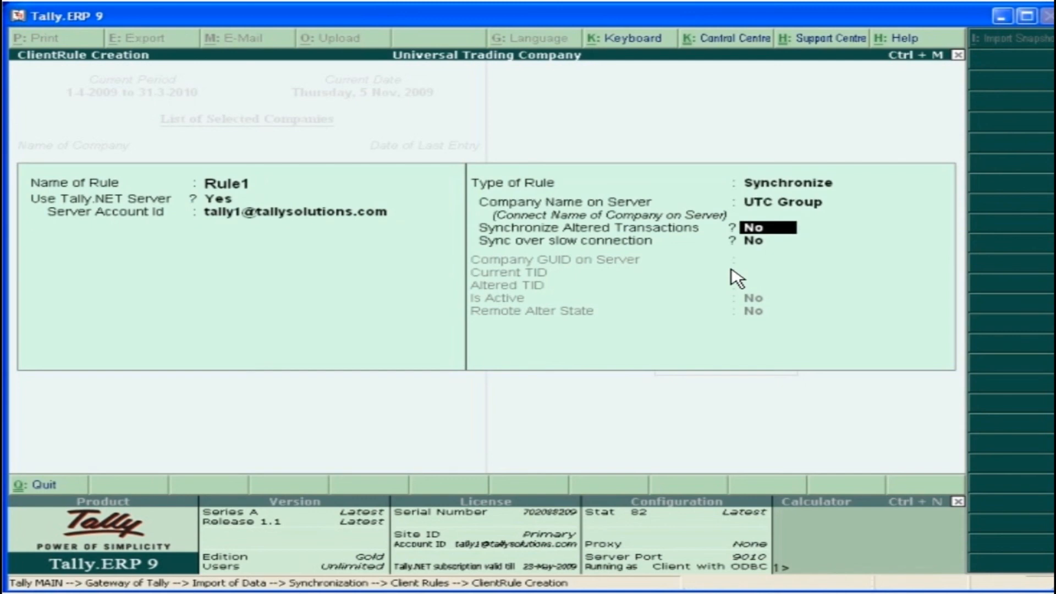
Enable synchronizing altered transactions and sync over slow connection in Rule1, save it, and synchronize the client data
{"action": "key", "text": "y"}
{"action": "key", "text": "y"}
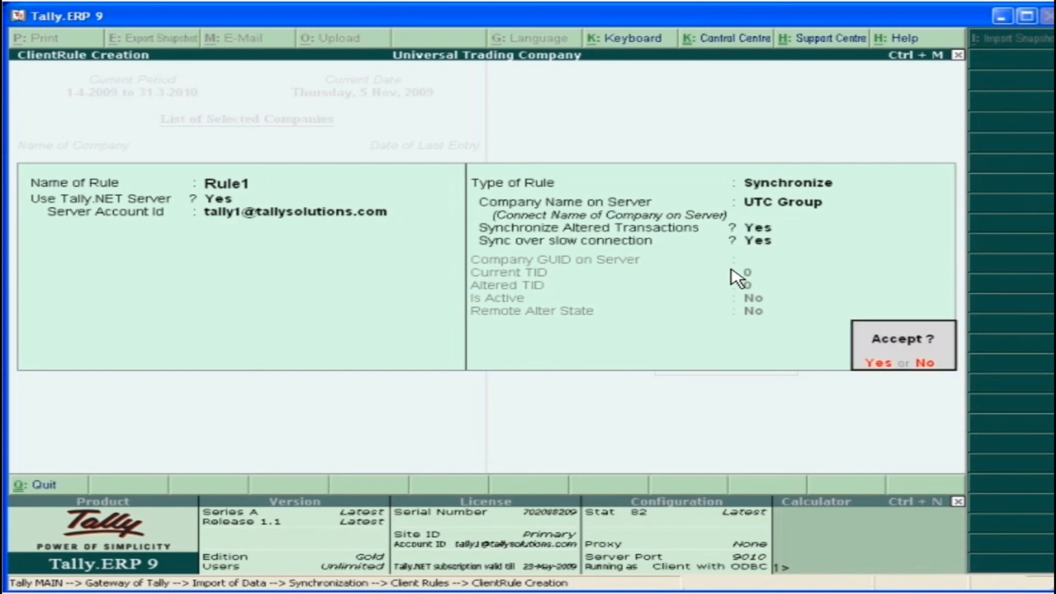
{"action": "key", "text": "y"}
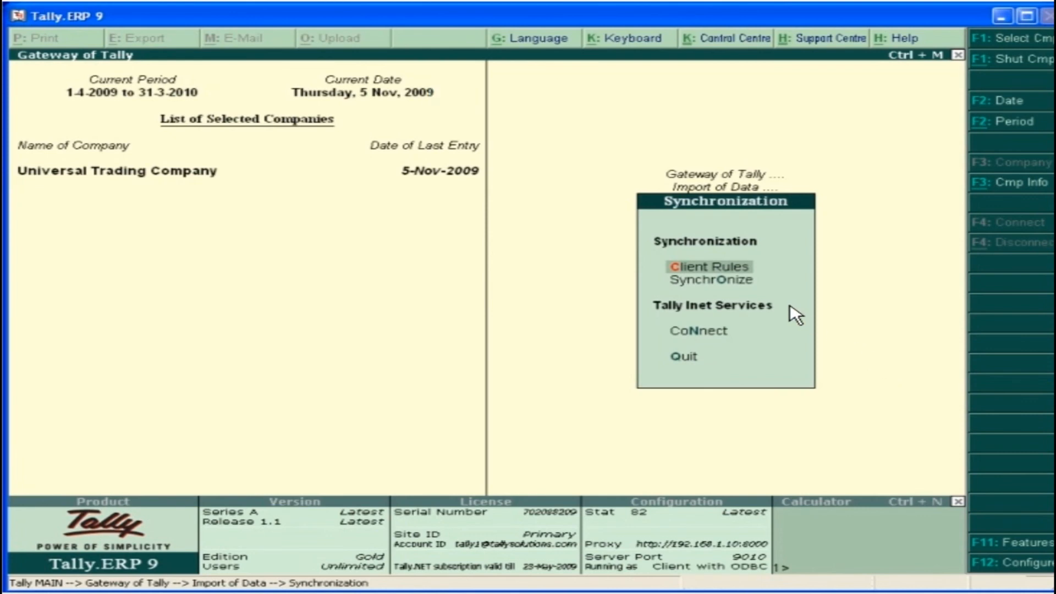
{"action": "left_click", "coordinate": [750, 284]}
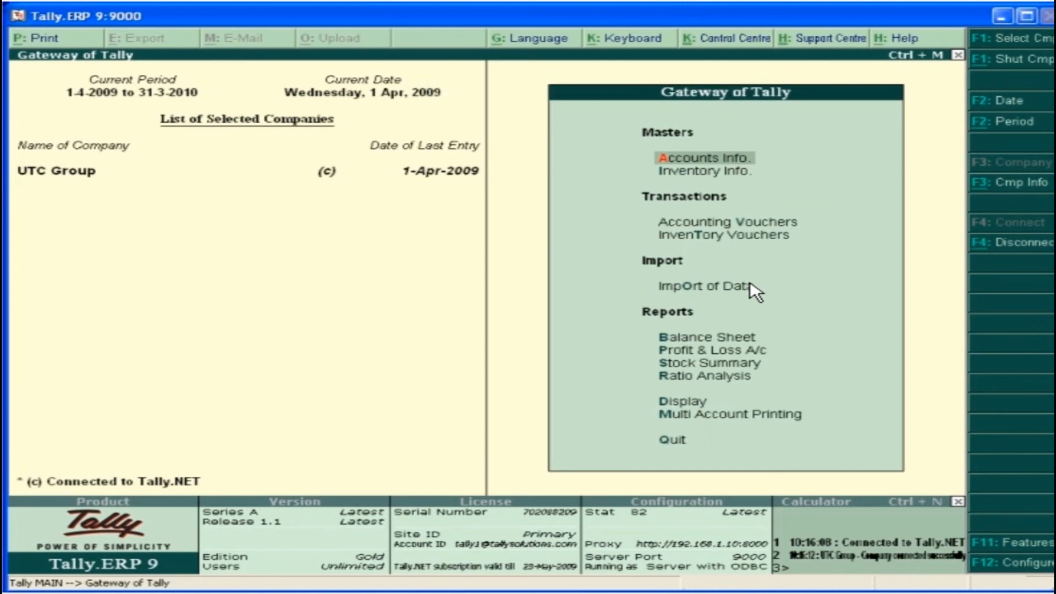
In UTC Group on the server, activate the synchronization rule for Universal Trading Company with Synchronize Altered Transactions set to Yes
{"action": "left_click", "coordinate": [710, 285]}
{"action": "left_click", "coordinate": [709, 285]}
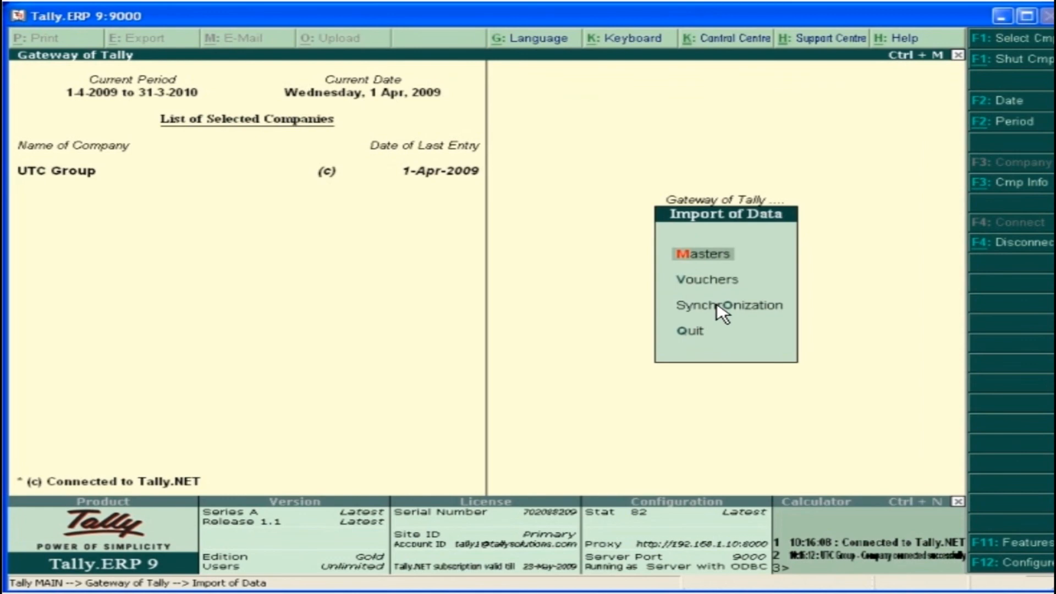
{"action": "left_click", "coordinate": [718, 306]}
{"action": "left_click", "coordinate": [714, 275]}
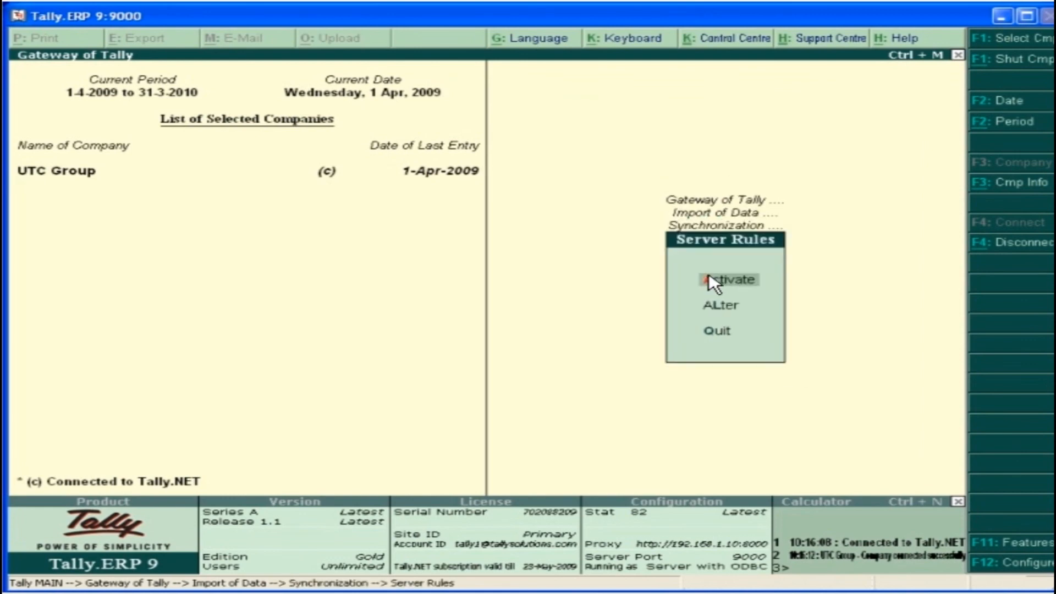
{"action": "left_click", "coordinate": [718, 297]}
{"action": "left_click", "coordinate": [445, 146]}
{"action": "type", "text": "y"}
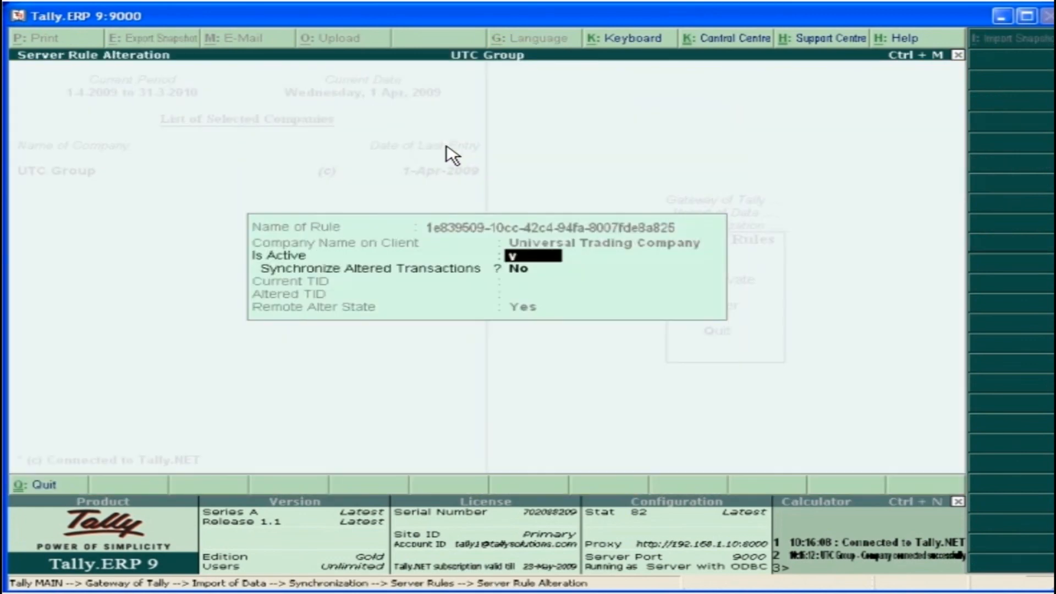
{"action": "key", "text": "Return"}
{"action": "type", "text": "y"}
{"action": "key", "text": "Return"}
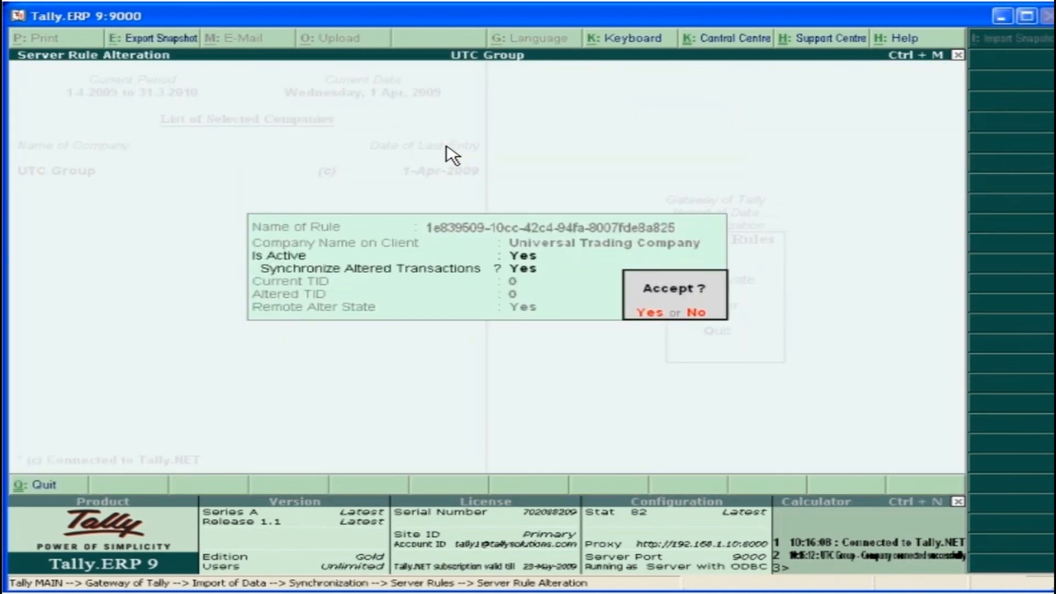
{"action": "left_click", "coordinate": [655, 318]}
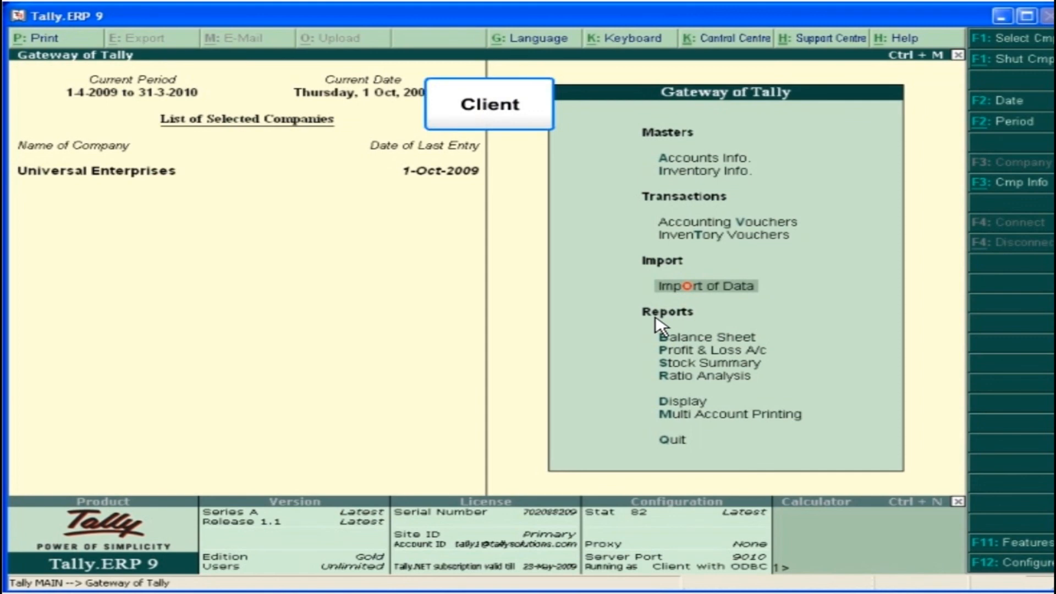
For Universal Enterprises on the client, start rule Rule2 without the Tally.NET Server, using server URL 192.168.4.237:9000 and compression enabled
{"action": "left_click", "coordinate": [750, 287]}
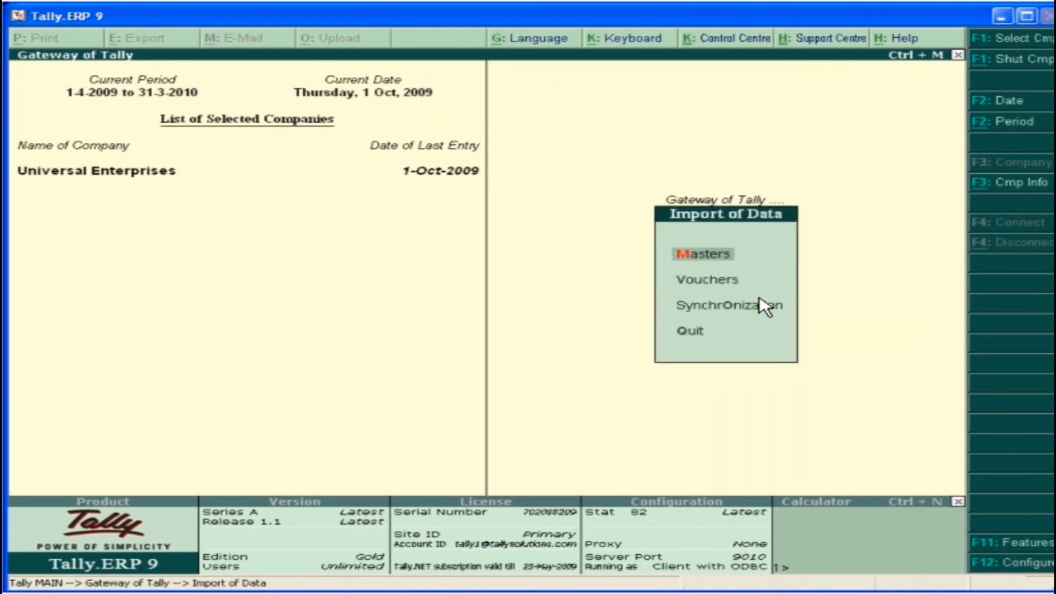
{"action": "left_click", "coordinate": [770, 311]}
{"action": "left_click", "coordinate": [731, 267]}
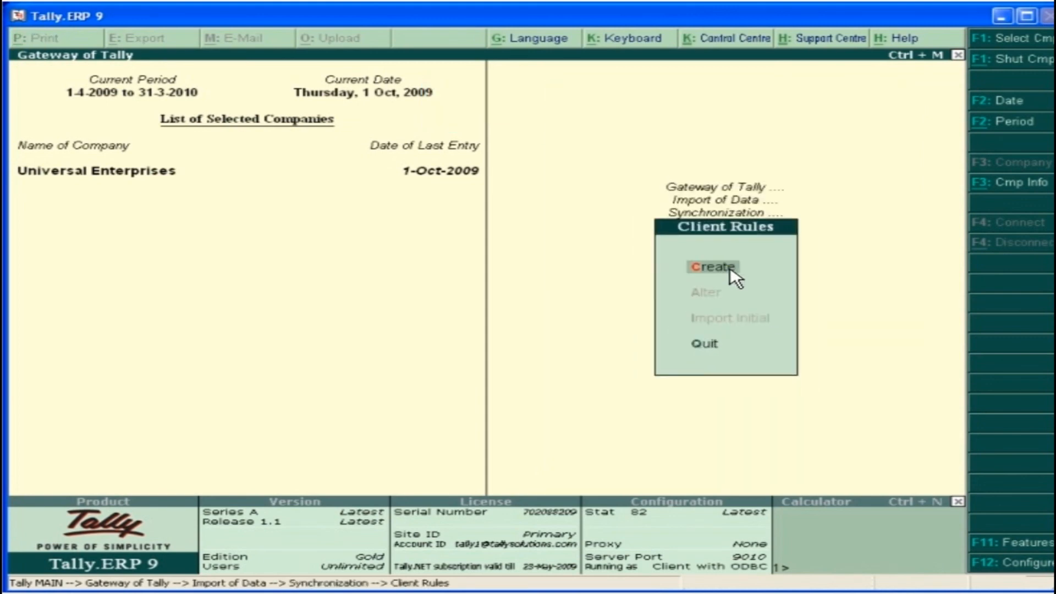
{"action": "left_click", "coordinate": [727, 269]}
{"action": "type", "text": "Rule2"}
{"action": "key", "text": "Return"}
{"action": "key", "text": "Return"}
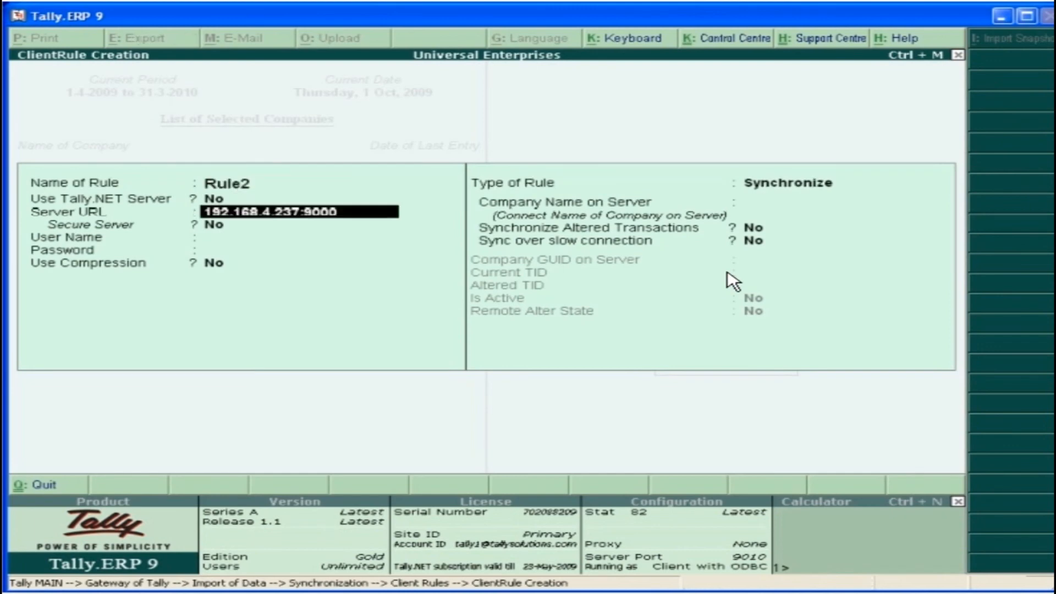
{"action": "key", "text": "Return"}
Set Rule2's company on the server to UTC Group, enable synchronizing altered transactions and sync over slow connection, and save the rule
{"action": "key", "text": "Return"}
{"action": "type", "text": "y"}
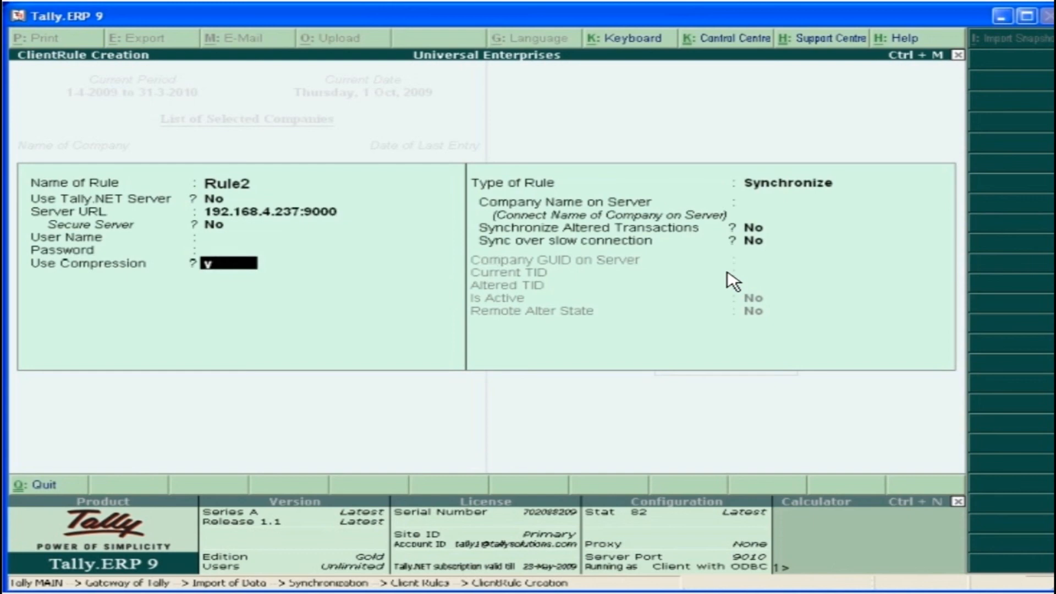
{"action": "key", "text": "Return"}
{"action": "key", "text": "Return"}
{"action": "type", "text": "UTC Group"}
{"action": "key", "text": "Return"}
{"action": "type", "text": "y"}
{"action": "key", "text": "Return"}
{"action": "type", "text": "y"}
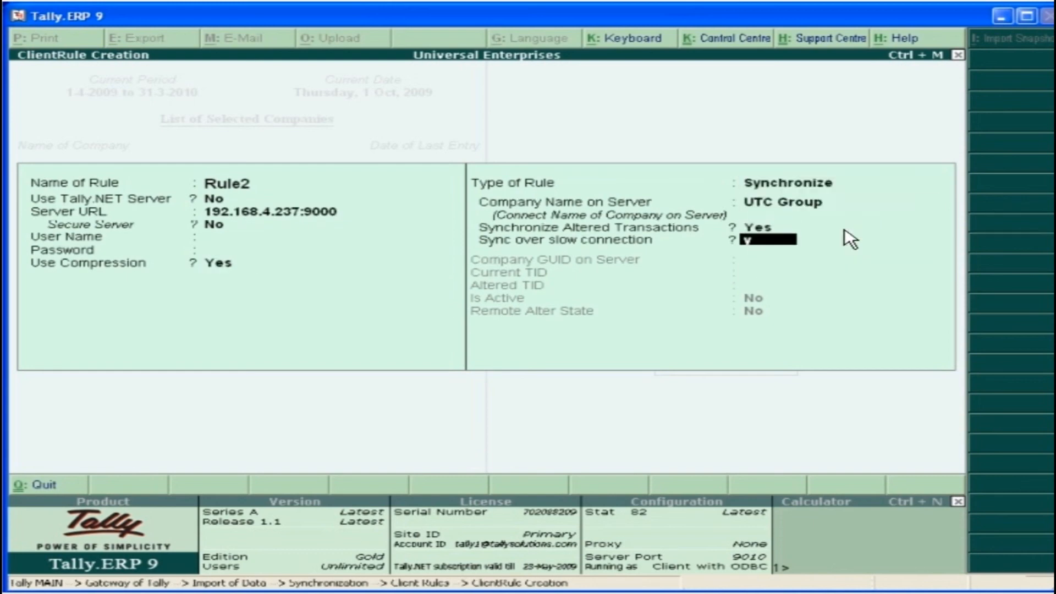
{"action": "key", "text": "Return"}
{"action": "left_click", "coordinate": [876, 363]}
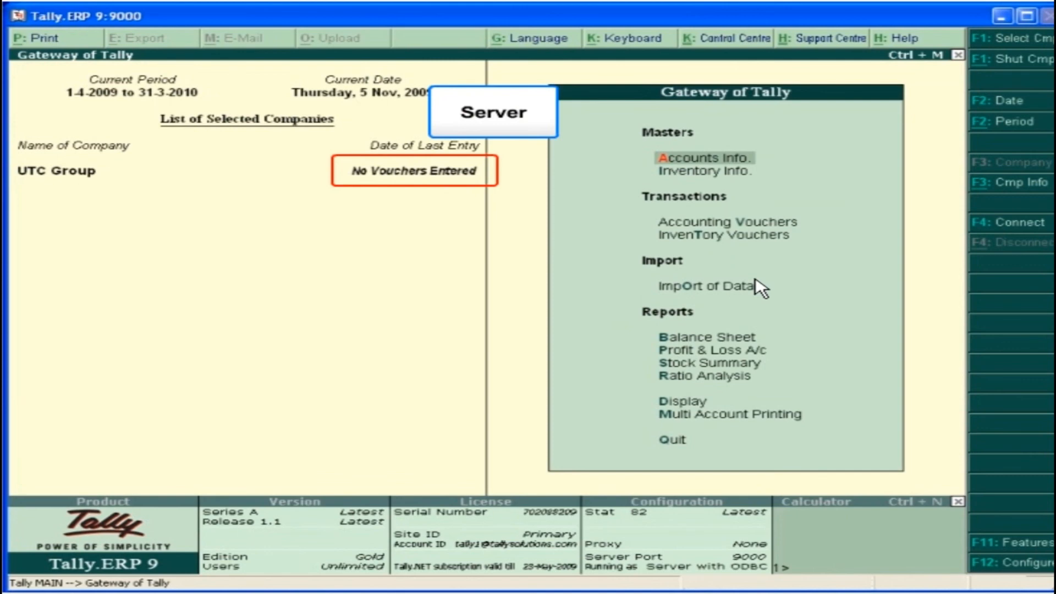
{"action": "left_click", "coordinate": [747, 292]}
{"action": "left_click", "coordinate": [743, 304]}
{"action": "left_click", "coordinate": [719, 280]}
{"action": "left_click", "coordinate": [739, 286]}
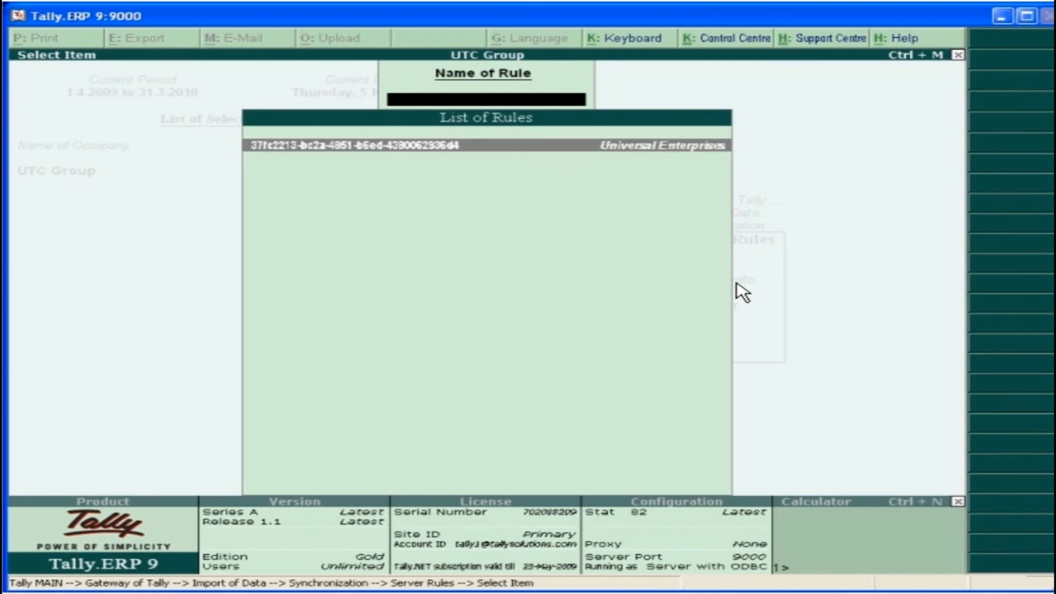
{"action": "key", "text": "Return"}
{"action": "key", "text": "Return"}
{"action": "type", "text": "y"}
{"action": "key", "text": "Return"}
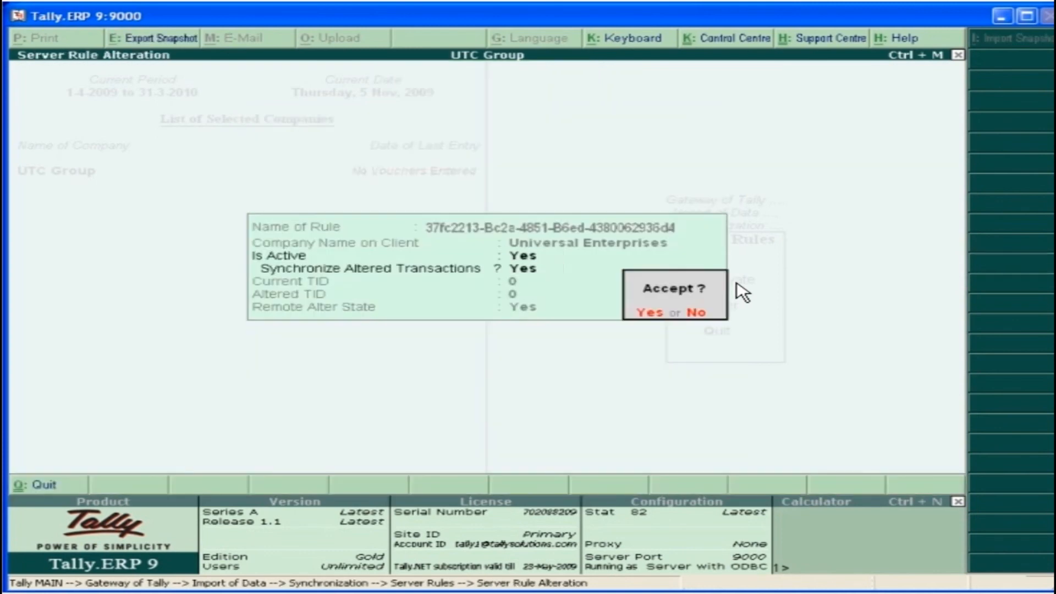
{"action": "left_click", "coordinate": [656, 312]}
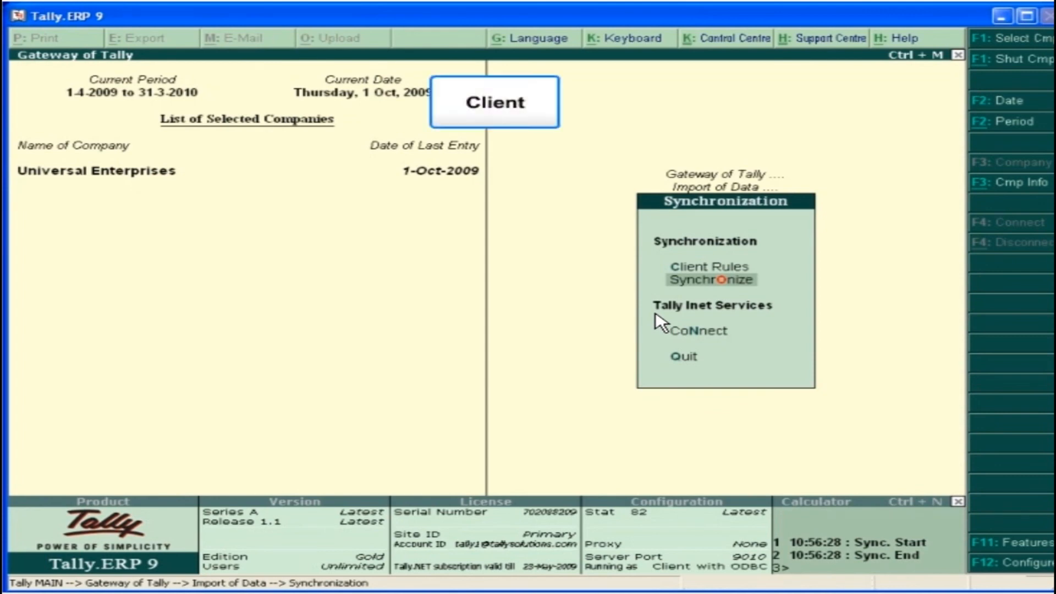
{"action": "key", "text": "Return"}
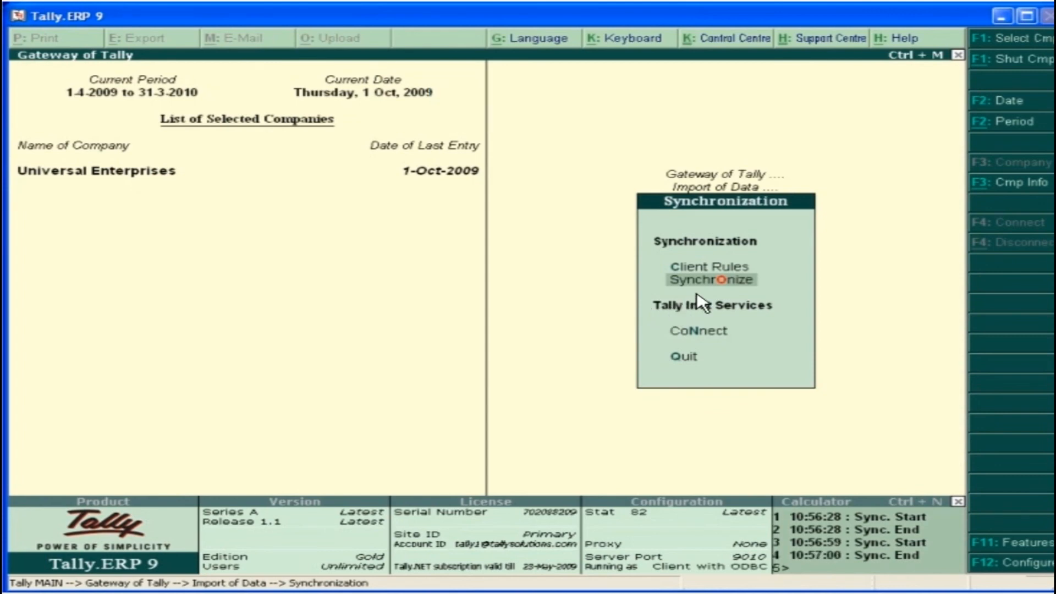